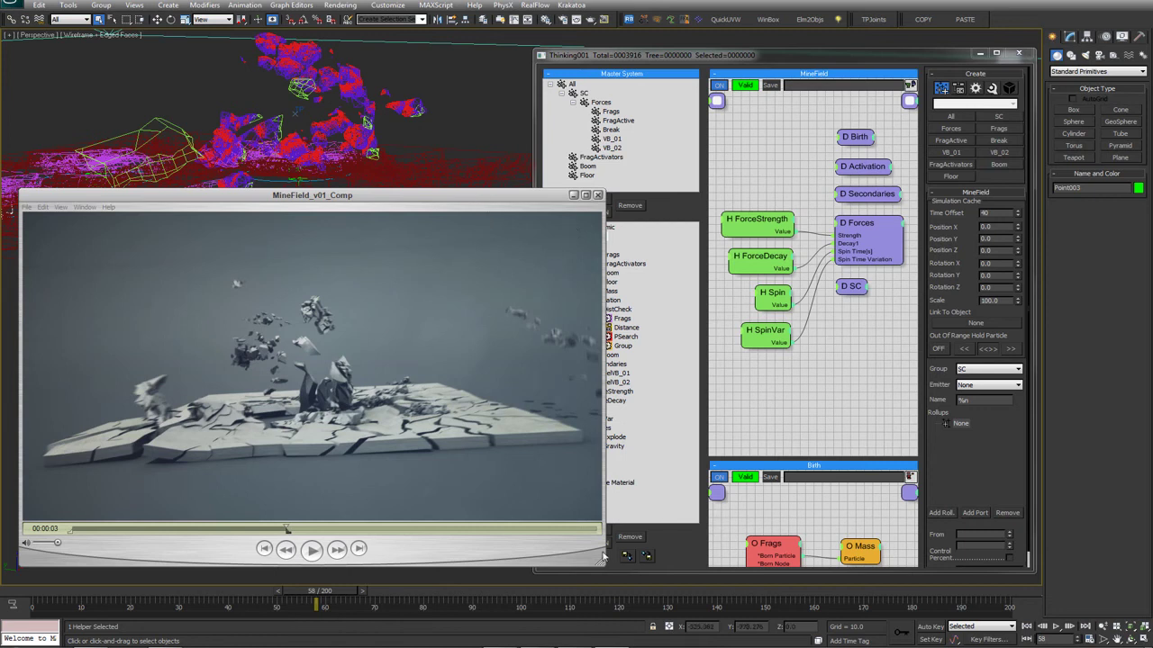
Enlarge the MineField_v01_Comp video and review the slab explosion by playing it from the start and scrubbing through it
{"action": "left_click_drag", "start_coordinate": [603, 556], "coordinate": [608, 597]}
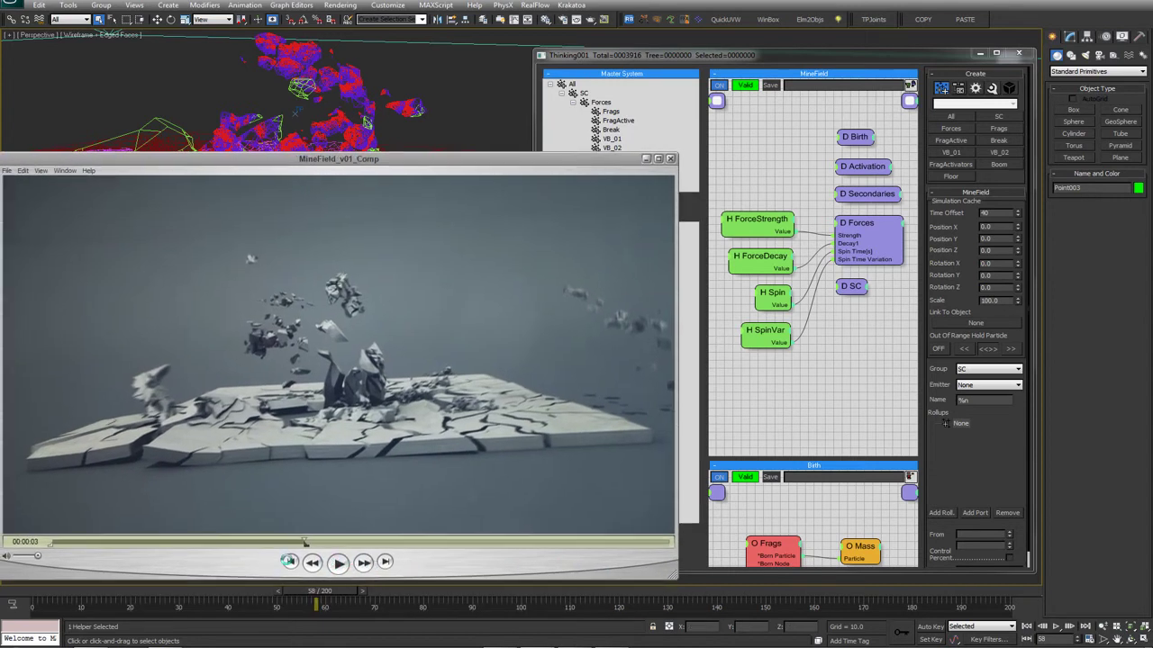
{"action": "left_click", "coordinate": [289, 561]}
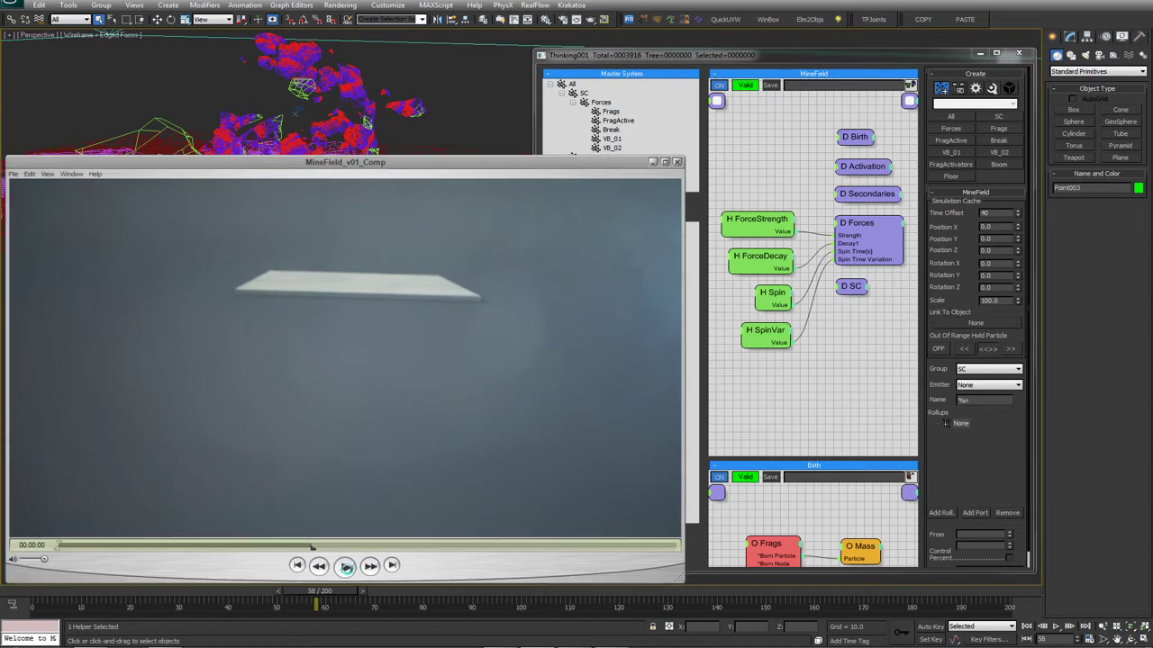
{"action": "left_click", "coordinate": [346, 566]}
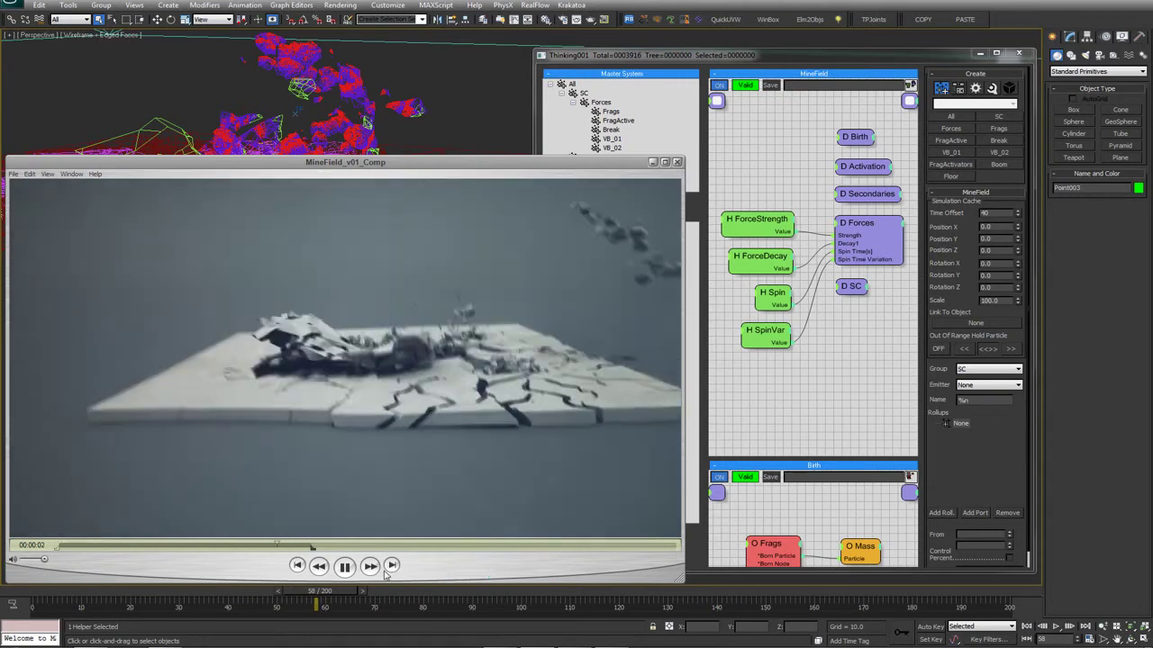
{"action": "left_click", "coordinate": [345, 565]}
{"action": "mouse_move", "coordinate": [346, 544]}
{"action": "left_mouse_down"}
{"action": "mouse_move", "coordinate": [161, 541]}
{"action": "mouse_move", "coordinate": [323, 544]}
{"action": "left_mouse_up"}
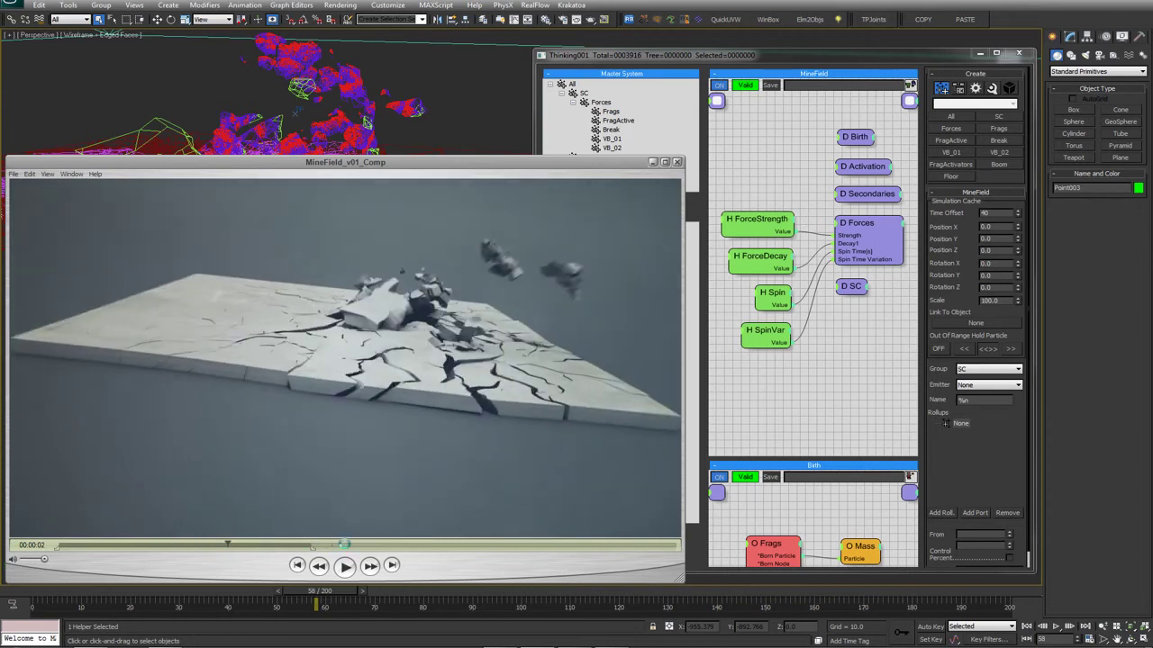
{"action": "left_click_drag", "start_coordinate": [245, 548], "coordinate": [104, 546]}
{"action": "key", "text": "space"}
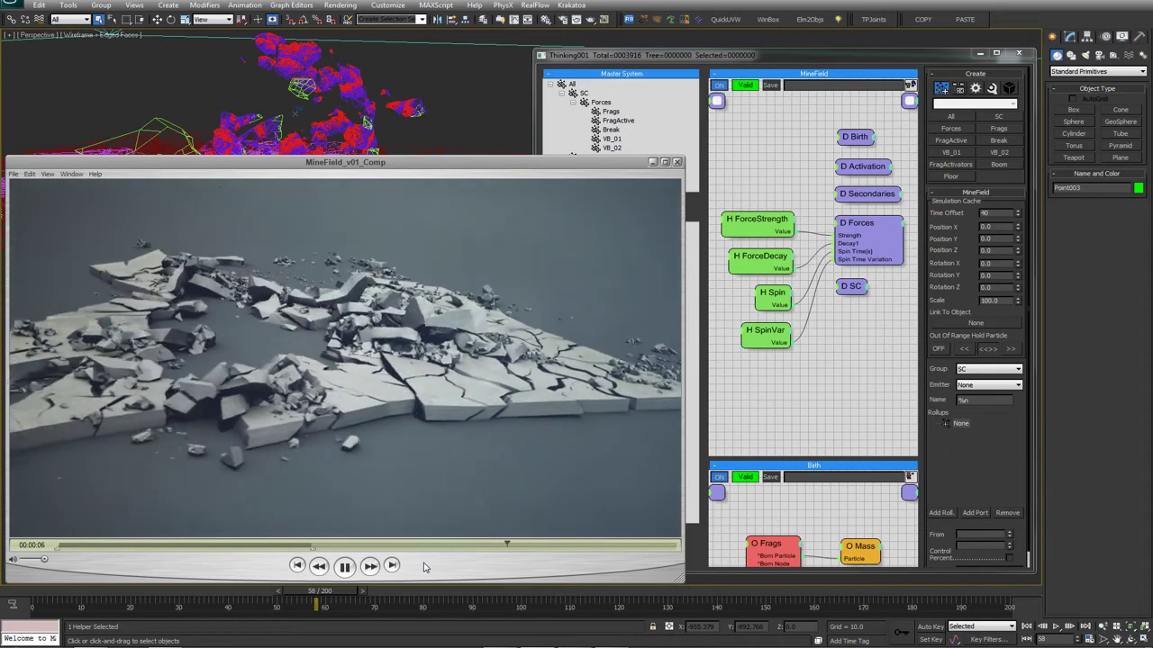
{"action": "key", "text": "space"}
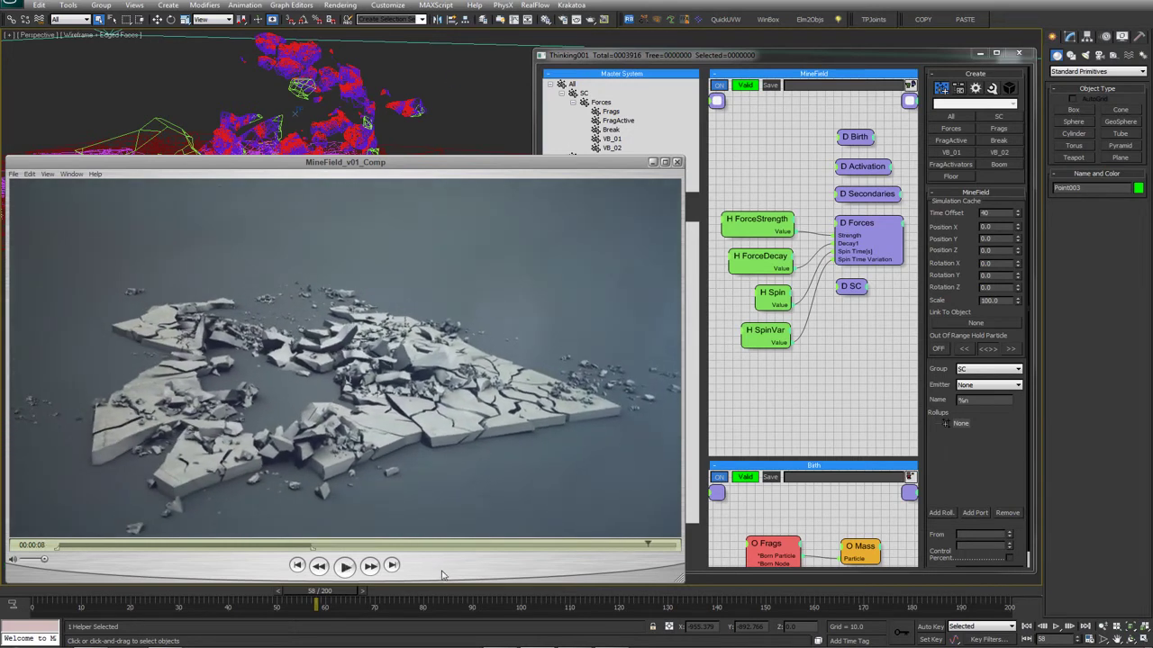
Bring the 3ds Max scene to the front and close the Thinking001 editor
{"action": "left_click", "coordinate": [475, 3]}
{"action": "middle_click_drag", "start_coordinate": [250, 261], "coordinate": [306, 348]}
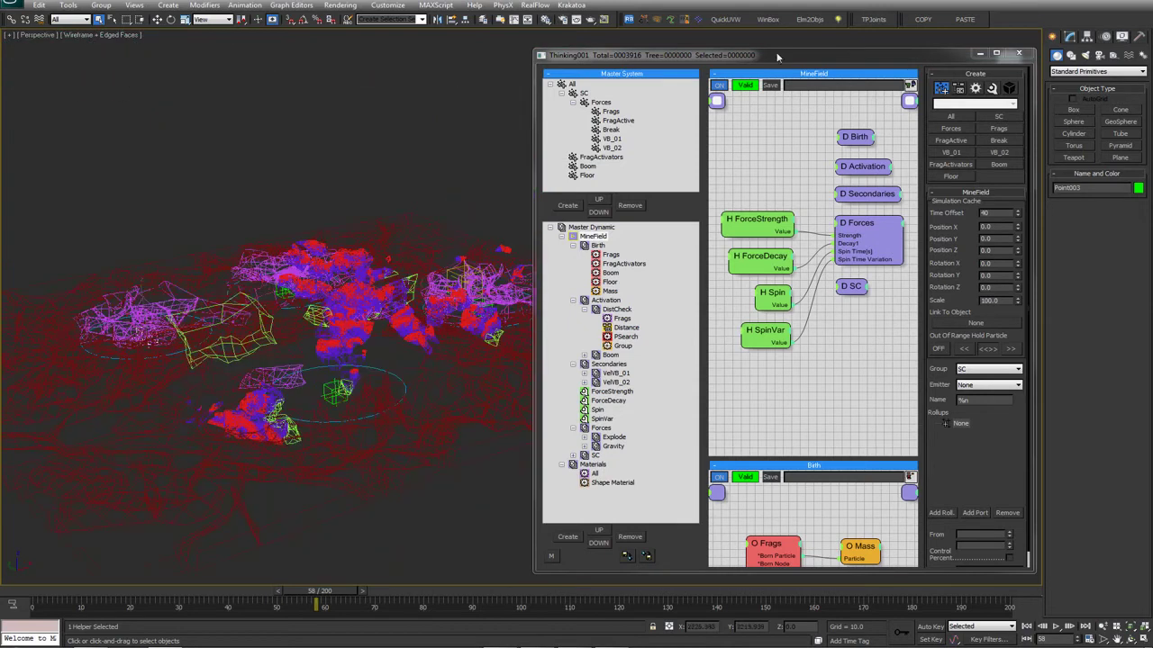
{"action": "left_click", "coordinate": [1019, 54]}
Show the fractured slab in shaded display at frame 1
{"action": "middle_click_drag", "start_coordinate": [382, 450], "coordinate": [554, 389], "text": "alt"}
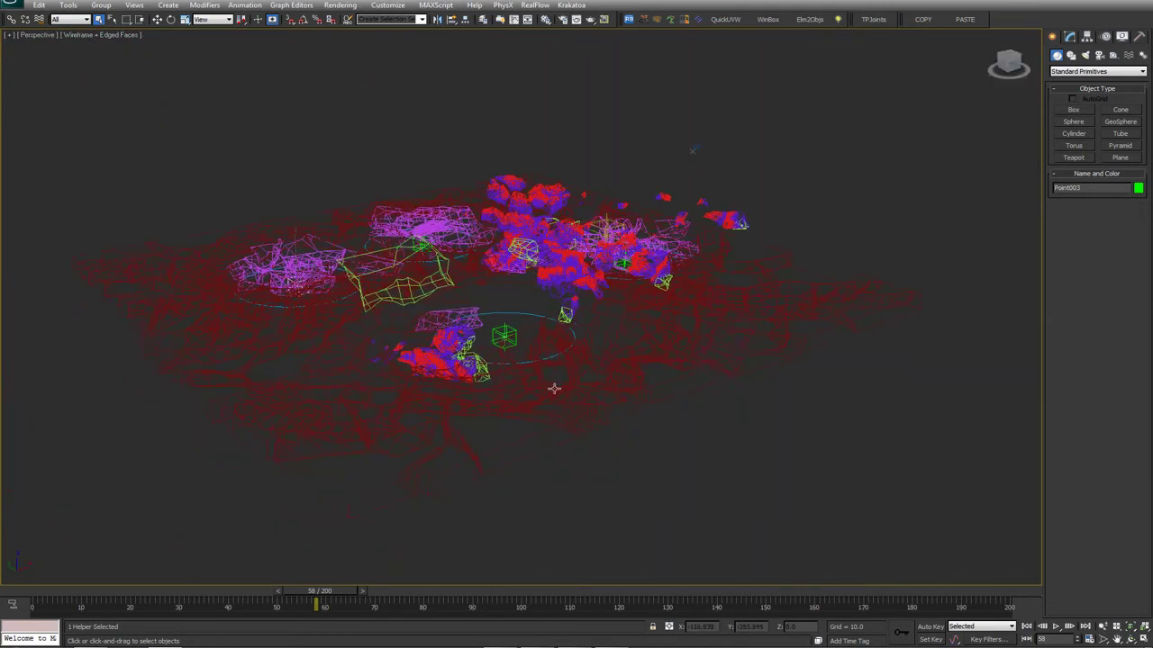
{"action": "key", "text": "F3"}
{"action": "left_click_drag", "start_coordinate": [319, 591], "coordinate": [54, 593]}
{"action": "key", "text": "q"}
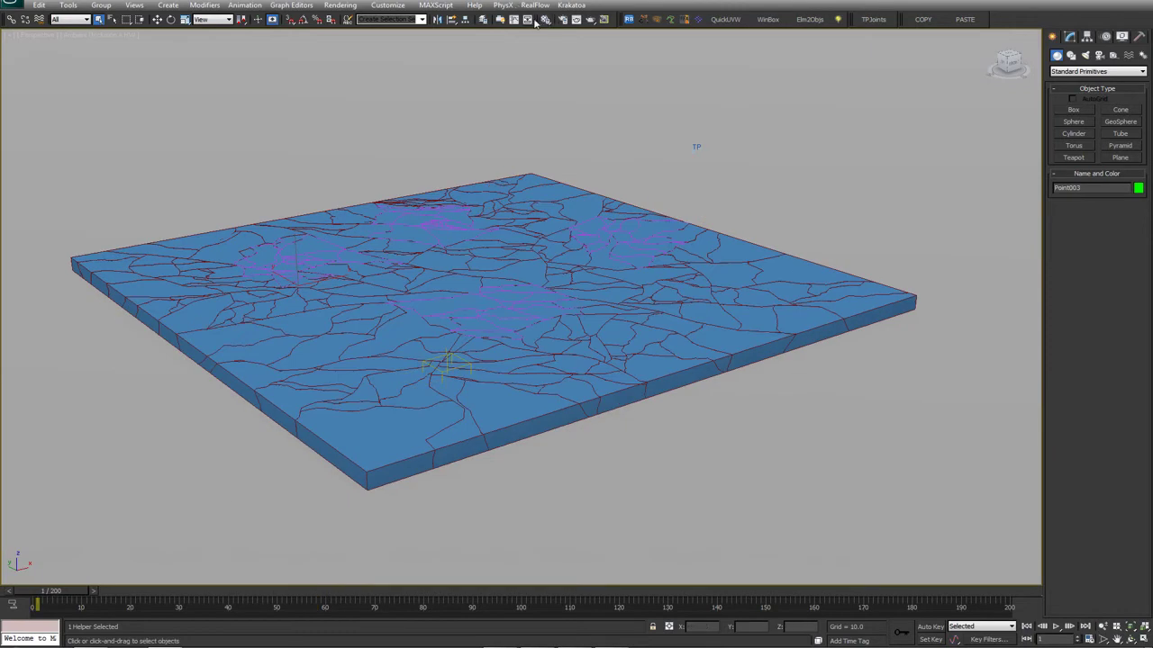
Open the layer manager, switch the viewport to wireframe and hide the TP layer
{"action": "left_click", "coordinate": [484, 20]}
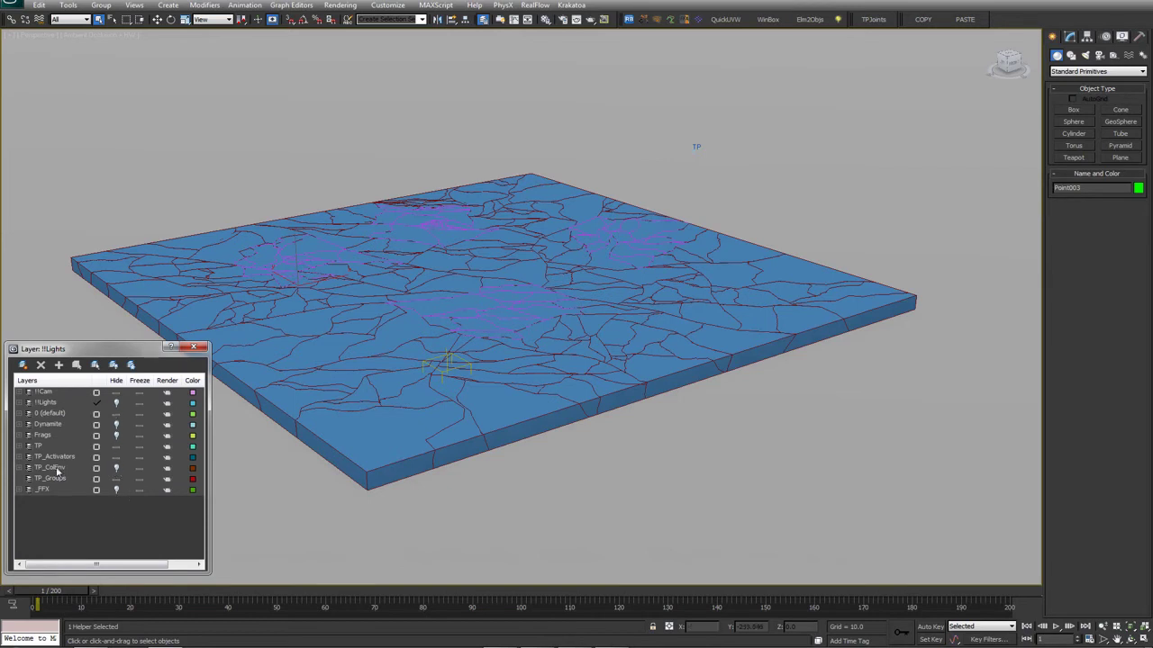
{"action": "mouse_move", "coordinate": [452, 402]}
{"action": "middle_mouse_down"}
{"action": "mouse_move", "coordinate": [493, 403]}
{"action": "mouse_move", "coordinate": [537, 358]}
{"action": "middle_mouse_up"}
{"action": "key", "text": "F3"}
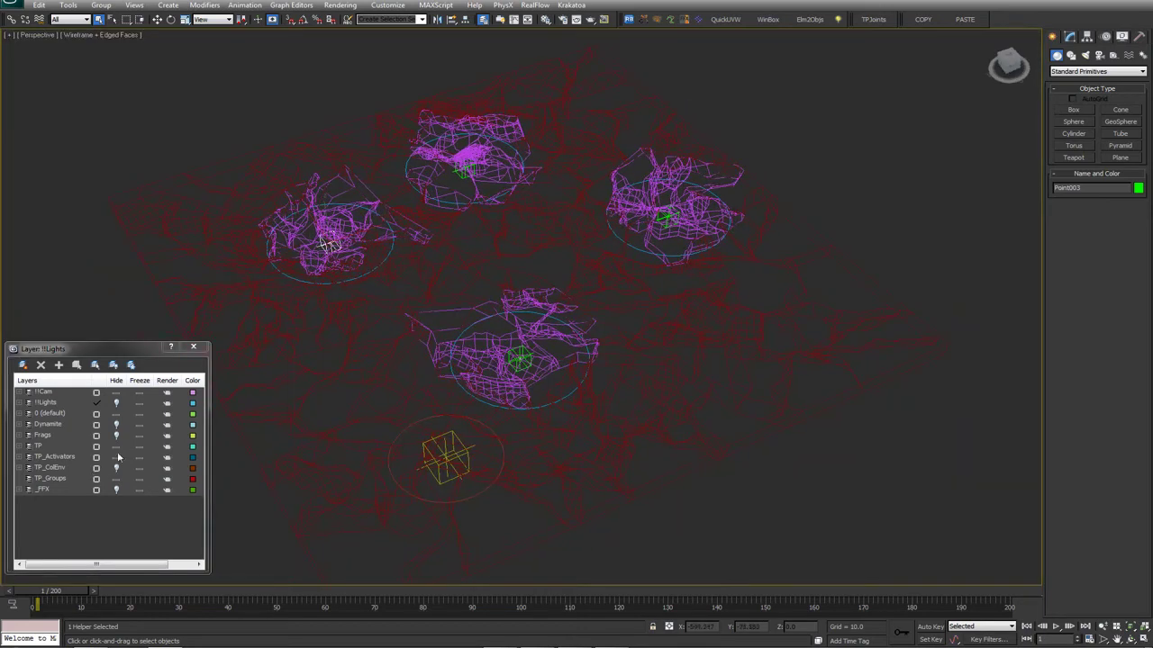
{"action": "left_click", "coordinate": [116, 447]}
Try different radii on Circle003, shrinking it to about 71 and enlarging it to about 99.6
{"action": "middle_click_drag", "start_coordinate": [463, 366], "coordinate": [517, 228], "text": "alt"}
{"action": "left_click", "coordinate": [503, 202]}
{"action": "key", "text": "w"}
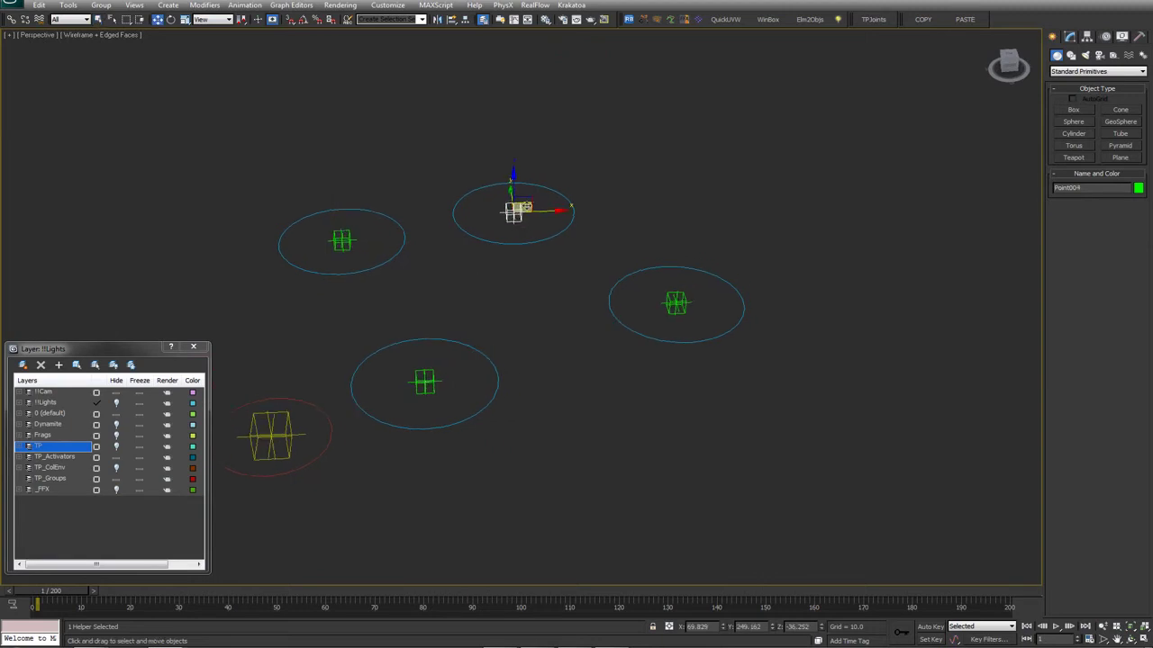
{"action": "left_click", "coordinate": [346, 232]}
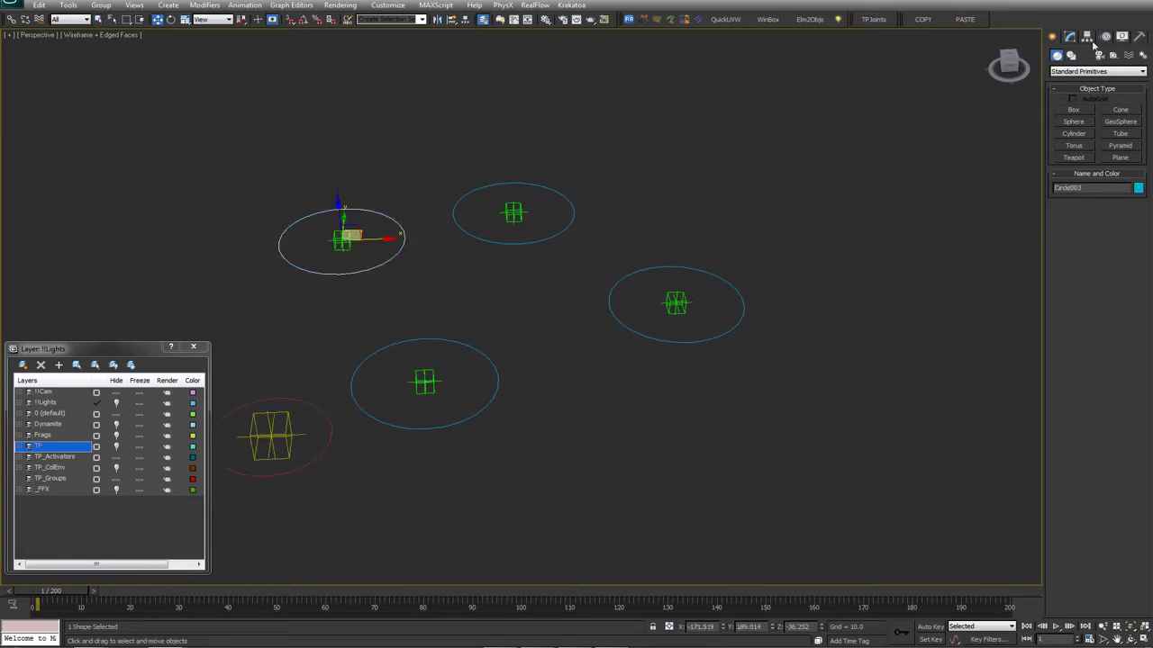
{"action": "left_click", "coordinate": [1070, 36]}
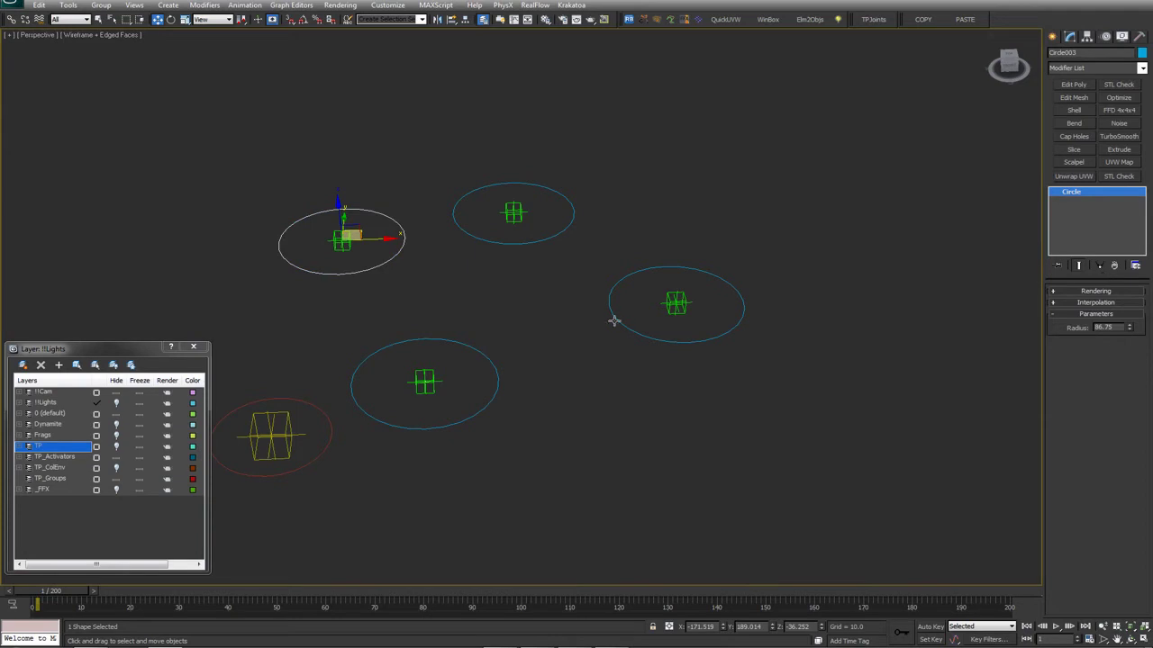
{"action": "left_click_drag", "start_coordinate": [1130, 330], "coordinate": [1128, 339]}
{"action": "middle_click_drag", "start_coordinate": [482, 338], "coordinate": [529, 335]}
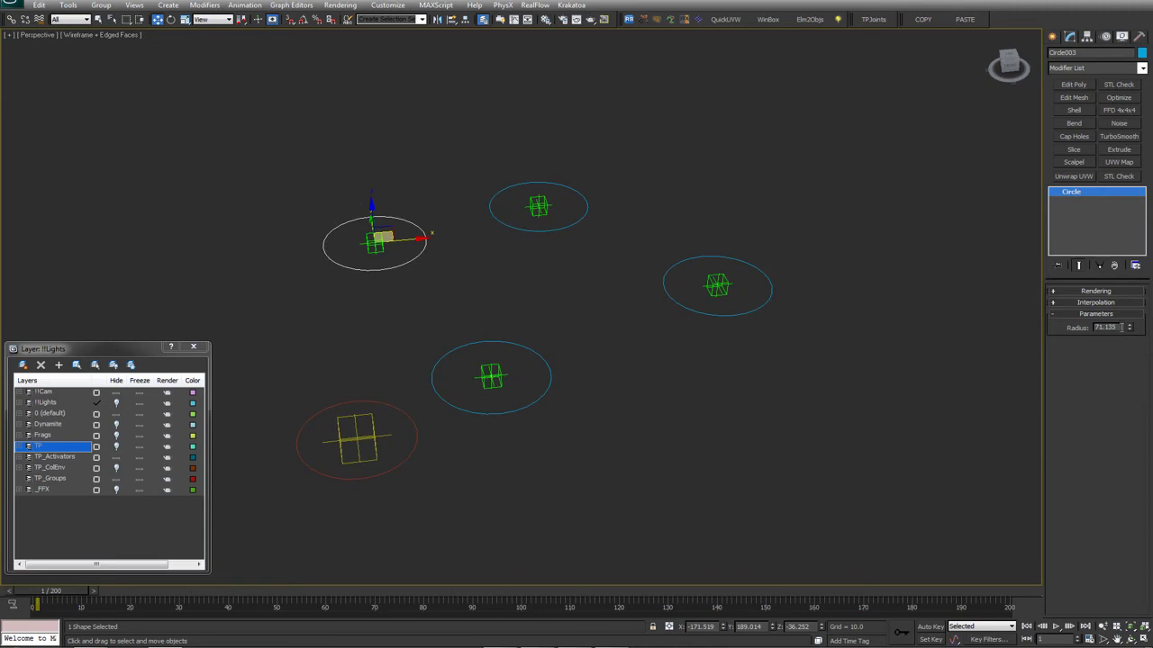
{"action": "left_click_drag", "start_coordinate": [1131, 330], "coordinate": [1137, 302]}
{"action": "mouse_move", "coordinate": [587, 304]}
{"action": "middle_mouse_down", "text": "alt"}
{"action": "mouse_move", "coordinate": [605, 302]}
{"action": "mouse_move", "coordinate": [599, 311]}
{"action": "middle_mouse_up", "text": "alt"}
{"action": "key", "text": "q"}
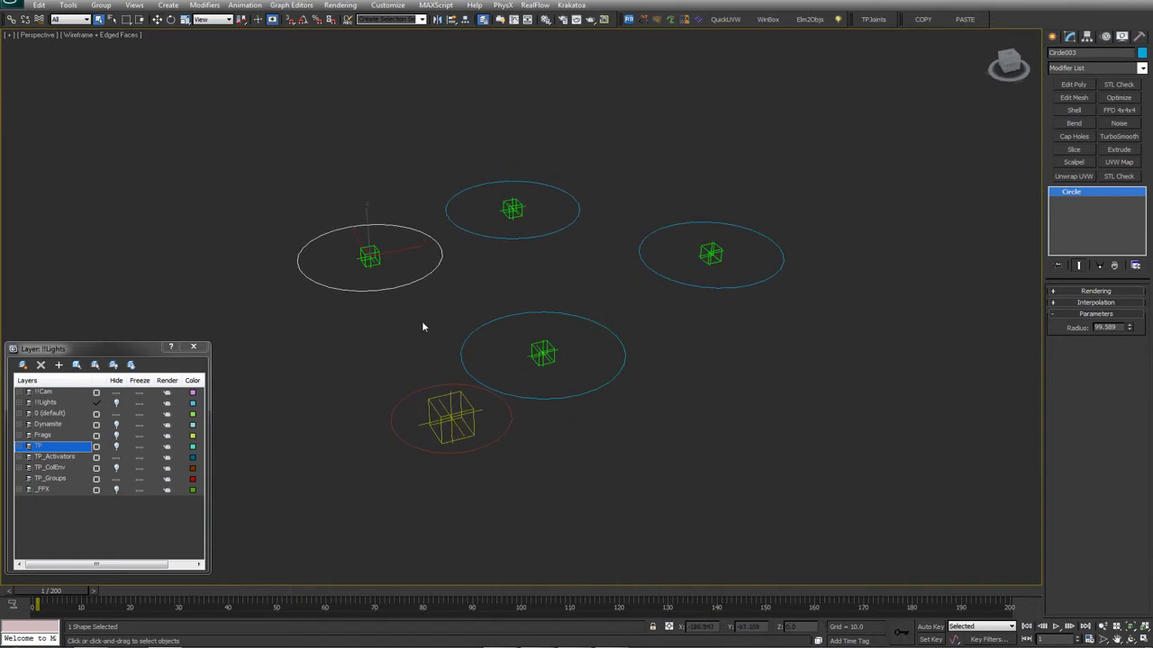
Unhide the TP layer and compare the fractured slab in shaded and wireframe display
{"action": "left_click", "coordinate": [116, 445]}
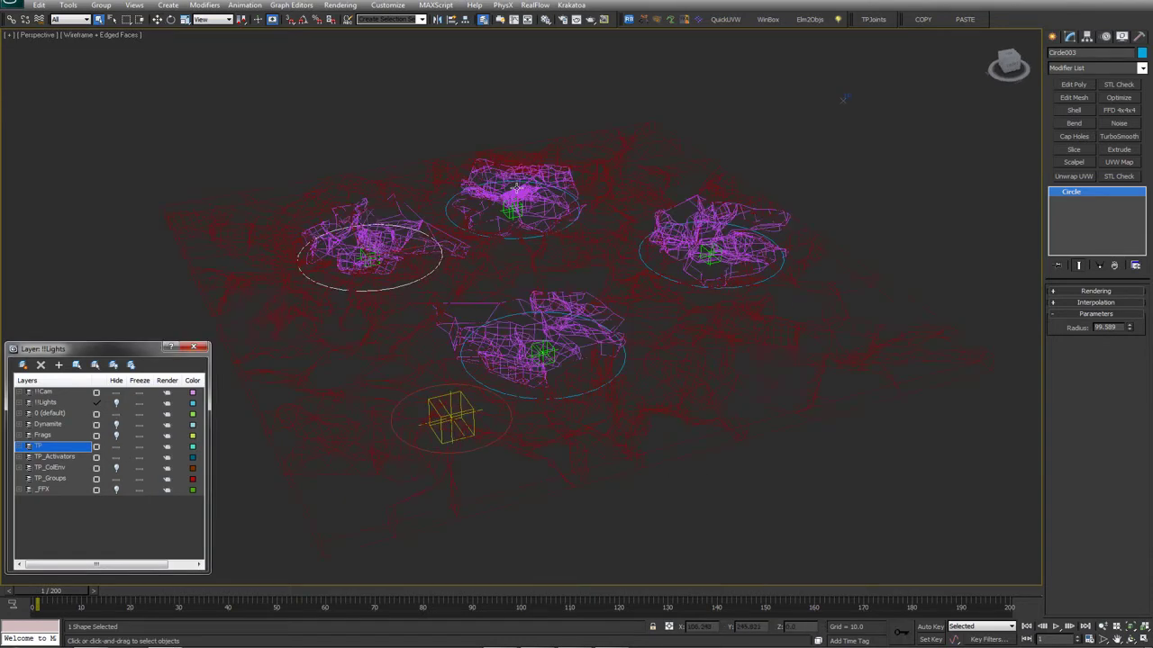
{"action": "key", "text": "F3"}
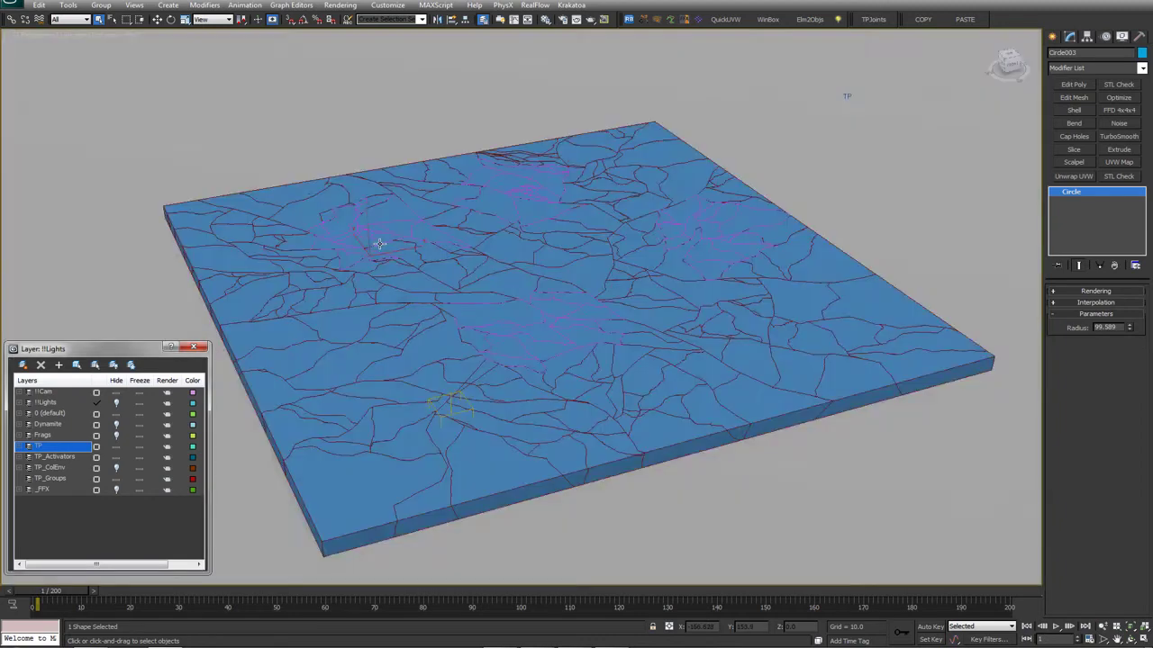
{"action": "key", "text": "F3"}
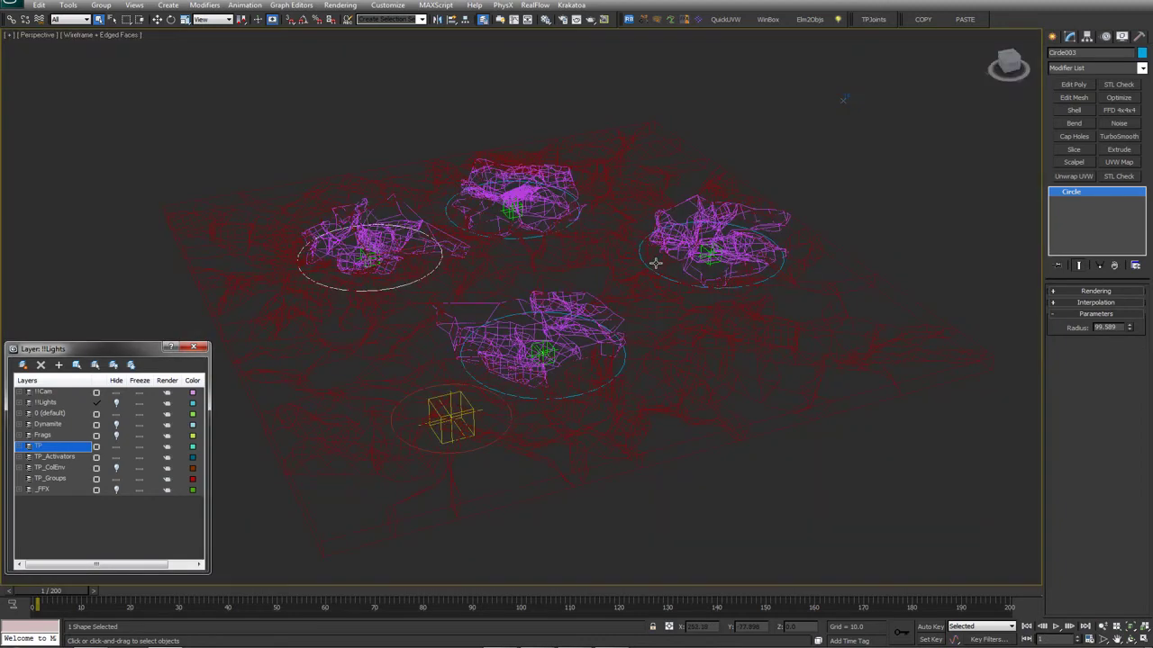
Select the Thinking001 particle system in the scene and open its TP Properties editor
{"action": "left_click", "coordinate": [844, 97]}
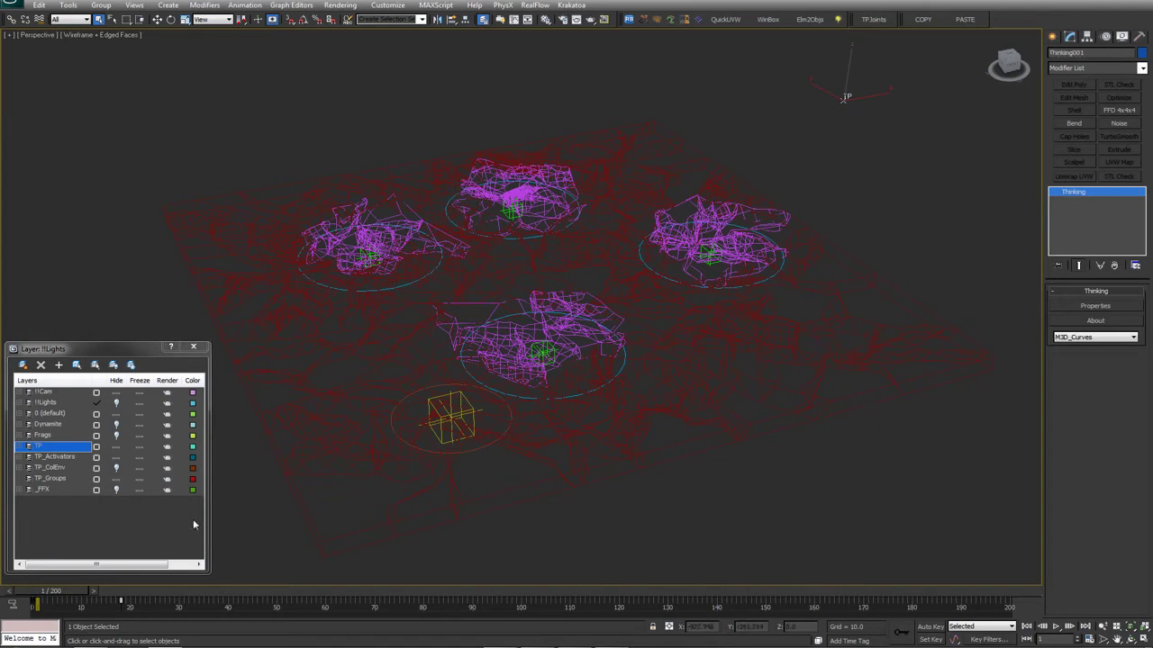
{"action": "right_click", "coordinate": [478, 301]}
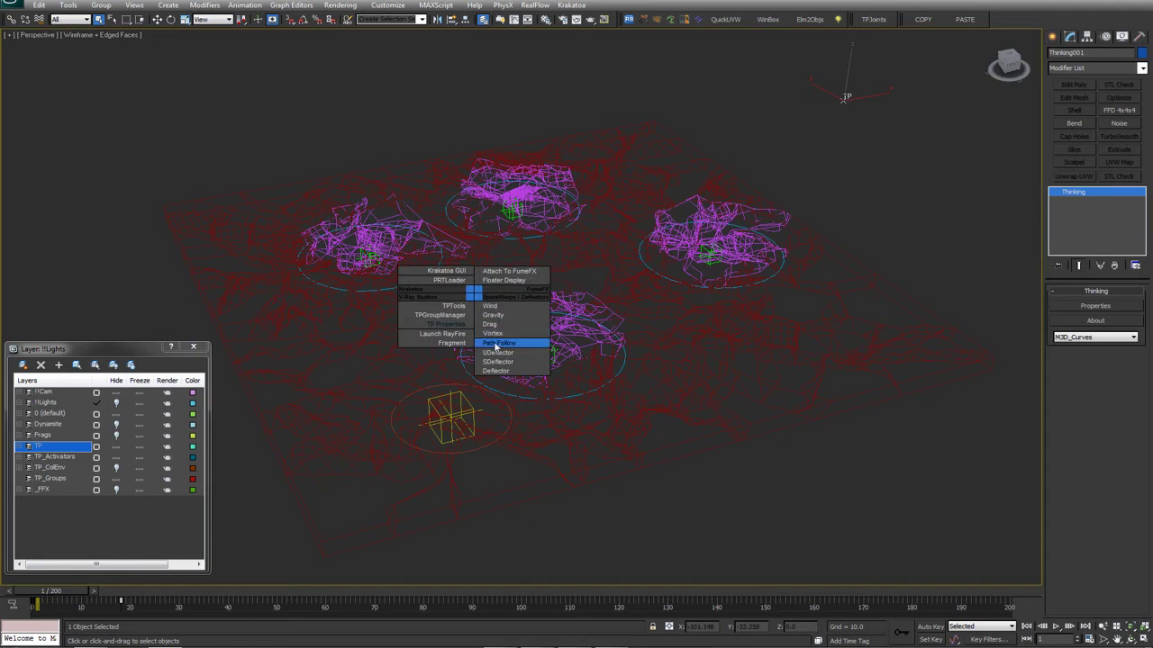
{"action": "left_click", "coordinate": [457, 329]}
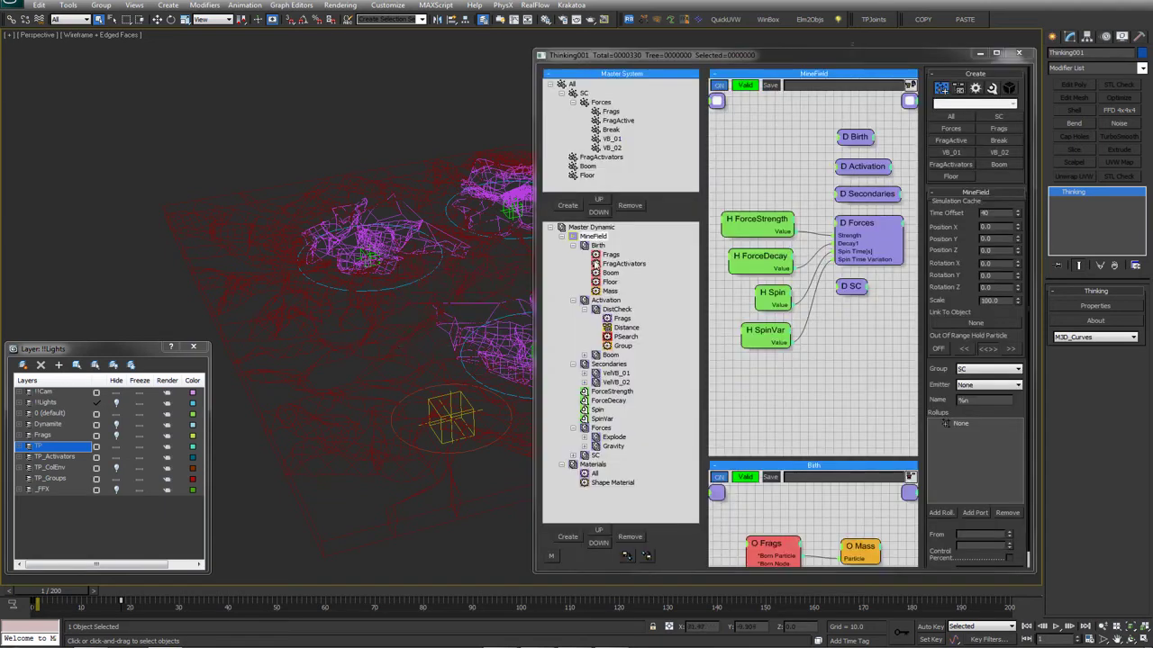
{"action": "middle_click_drag", "start_coordinate": [777, 159], "coordinate": [778, 165]}
{"action": "left_click_drag", "start_coordinate": [750, 95], "coordinate": [739, 138]}
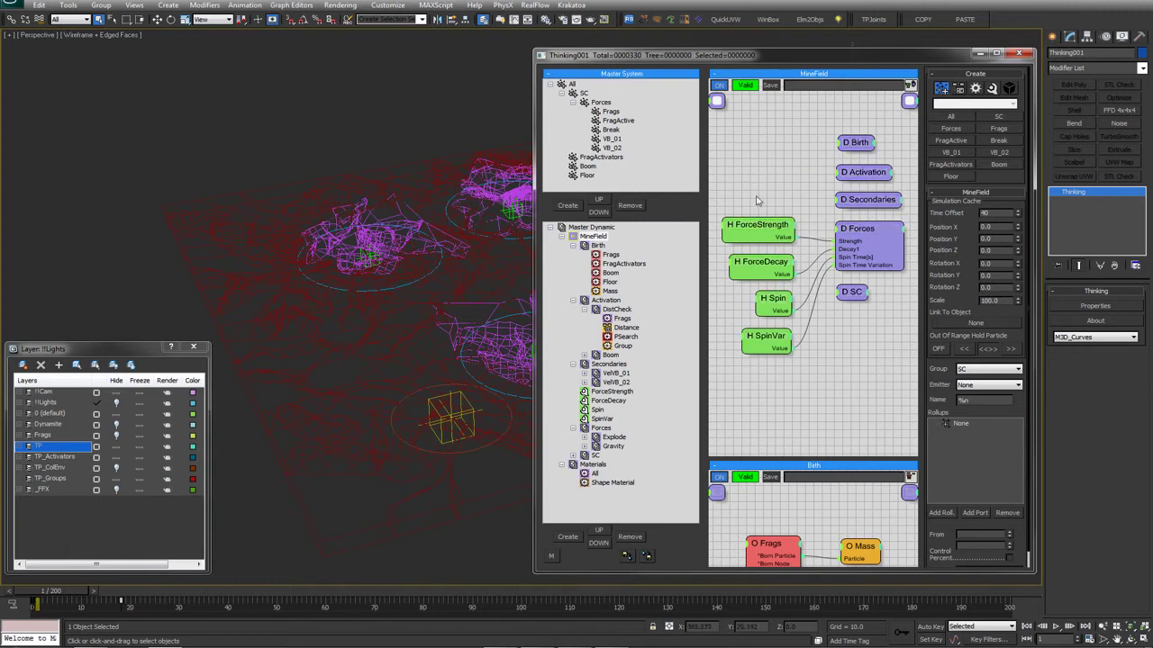
Select the MineField dynamic set and return the timeline to frame 0 to update the activator fragments
{"action": "middle_click_drag", "start_coordinate": [350, 221], "coordinate": [315, 225], "text": "alt"}
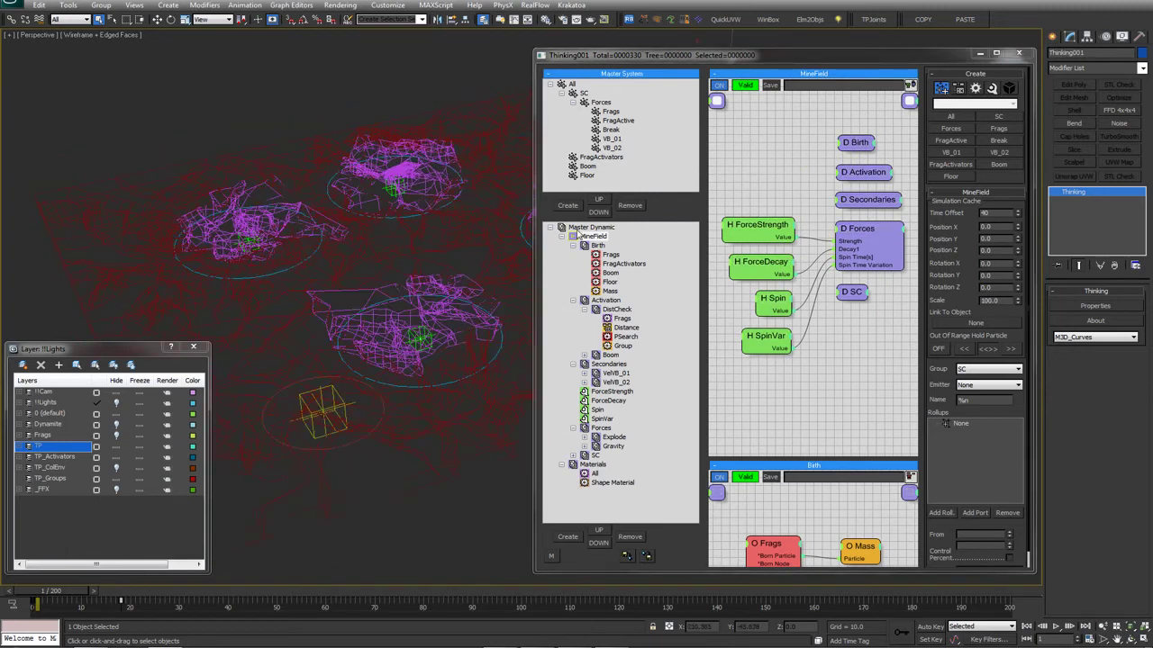
{"action": "right_click", "coordinate": [573, 235]}
{"action": "left_click", "coordinate": [579, 241]}
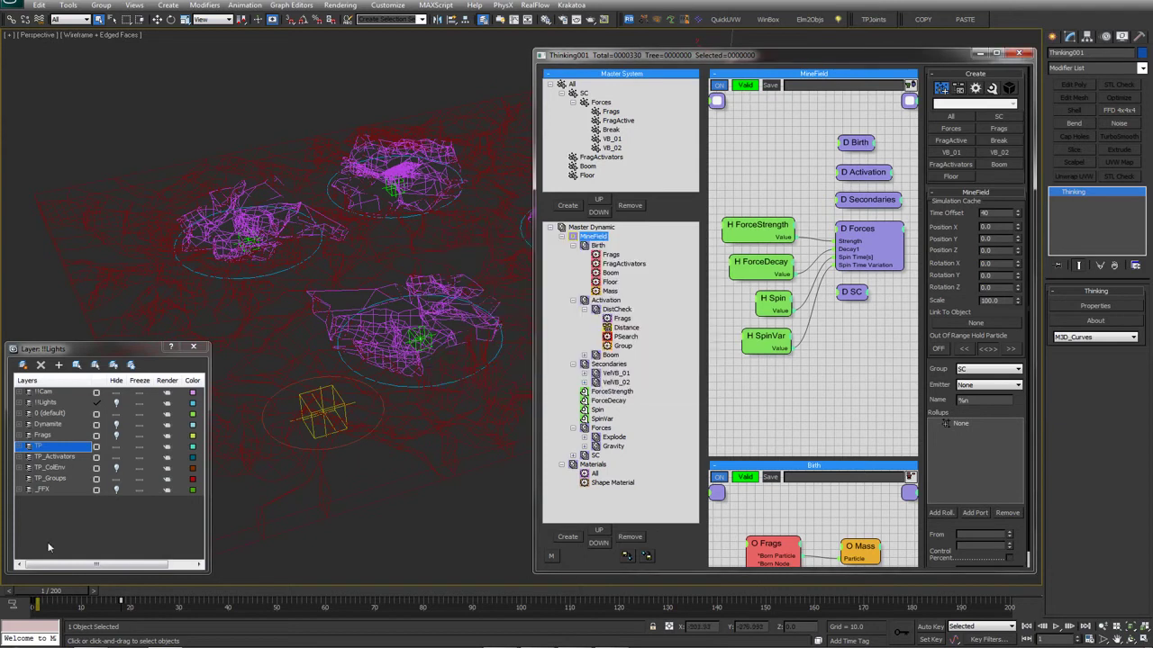
{"action": "left_click", "coordinate": [36, 597]}
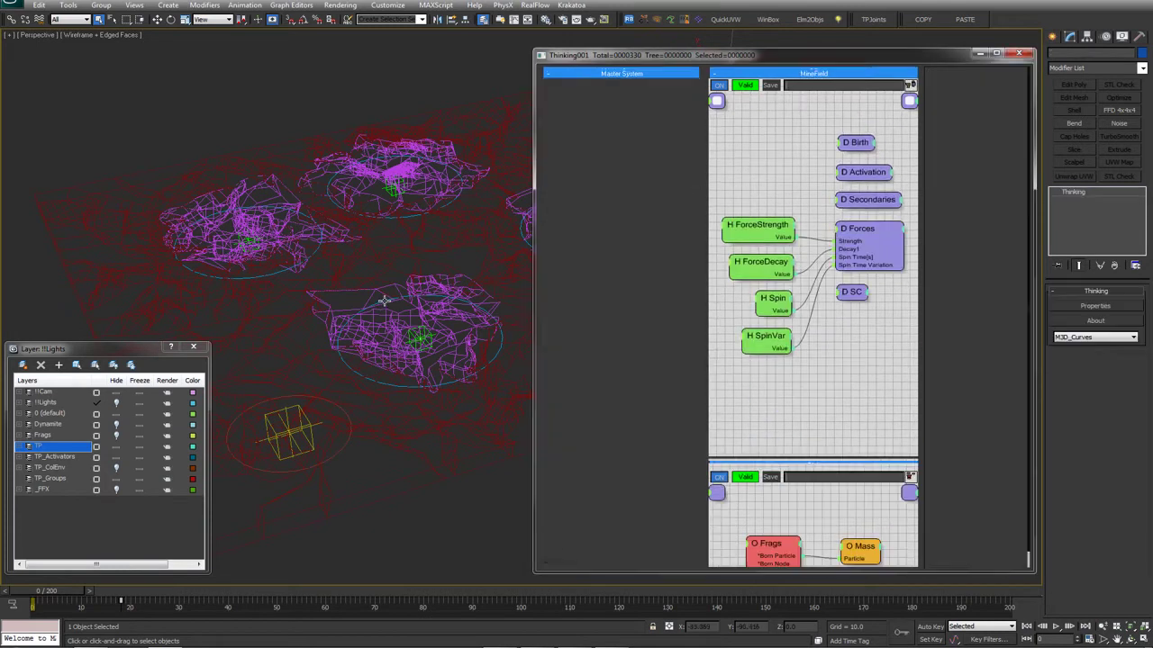
Select Circle003, test a radius of about 61.7, and set its radius to 80
{"action": "left_click", "coordinate": [280, 272]}
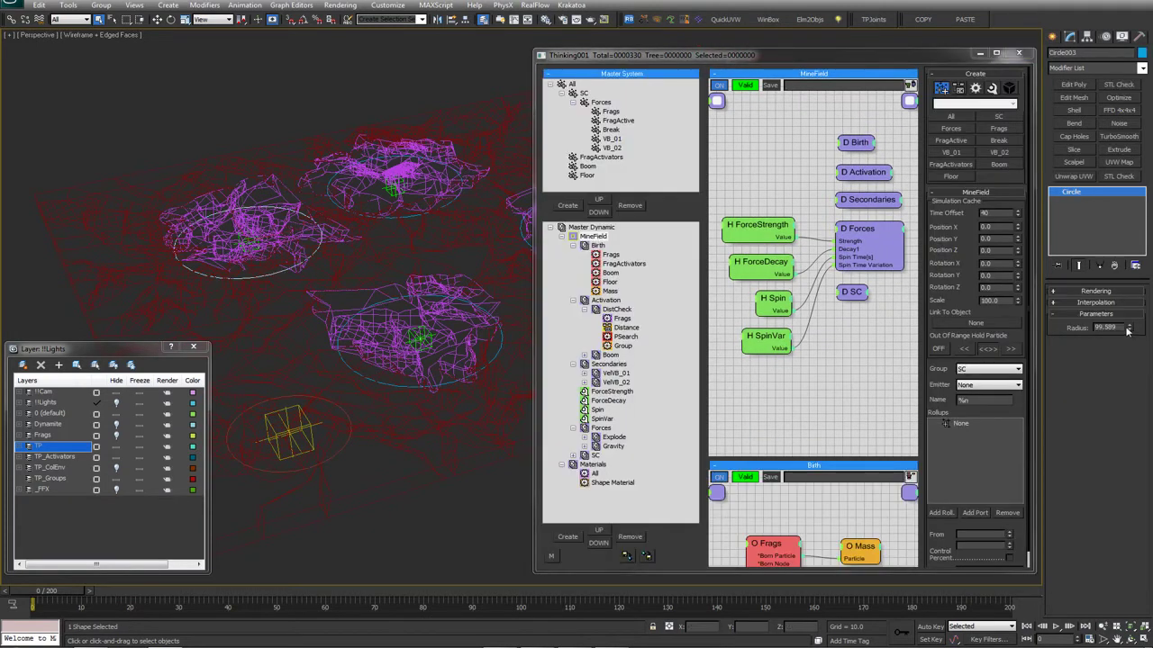
{"action": "left_click_drag", "start_coordinate": [1127, 349], "coordinate": [1127, 348]}
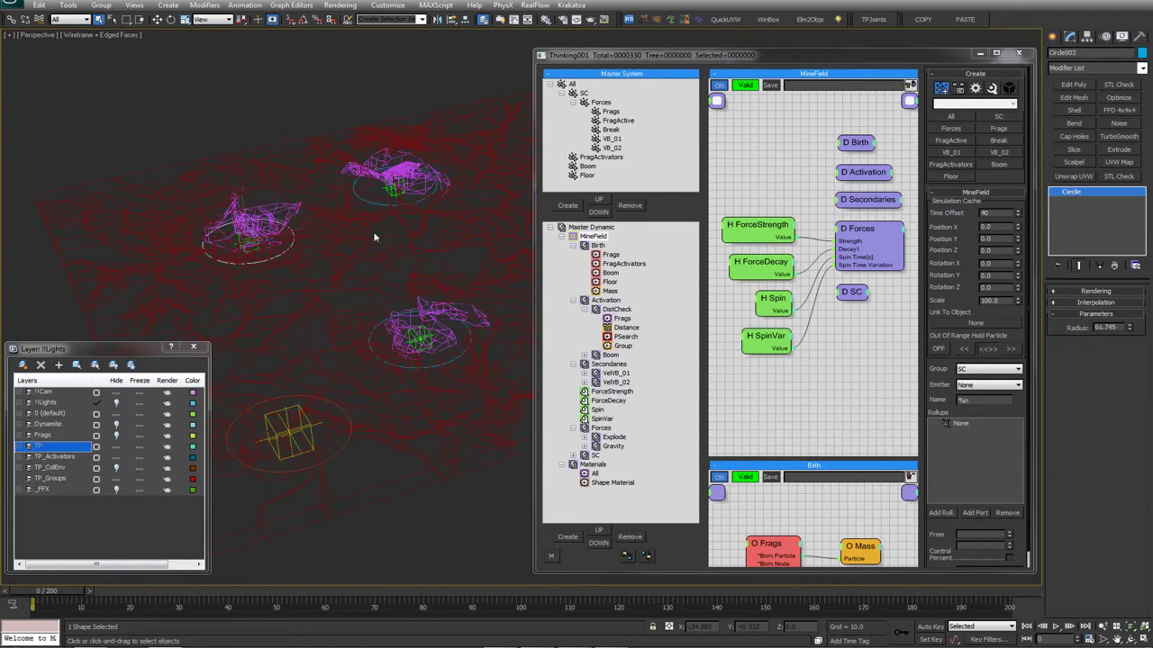
{"action": "left_click", "coordinate": [1113, 327]}
{"action": "type", "text": "80"}
{"action": "middle_click_drag", "start_coordinate": [368, 222], "coordinate": [281, 230]}
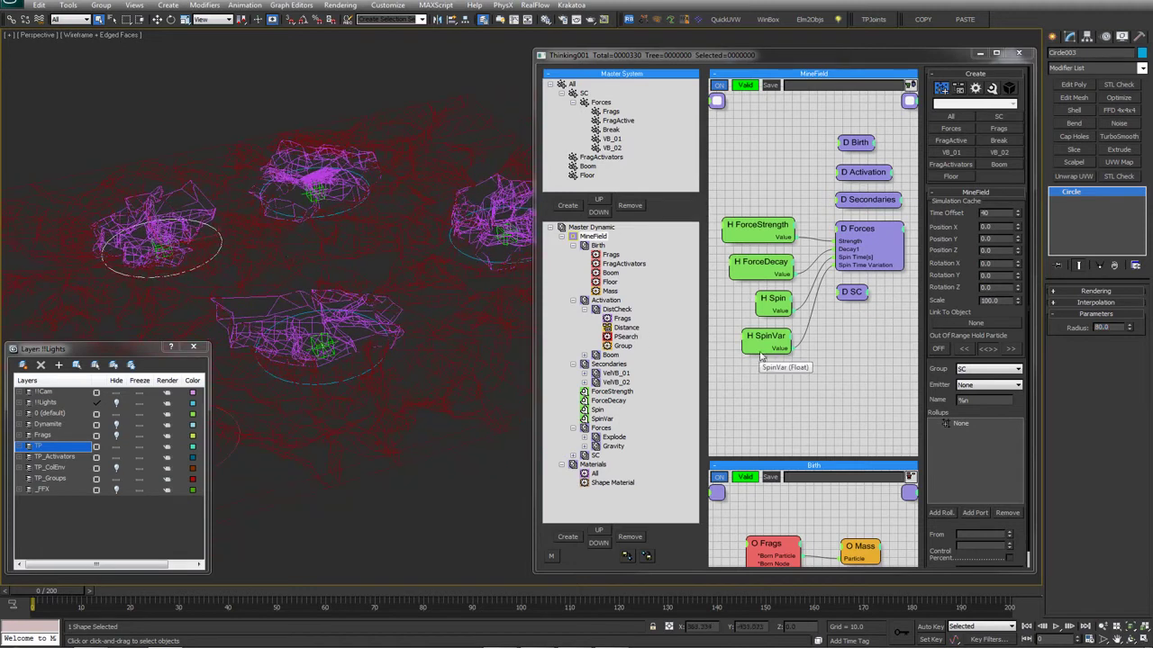
{"action": "middle_click_drag", "start_coordinate": [445, 317], "coordinate": [382, 304], "text": "alt"}
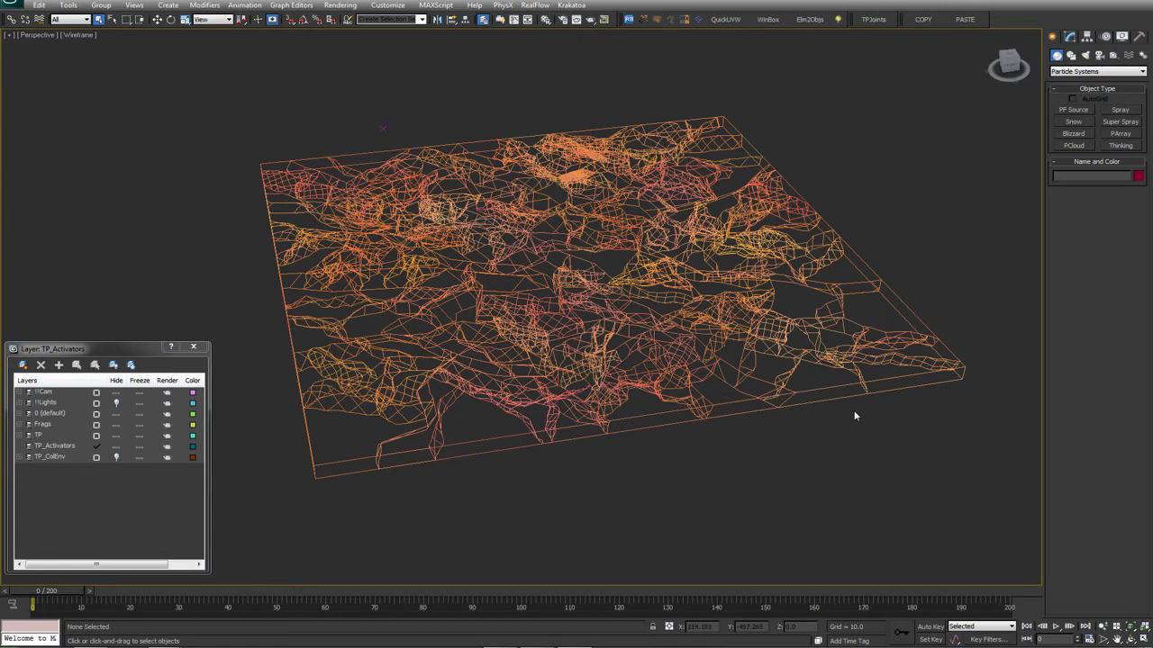
Examine the fractured slab from several angles in both shaded and wireframe display
{"action": "mouse_move", "coordinate": [795, 337]}
{"action": "middle_mouse_down", "text": "alt"}
{"action": "mouse_move", "coordinate": [782, 310]}
{"action": "mouse_move", "coordinate": [674, 334]}
{"action": "mouse_move", "coordinate": [798, 332]}
{"action": "middle_mouse_up", "text": "alt"}
{"action": "key", "text": "F3"}
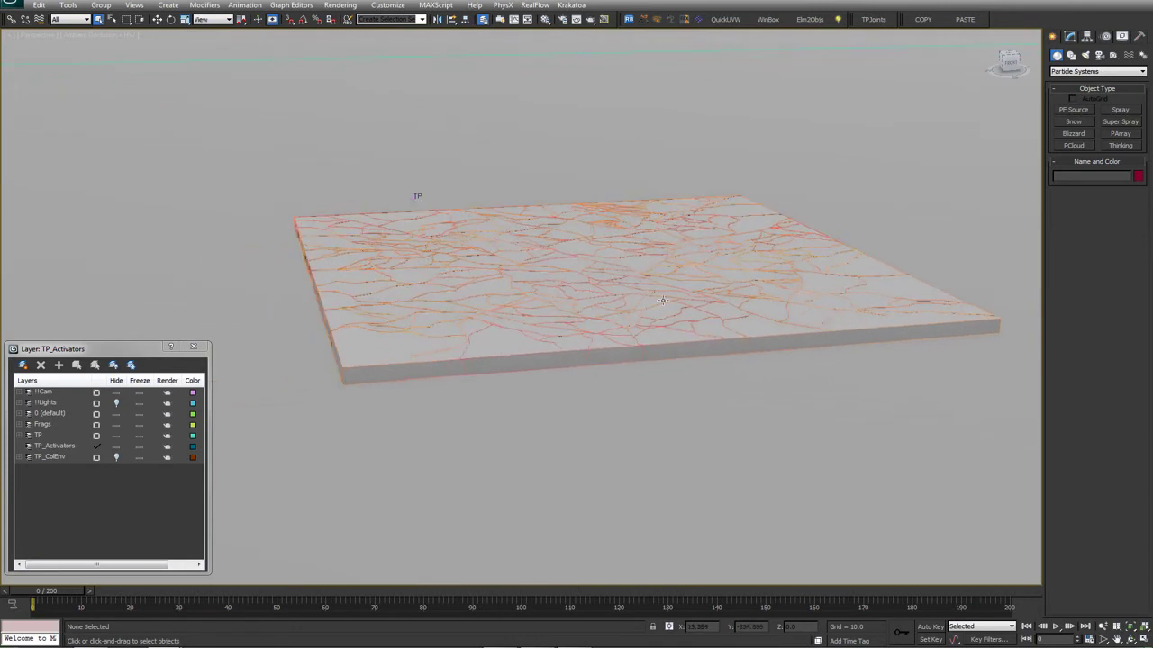
{"action": "middle_click_drag", "start_coordinate": [647, 312], "coordinate": [623, 311], "text": "alt"}
{"action": "key", "text": "shift+z"}
{"action": "middle_click_drag", "start_coordinate": [530, 372], "coordinate": [558, 379], "text": "alt"}
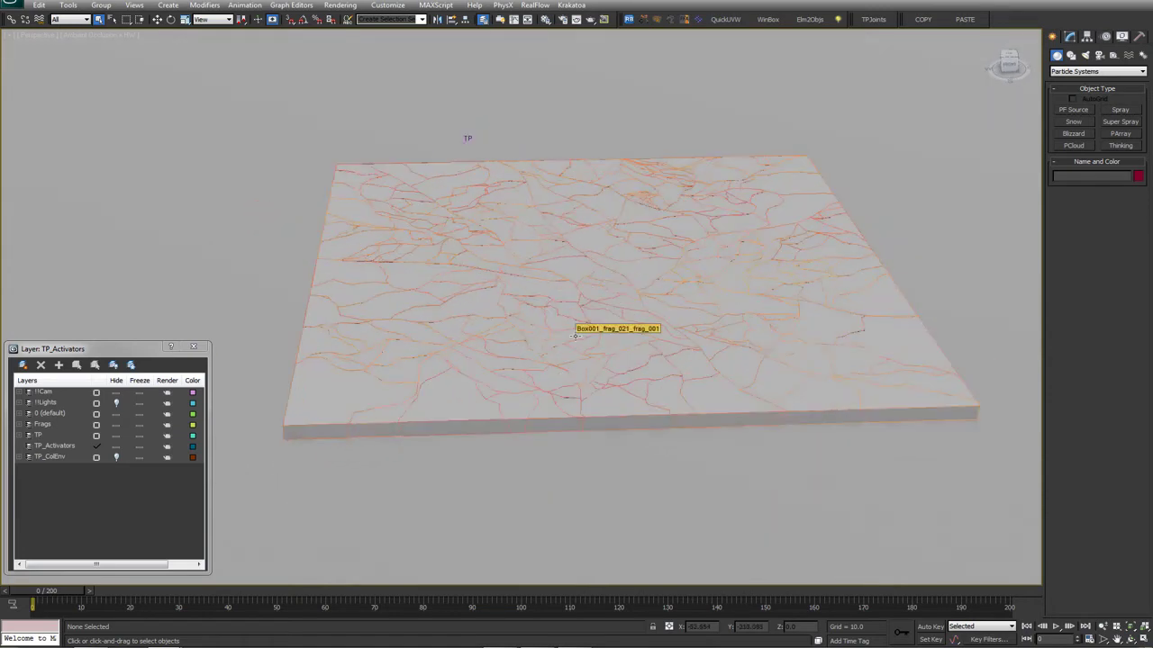
{"action": "mouse_move", "coordinate": [639, 331]}
{"action": "middle_mouse_down", "text": "alt"}
{"action": "mouse_move", "coordinate": [622, 335]}
{"action": "mouse_move", "coordinate": [714, 312]}
{"action": "mouse_move", "coordinate": [639, 315]}
{"action": "mouse_move", "coordinate": [637, 344]}
{"action": "middle_mouse_up", "text": "alt"}
{"action": "key", "text": "F3"}
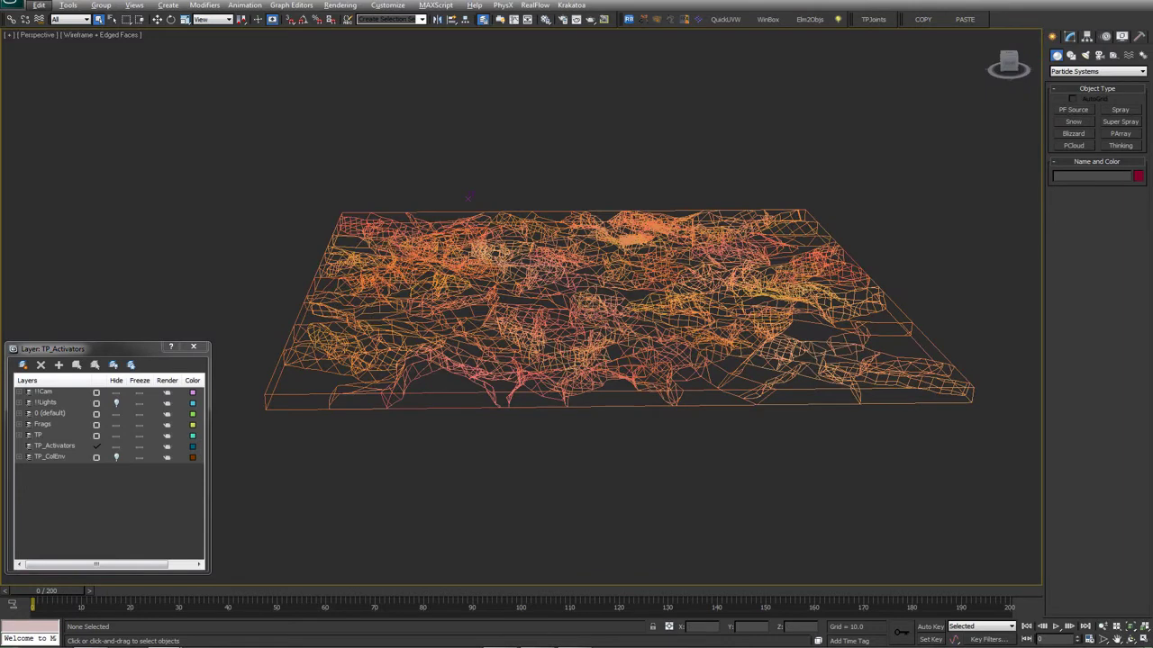
{"action": "middle_click_drag", "start_coordinate": [468, 195], "coordinate": [665, 421], "text": "alt"}
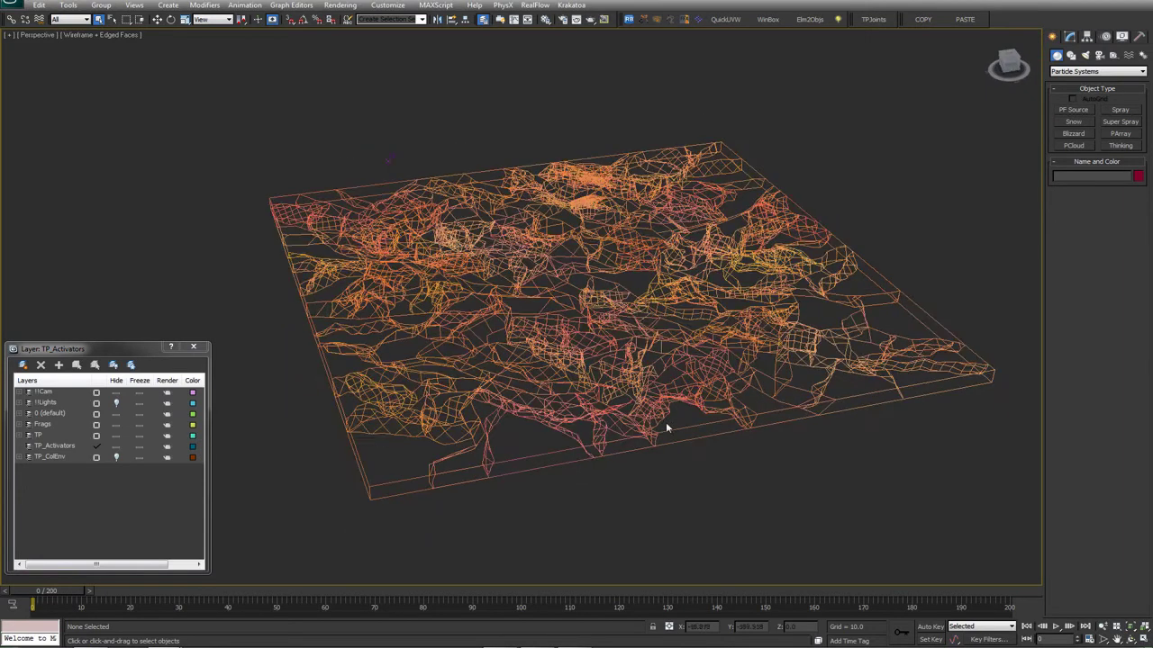
{"action": "middle_click_drag", "start_coordinate": [621, 276], "coordinate": [657, 315], "text": "alt"}
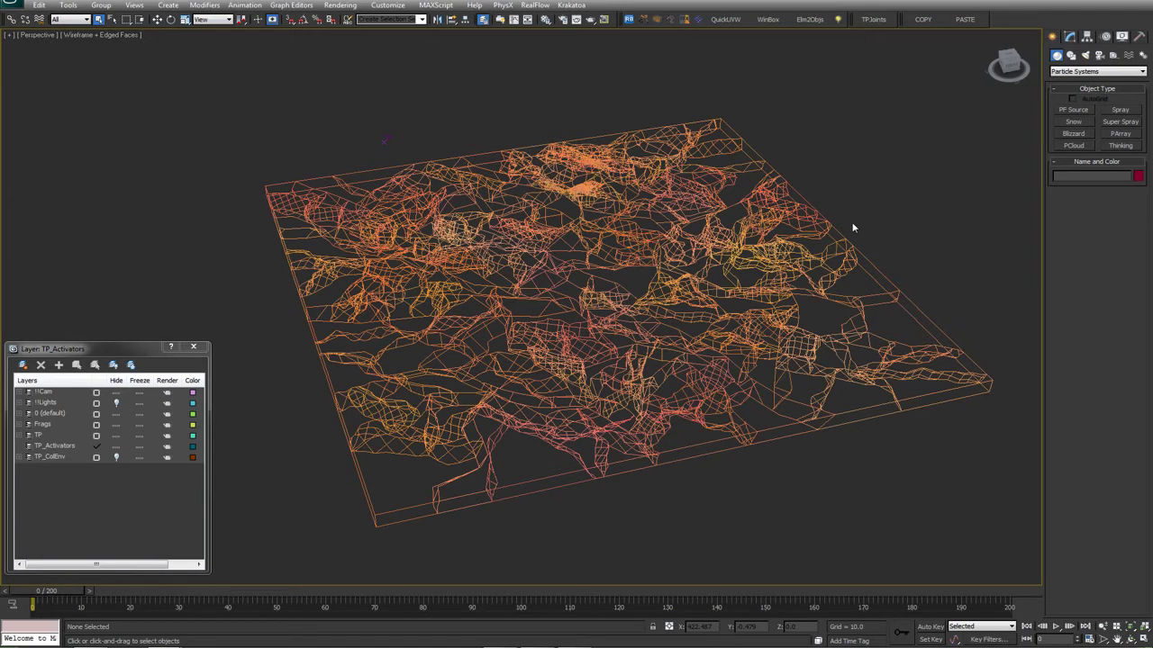
Create a point helper beside the slab, turn on its box display and set its size to about 46.4
{"action": "middle_click_drag", "start_coordinate": [751, 293], "coordinate": [724, 303]}
{"action": "middle_click_drag", "start_coordinate": [724, 302], "coordinate": [722, 274], "text": "alt"}
{"action": "middle_click_drag", "start_coordinate": [843, 209], "coordinate": [683, 335], "text": "alt"}
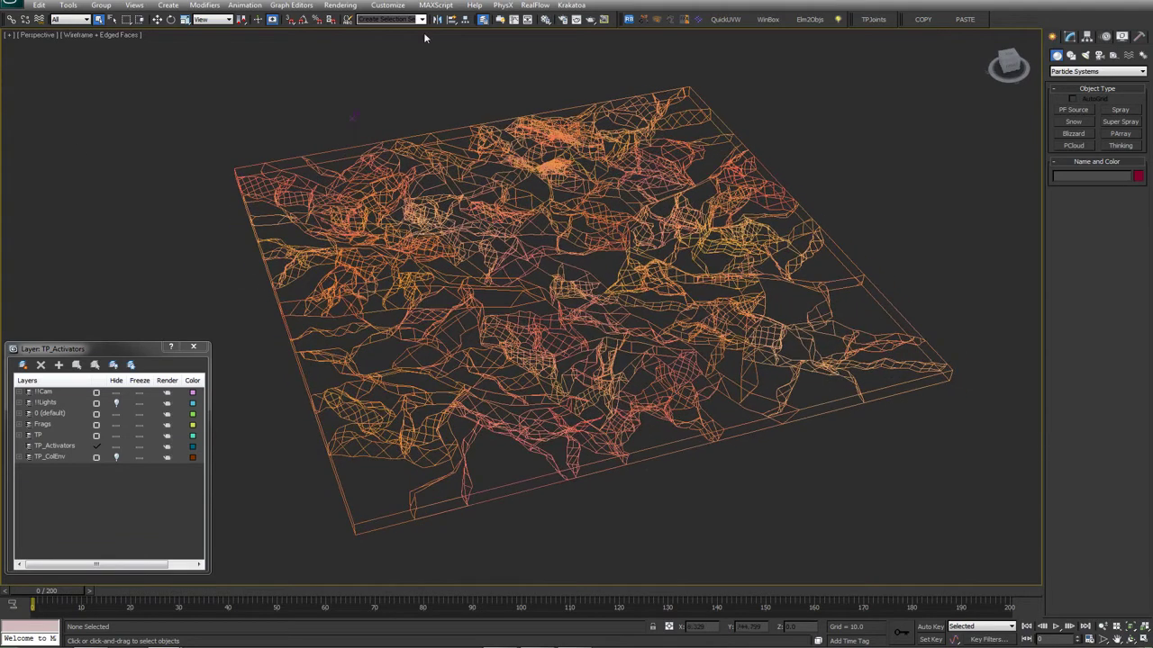
{"action": "right_click", "coordinate": [216, 75]}
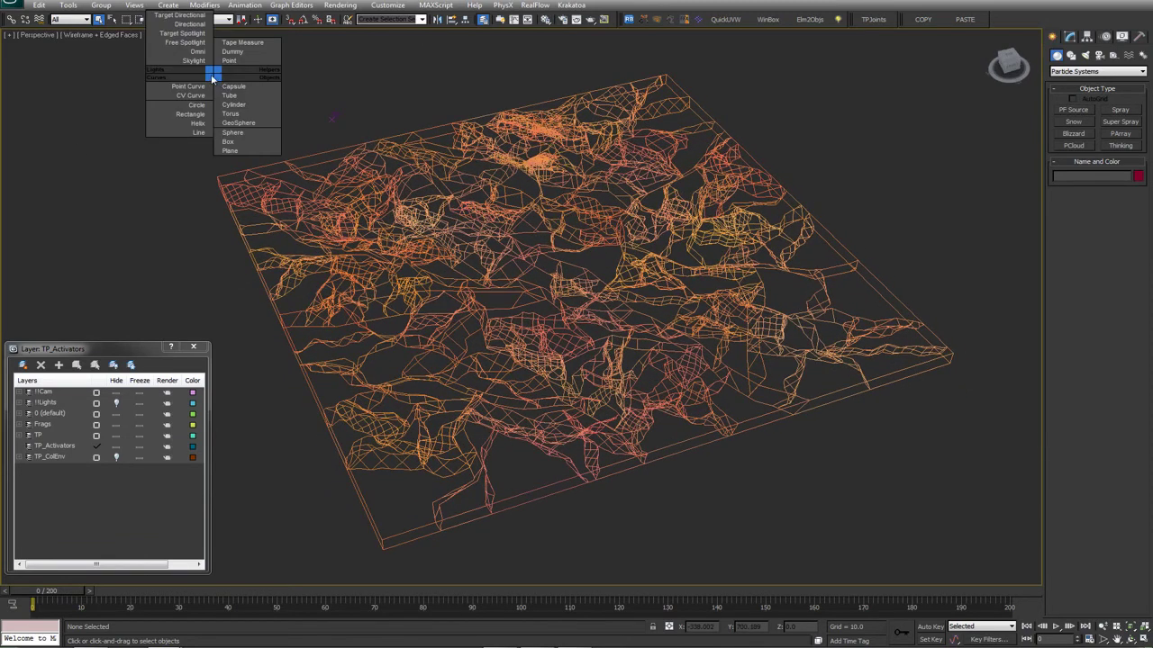
{"action": "left_click", "coordinate": [229, 60]}
{"action": "left_click", "coordinate": [171, 146]}
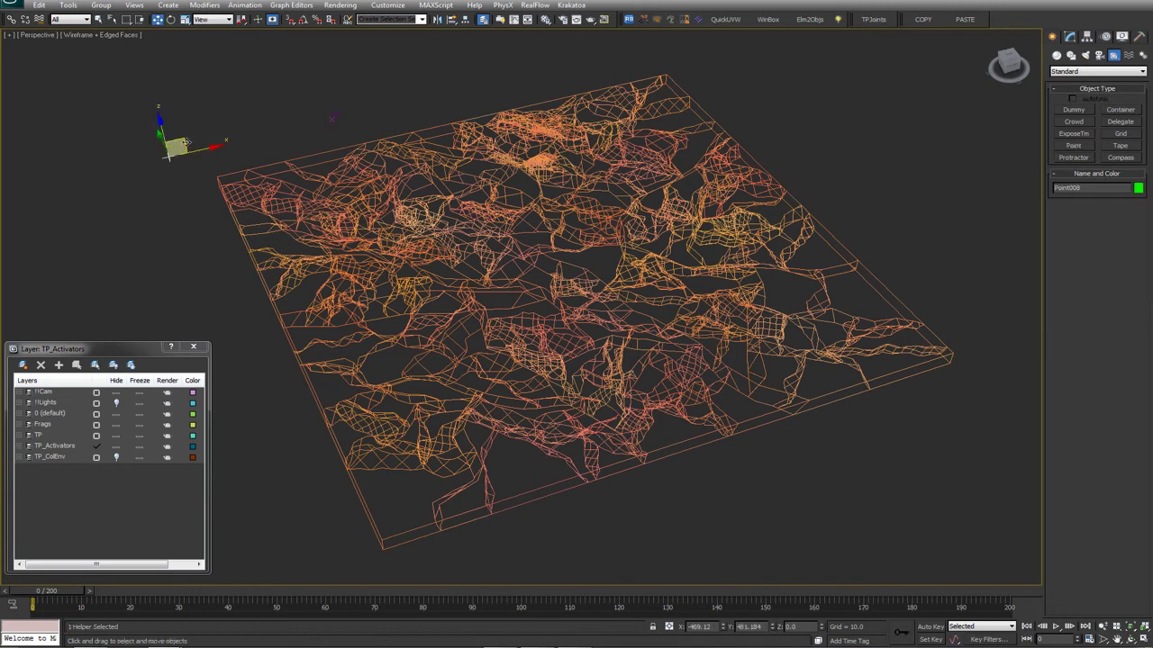
{"action": "left_click", "coordinate": [1068, 36]}
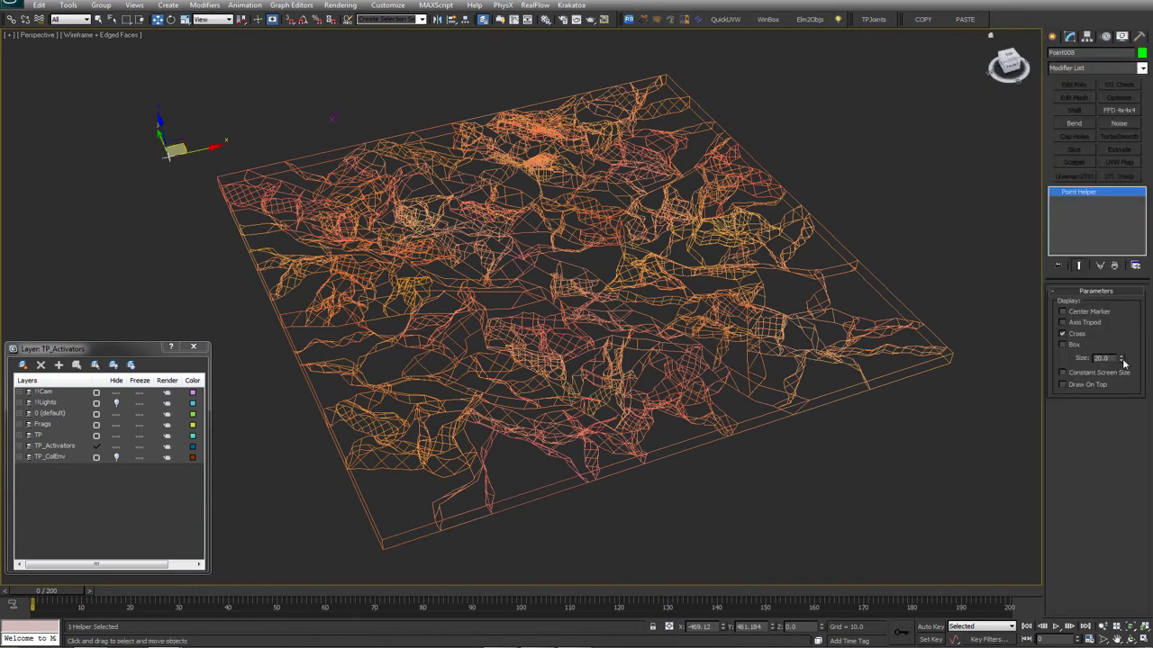
{"action": "left_click", "coordinate": [1063, 346]}
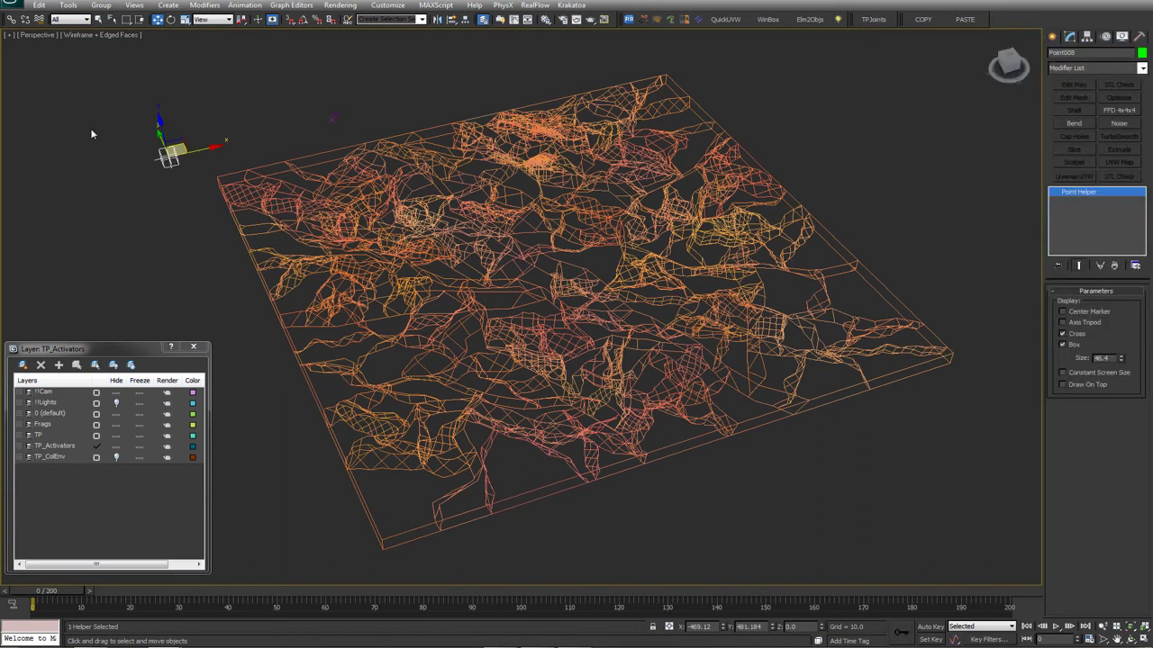
Move the point helper onto the fractured slab to mark the first mine location
{"action": "middle_click_drag", "start_coordinate": [93, 132], "coordinate": [135, 146], "text": "alt"}
{"action": "left_click_drag", "start_coordinate": [179, 147], "coordinate": [518, 378]}
{"action": "middle_click_drag", "start_coordinate": [517, 378], "coordinate": [538, 434], "text": "alt"}
{"action": "middle_click_drag", "start_coordinate": [520, 379], "coordinate": [531, 362], "text": "alt"}
Copy the point helper to three other spots so that each quarter of the slab has one
{"action": "left_click_drag", "start_coordinate": [531, 362], "coordinate": [386, 151], "text": "shift"}
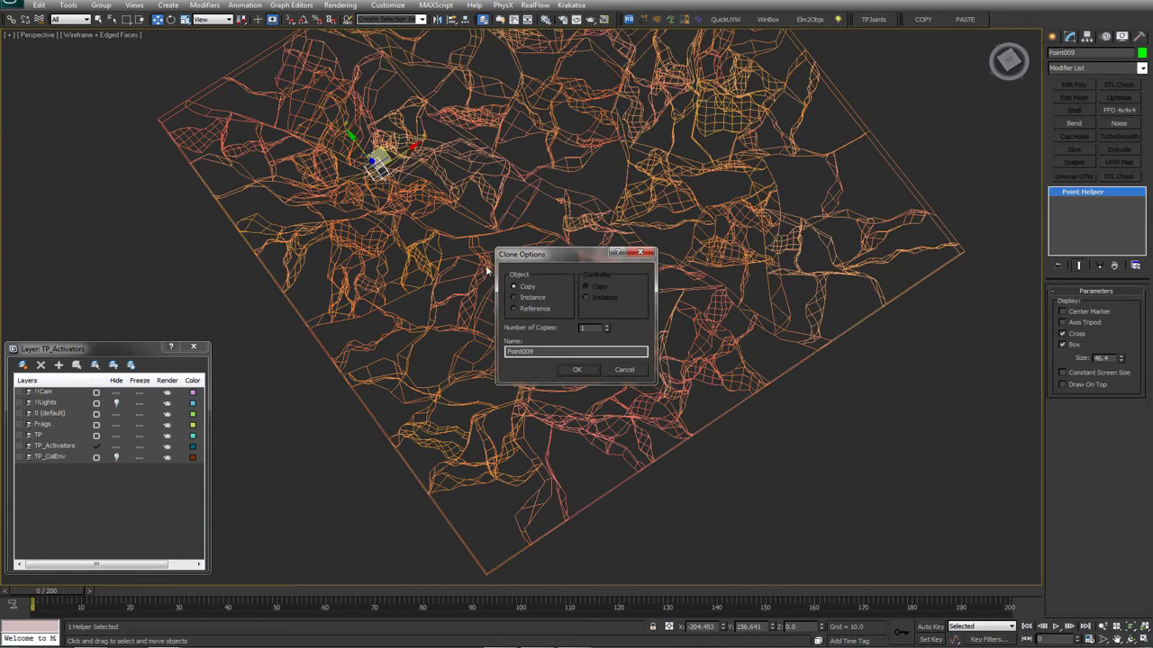
{"action": "left_click", "coordinate": [577, 371]}
{"action": "middle_click_drag", "start_coordinate": [414, 130], "coordinate": [369, 244]}
{"action": "mouse_move", "coordinate": [335, 273]}
{"action": "left_mouse_down", "text": "shift"}
{"action": "mouse_move", "coordinate": [532, 141]}
{"action": "mouse_move", "coordinate": [676, 308]}
{"action": "left_mouse_up", "text": "shift"}
{"action": "left_click", "coordinate": [577, 369]}
{"action": "left_click", "coordinate": [590, 373]}
{"action": "middle_click_drag", "start_coordinate": [590, 367], "coordinate": [453, 248], "text": "alt"}
{"action": "key", "text": "q"}
Freeze the Frags layer so the slab fragments cannot be selected
{"action": "middle_click_drag", "start_coordinate": [548, 244], "coordinate": [615, 242], "text": "alt"}
{"action": "scroll", "coordinate": [540, 230], "scroll_direction": "up", "scroll_amount": 4}
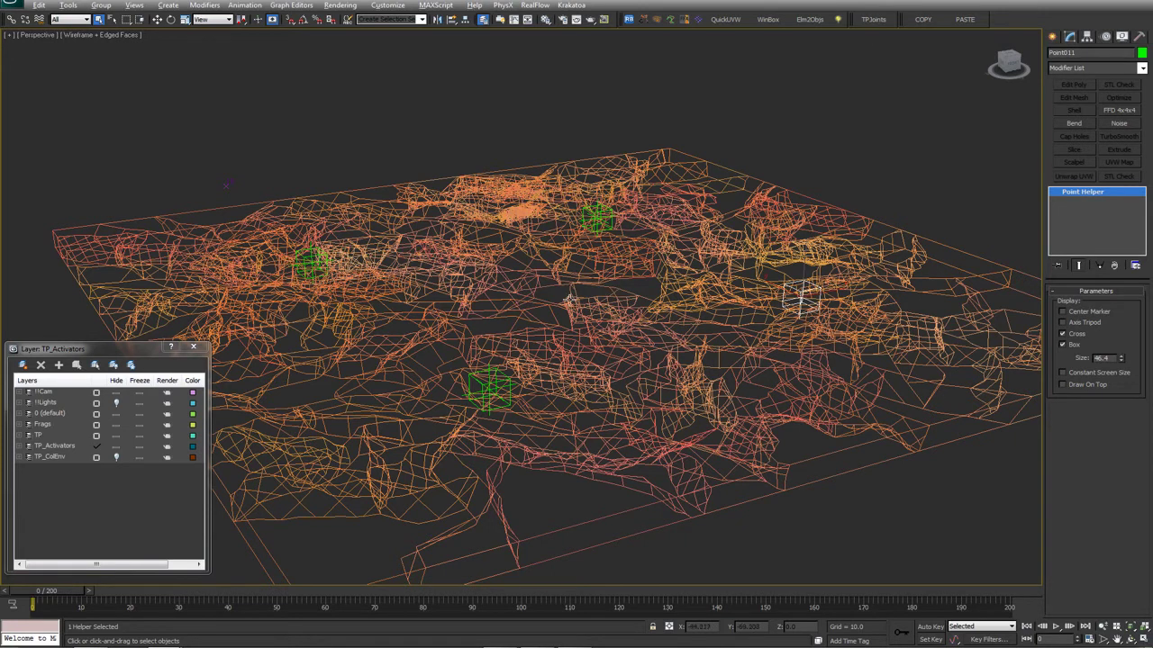
{"action": "scroll", "coordinate": [569, 301], "scroll_direction": "down", "scroll_amount": 5}
{"action": "mouse_move", "coordinate": [766, 358]}
{"action": "middle_mouse_down", "text": "alt"}
{"action": "mouse_move", "coordinate": [642, 346]}
{"action": "mouse_move", "coordinate": [665, 294]}
{"action": "mouse_move", "coordinate": [649, 289]}
{"action": "middle_mouse_up", "text": "alt"}
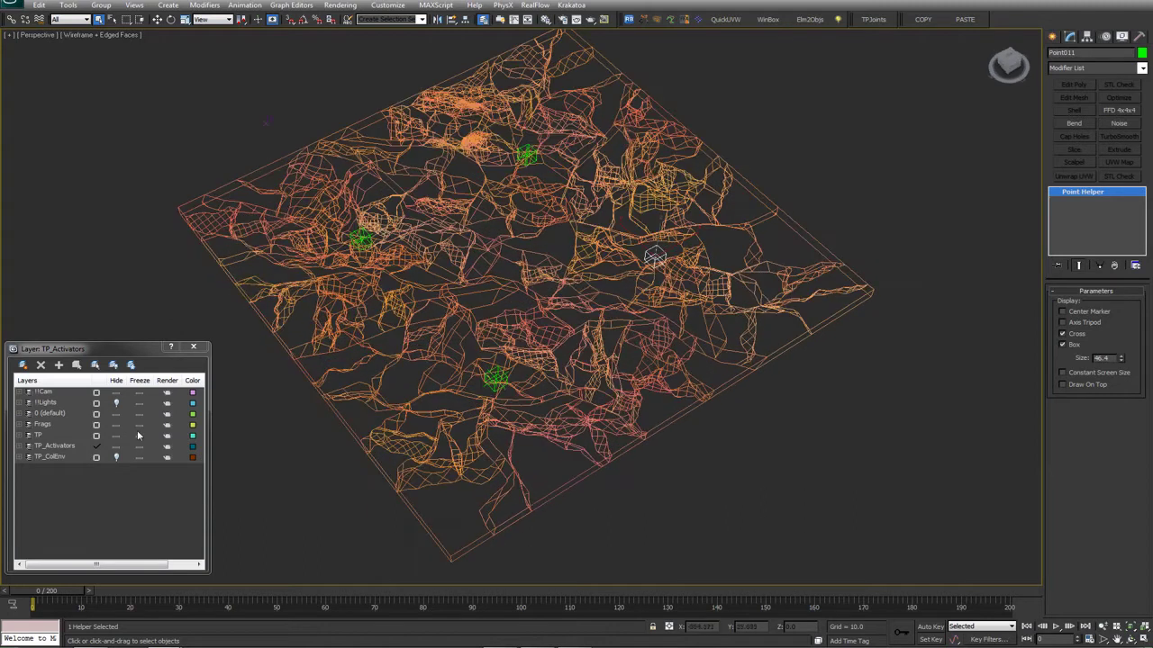
{"action": "left_click", "coordinate": [140, 425]}
{"action": "mouse_move", "coordinate": [463, 399]}
{"action": "middle_mouse_down", "text": "alt"}
{"action": "mouse_move", "coordinate": [444, 399]}
{"action": "mouse_move", "coordinate": [457, 409]}
{"action": "middle_mouse_up", "text": "alt"}
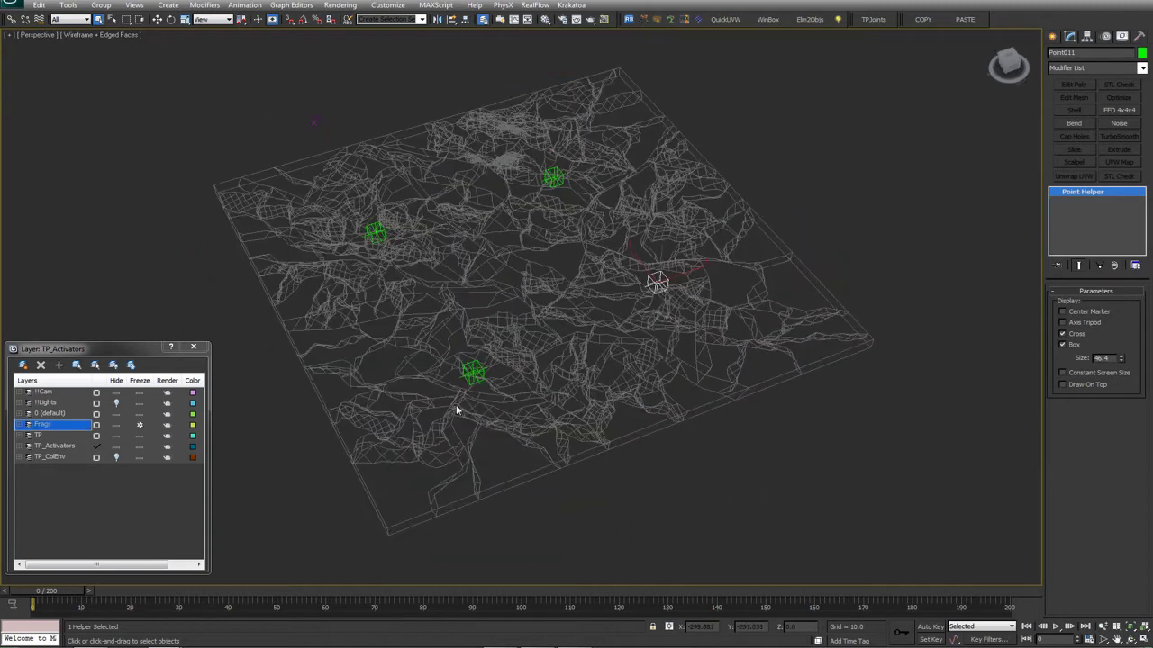
Draw a circle spline on the slab and quick-align it to the nearest point helper
{"action": "right_click", "coordinate": [498, 305]}
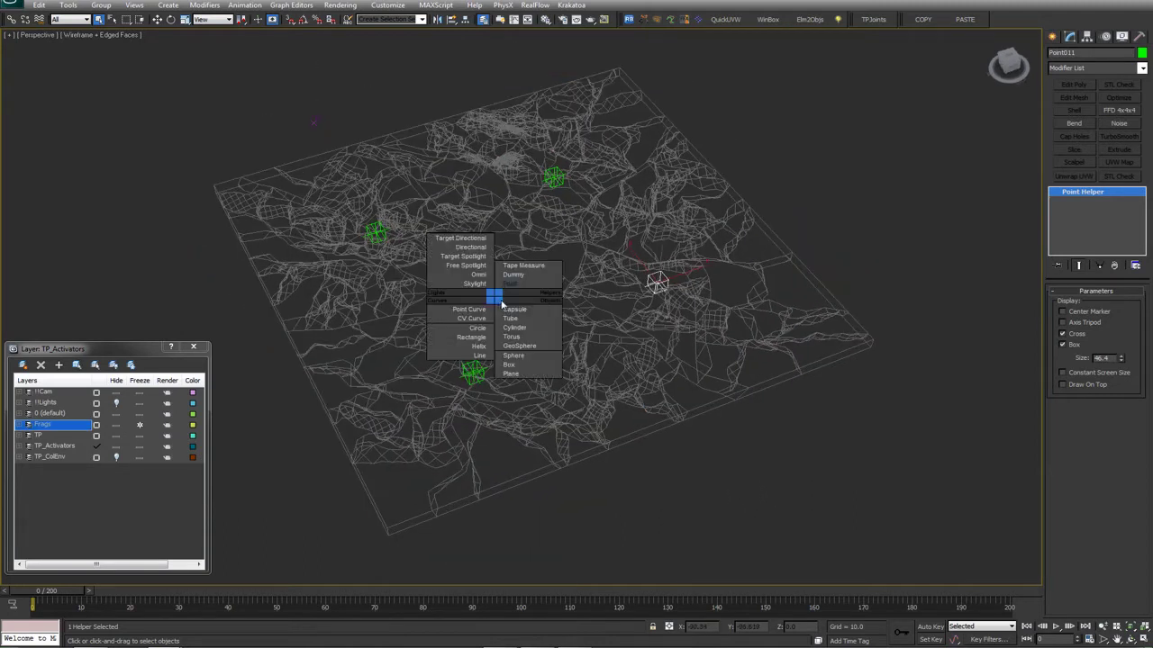
{"action": "left_click", "coordinate": [1052, 38]}
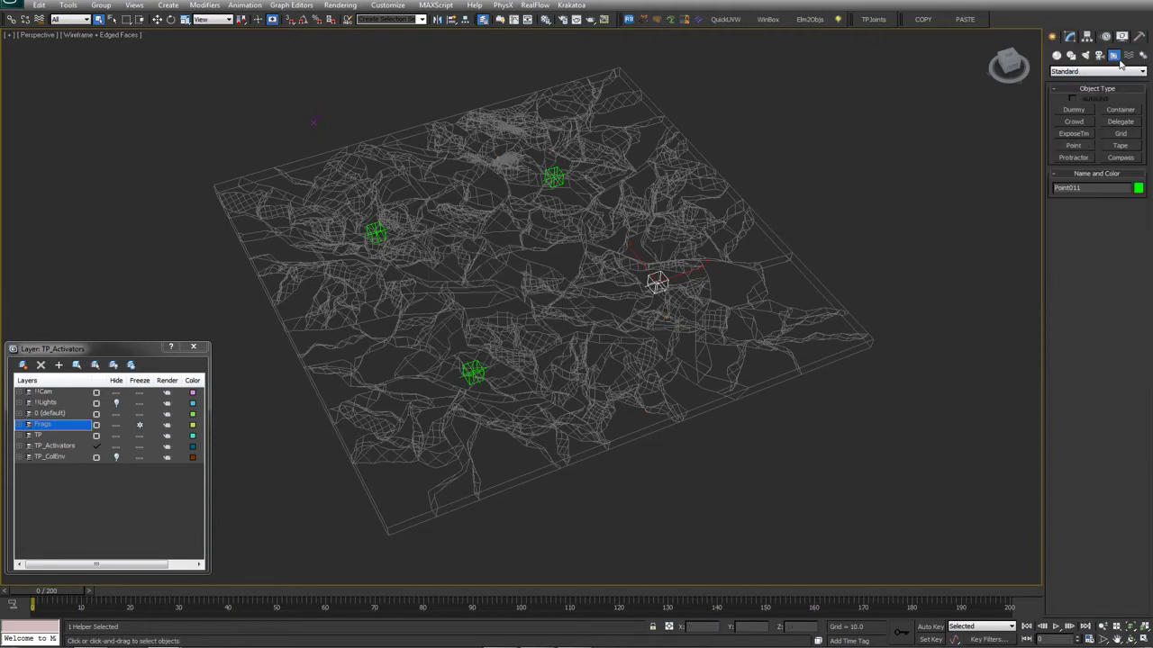
{"action": "left_click", "coordinate": [1090, 71]}
{"action": "left_click", "coordinate": [1074, 83]}
{"action": "left_click", "coordinate": [1070, 55]}
{"action": "left_click", "coordinate": [1071, 132]}
{"action": "left_click_drag", "start_coordinate": [460, 313], "coordinate": [498, 330]}
{"action": "key", "text": "w"}
{"action": "key", "text": "shift+a"}
{"action": "left_click", "coordinate": [646, 294]}
Quick-align the circle to a neighbouring point helper and back to its original one
{"action": "middle_click_drag", "start_coordinate": [690, 309], "coordinate": [447, 240], "text": "alt"}
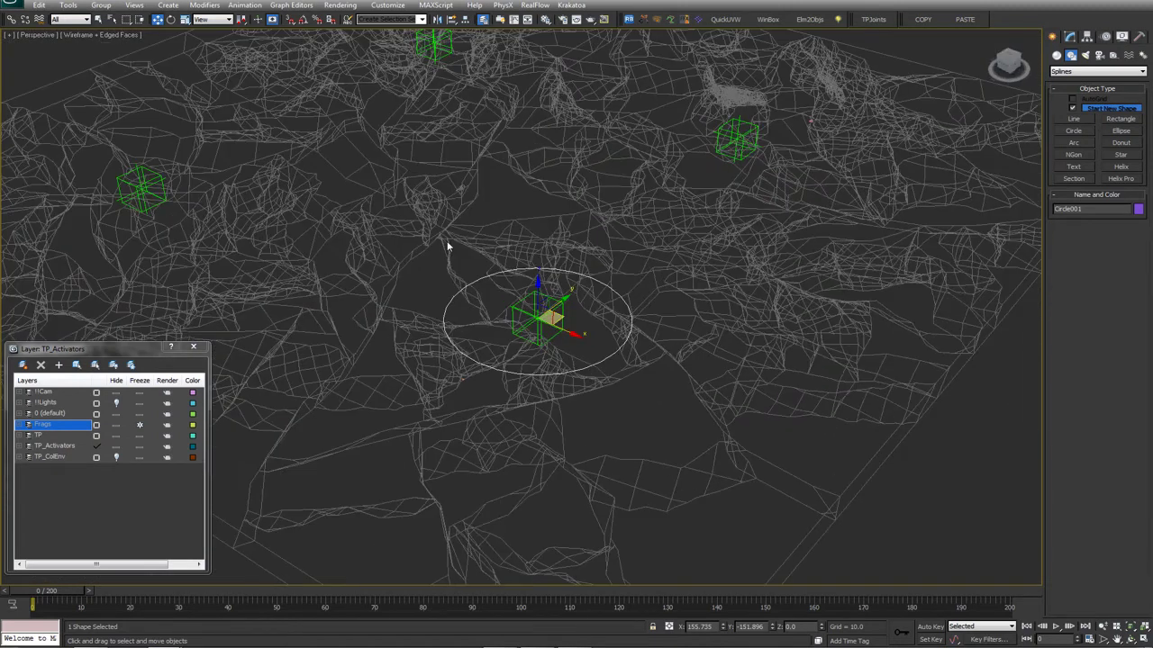
{"action": "key", "text": "alt+a"}
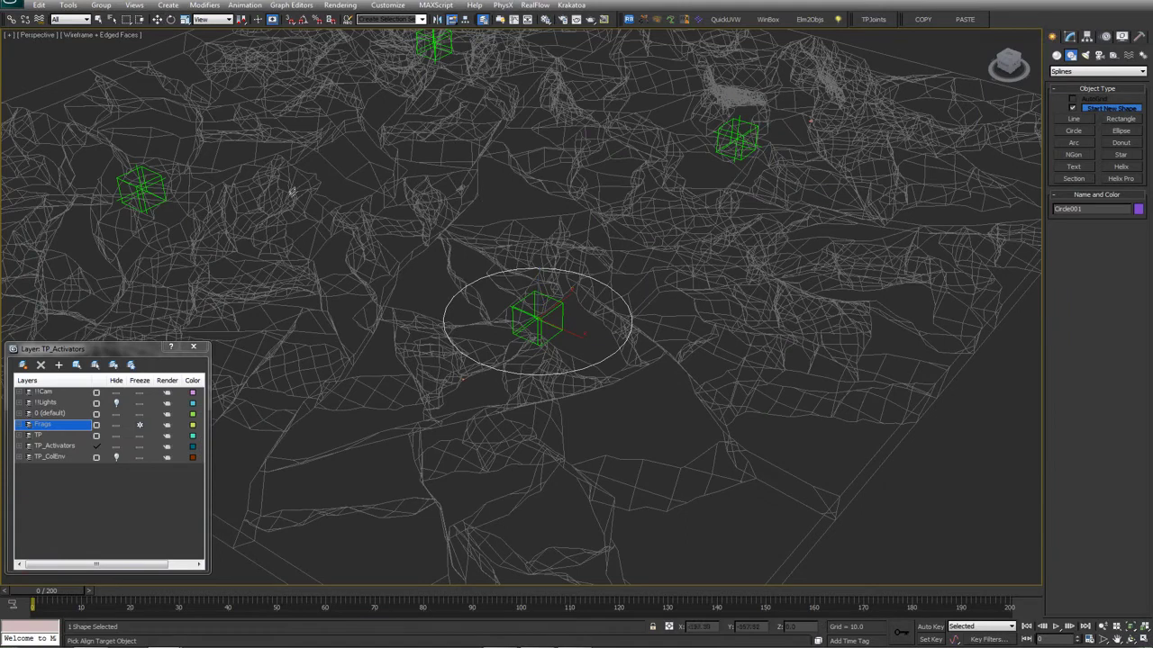
{"action": "key", "text": "w"}
{"action": "middle_click_drag", "start_coordinate": [521, 302], "coordinate": [523, 189], "text": "alt"}
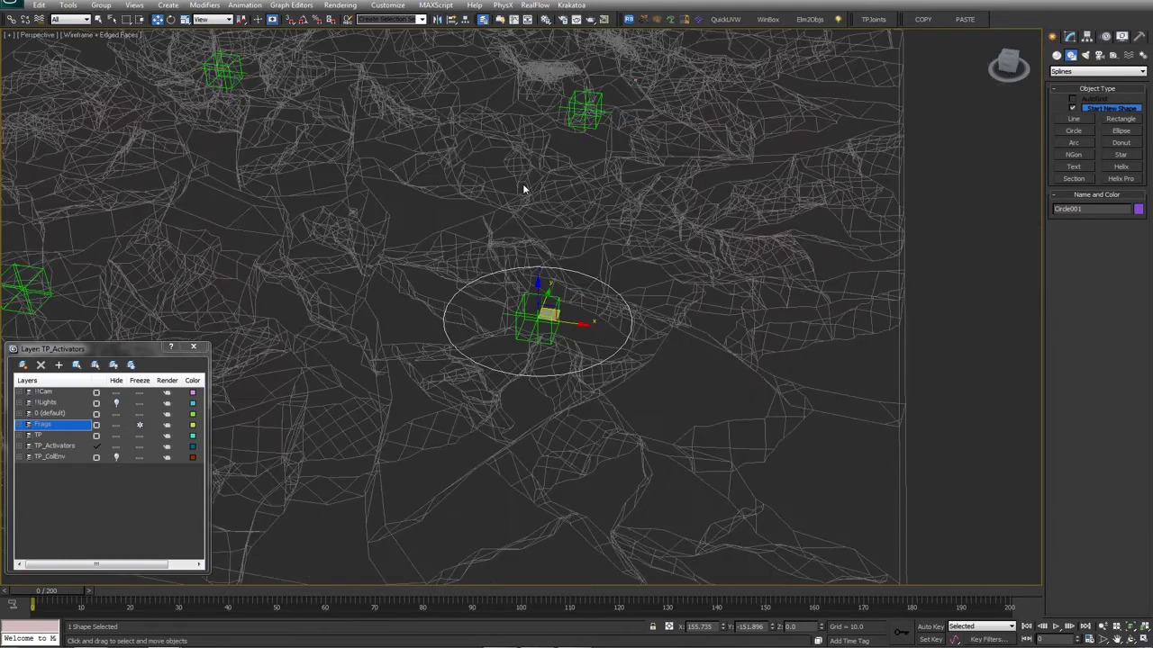
{"action": "key", "text": "shift+a"}
{"action": "left_click", "coordinate": [590, 115]}
{"action": "key", "text": "shift+a"}
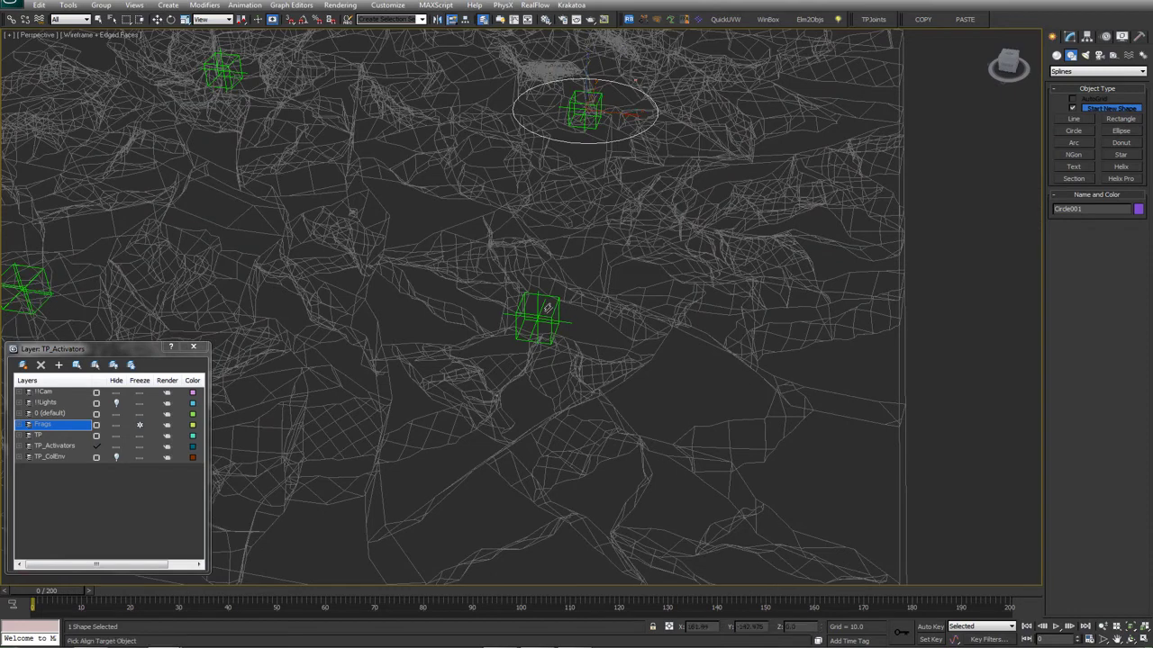
{"action": "left_click", "coordinate": [557, 314]}
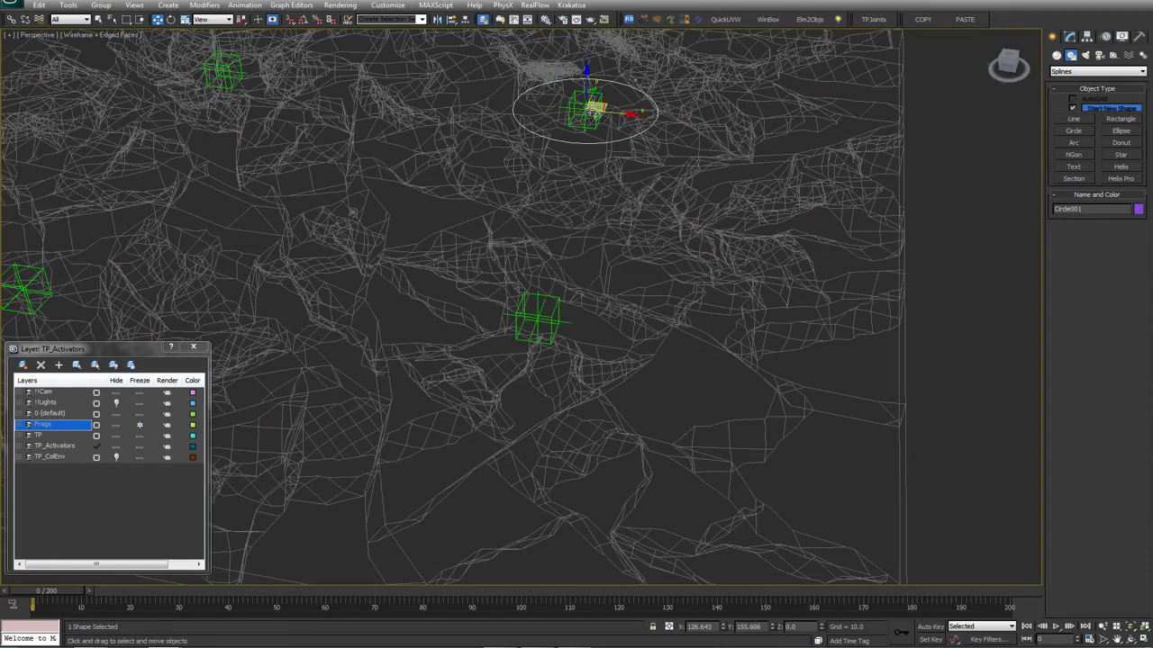
{"action": "key", "text": "shift+a"}
{"action": "left_click", "coordinate": [586, 112]}
{"action": "key", "text": "shift+a"}
{"action": "left_click", "coordinate": [541, 316]}
{"action": "scroll", "coordinate": [540, 317], "scroll_direction": "down", "scroll_amount": 3}
{"action": "middle_click_drag", "start_coordinate": [541, 316], "coordinate": [570, 360]}
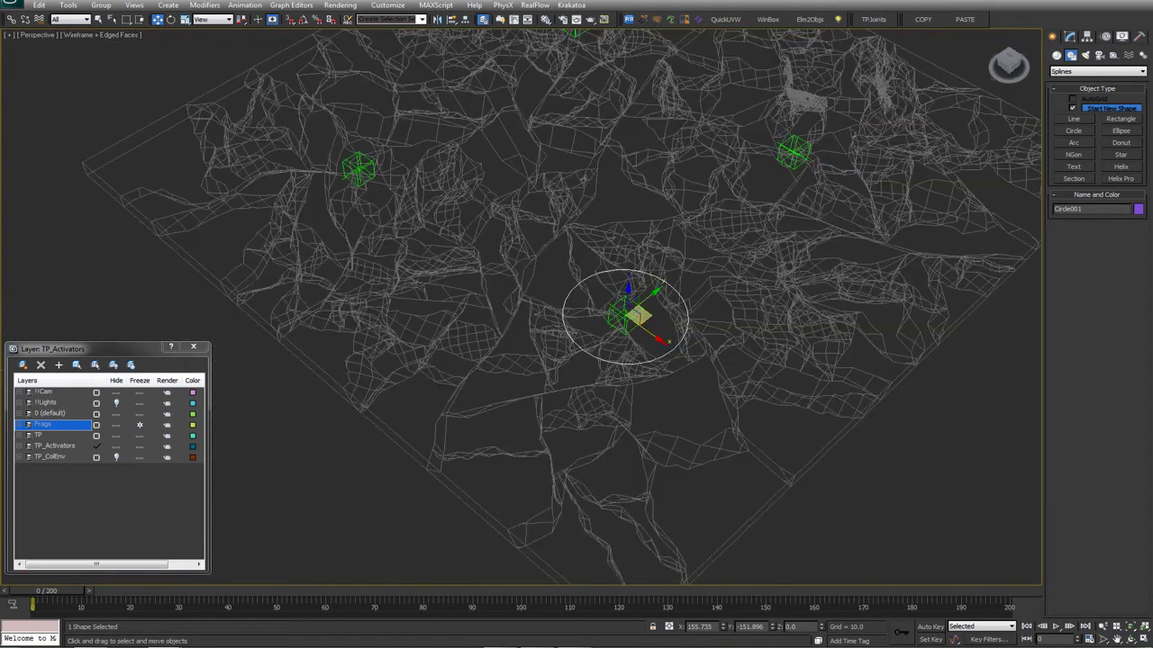
Link the circle to its point helper as parent and test the link by moving the helper
{"action": "left_click", "coordinate": [10, 19]}
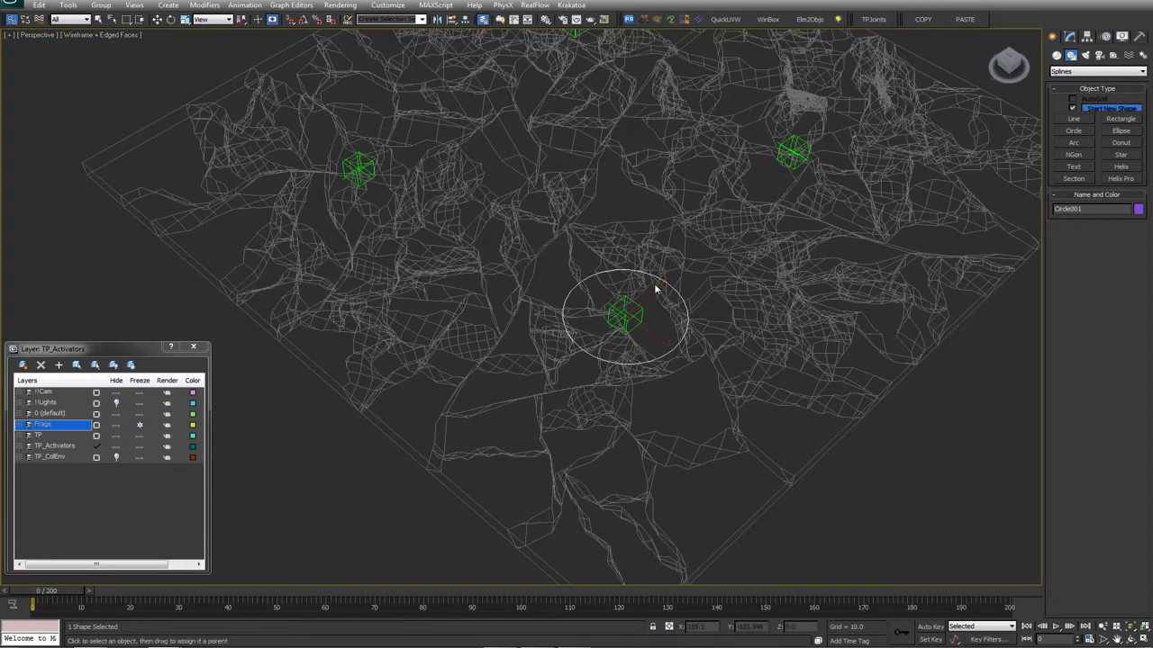
{"action": "left_click_drag", "start_coordinate": [642, 306], "coordinate": [622, 311]}
{"action": "left_click", "coordinate": [622, 308]}
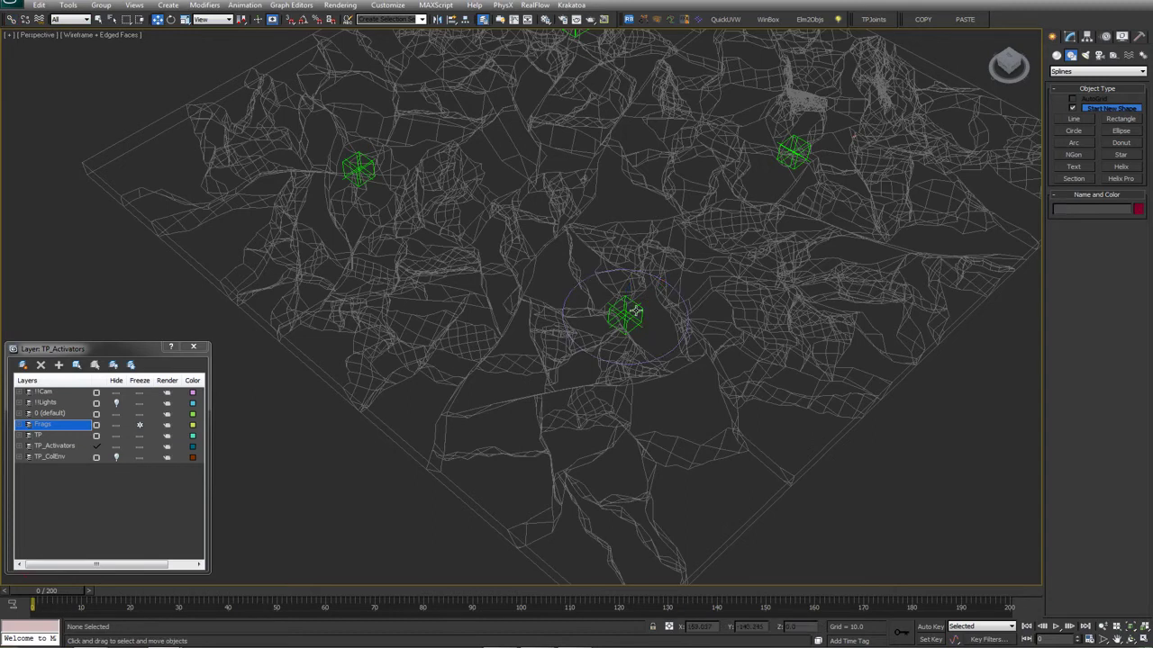
{"action": "left_click", "coordinate": [636, 315]}
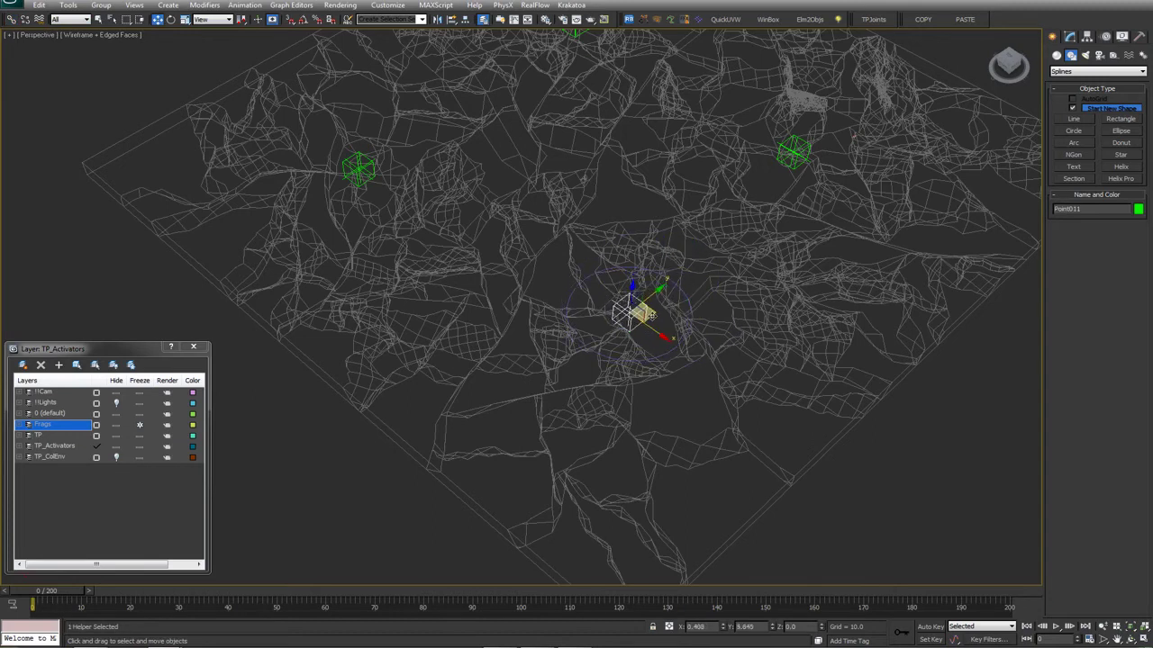
{"action": "middle_click_drag", "start_coordinate": [625, 316], "coordinate": [636, 314], "text": "alt"}
{"action": "left_click", "coordinate": [623, 270]}
{"action": "middle_click_drag", "start_coordinate": [623, 271], "coordinate": [648, 310], "text": "alt"}
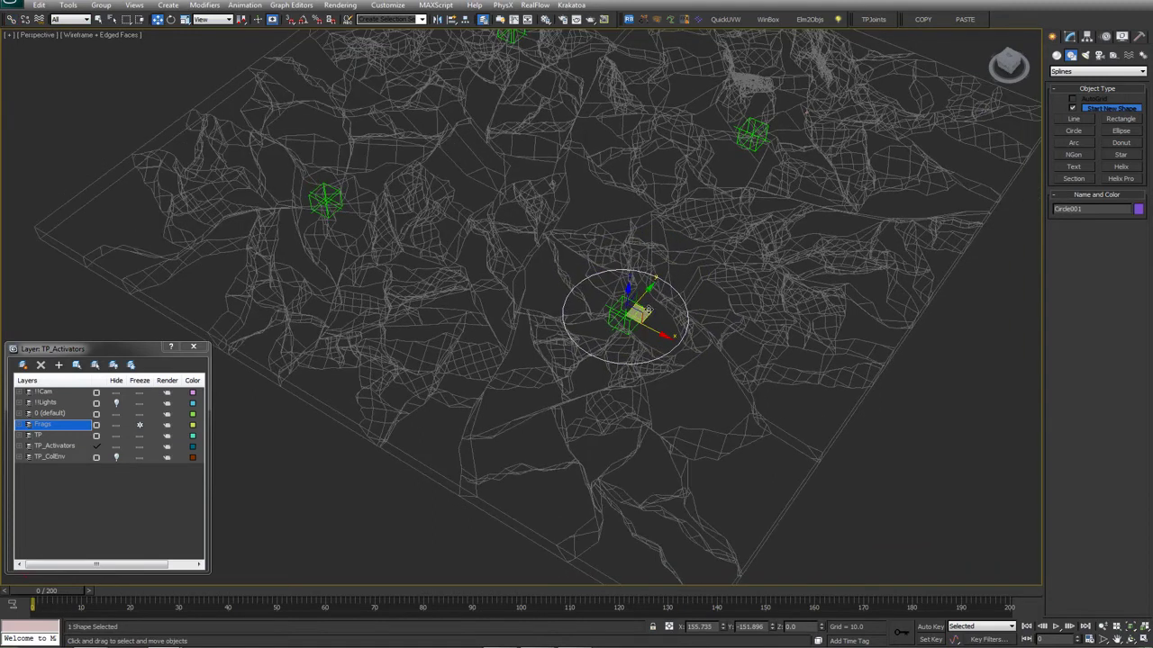
Clone the circle as an instance and quick-align the copy to a second point helper
{"action": "left_click", "coordinate": [647, 313]}
{"action": "left_click", "coordinate": [678, 293]}
{"action": "mouse_move", "coordinate": [679, 293]}
{"action": "left_mouse_down", "text": "shift"}
{"action": "mouse_move", "coordinate": [576, 279]}
{"action": "mouse_move", "coordinate": [521, 257]}
{"action": "left_mouse_up", "text": "shift"}
{"action": "key", "text": "Return"}
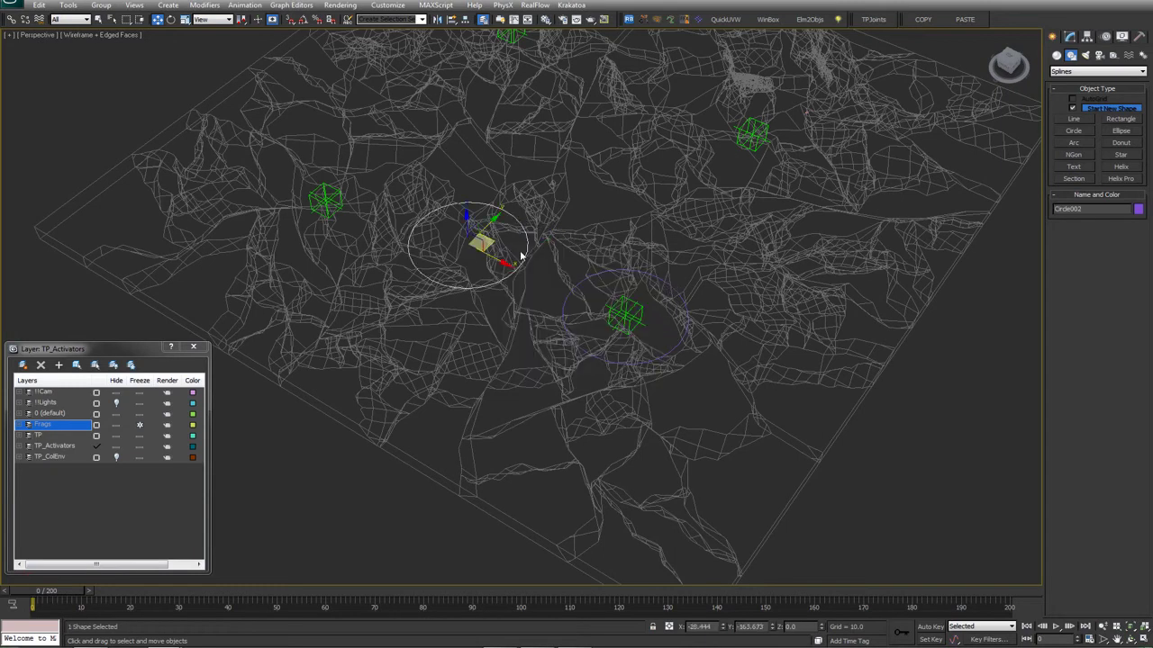
{"action": "key", "text": "shift+a"}
{"action": "left_click", "coordinate": [337, 200]}
{"action": "middle_click_drag", "start_coordinate": [337, 200], "coordinate": [384, 374]}
{"action": "key", "text": "shift+a"}
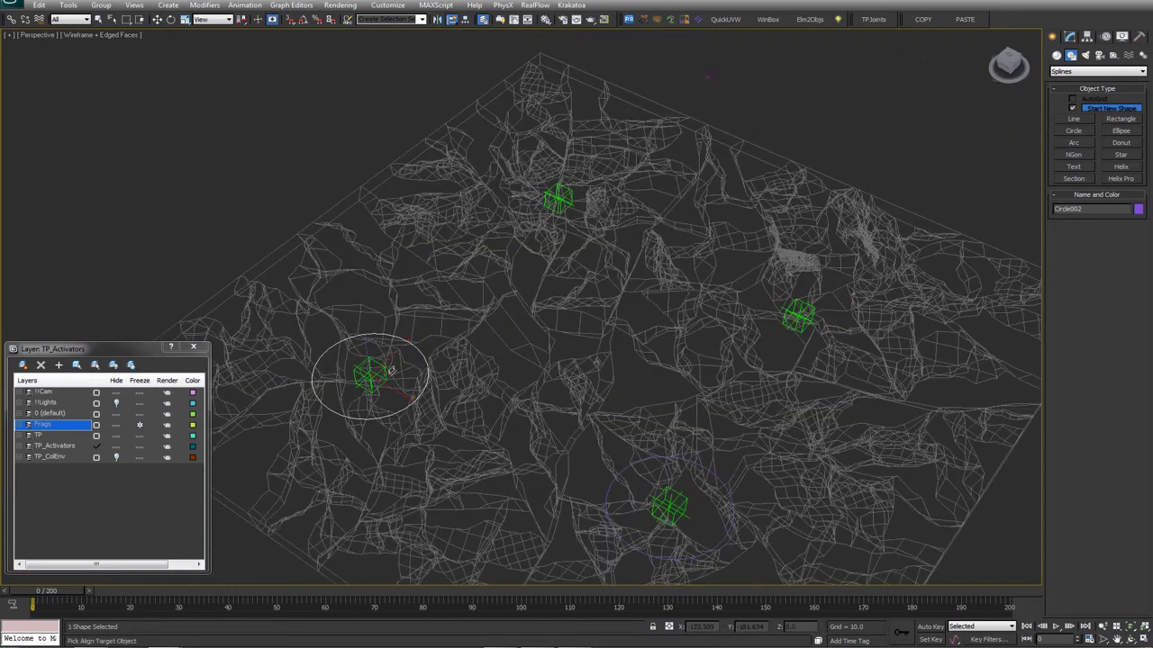
{"action": "left_click", "coordinate": [391, 369]}
{"action": "key", "text": "w"}
Clone further circles and align them to the two remaining point helpers
{"action": "mouse_move", "coordinate": [390, 369]}
{"action": "left_mouse_down", "text": "shift"}
{"action": "mouse_move", "coordinate": [475, 308]}
{"action": "mouse_move", "coordinate": [555, 194]}
{"action": "mouse_move", "coordinate": [602, 221]}
{"action": "mouse_move", "coordinate": [637, 216]}
{"action": "left_mouse_up", "text": "shift"}
{"action": "left_click", "coordinate": [580, 370]}
{"action": "left_click", "coordinate": [582, 371]}
{"action": "key", "text": "shift+a"}
{"action": "left_click", "coordinate": [800, 315]}
{"action": "middle_click_drag", "start_coordinate": [801, 315], "coordinate": [785, 295], "text": "alt"}
Link the three copied circles to their own point helpers
{"action": "left_click", "coordinate": [11, 19]}
{"action": "left_click", "coordinate": [617, 185]}
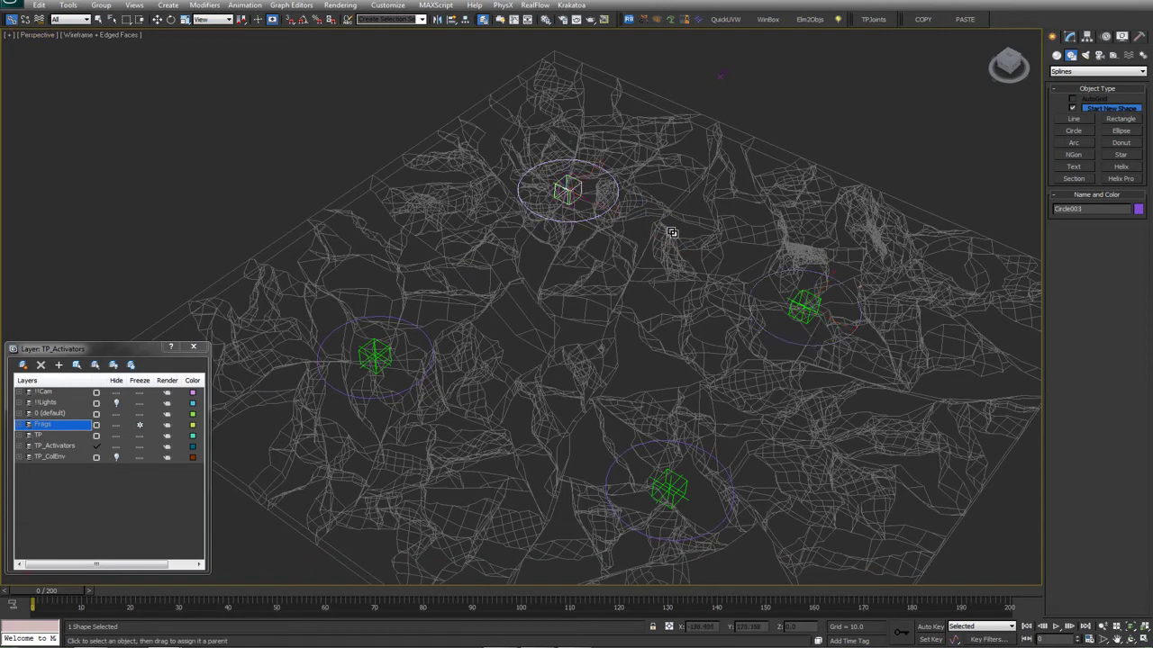
{"action": "left_click", "coordinate": [833, 289]}
{"action": "left_click_drag", "start_coordinate": [368, 316], "coordinate": [374, 344]}
{"action": "scroll", "coordinate": [574, 357], "scroll_direction": "down", "scroll_amount": 4}
{"action": "middle_click_drag", "start_coordinate": [574, 357], "coordinate": [619, 338], "text": "alt"}
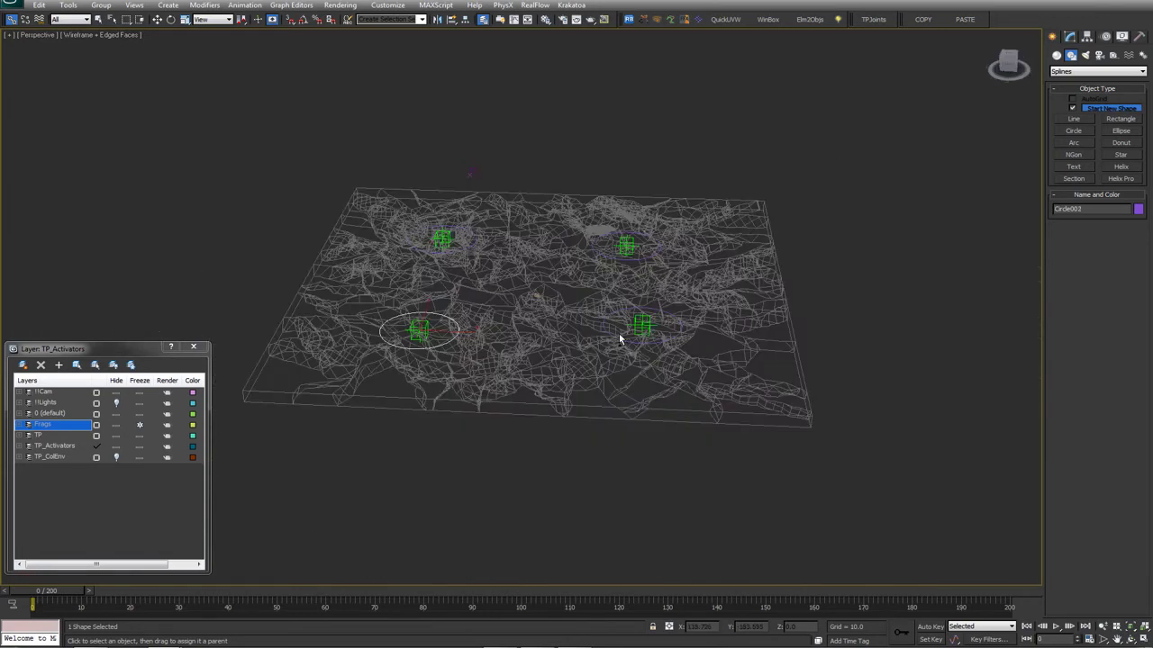
Test a radius of about 152.4 on the instanced circles and set it to about 92.9
{"action": "scroll", "coordinate": [619, 339], "scroll_direction": "up", "scroll_amount": 4}
{"action": "key", "text": "w"}
{"action": "left_click", "coordinate": [1071, 36]}
{"action": "left_click_drag", "start_coordinate": [1132, 330], "coordinate": [1115, 251]}
{"action": "middle_click_drag", "start_coordinate": [838, 360], "coordinate": [716, 387], "text": "alt"}
{"action": "scroll", "coordinate": [717, 387], "scroll_direction": "down", "scroll_amount": 3}
{"action": "key", "text": "q"}
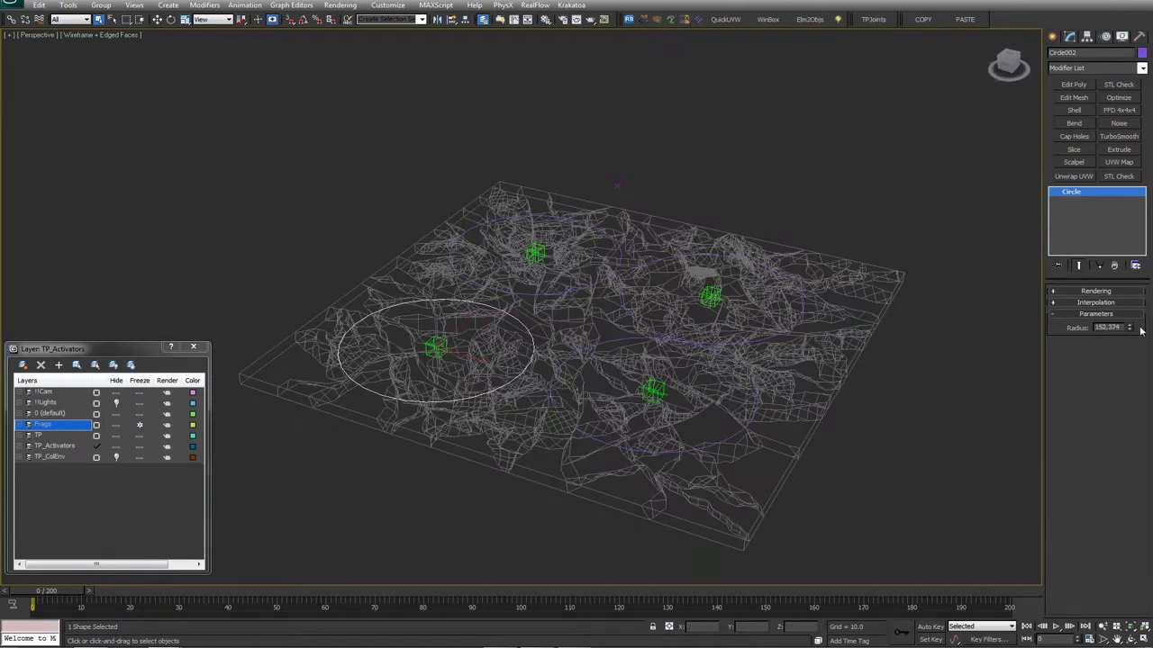
{"action": "left_click_drag", "start_coordinate": [1130, 329], "coordinate": [1126, 347]}
{"action": "middle_click_drag", "start_coordinate": [765, 387], "coordinate": [521, 441], "text": "alt"}
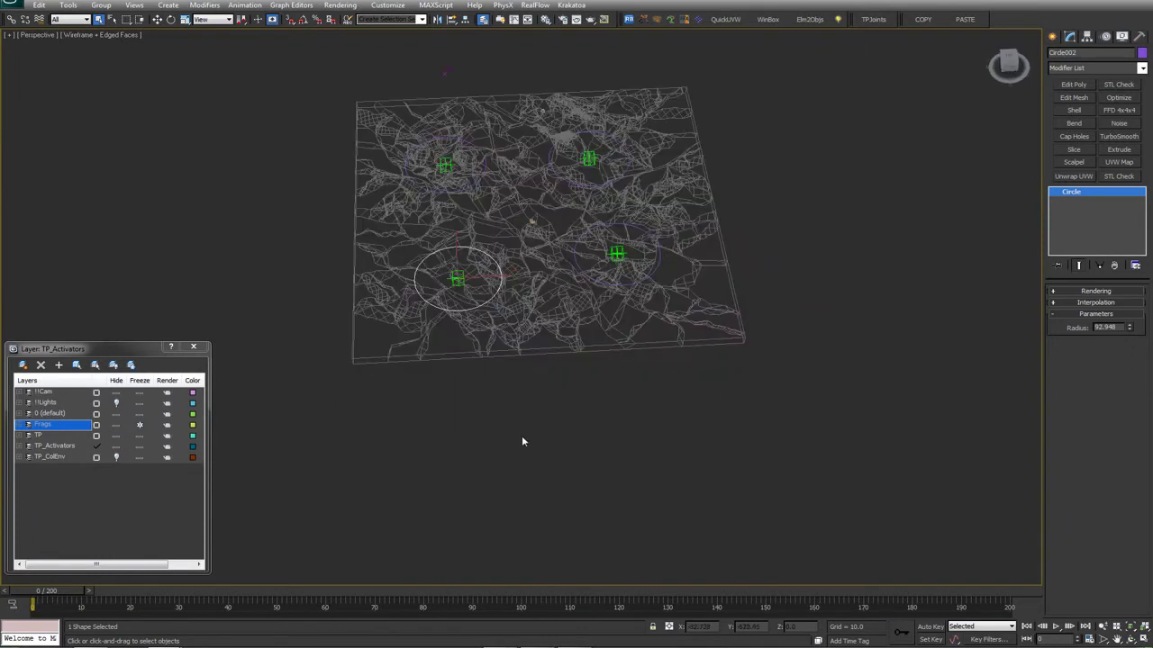
Create another point helper outside the slab, near its front corner
{"action": "middle_click_drag", "start_coordinate": [442, 345], "coordinate": [496, 226]}
{"action": "scroll", "coordinate": [470, 365], "scroll_direction": "up", "scroll_amount": 3}
{"action": "scroll", "coordinate": [551, 361], "scroll_direction": "down", "scroll_amount": 3}
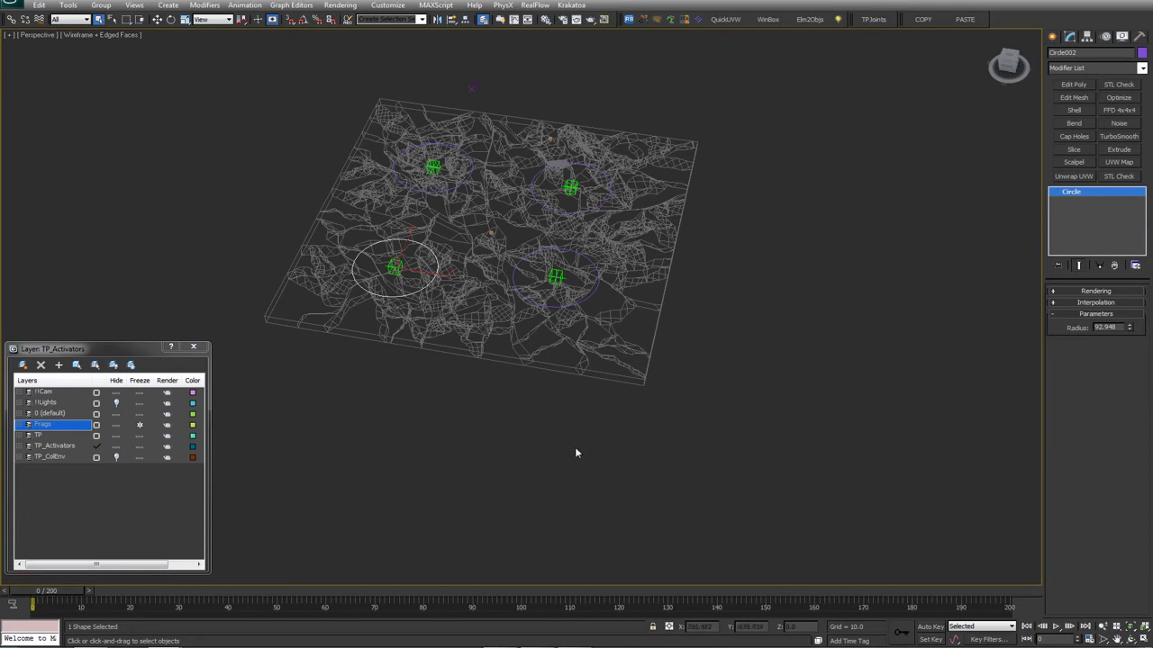
{"action": "middle_click_drag", "start_coordinate": [595, 316], "coordinate": [597, 357], "text": "alt"}
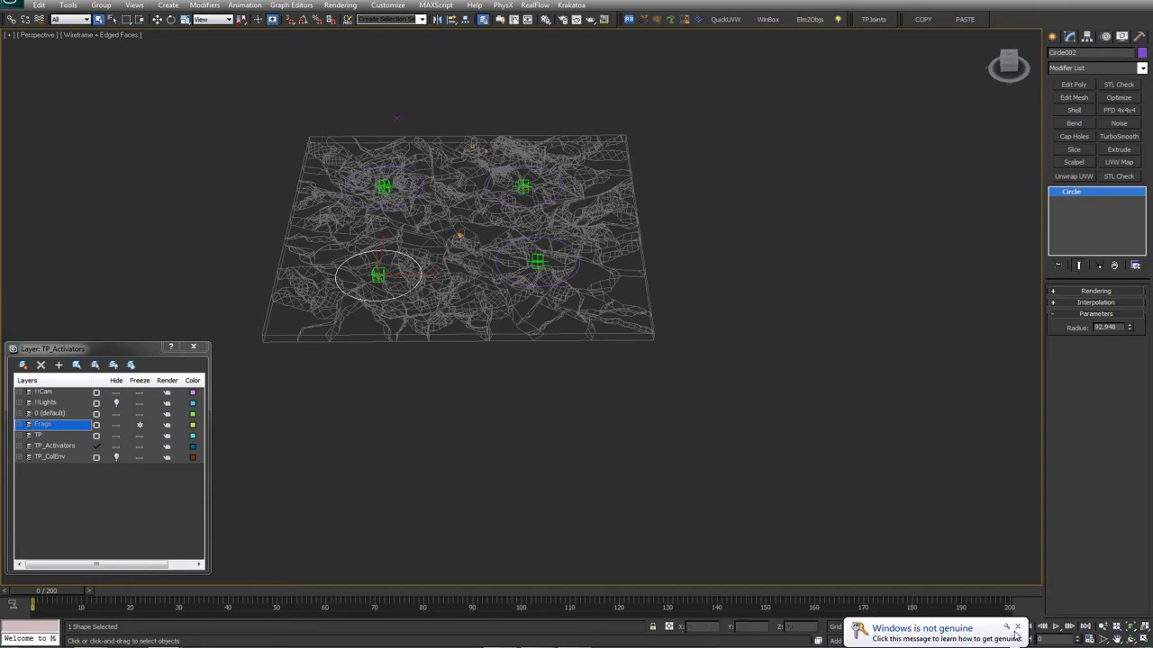
{"action": "right_click", "coordinate": [630, 382]}
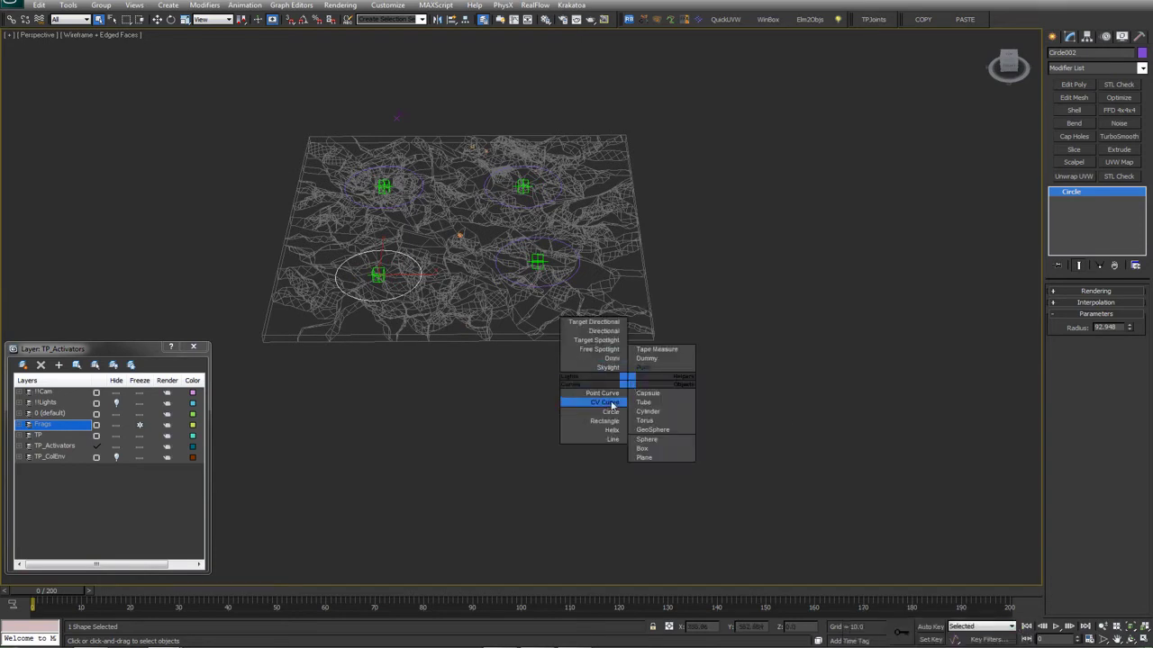
{"action": "left_click", "coordinate": [641, 368]}
{"action": "left_click", "coordinate": [607, 376]}
{"action": "key", "text": "w"}
{"action": "middle_click_drag", "start_coordinate": [618, 394], "coordinate": [621, 434], "text": "alt"}
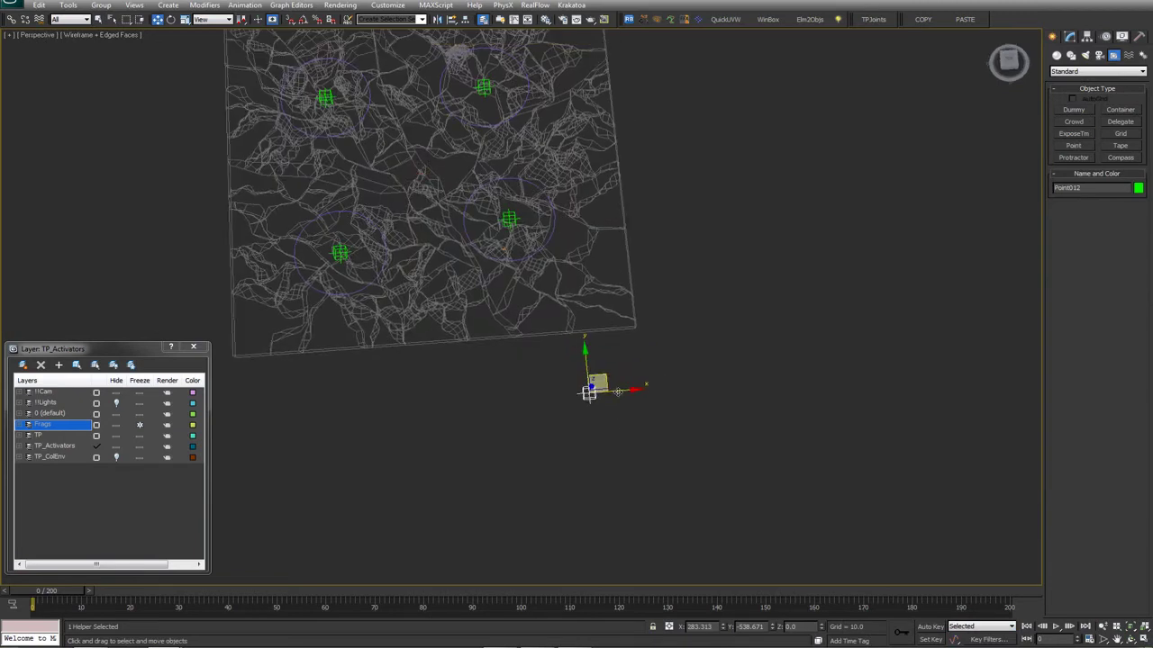
Change the new point helper's colour to red and set its size to about 121.6
{"action": "left_click", "coordinate": [1069, 36]}
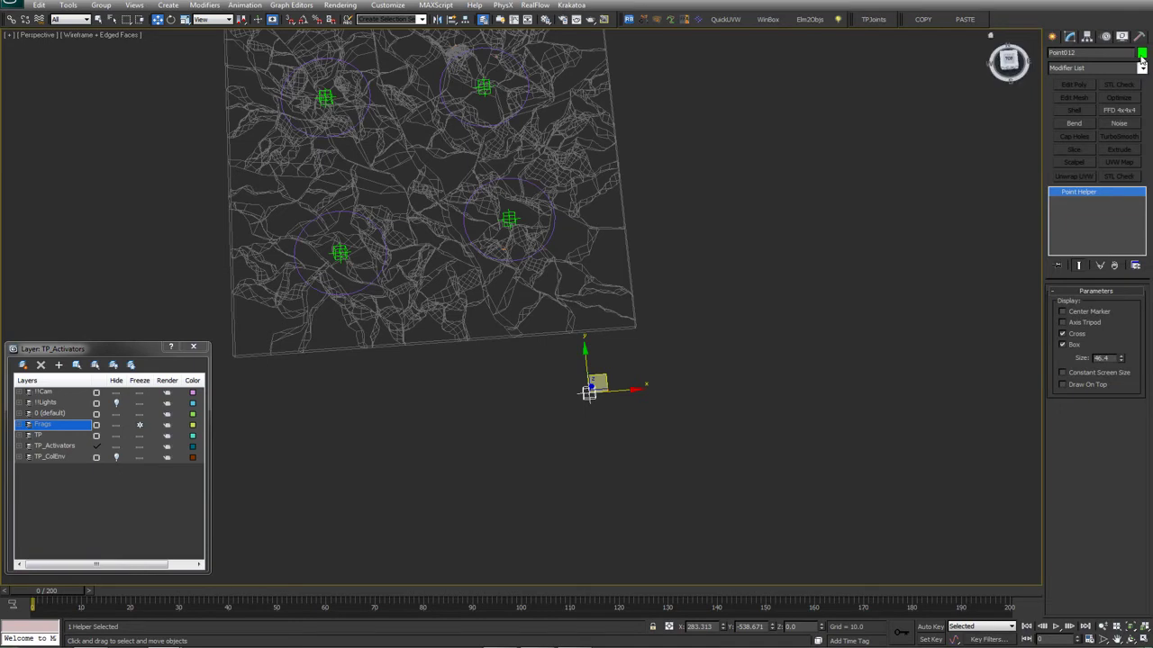
{"action": "left_click", "coordinate": [1142, 54]}
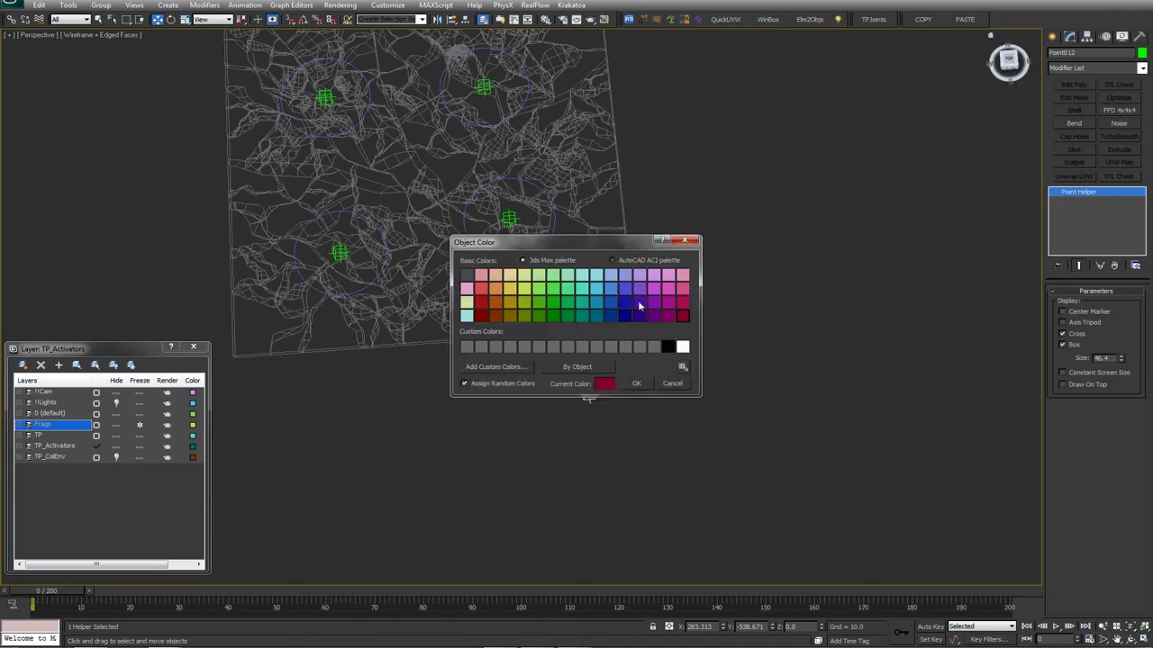
{"action": "left_click", "coordinate": [481, 288]}
{"action": "left_click", "coordinate": [642, 387]}
{"action": "middle_click_drag", "start_coordinate": [662, 362], "coordinate": [642, 381], "text": "alt"}
{"action": "left_click", "coordinate": [641, 382]}
{"action": "left_click_drag", "start_coordinate": [616, 368], "coordinate": [565, 412]}
{"action": "left_click_drag", "start_coordinate": [1122, 362], "coordinate": [1121, 265]}
{"action": "key", "text": "q"}
Auto-key the red point helper onto the nearest mine helper at frame 30 and display its motion trajectory
{"action": "mouse_move", "coordinate": [656, 394]}
{"action": "middle_mouse_down", "text": "alt"}
{"action": "mouse_move", "coordinate": [669, 341]}
{"action": "mouse_move", "coordinate": [635, 348]}
{"action": "mouse_move", "coordinate": [543, 404]}
{"action": "mouse_move", "coordinate": [572, 442]}
{"action": "middle_mouse_up", "text": "alt"}
{"action": "key", "text": "t"}
{"action": "key", "text": "z"}
{"action": "scroll", "coordinate": [575, 406], "scroll_direction": "down", "scroll_amount": 10}
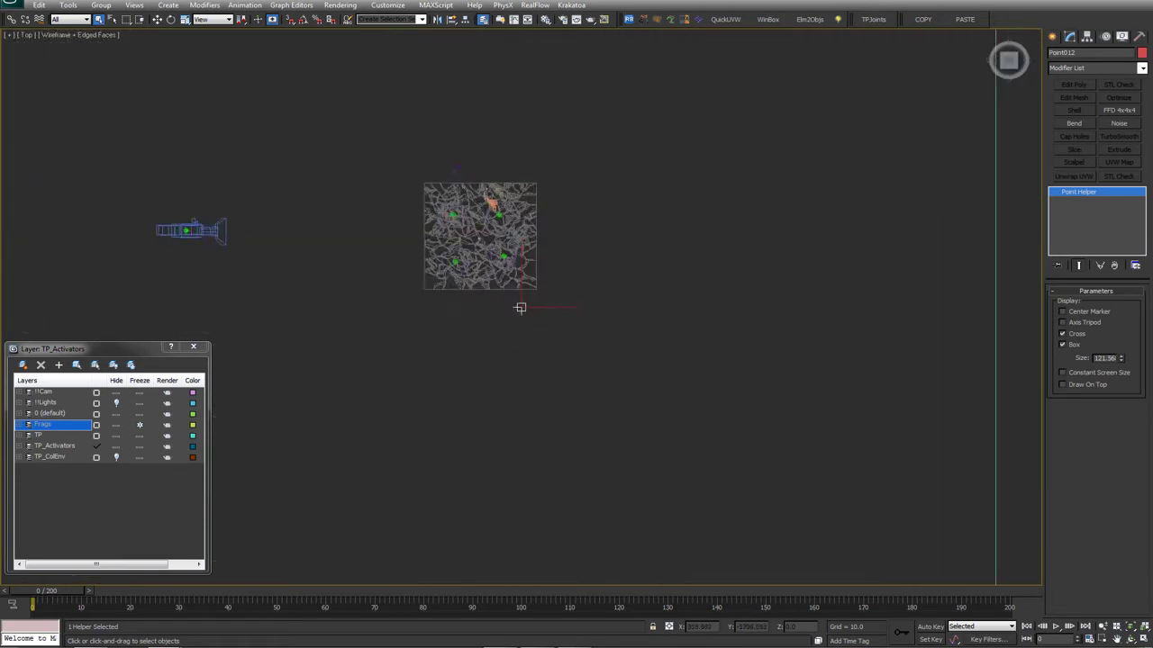
{"action": "scroll", "coordinate": [582, 532], "scroll_direction": "up", "scroll_amount": 5}
{"action": "middle_click_drag", "start_coordinate": [551, 230], "coordinate": [629, 366]}
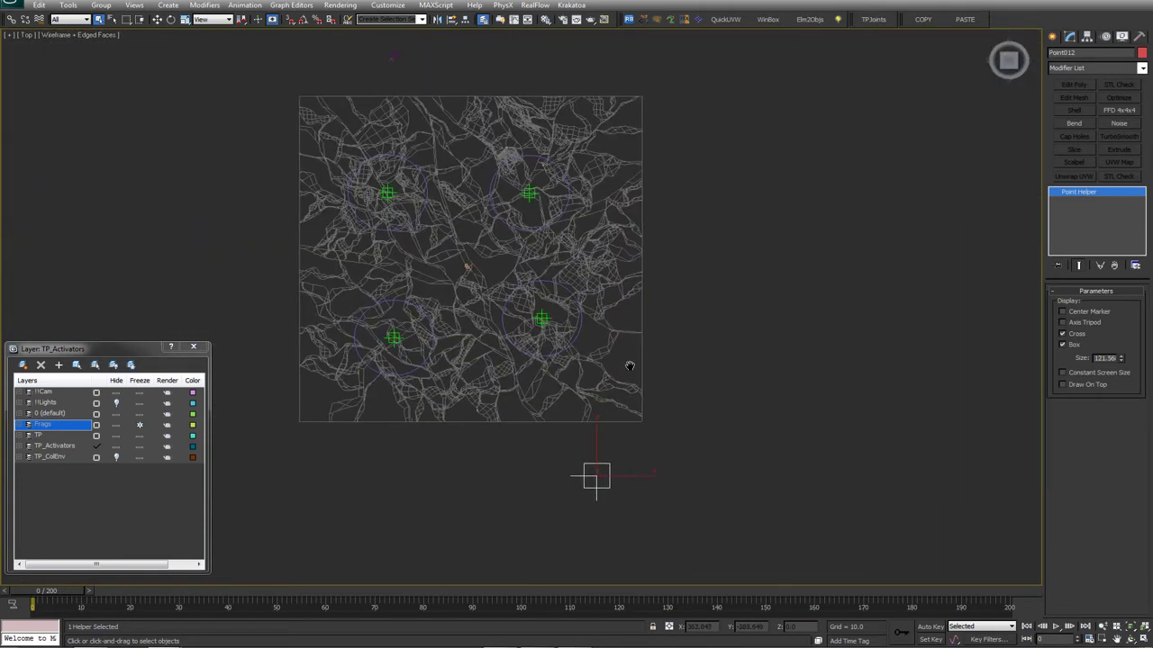
{"action": "key", "text": "n"}
{"action": "left_click_drag", "start_coordinate": [52, 592], "coordinate": [189, 590]}
{"action": "key", "text": "w"}
{"action": "left_click_drag", "start_coordinate": [602, 472], "coordinate": [546, 309]}
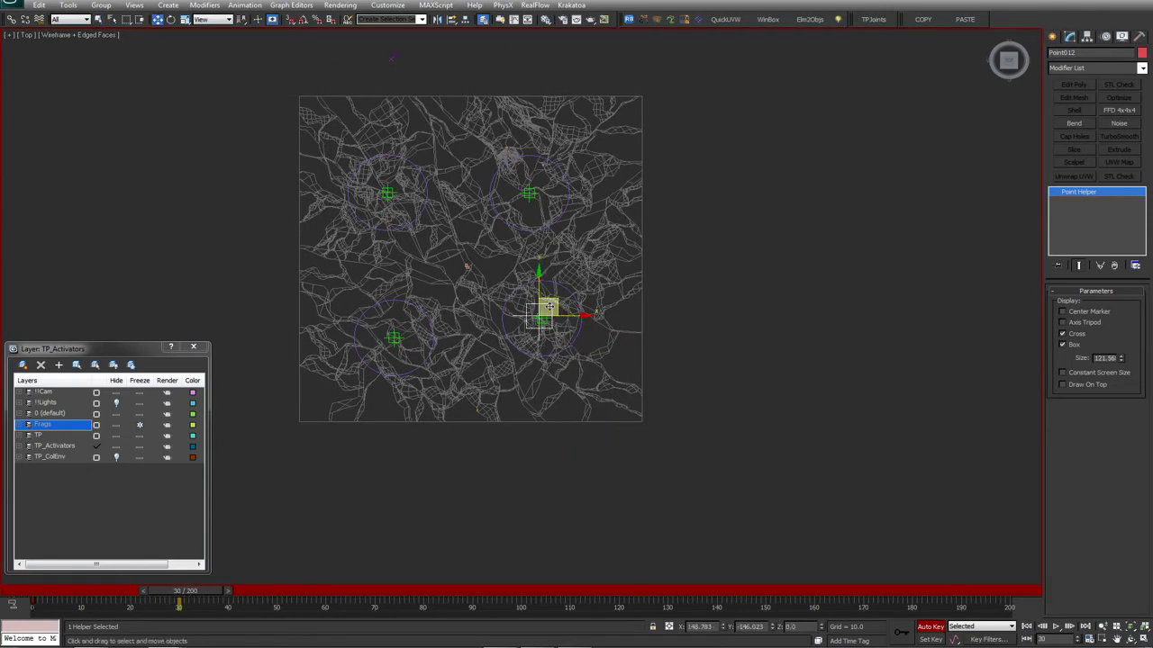
{"action": "right_click", "coordinate": [551, 311]}
{"action": "left_click", "coordinate": [591, 329]}
{"action": "middle_click_drag", "start_coordinate": [535, 387], "coordinate": [536, 396]}
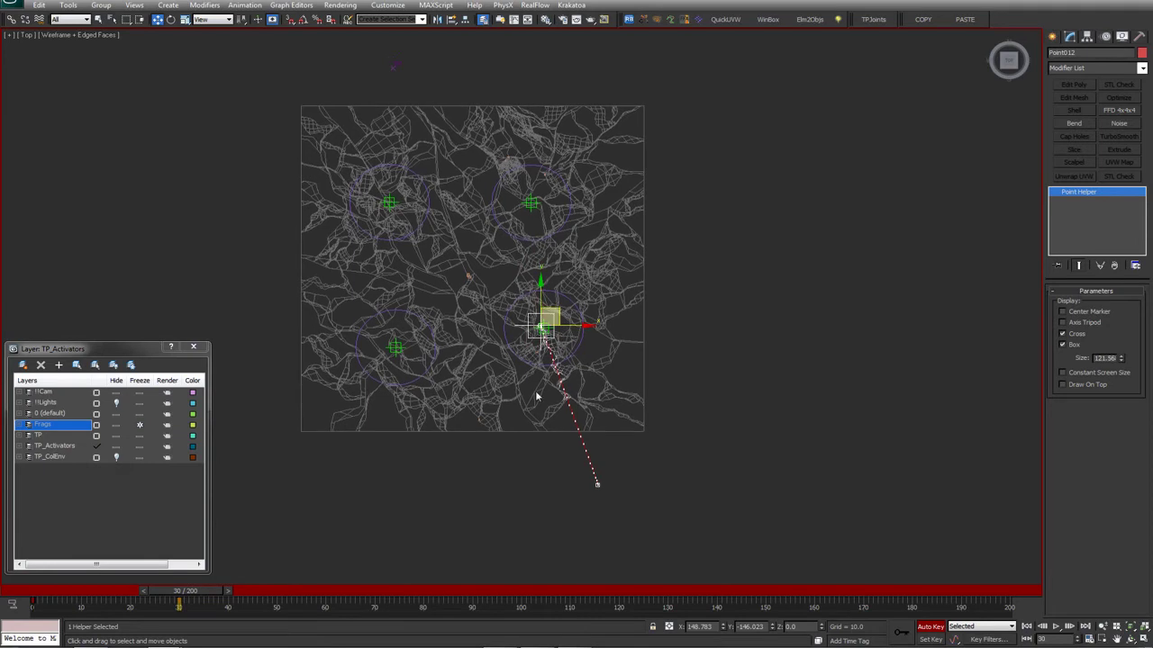
Keyframe the red helper over the front-left mine at about frame 57 and the back-left mine at about frame 98
{"action": "left_click_drag", "start_coordinate": [265, 594], "coordinate": [322, 592]}
{"action": "left_click_drag", "start_coordinate": [561, 311], "coordinate": [405, 335]}
{"action": "middle_click_drag", "start_coordinate": [422, 416], "coordinate": [425, 428]}
{"action": "left_click_drag", "start_coordinate": [428, 589], "coordinate": [519, 594]}
{"action": "key", "text": "w"}
{"action": "left_click_drag", "start_coordinate": [396, 353], "coordinate": [393, 210]}
Keyframe the red helper past the back-right mine at about frame 138 and outside the slab at frame 160, ending auto-keying
{"action": "left_click_drag", "start_coordinate": [509, 593], "coordinate": [706, 594]}
{"action": "left_click_drag", "start_coordinate": [394, 211], "coordinate": [594, 199]}
{"action": "left_click_drag", "start_coordinate": [716, 595], "coordinate": [820, 594]}
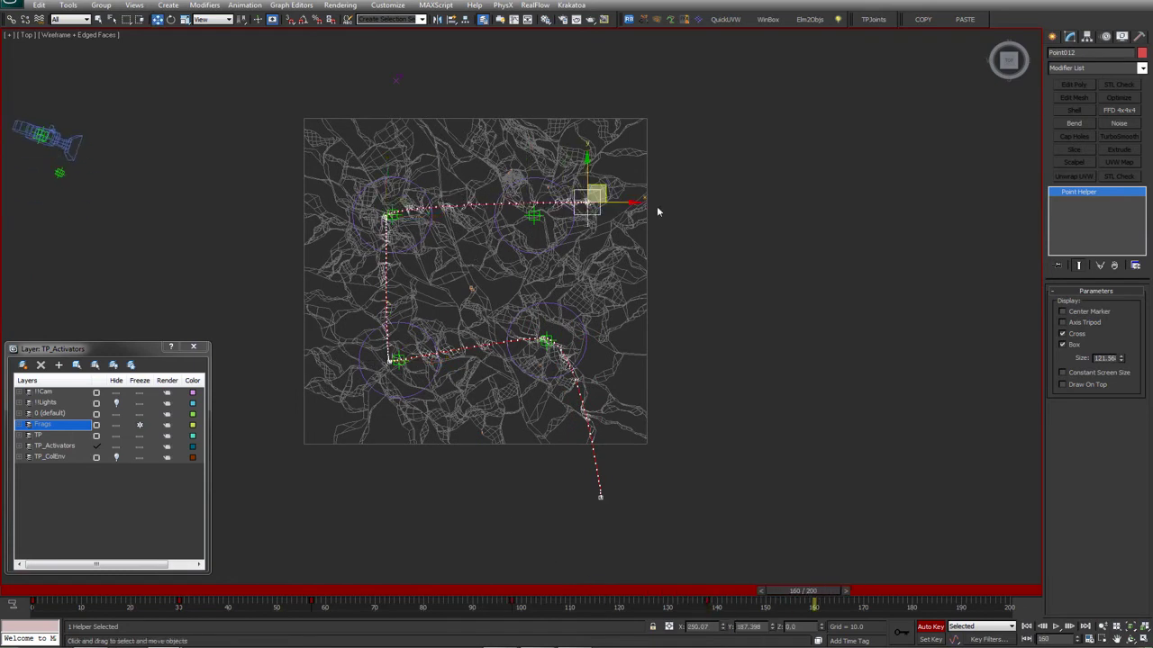
{"action": "left_click_drag", "start_coordinate": [600, 187], "coordinate": [761, 345]}
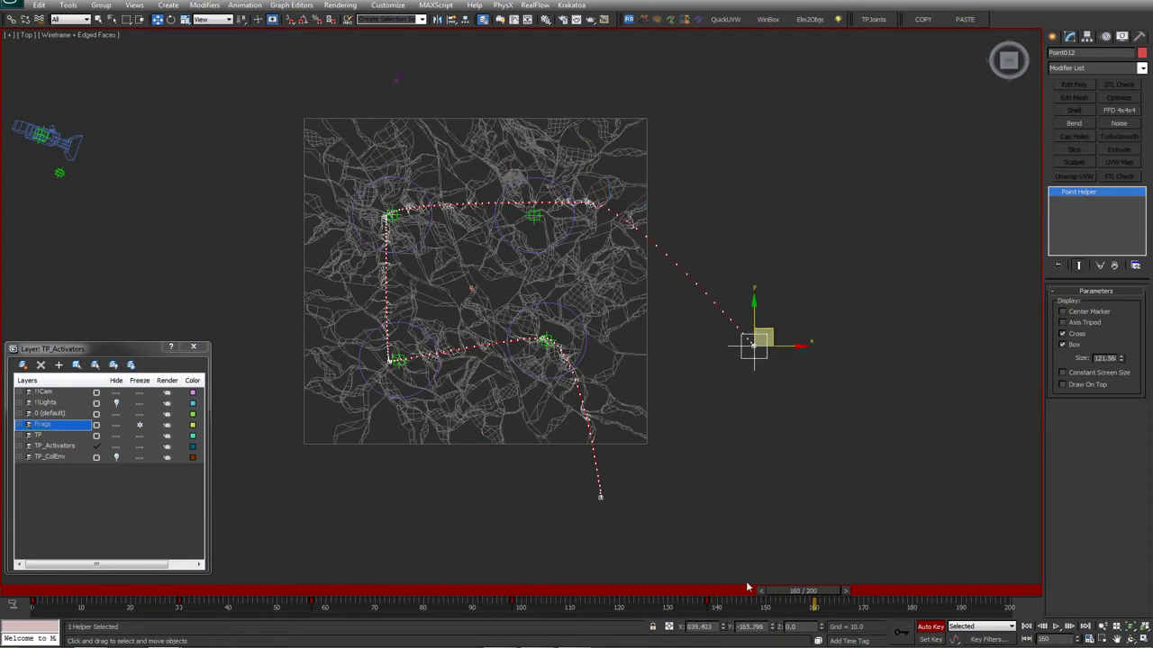
{"action": "key", "text": "n"}
Play back the red helper's path animation and return to frame 0 in a perspective view
{"action": "key", "text": "Home"}
{"action": "key", "text": "slash"}
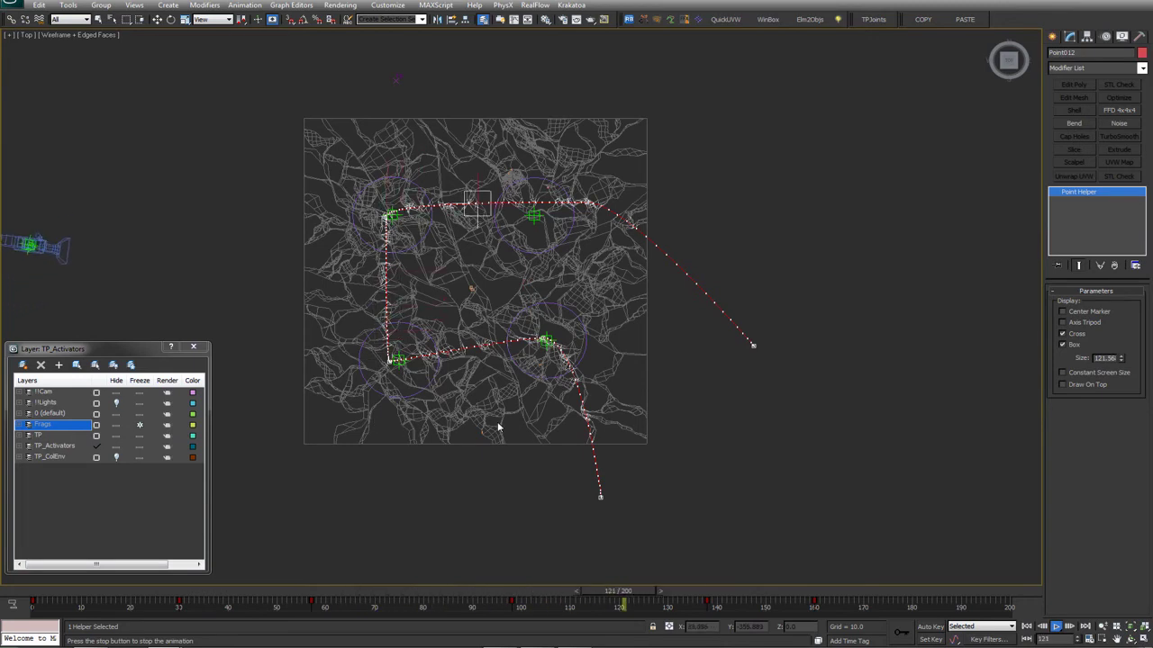
{"action": "key", "text": "slash"}
{"action": "left_click_drag", "start_coordinate": [365, 595], "coordinate": [27, 593]}
{"action": "key", "text": "alt+w"}
{"action": "key", "text": "alt+w"}
{"action": "key", "text": "p"}
{"action": "middle_click_drag", "start_coordinate": [525, 453], "coordinate": [681, 443], "text": "alt"}
{"action": "left_click", "coordinate": [681, 442]}
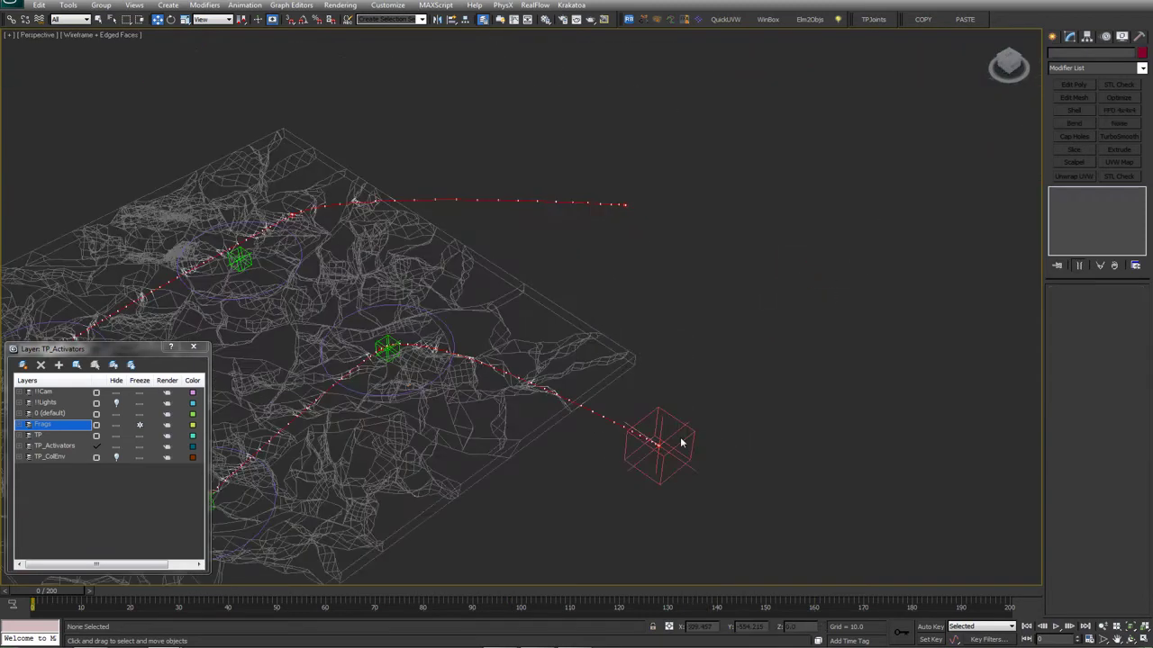
Go to frame 19 and increase the radius of the instanced activator circles
{"action": "middle_click_drag", "start_coordinate": [477, 410], "coordinate": [482, 409]}
{"action": "left_click_drag", "start_coordinate": [63, 595], "coordinate": [153, 593]}
{"action": "left_click", "coordinate": [451, 331]}
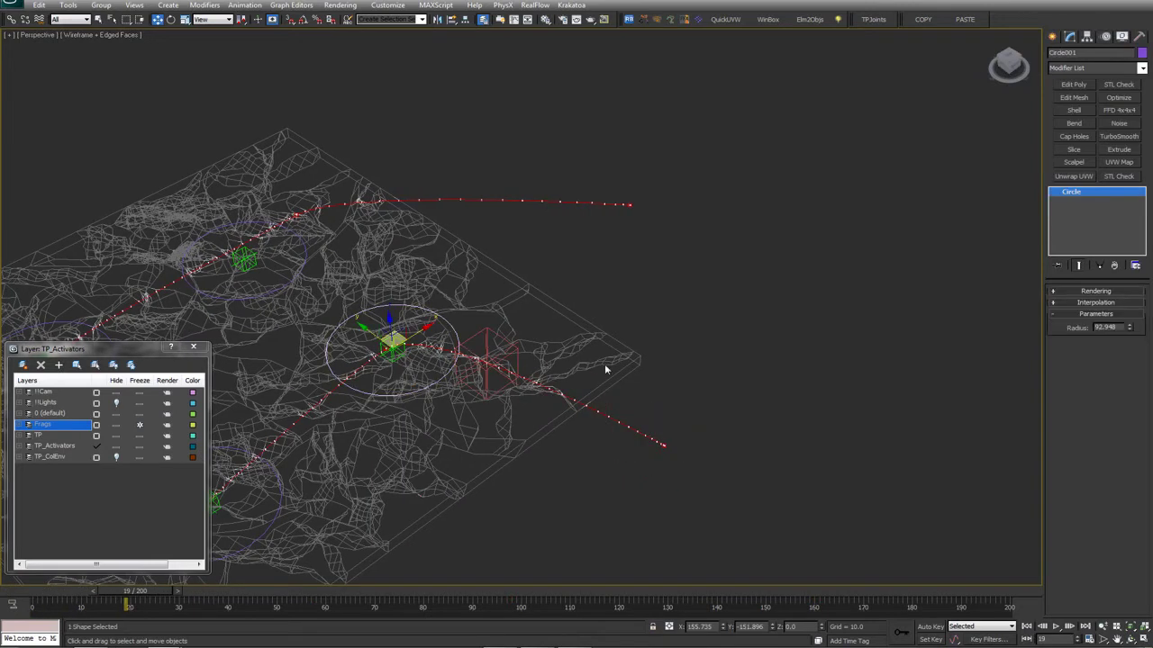
{"action": "left_click_drag", "start_coordinate": [1129, 328], "coordinate": [1129, 305]}
{"action": "middle_click_drag", "start_coordinate": [543, 361], "coordinate": [459, 392], "text": "alt"}
{"action": "left_click", "coordinate": [507, 355]}
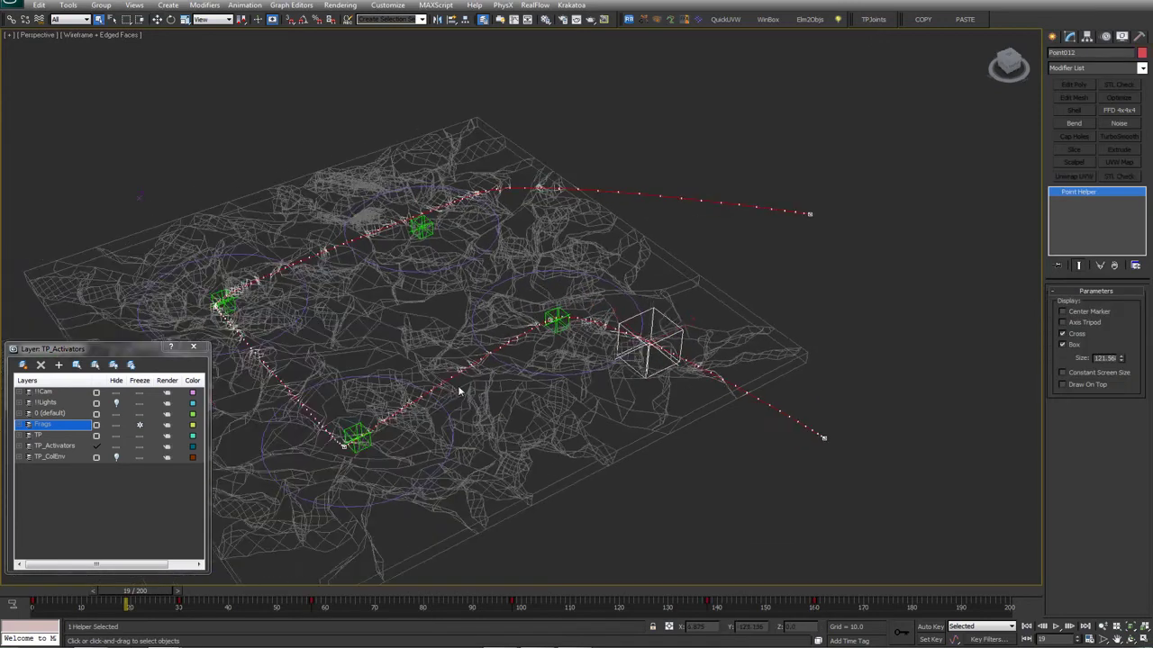
Compare the circles with the path in shaded view and move the front-right and front-left mine helpers slightly off the trajectory
{"action": "key", "text": "F3"}
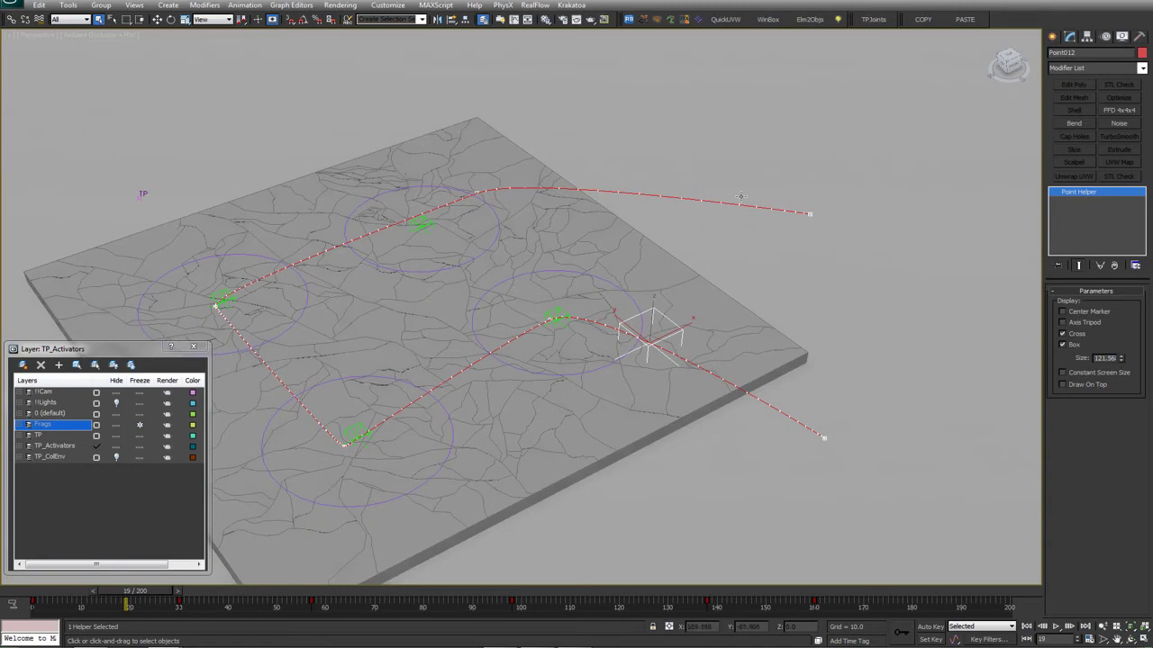
{"action": "mouse_move", "coordinate": [447, 341]}
{"action": "middle_mouse_down", "text": "alt"}
{"action": "mouse_move", "coordinate": [455, 306]}
{"action": "mouse_move", "coordinate": [477, 333]}
{"action": "mouse_move", "coordinate": [557, 314]}
{"action": "mouse_move", "coordinate": [536, 315]}
{"action": "mouse_move", "coordinate": [551, 343]}
{"action": "middle_mouse_up", "text": "alt"}
{"action": "key", "text": "w"}
{"action": "key", "text": "F3"}
{"action": "mouse_move", "coordinate": [678, 314]}
{"action": "middle_mouse_down", "text": "alt"}
{"action": "mouse_move", "coordinate": [695, 353]}
{"action": "mouse_move", "coordinate": [695, 337]}
{"action": "middle_mouse_up", "text": "alt"}
{"action": "left_click", "coordinate": [682, 330]}
{"action": "mouse_move", "coordinate": [682, 322]}
{"action": "left_mouse_down"}
{"action": "mouse_move", "coordinate": [639, 309]}
{"action": "mouse_move", "coordinate": [673, 317]}
{"action": "left_mouse_up"}
{"action": "left_click_drag", "start_coordinate": [513, 500], "coordinate": [482, 423]}
{"action": "middle_click_drag", "start_coordinate": [482, 423], "coordinate": [504, 311], "text": "alt"}
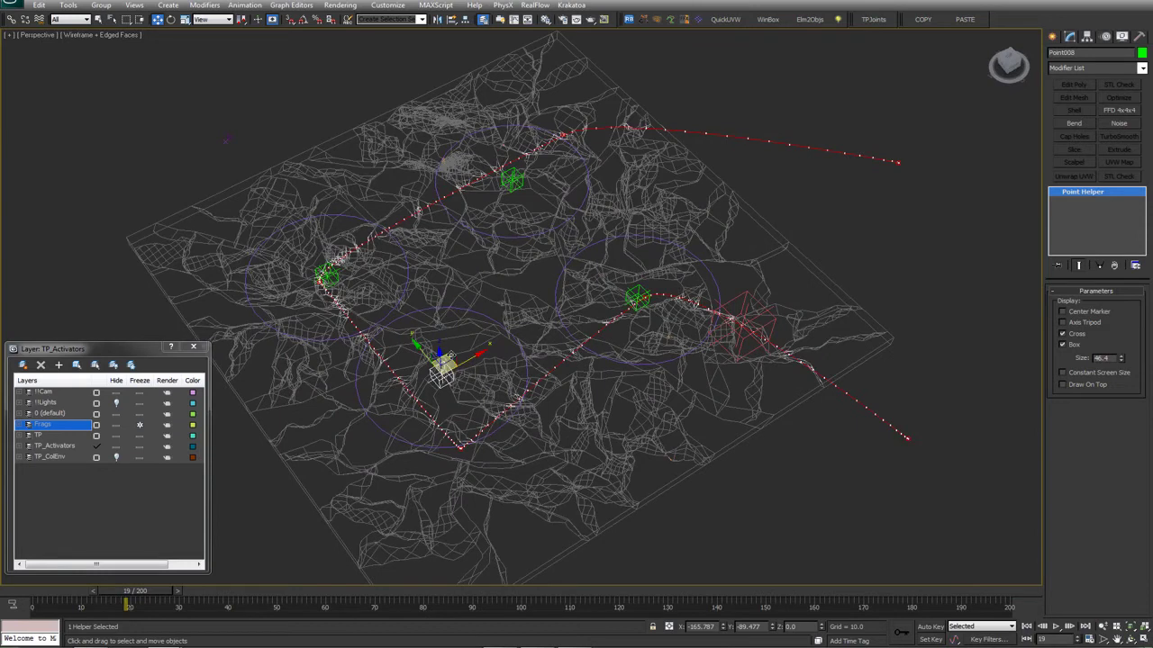
{"action": "middle_click_drag", "start_coordinate": [452, 355], "coordinate": [436, 311], "text": "alt"}
{"action": "right_click", "coordinate": [637, 356]}
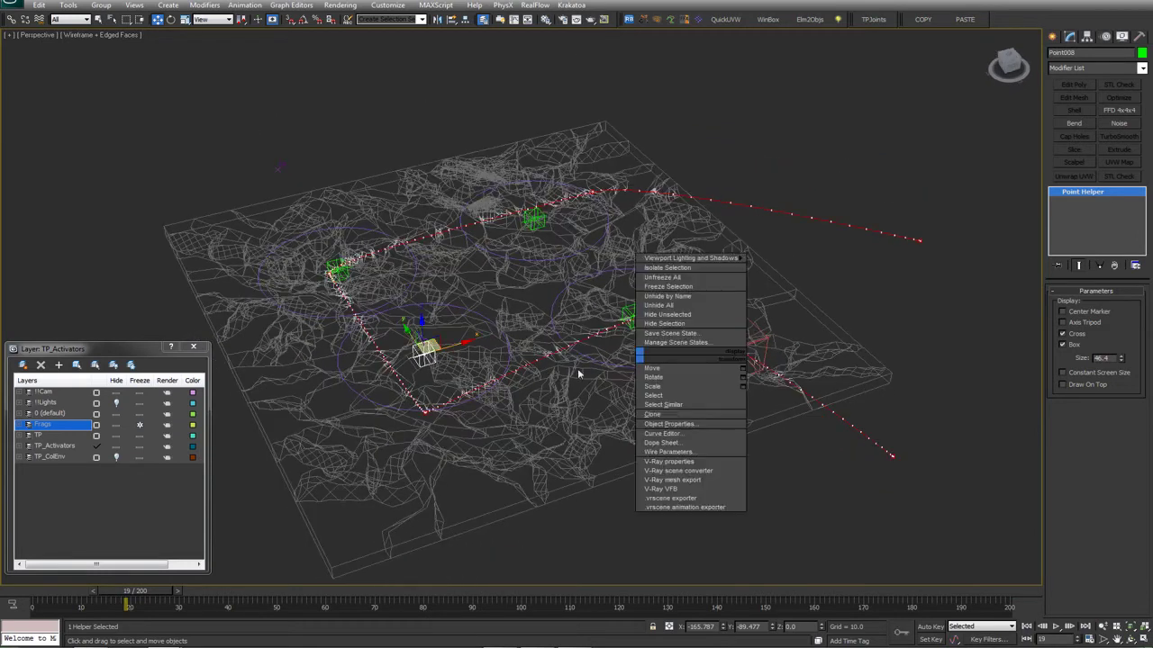
{"action": "left_click", "coordinate": [516, 388]}
{"action": "middle_click_drag", "start_coordinate": [514, 386], "coordinate": [490, 370]}
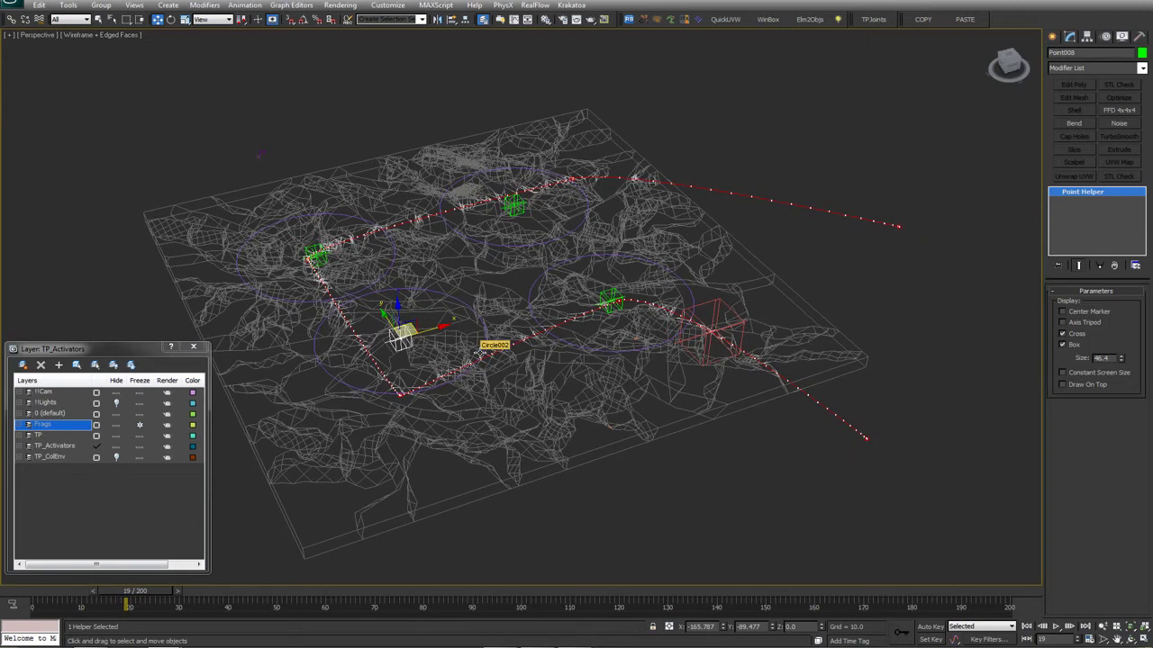
{"action": "middle_click_drag", "start_coordinate": [439, 270], "coordinate": [429, 272], "text": "alt"}
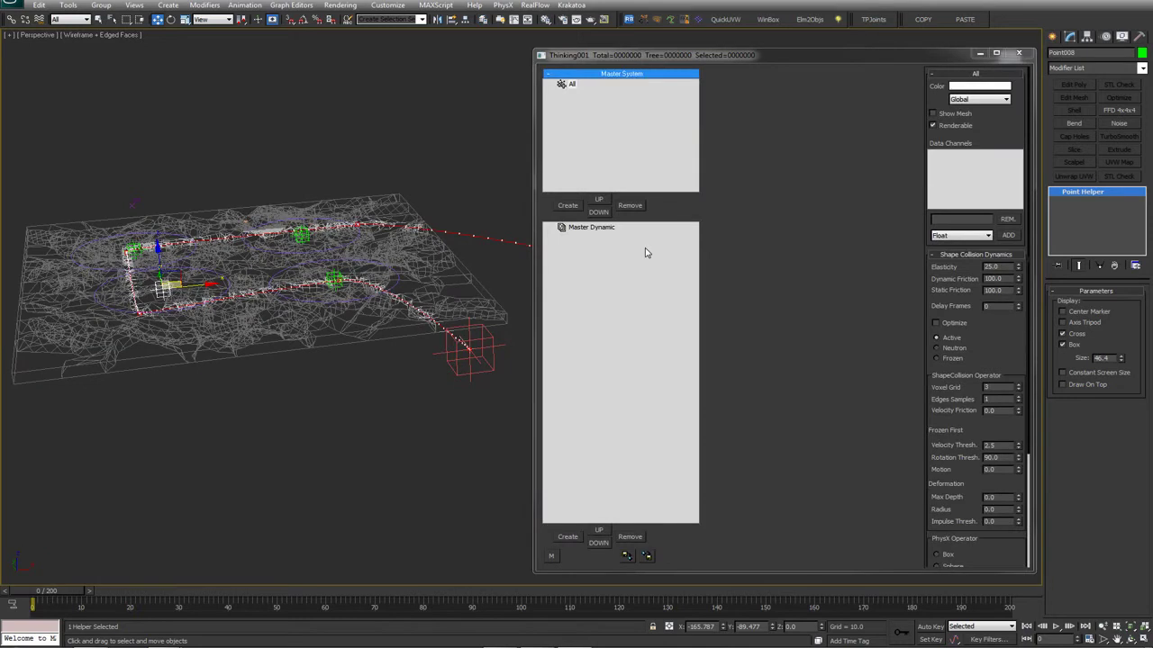
Create four particle groups under All in the Thinking Particles master system and name the first one SC
{"action": "left_click", "coordinate": [567, 206]}
{"action": "left_click", "coordinate": [567, 206]}
{"action": "left_click", "coordinate": [567, 206]}
{"action": "left_click", "coordinate": [568, 207]}
{"action": "left_click", "coordinate": [589, 94]}
{"action": "left_click", "coordinate": [589, 94]}
{"action": "type", "text": "SC"}
{"action": "key", "text": "Return"}
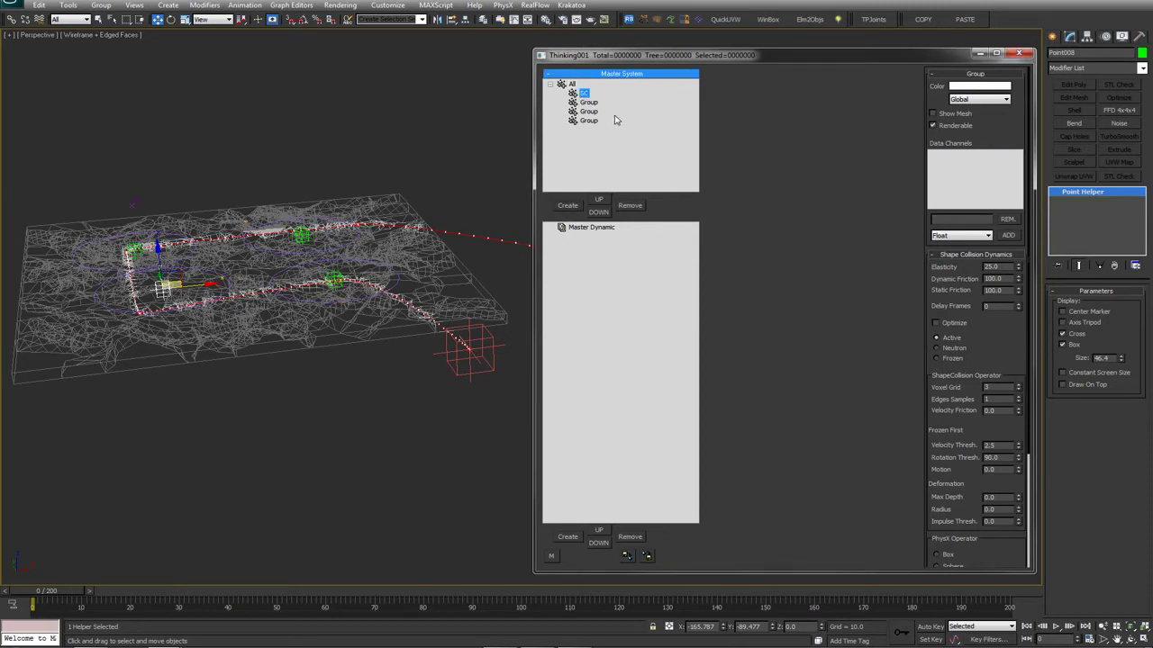
Nest the second particle group under SC and name it Forces
{"action": "left_click", "coordinate": [582, 102]}
{"action": "left_click", "coordinate": [573, 92]}
{"action": "left_click_drag", "start_coordinate": [573, 92], "coordinate": [573, 93]}
{"action": "left_click", "coordinate": [562, 93]}
{"action": "left_click", "coordinate": [602, 102]}
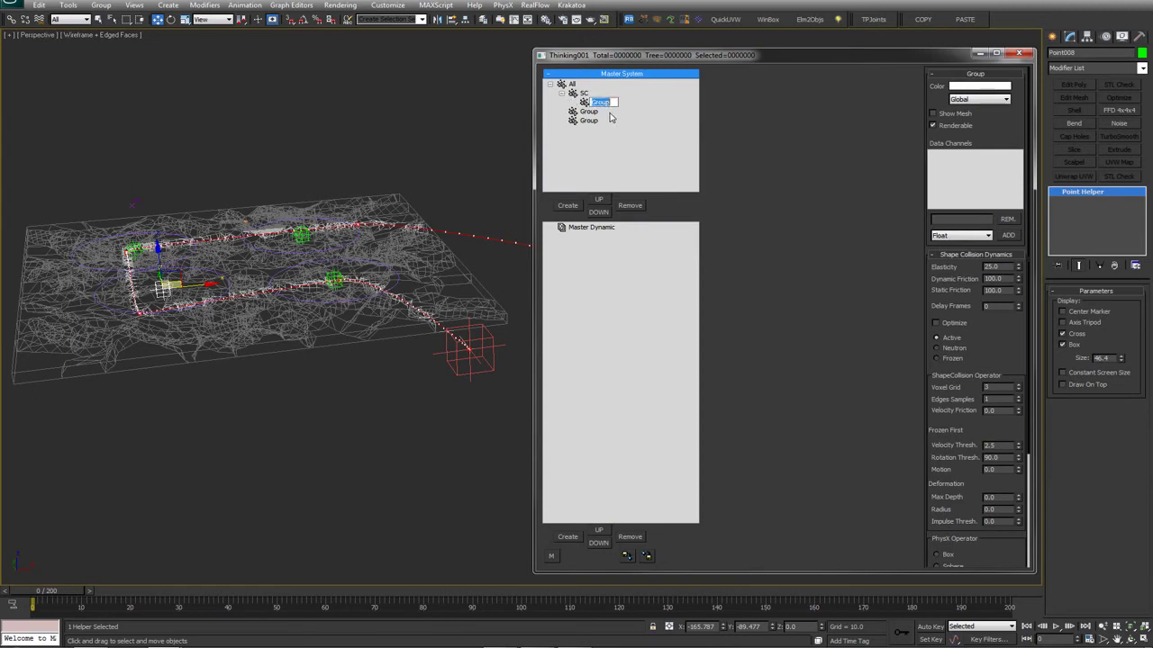
{"action": "type", "text": "Forces"}
{"action": "key", "text": "Return"}
Add a child group under Forces and name it Frags
{"action": "left_click", "coordinate": [567, 206]}
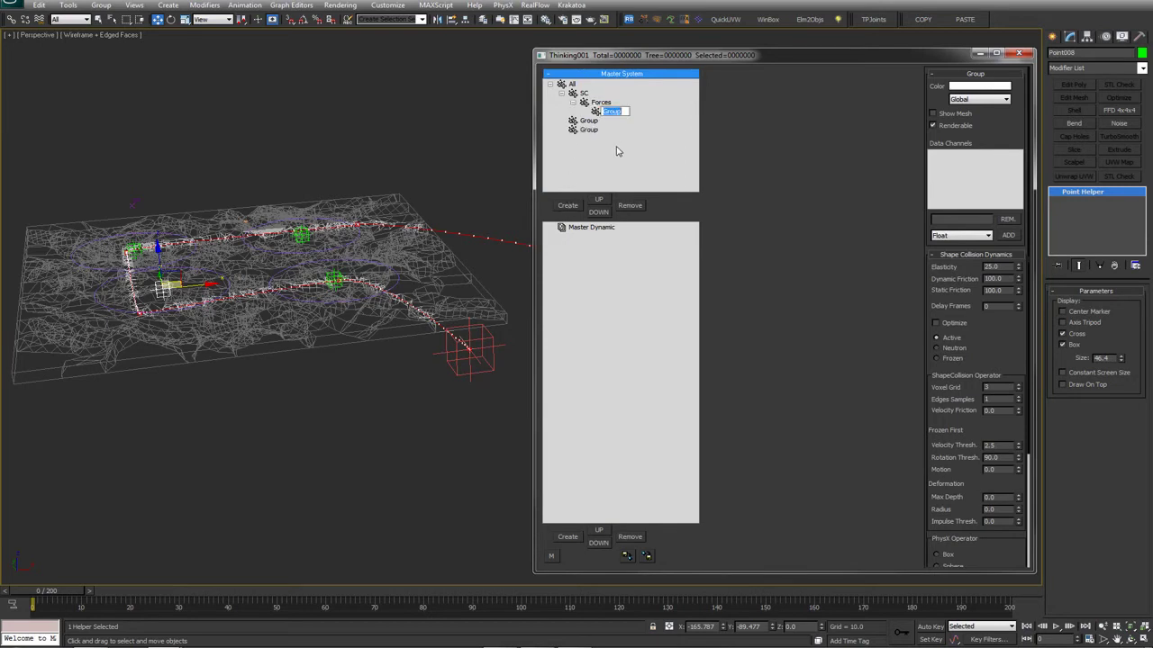
{"action": "type", "text": "Frags"}
{"action": "key", "text": "Return"}
Collapse the SC branch and rename the first remaining unnamed group as FragActivators
{"action": "left_click", "coordinate": [587, 121]}
{"action": "left_click", "coordinate": [587, 121]}
{"action": "left_click", "coordinate": [612, 143]}
{"action": "left_click", "coordinate": [561, 94]}
{"action": "left_click", "coordinate": [590, 103]}
{"action": "type", "text": "FragActiva"}
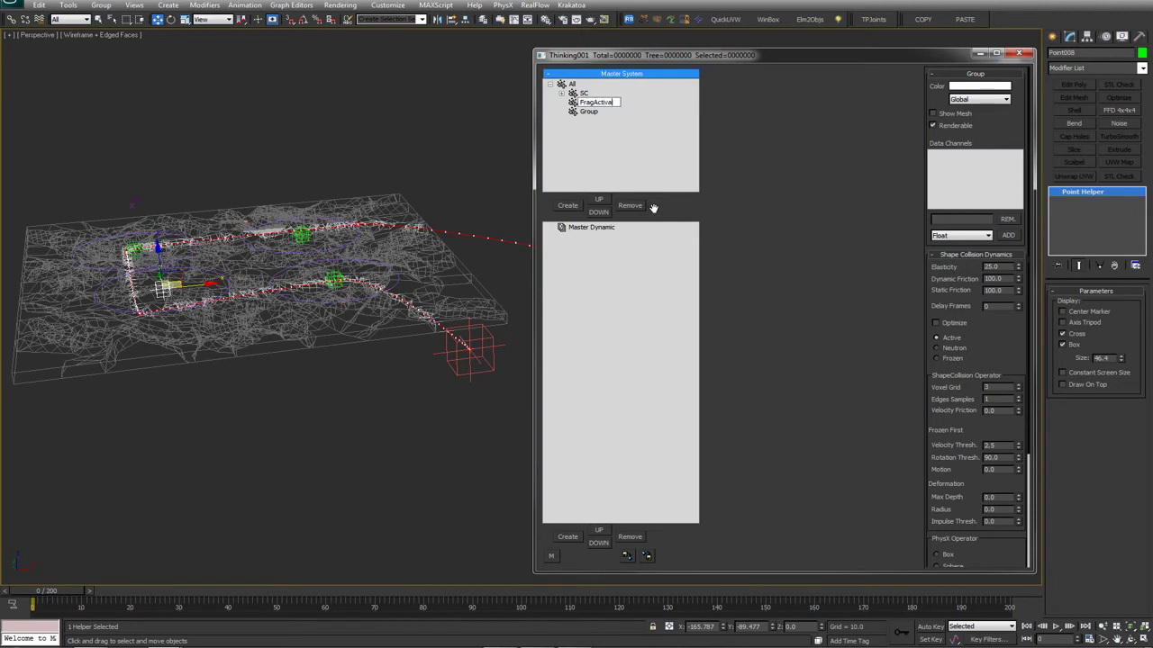
{"action": "type", "text": "tors"}
{"action": "key", "text": "Return"}
Rename the last unnamed particle group as Activator
{"action": "middle_click_drag", "start_coordinate": [316, 386], "coordinate": [368, 396]}
{"action": "scroll", "coordinate": [368, 396], "scroll_direction": "up", "scroll_amount": 3}
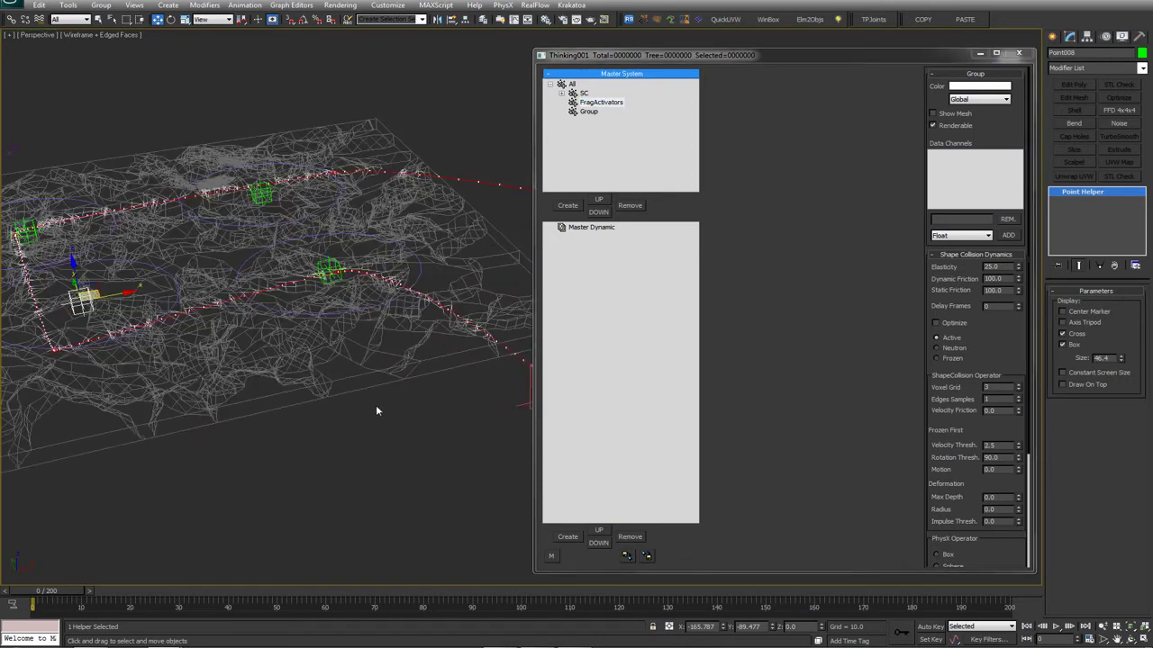
{"action": "left_click", "coordinate": [334, 273]}
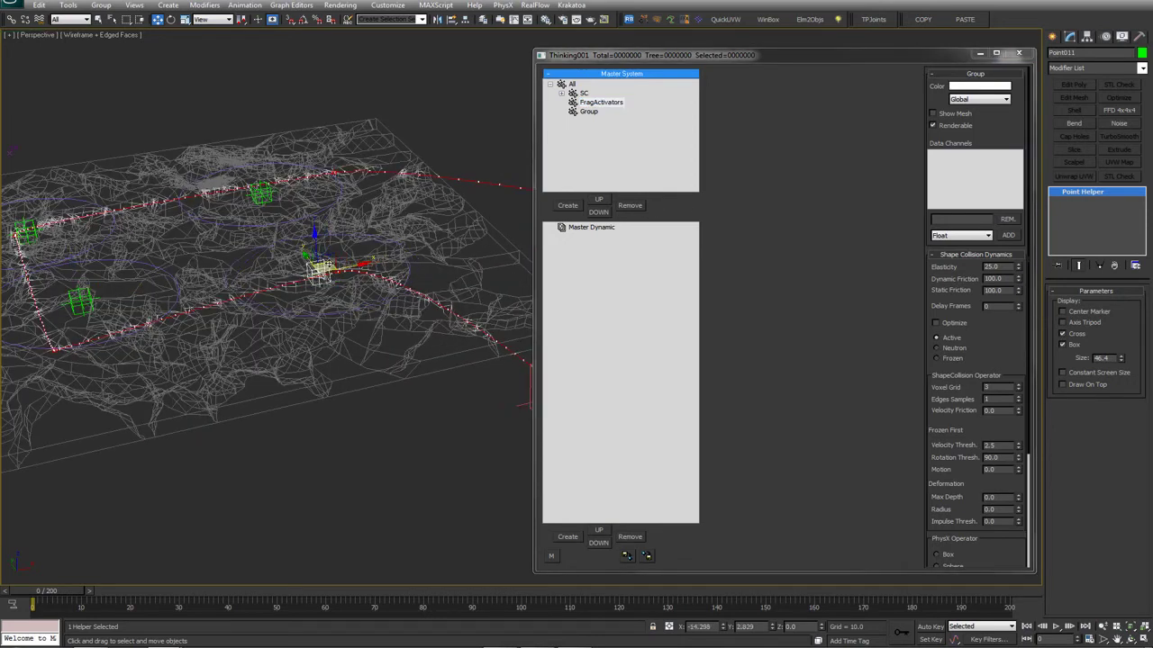
{"action": "middle_click_drag", "start_coordinate": [335, 272], "coordinate": [359, 309], "text": "alt"}
{"action": "scroll", "coordinate": [351, 308], "scroll_direction": "down", "scroll_amount": 3}
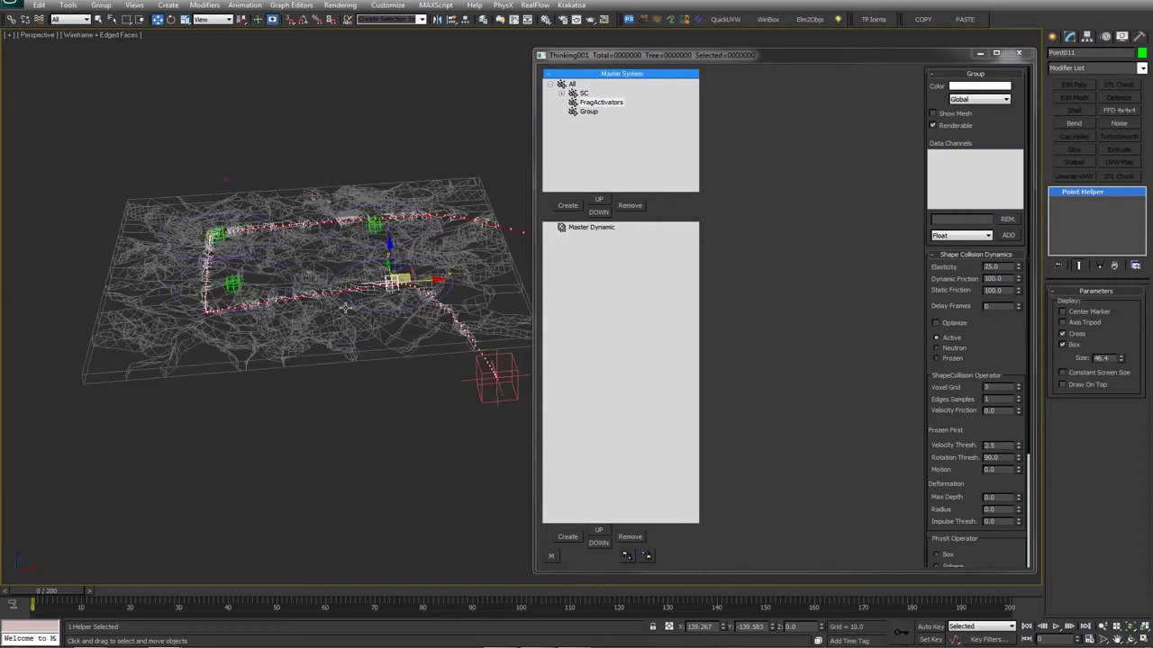
{"action": "left_click", "coordinate": [589, 111]}
{"action": "left_click", "coordinate": [590, 111]}
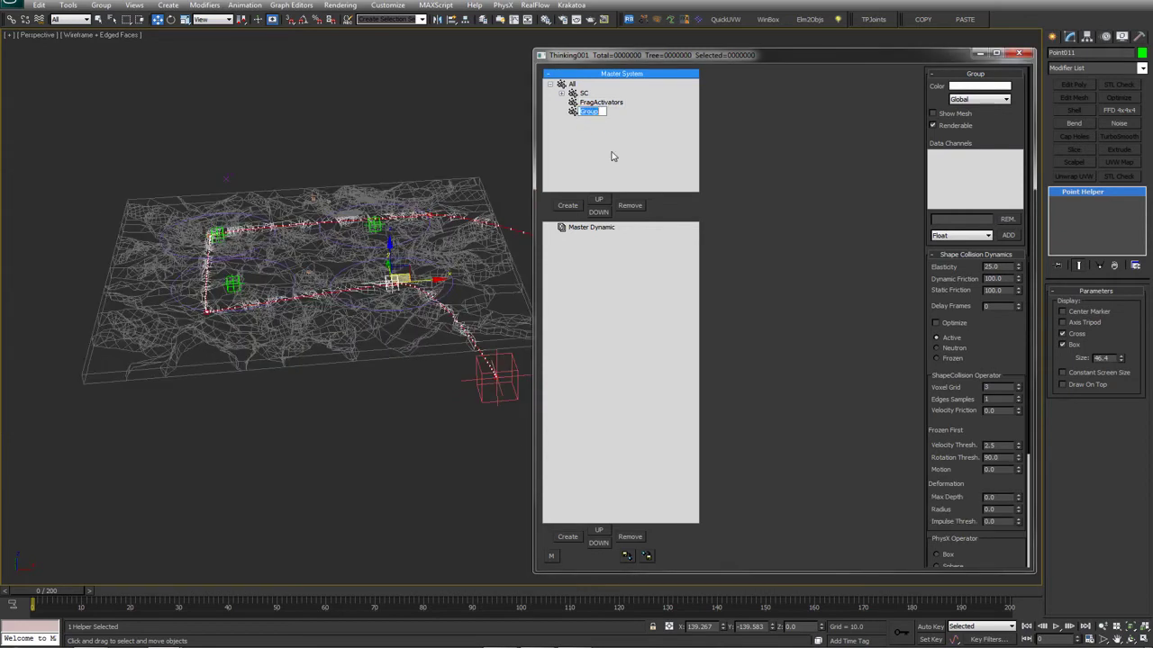
{"action": "type", "text": "Activators"}
{"action": "key", "text": "BackSpace"}
{"action": "key", "text": "Return"}
{"action": "middle_click_drag", "start_coordinate": [492, 441], "coordinate": [448, 418]}
{"action": "left_click", "coordinate": [447, 359]}
{"action": "middle_click_drag", "start_coordinate": [448, 362], "coordinate": [405, 399], "text": "alt"}
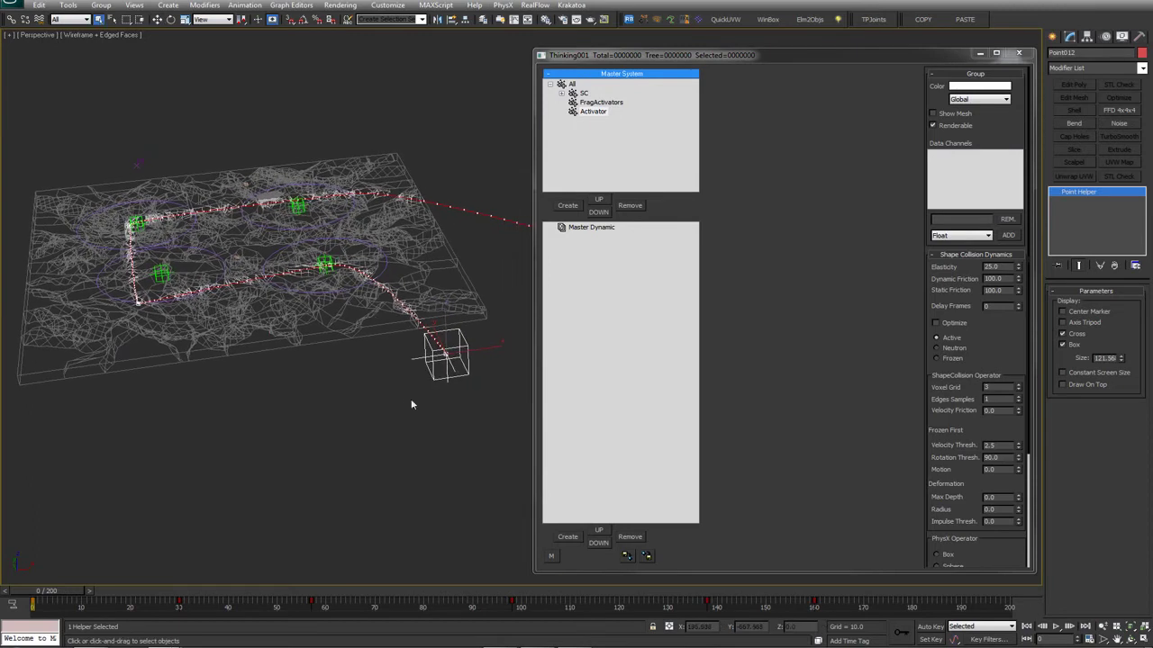
{"action": "left_click", "coordinate": [661, 164]}
{"action": "scroll", "coordinate": [345, 286], "scroll_direction": "down", "scroll_amount": 3}
{"action": "middle_click_drag", "start_coordinate": [293, 287], "coordinate": [387, 314]}
{"action": "scroll", "coordinate": [388, 286], "scroll_direction": "up", "scroll_amount": 3}
{"action": "left_click", "coordinate": [581, 159]}
{"action": "left_click", "coordinate": [442, 118]}
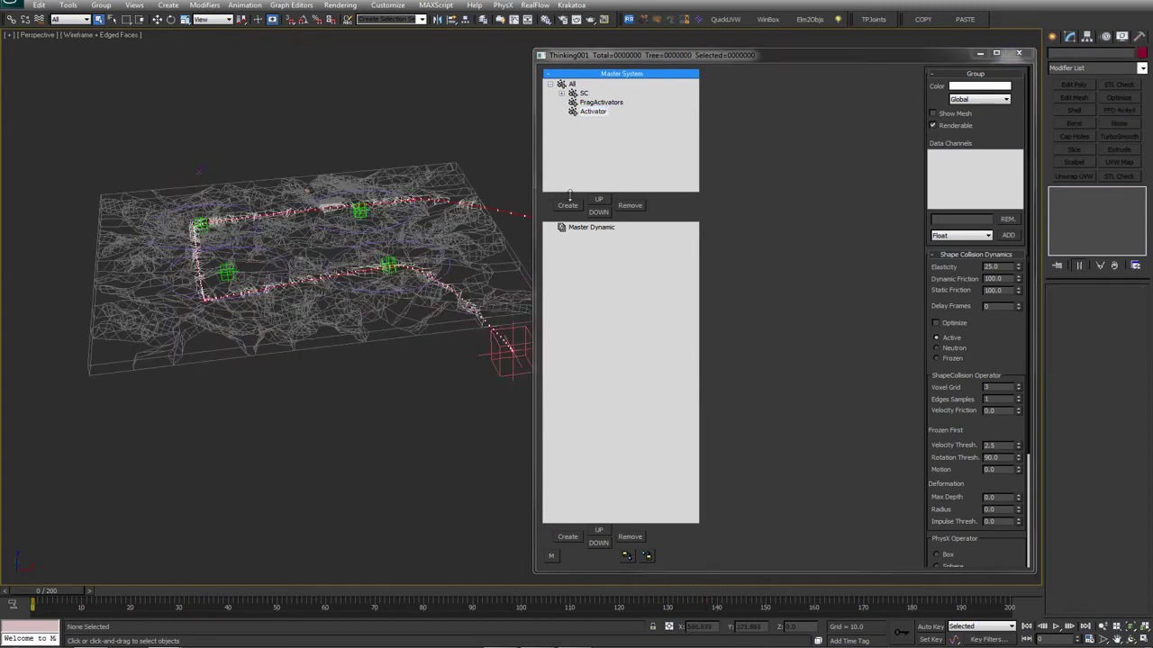
Create another particle group, move it out of Activator to the top level under All, and name it Floor
{"action": "left_click", "coordinate": [567, 207]}
{"action": "left_click", "coordinate": [601, 119]}
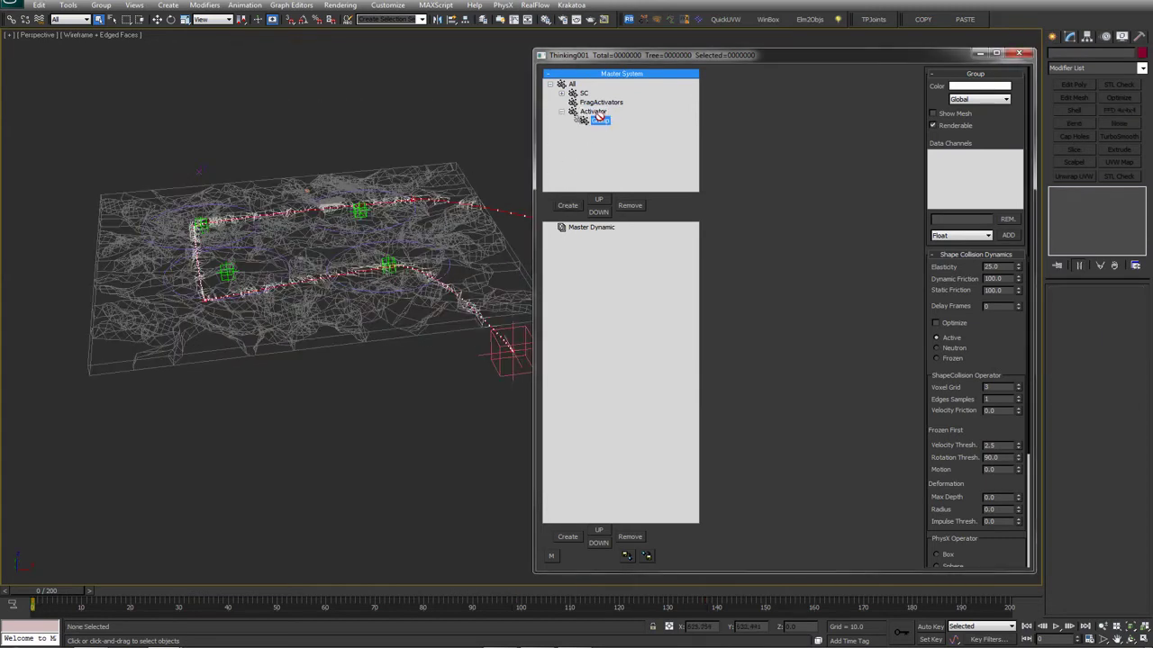
{"action": "left_click", "coordinate": [592, 123]}
{"action": "type", "text": "Floor"}
{"action": "key", "text": "Return"}
Select the surrounding floor object and check the contents of the default layer in the layer manager
{"action": "scroll", "coordinate": [359, 245], "scroll_direction": "down", "scroll_amount": 3}
{"action": "middle_click_drag", "start_coordinate": [393, 295], "coordinate": [514, 261], "text": "alt"}
{"action": "left_click", "coordinate": [277, 189]}
{"action": "middle_click_drag", "start_coordinate": [423, 180], "coordinate": [360, 174], "text": "alt"}
{"action": "middle_click_drag", "start_coordinate": [427, 160], "coordinate": [377, 331], "text": "alt"}
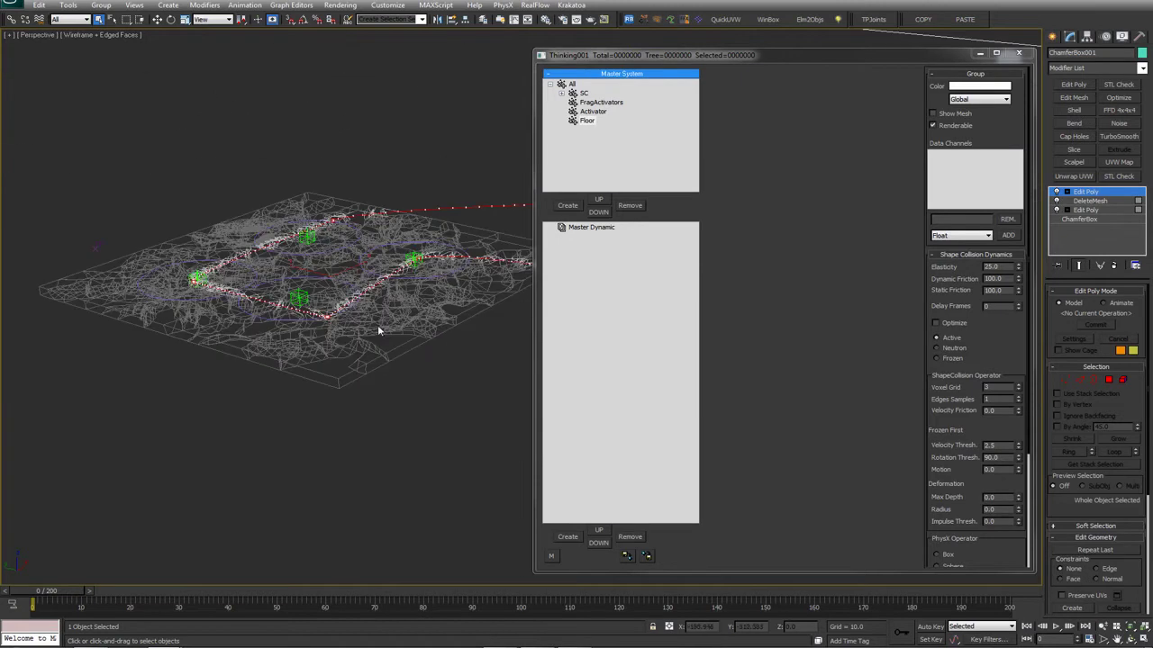
{"action": "left_click", "coordinate": [482, 19]}
{"action": "right_click", "coordinate": [95, 500]}
{"action": "left_click", "coordinate": [56, 467]}
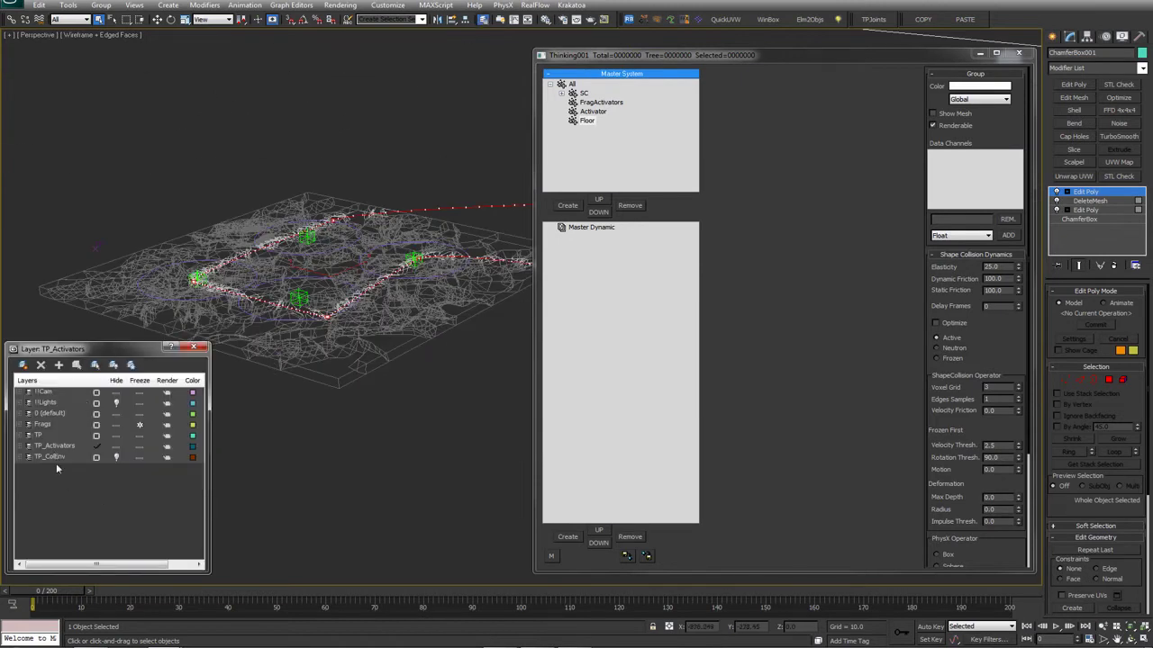
{"action": "left_click", "coordinate": [20, 415]}
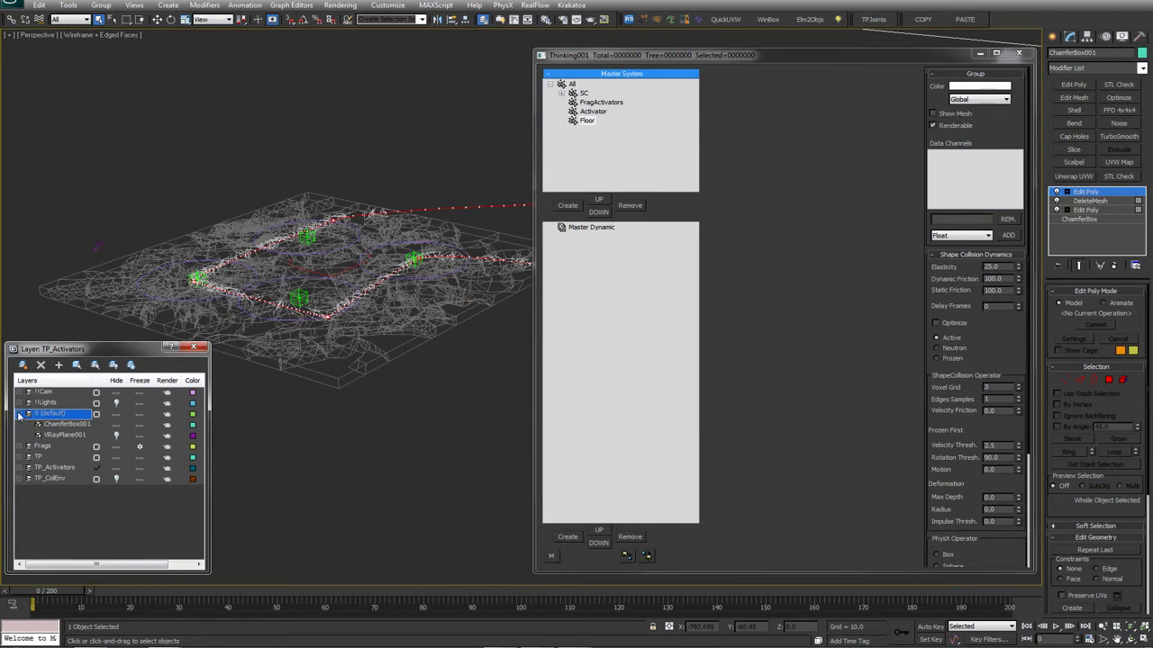
{"action": "left_click", "coordinate": [19, 414]}
{"action": "left_click", "coordinate": [197, 350]}
Draw a box centred on the slab and scale it so it extends well beyond the slab's edges
{"action": "scroll", "coordinate": [366, 408], "scroll_direction": "down", "scroll_amount": 6}
{"action": "middle_click_drag", "start_coordinate": [424, 348], "coordinate": [369, 310], "text": "alt"}
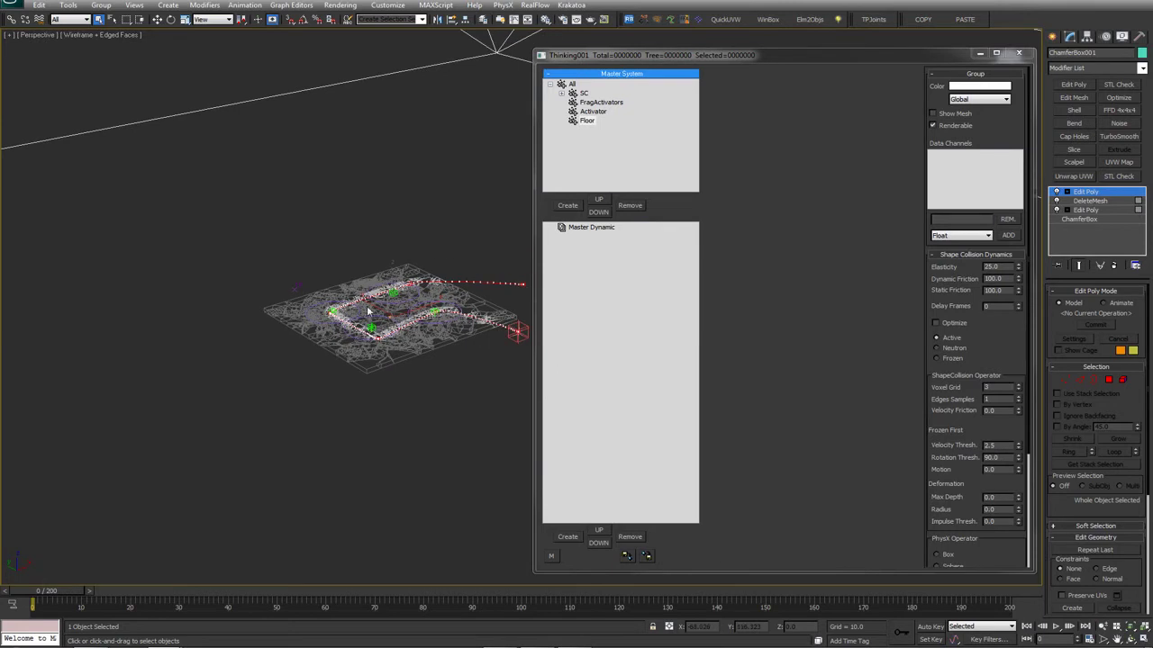
{"action": "left_click", "coordinate": [357, 211]}
{"action": "right_click", "coordinate": [355, 209]}
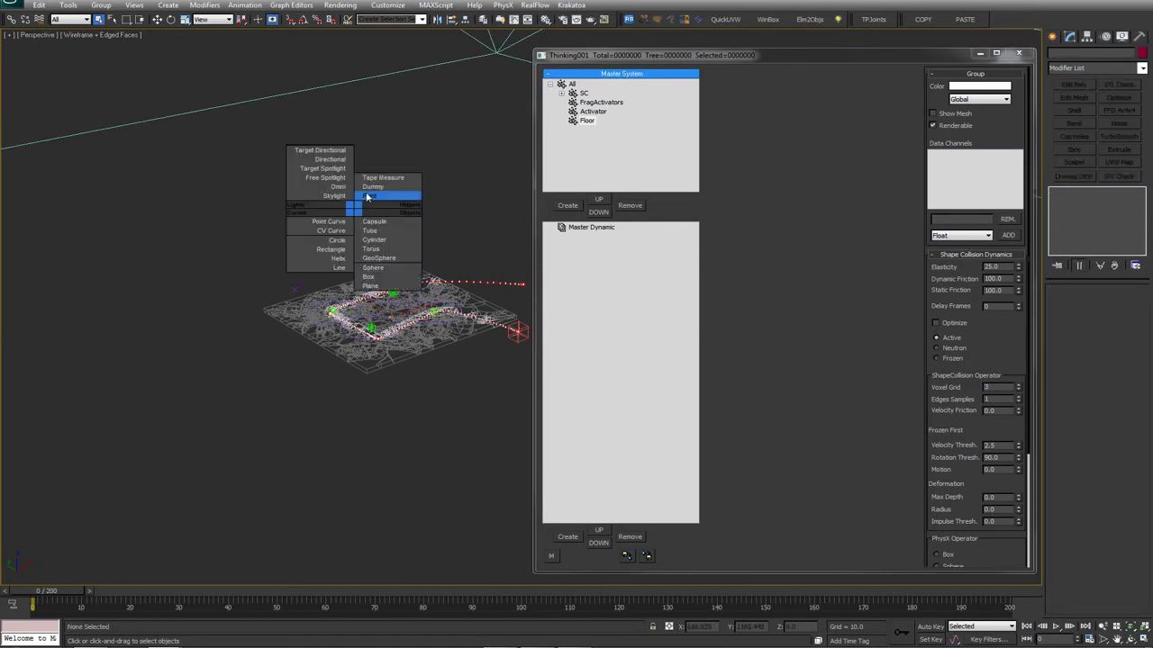
{"action": "left_click", "coordinate": [372, 275]}
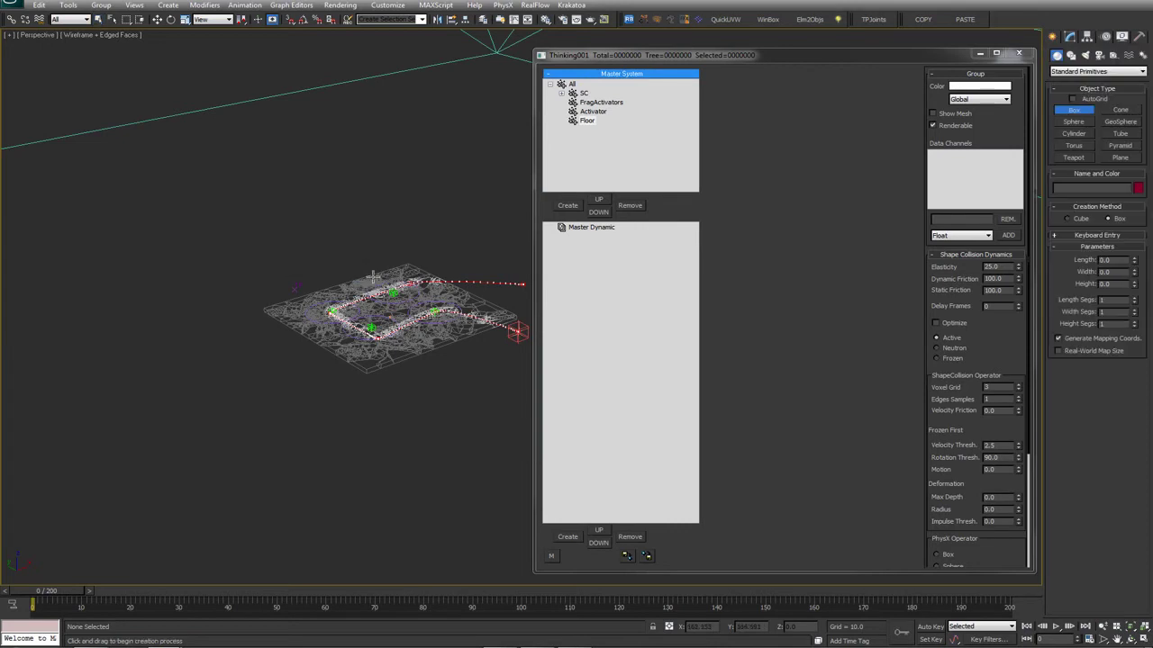
{"action": "left_click_drag", "start_coordinate": [378, 319], "coordinate": [455, 432], "text": "ctrl"}
{"action": "left_click", "coordinate": [462, 486]}
{"action": "right_click", "coordinate": [461, 486]}
{"action": "middle_click_drag", "start_coordinate": [421, 379], "coordinate": [407, 376]}
{"action": "key", "text": "r"}
{"action": "left_click_drag", "start_coordinate": [364, 328], "coordinate": [358, 351]}
{"action": "key", "text": "w"}
{"action": "middle_click_drag", "start_coordinate": [393, 328], "coordinate": [388, 303], "text": "alt"}
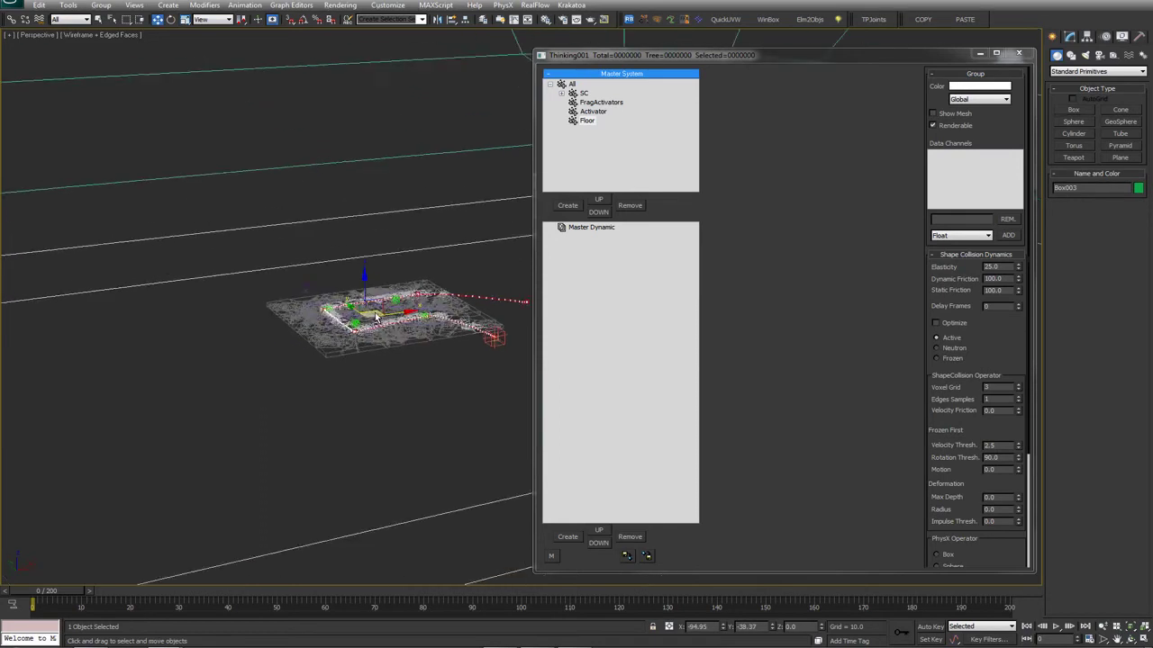
In the front view, move the floor box down about 20 units so its top face meets the slab's underside
{"action": "key", "text": "alt+w"}
{"action": "key", "text": "alt+w"}
{"action": "key", "text": "f"}
{"action": "middle_click_drag", "start_coordinate": [402, 346], "coordinate": [339, 359]}
{"action": "middle_click_drag", "start_coordinate": [469, 310], "coordinate": [334, 315]}
{"action": "left_click_drag", "start_coordinate": [324, 258], "coordinate": [330, 278]}
{"action": "middle_click_drag", "start_coordinate": [248, 349], "coordinate": [383, 345]}
{"action": "left_click_drag", "start_coordinate": [449, 368], "coordinate": [449, 348]}
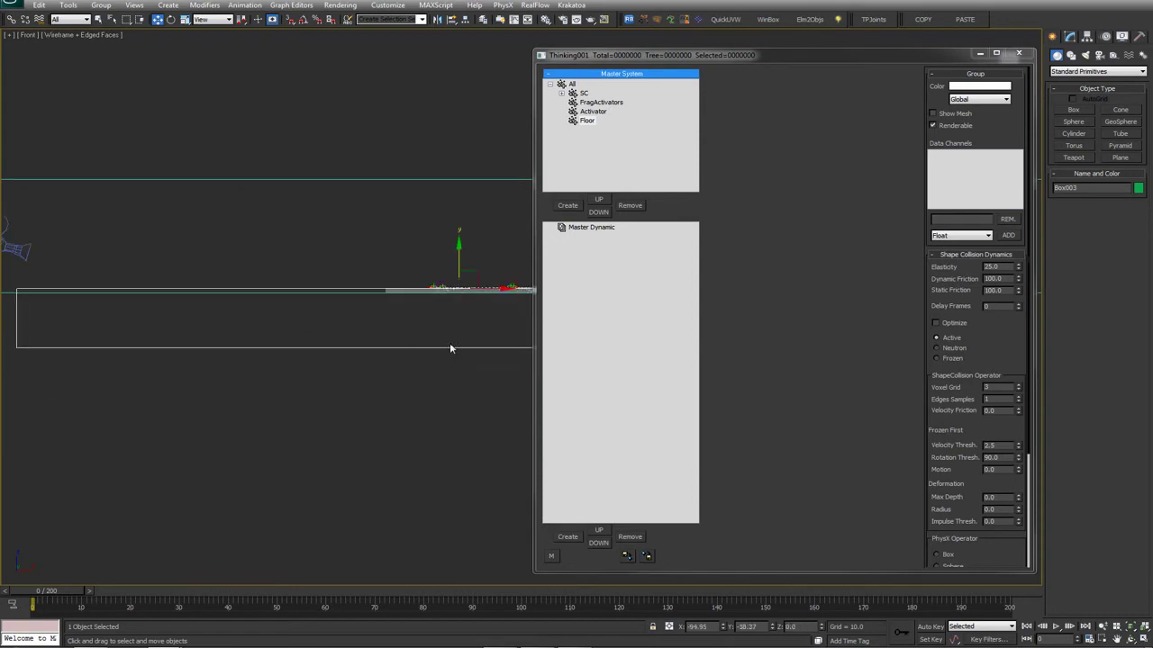
{"action": "middle_click_drag", "start_coordinate": [449, 344], "coordinate": [379, 360]}
{"action": "scroll", "coordinate": [379, 362], "scroll_direction": "up", "scroll_amount": 4}
{"action": "middle_click_drag", "start_coordinate": [242, 376], "coordinate": [521, 379]}
{"action": "scroll", "coordinate": [308, 358], "scroll_direction": "up", "scroll_amount": 4}
{"action": "middle_click_drag", "start_coordinate": [309, 359], "coordinate": [476, 369]}
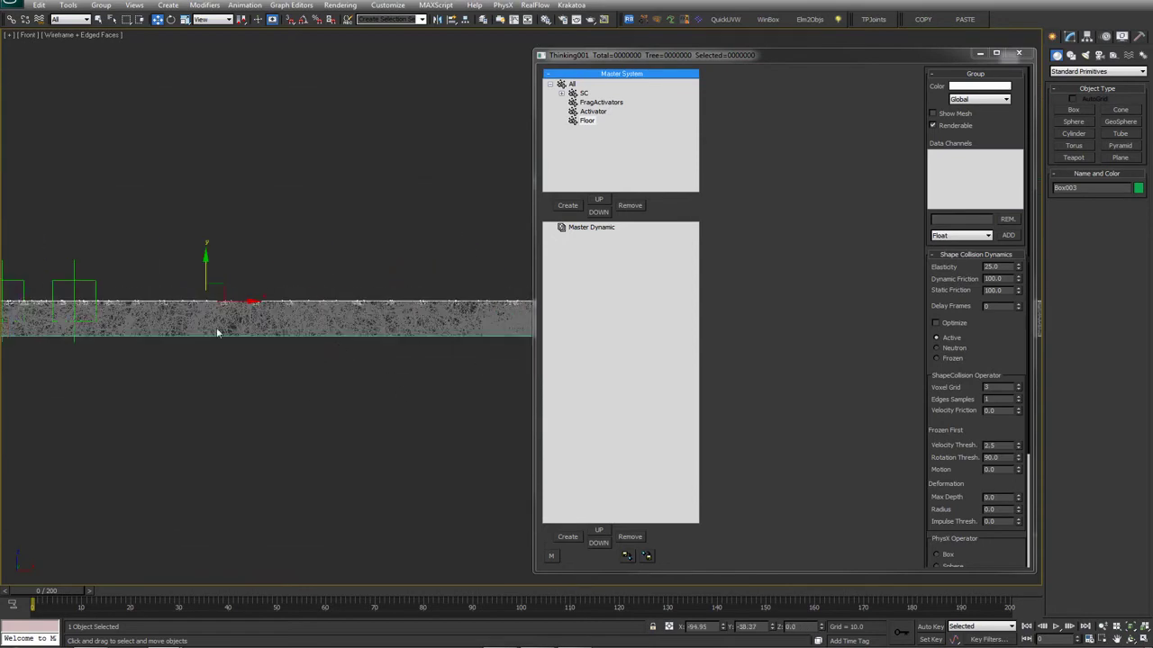
{"action": "left_click_drag", "start_coordinate": [211, 270], "coordinate": [212, 305]}
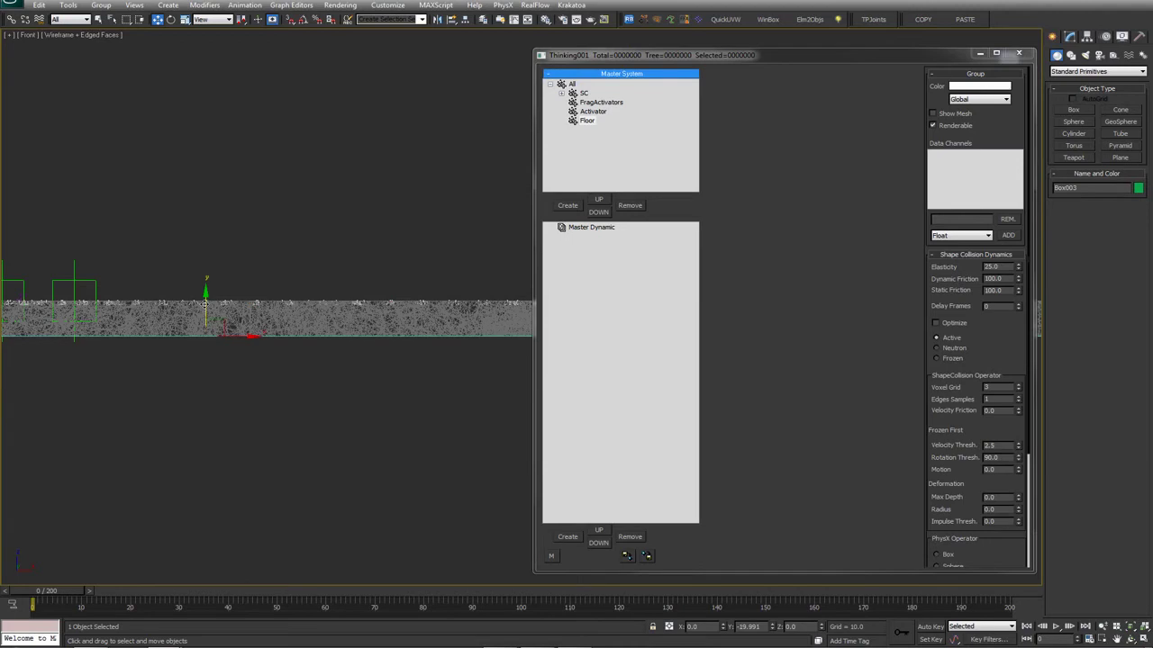
Examine the lowered box beneath the slab in the perspective view, in both shaded and wireframe display
{"action": "middle_click_drag", "start_coordinate": [261, 278], "coordinate": [277, 278]}
{"action": "key", "text": "alt+w"}
{"action": "scroll", "coordinate": [369, 319], "scroll_direction": "down", "scroll_amount": 5}
{"action": "key", "text": "p"}
{"action": "middle_click_drag", "start_coordinate": [367, 332], "coordinate": [509, 389], "text": "alt"}
{"action": "middle_click_drag", "start_coordinate": [18, 368], "coordinate": [265, 364]}
{"action": "middle_click_drag", "start_coordinate": [192, 355], "coordinate": [194, 326], "text": "alt"}
{"action": "mouse_move", "coordinate": [194, 326]}
{"action": "middle_mouse_down"}
{"action": "mouse_move", "coordinate": [280, 339]}
{"action": "mouse_move", "coordinate": [306, 425]}
{"action": "mouse_move", "coordinate": [397, 341]}
{"action": "mouse_move", "coordinate": [381, 330]}
{"action": "mouse_move", "coordinate": [435, 363]}
{"action": "middle_mouse_up"}
{"action": "scroll", "coordinate": [283, 342], "scroll_direction": "down", "scroll_amount": 5}
{"action": "key", "text": "F3"}
{"action": "scroll", "coordinate": [333, 467], "scroll_direction": "down", "scroll_amount": 3}
{"action": "scroll", "coordinate": [359, 425], "scroll_direction": "down", "scroll_amount": 3}
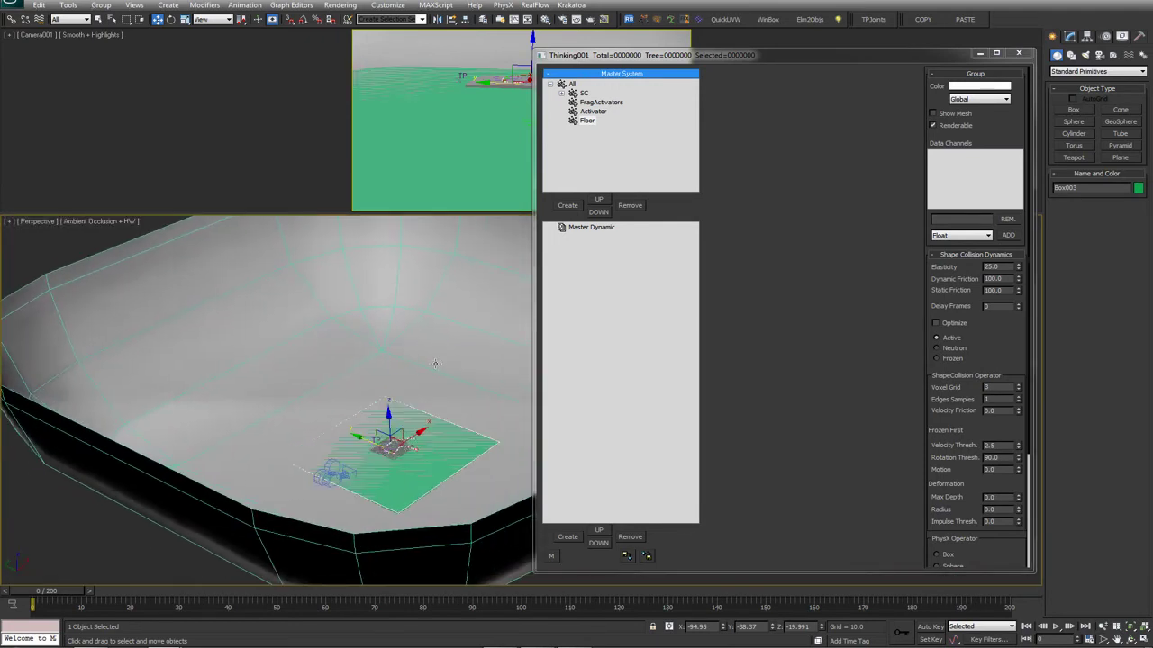
{"action": "key", "text": "z"}
{"action": "key", "text": "alt+w"}
{"action": "middle_click_drag", "start_coordinate": [333, 421], "coordinate": [200, 427]}
{"action": "key", "text": "F3"}
{"action": "scroll", "coordinate": [352, 400], "scroll_direction": "up", "scroll_amount": 4}
{"action": "middle_click_drag", "start_coordinate": [352, 399], "coordinate": [442, 353], "text": "alt"}
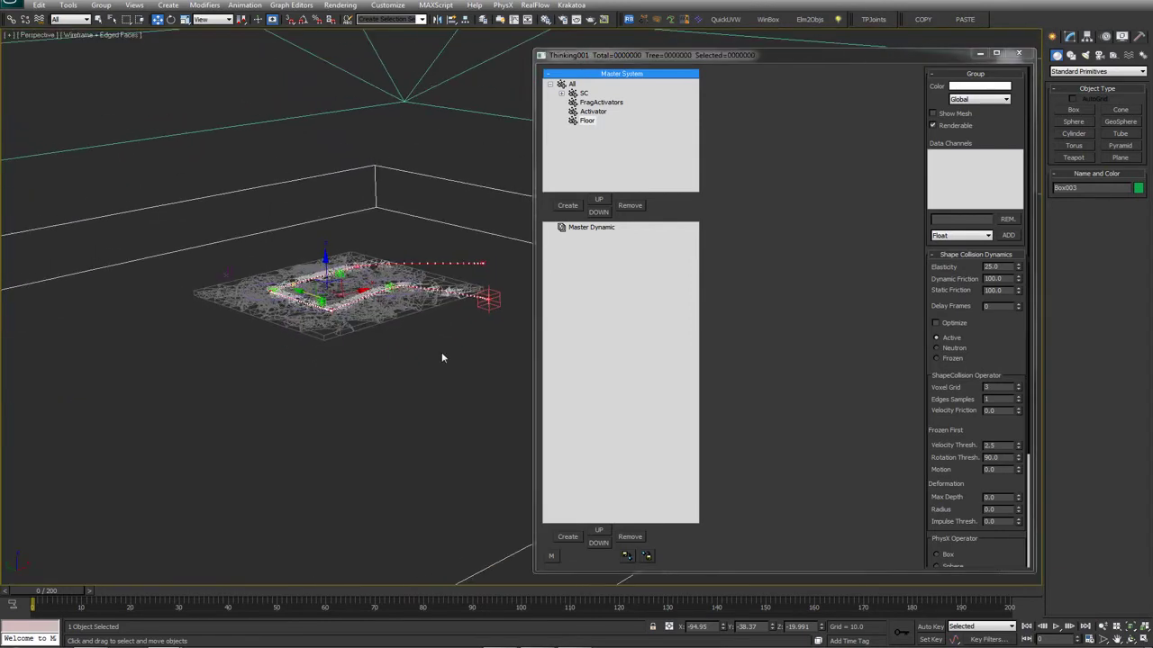
{"action": "middle_click_drag", "start_coordinate": [477, 288], "coordinate": [495, 258], "text": "alt"}
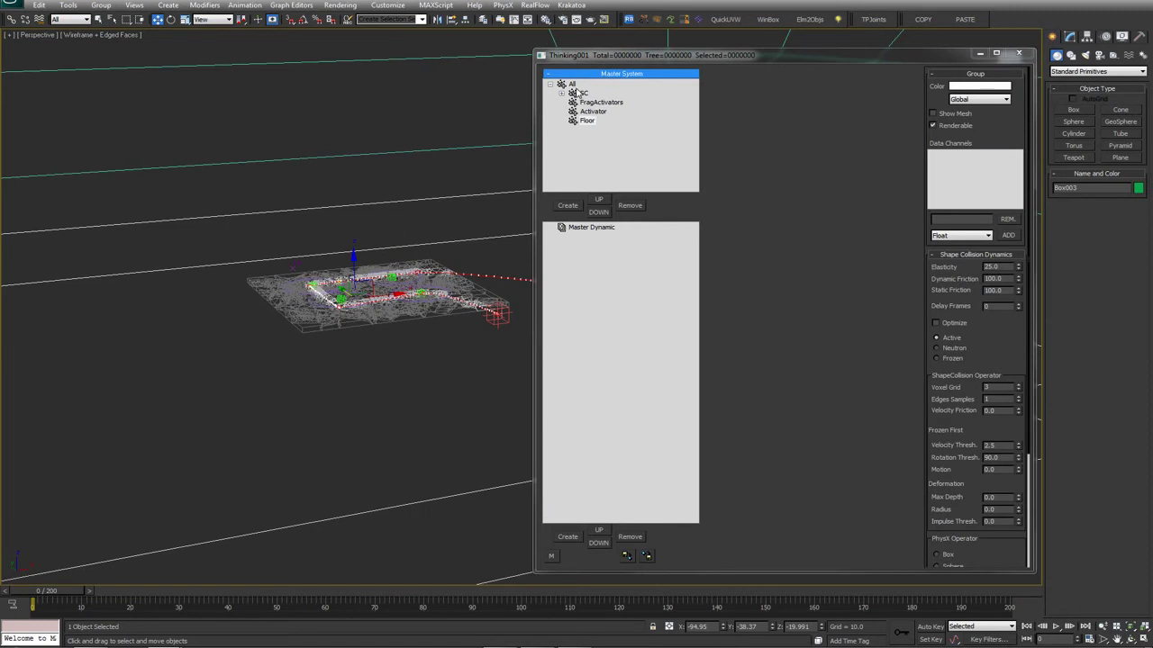
Expand the SC group hierarchy, select the nested Frags group and examine the fractured slab with its activators
{"action": "left_click", "coordinate": [561, 93]}
{"action": "left_click", "coordinate": [614, 113]}
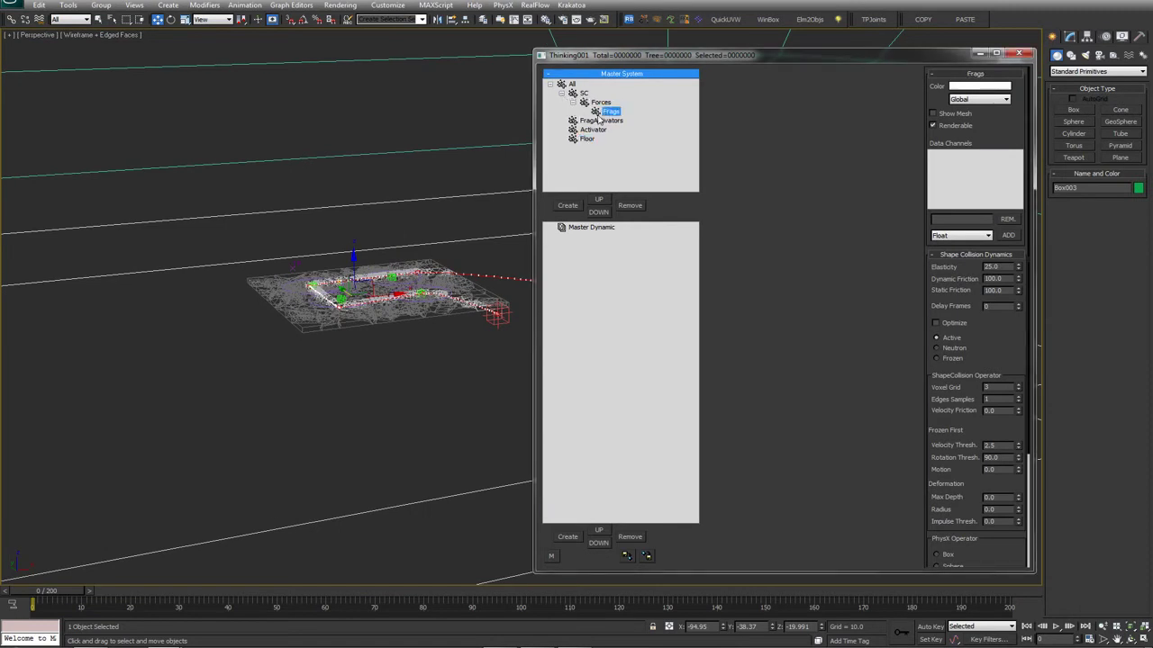
{"action": "scroll", "coordinate": [350, 275], "scroll_direction": "up", "scroll_amount": 3}
{"action": "middle_click_drag", "start_coordinate": [351, 276], "coordinate": [424, 304], "text": "alt"}
{"action": "key", "text": "q"}
{"action": "scroll", "coordinate": [421, 286], "scroll_direction": "up", "scroll_amount": 3}
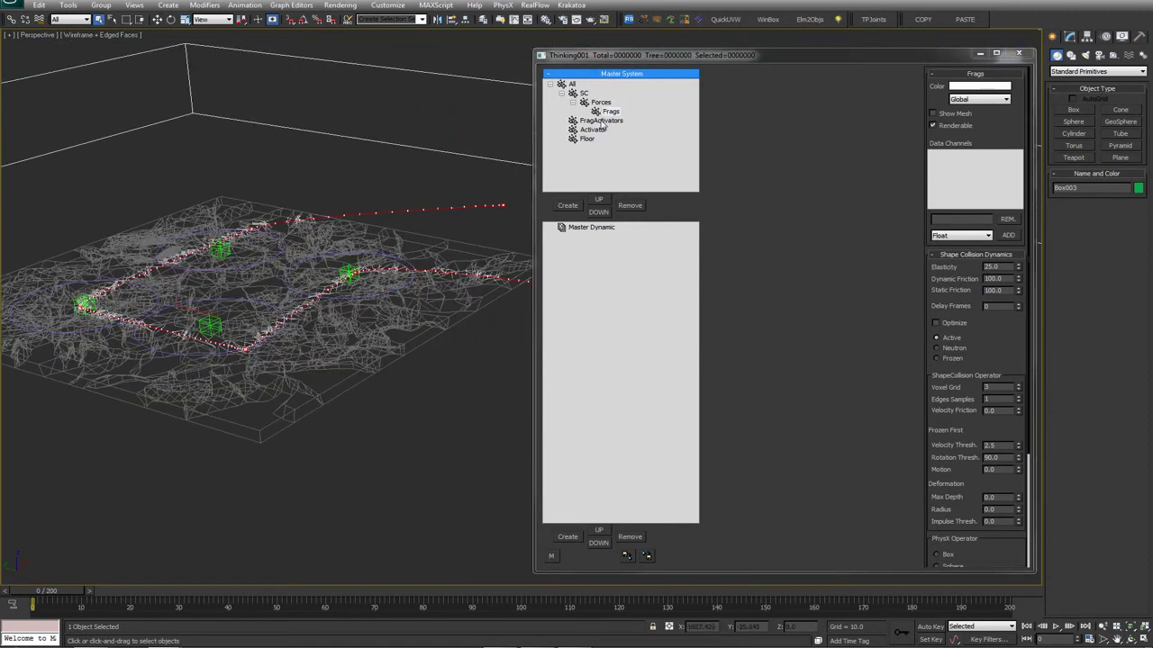
{"action": "middle_click_drag", "start_coordinate": [483, 219], "coordinate": [531, 236], "text": "alt"}
Create three dynamic sets nested one inside another under Master Dynamic and expand their hierarchy
{"action": "left_click", "coordinate": [584, 228]}
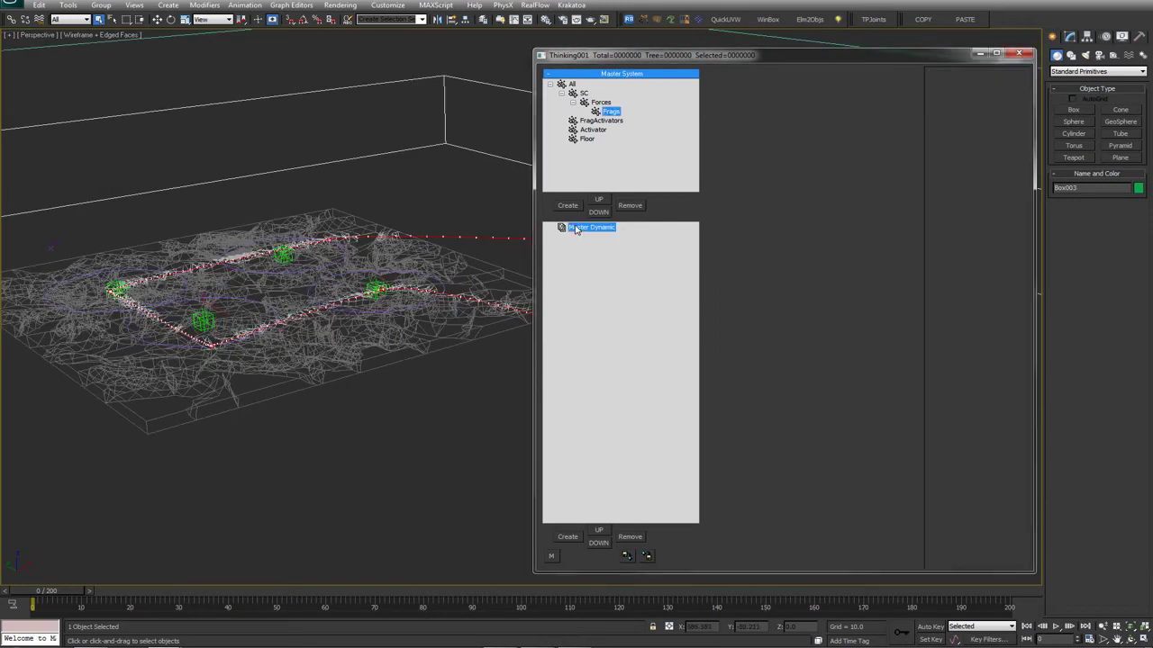
{"action": "left_click", "coordinate": [574, 540]}
{"action": "left_click", "coordinate": [575, 540]}
{"action": "left_click", "coordinate": [574, 540]}
{"action": "mouse_move", "coordinate": [582, 246]}
{"action": "left_mouse_down"}
{"action": "mouse_move", "coordinate": [575, 238]}
{"action": "mouse_move", "coordinate": [584, 245]}
{"action": "left_mouse_up"}
{"action": "left_click", "coordinate": [562, 237]}
{"action": "left_click", "coordinate": [572, 245]}
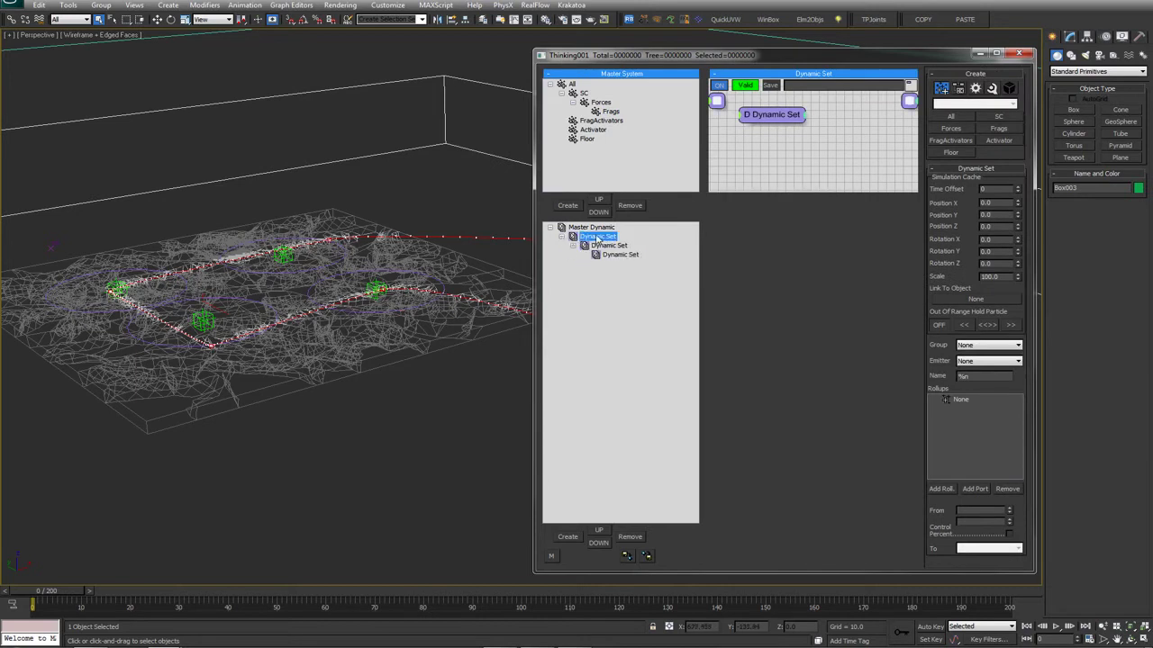
Rename the first dynamic set as MineField and the one nested inside it as Birth
{"action": "left_click", "coordinate": [597, 238]}
{"action": "type", "text": "MineField"}
{"action": "key", "text": "Return"}
{"action": "left_click", "coordinate": [609, 246]}
{"action": "left_click", "coordinate": [614, 248]}
{"action": "type", "text": "Birth"}
{"action": "key", "text": "Return"}
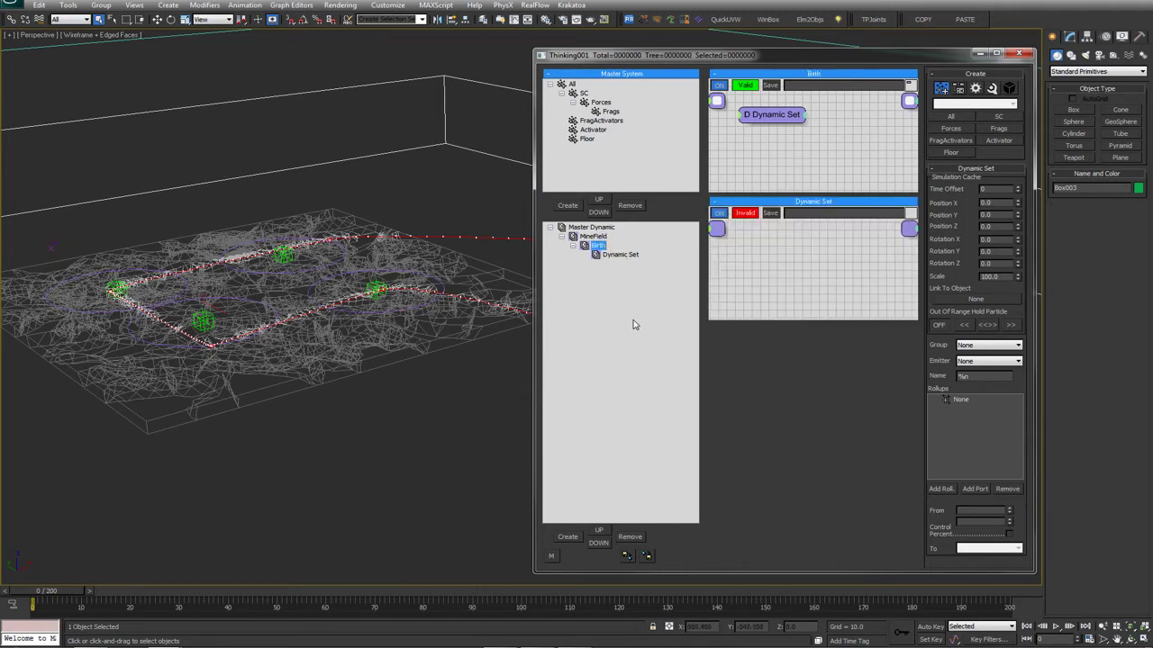
Remove the unnamed dynamic set nested under Birth
{"action": "left_click", "coordinate": [609, 257]}
{"action": "left_click", "coordinate": [608, 258]}
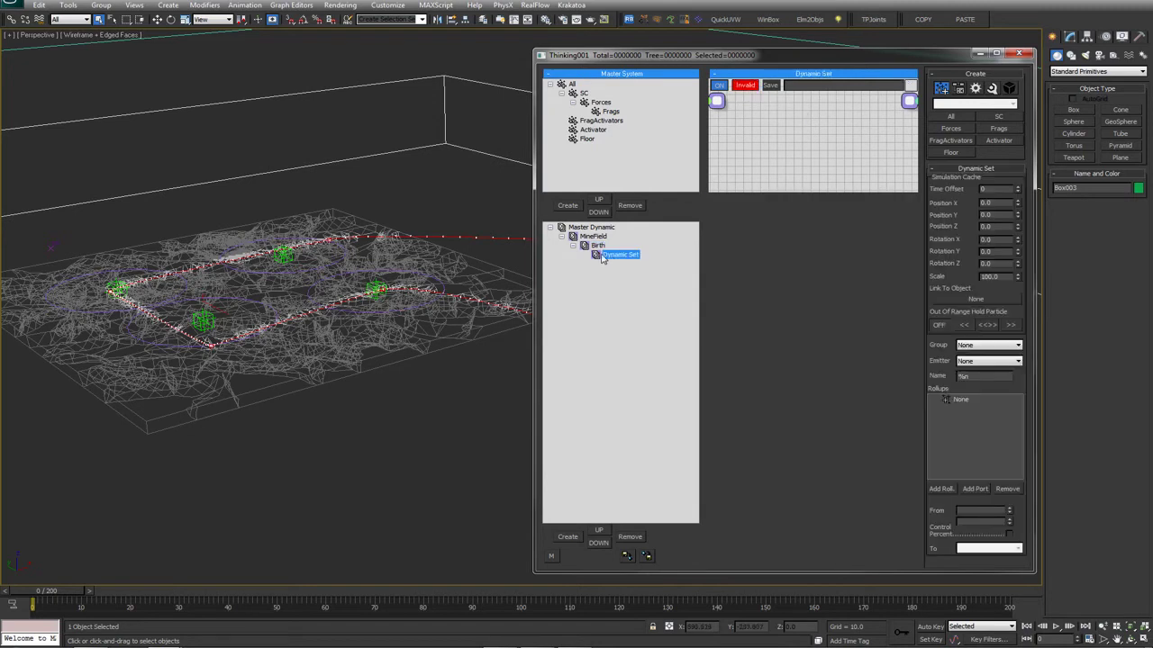
{"action": "left_click", "coordinate": [628, 539]}
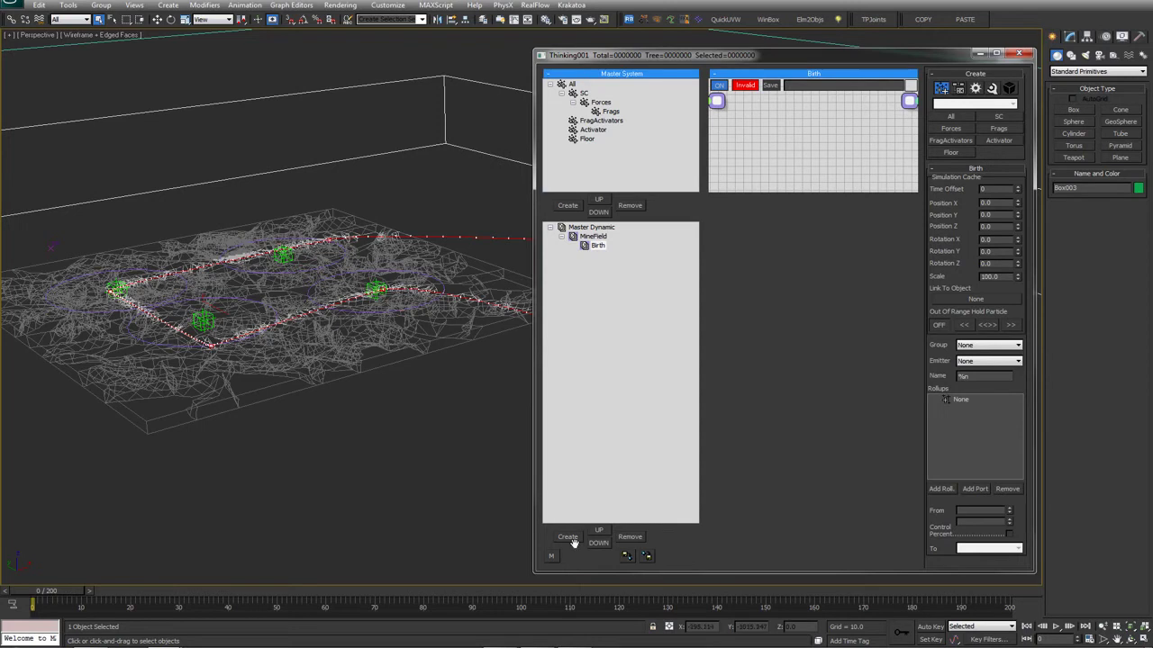
{"action": "left_click", "coordinate": [569, 538]}
{"action": "left_click", "coordinate": [618, 256]}
{"action": "left_click", "coordinate": [640, 538]}
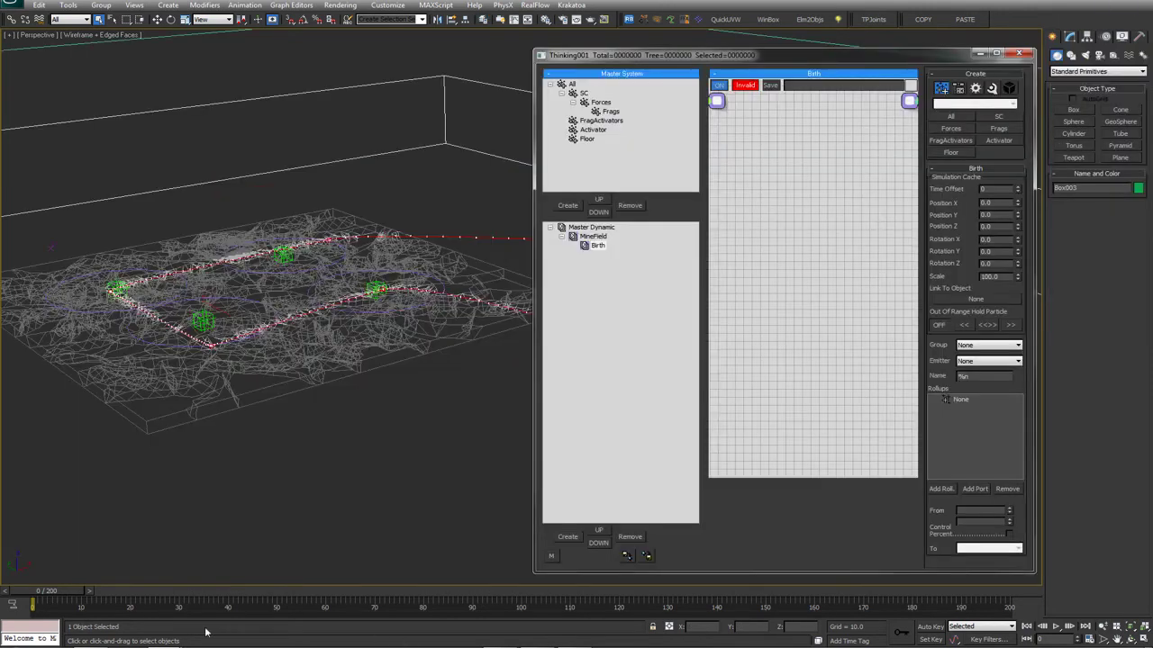
{"action": "mouse_move", "coordinate": [206, 633]}
{"action": "left_click", "coordinate": [198, 612]}
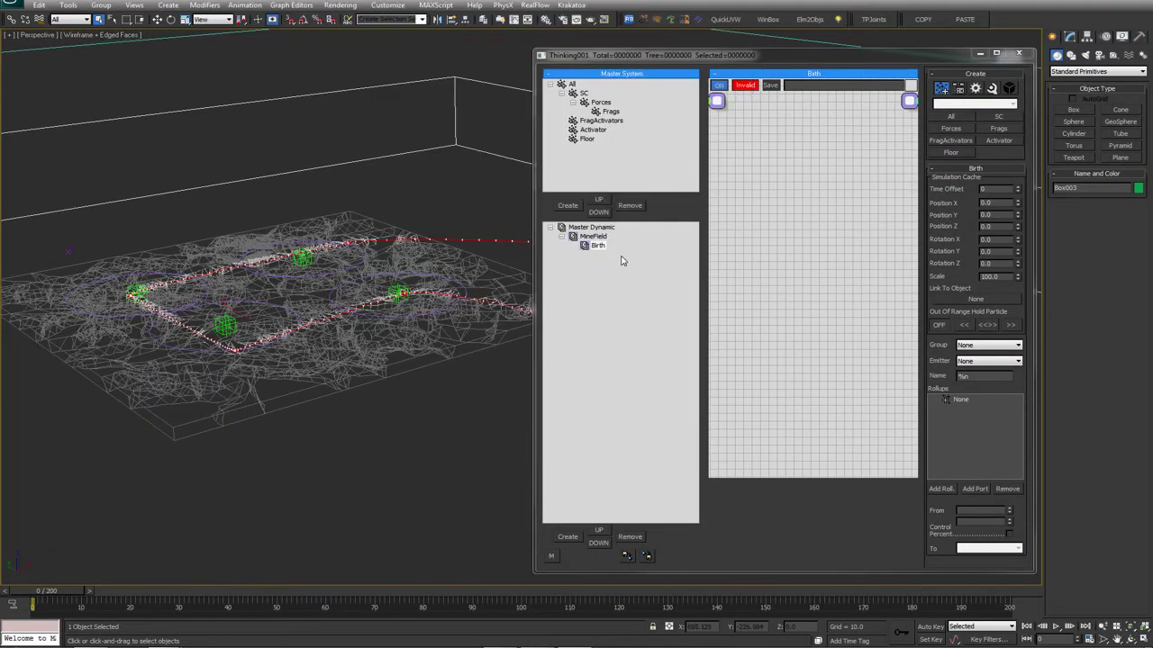
Add an Obj.To Particle generator operator to the Birth dynamic set
{"action": "right_click", "coordinate": [733, 176]}
{"action": "mouse_move", "coordinate": [734, 194]}
{"action": "mouse_move", "coordinate": [847, 221]}
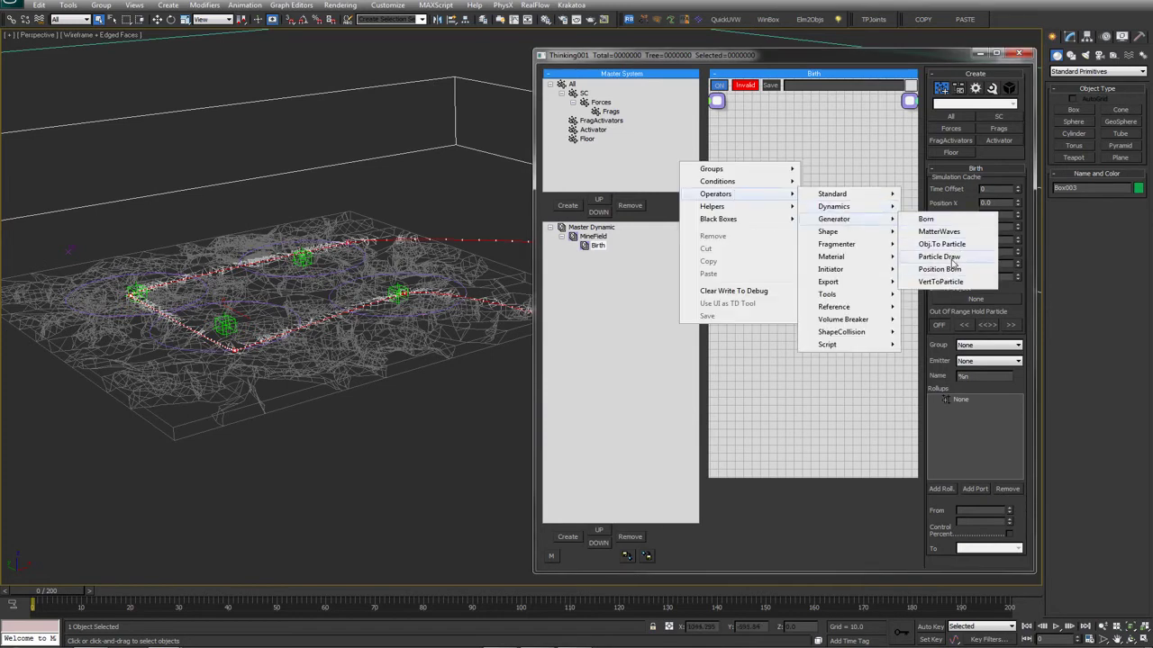
{"action": "left_click", "coordinate": [942, 245]}
{"action": "left_click_drag", "start_coordinate": [804, 178], "coordinate": [825, 180]}
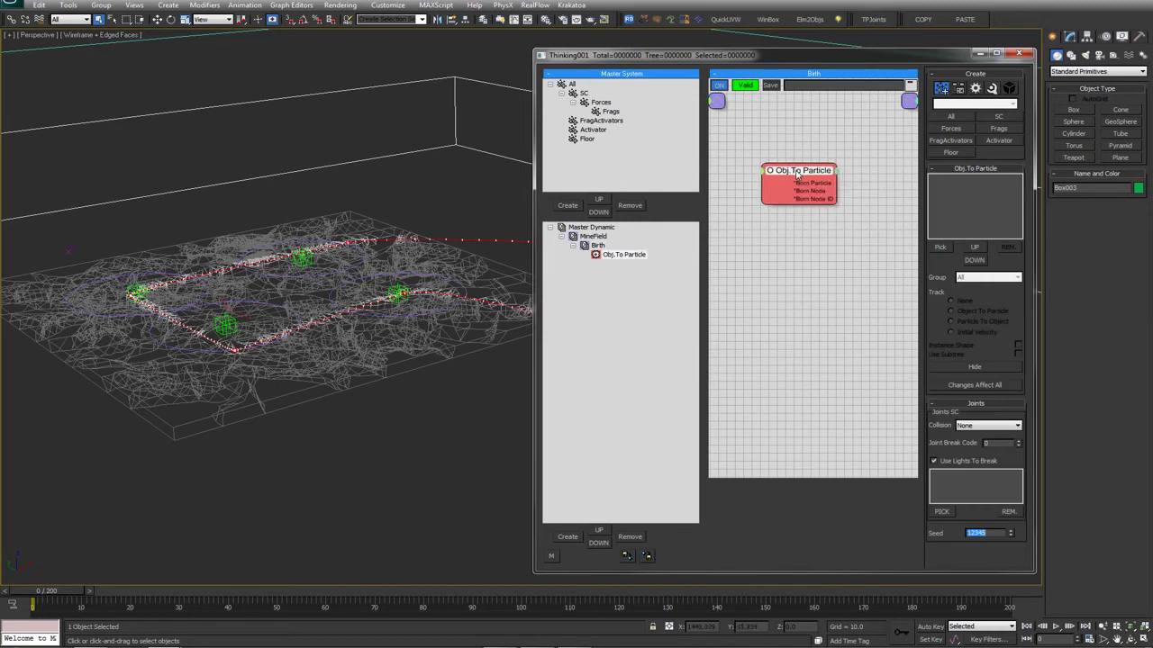
Rename the Obj.To Particle operator as Frags
{"action": "left_click", "coordinate": [623, 255]}
{"action": "left_click", "coordinate": [621, 254]}
{"action": "type", "text": "Frags"}
{"action": "key", "text": "Return"}
{"action": "middle_click_drag", "start_coordinate": [267, 360], "coordinate": [311, 358]}
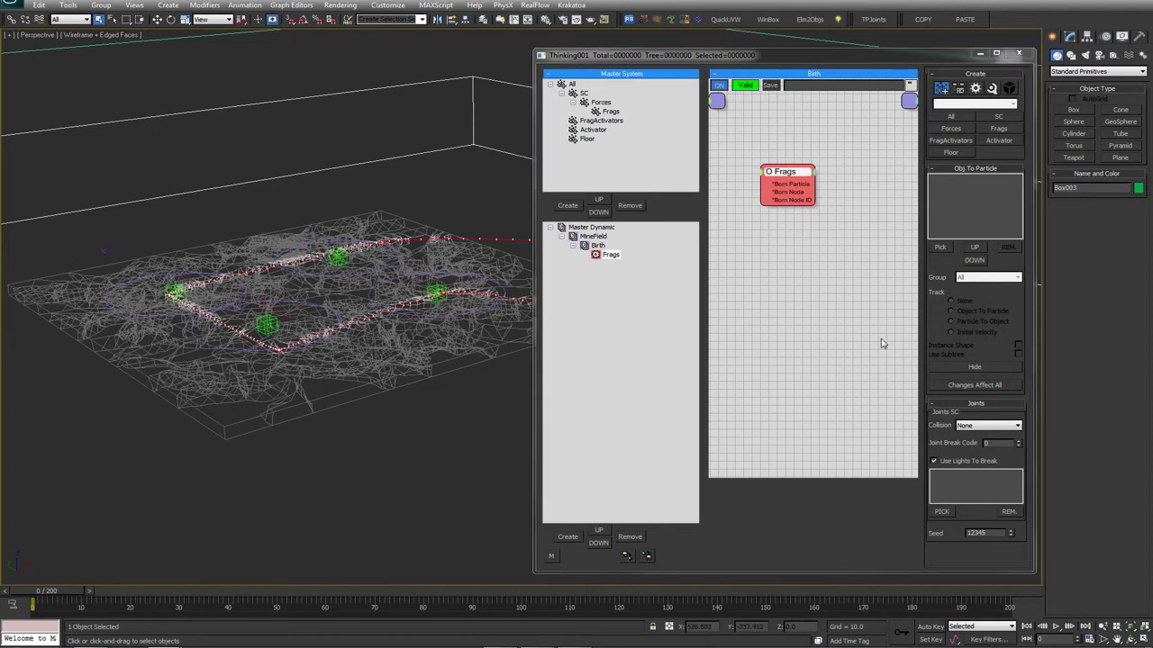
Open the layer manager and unfreeze the Frags layer
{"action": "left_click", "coordinate": [483, 19]}
{"action": "left_click", "coordinate": [139, 427]}
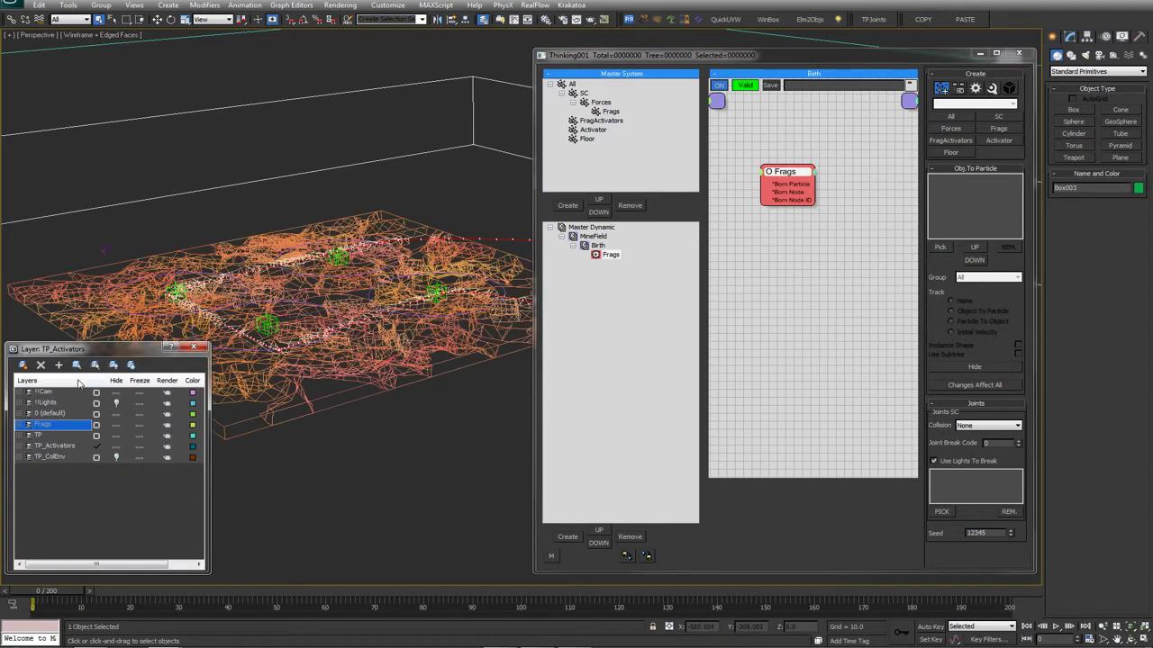
{"action": "scroll", "coordinate": [342, 291], "scroll_direction": "down", "scroll_amount": 3}
{"action": "middle_click_drag", "start_coordinate": [357, 291], "coordinate": [296, 298], "text": "alt"}
{"action": "scroll", "coordinate": [324, 292], "scroll_direction": "up", "scroll_amount": 6}
Select all the slab fragments using a rectangular selection region with the selection filter set to Geometry
{"action": "left_click_drag", "start_coordinate": [126, 21], "coordinate": [129, 34]}
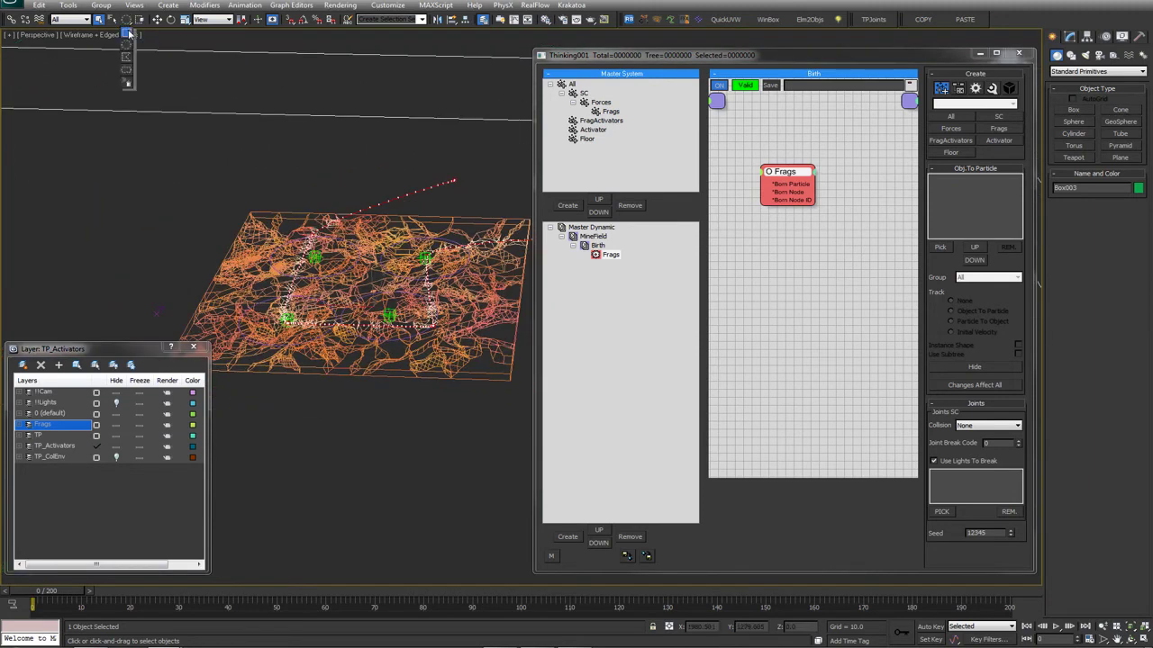
{"action": "left_click", "coordinate": [72, 19]}
{"action": "left_click", "coordinate": [67, 37]}
{"action": "middle_click_drag", "start_coordinate": [301, 243], "coordinate": [323, 224], "text": "alt"}
{"action": "left_click_drag", "start_coordinate": [170, 143], "coordinate": [494, 354]}
{"action": "middle_click_drag", "start_coordinate": [470, 344], "coordinate": [433, 325], "text": "alt"}
Pick all the selected slab fragments into the object list of the Frags operator
{"action": "left_click", "coordinate": [940, 246]}
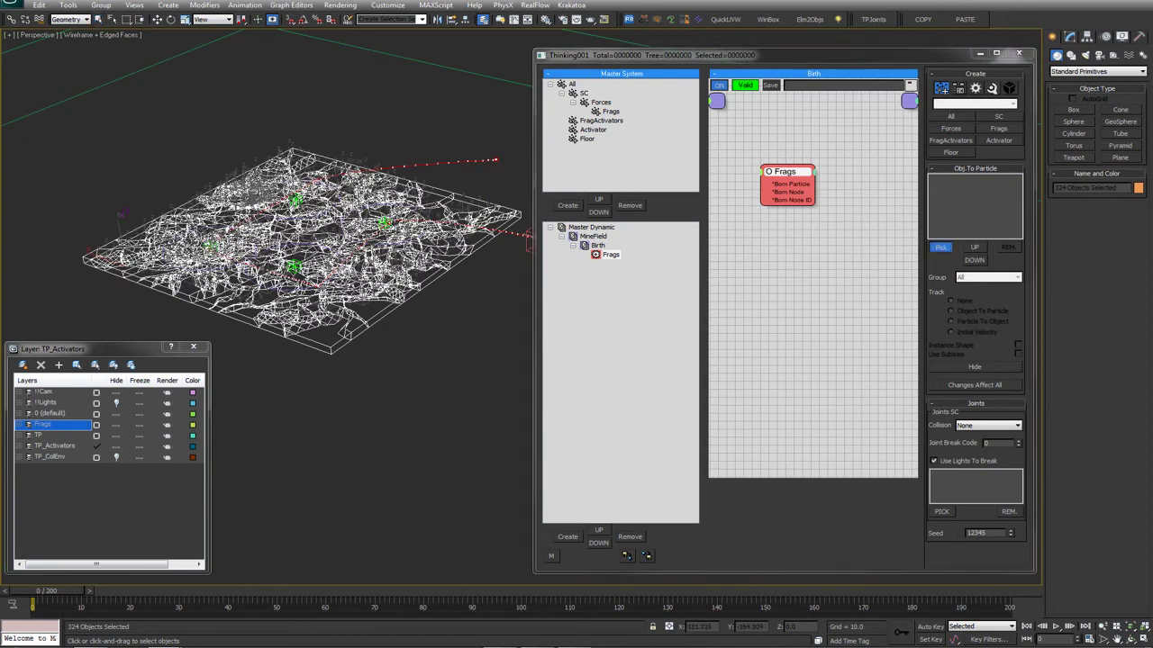
{"action": "key", "text": "h"}
{"action": "key", "text": "Return"}
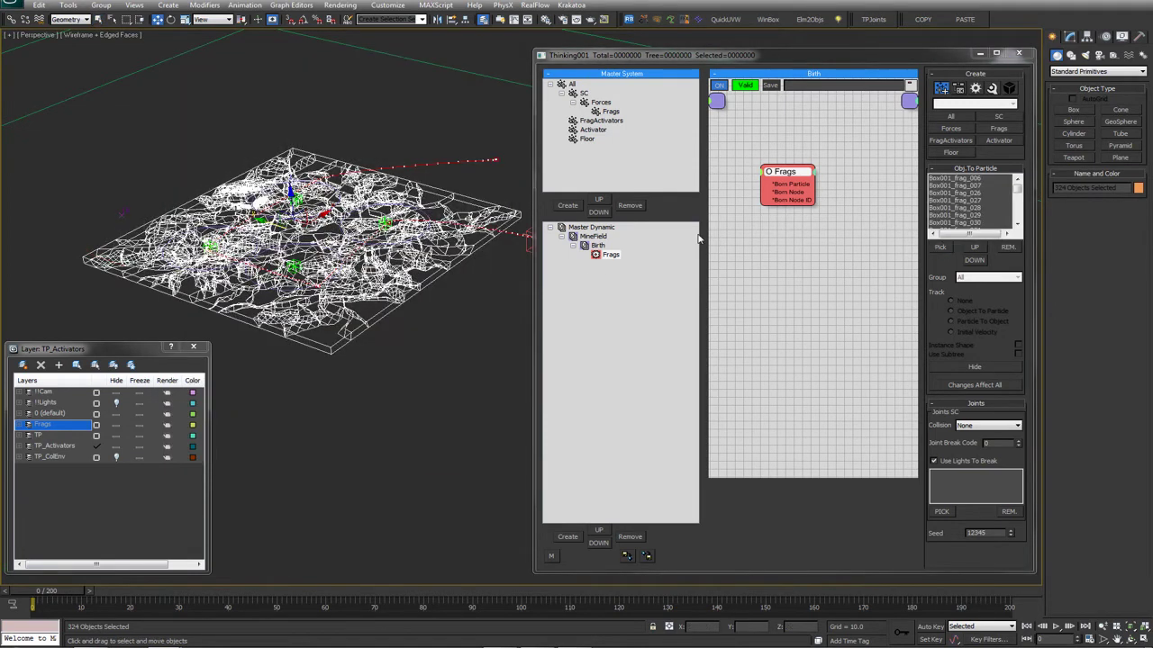
Turn on Instance Shape for the listed fragments and assign them to the Frags group
{"action": "left_click", "coordinate": [960, 203]}
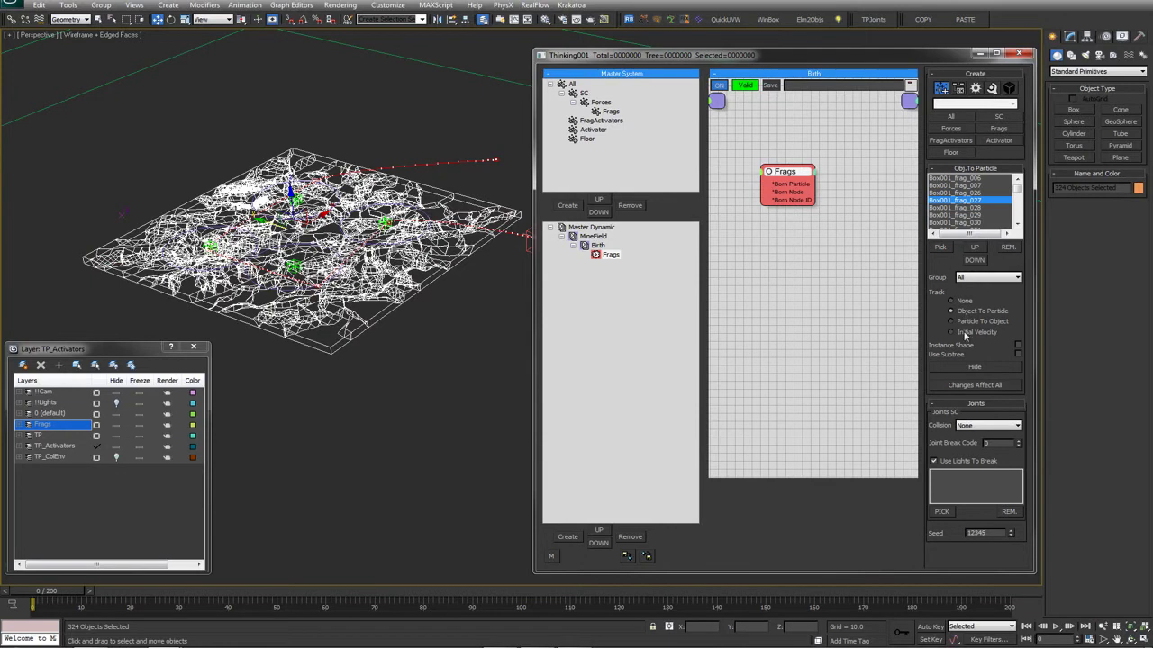
{"action": "left_click", "coordinate": [981, 280]}
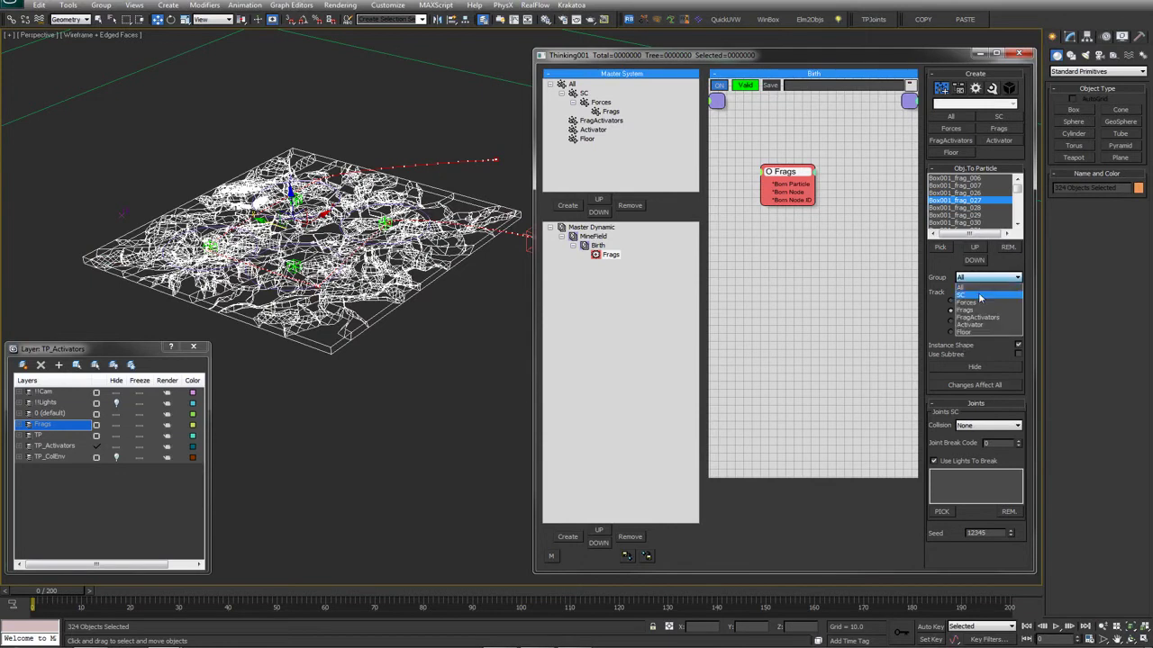
{"action": "left_click", "coordinate": [975, 312]}
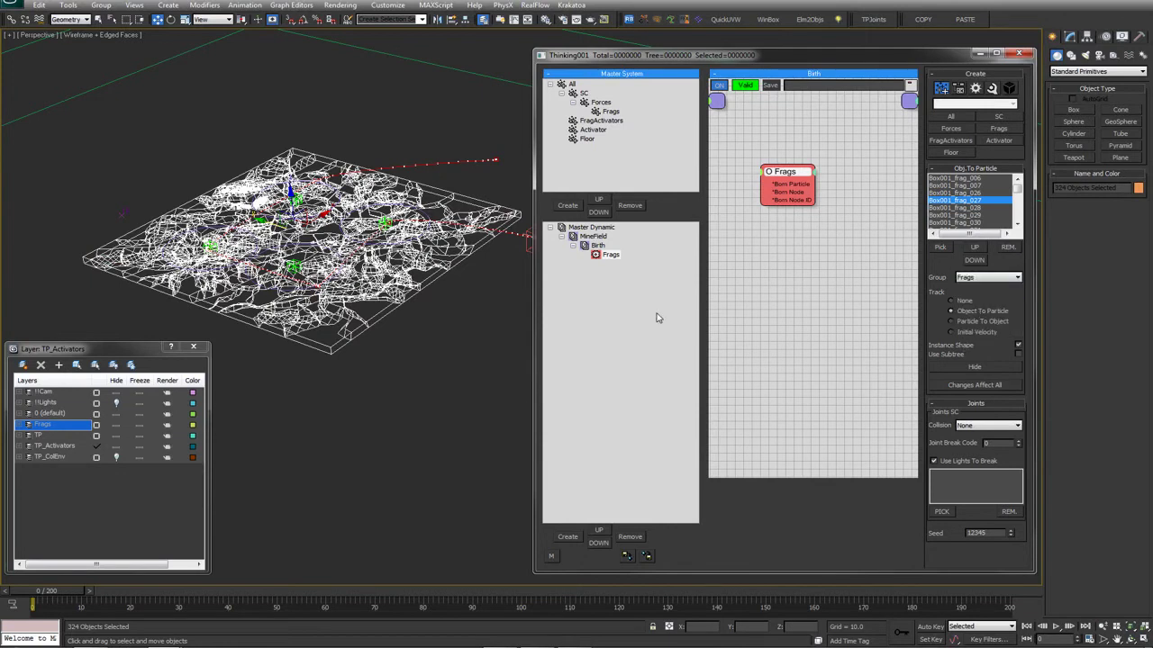
Deselect the fragments, then freeze and hide the Frags layer
{"action": "key", "text": "q"}
{"action": "left_click", "coordinate": [373, 178]}
{"action": "middle_click_drag", "start_coordinate": [373, 178], "coordinate": [347, 261], "text": "alt"}
{"action": "scroll", "coordinate": [372, 311], "scroll_direction": "up", "scroll_amount": 4}
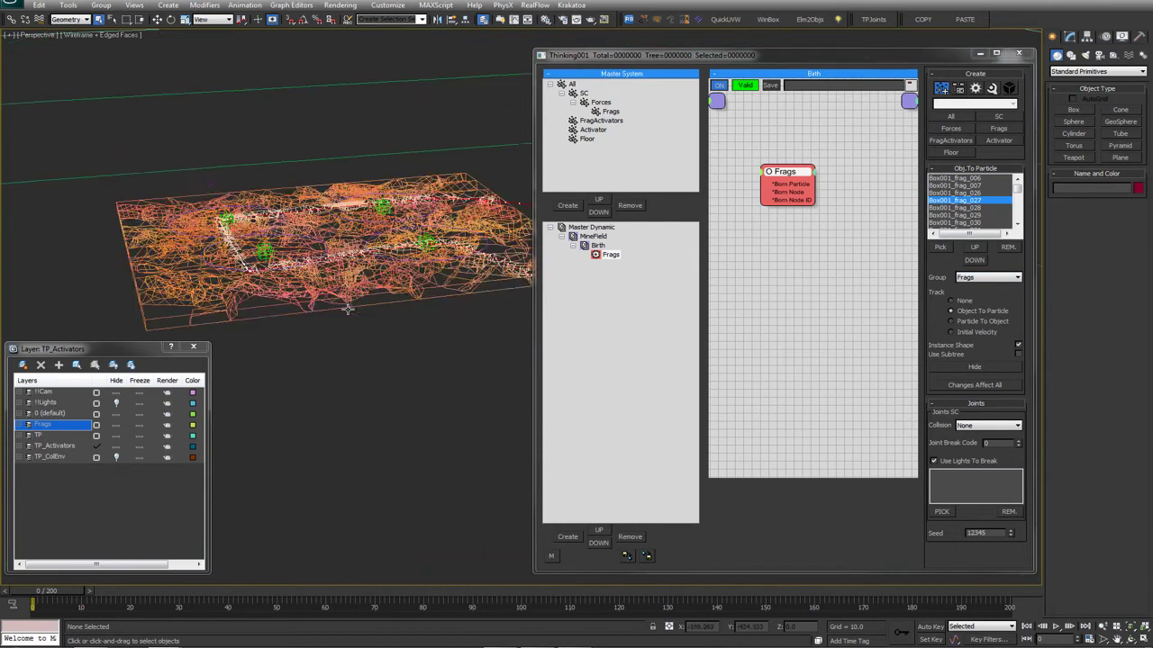
{"action": "middle_click_drag", "start_coordinate": [372, 310], "coordinate": [446, 237], "text": "alt"}
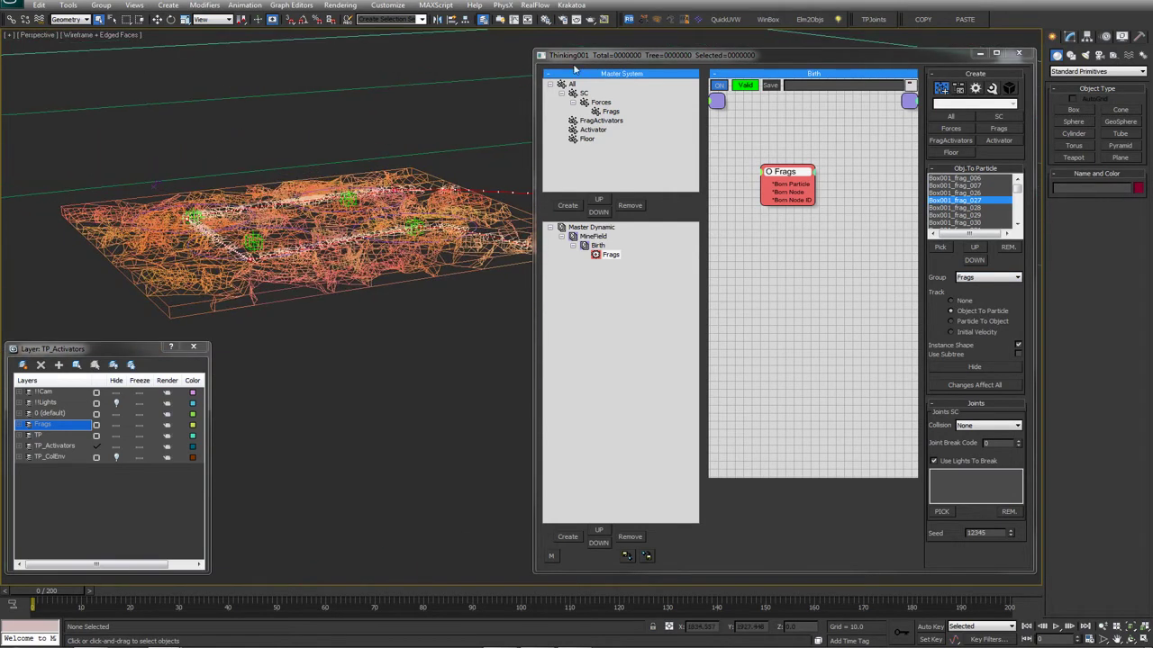
{"action": "right_click", "coordinate": [166, 516]}
{"action": "left_click", "coordinate": [60, 506]}
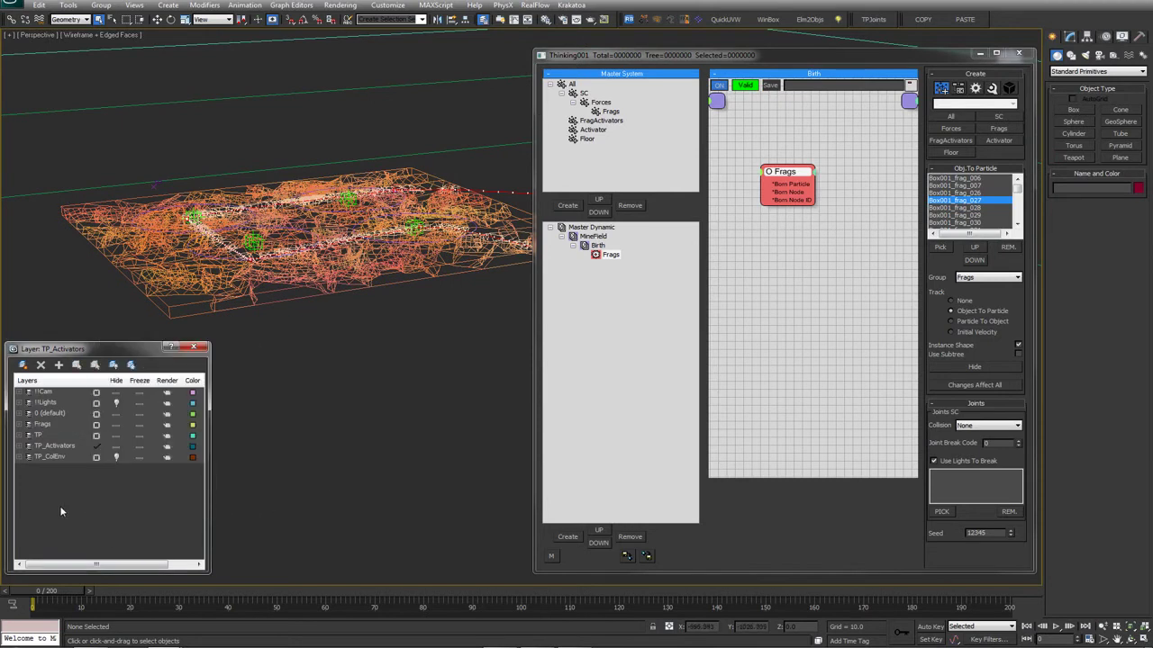
{"action": "left_click", "coordinate": [139, 425]}
{"action": "left_click", "coordinate": [116, 425]}
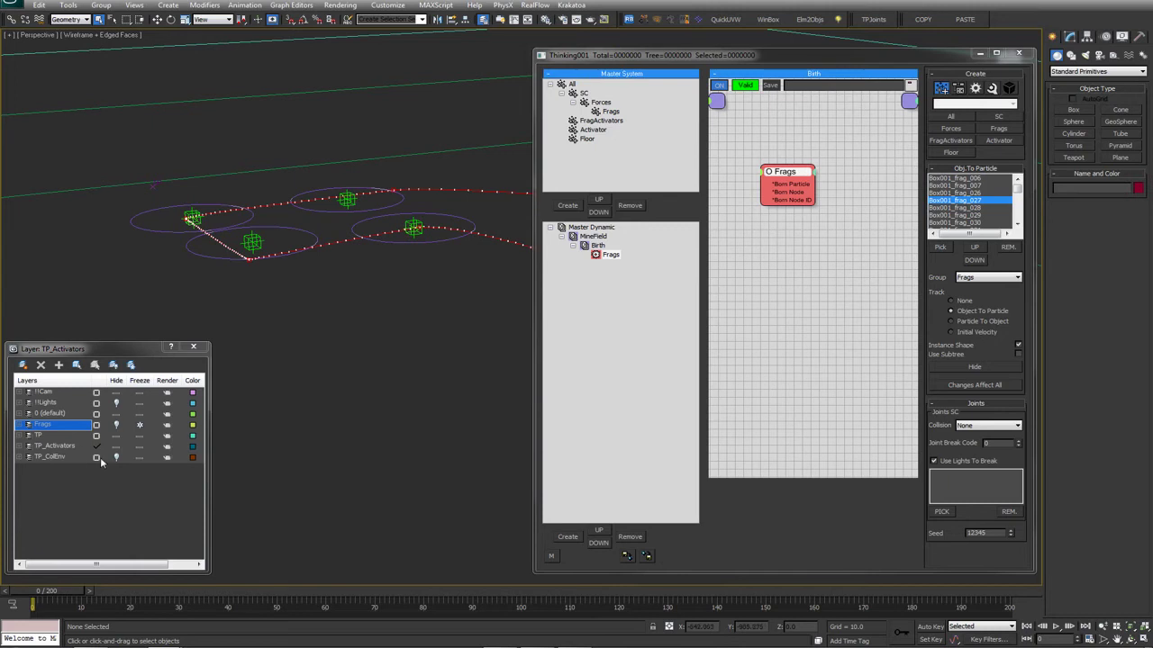
{"action": "scroll", "coordinate": [357, 349], "scroll_direction": "up", "scroll_amount": 4}
{"action": "middle_click_drag", "start_coordinate": [396, 381], "coordinate": [365, 281]}
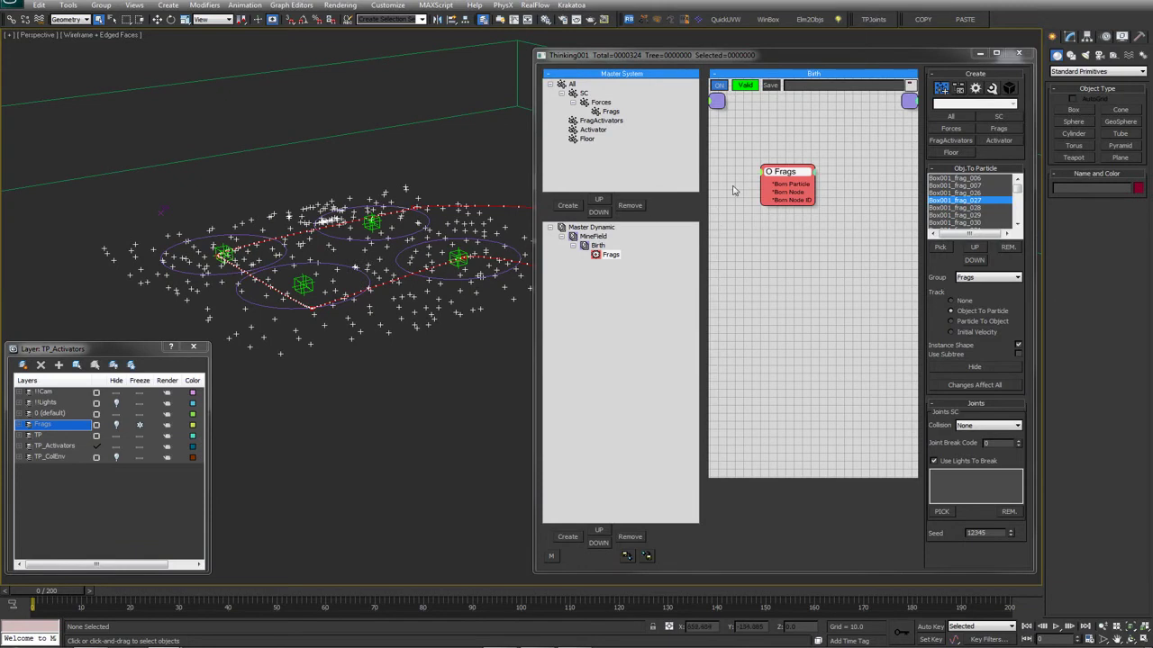
In Master Dynamic, enable Show Mesh, disable Force this Setting and set the particle display to None
{"action": "left_click_drag", "start_coordinate": [793, 177], "coordinate": [789, 164]}
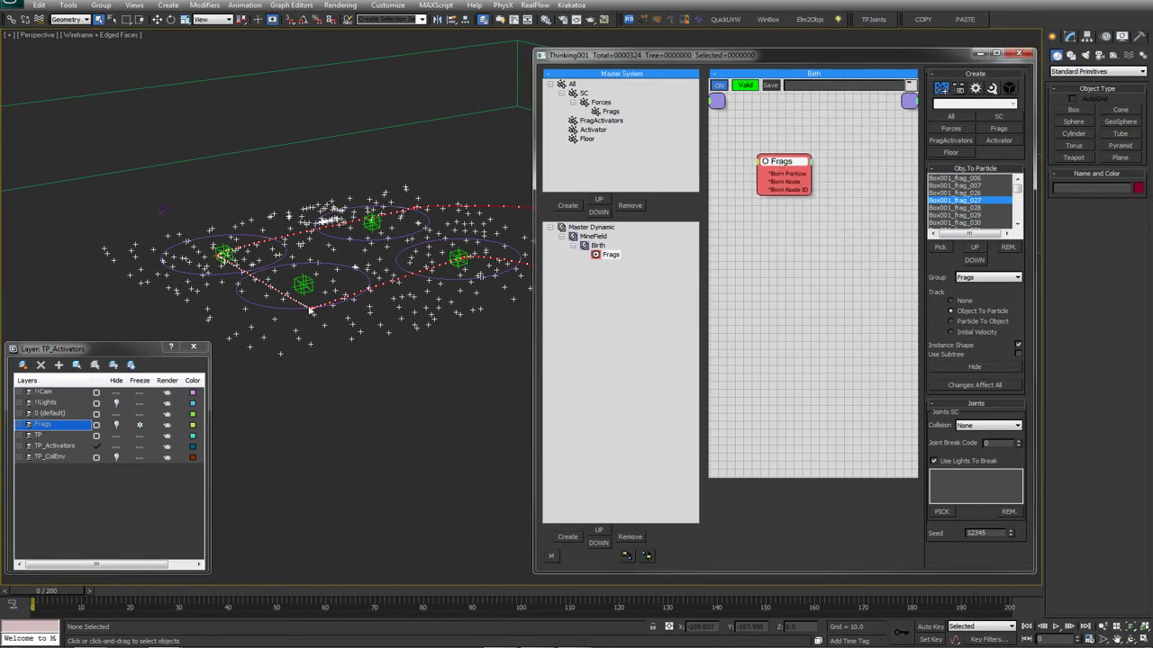
{"action": "left_click", "coordinate": [594, 228]}
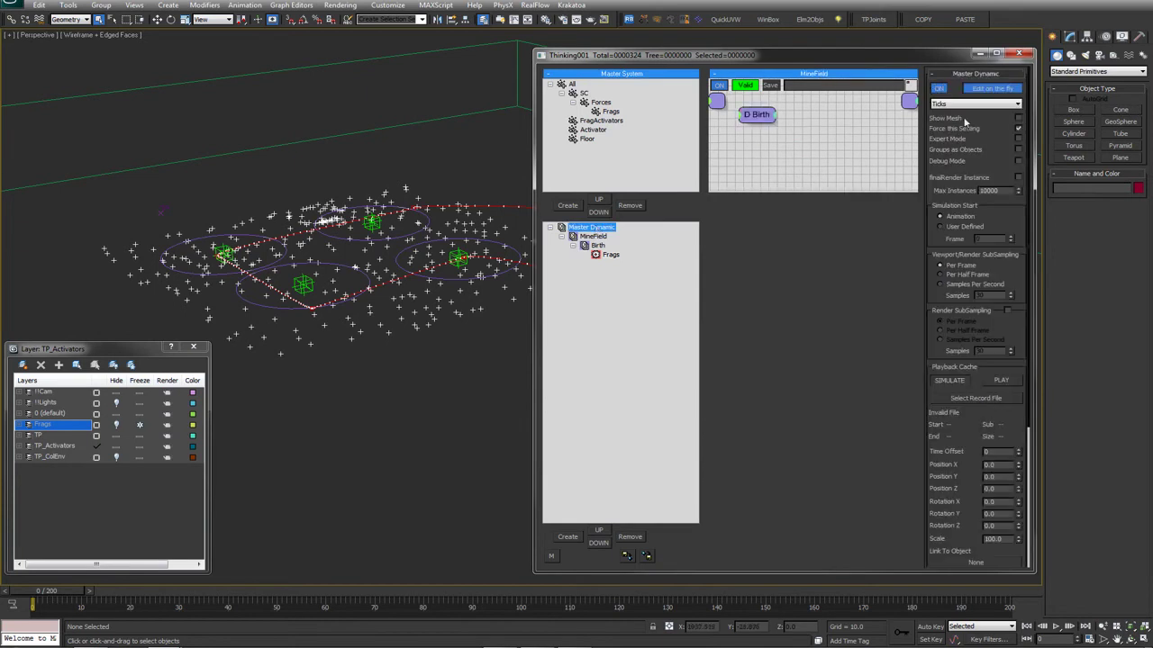
{"action": "left_click", "coordinate": [952, 118]}
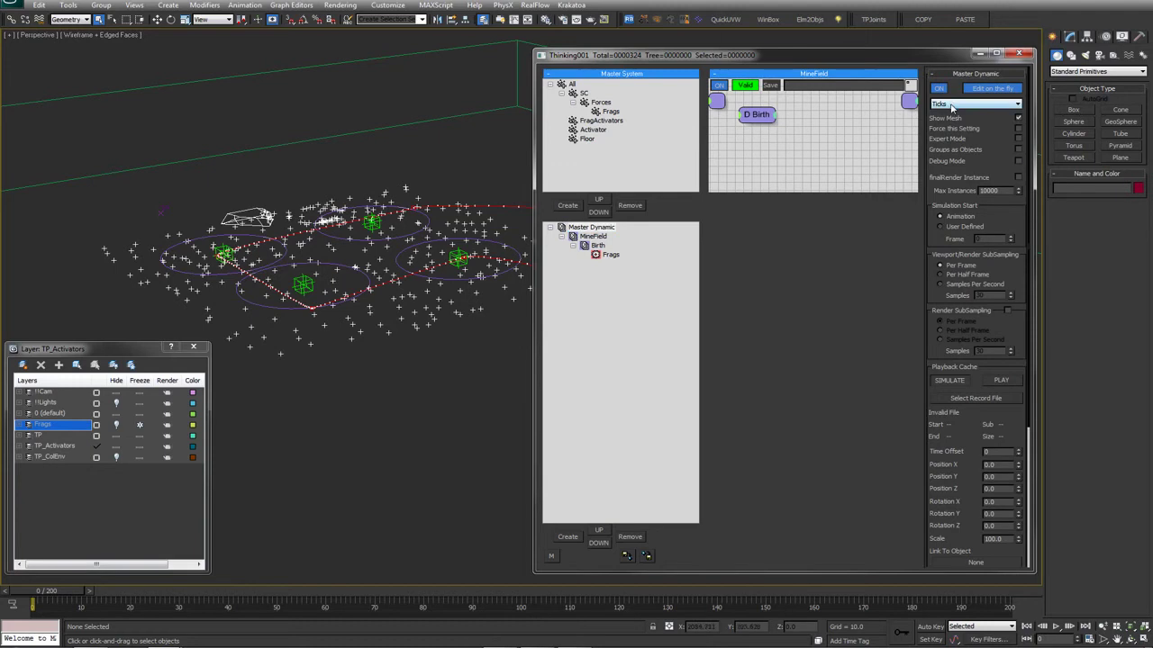
{"action": "left_click", "coordinate": [951, 104]}
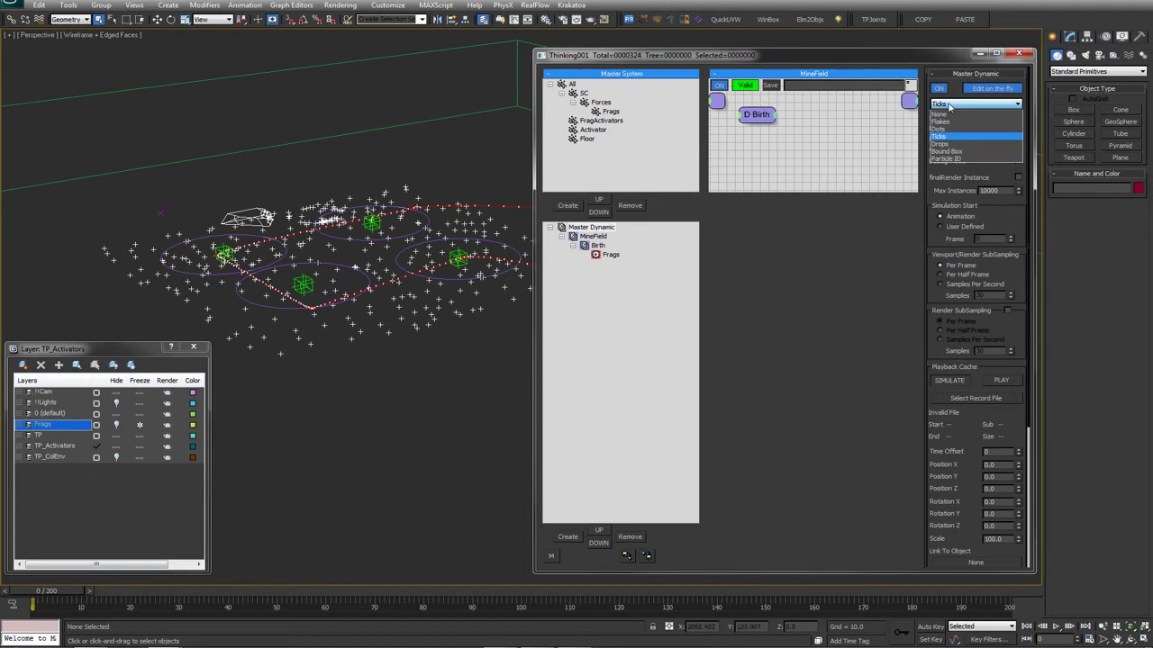
{"action": "left_click", "coordinate": [949, 116]}
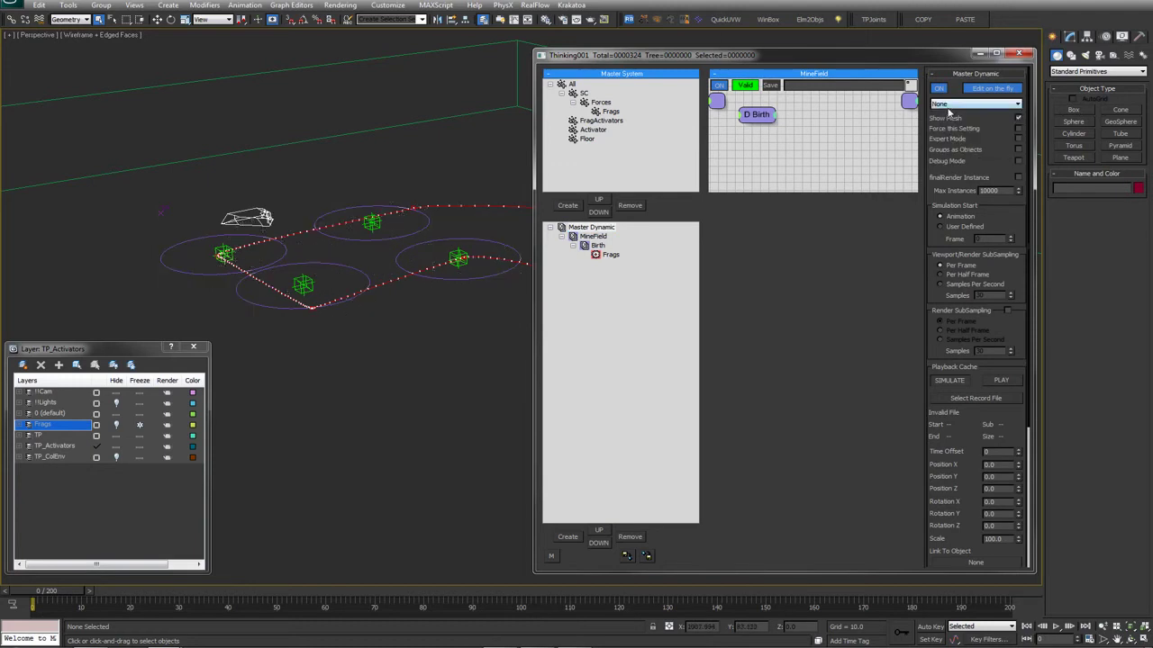
Apply Instance Shape, Object To Particle tracking and the Frags group to all fragments listed in the Frags operator
{"action": "left_click", "coordinate": [948, 107]}
{"action": "left_click", "coordinate": [946, 108]}
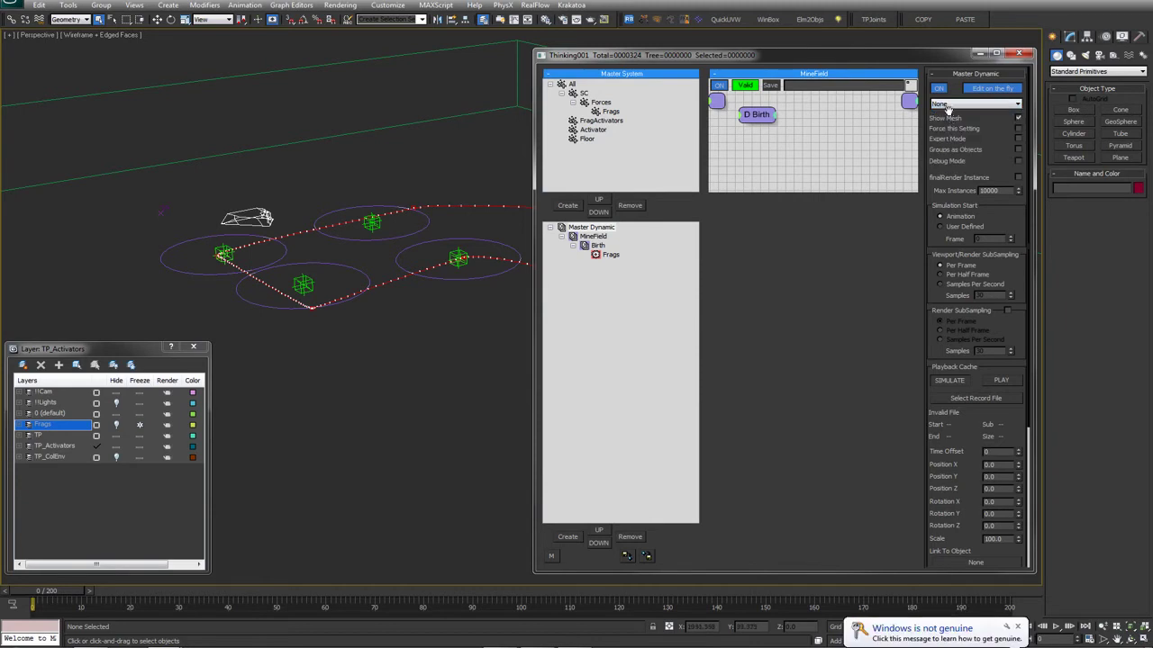
{"action": "left_click", "coordinate": [611, 254]}
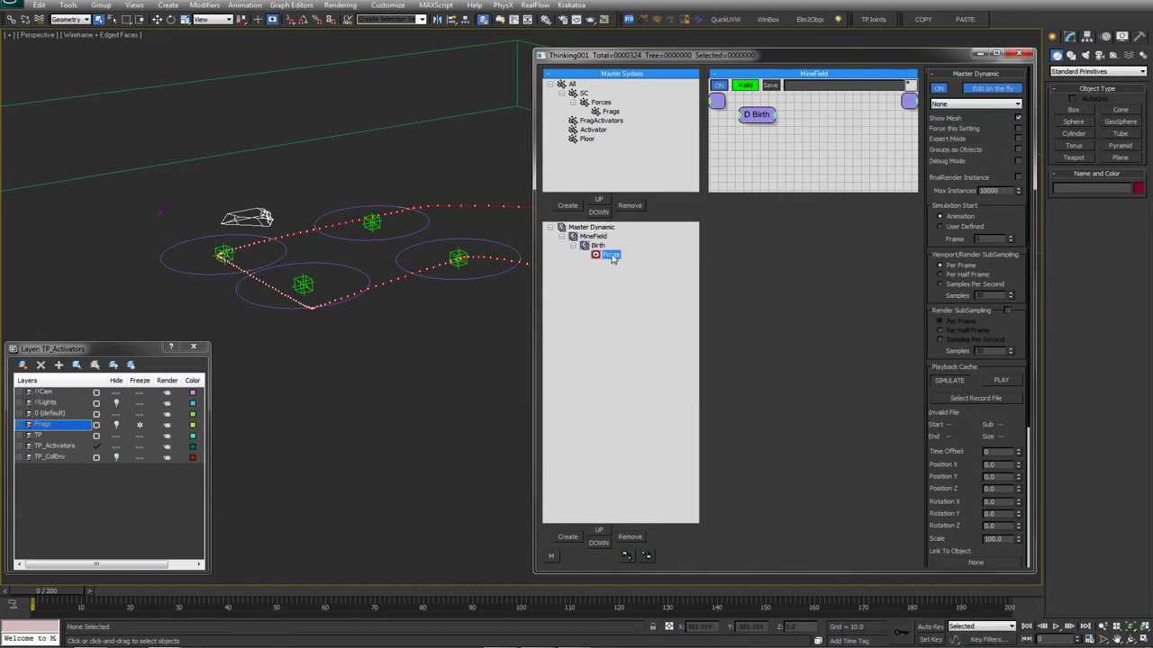
{"action": "left_click", "coordinate": [964, 193]}
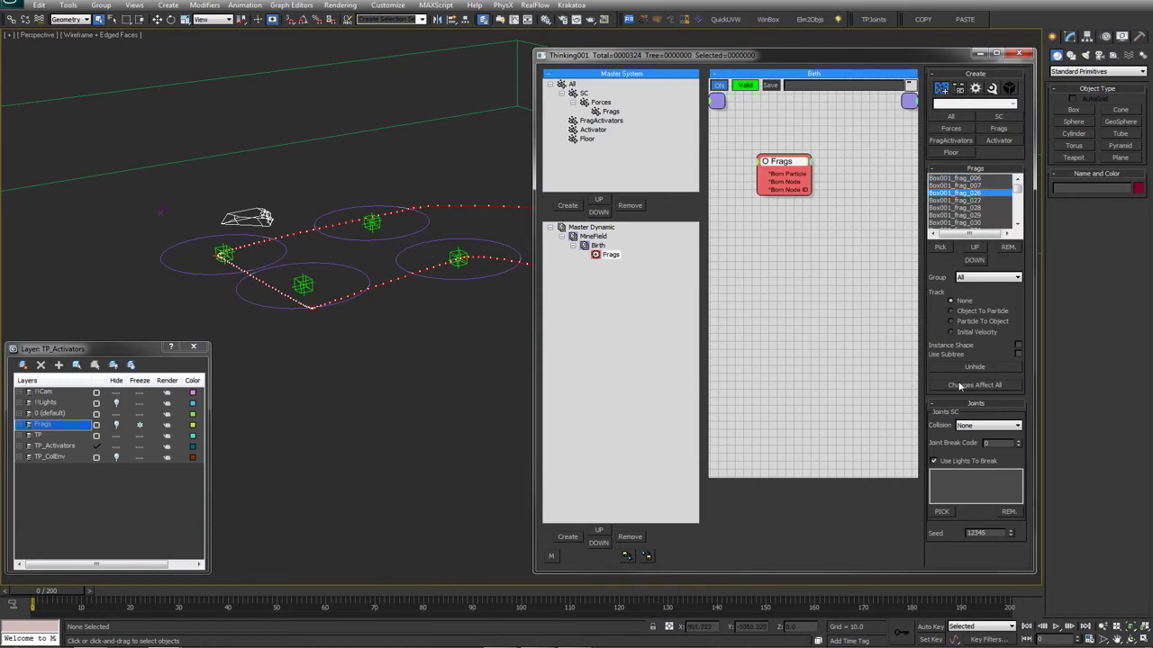
{"action": "left_click", "coordinate": [960, 385]}
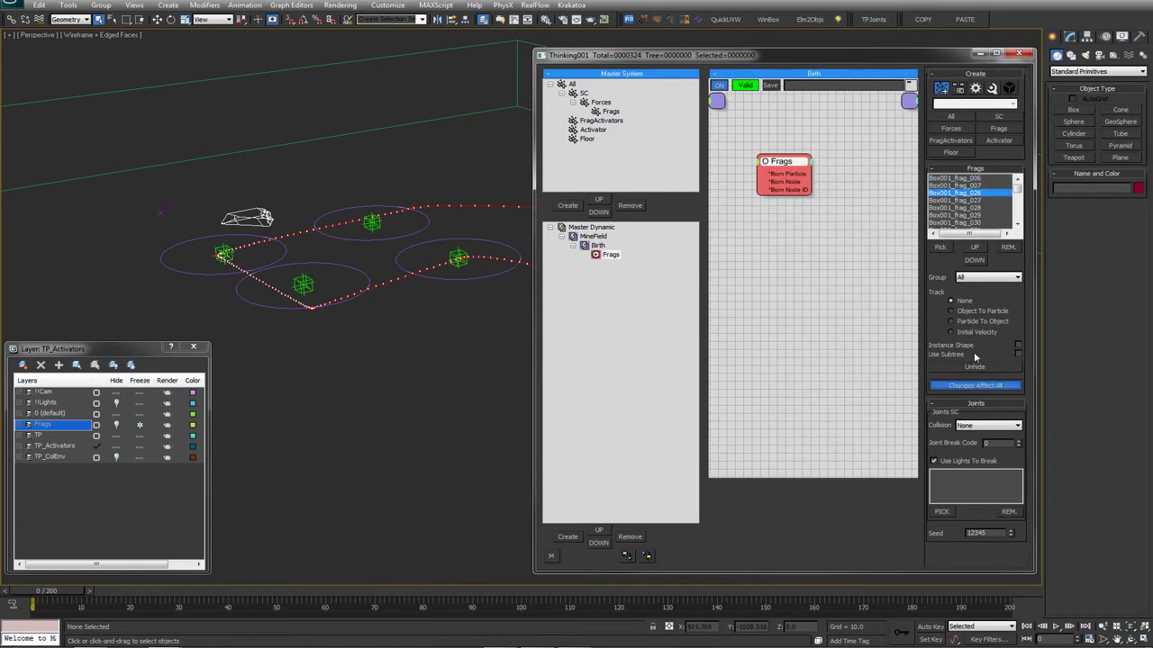
{"action": "left_click", "coordinate": [947, 347]}
{"action": "left_click", "coordinate": [976, 278]}
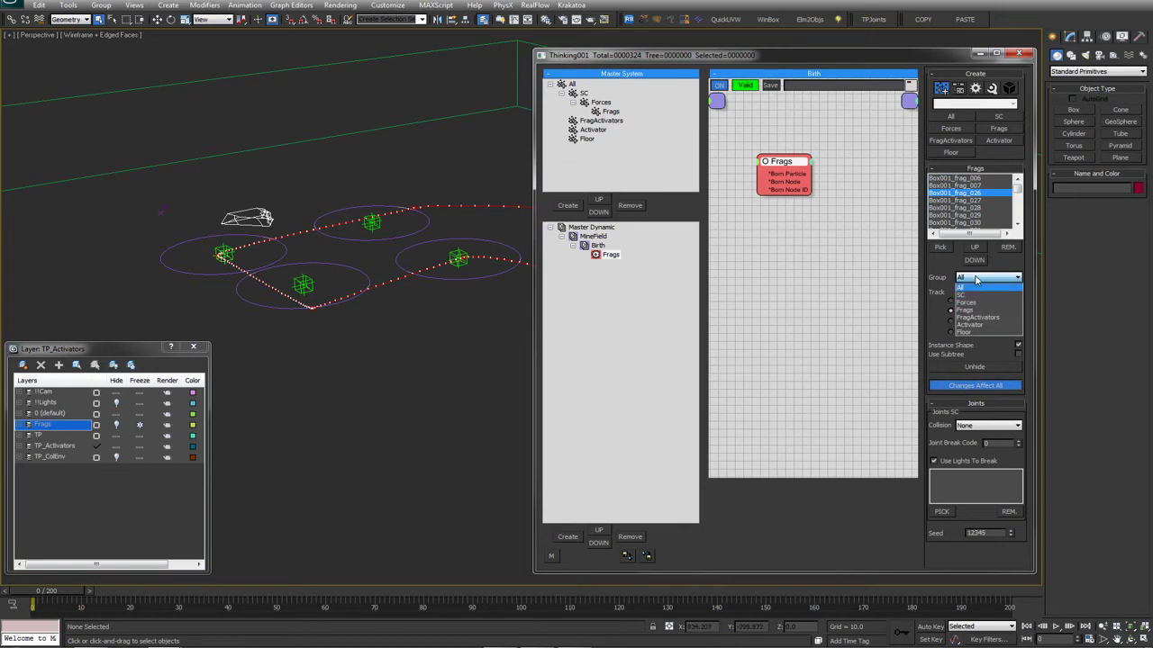
{"action": "left_click", "coordinate": [972, 309]}
{"action": "middle_click_drag", "start_coordinate": [422, 237], "coordinate": [413, 236]}
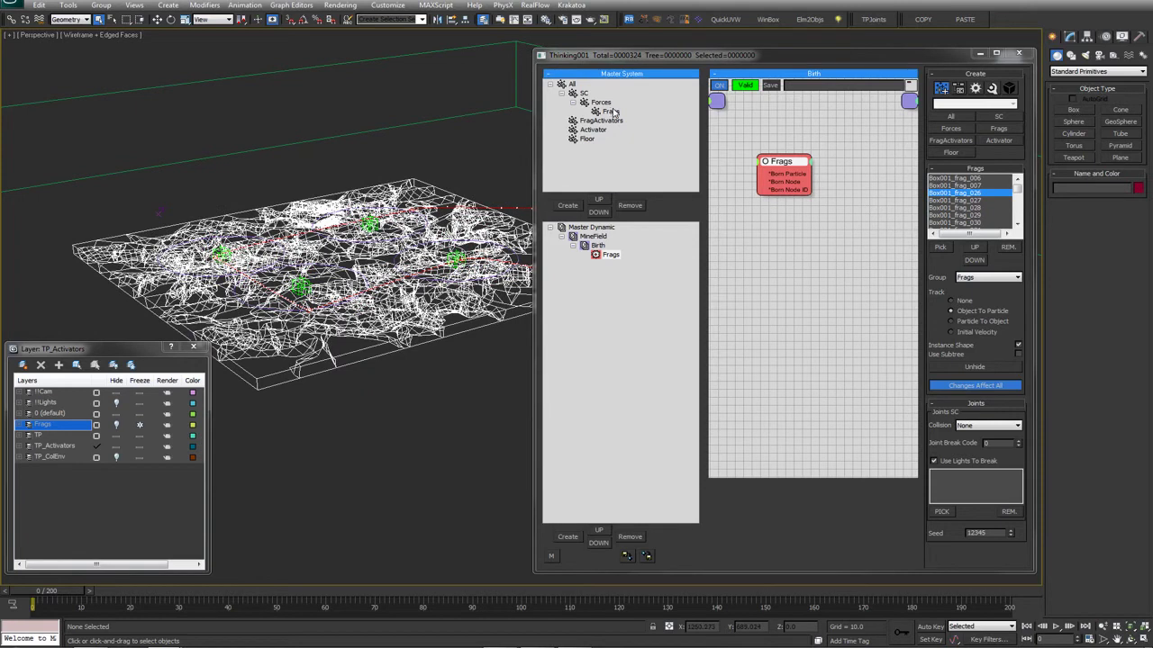
Change the display color of the Frags particle group to light red
{"action": "left_click", "coordinate": [610, 111]}
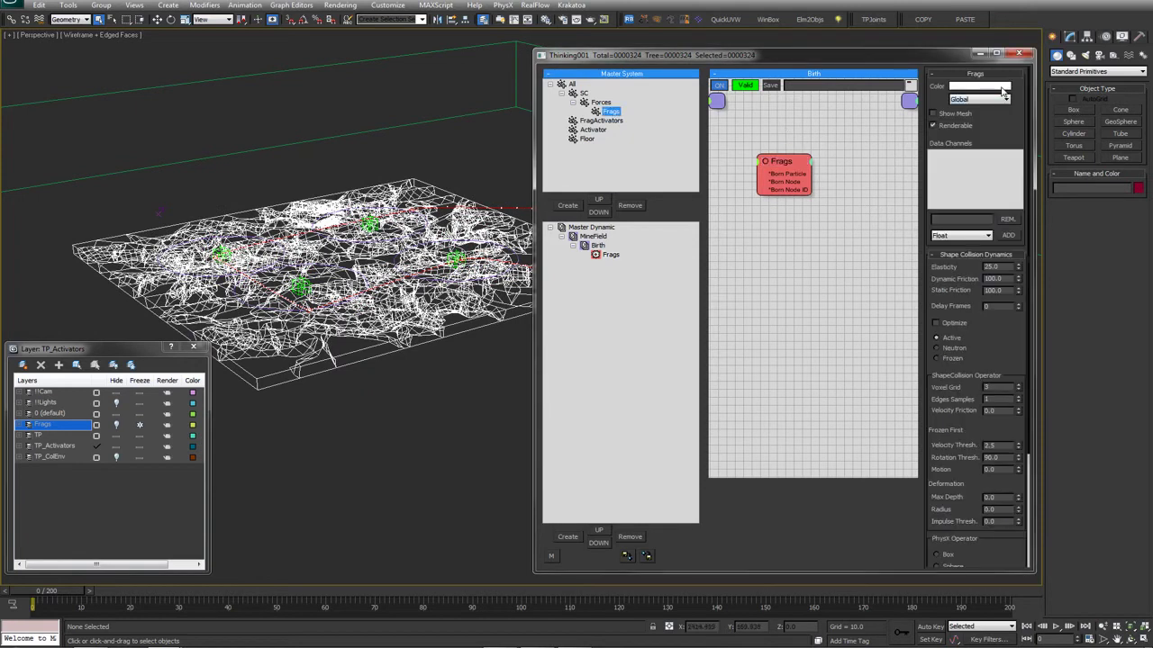
{"action": "left_click", "coordinate": [1001, 87]}
{"action": "left_click_drag", "start_coordinate": [343, 72], "coordinate": [348, 99]}
{"action": "left_click", "coordinate": [438, 154]}
{"action": "middle_click_drag", "start_coordinate": [414, 180], "coordinate": [352, 191], "text": "alt"}
{"action": "left_click", "coordinate": [716, 208]}
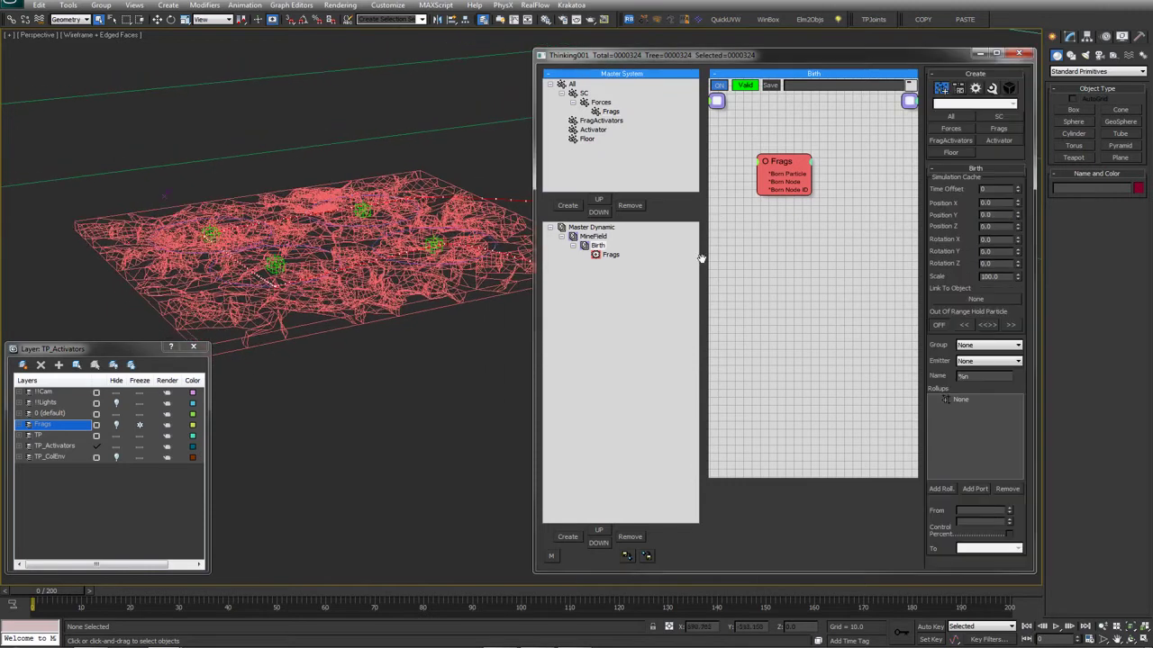
{"action": "left_click", "coordinate": [569, 537]}
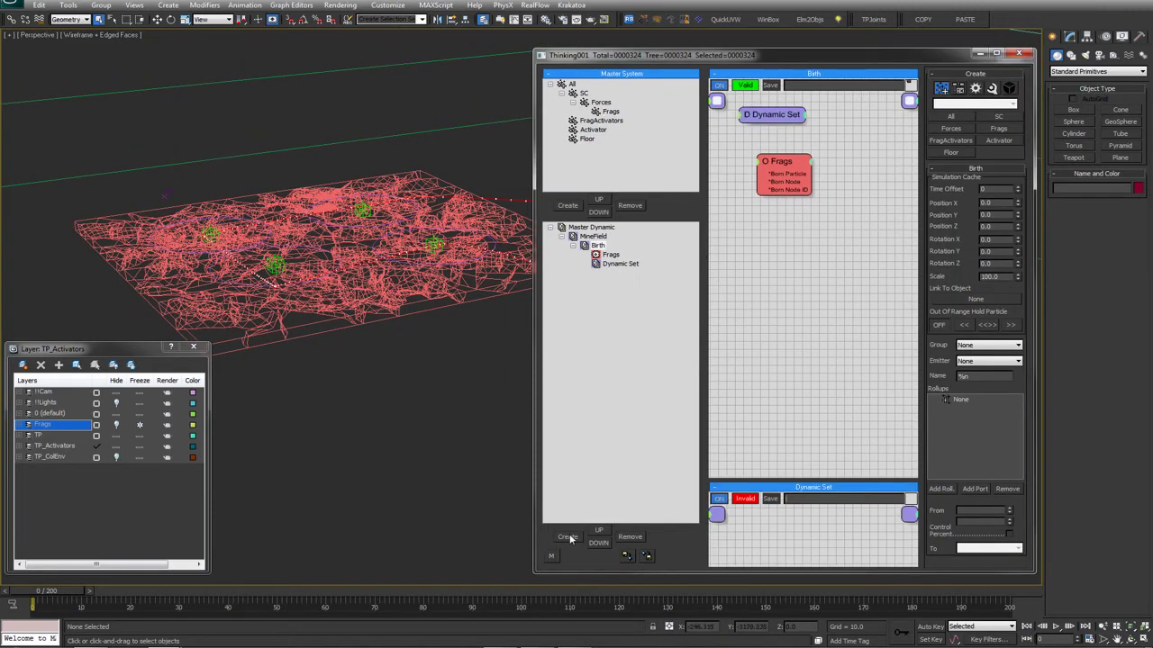
{"action": "left_click", "coordinate": [621, 264]}
{"action": "left_click", "coordinate": [632, 541]}
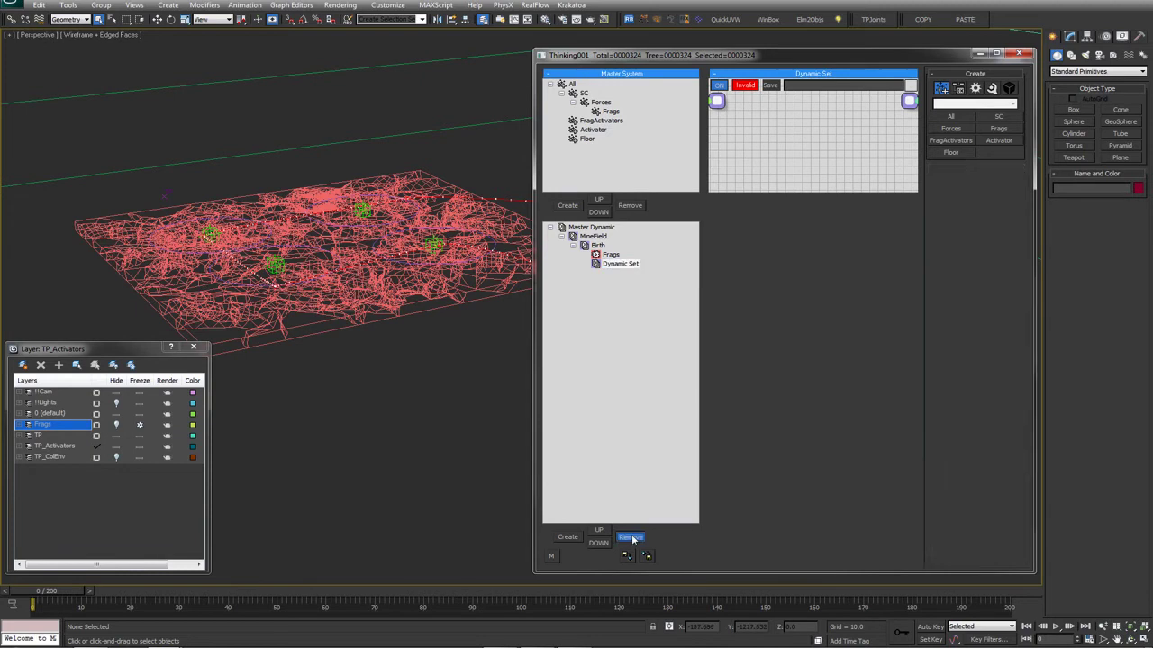
Add an Obj.To Particle operator to the Birth set and name it FragActivators
{"action": "right_click", "coordinate": [759, 235]}
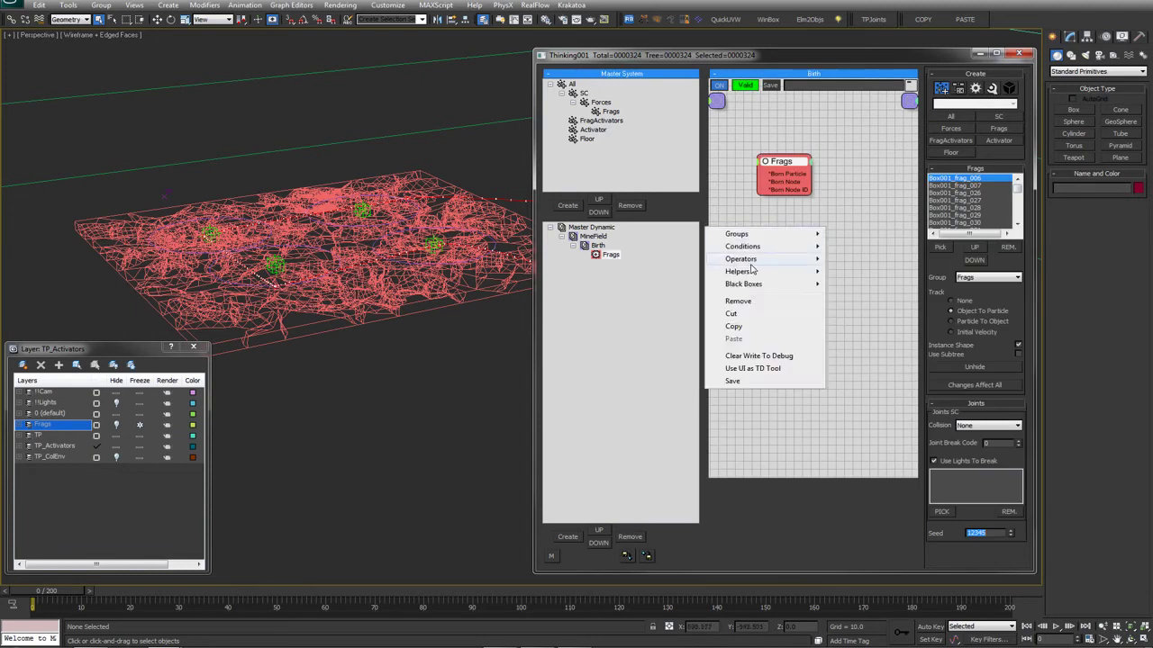
{"action": "mouse_move", "coordinate": [754, 261]}
{"action": "mouse_move", "coordinate": [847, 287]}
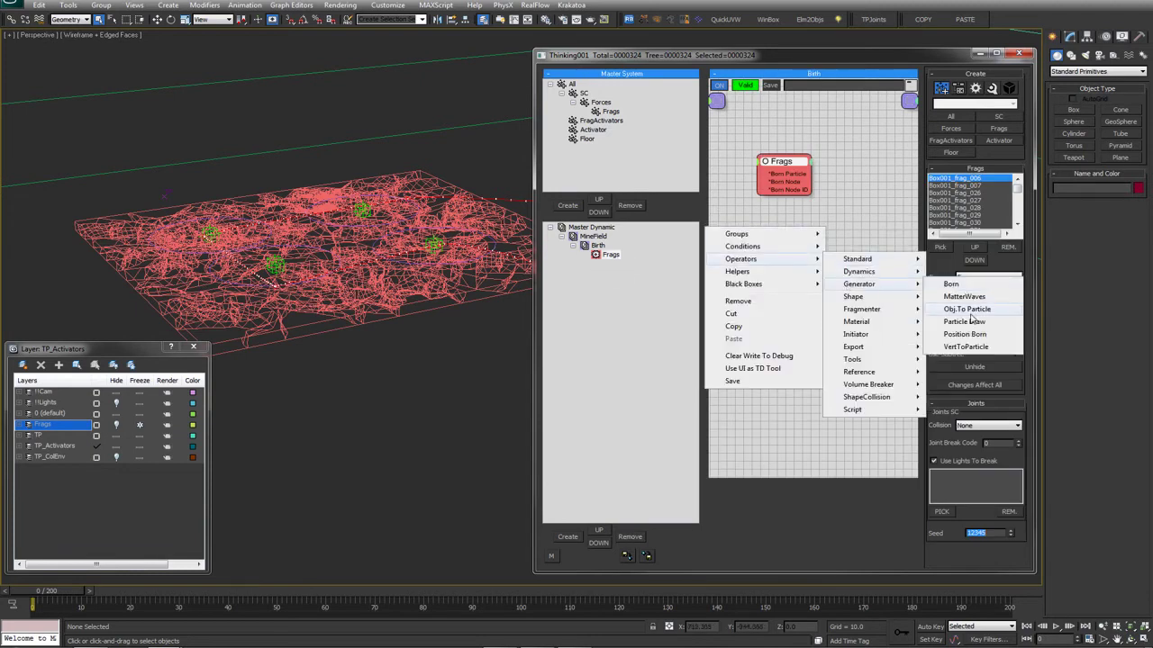
{"action": "left_click", "coordinate": [973, 310]}
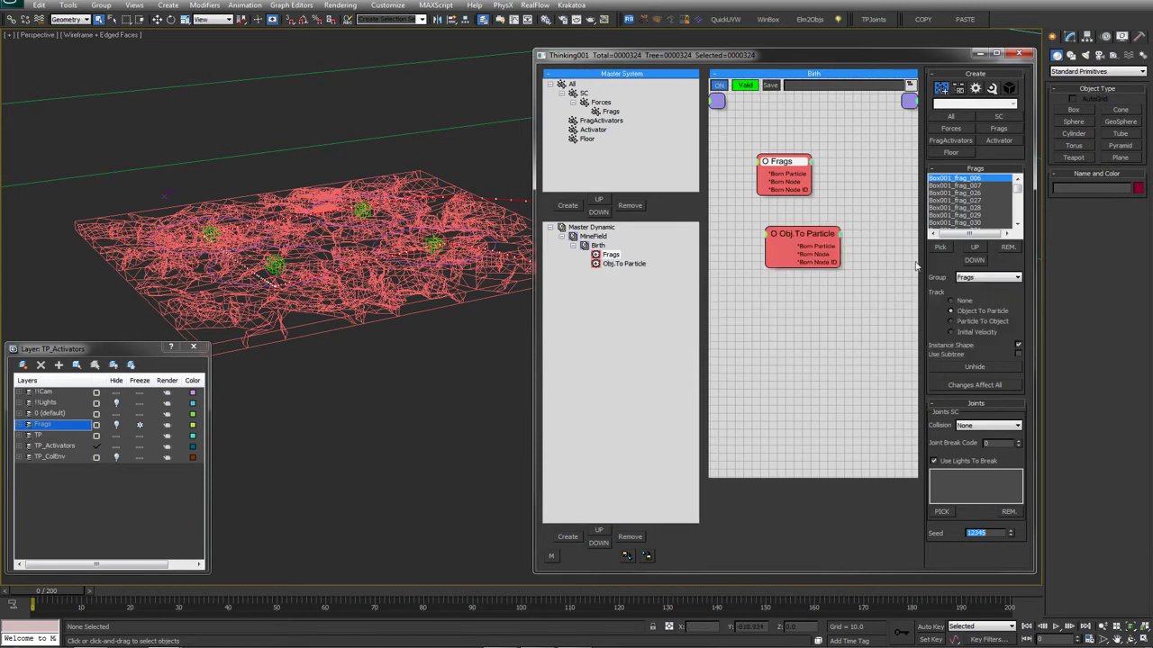
{"action": "left_click", "coordinate": [619, 264]}
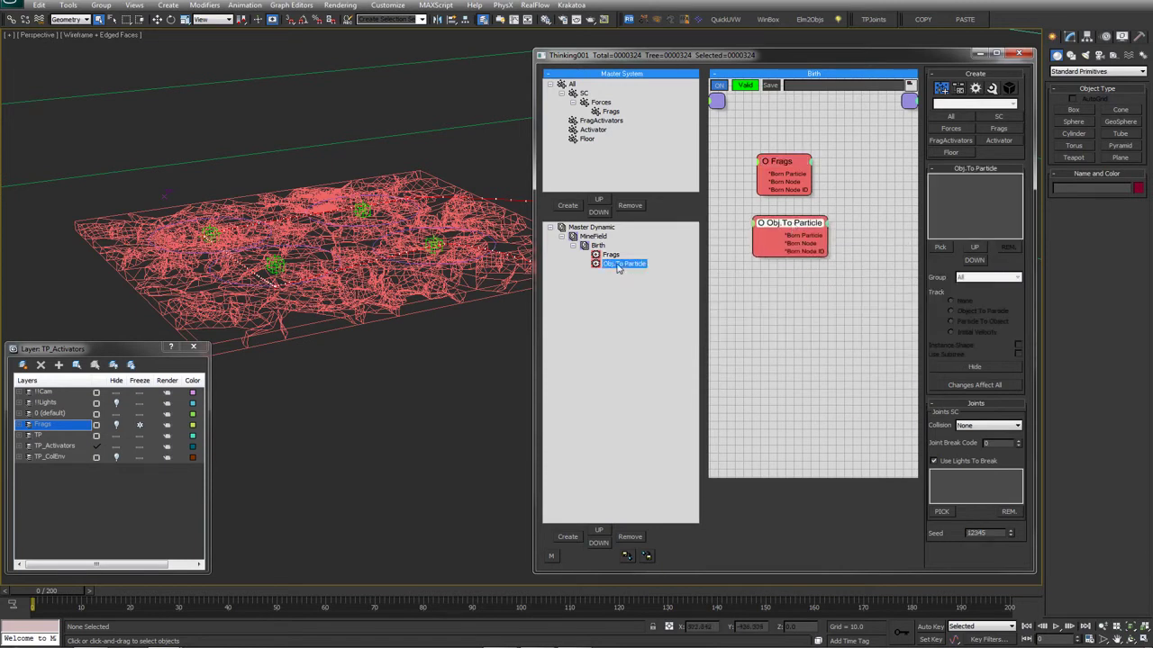
{"action": "left_click", "coordinate": [615, 264]}
{"action": "type", "text": "FragActivators"}
{"action": "key", "text": "Return"}
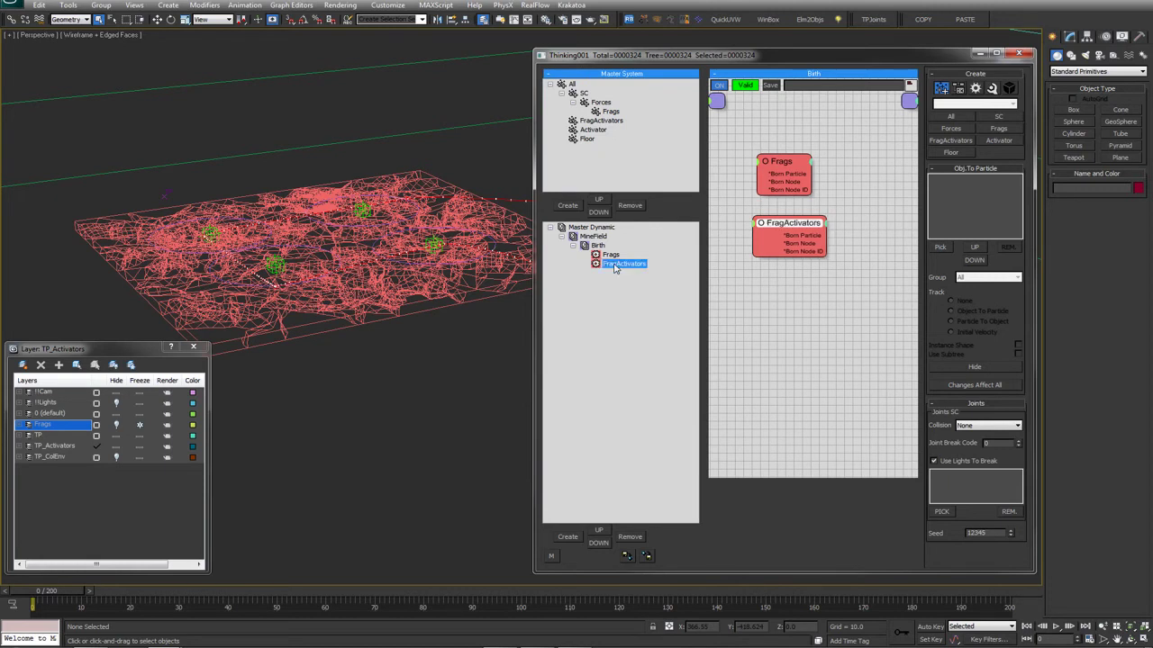
Limit the selection filter to Helpers and select the four point helpers on the slab
{"action": "left_click", "coordinate": [66, 20]}
{"action": "left_click", "coordinate": [61, 78]}
{"action": "middle_click_drag", "start_coordinate": [194, 153], "coordinate": [309, 129], "text": "alt"}
{"action": "left_click_drag", "start_coordinate": [142, 181], "coordinate": [401, 327]}
{"action": "middle_click_drag", "start_coordinate": [403, 328], "coordinate": [432, 317], "text": "alt"}
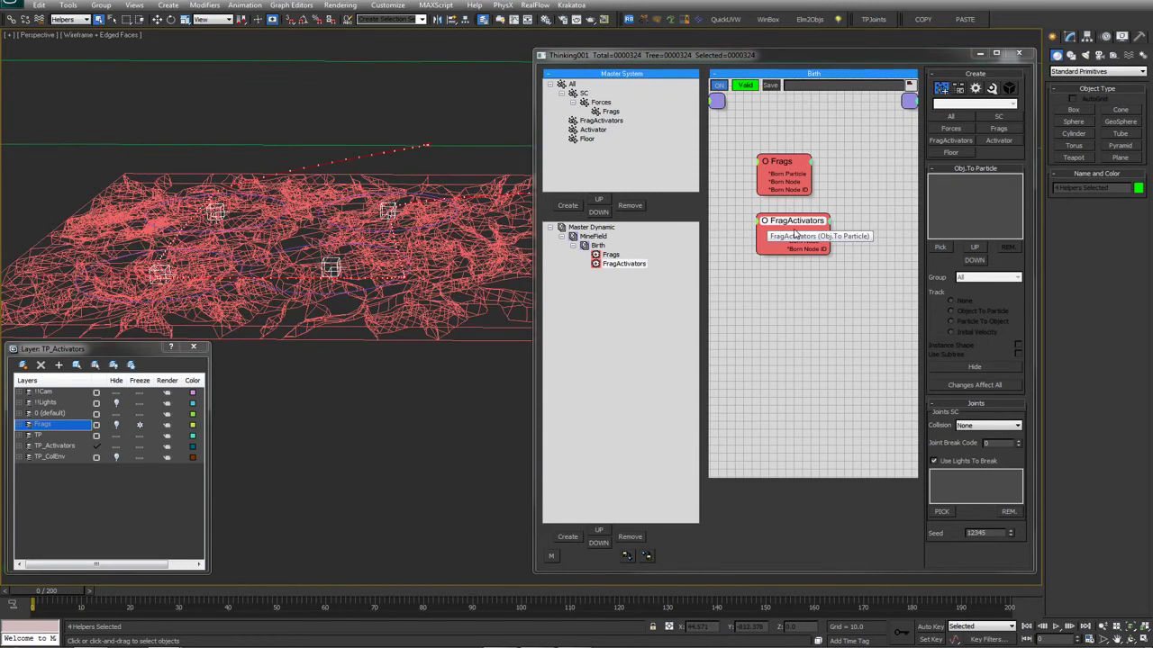
Pick Point008 to Point011 into the FragActivators operator and assign them to the FragActivators group with Object To Particle tracking
{"action": "left_click", "coordinate": [940, 248]}
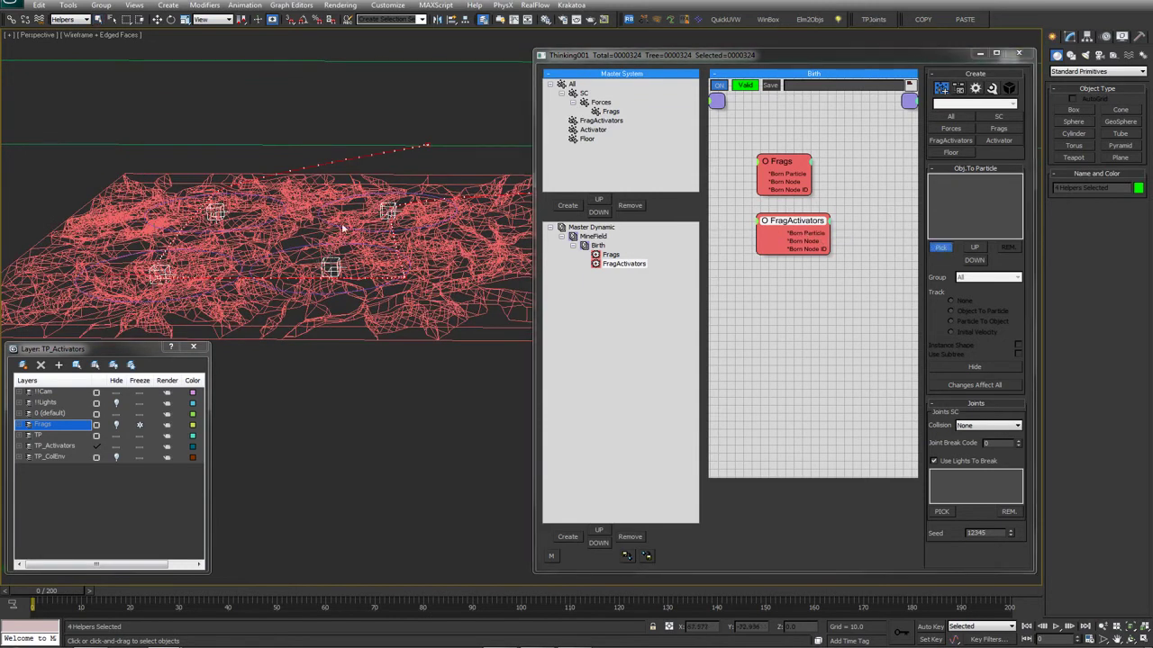
{"action": "key", "text": "h"}
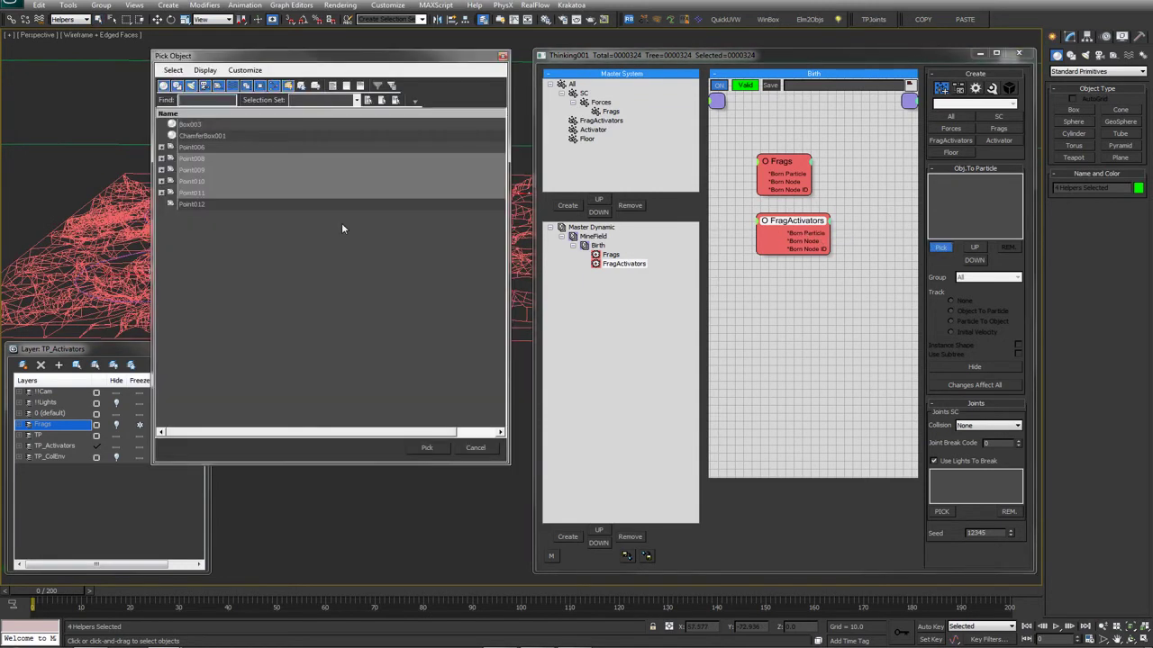
{"action": "key", "text": "Return"}
{"action": "left_click_drag", "start_coordinate": [968, 178], "coordinate": [963, 199]}
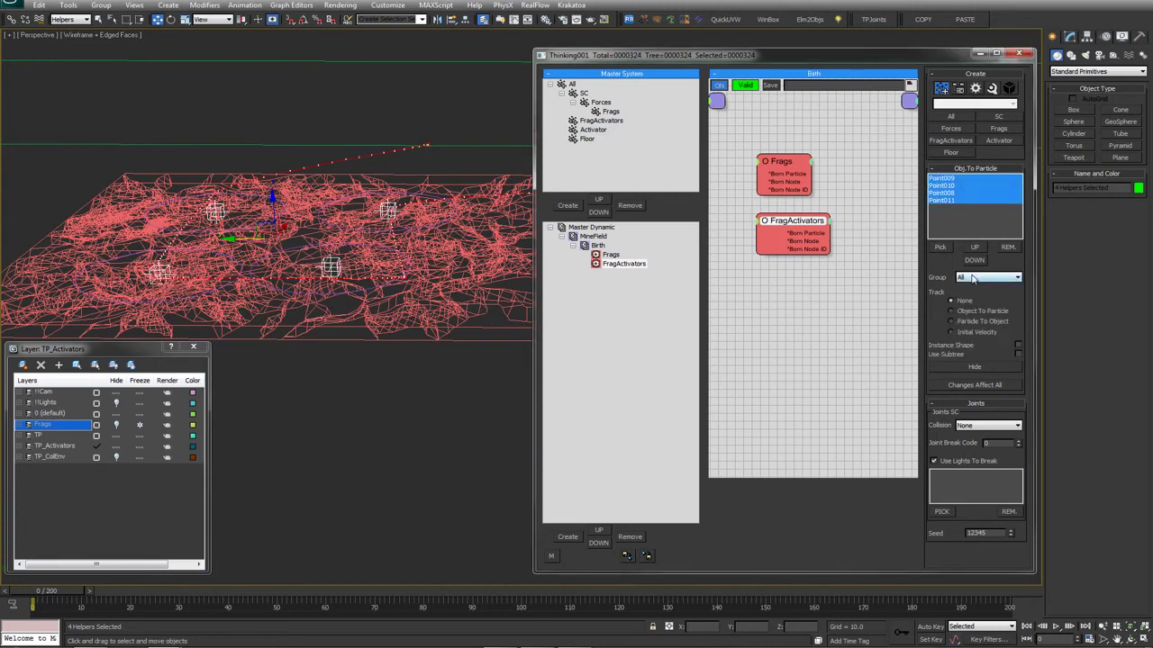
{"action": "left_click", "coordinate": [971, 277]}
{"action": "left_click", "coordinate": [976, 318]}
Move the Point008 helper slightly across the slab, to about X -178, Y -127
{"action": "middle_click_drag", "start_coordinate": [410, 251], "coordinate": [397, 256], "text": "alt"}
{"action": "left_click", "coordinate": [317, 273]}
{"action": "middle_click_drag", "start_coordinate": [317, 275], "coordinate": [308, 257], "text": "alt"}
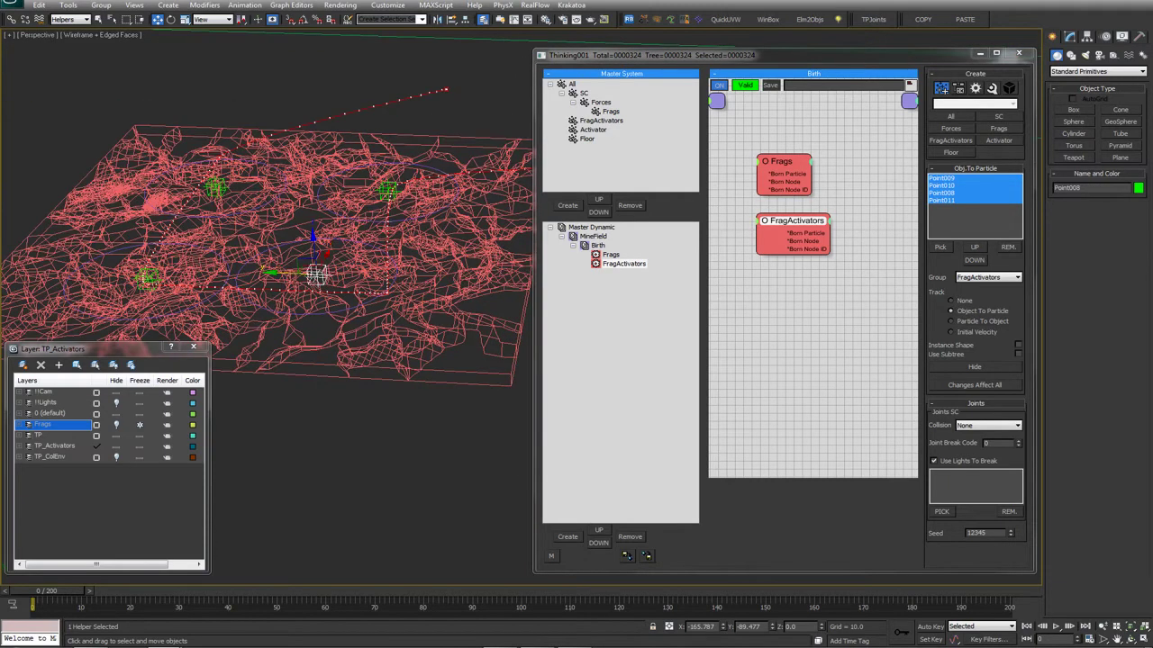
{"action": "left_click_drag", "start_coordinate": [300, 258], "coordinate": [338, 276]}
{"action": "left_click", "coordinate": [787, 221]}
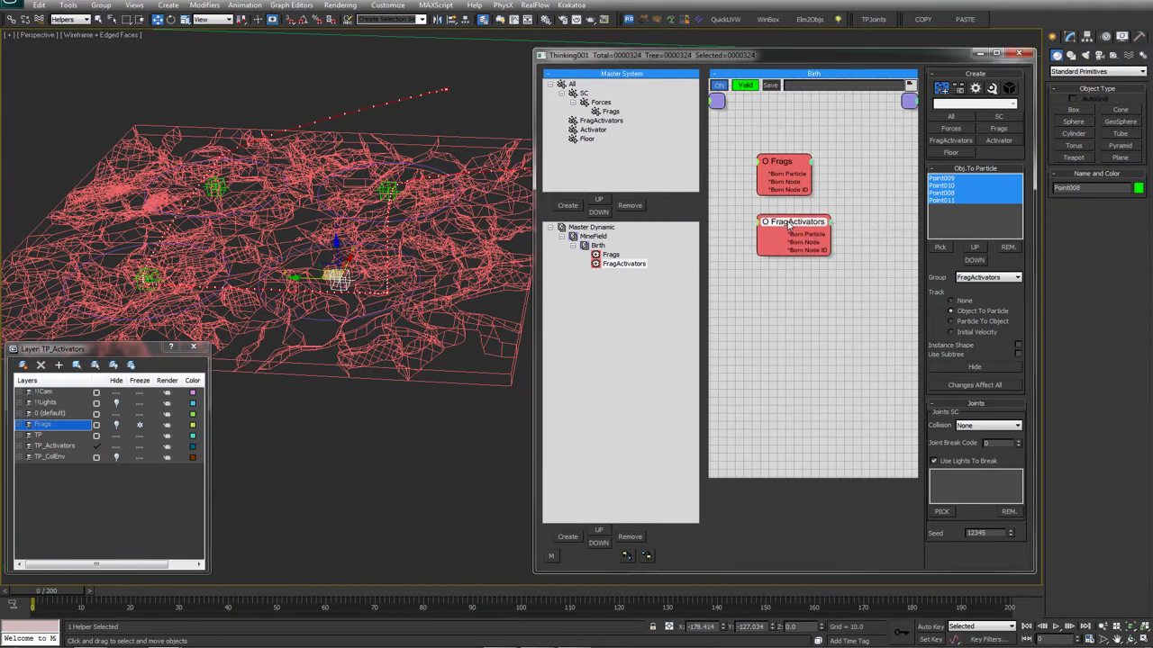
{"action": "middle_click_drag", "start_coordinate": [441, 261], "coordinate": [360, 274], "text": "alt"}
{"action": "key", "text": "q"}
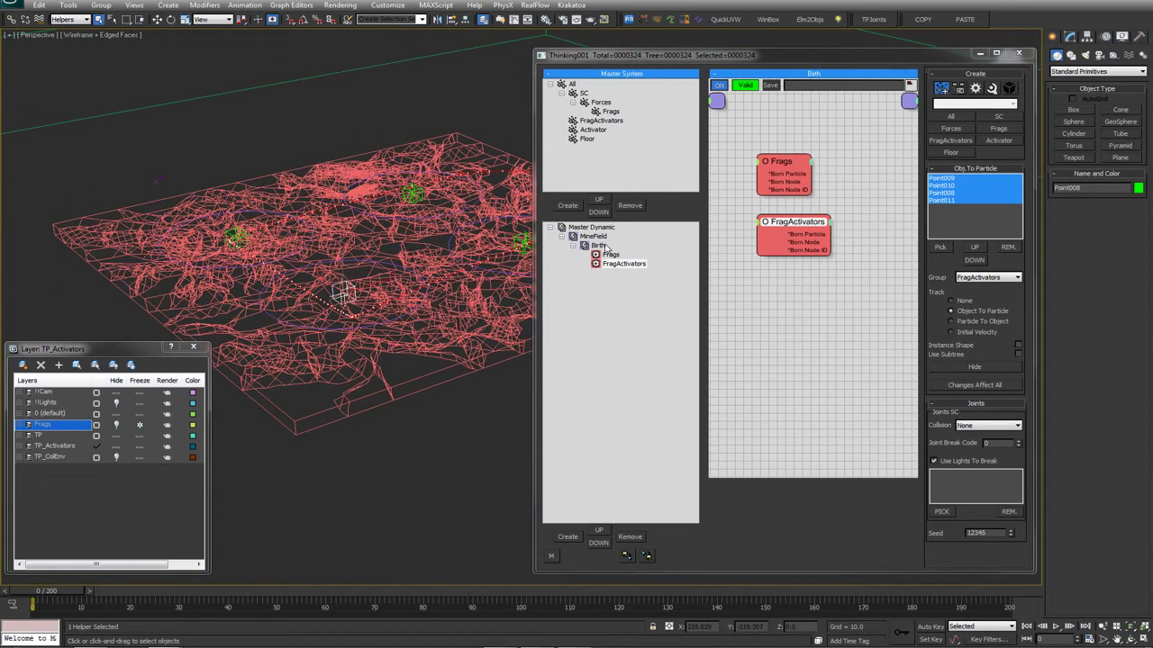
Add another Obj.To Particle operator to the Birth set and name it Activator
{"action": "left_click", "coordinate": [601, 245]}
{"action": "right_click", "coordinate": [779, 276]}
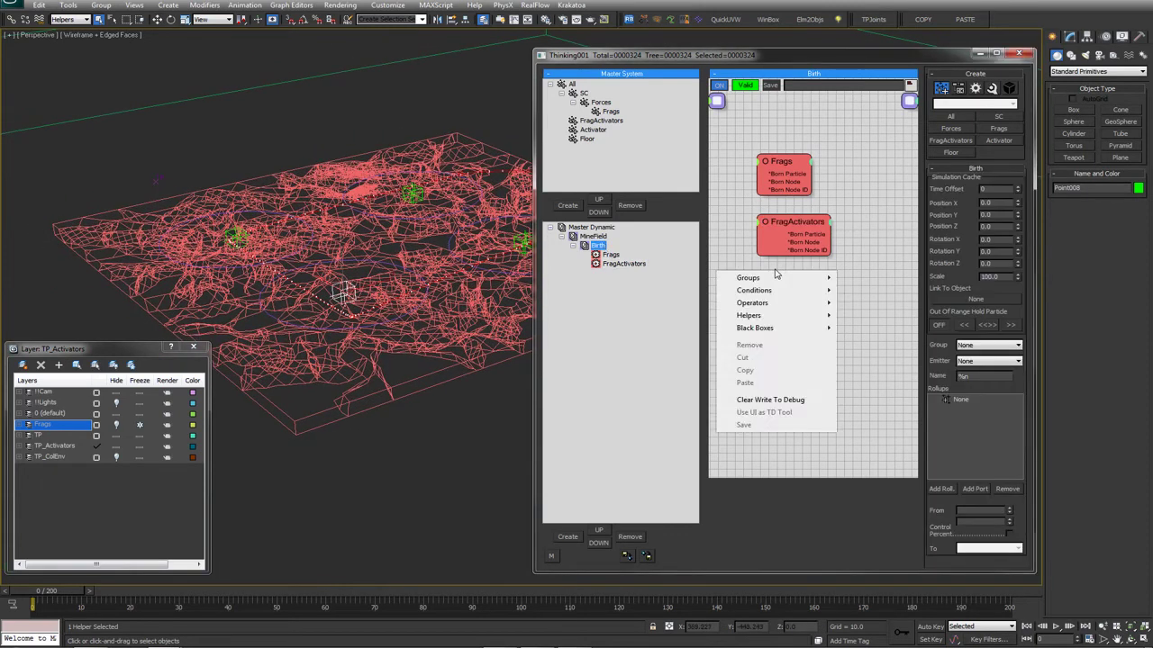
{"action": "mouse_move", "coordinate": [767, 304]}
{"action": "mouse_move", "coordinate": [872, 329]}
{"action": "left_click", "coordinate": [995, 356]}
{"action": "left_click_drag", "start_coordinate": [815, 280], "coordinate": [799, 280]}
{"action": "double_click", "coordinate": [632, 275]}
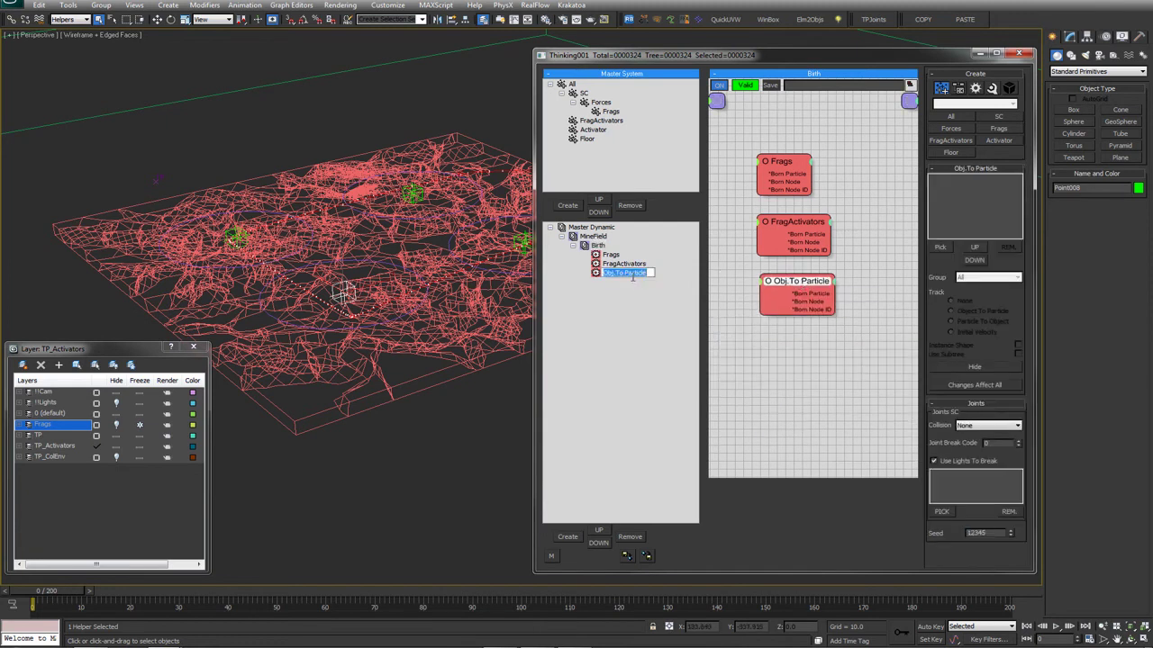
{"action": "type", "text": "Activa"}
{"action": "key", "text": "Return"}
Pick the Point012 helper beside the slab into the Activator operator and assign it to the Activator group with Object To Particle tracking
{"action": "middle_click_drag", "start_coordinate": [371, 301], "coordinate": [179, 287]}
{"action": "middle_click_drag", "start_coordinate": [446, 337], "coordinate": [362, 319]}
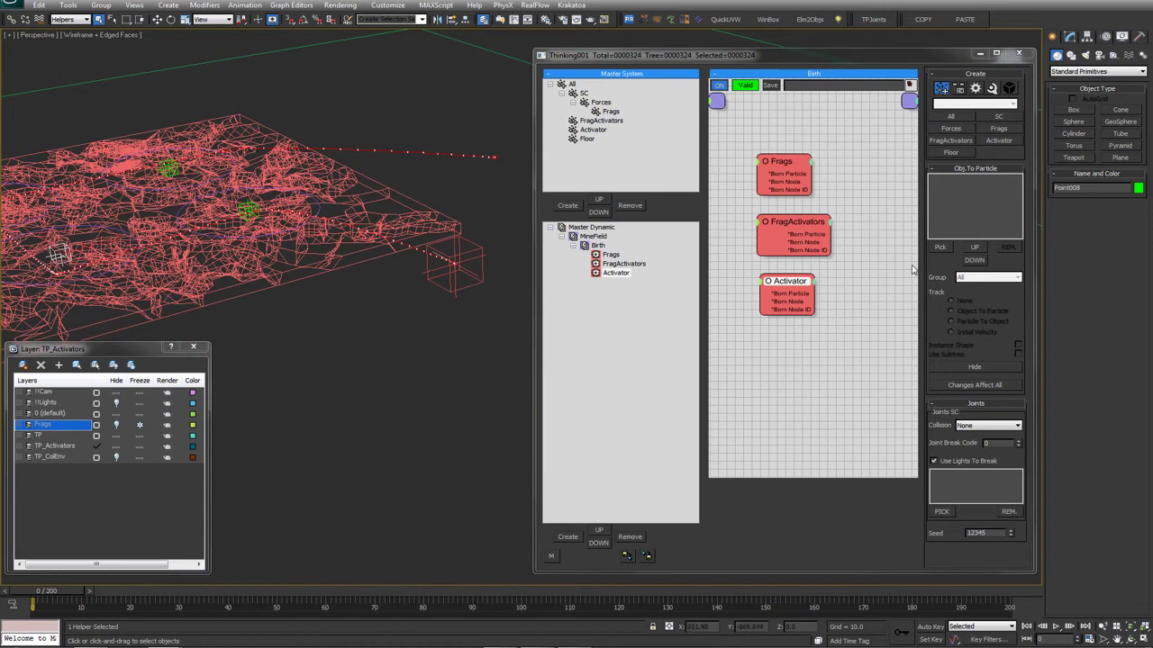
{"action": "left_click", "coordinate": [940, 248]}
{"action": "left_click", "coordinate": [474, 249]}
{"action": "middle_click_drag", "start_coordinate": [474, 249], "coordinate": [485, 253], "text": "alt"}
{"action": "left_click", "coordinate": [977, 178]}
{"action": "left_click", "coordinate": [982, 277]}
{"action": "left_click", "coordinate": [966, 331]}
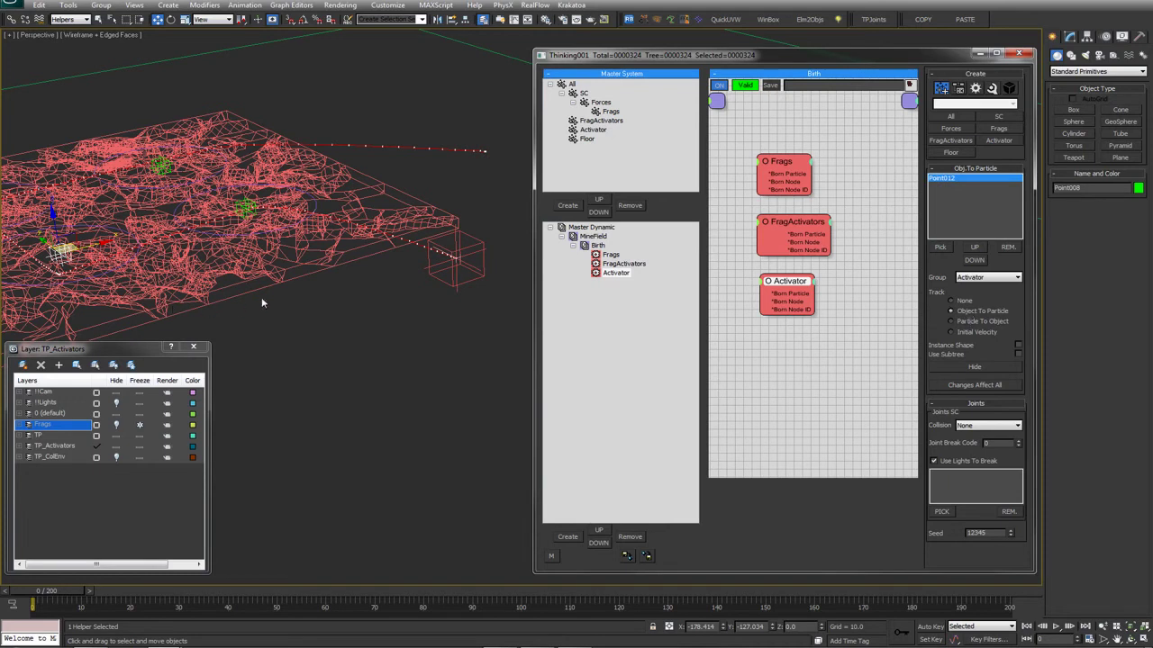
Select the Point012 box helper at the end of the dotted path in the viewport
{"action": "middle_click_drag", "start_coordinate": [262, 303], "coordinate": [391, 279]}
{"action": "scroll", "coordinate": [402, 281], "scroll_direction": "down", "scroll_amount": 3}
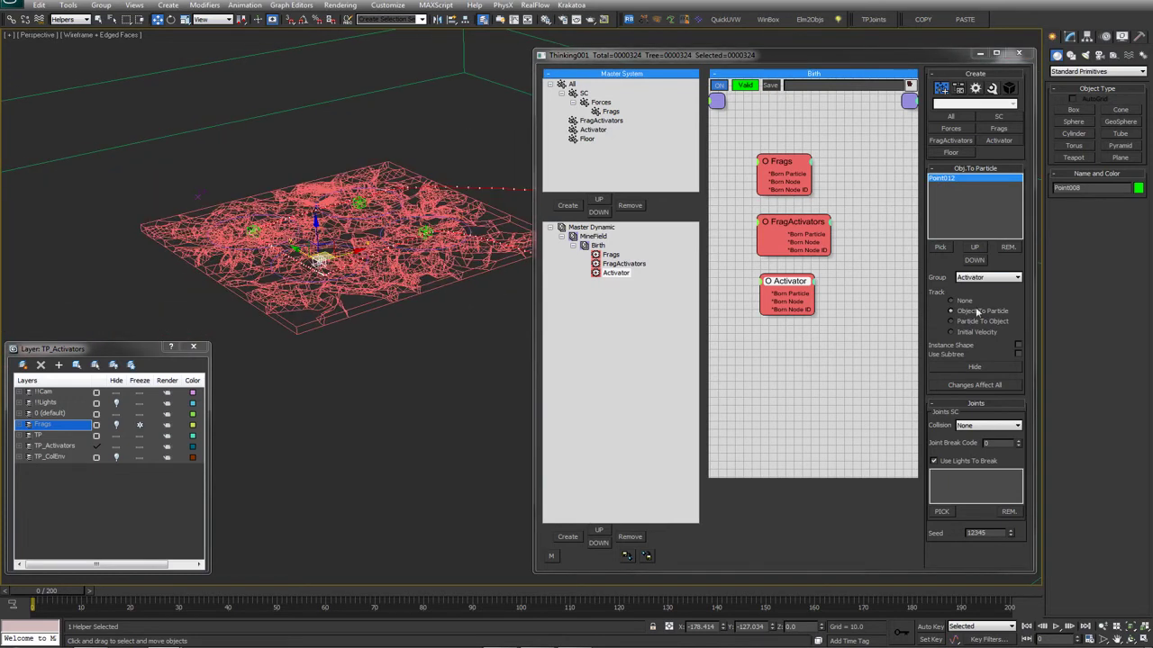
{"action": "scroll", "coordinate": [350, 290], "scroll_direction": "up", "scroll_amount": 3}
{"action": "left_click", "coordinate": [505, 258]}
{"action": "middle_click_drag", "start_coordinate": [507, 258], "coordinate": [449, 277]}
{"action": "key", "text": "q"}
Switch the Activator operator's tracking to None and back to Object To Particle
{"action": "left_click", "coordinate": [959, 303]}
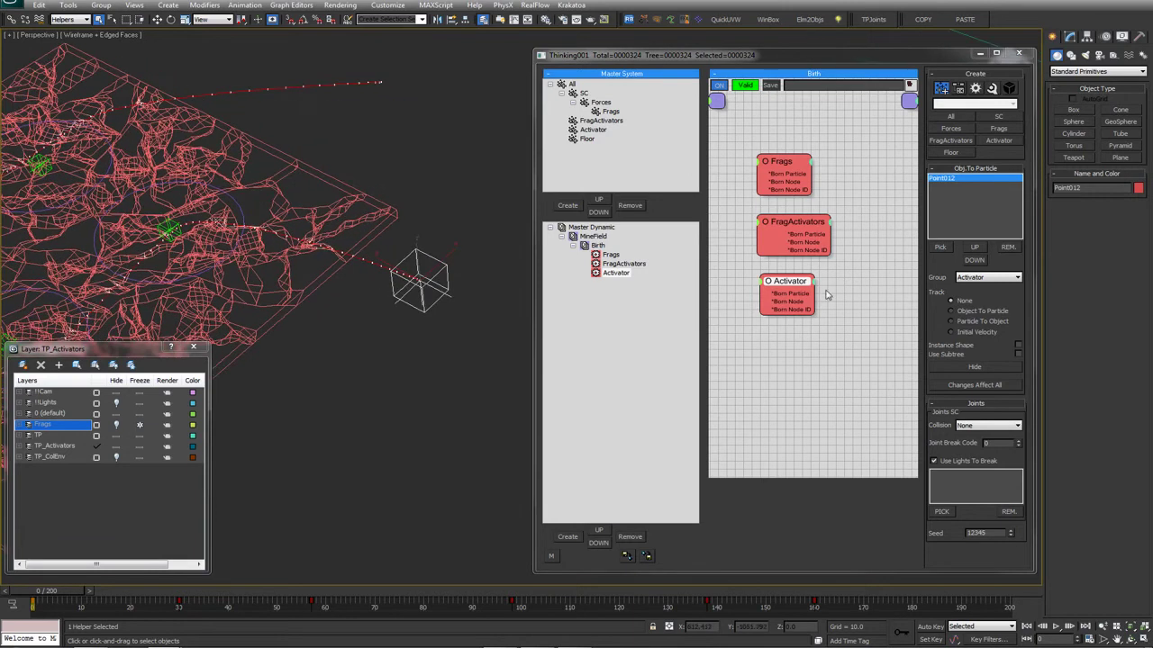
{"action": "left_click_drag", "start_coordinate": [805, 286], "coordinate": [808, 282]}
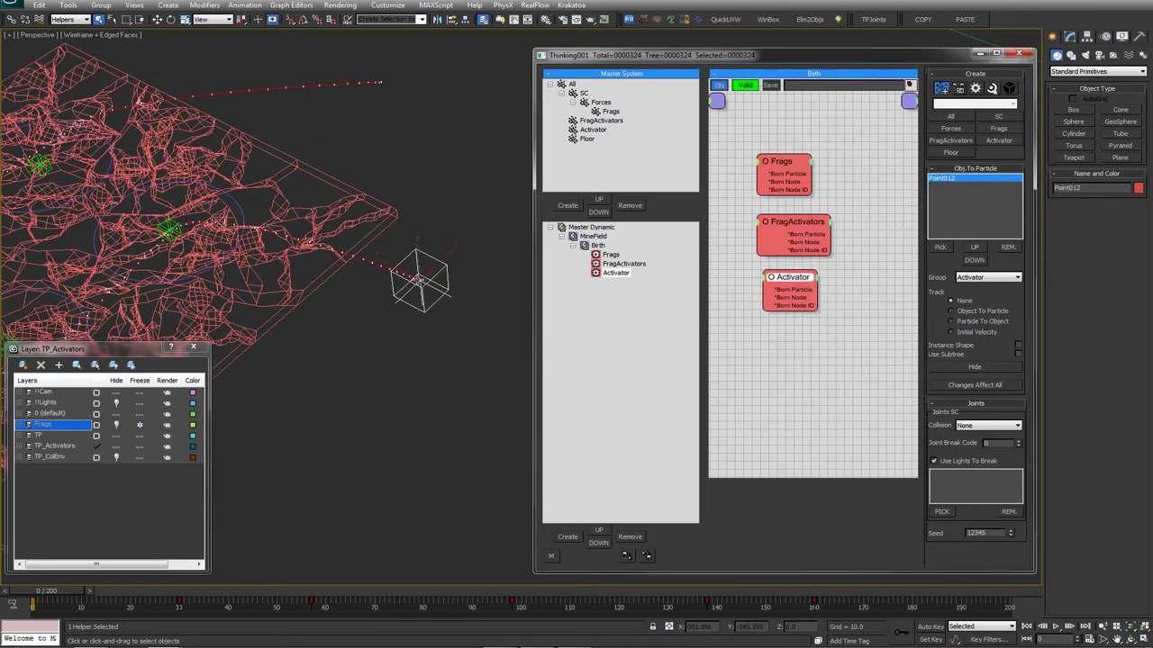
{"action": "middle_click_drag", "start_coordinate": [503, 250], "coordinate": [333, 249], "text": "alt"}
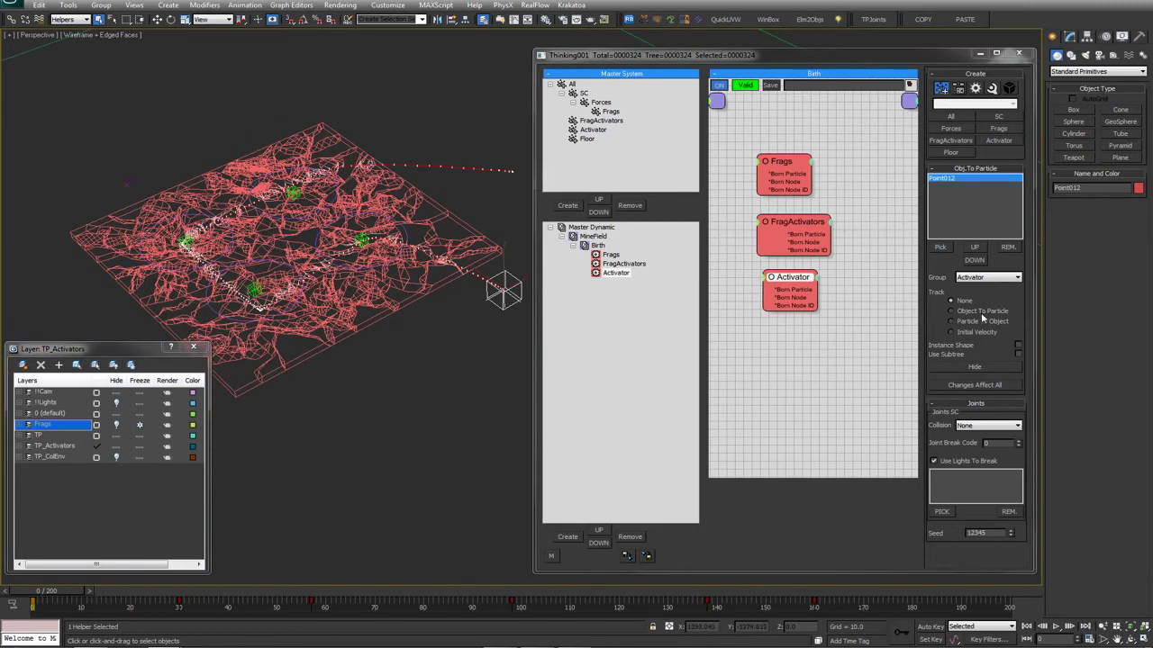
{"action": "middle_click_drag", "start_coordinate": [461, 303], "coordinate": [472, 10], "text": "alt"}
{"action": "scroll", "coordinate": [429, 236], "scroll_direction": "up", "scroll_amount": 4}
{"action": "middle_click_drag", "start_coordinate": [429, 236], "coordinate": [515, 218]}
{"action": "middle_click_drag", "start_coordinate": [427, 257], "coordinate": [432, 249], "text": "alt"}
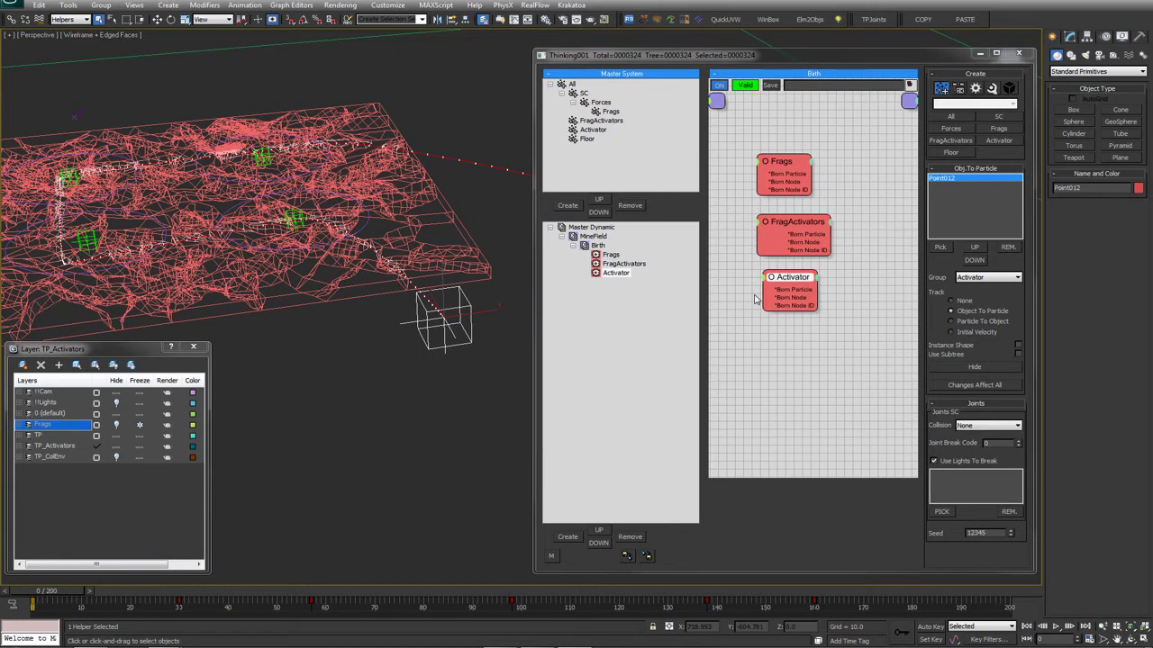
Add a fourth Obj.To Particle operator to the Birth set and name it Floor
{"action": "left_click", "coordinate": [761, 339]}
{"action": "right_click", "coordinate": [761, 340]}
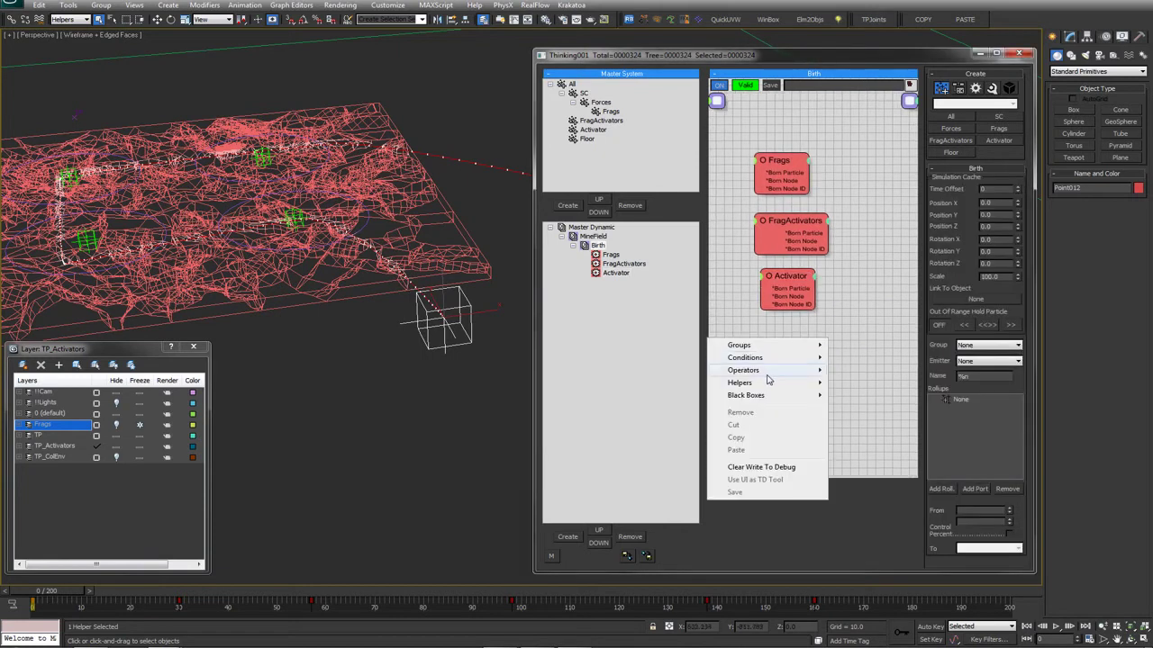
{"action": "mouse_move", "coordinate": [748, 370]}
{"action": "mouse_move", "coordinate": [861, 396]}
{"action": "left_click", "coordinate": [969, 420]}
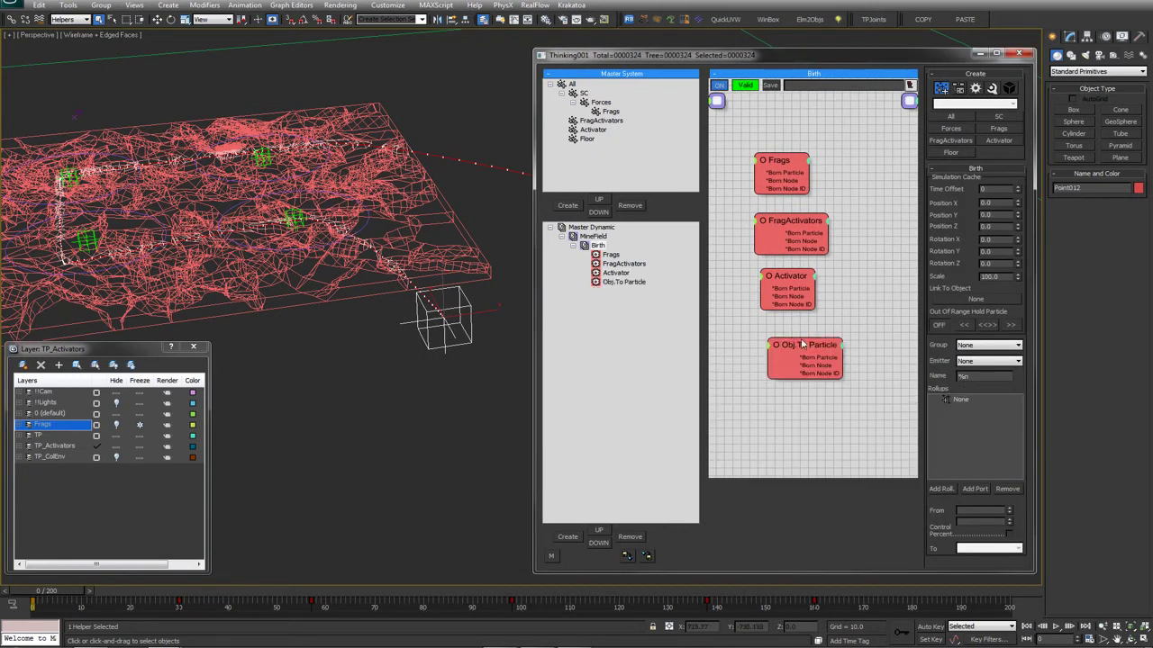
{"action": "double_click", "coordinate": [630, 282]}
{"action": "type", "text": "Floor"}
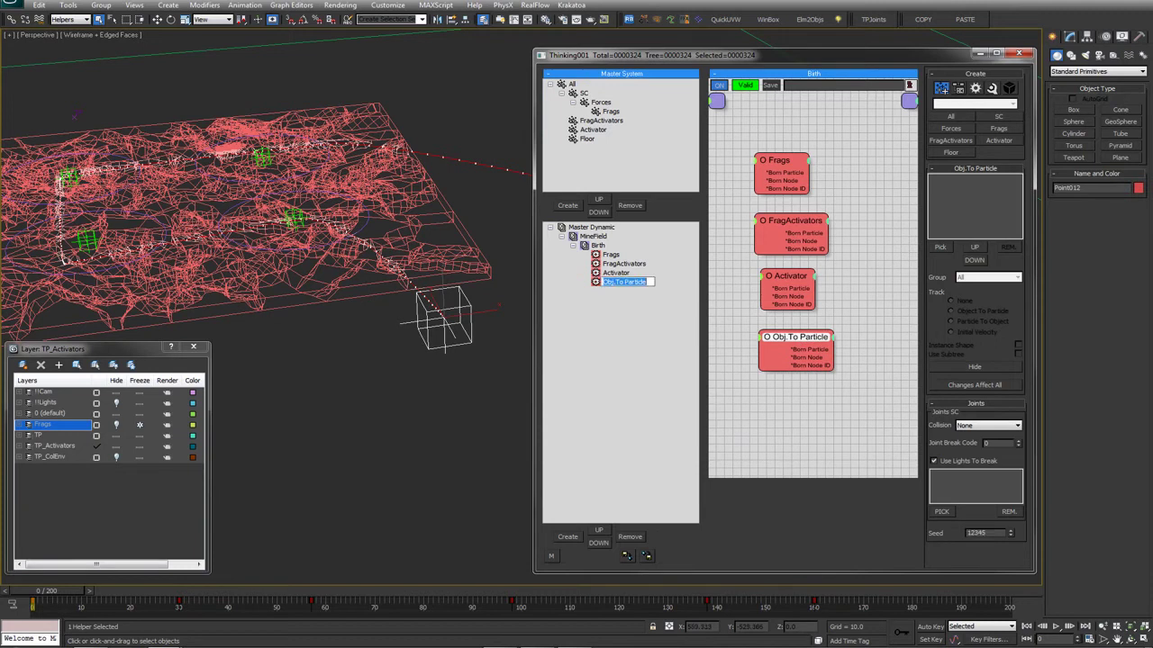
{"action": "key", "text": "Return"}
Pick the large floor box, Box003, into the Floor operator, with the selection filter set to All
{"action": "left_click", "coordinate": [941, 248]}
{"action": "middle_click_drag", "start_coordinate": [223, 39], "coordinate": [361, 238]}
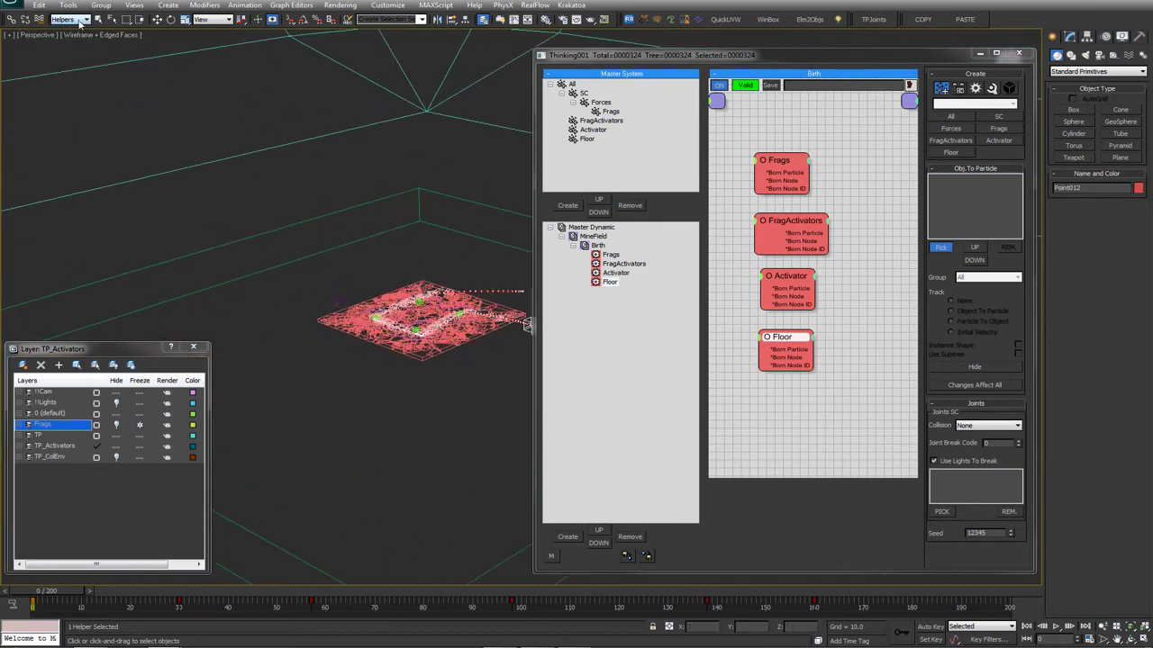
{"action": "left_click", "coordinate": [68, 19]}
{"action": "left_click", "coordinate": [360, 203]}
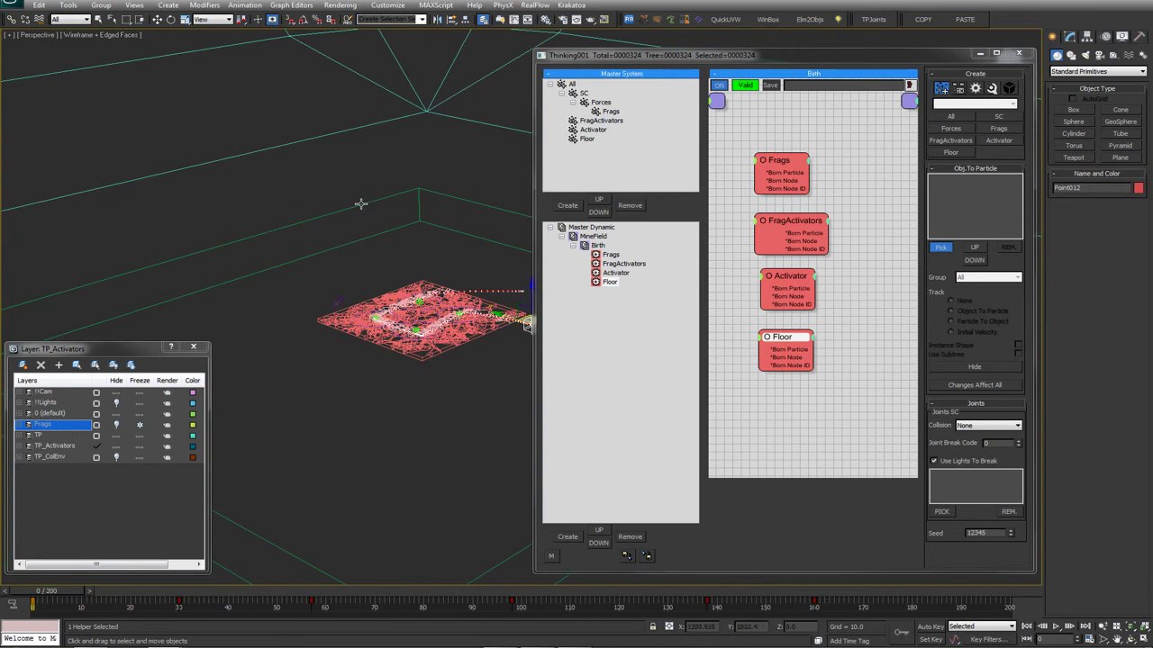
{"action": "scroll", "coordinate": [362, 205], "scroll_direction": "up", "scroll_amount": 3}
{"action": "middle_click_drag", "start_coordinate": [380, 225], "coordinate": [315, 197]}
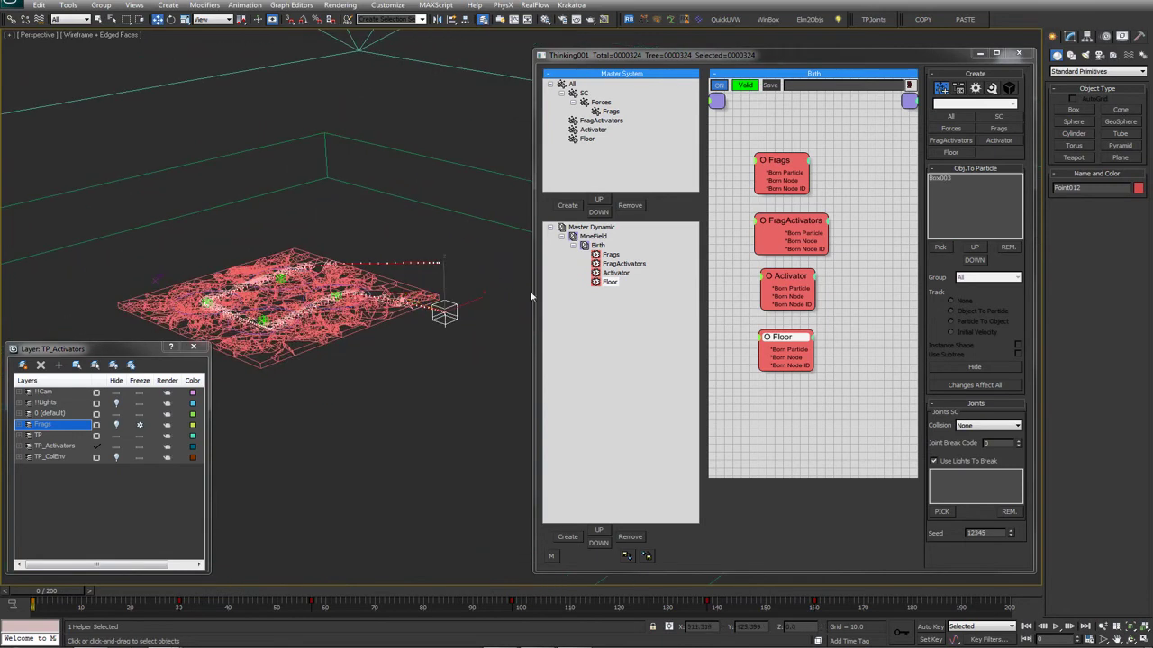
Assign Box003 in the Floor operator to the Floor group, with Object To Particle tracking and Instance Shape enabled
{"action": "left_click", "coordinate": [965, 177]}
{"action": "left_click", "coordinate": [986, 277]}
{"action": "left_click", "coordinate": [966, 332]}
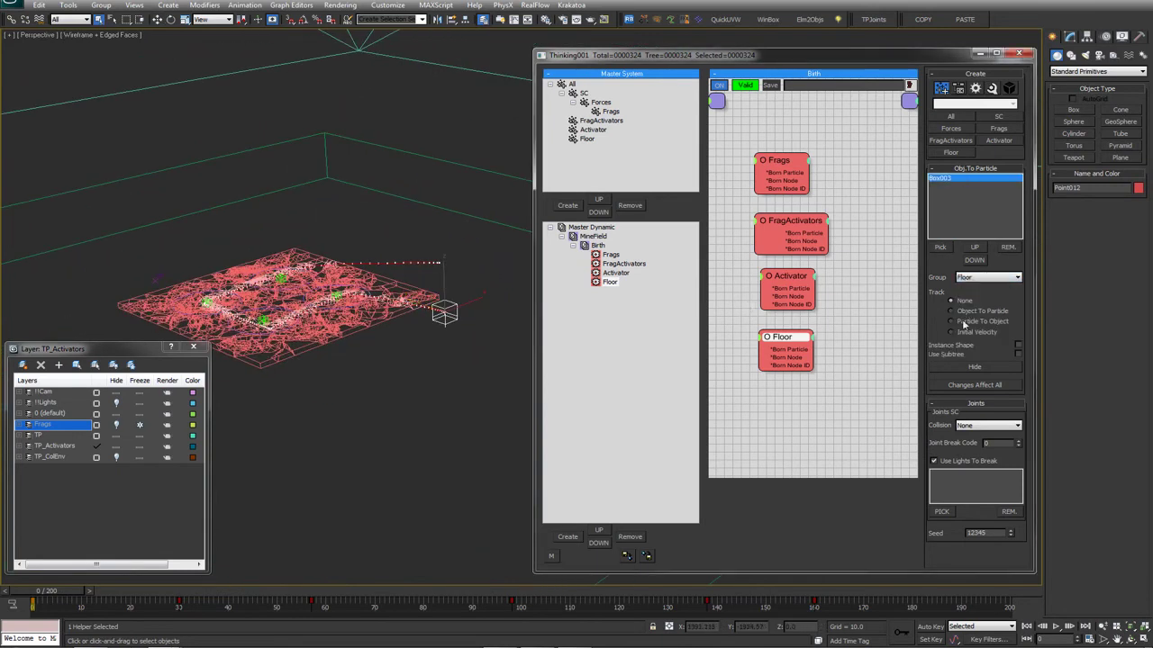
{"action": "scroll", "coordinate": [504, 311], "scroll_direction": "up", "scroll_amount": 5}
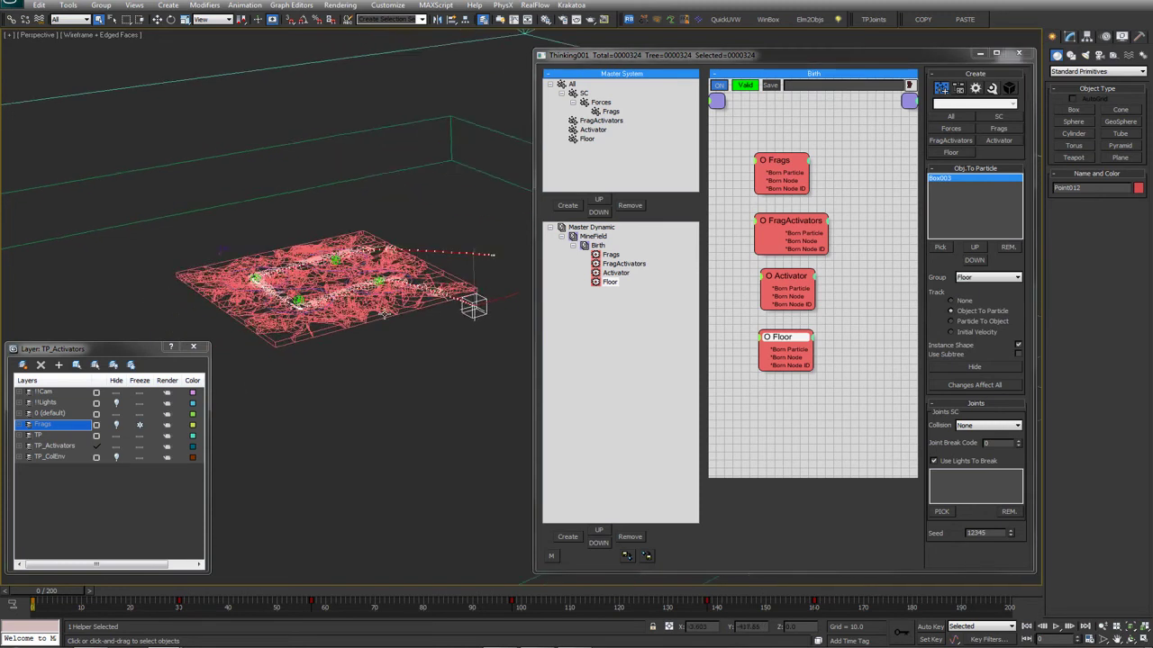
{"action": "scroll", "coordinate": [487, 298], "scroll_direction": "down", "scroll_amount": 5}
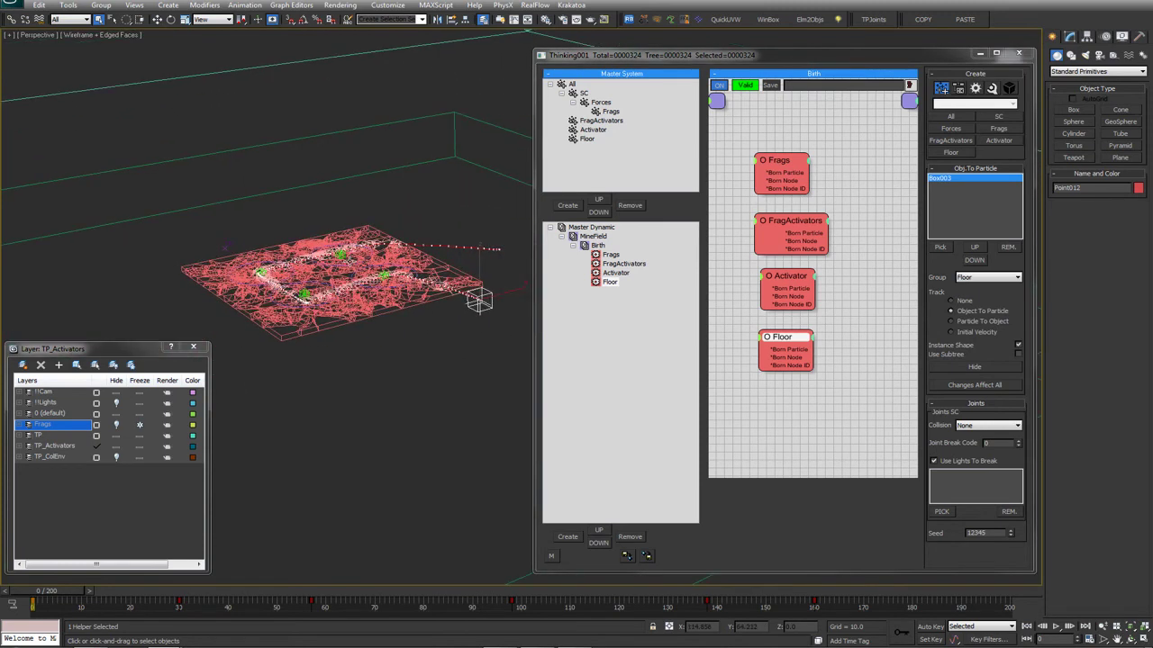
{"action": "key", "text": "w"}
{"action": "scroll", "coordinate": [479, 302], "scroll_direction": "up", "scroll_amount": 3}
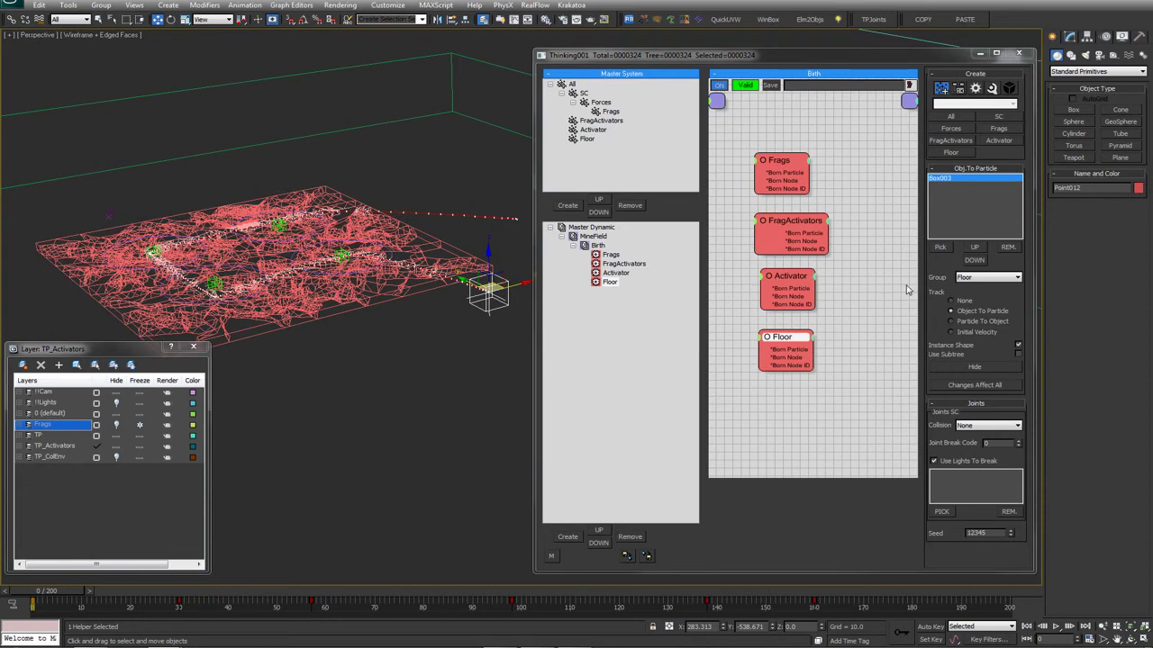
Create a dynamic set named Activation under MineField and enlarge its node area
{"action": "left_click", "coordinate": [593, 237]}
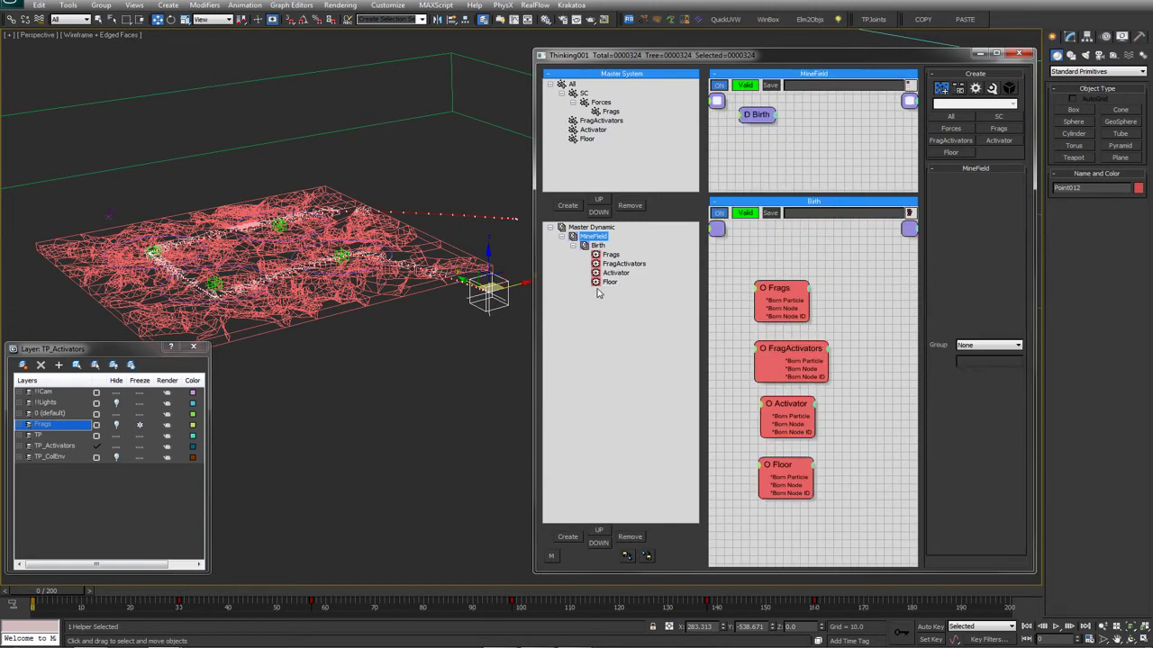
{"action": "left_click", "coordinate": [567, 537]}
{"action": "left_click", "coordinate": [608, 292]}
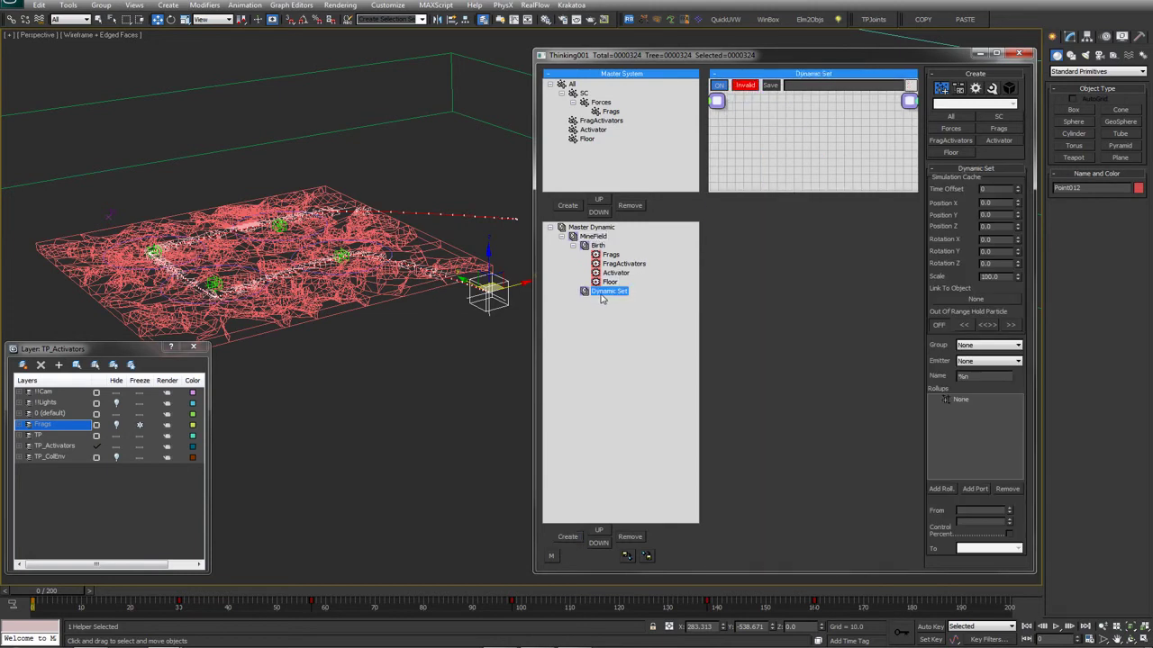
{"action": "left_click", "coordinate": [599, 293]}
{"action": "type", "text": "Activation"}
{"action": "key", "text": "Return"}
{"action": "left_click_drag", "start_coordinate": [766, 190], "coordinate": [766, 435]}
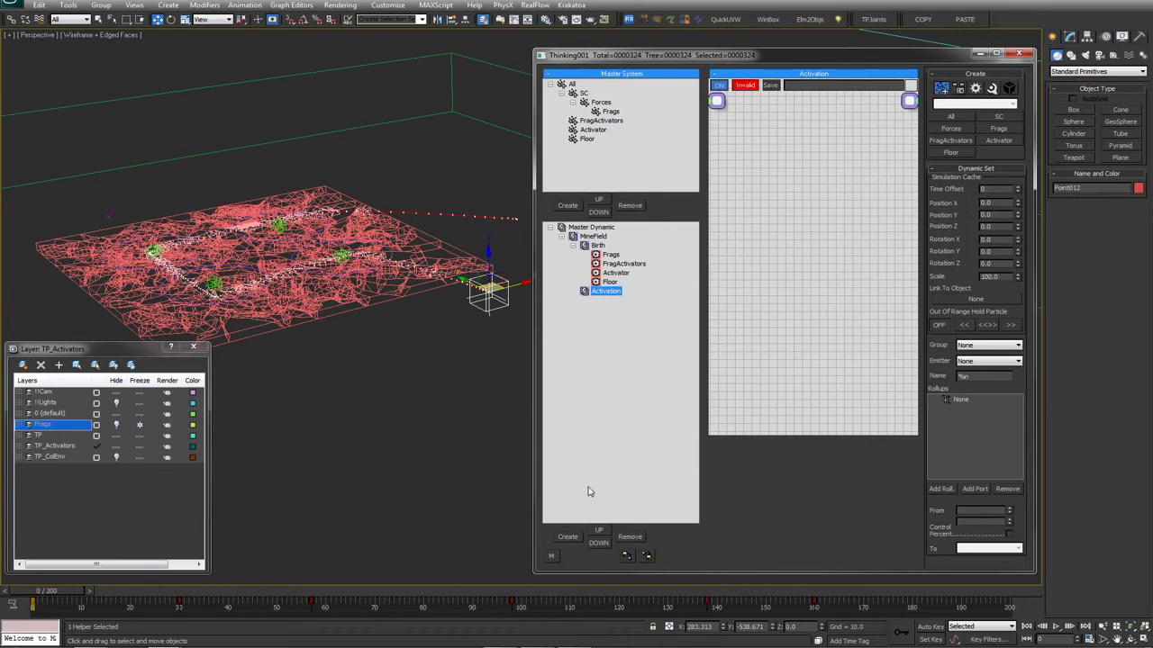
Create a nested dynamic set named DistCheck inside Activation and enlarge its node area
{"action": "left_click", "coordinate": [569, 537]}
{"action": "left_click", "coordinate": [625, 304]}
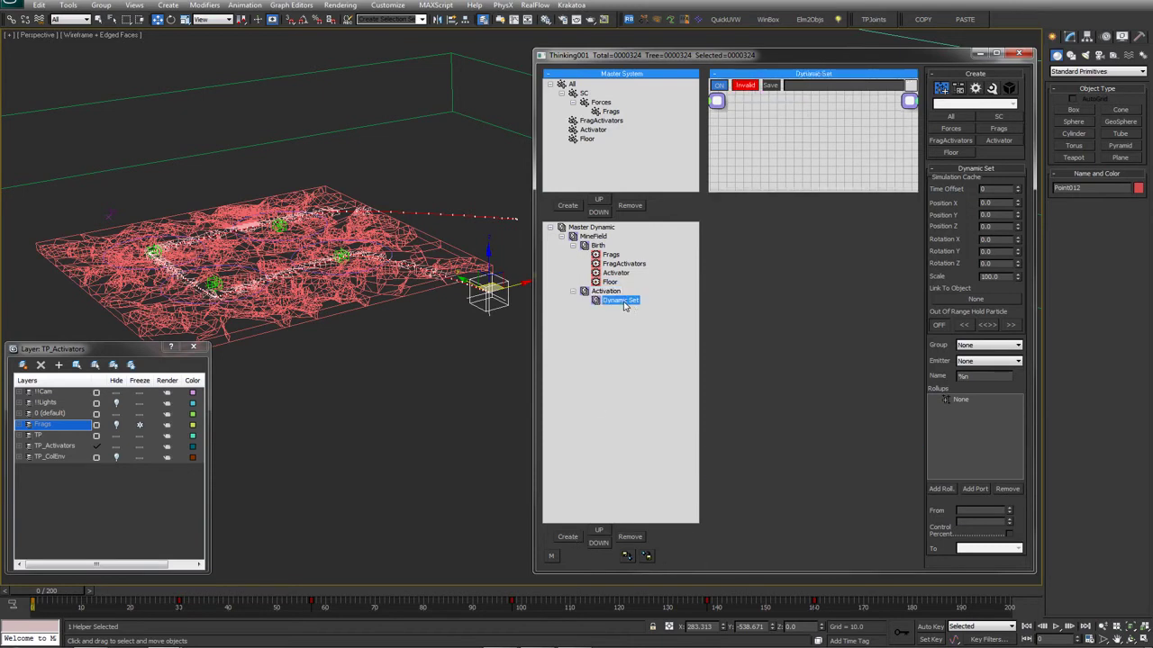
{"action": "left_click", "coordinate": [621, 303]}
{"action": "type", "text": "DistCheck"}
{"action": "key", "text": "Return"}
{"action": "left_click_drag", "start_coordinate": [773, 191], "coordinate": [771, 388]}
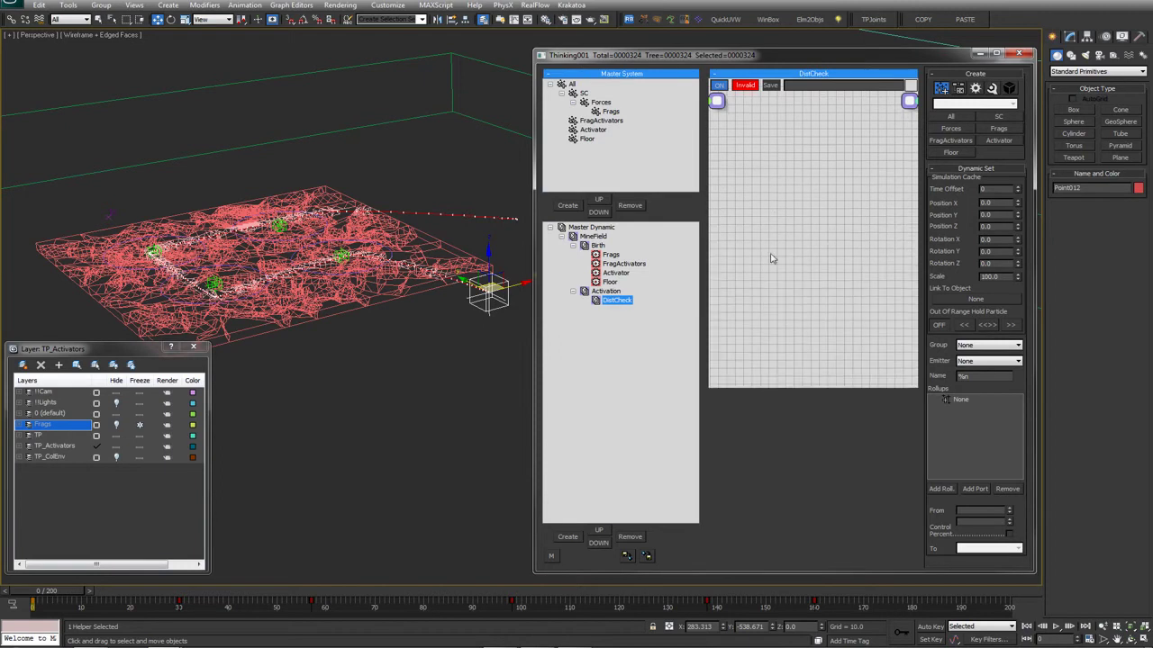
{"action": "middle_click_drag", "start_coordinate": [300, 323], "coordinate": [426, 329]}
{"action": "scroll", "coordinate": [388, 355], "scroll_direction": "up", "scroll_amount": 3}
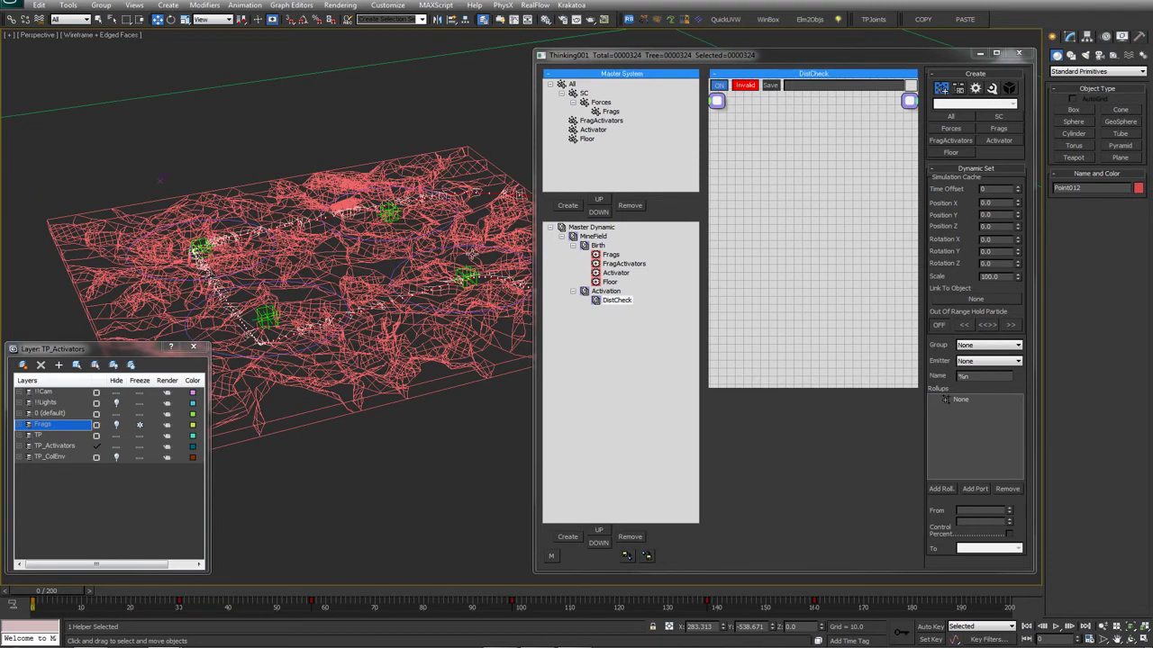
{"action": "middle_click_drag", "start_coordinate": [453, 274], "coordinate": [433, 261], "text": "alt"}
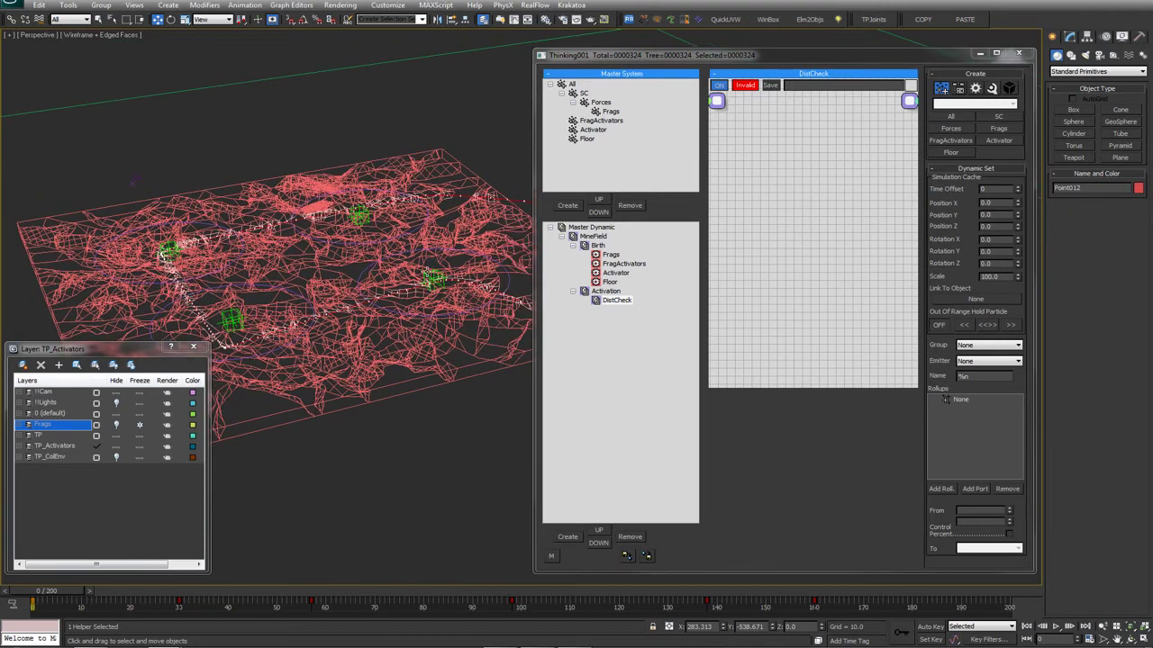
{"action": "right_click", "coordinate": [754, 173]}
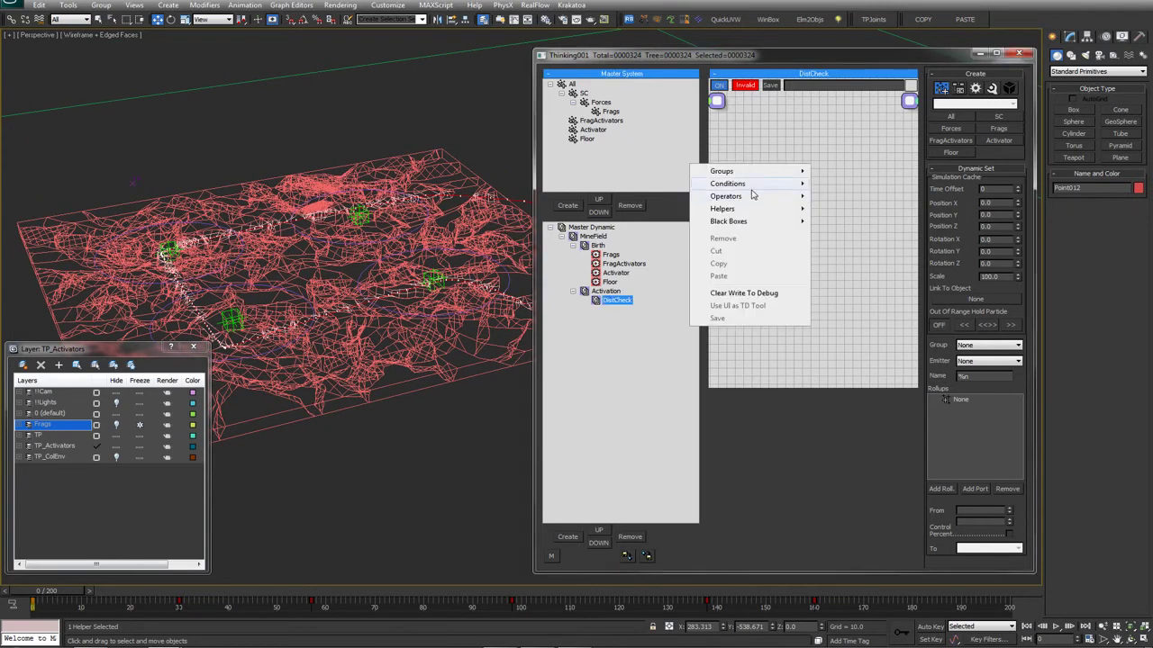
{"action": "mouse_move", "coordinate": [755, 196]}
{"action": "mouse_move", "coordinate": [827, 199]}
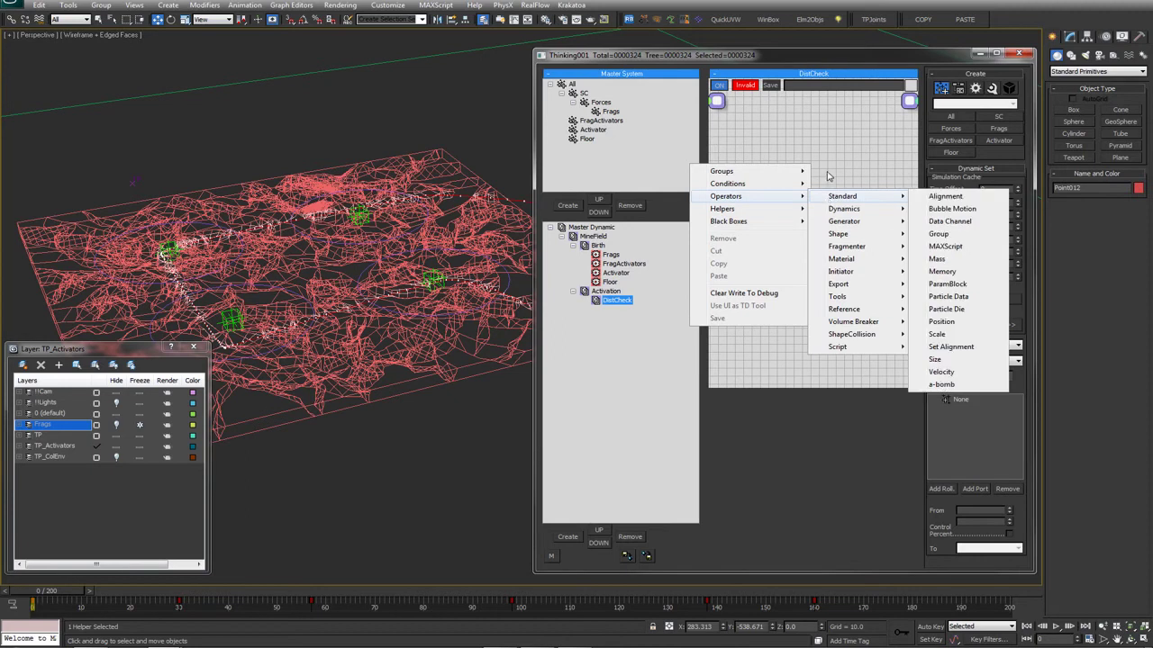
{"action": "left_click", "coordinate": [826, 172]}
{"action": "right_click", "coordinate": [757, 163]}
{"action": "mouse_move", "coordinate": [757, 199]}
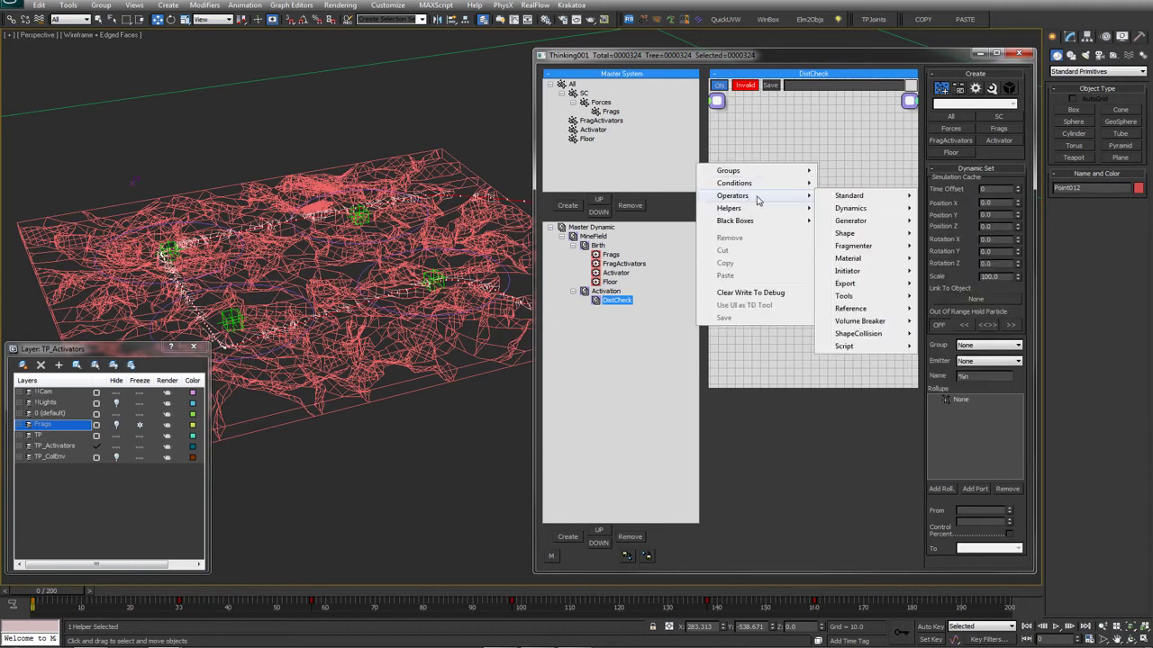
{"action": "left_click", "coordinate": [735, 158]}
Add the Frags group as a node in the DistCheck set
{"action": "right_click", "coordinate": [741, 179]}
{"action": "mouse_move", "coordinate": [740, 183]}
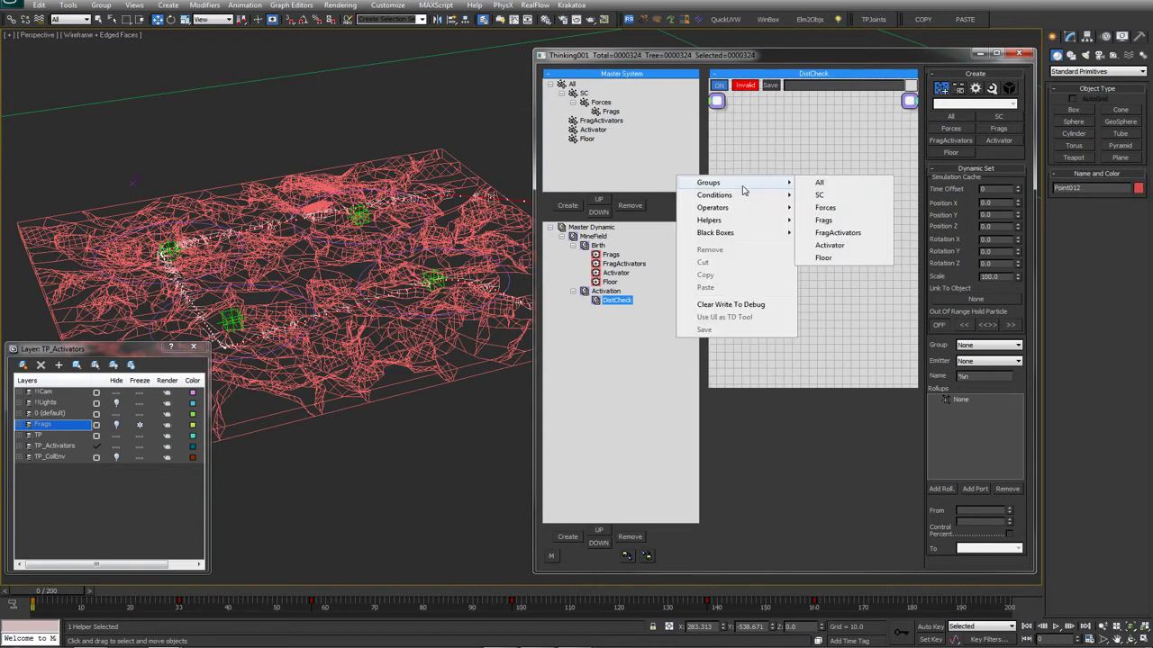
{"action": "left_click", "coordinate": [828, 223]}
{"action": "left_click_drag", "start_coordinate": [759, 184], "coordinate": [757, 190]}
Add a Distance condition to DistCheck and place it beside the Frags node
{"action": "middle_click_drag", "start_coordinate": [450, 372], "coordinate": [484, 367]}
{"action": "middle_click_drag", "start_coordinate": [431, 294], "coordinate": [419, 289]}
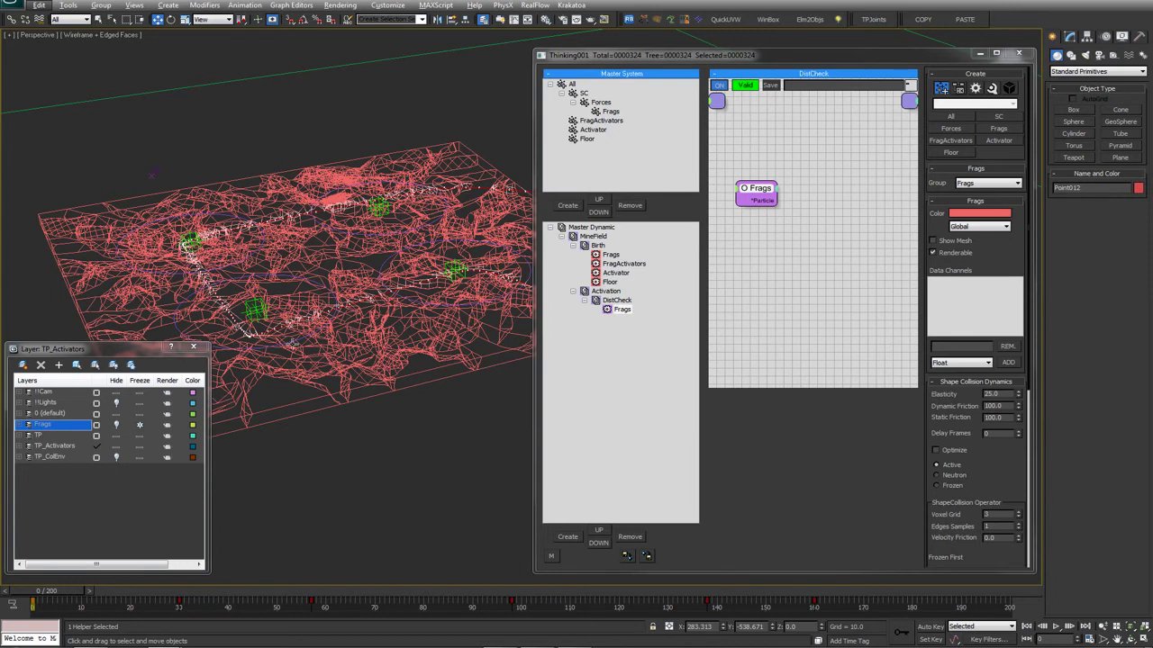
{"action": "middle_click_drag", "start_coordinate": [468, 319], "coordinate": [420, 343], "text": "alt"}
{"action": "right_click", "coordinate": [755, 209]}
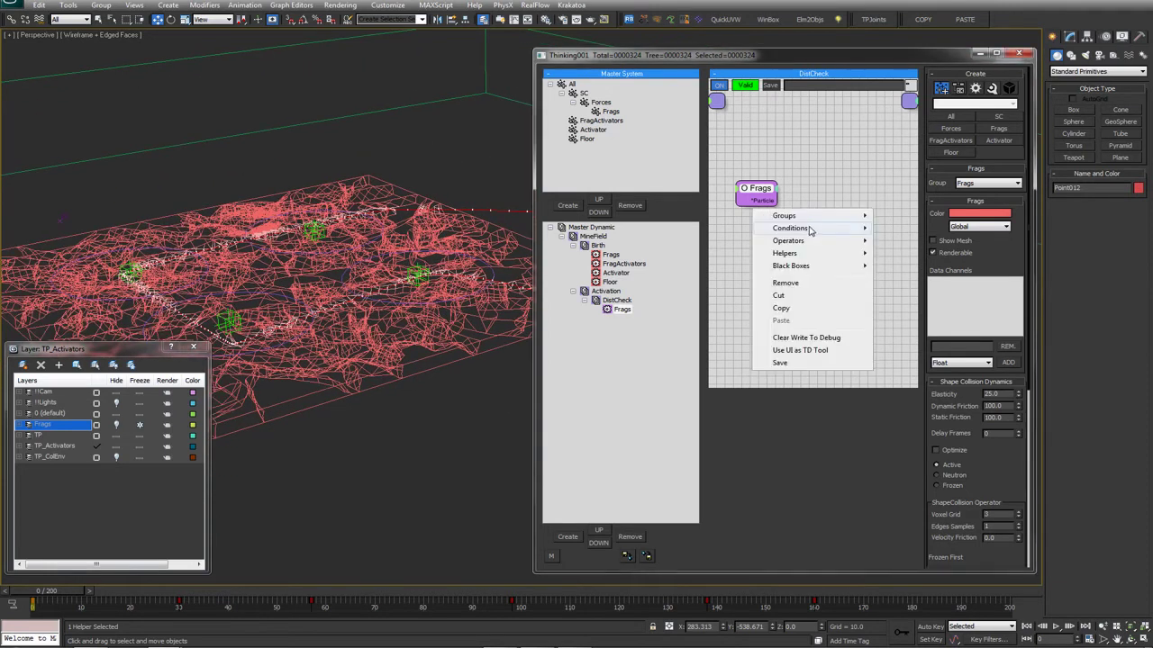
{"action": "mouse_move", "coordinate": [810, 228]}
{"action": "mouse_move", "coordinate": [904, 228]}
{"action": "left_click", "coordinate": [980, 240]}
{"action": "left_click_drag", "start_coordinate": [833, 221], "coordinate": [830, 190]}
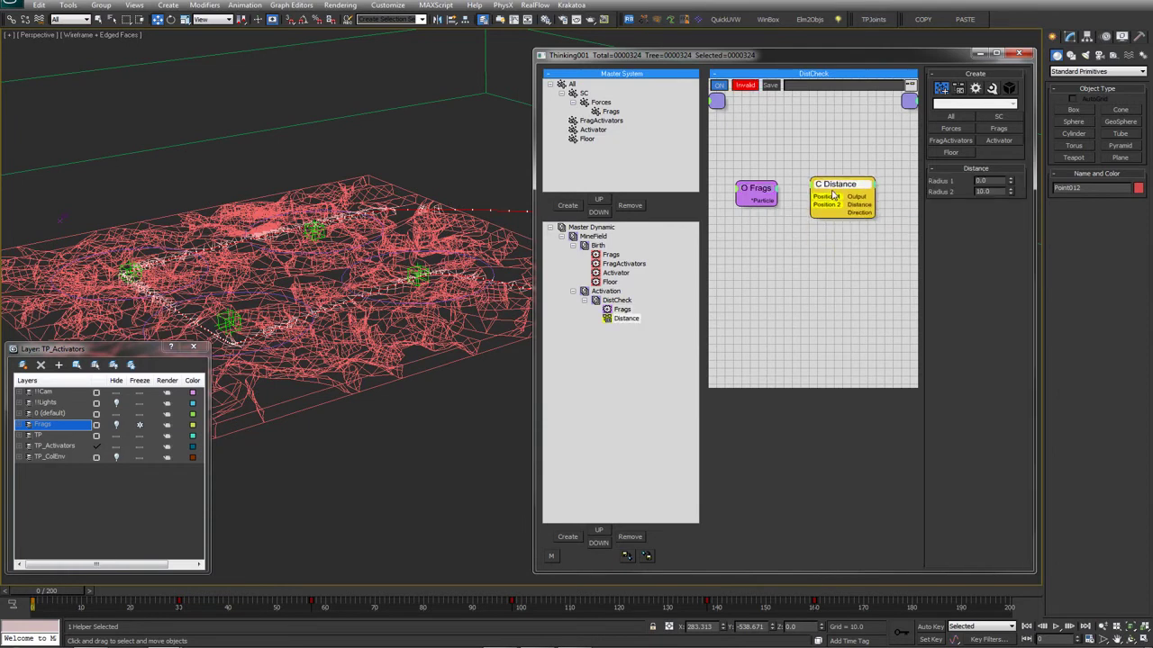
{"action": "middle_click_drag", "start_coordinate": [797, 257], "coordinate": [786, 261]}
Add a PSearch initiator operator below the Frags and Distance nodes
{"action": "right_click", "coordinate": [773, 267]}
{"action": "mouse_move", "coordinate": [772, 302]}
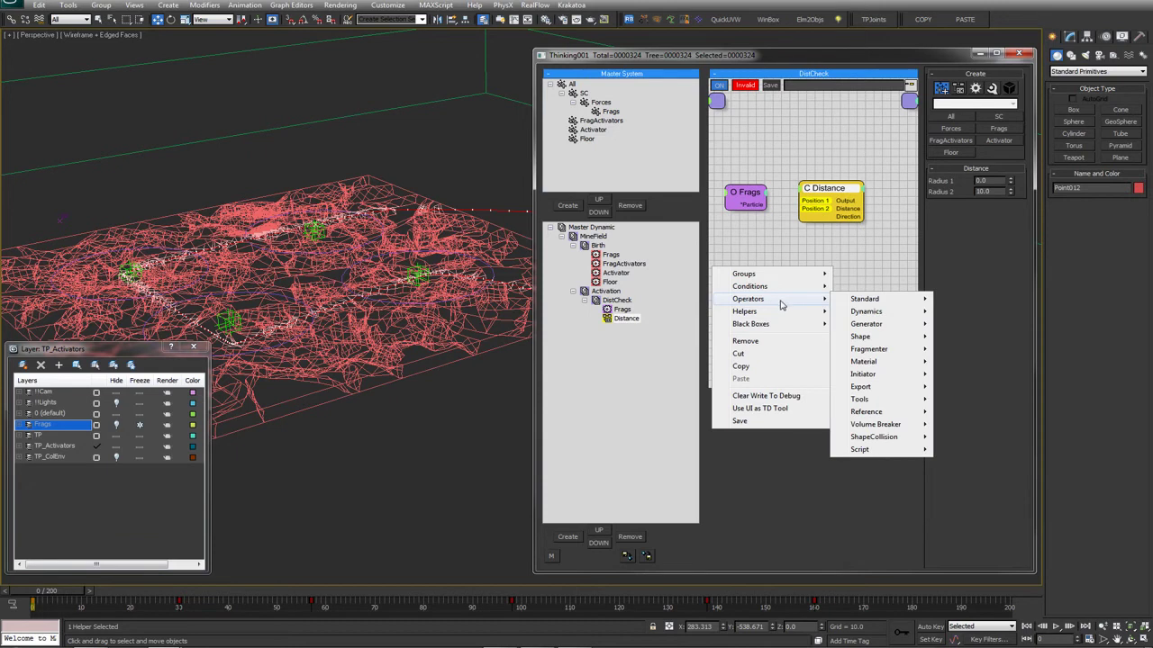
{"action": "mouse_move", "coordinate": [885, 361]}
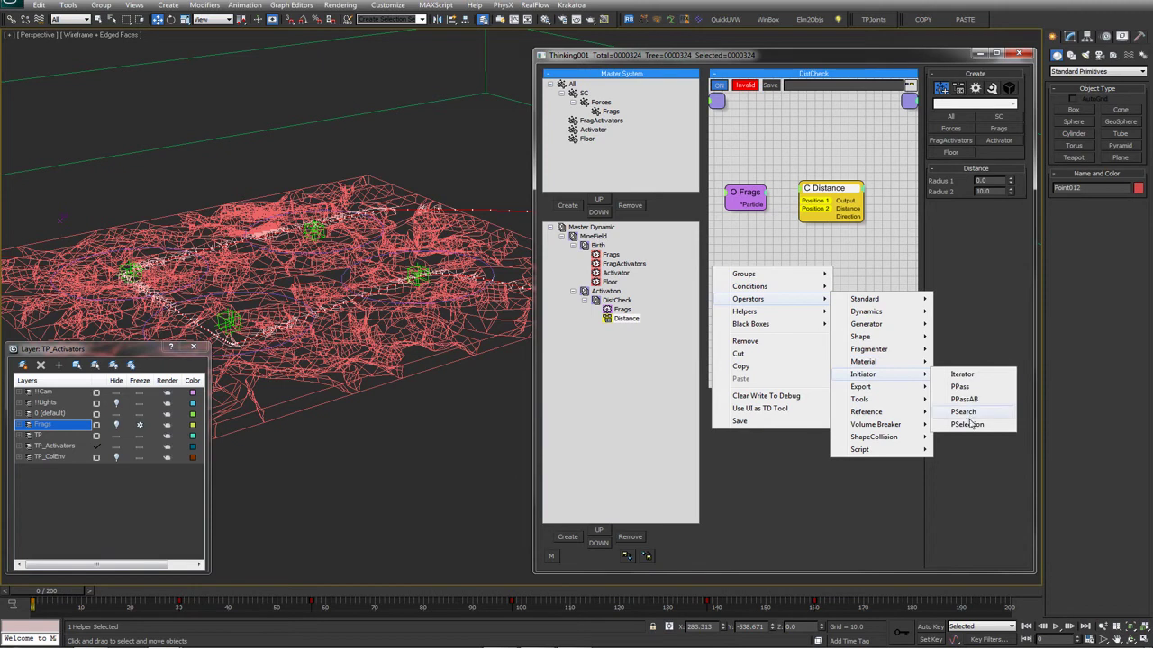
{"action": "left_click", "coordinate": [963, 411]}
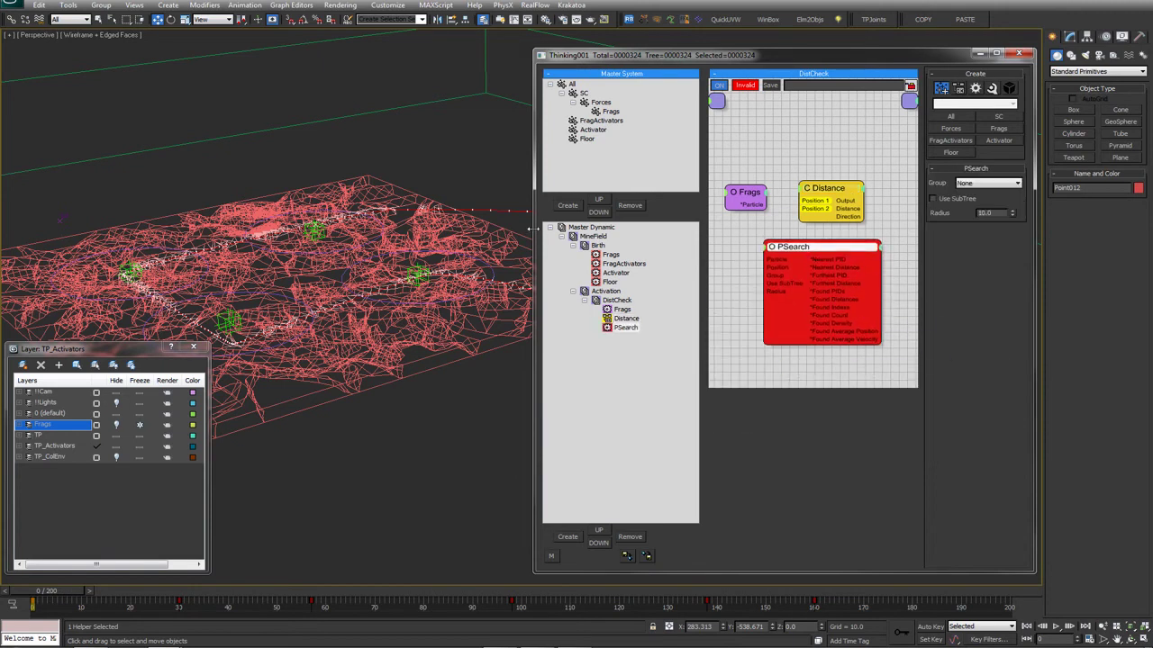
Widen the Thinking Particles window and spread the Frags, PSearch and Distance nodes apart
{"action": "left_click_drag", "start_coordinate": [531, 228], "coordinate": [430, 229]}
{"action": "left_click_drag", "start_coordinate": [782, 194], "coordinate": [862, 192]}
{"action": "left_click_drag", "start_coordinate": [726, 206], "coordinate": [637, 194]}
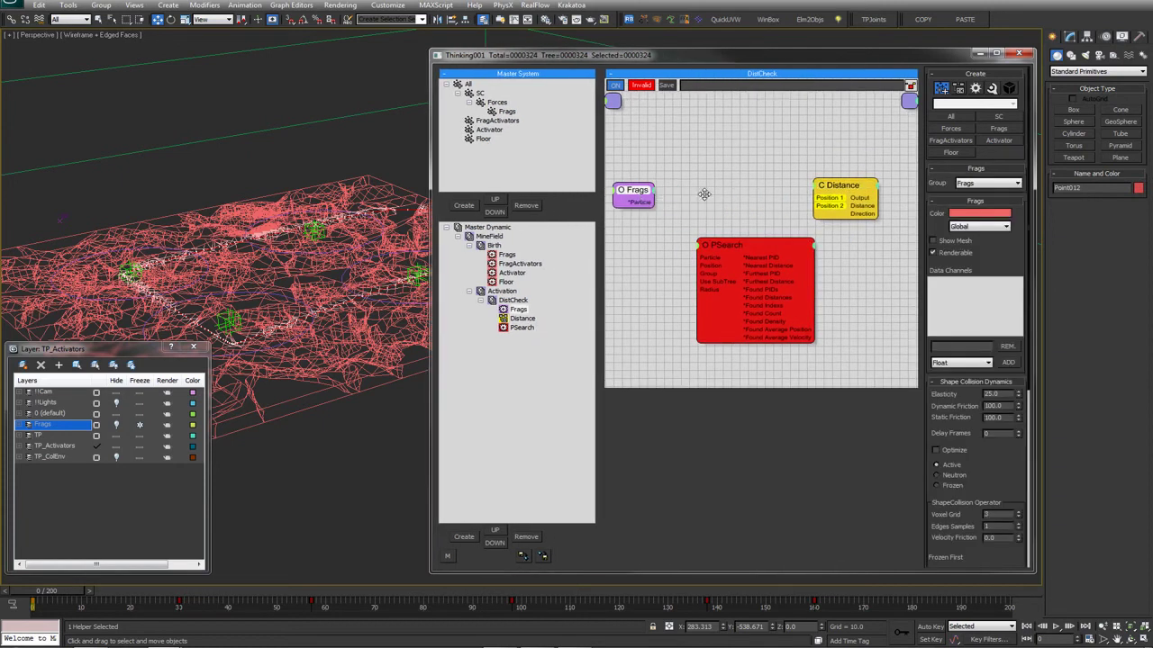
{"action": "left_click_drag", "start_coordinate": [758, 243], "coordinate": [731, 236]}
{"action": "middle_click_drag", "start_coordinate": [731, 236], "coordinate": [722, 230]}
Add a standard Group operator and place it below and beyond the Distance condition
{"action": "right_click", "coordinate": [787, 256]}
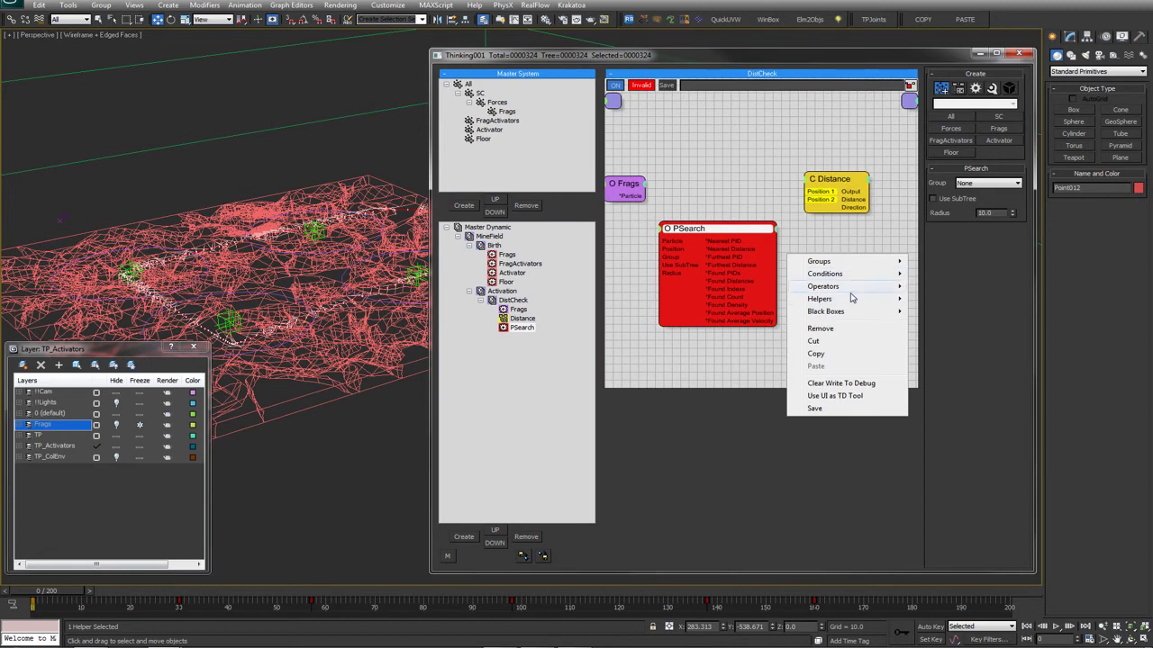
{"action": "mouse_move", "coordinate": [855, 286]}
{"action": "mouse_move", "coordinate": [923, 287]}
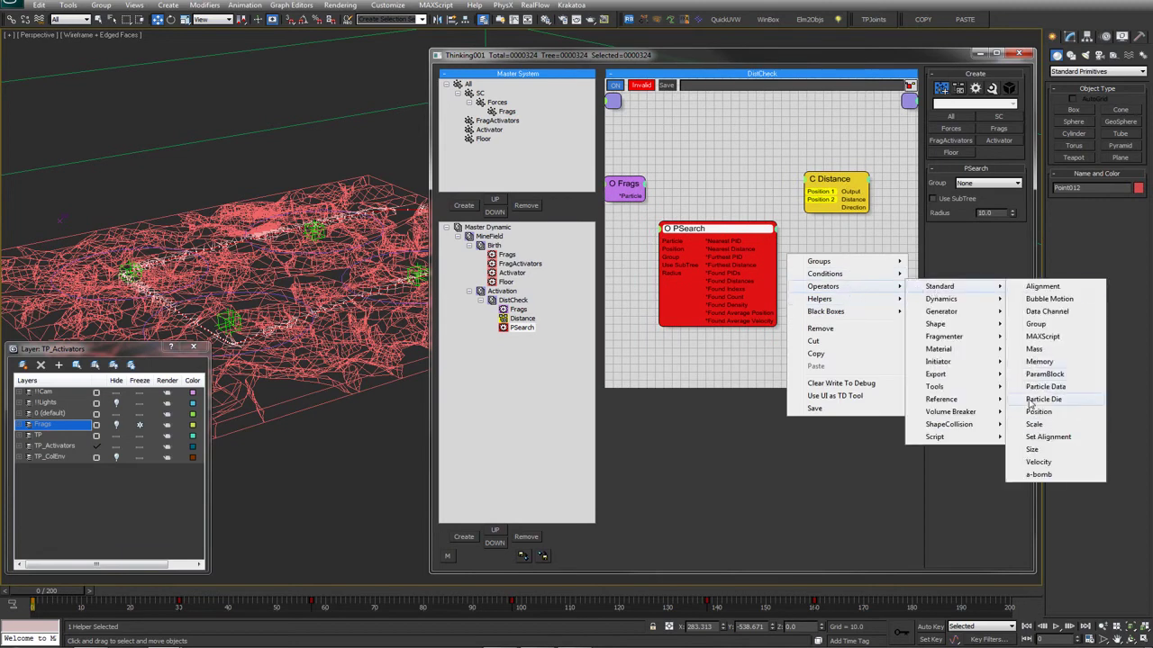
{"action": "left_click", "coordinate": [1035, 323]}
{"action": "left_click_drag", "start_coordinate": [860, 271], "coordinate": [884, 251]}
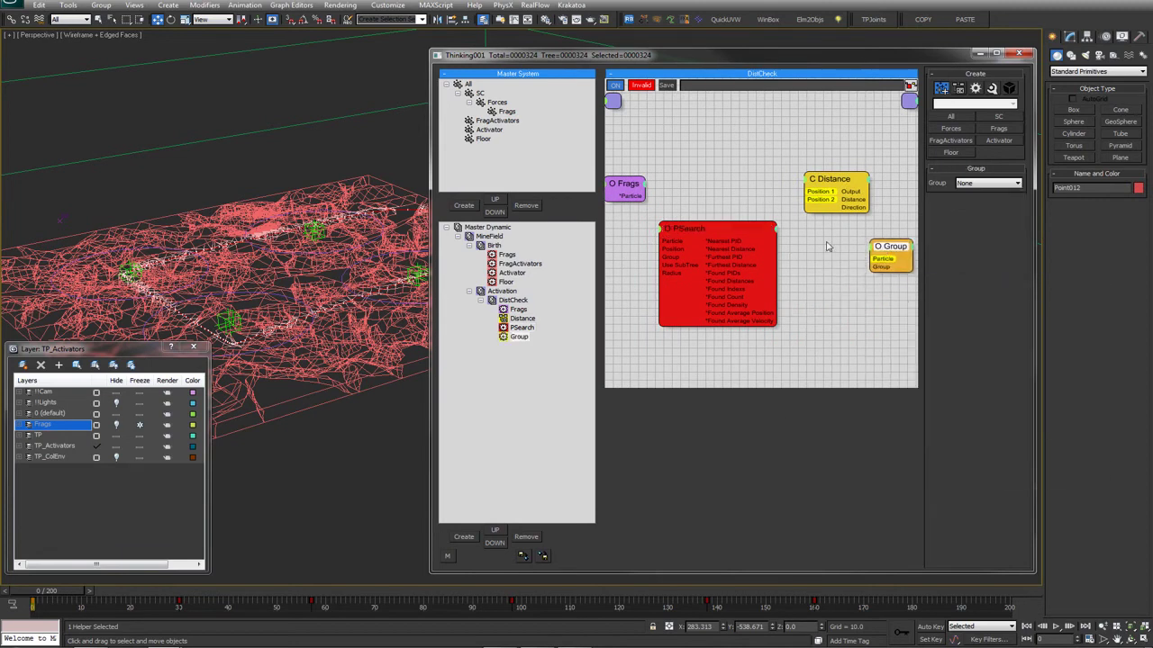
Wire Frags' Particle output to PSearch's Particle input and Distance's Position 2, and PSearch's Nearest PID to Distance's Position 1
{"action": "left_click_drag", "start_coordinate": [643, 195], "coordinate": [668, 238]}
{"action": "left_click_drag", "start_coordinate": [638, 194], "coordinate": [638, 194]}
{"action": "left_click_drag", "start_coordinate": [677, 227], "coordinate": [678, 220]}
{"action": "left_click", "coordinate": [639, 185]}
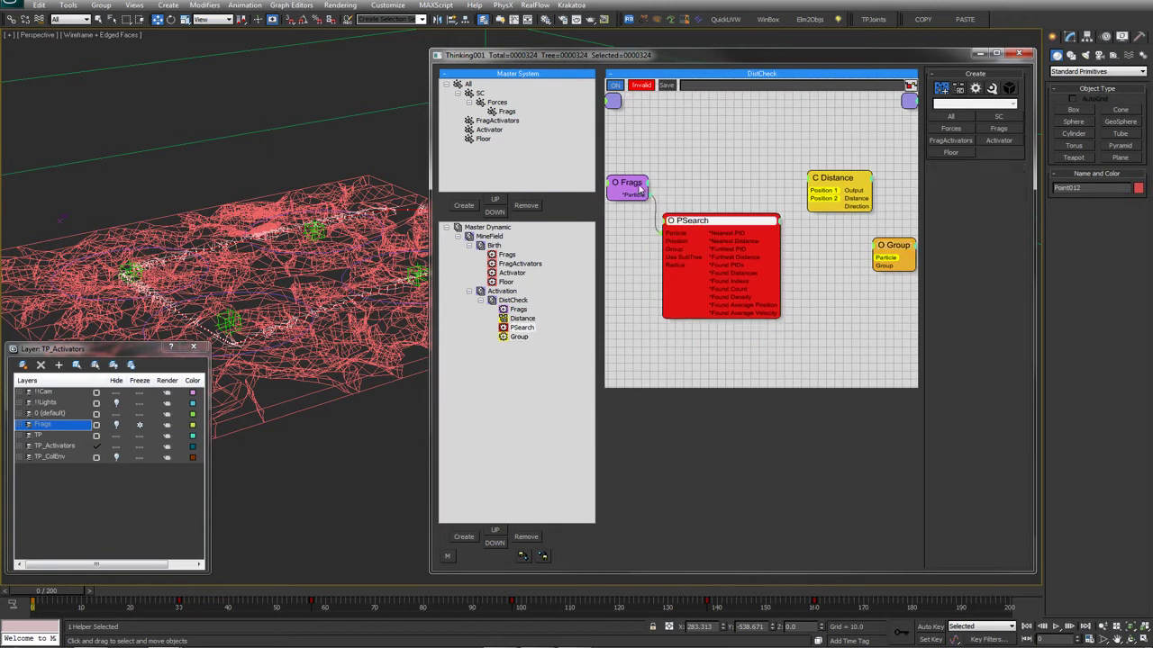
{"action": "left_click", "coordinate": [639, 188]}
{"action": "left_click_drag", "start_coordinate": [815, 231], "coordinate": [634, 198]}
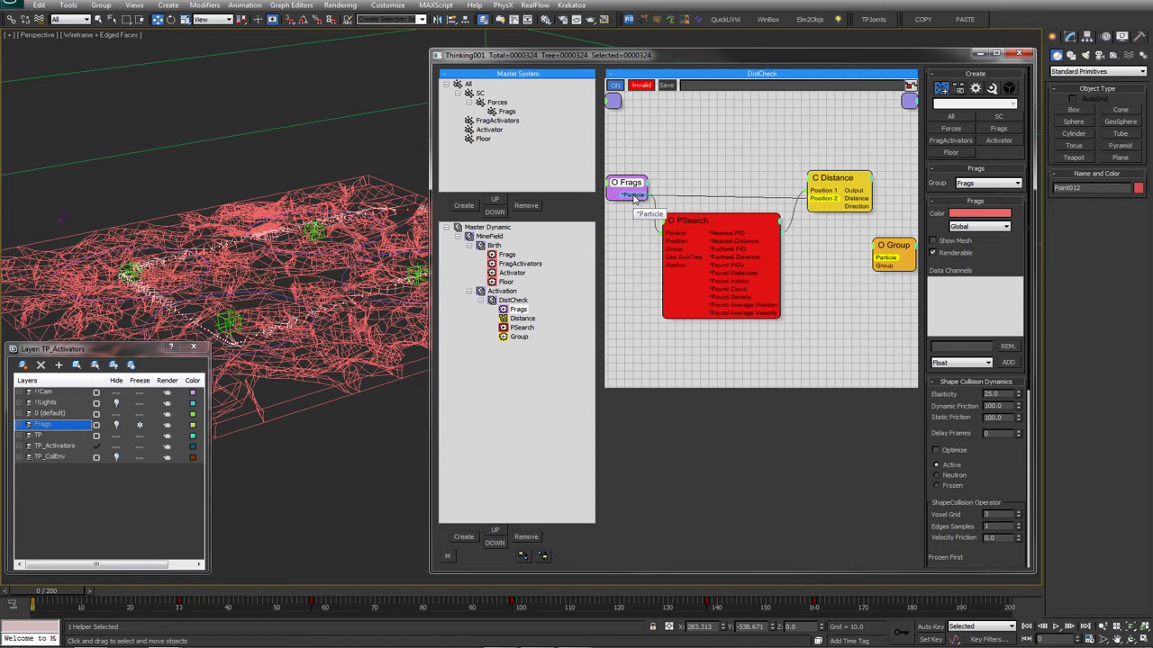
Wire Frags' Particle and Distance's Output to the Group operator's Particle and ON inputs, and set Distance's Radius 2 to 32.1
{"action": "left_click", "coordinate": [838, 189]}
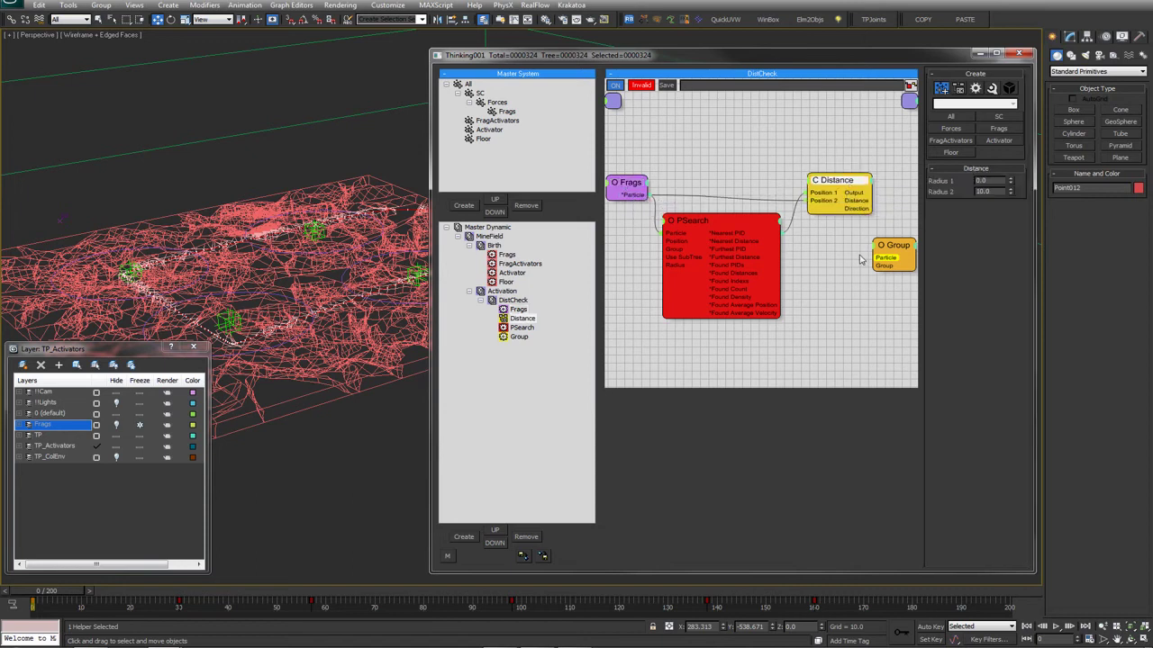
{"action": "left_click_drag", "start_coordinate": [870, 259], "coordinate": [630, 198]}
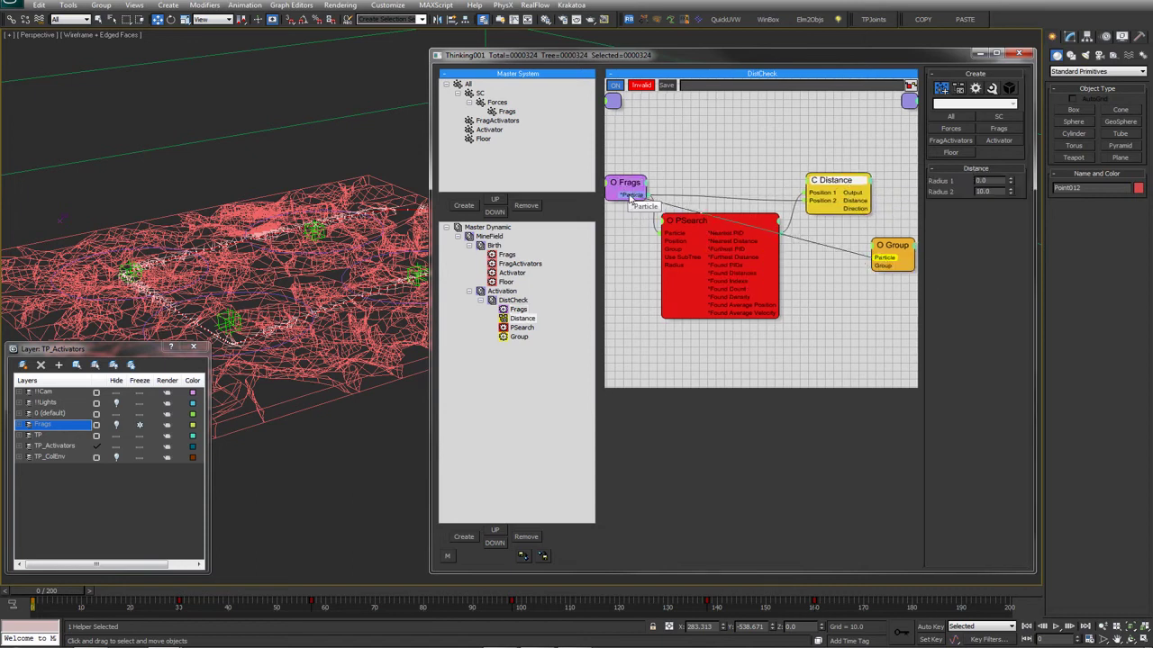
{"action": "left_click", "coordinate": [879, 247]}
{"action": "right_click", "coordinate": [878, 252]}
{"action": "left_click", "coordinate": [865, 248]}
{"action": "left_click_drag", "start_coordinate": [857, 191], "coordinate": [839, 193]}
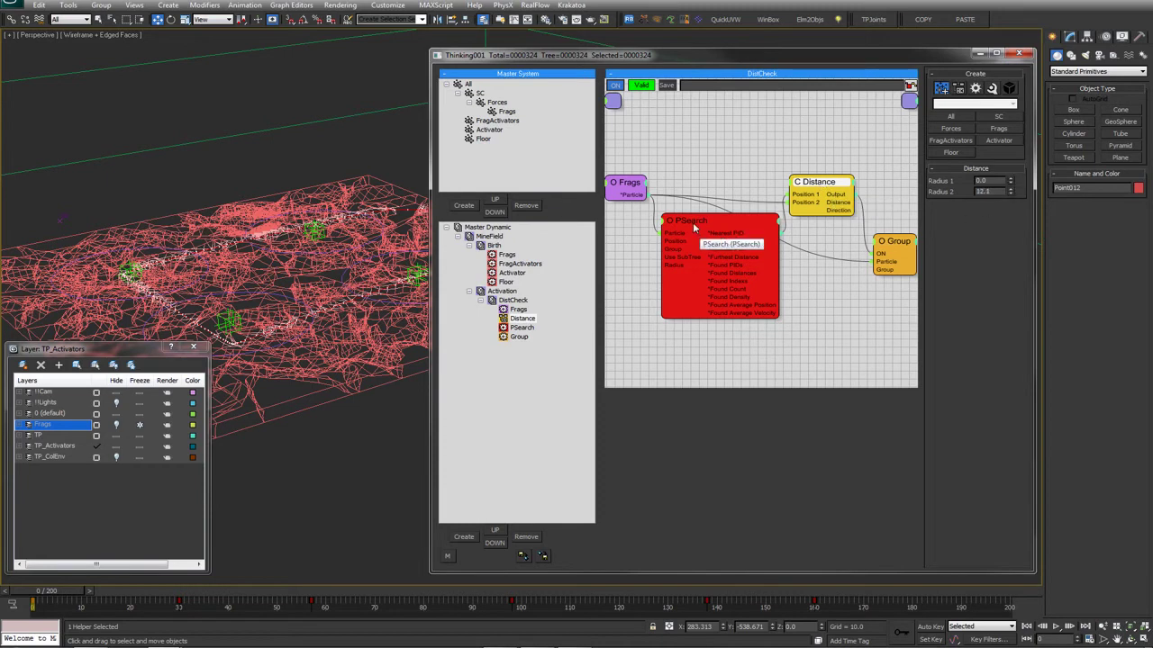
Set the PSearch operator to search the FragActivators group with a radius of 100000
{"action": "left_click_drag", "start_coordinate": [696, 230], "coordinate": [685, 226]}
{"action": "left_click", "coordinate": [988, 184]}
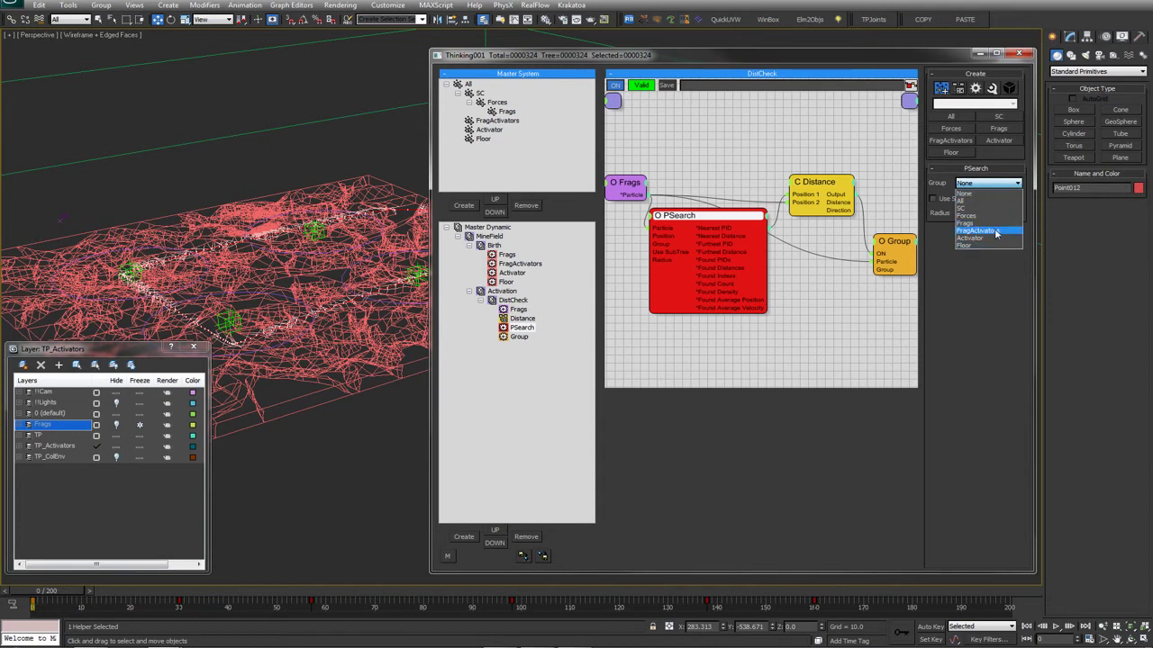
{"action": "left_click", "coordinate": [995, 232]}
{"action": "left_click_drag", "start_coordinate": [994, 214], "coordinate": [943, 217]}
{"action": "type", "text": "100000"}
{"action": "key", "text": "Return"}
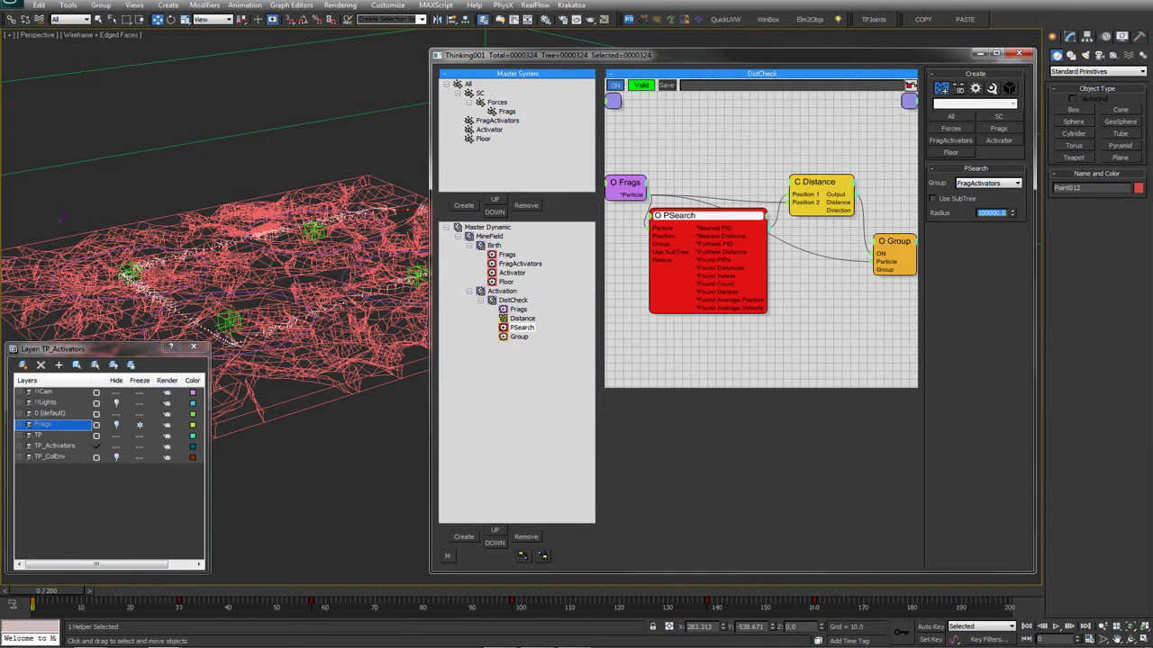
Collapse the PSearch and Distance nodes to their wired ports and arrange PSearch, Distance and Group closer together after Frags
{"action": "left_click_drag", "start_coordinate": [680, 219], "coordinate": [684, 220]}
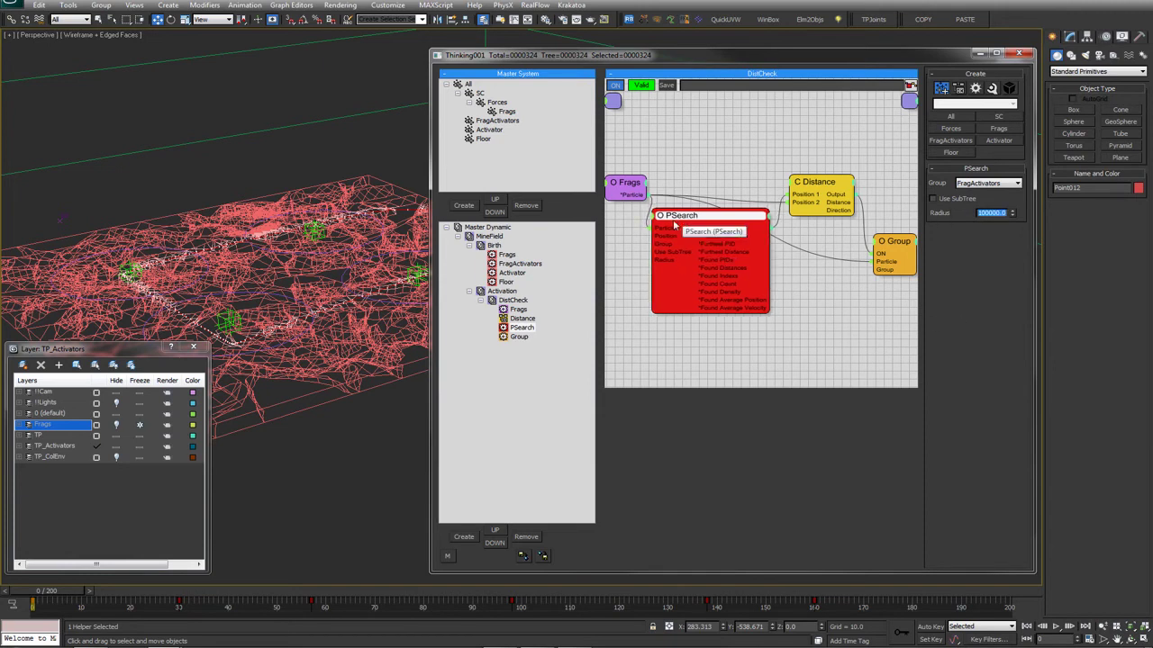
{"action": "double_click", "coordinate": [673, 222]}
{"action": "double_click", "coordinate": [673, 221]}
{"action": "left_click_drag", "start_coordinate": [674, 221], "coordinate": [685, 221]}
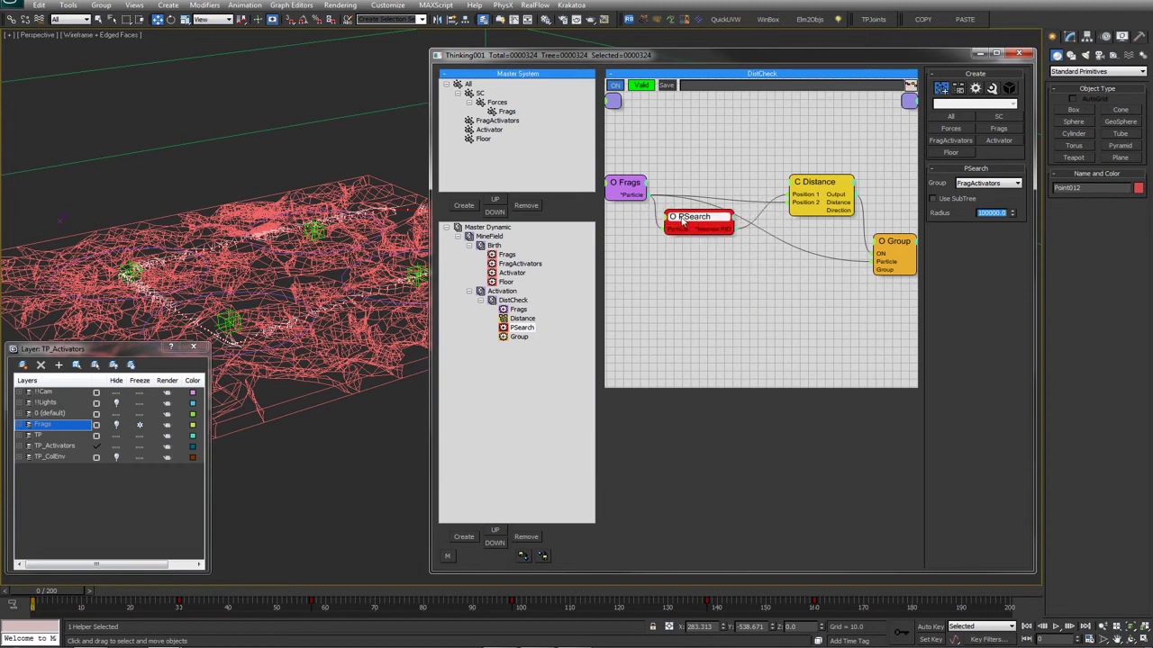
{"action": "left_click_drag", "start_coordinate": [821, 186], "coordinate": [807, 198]}
{"action": "left_click_drag", "start_coordinate": [896, 241], "coordinate": [884, 231]}
{"action": "left_click", "coordinate": [814, 200]}
{"action": "left_click_drag", "start_coordinate": [813, 201], "coordinate": [798, 207]}
{"action": "left_click_drag", "start_coordinate": [885, 237], "coordinate": [865, 224]}
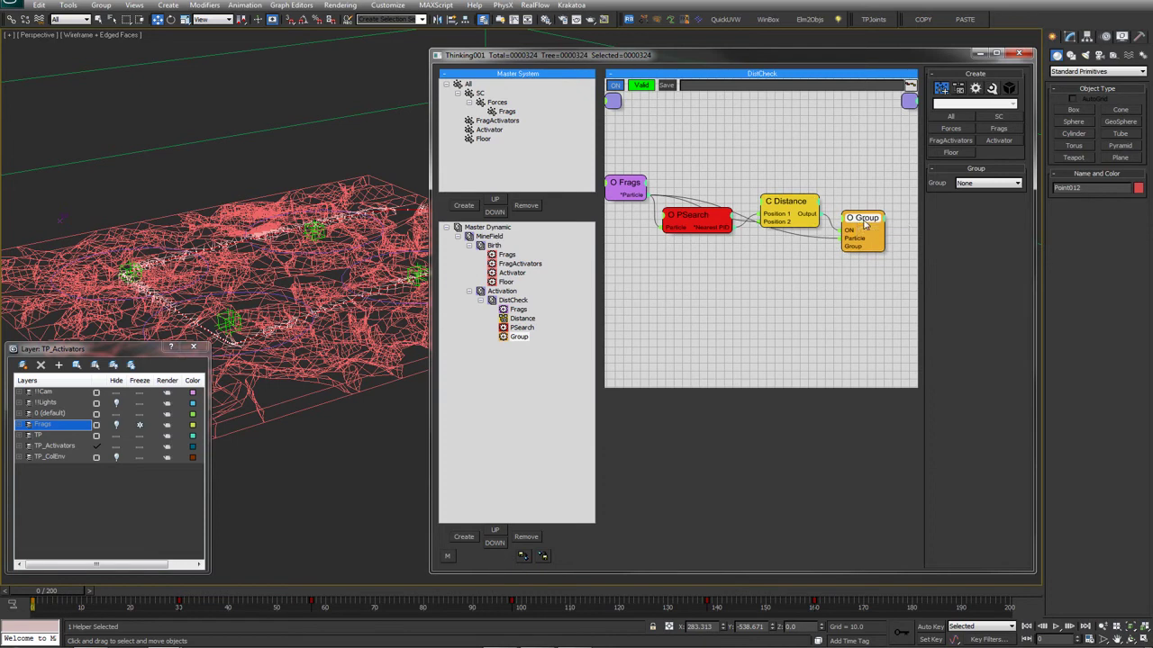
{"action": "left_click", "coordinate": [997, 185]}
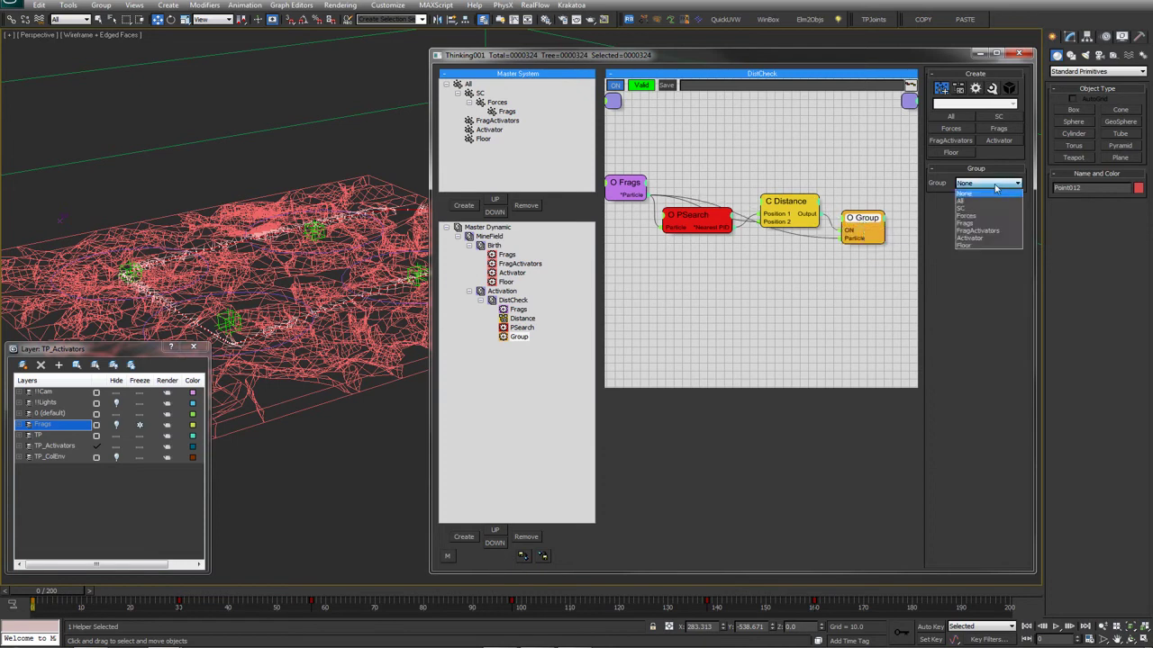
{"action": "left_click", "coordinate": [505, 105]}
{"action": "mouse_move", "coordinate": [235, 312]}
{"action": "middle_mouse_down", "text": "alt"}
{"action": "mouse_move", "coordinate": [287, 279]}
{"action": "mouse_move", "coordinate": [238, 296]}
{"action": "middle_mouse_up", "text": "alt"}
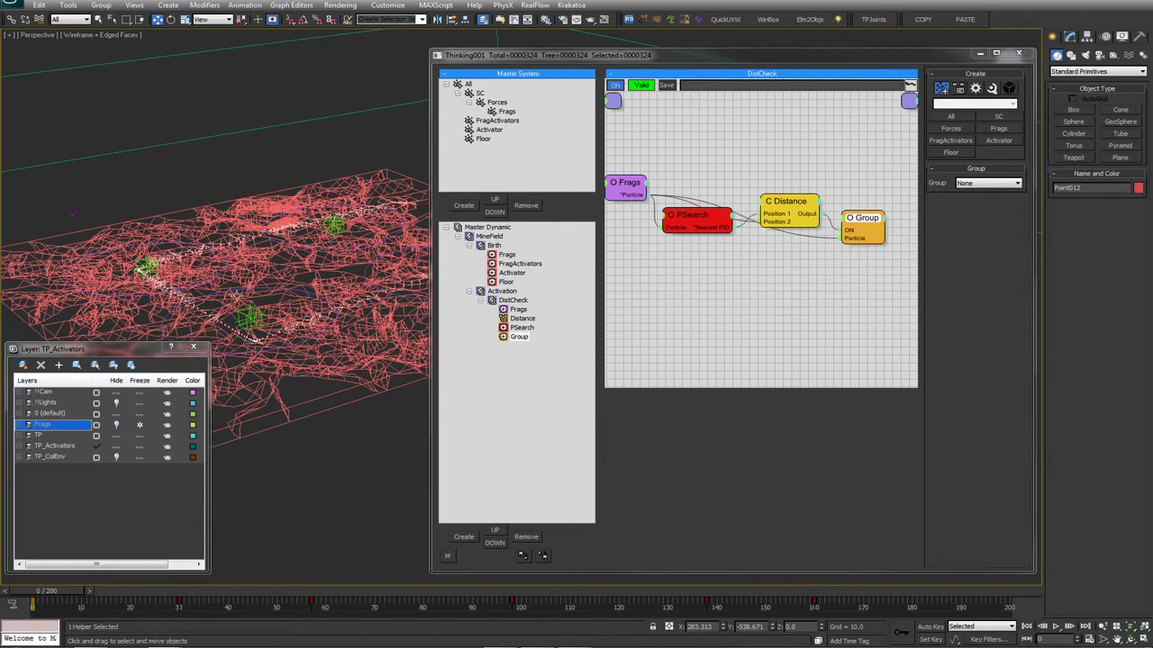
{"action": "middle_click_drag", "start_coordinate": [329, 227], "coordinate": [310, 281], "text": "alt"}
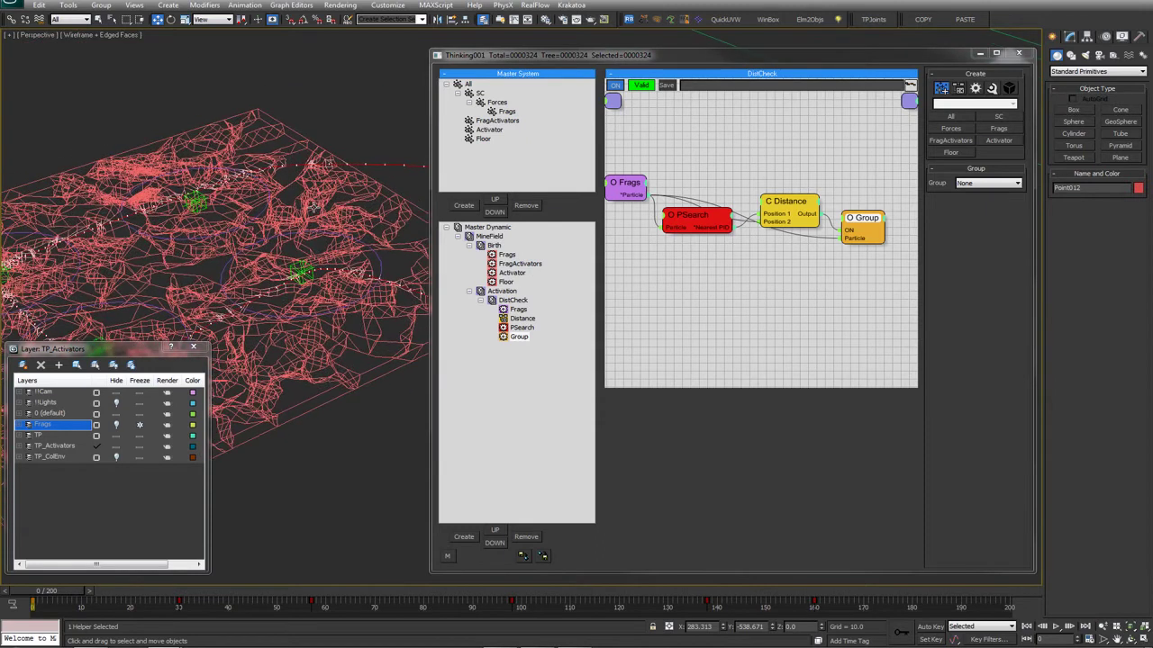
{"action": "left_click", "coordinate": [507, 112]}
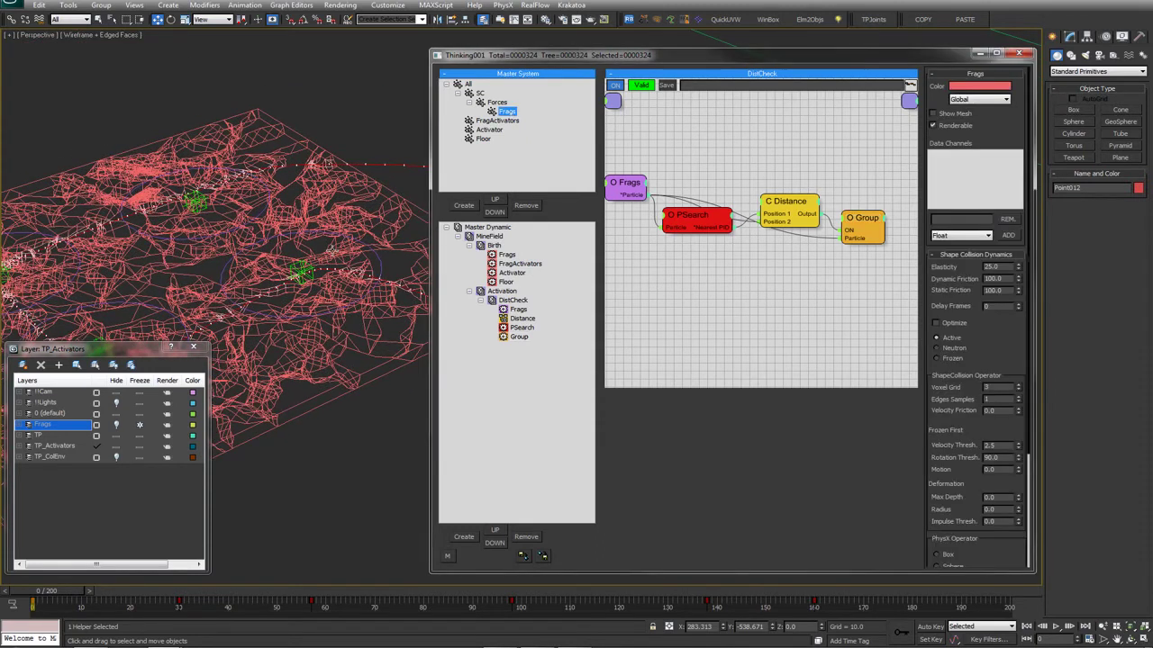
Enlarge the circle around the activator point to a radius of 148.717
{"action": "left_click", "coordinate": [379, 261]}
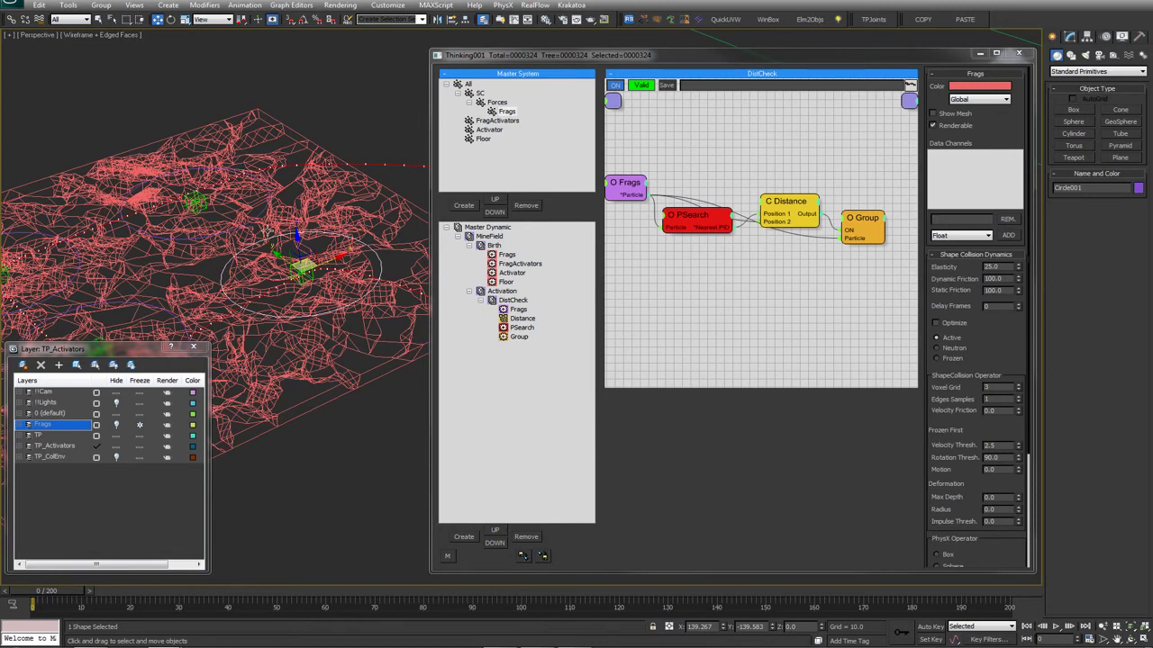
{"action": "left_click", "coordinate": [1070, 37]}
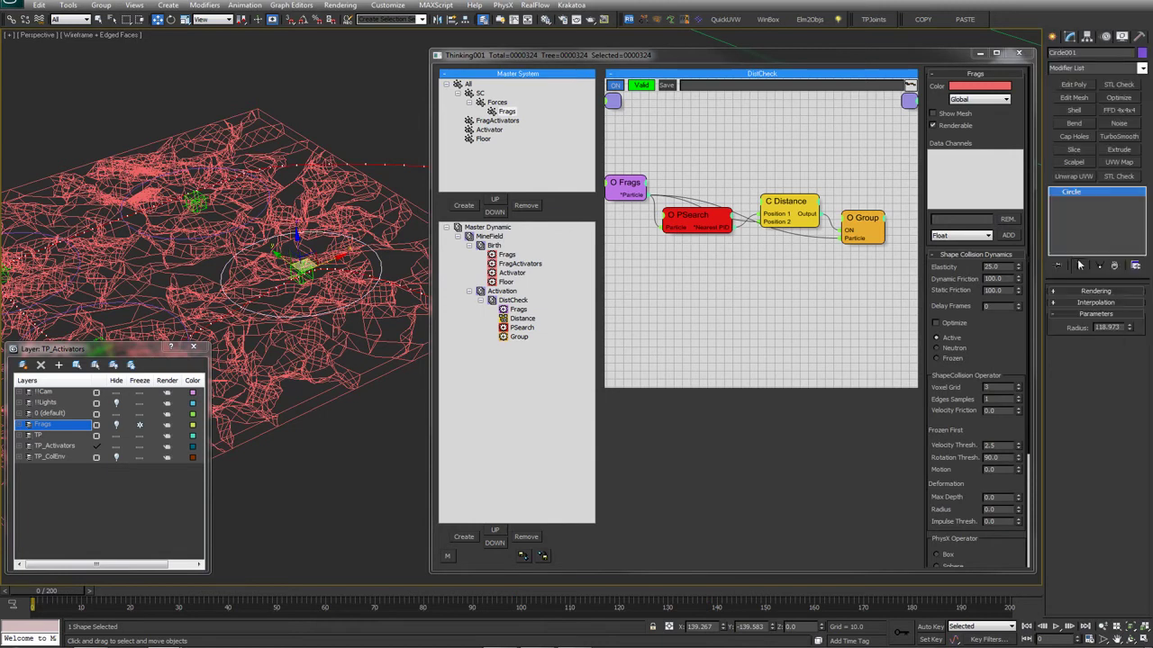
{"action": "left_click_drag", "start_coordinate": [1128, 331], "coordinate": [1131, 312]}
{"action": "middle_click_drag", "start_coordinate": [311, 288], "coordinate": [324, 284]}
{"action": "key", "text": "q"}
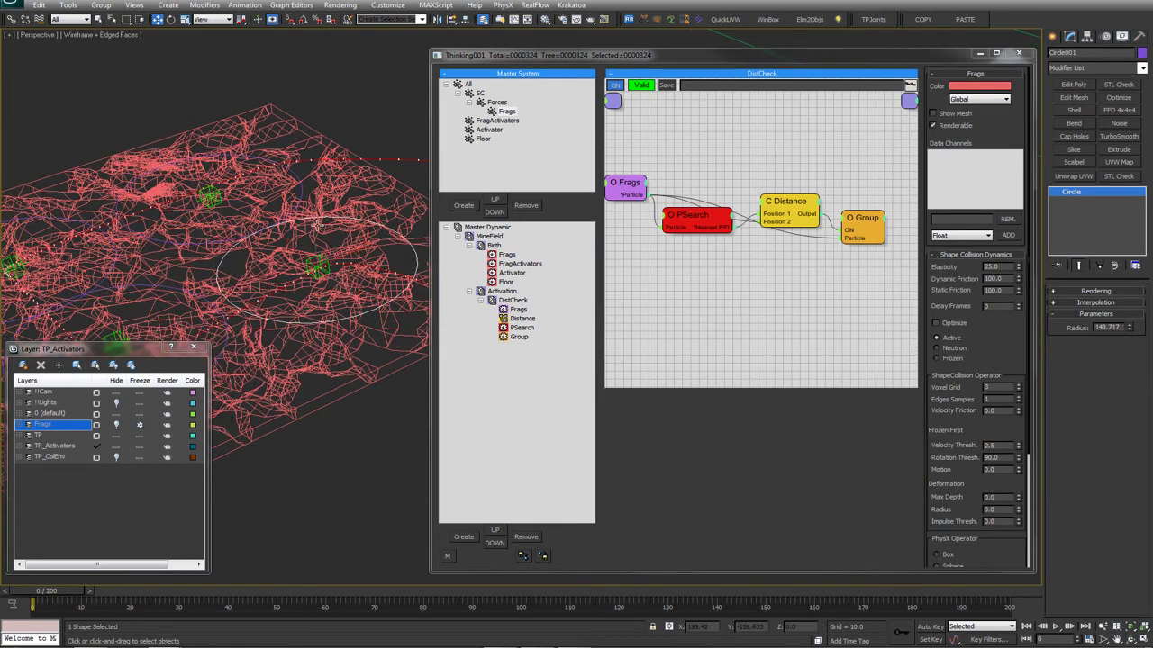
{"action": "key", "text": "w"}
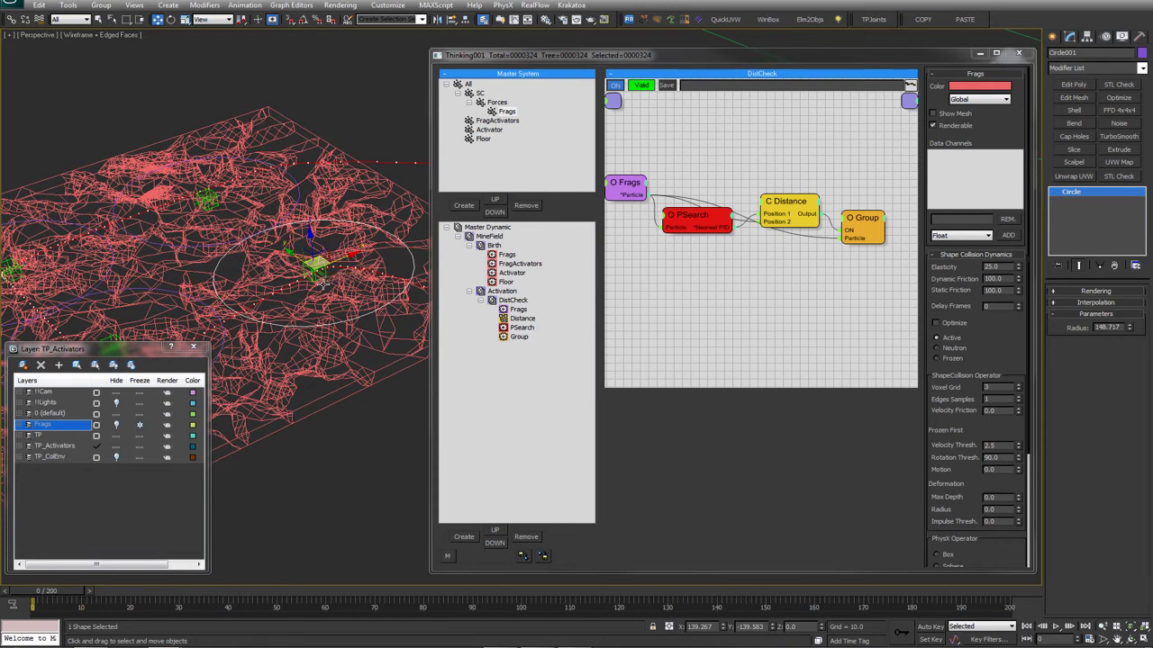
Create a new particle group under Forces and name it FragsActive
{"action": "left_click", "coordinate": [496, 103]}
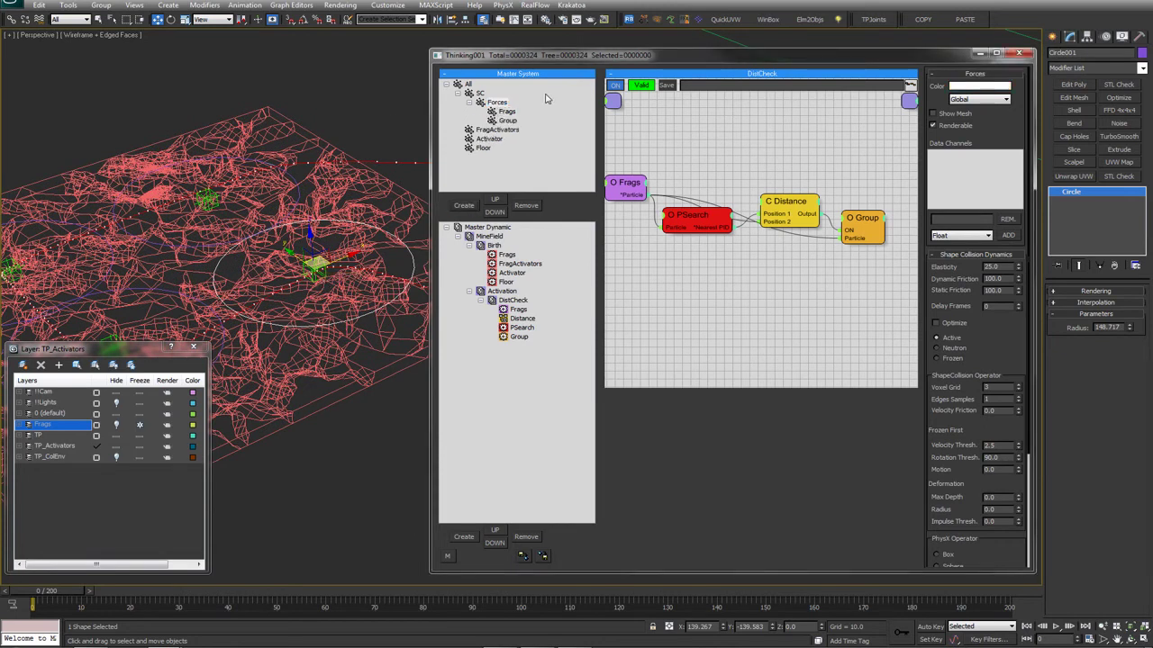
{"action": "left_click", "coordinate": [508, 120]}
{"action": "left_click", "coordinate": [508, 120]}
{"action": "type", "text": "FragsActive"}
{"action": "key", "text": "Return"}
Respace the Frags, PSearch, Distance and Group nodes, and assign the Group operator to FragsActive
{"action": "left_click", "coordinate": [626, 184]}
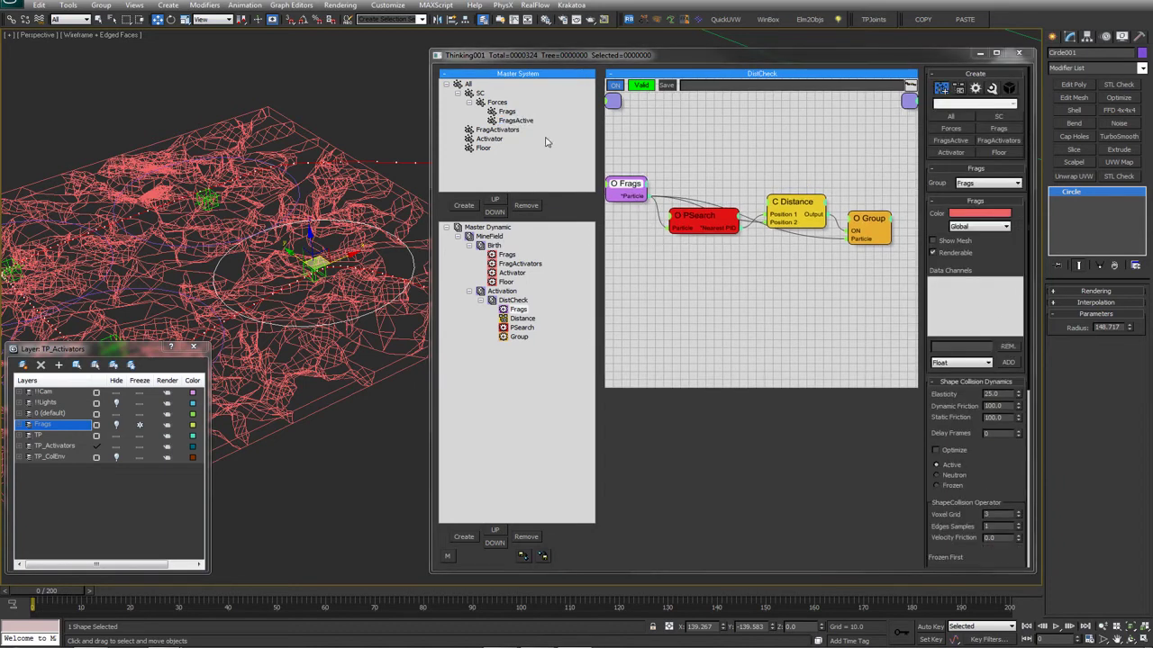
{"action": "left_click", "coordinate": [516, 122]}
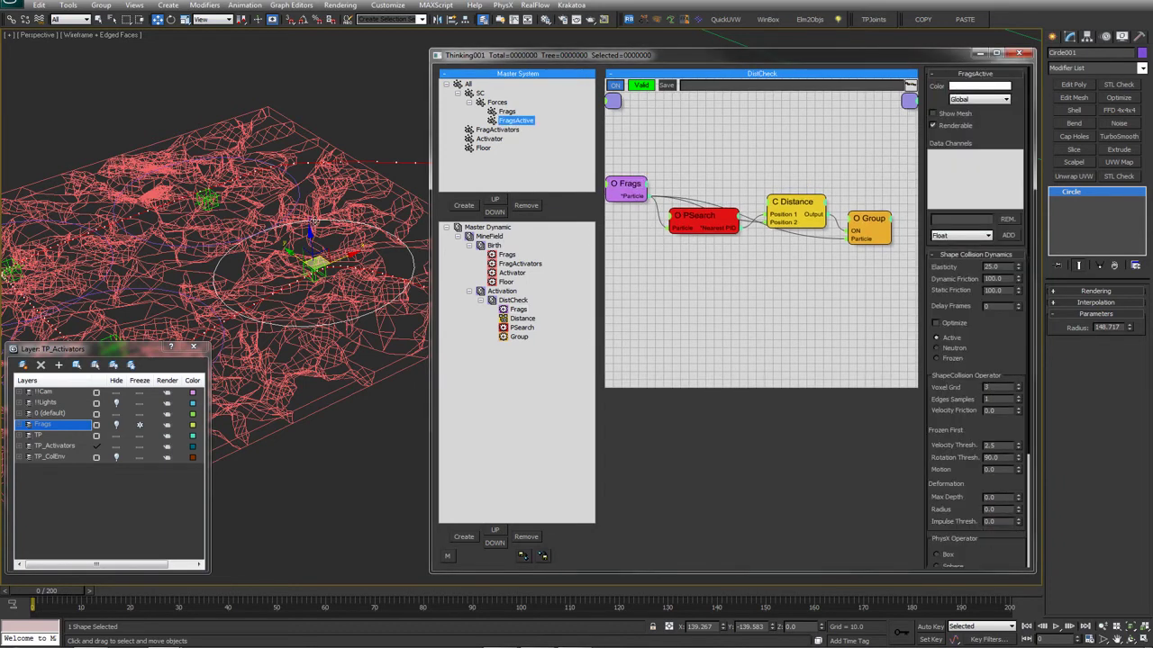
{"action": "left_click", "coordinate": [630, 189]}
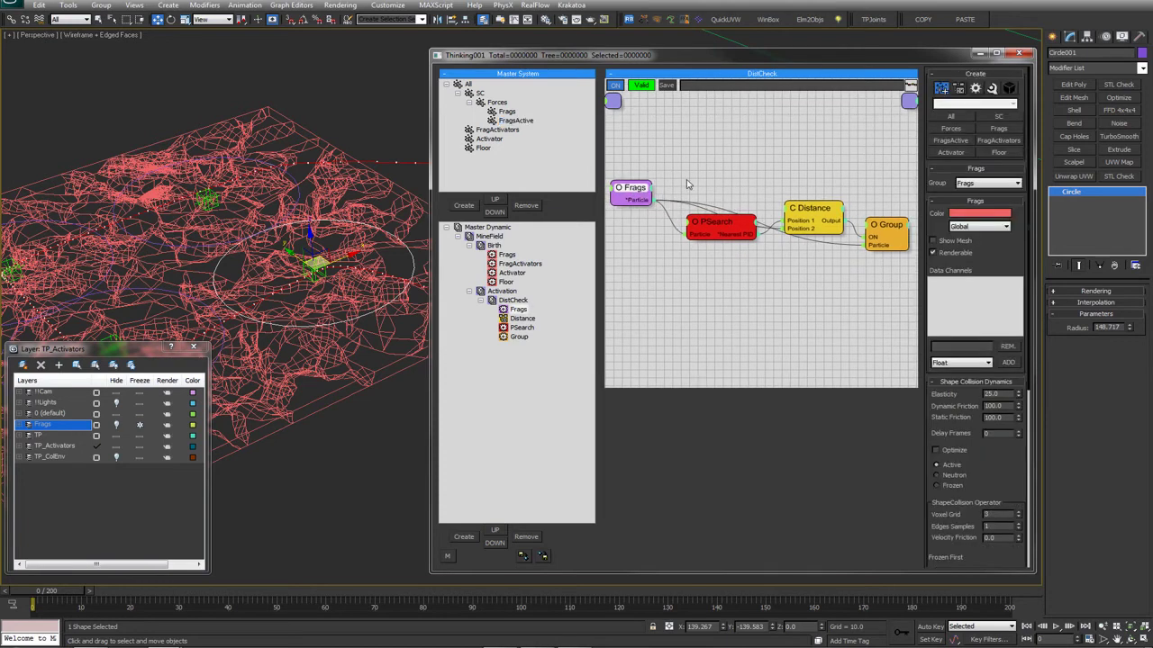
{"action": "left_click_drag", "start_coordinate": [716, 225], "coordinate": [707, 222]}
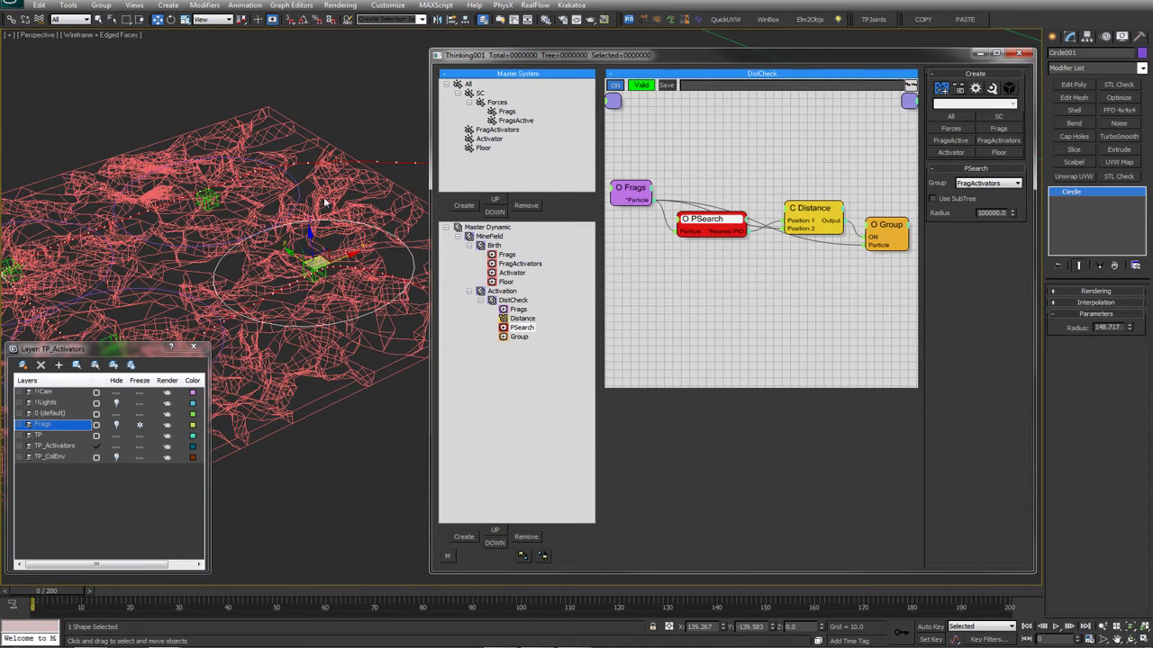
{"action": "left_click", "coordinate": [316, 267]}
{"action": "left_click_drag", "start_coordinate": [809, 211], "coordinate": [798, 193]}
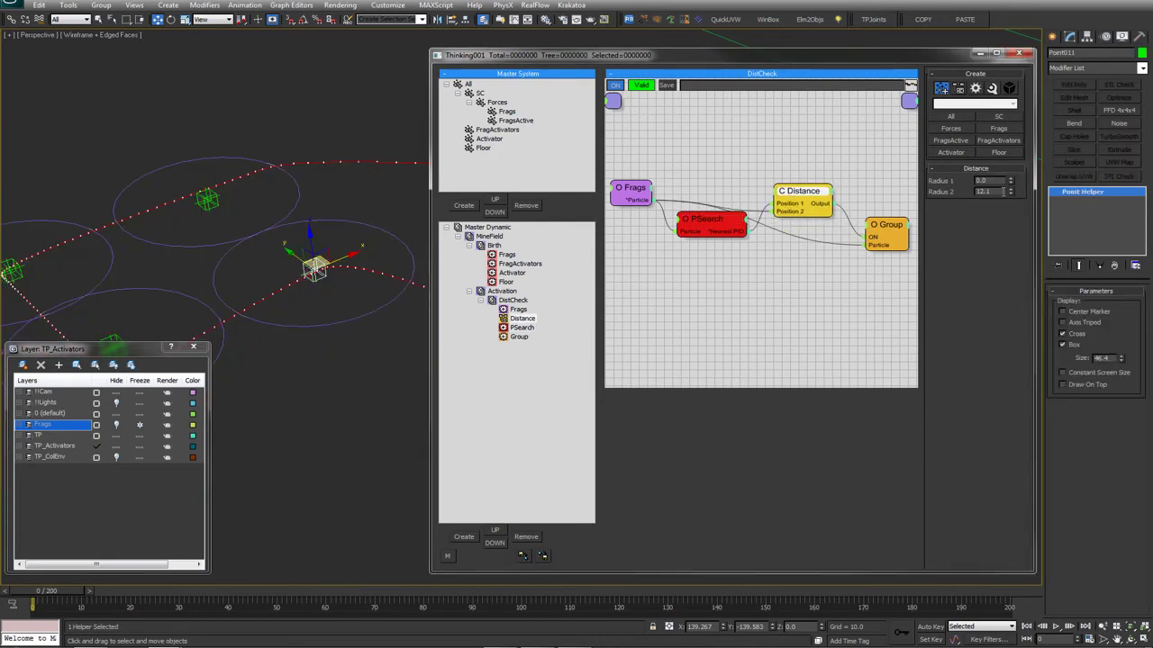
{"action": "left_click_drag", "start_coordinate": [884, 225], "coordinate": [878, 215]}
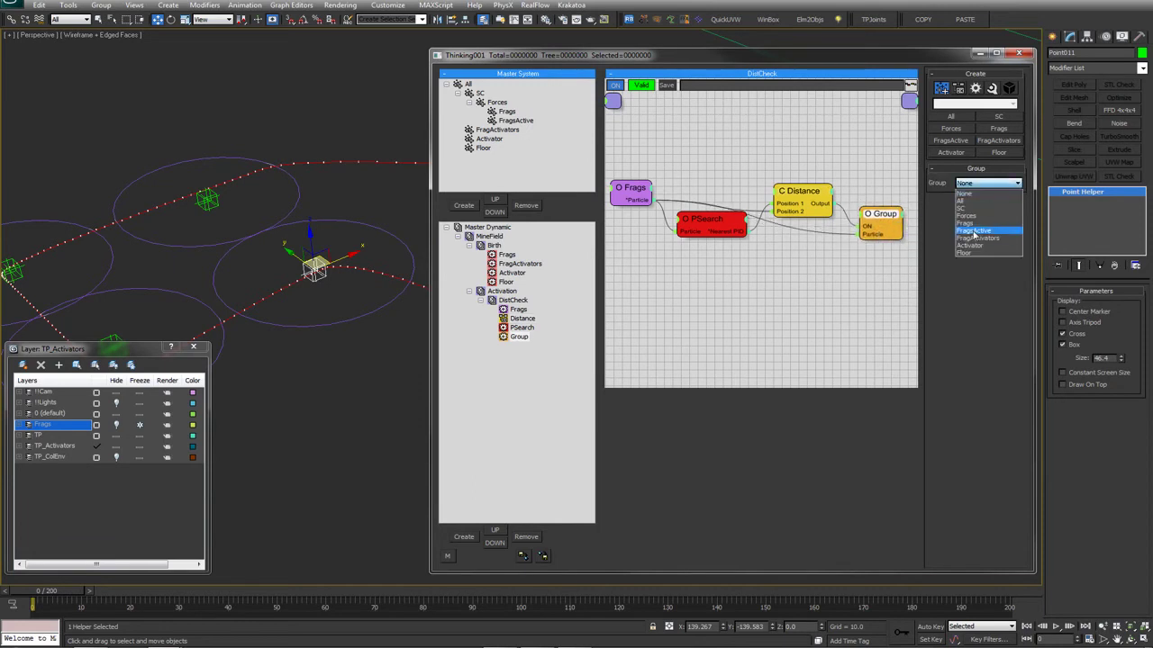
{"action": "left_click", "coordinate": [976, 232]}
Set the FragsActive group's color to purple and refresh the simulation from the start of the timeline
{"action": "left_click", "coordinate": [540, 121]}
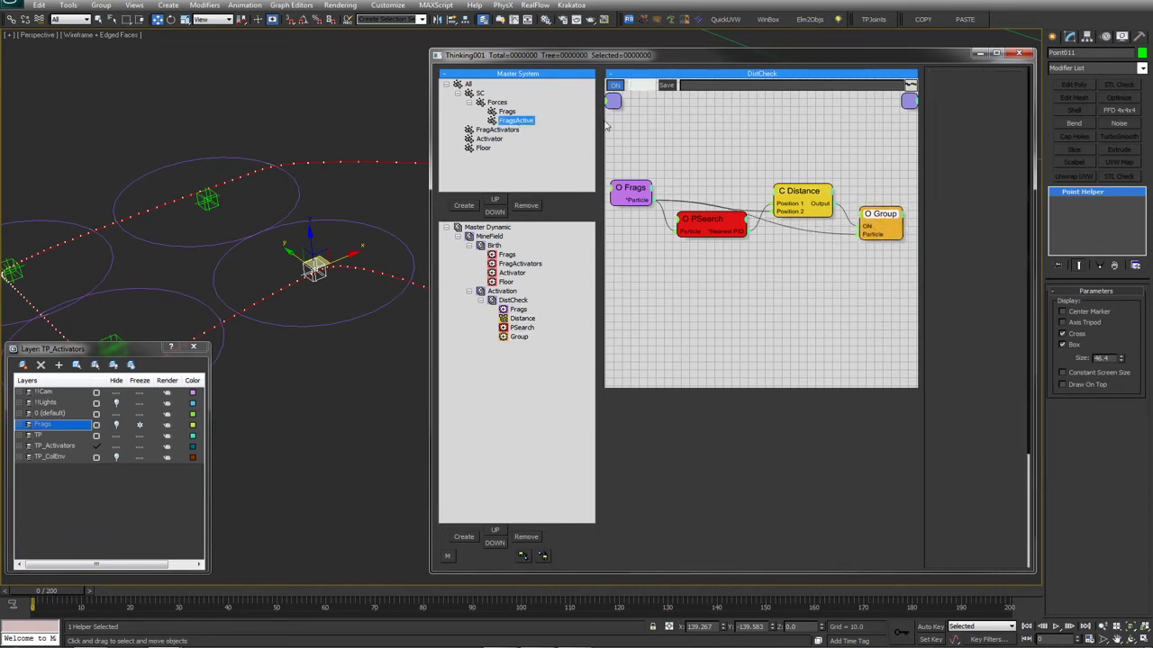
{"action": "left_click", "coordinate": [967, 87]}
{"action": "left_click_drag", "start_coordinate": [322, 71], "coordinate": [310, 78]}
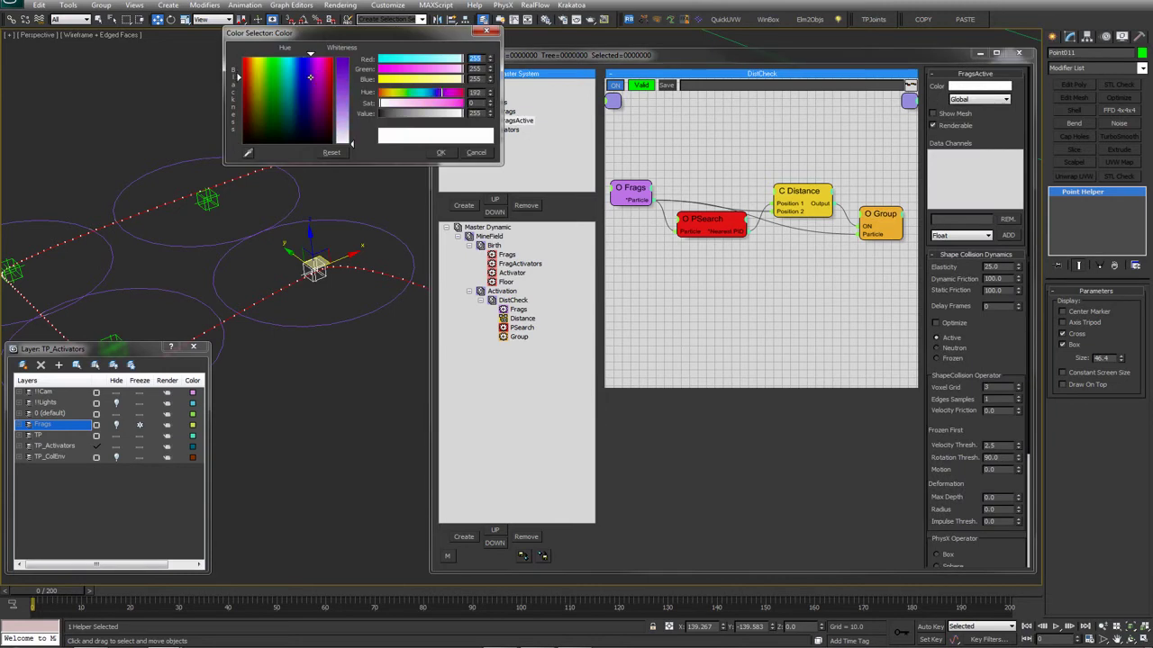
{"action": "left_click", "coordinate": [340, 79]}
{"action": "left_click", "coordinate": [437, 153]}
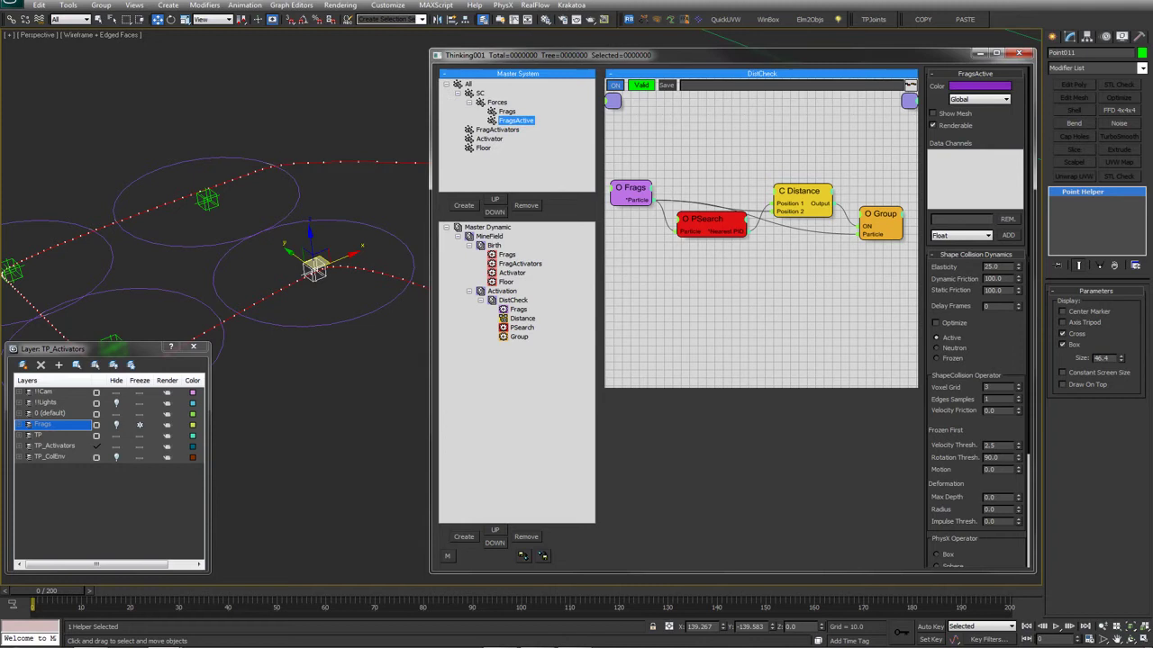
{"action": "left_click", "coordinate": [44, 592]}
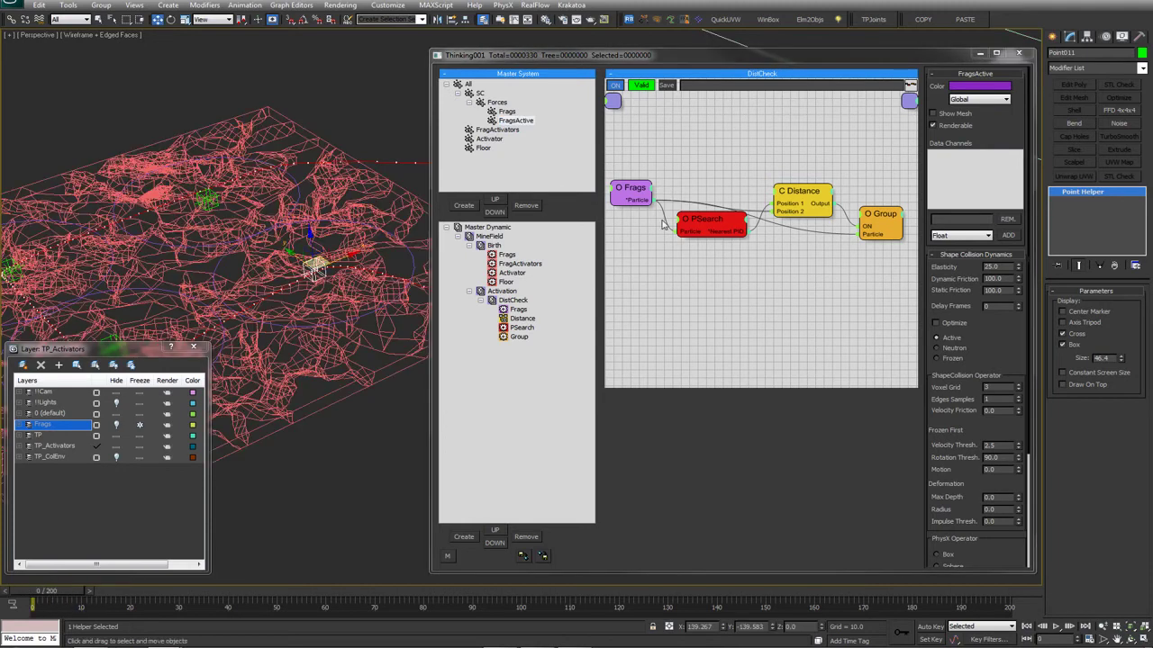
Check the settings of the PSearch, Distance and Group operators in DistCheck
{"action": "left_click", "coordinate": [714, 222]}
{"action": "left_click", "coordinate": [817, 189]}
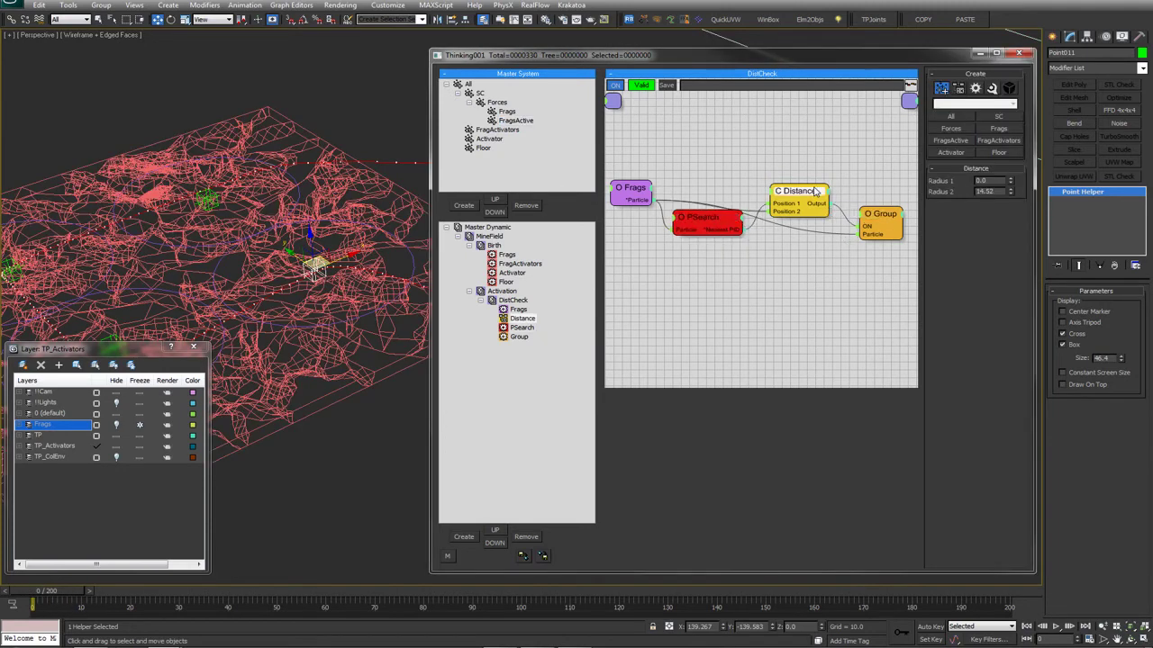
{"action": "left_click", "coordinate": [897, 232]}
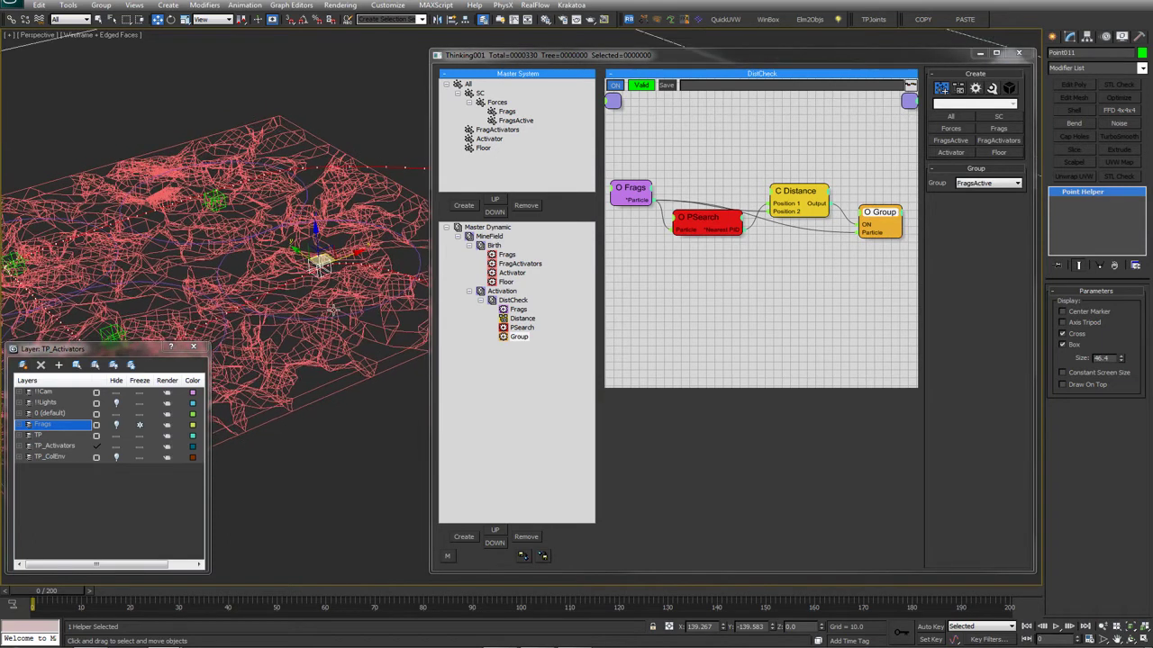
{"action": "left_click", "coordinate": [707, 222]}
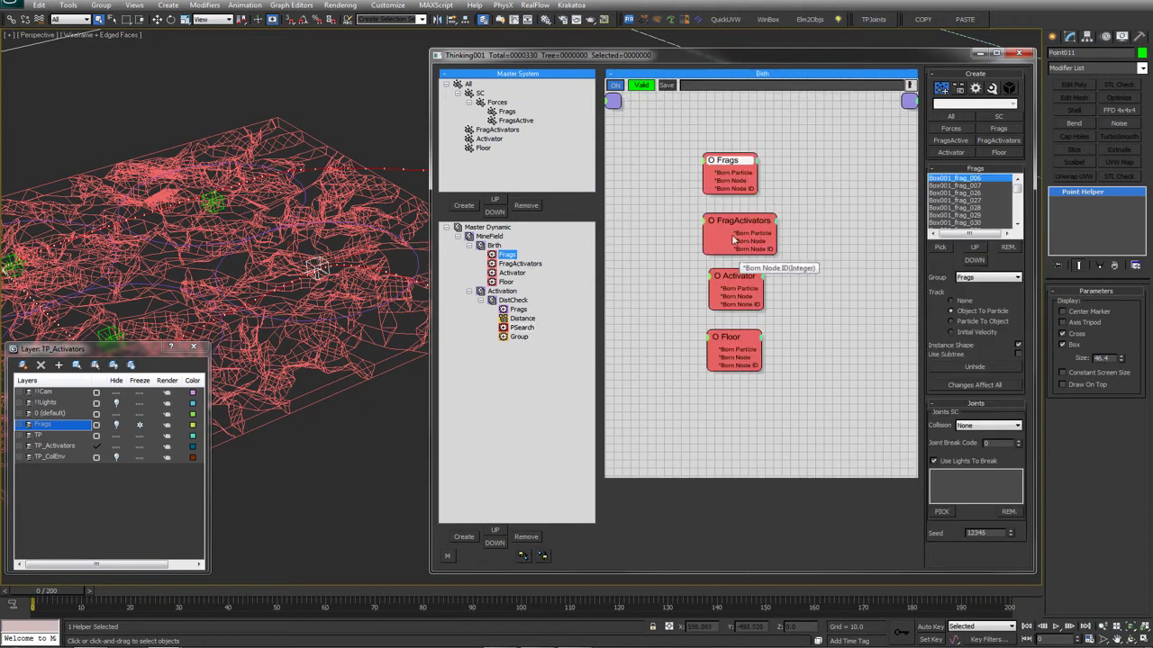
Enable Instance Shape on the FragActivators birth operator and refresh the simulation at frame 0
{"action": "left_click", "coordinate": [737, 231]}
{"action": "left_click", "coordinate": [944, 201]}
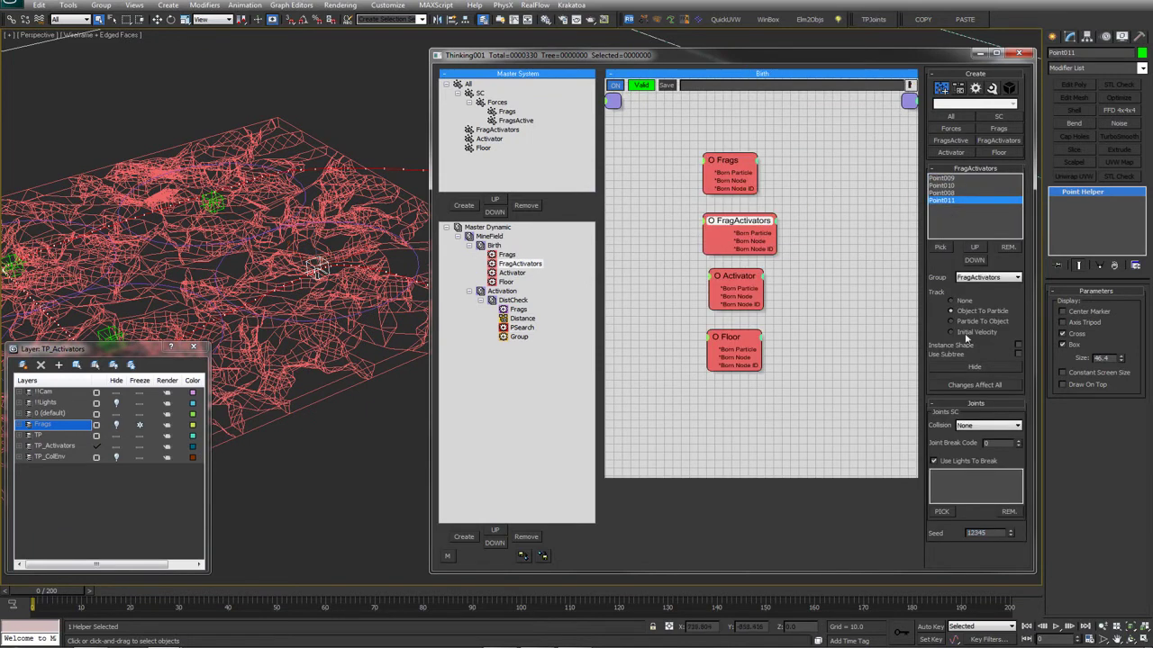
{"action": "left_click", "coordinate": [951, 348]}
{"action": "left_click_drag", "start_coordinate": [67, 591], "coordinate": [40, 591]}
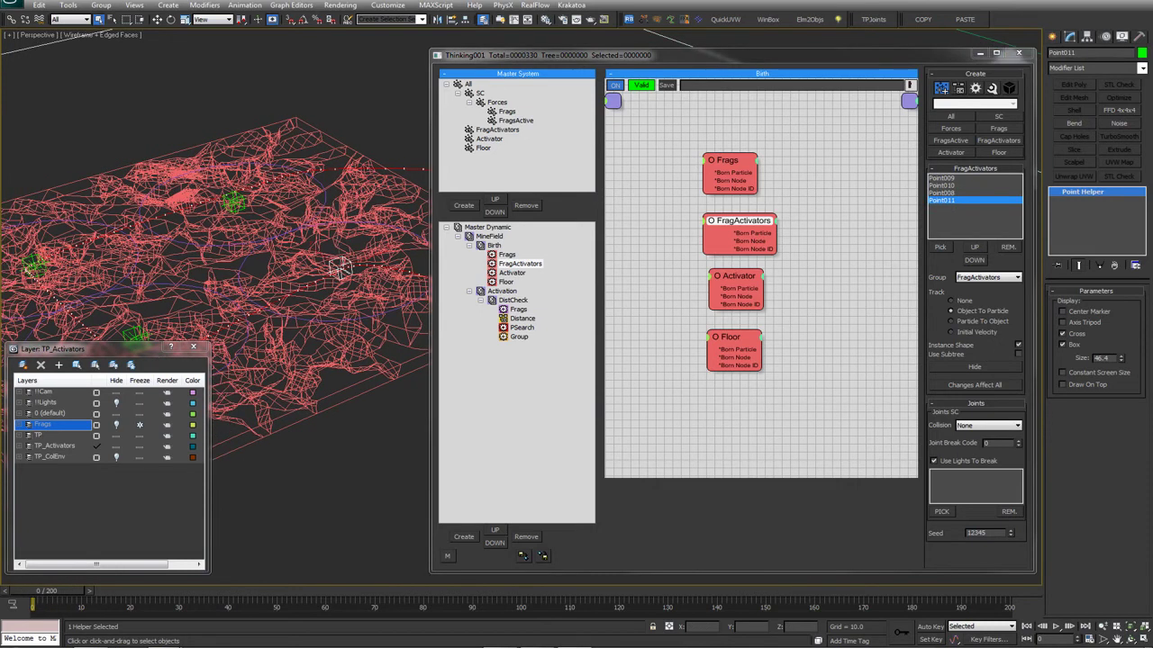
Toggle Edit on the fly for the Master Dynamic
{"action": "left_click", "coordinate": [522, 318]}
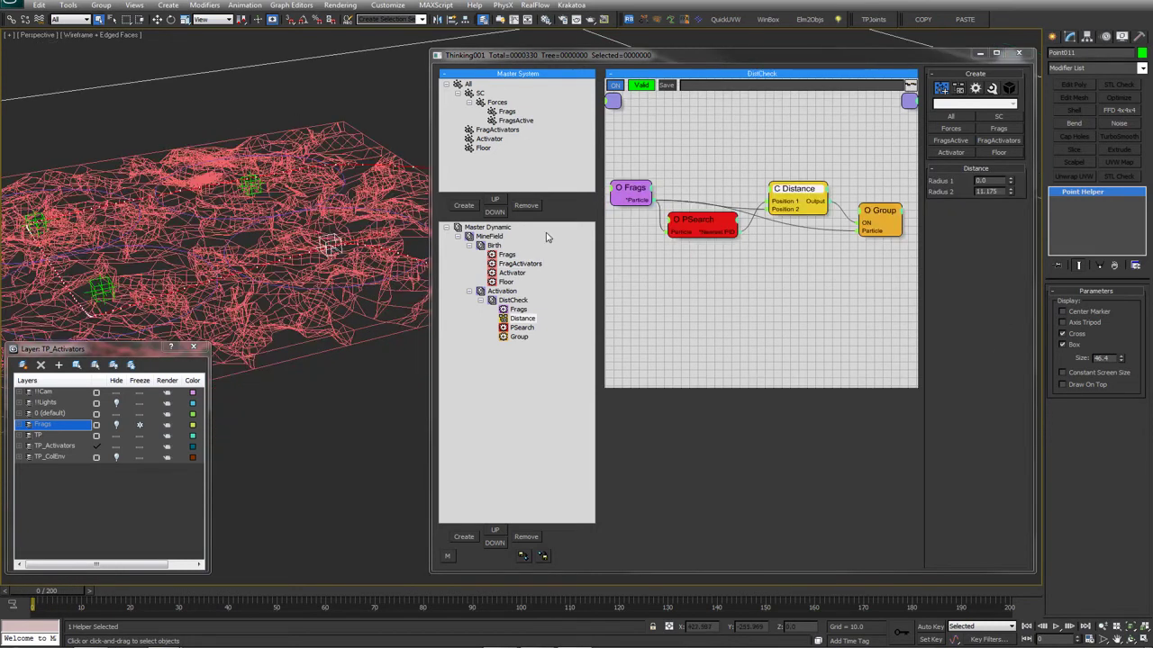
{"action": "left_click", "coordinate": [495, 229]}
{"action": "left_click", "coordinate": [988, 90]}
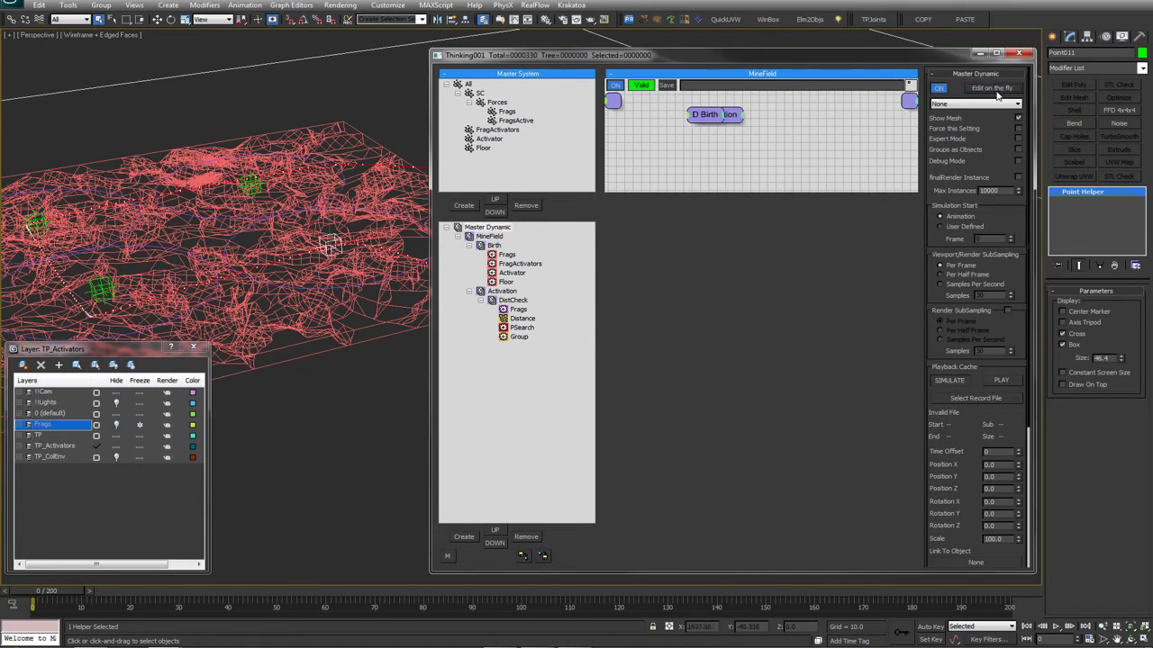
Raise the Distance condition's Radius 2 to 130.416 and scrub the timeline to update the fragments
{"action": "left_click", "coordinate": [523, 318]}
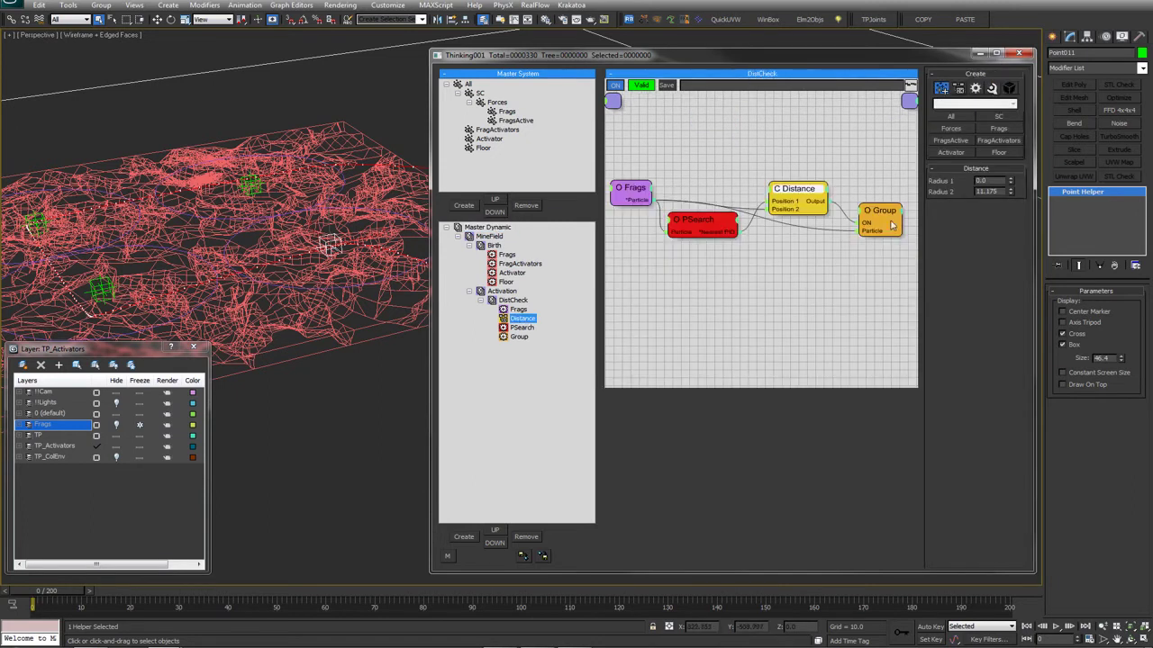
{"action": "left_click_drag", "start_coordinate": [1010, 191], "coordinate": [986, 221]}
{"action": "middle_click_drag", "start_coordinate": [297, 405], "coordinate": [329, 418], "text": "alt"}
{"action": "left_click_drag", "start_coordinate": [74, 591], "coordinate": [260, 576]}
{"action": "right_click", "coordinate": [260, 577]}
Compare the slab's fragment group colors in shaded and wireframe display
{"action": "middle_click_drag", "start_coordinate": [278, 363], "coordinate": [274, 358], "text": "alt"}
{"action": "key", "text": "F3"}
{"action": "key", "text": "F4"}
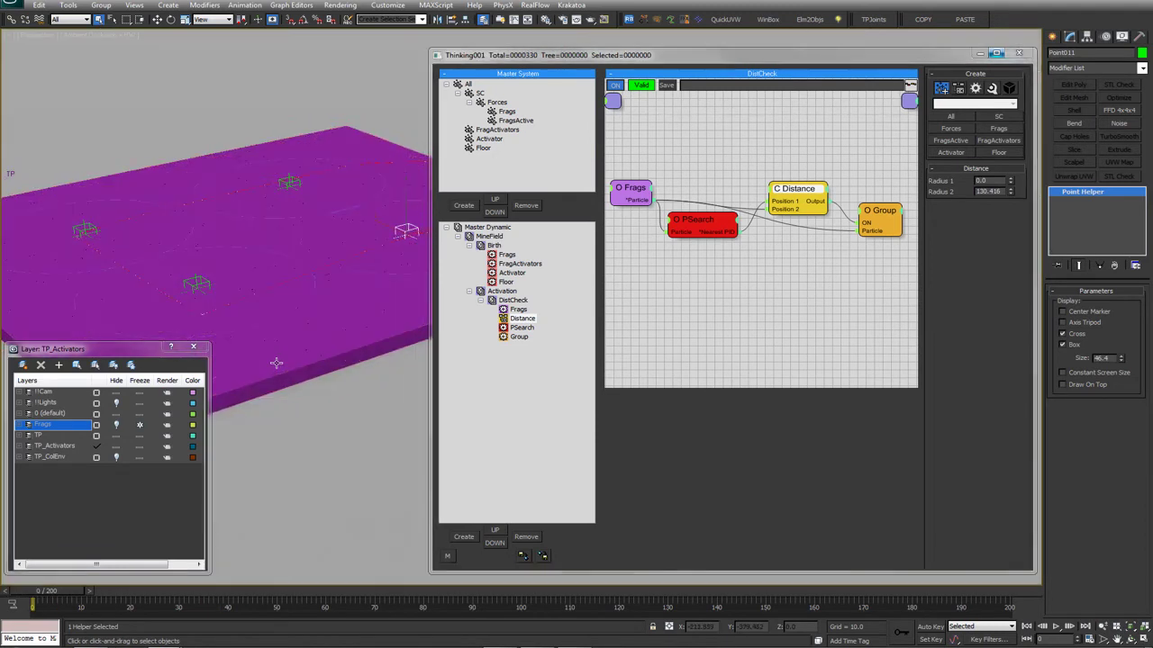
{"action": "key", "text": "F4"}
{"action": "key", "text": "F3"}
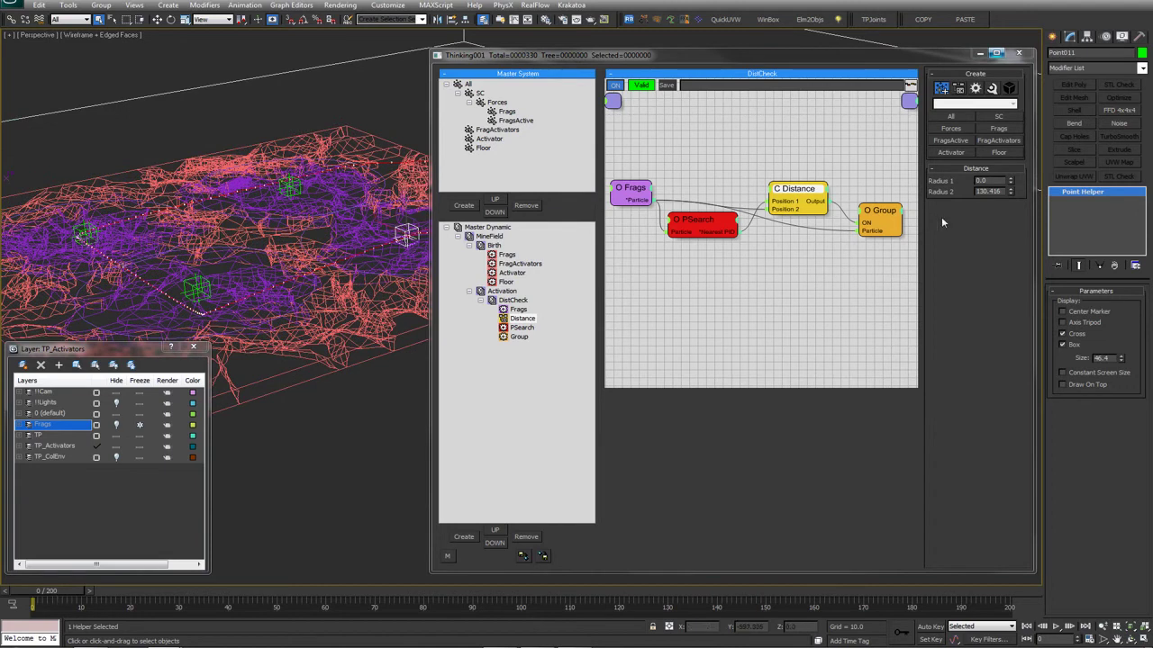
Set the Distance condition's Radius 2 to 117.375 and narrow the Thinking Particles window to uncover more of the viewport
{"action": "mouse_move", "coordinate": [1009, 195]}
{"action": "left_mouse_down"}
{"action": "mouse_move", "coordinate": [1002, 217]}
{"action": "mouse_move", "coordinate": [1012, 196]}
{"action": "left_mouse_up"}
{"action": "middle_click_drag", "start_coordinate": [324, 278], "coordinate": [298, 298], "text": "alt"}
{"action": "left_click_drag", "start_coordinate": [429, 192], "coordinate": [486, 191]}
{"action": "middle_click_drag", "start_coordinate": [382, 317], "coordinate": [381, 365], "text": "alt"}
Hide the TP layer and reduce the radius of the circle around the activator point to 126.409
{"action": "left_click", "coordinate": [115, 436]}
{"action": "left_click", "coordinate": [402, 188]}
{"action": "middle_click_drag", "start_coordinate": [426, 208], "coordinate": [405, 212]}
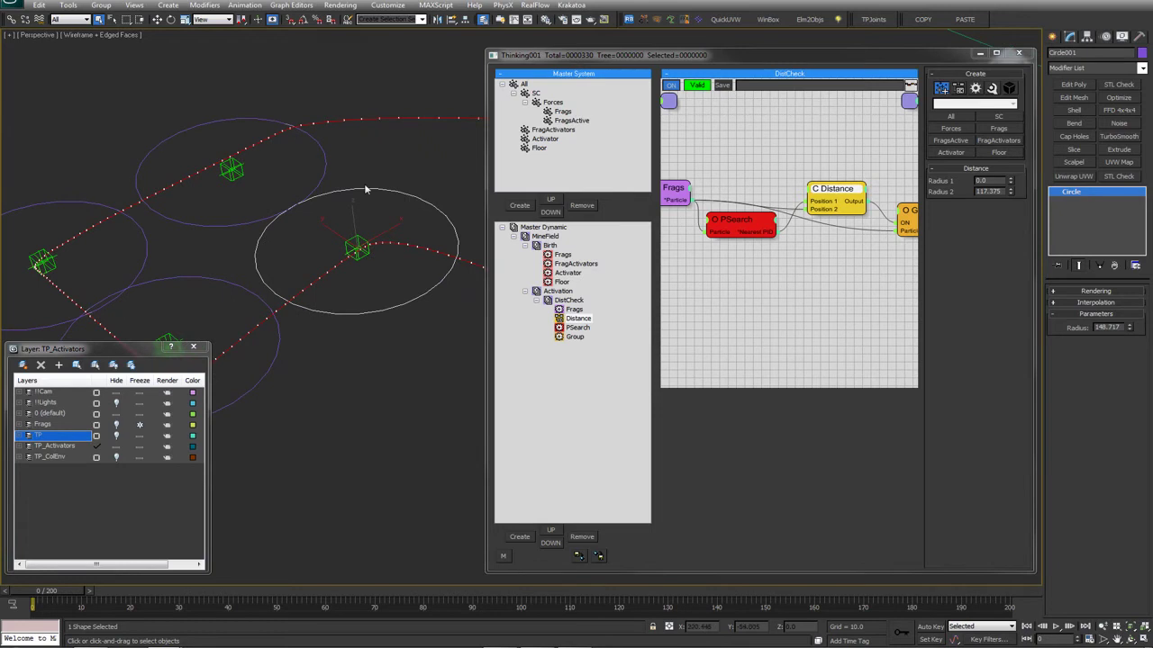
{"action": "left_click_drag", "start_coordinate": [1132, 330], "coordinate": [1132, 349]}
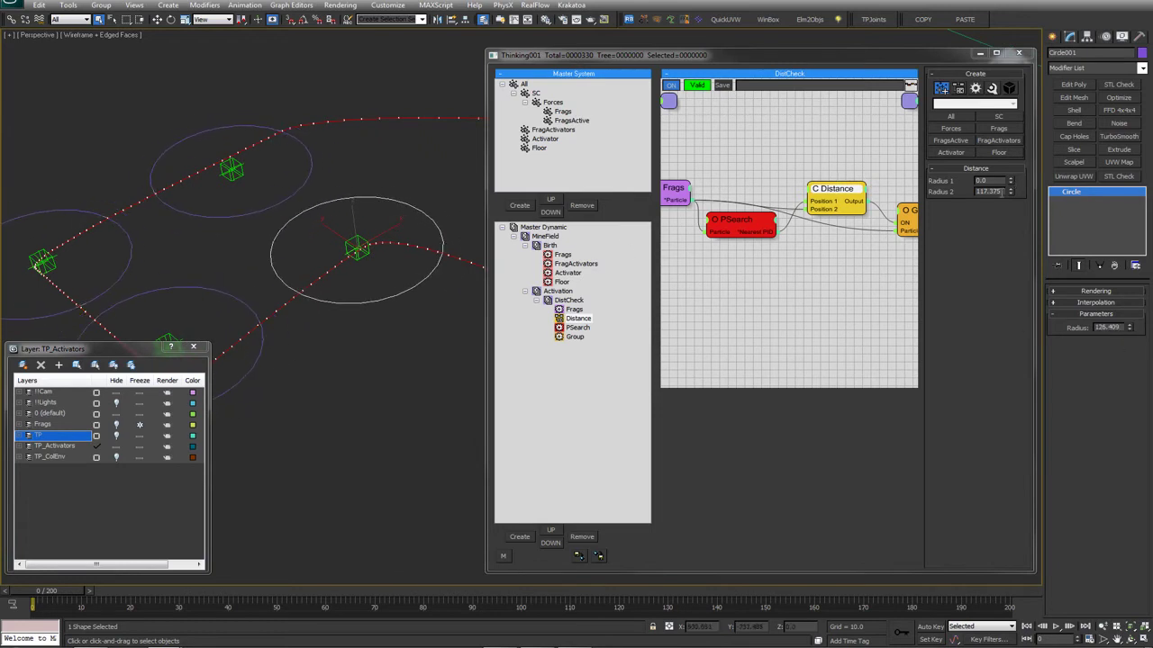
{"action": "middle_click_drag", "start_coordinate": [399, 225], "coordinate": [430, 224], "text": "alt"}
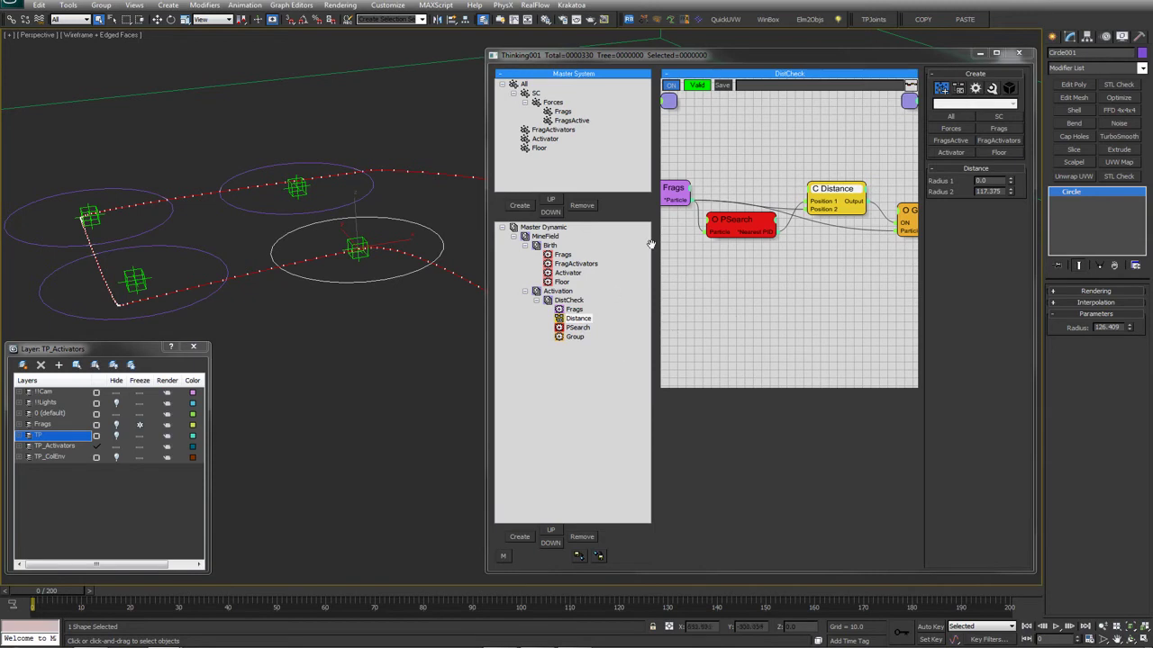
Lower the Distance condition's Radius 2 to 111.506 and unhide the TP layer to compare the active fragments with the circle
{"action": "left_click_drag", "start_coordinate": [1011, 189], "coordinate": [1011, 192]}
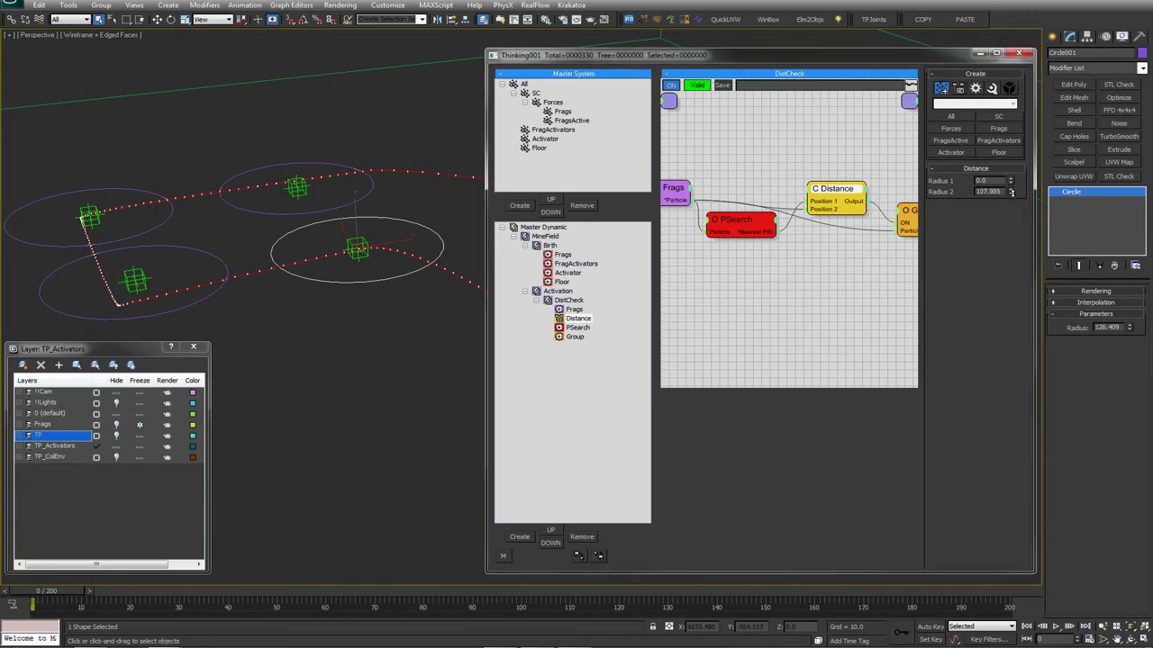
{"action": "mouse_move", "coordinate": [404, 307]}
{"action": "middle_mouse_down", "text": "alt"}
{"action": "mouse_move", "coordinate": [357, 312]}
{"action": "mouse_move", "coordinate": [362, 334]}
{"action": "mouse_move", "coordinate": [282, 328]}
{"action": "mouse_move", "coordinate": [396, 315]}
{"action": "middle_mouse_up", "text": "alt"}
{"action": "left_click", "coordinate": [117, 437]}
{"action": "scroll", "coordinate": [303, 363], "scroll_direction": "up", "scroll_amount": 4}
{"action": "scroll", "coordinate": [405, 304], "scroll_direction": "down", "scroll_amount": 3}
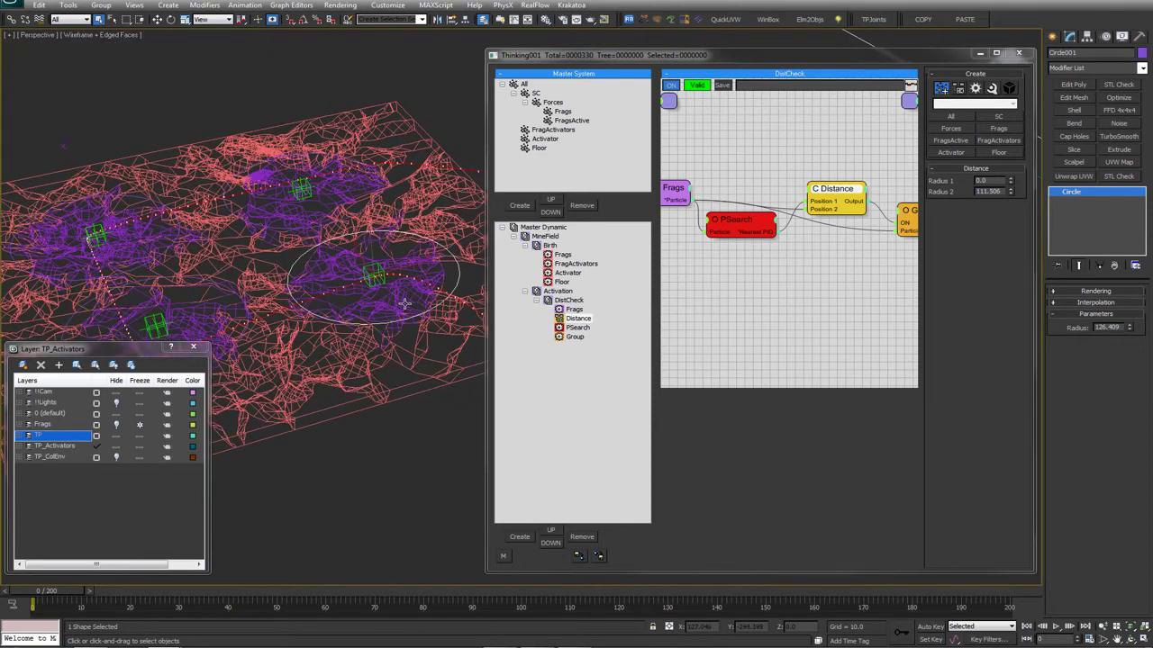
{"action": "middle_click_drag", "start_coordinate": [465, 286], "coordinate": [407, 279], "text": "alt"}
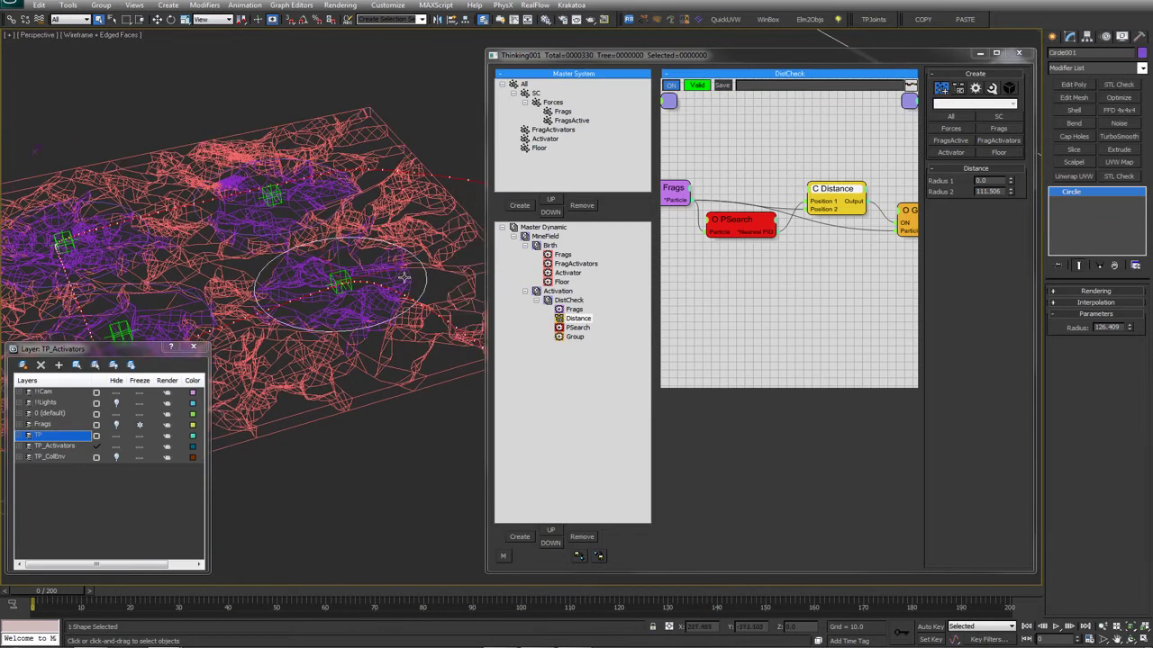
Start wiring the activator circle's Radius to Radius 2 of the Distance condition in MineField's Activation DistCheck set
{"action": "right_click", "coordinate": [341, 285]}
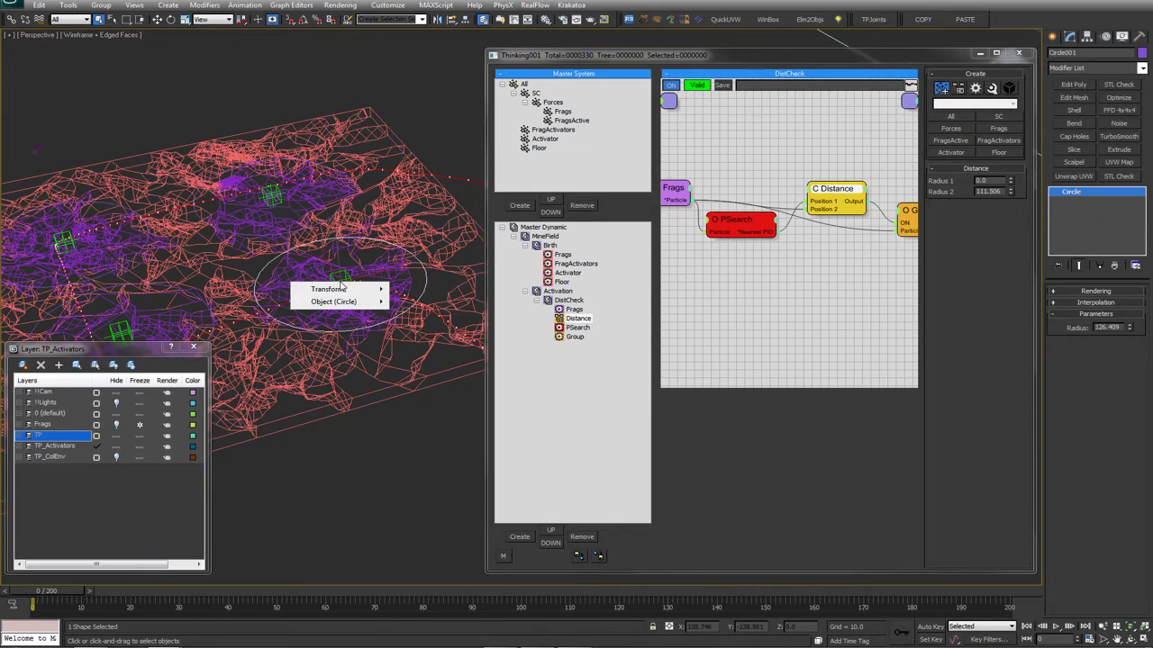
{"action": "mouse_move", "coordinate": [342, 303]}
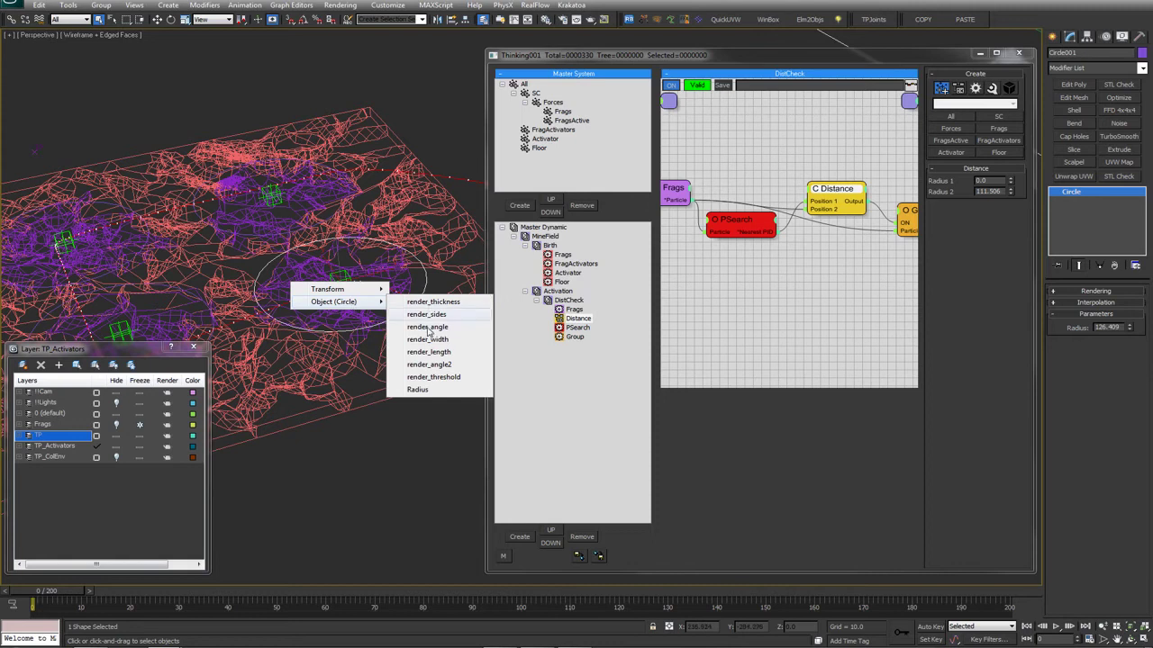
{"action": "left_click", "coordinate": [419, 390]}
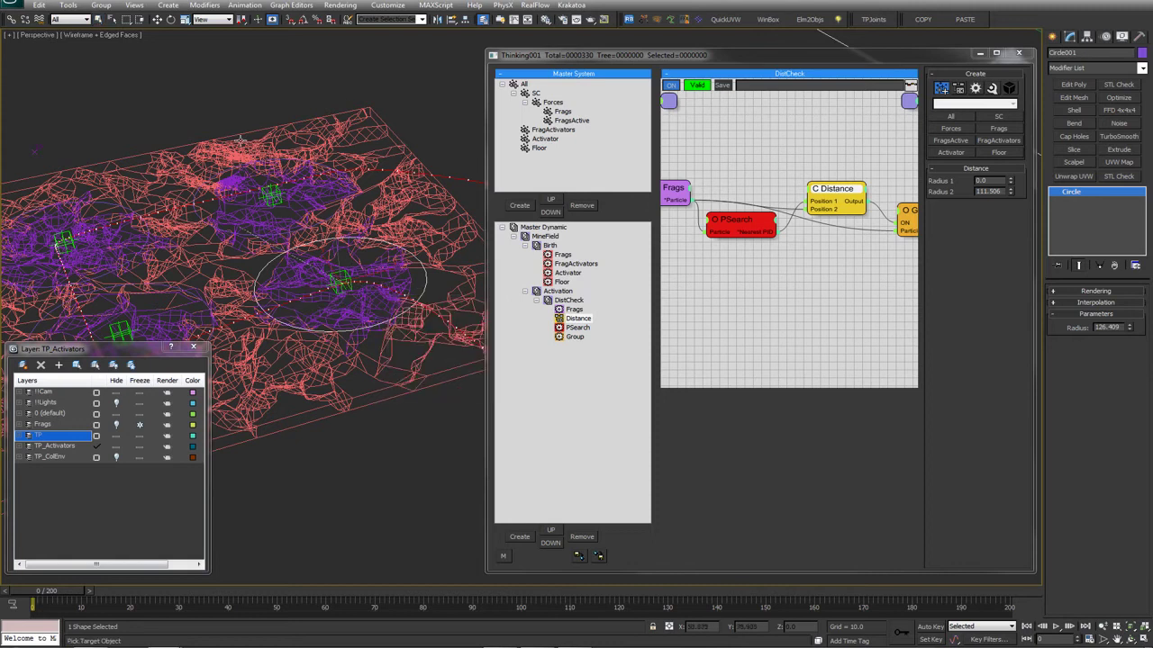
{"action": "left_click", "coordinate": [35, 151]}
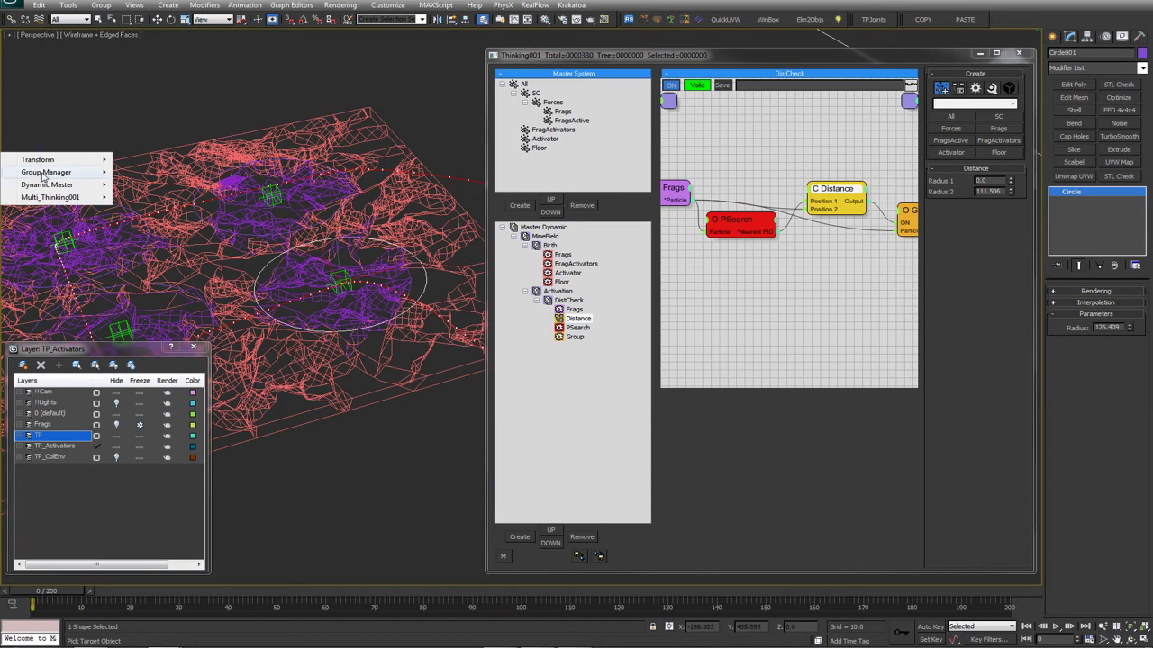
{"action": "mouse_move", "coordinate": [42, 187]}
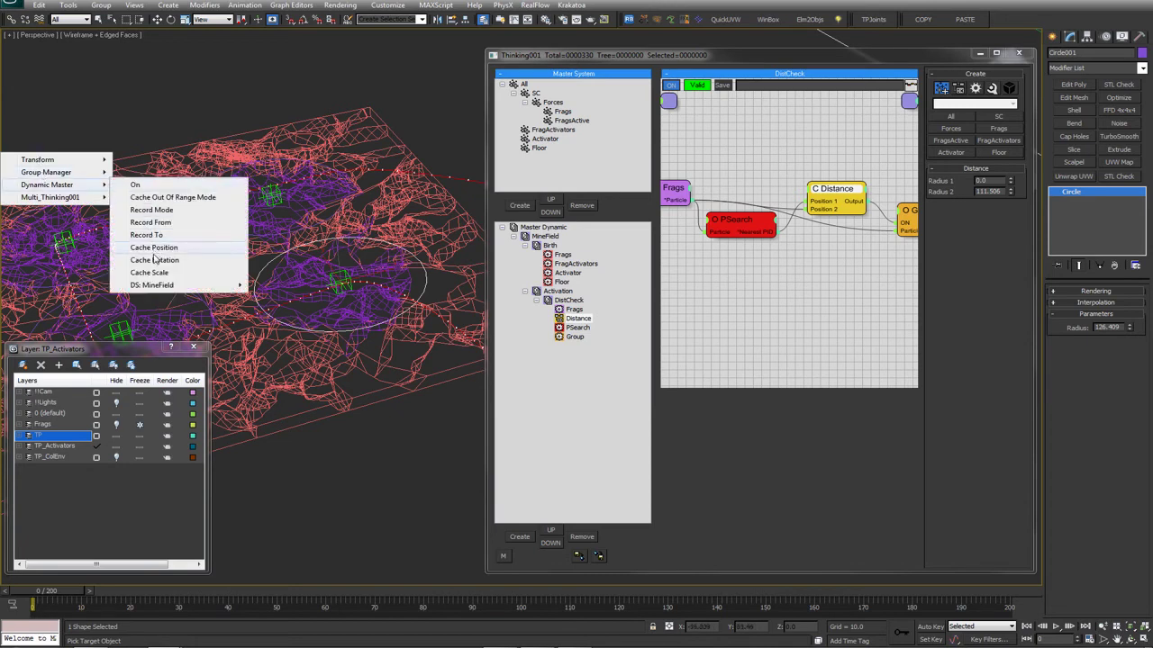
{"action": "mouse_move", "coordinate": [154, 285]}
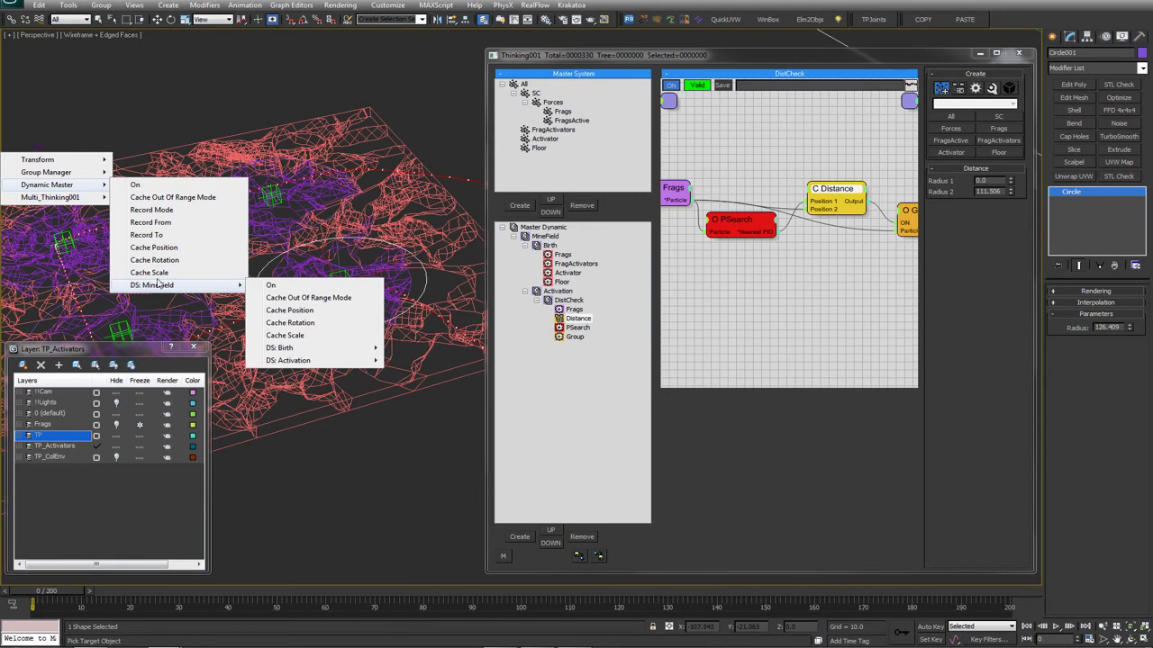
{"action": "left_click", "coordinate": [155, 285]}
{"action": "left_click", "coordinate": [155, 288]}
{"action": "mouse_move", "coordinate": [315, 359]}
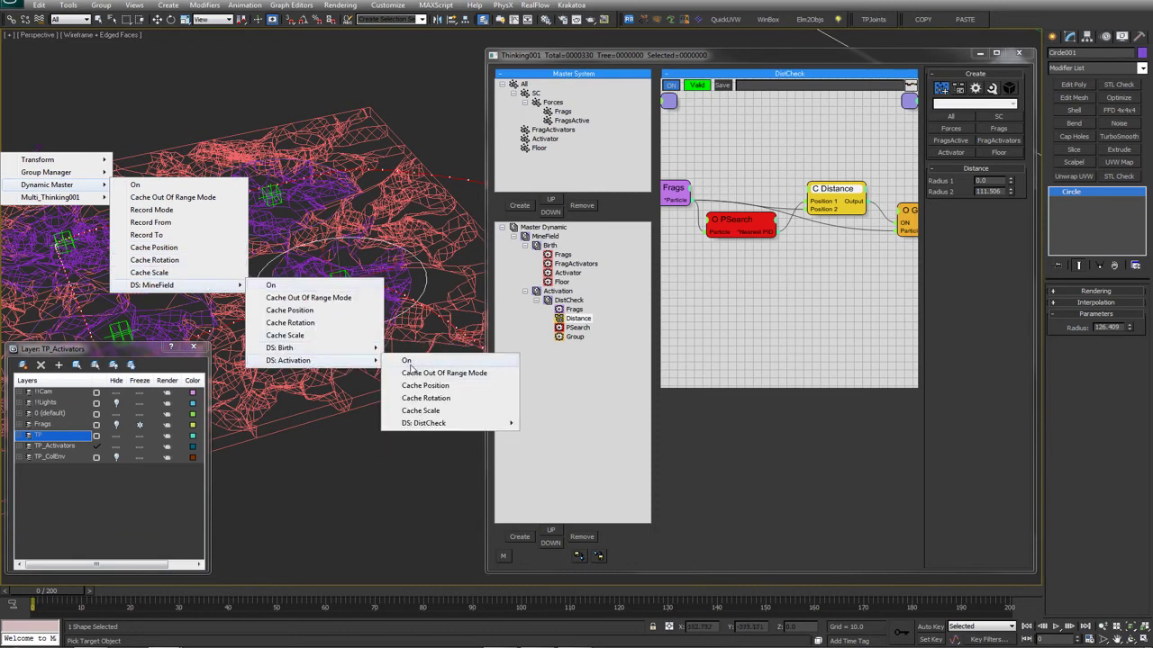
{"action": "mouse_move", "coordinate": [430, 422]}
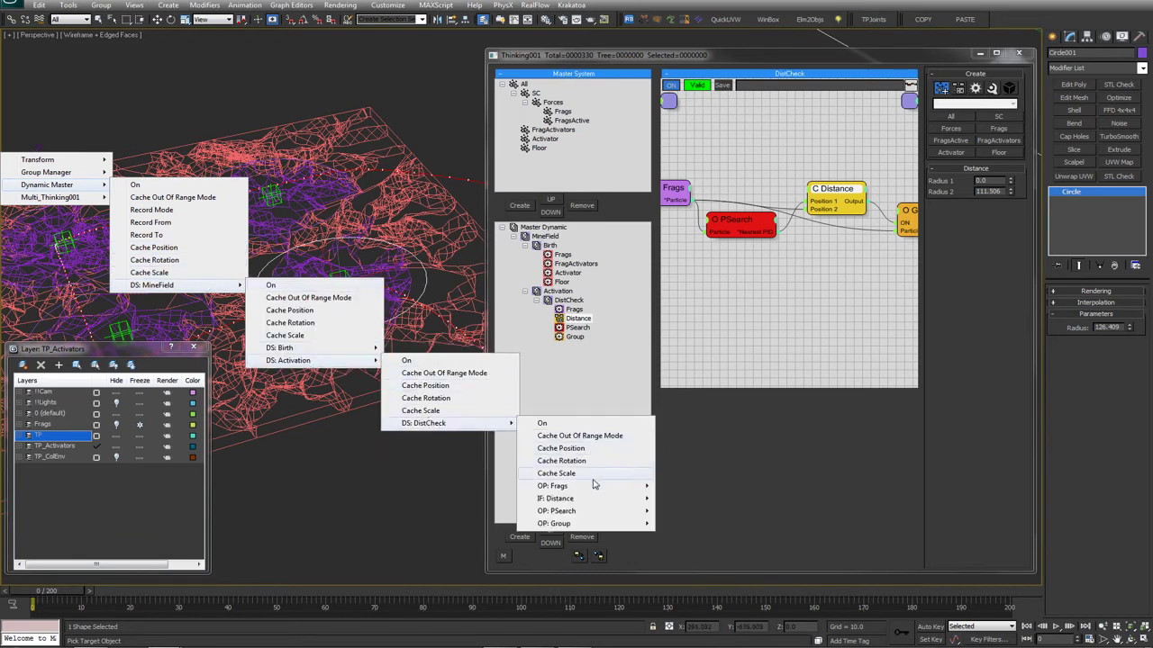
{"action": "mouse_move", "coordinate": [593, 501]}
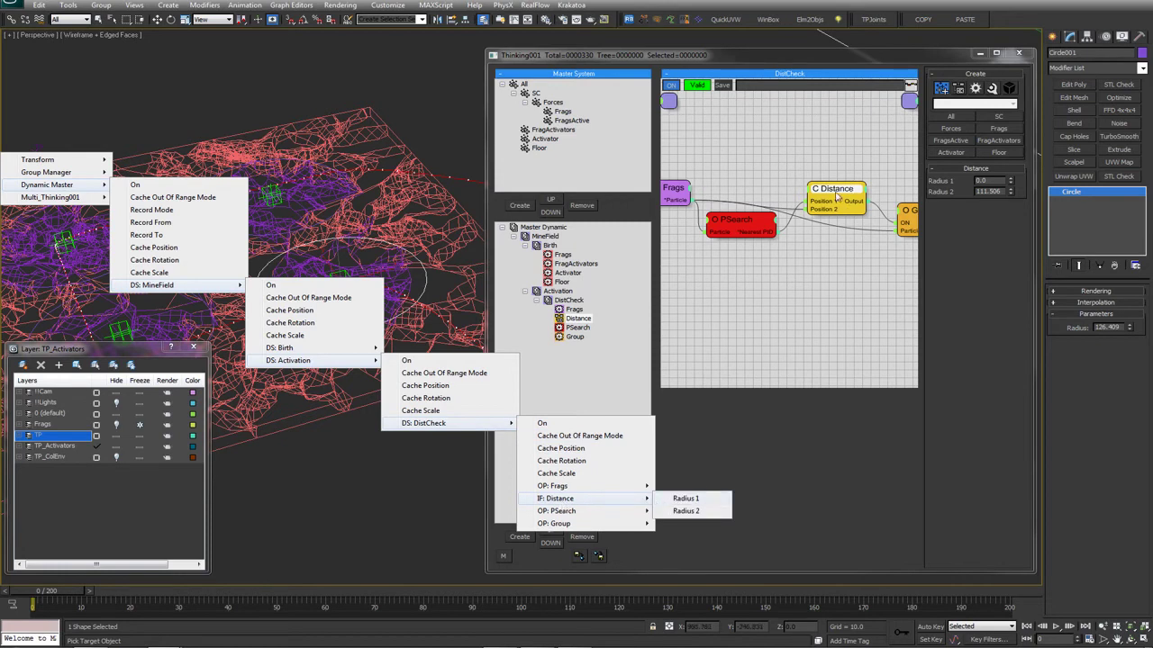
{"action": "mouse_move", "coordinate": [627, 501]}
{"action": "left_click", "coordinate": [685, 512]}
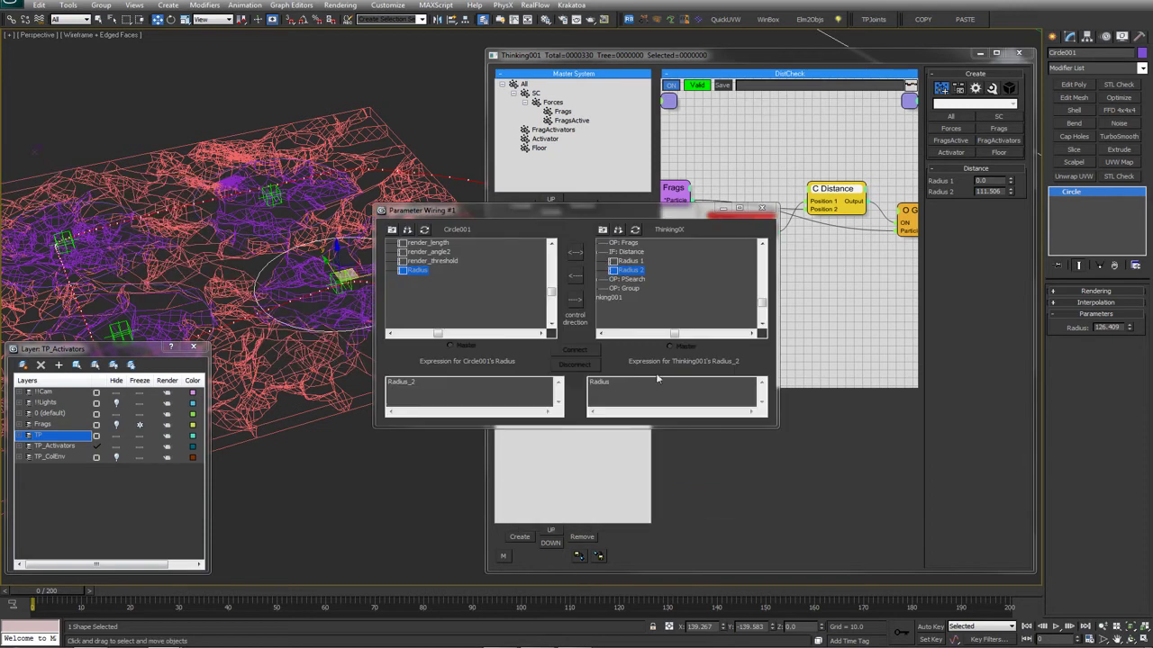
Connect the wire one-way so that the circle's Radius controls Radius 2, and close the Parameter Wiring dialog
{"action": "left_click_drag", "start_coordinate": [624, 208], "coordinate": [581, 205]}
{"action": "scroll", "coordinate": [413, 276], "scroll_direction": "up", "scroll_amount": 3}
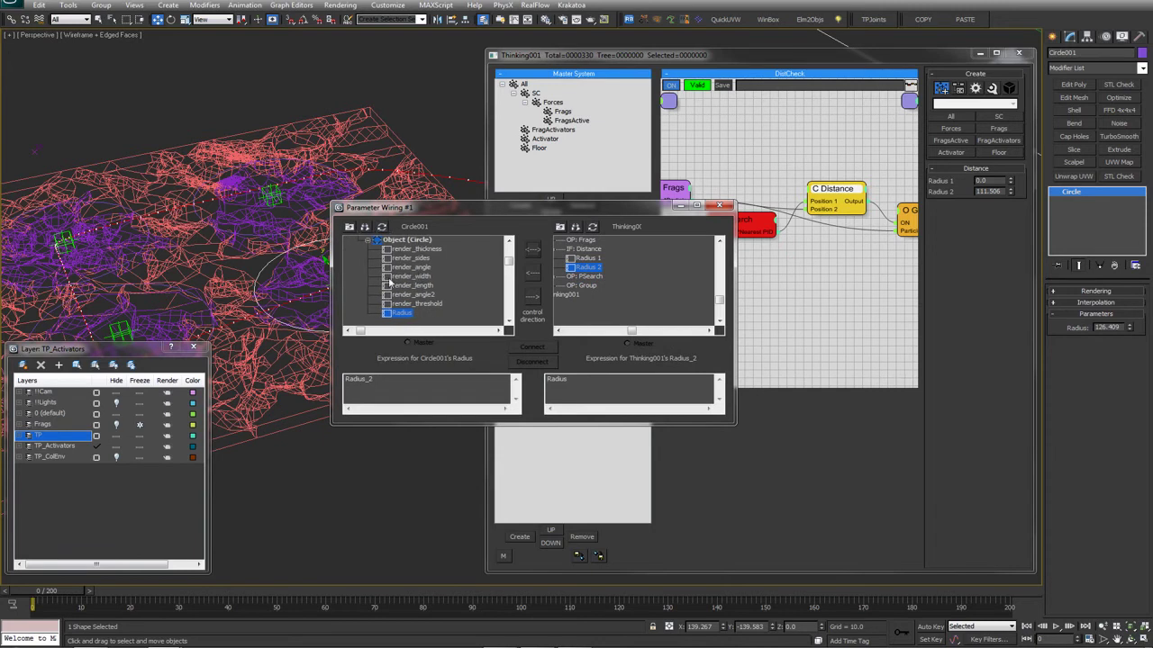
{"action": "left_click", "coordinate": [613, 266]}
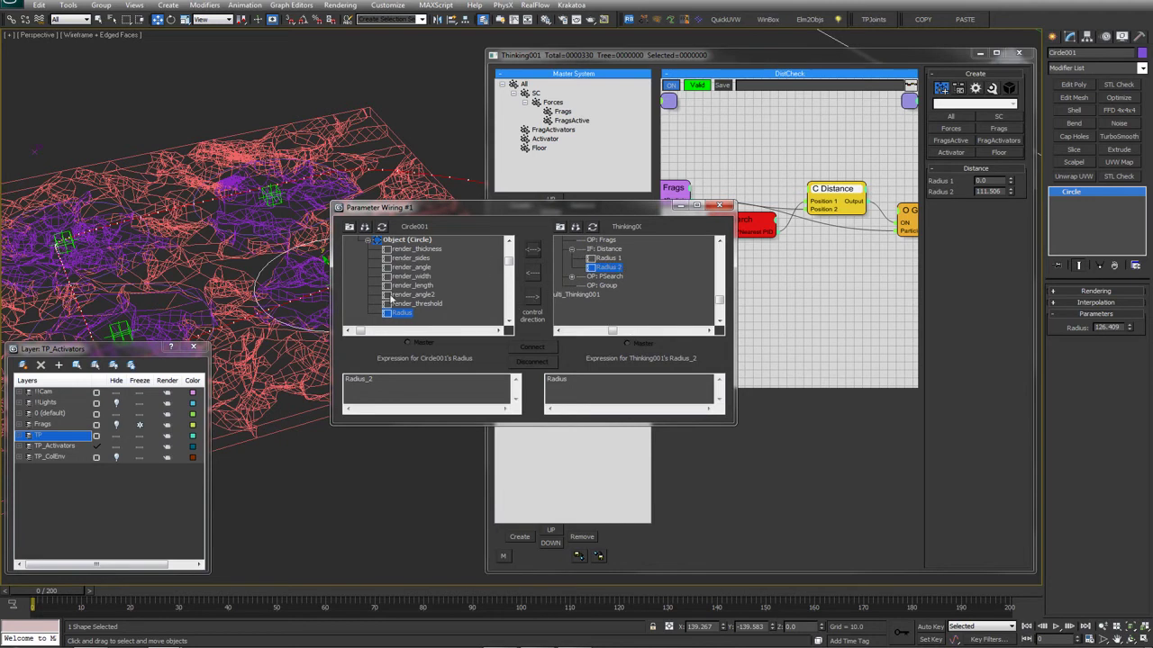
{"action": "left_click", "coordinate": [531, 299]}
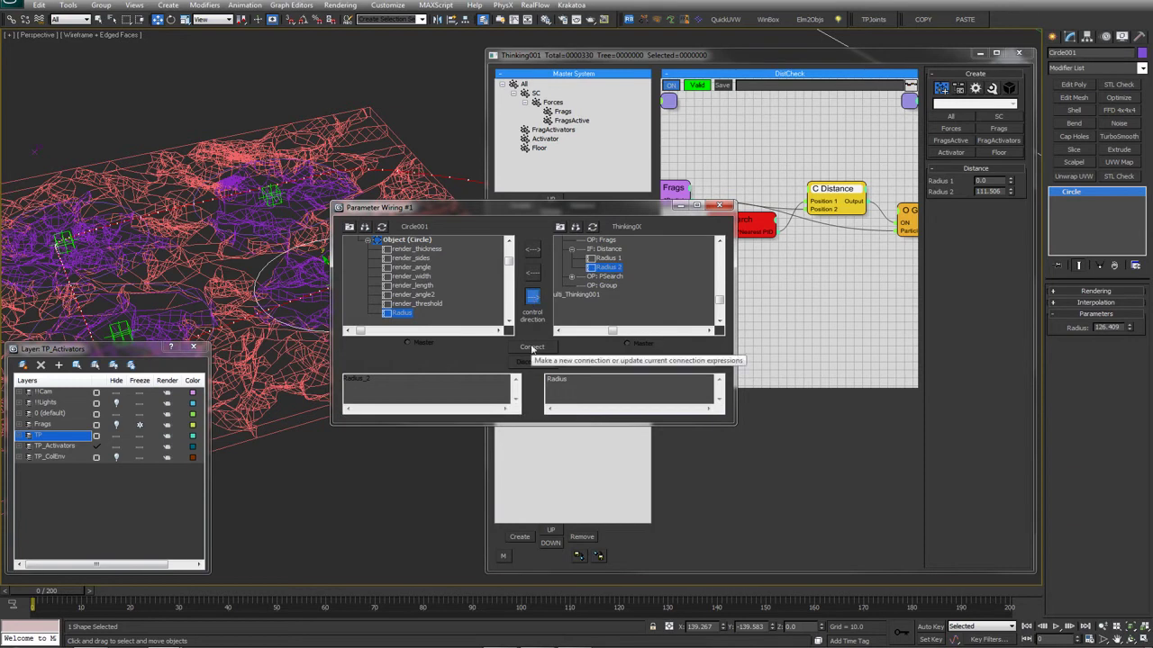
{"action": "left_click", "coordinate": [533, 348]}
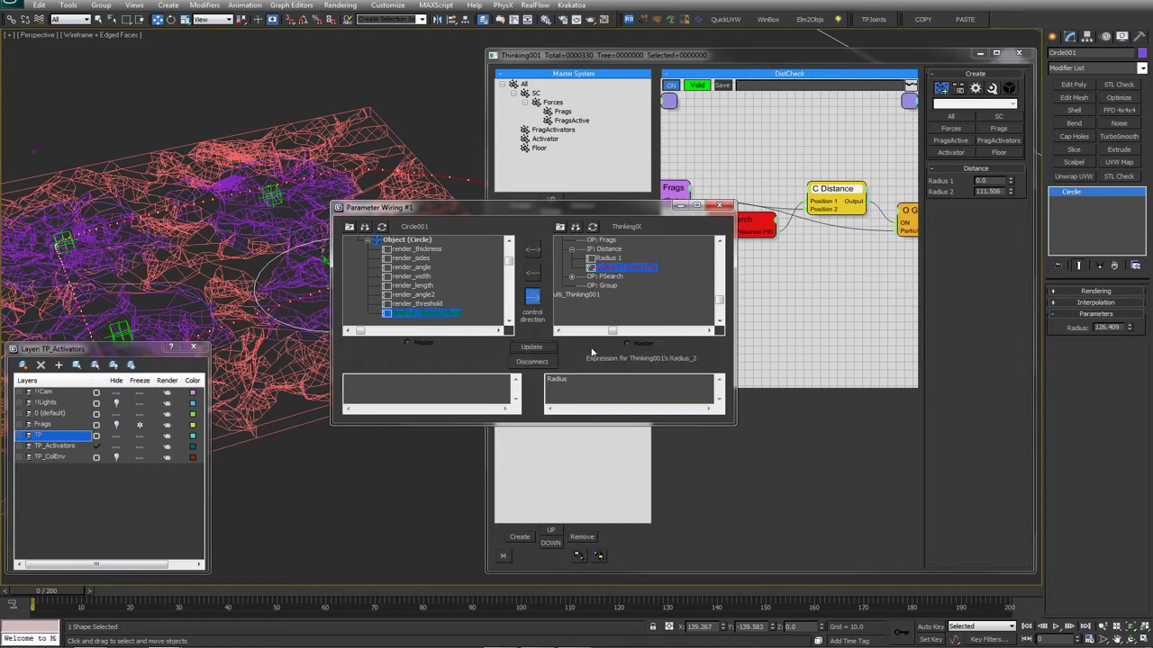
{"action": "left_click", "coordinate": [719, 206]}
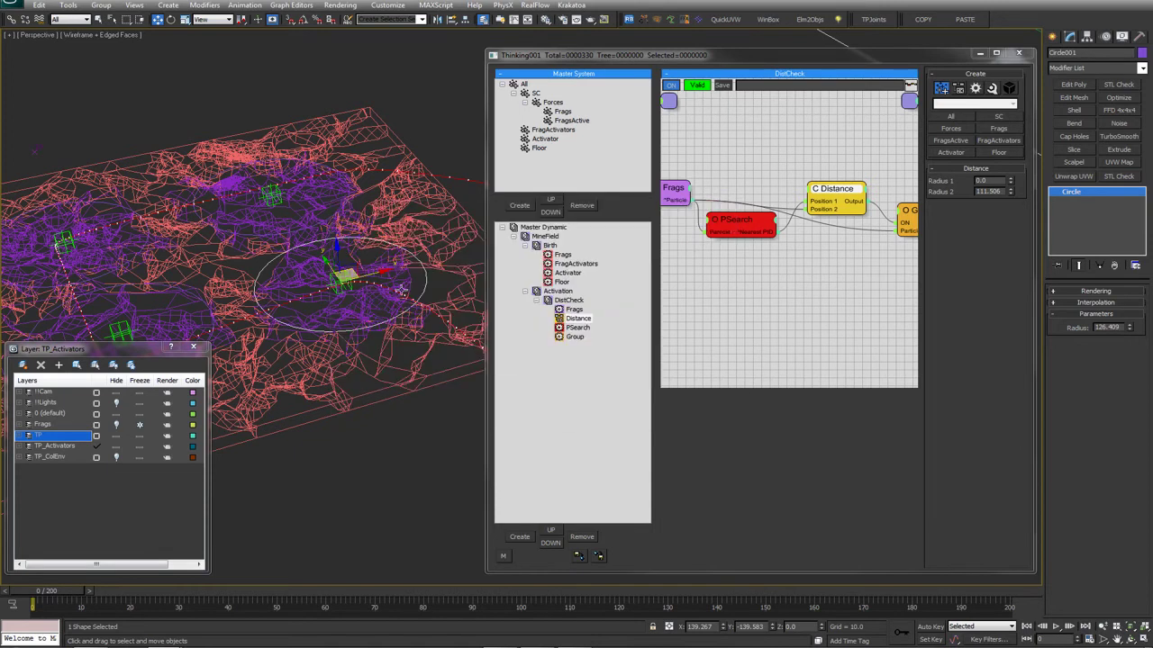
Test the wiring by shrinking the circle's radius to 96.071, inspecting the Distance condition, and enlarging the circle again
{"action": "left_click", "coordinate": [429, 281]}
{"action": "left_click", "coordinate": [568, 300]}
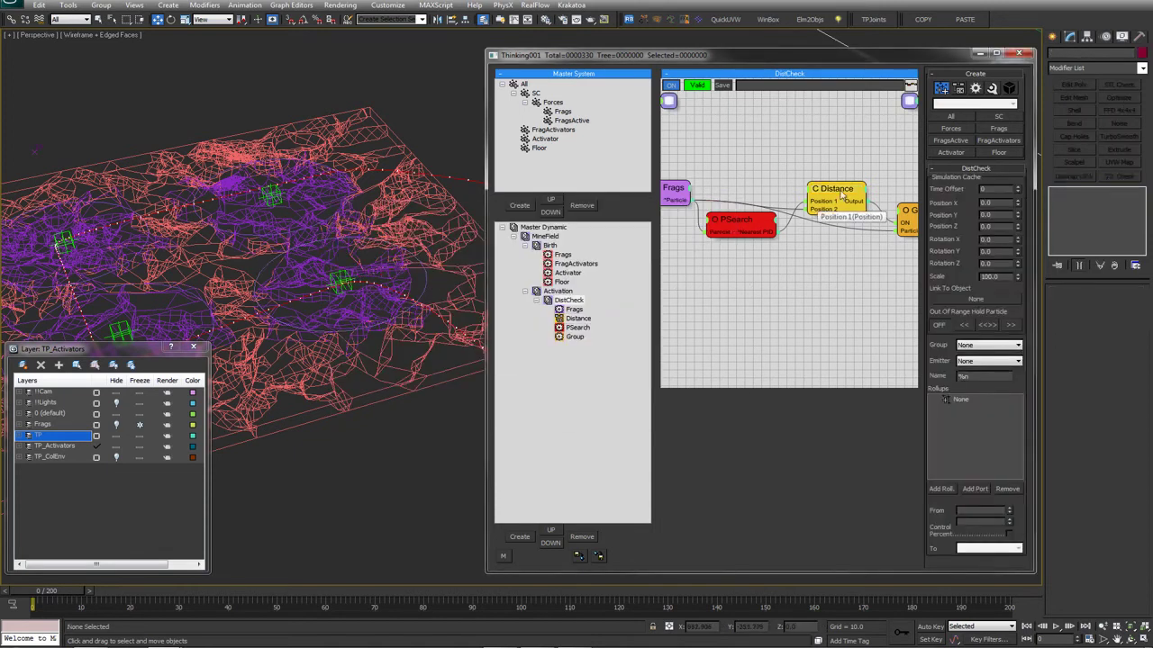
{"action": "left_click", "coordinate": [424, 287]}
{"action": "mouse_move", "coordinate": [1132, 328]}
{"action": "left_mouse_down"}
{"action": "mouse_move", "coordinate": [1125, 308]}
{"action": "mouse_move", "coordinate": [1124, 341]}
{"action": "left_mouse_up"}
{"action": "left_click", "coordinate": [838, 200]}
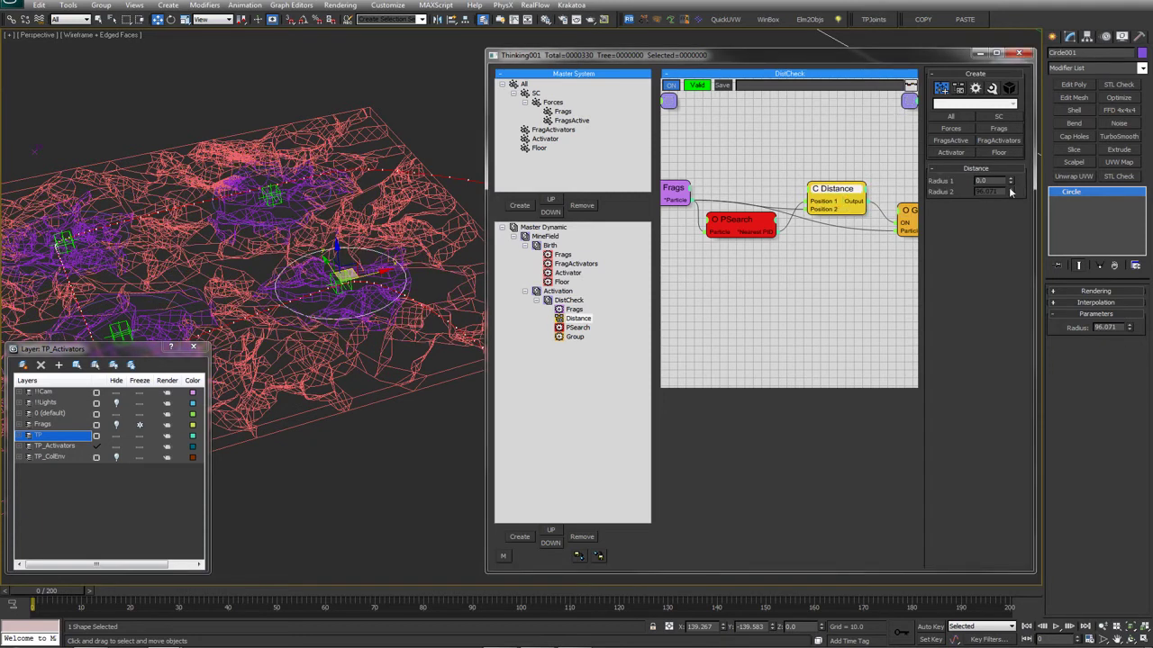
{"action": "left_click_drag", "start_coordinate": [823, 189], "coordinate": [827, 183]}
{"action": "middle_click_drag", "start_coordinate": [824, 165], "coordinate": [792, 164]}
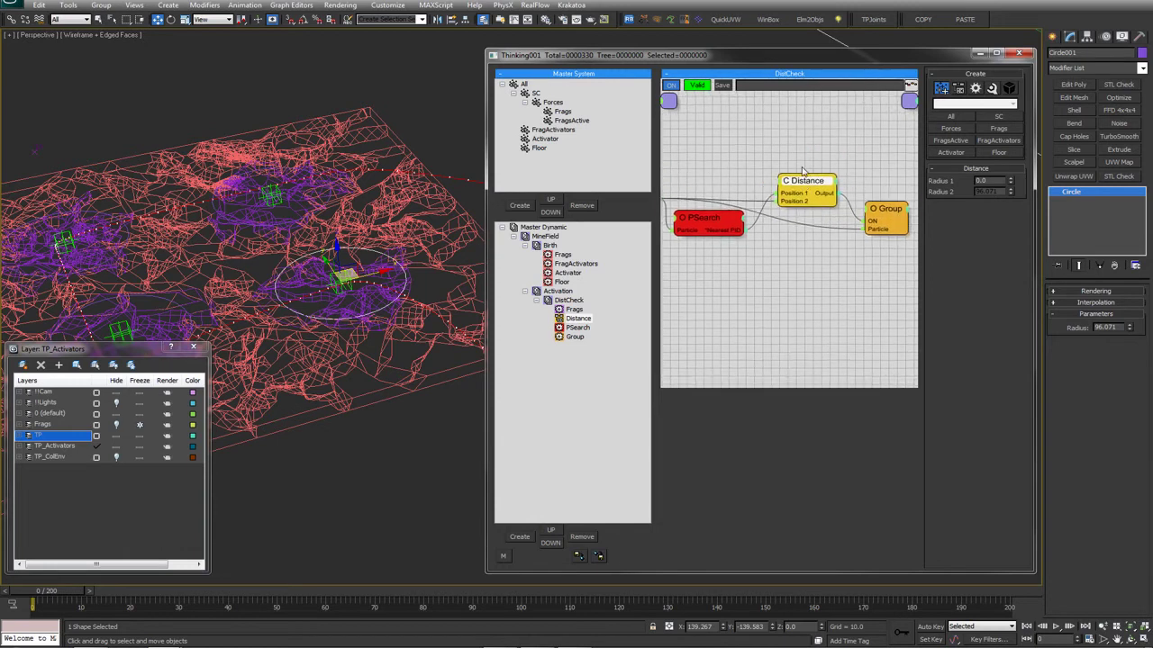
{"action": "left_click_drag", "start_coordinate": [1129, 329], "coordinate": [1129, 305]}
Select the animated point helper at the end of the dotted path beside the slab
{"action": "key", "text": "q"}
{"action": "middle_click_drag", "start_coordinate": [336, 251], "coordinate": [478, 208]}
{"action": "middle_click_drag", "start_coordinate": [397, 222], "coordinate": [332, 311], "text": "alt"}
{"action": "right_click", "coordinate": [292, 267]}
{"action": "left_click", "coordinate": [290, 145]}
{"action": "left_click", "coordinate": [407, 308]}
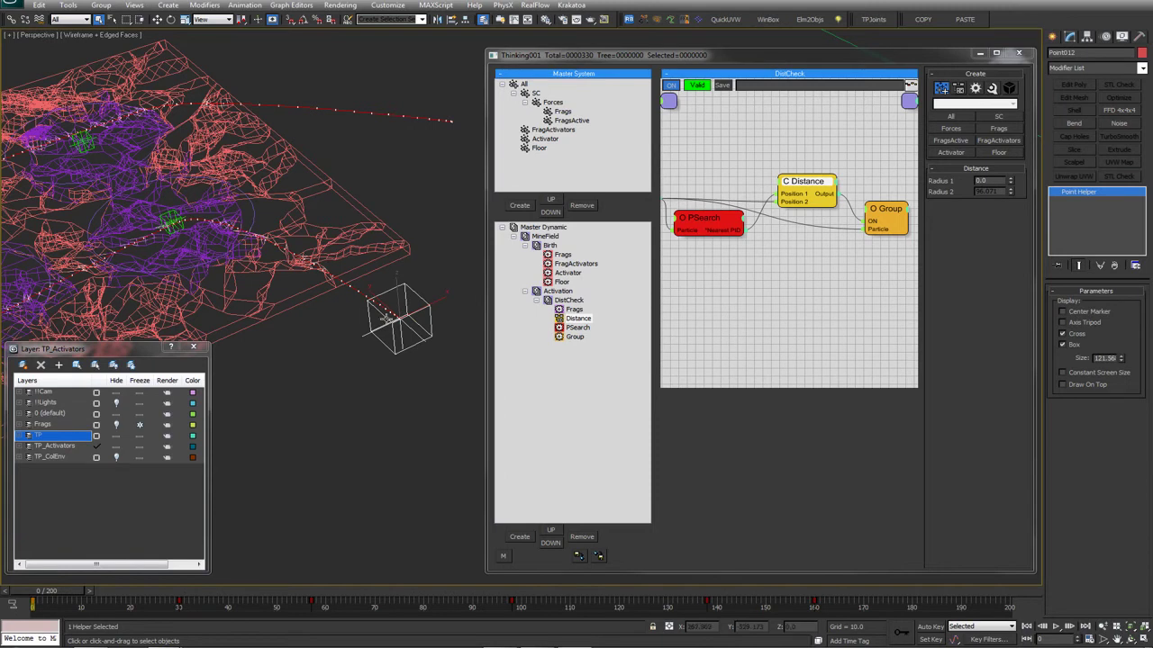
{"action": "middle_click_drag", "start_coordinate": [245, 313], "coordinate": [292, 287]}
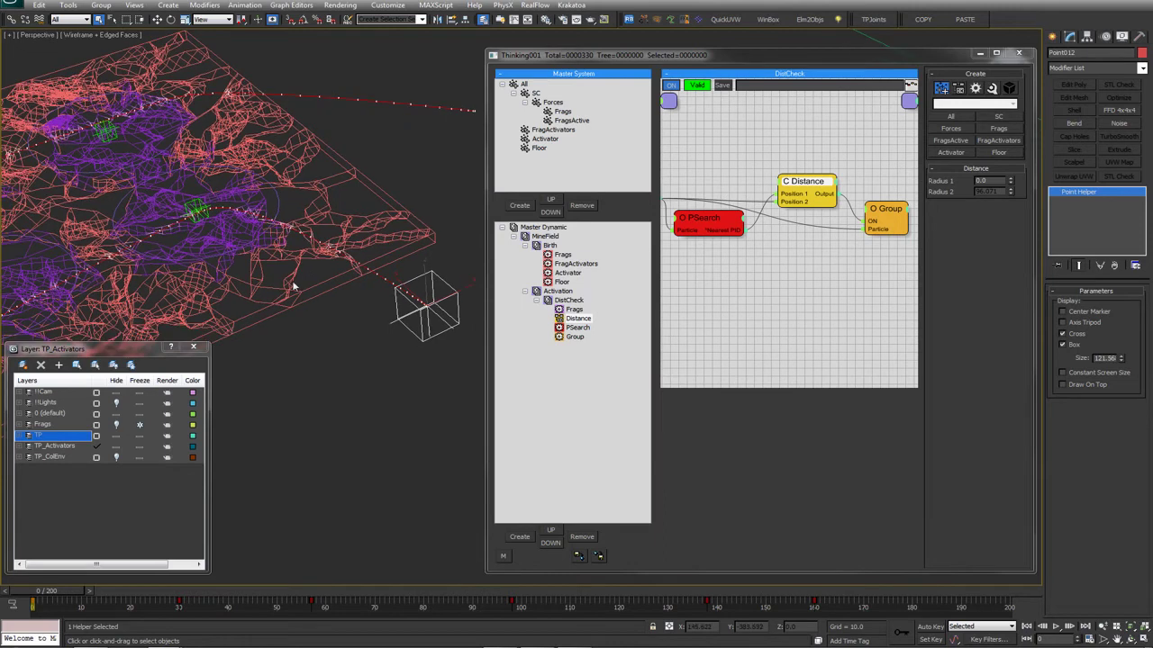
{"action": "middle_click_drag", "start_coordinate": [216, 263], "coordinate": [276, 268], "text": "alt"}
Duplicate the DistCheck dynamic set within Activation and rename the copy Activator
{"action": "left_click", "coordinate": [568, 302]}
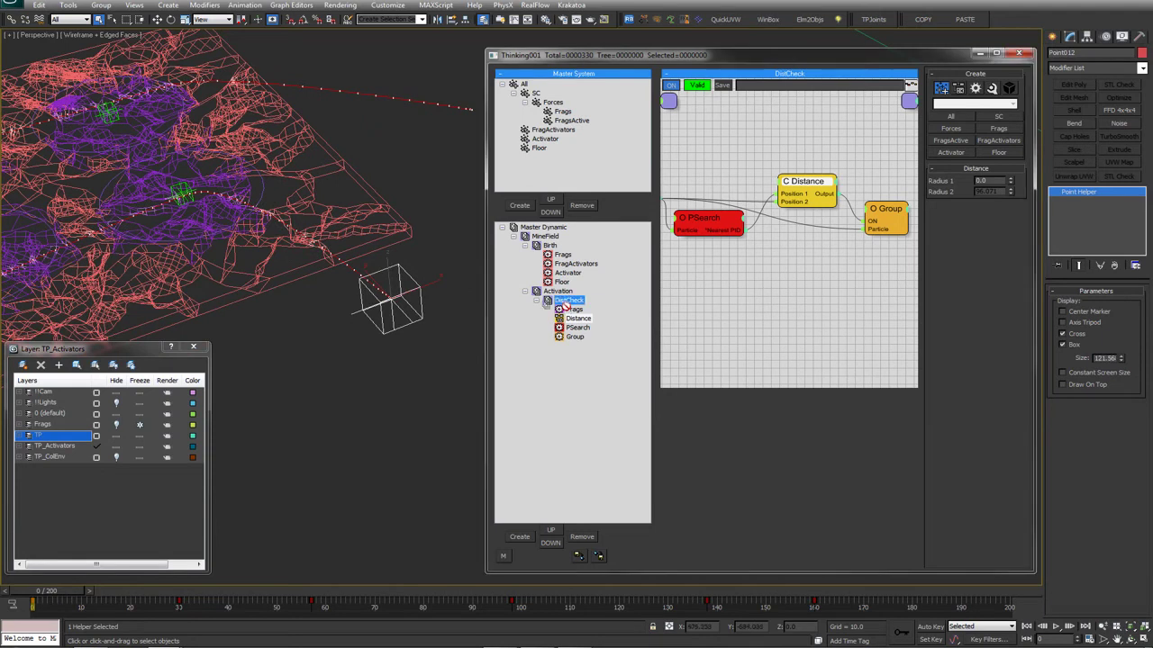
{"action": "mouse_move", "coordinate": [569, 306]}
{"action": "left_mouse_down", "text": "shift"}
{"action": "mouse_move", "coordinate": [569, 337]}
{"action": "mouse_move", "coordinate": [569, 304]}
{"action": "left_mouse_up", "text": "shift"}
{"action": "left_click", "coordinate": [569, 302]}
{"action": "left_click", "coordinate": [567, 348]}
{"action": "left_click", "coordinate": [577, 347]}
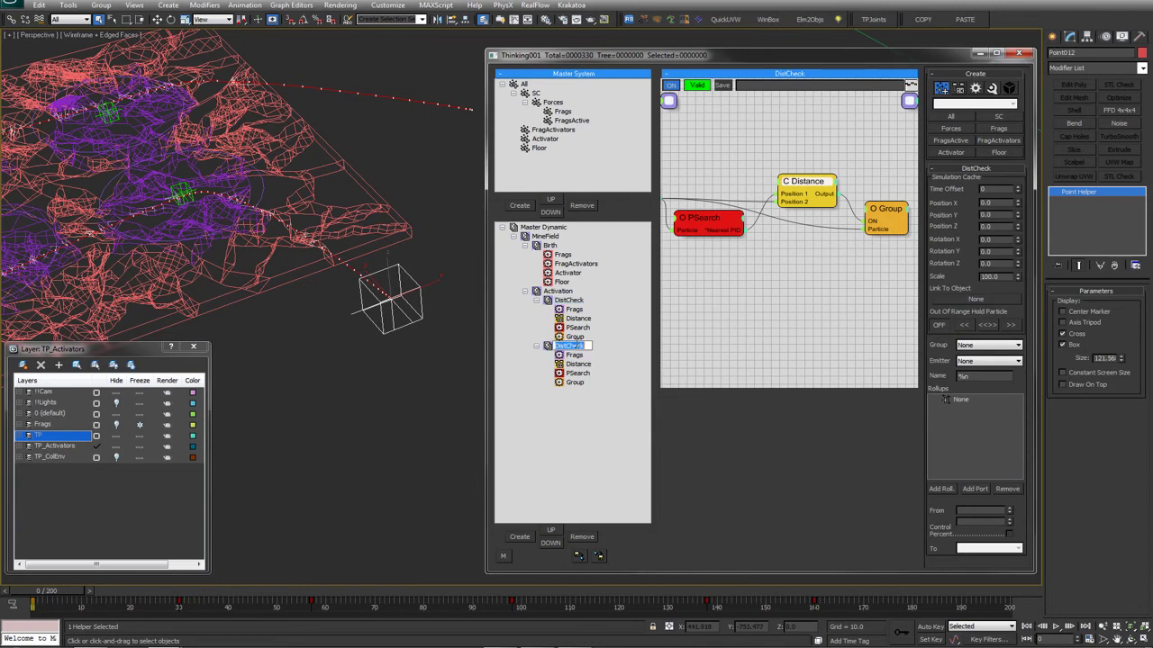
{"action": "type", "text": "A"}
{"action": "left_click", "coordinate": [576, 347]}
Switch the Activator set's Frags node to the FragsActive group and shift it within the node graph
{"action": "left_click", "coordinate": [574, 356]}
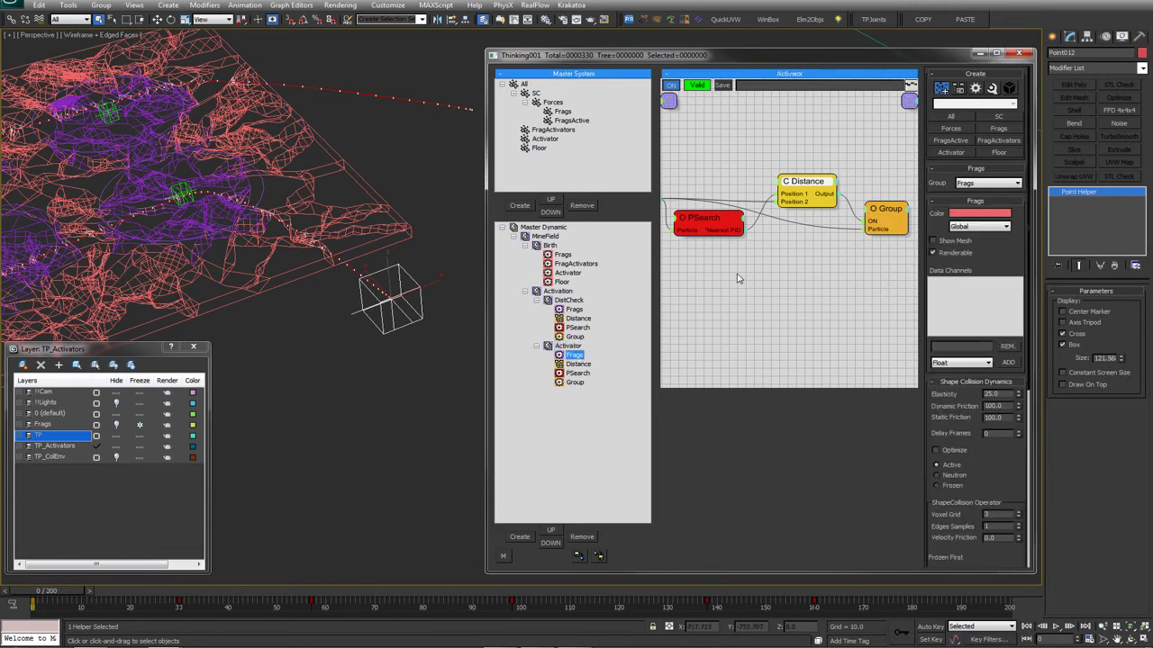
{"action": "left_click", "coordinate": [997, 185]}
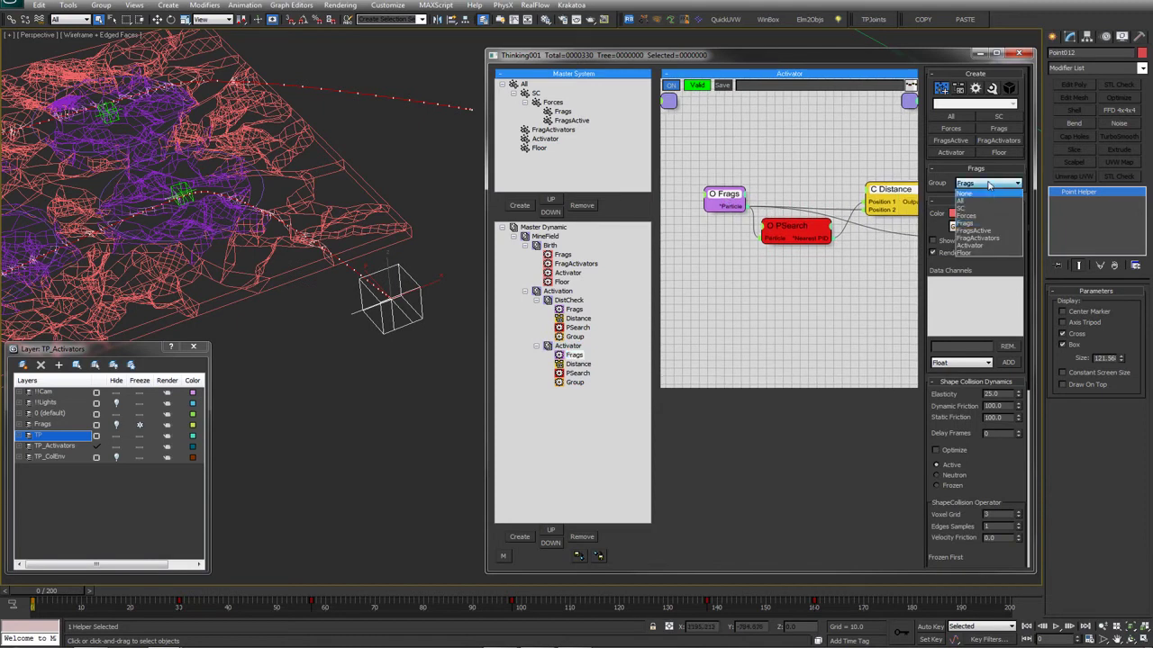
{"action": "left_click", "coordinate": [988, 231]}
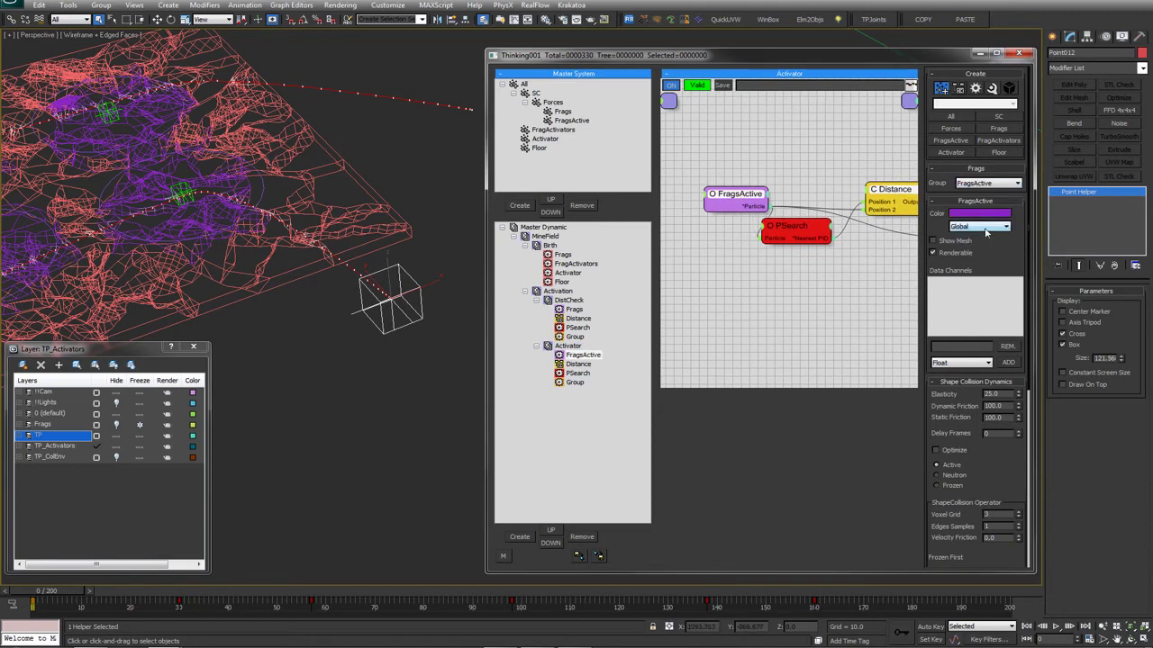
{"action": "middle_click_drag", "start_coordinate": [211, 188], "coordinate": [259, 200]}
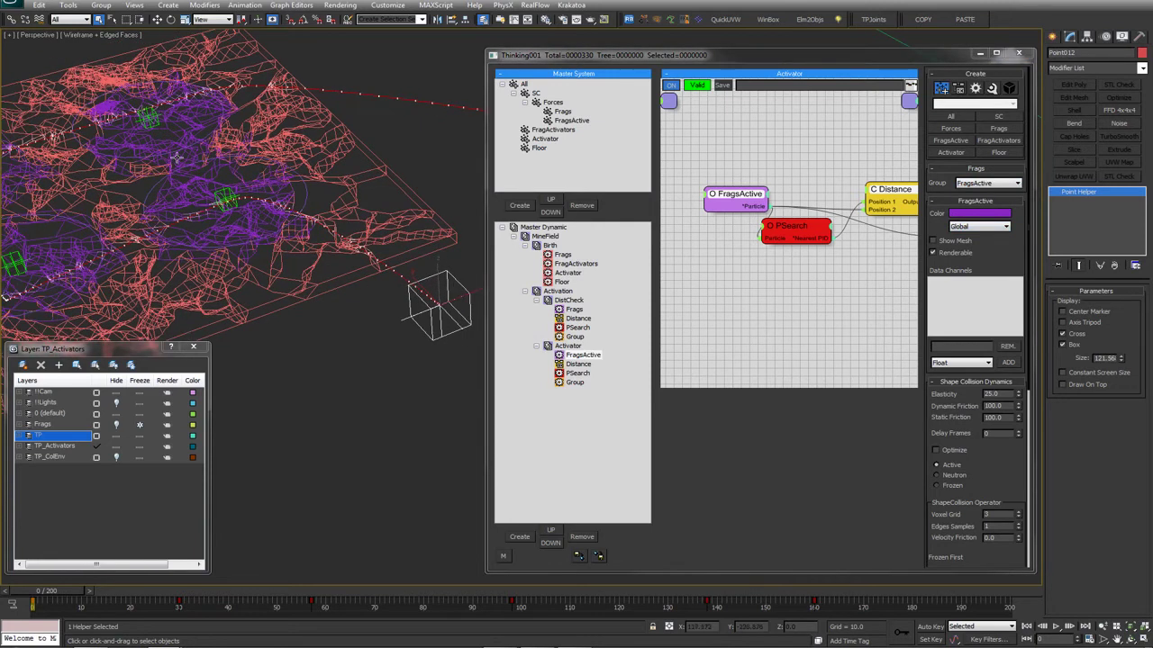
{"action": "middle_click_drag", "start_coordinate": [373, 261], "coordinate": [354, 254]}
{"action": "middle_click_drag", "start_coordinate": [818, 304], "coordinate": [776, 300]}
{"action": "left_click_drag", "start_coordinate": [691, 198], "coordinate": [676, 197]}
{"action": "left_click", "coordinate": [713, 163]}
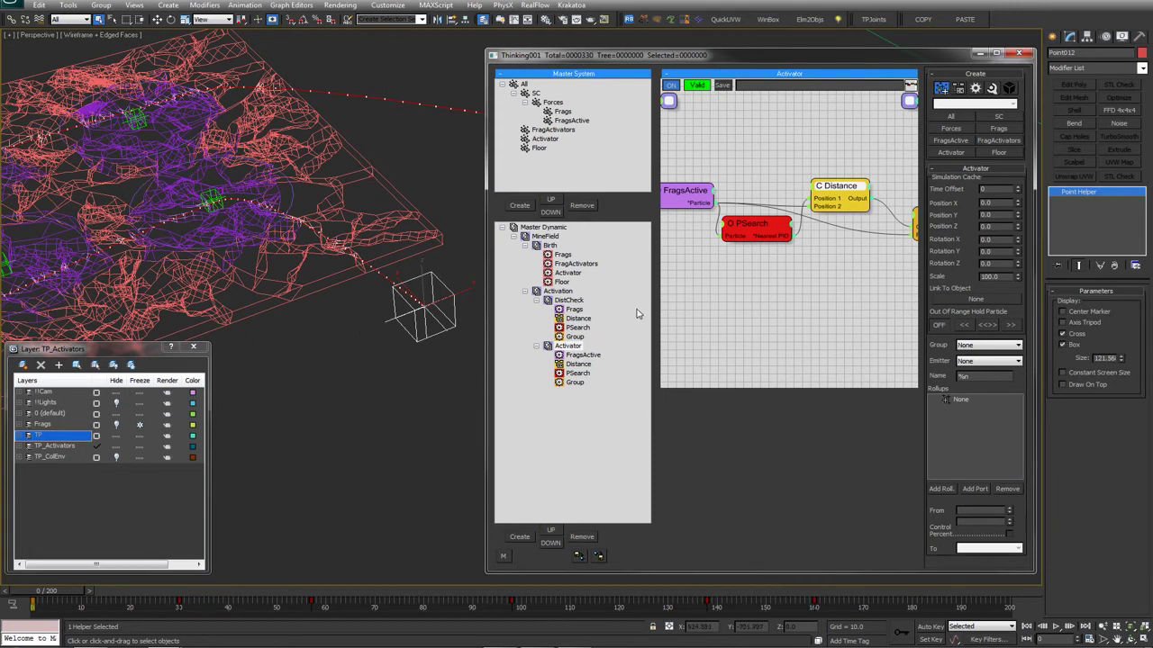
Set the search group of the PSearch node in the Activator dynamic set to the Activator group
{"action": "left_click", "coordinate": [696, 191]}
{"action": "middle_click_drag", "start_coordinate": [712, 212], "coordinate": [701, 209]}
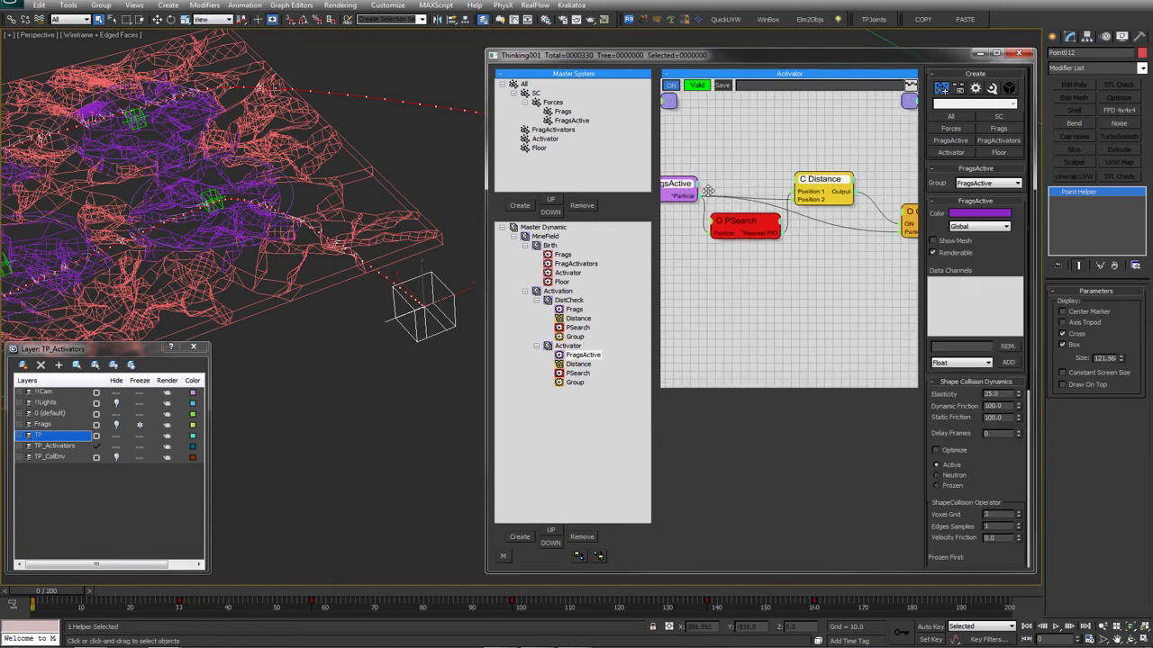
{"action": "left_click", "coordinate": [728, 231]}
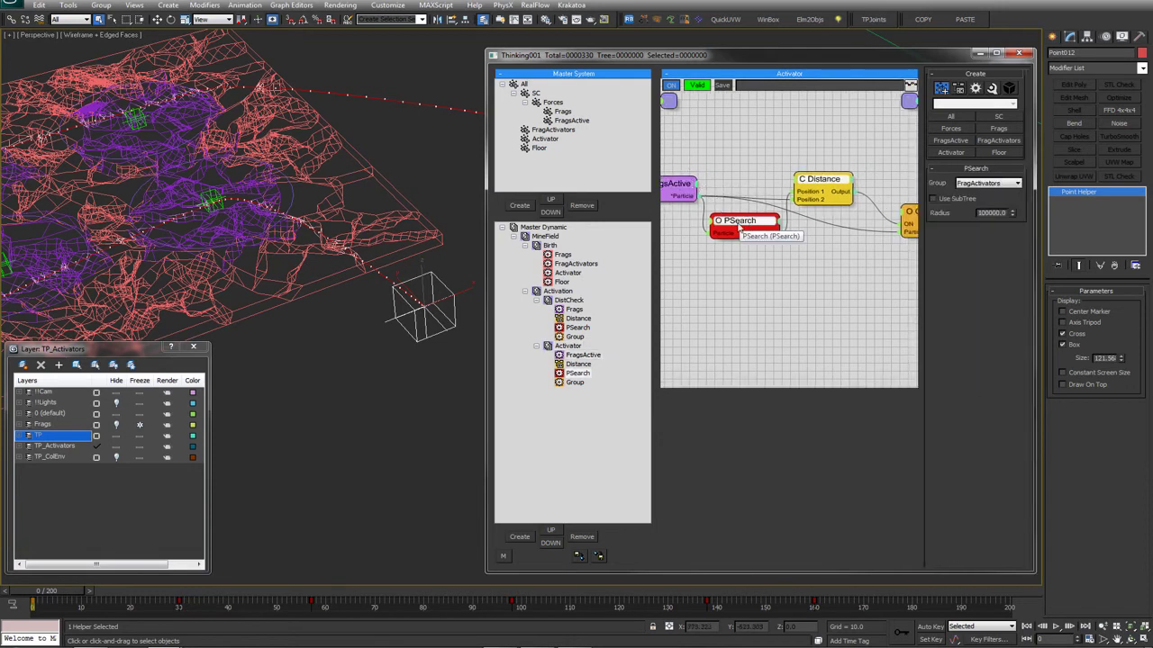
{"action": "left_click", "coordinate": [983, 184]}
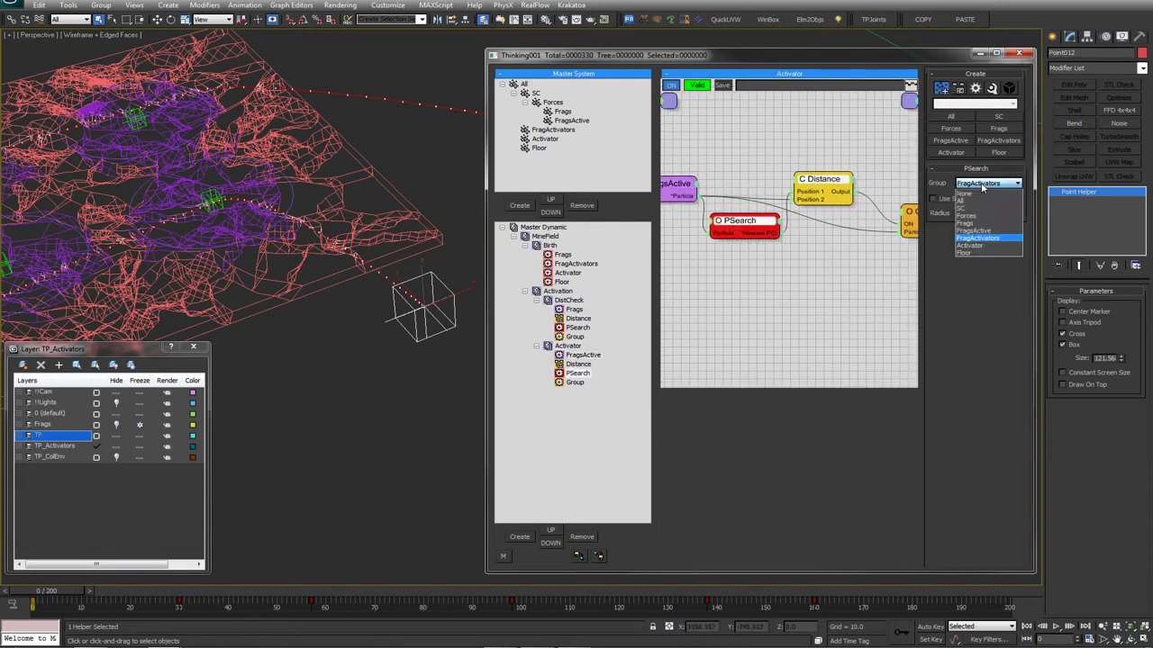
{"action": "left_click", "coordinate": [969, 245]}
Examine the FragsActive, PSearch, Group and Distance nodes in the Activator set and the circle around the nearby mine activator
{"action": "left_click", "coordinate": [682, 186]}
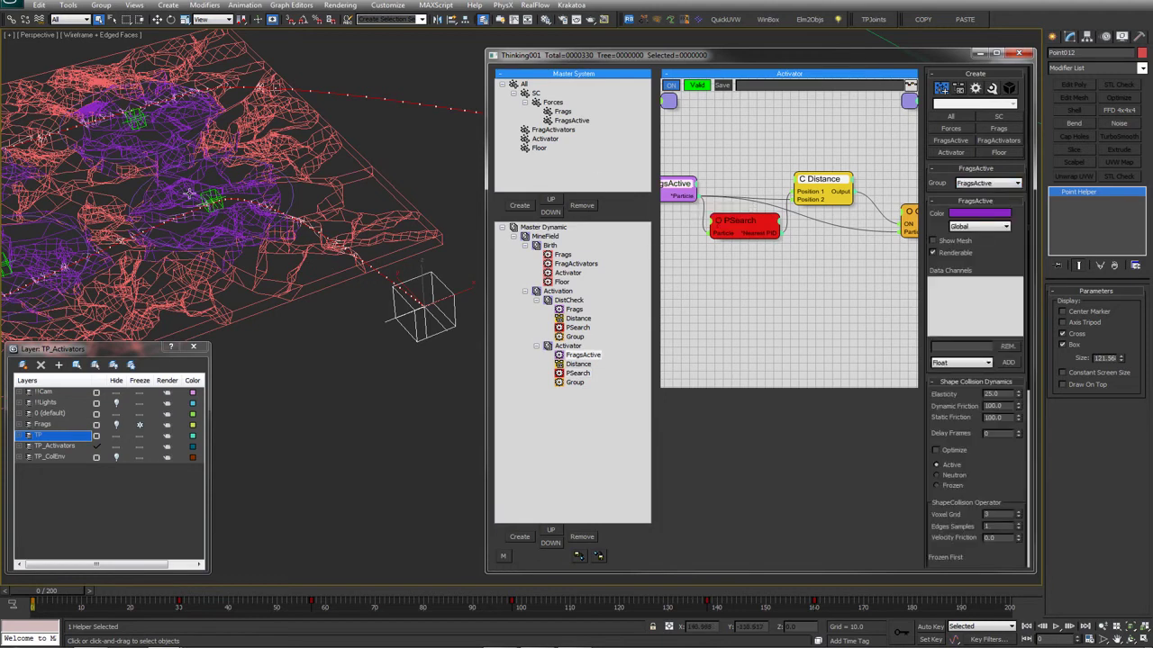
{"action": "middle_click_drag", "start_coordinate": [193, 202], "coordinate": [661, 197]}
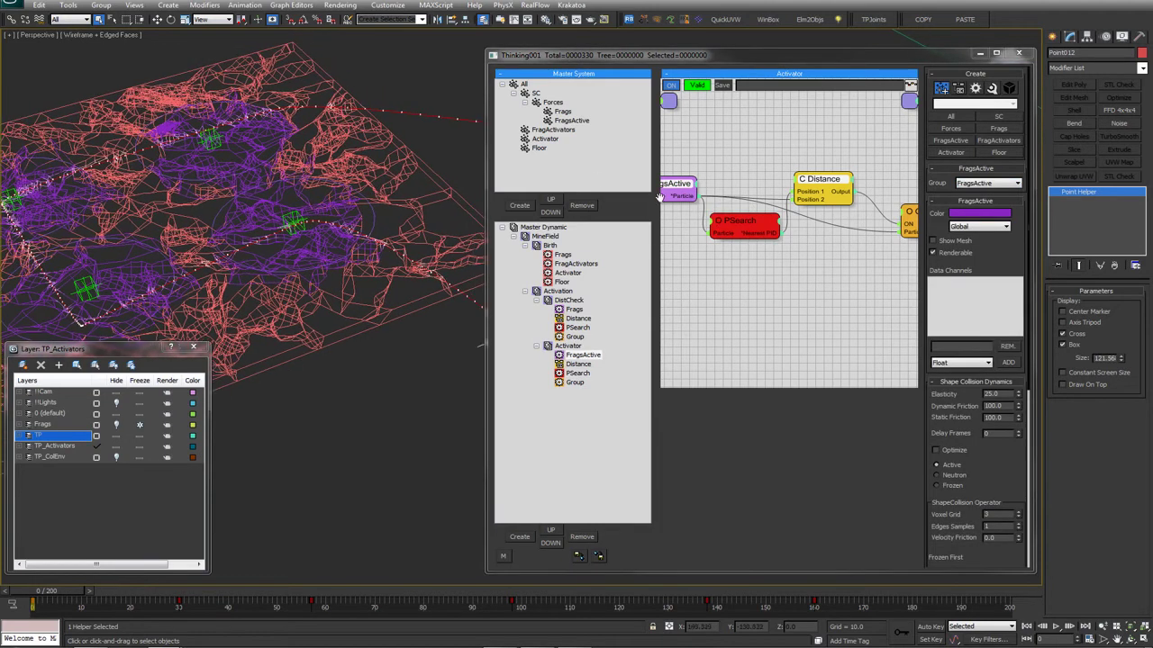
{"action": "left_click", "coordinate": [694, 179]}
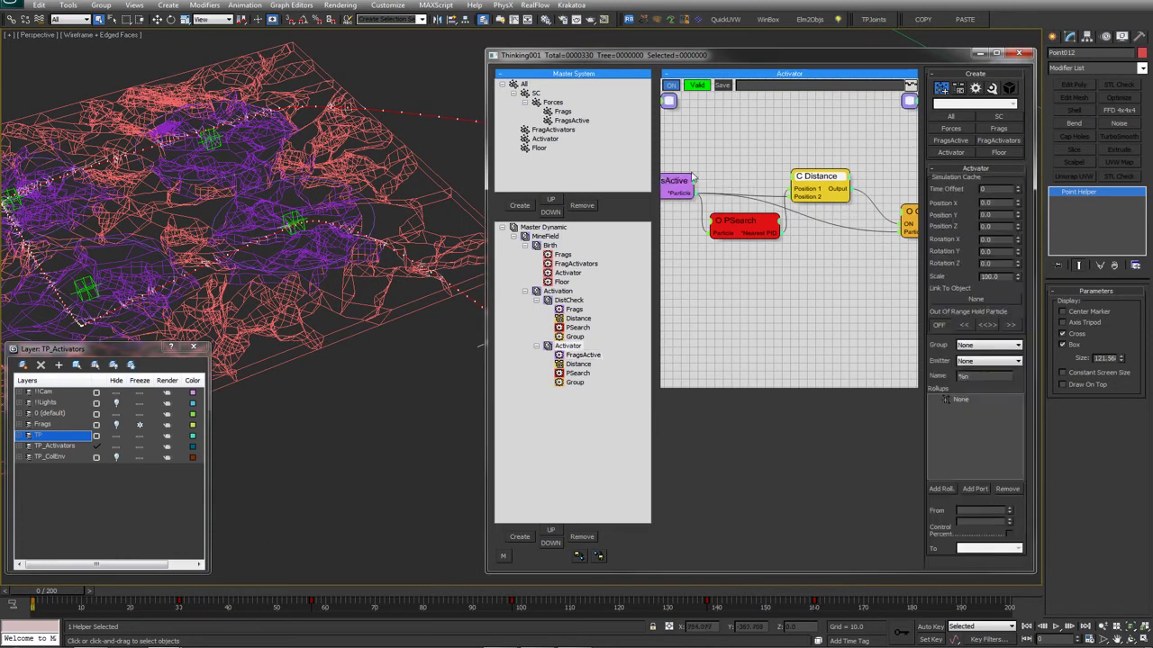
{"action": "left_click_drag", "start_coordinate": [815, 177], "coordinate": [820, 184]}
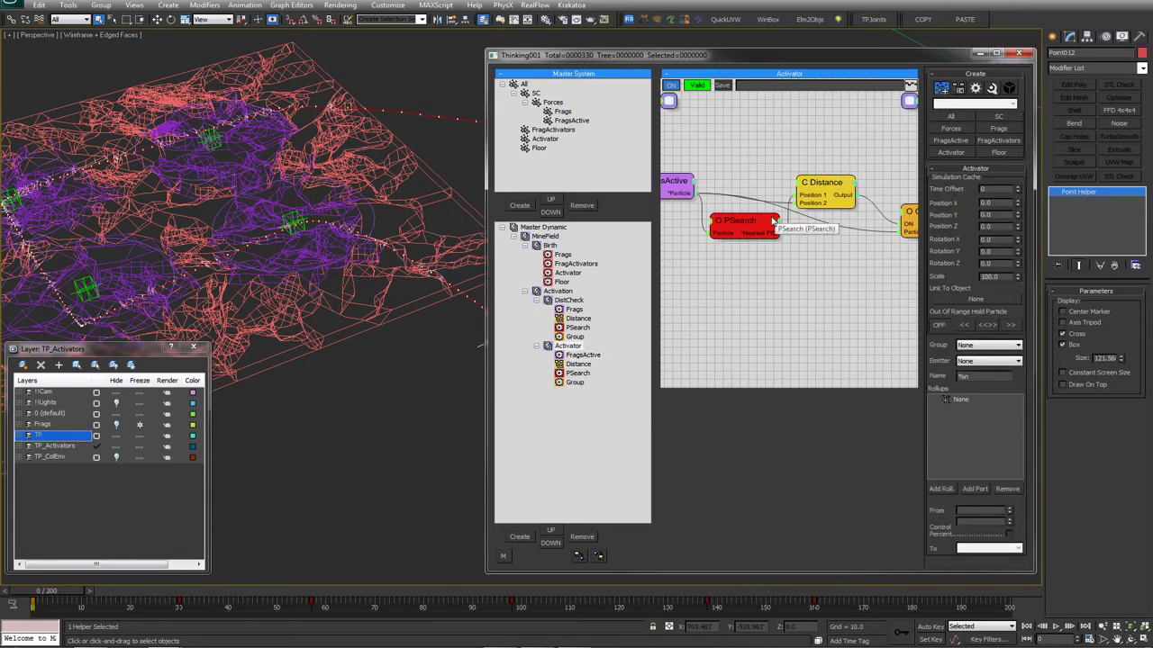
{"action": "left_click", "coordinate": [683, 191]}
{"action": "left_click_drag", "start_coordinate": [722, 221], "coordinate": [718, 217]}
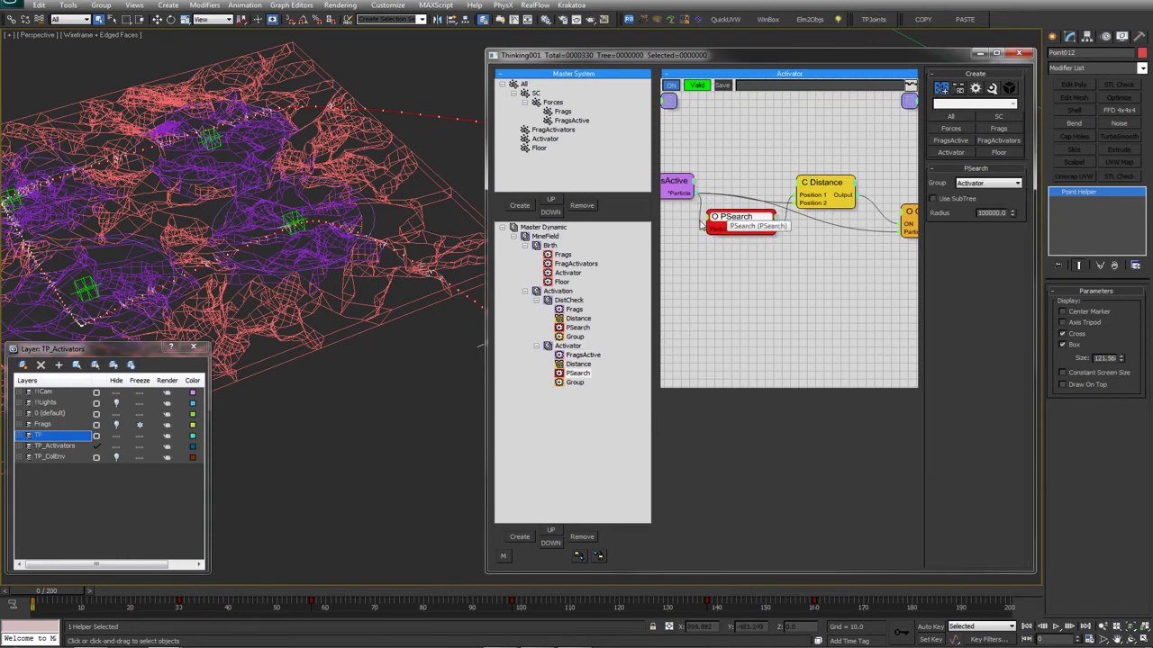
{"action": "middle_click_drag", "start_coordinate": [358, 311], "coordinate": [282, 294]}
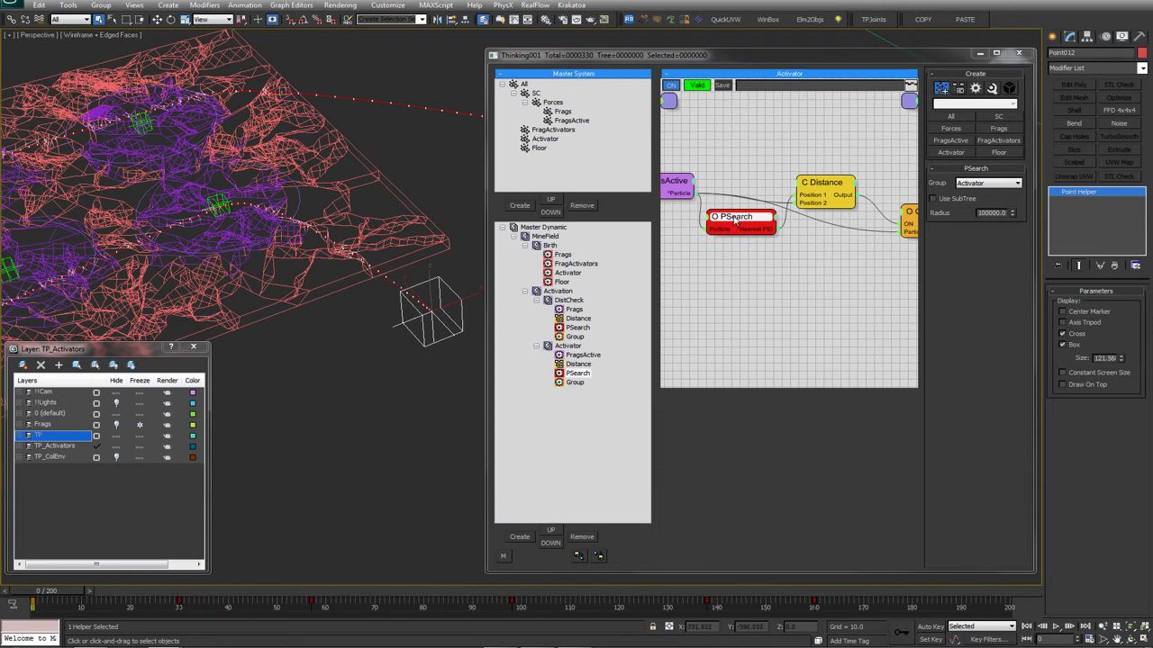
{"action": "middle_click_drag", "start_coordinate": [875, 242], "coordinate": [856, 241]}
{"action": "left_click", "coordinate": [897, 212]}
{"action": "middle_click_drag", "start_coordinate": [721, 213], "coordinate": [743, 211]}
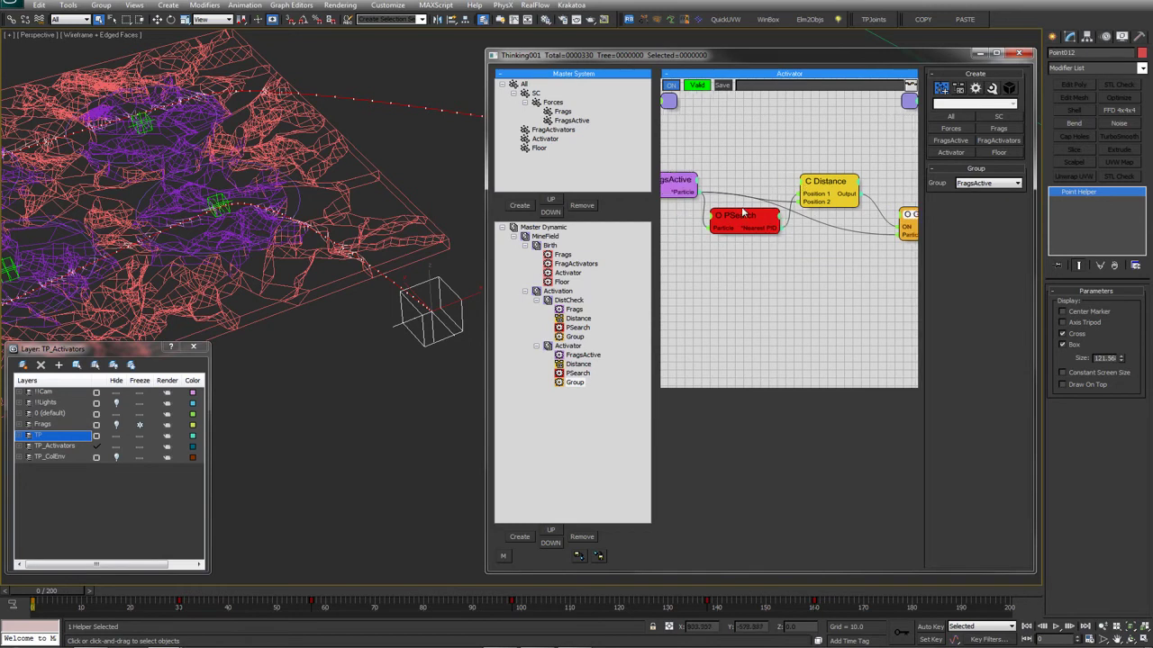
{"action": "left_click", "coordinate": [815, 191]}
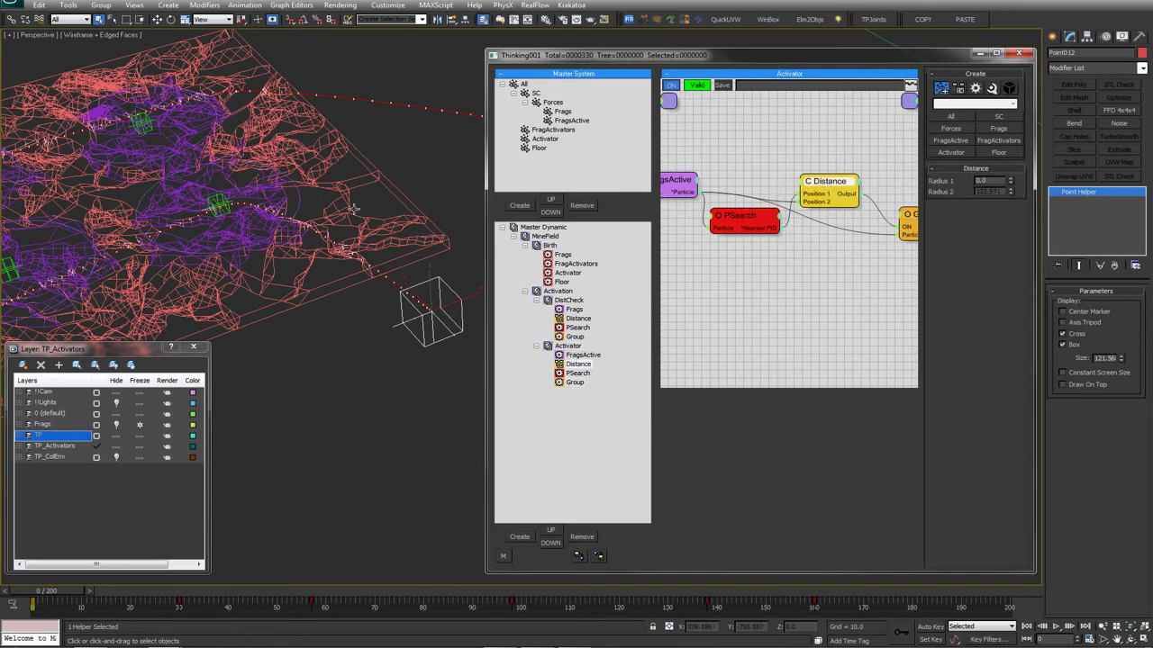
{"action": "left_click", "coordinate": [300, 194]}
Delete the existing Distance condition from the Activator set and add a new standard Distance condition in its place
{"action": "left_click", "coordinate": [848, 182]}
{"action": "left_click", "coordinate": [847, 182]}
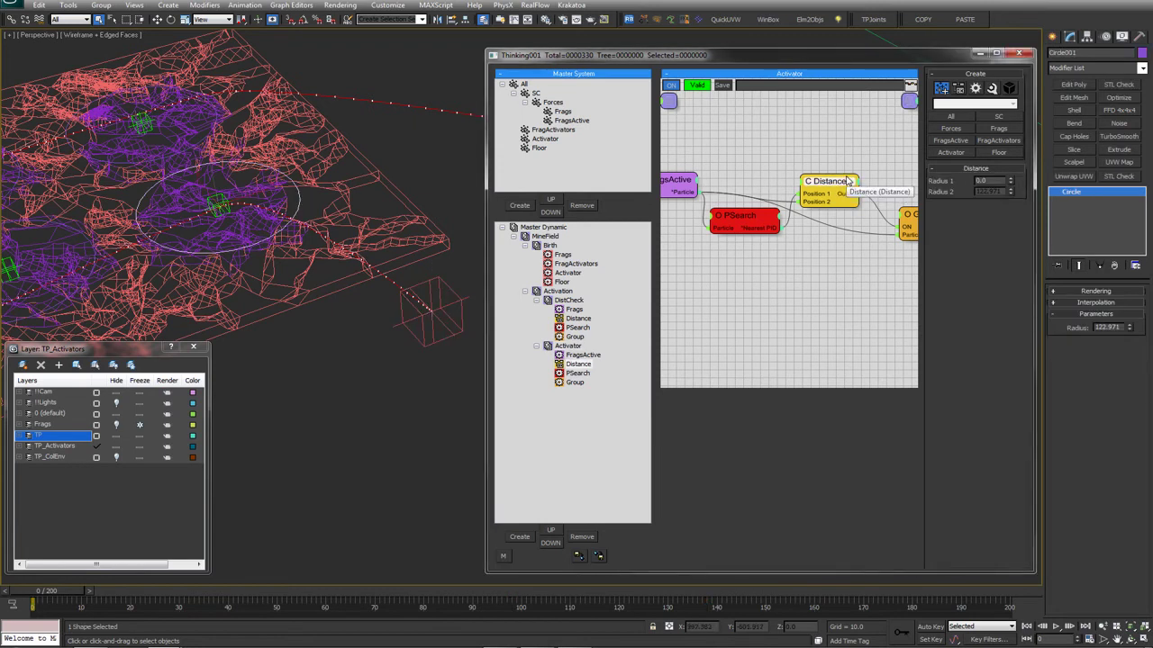
{"action": "key", "text": "Delete"}
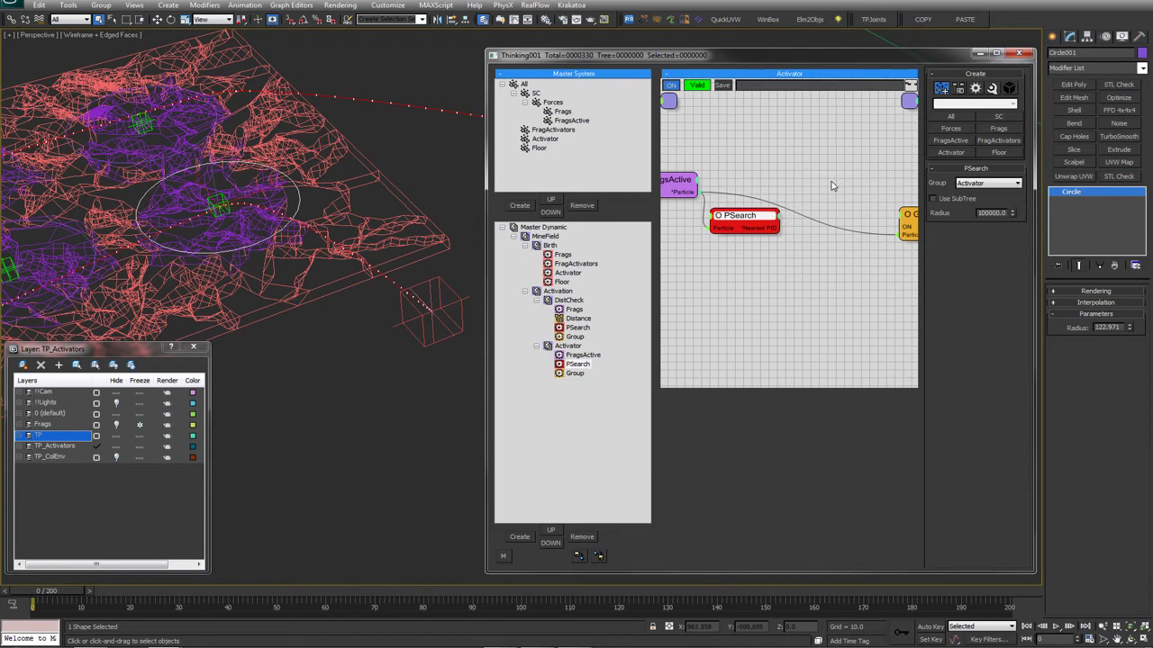
{"action": "right_click", "coordinate": [817, 176]}
{"action": "mouse_move", "coordinate": [809, 191]}
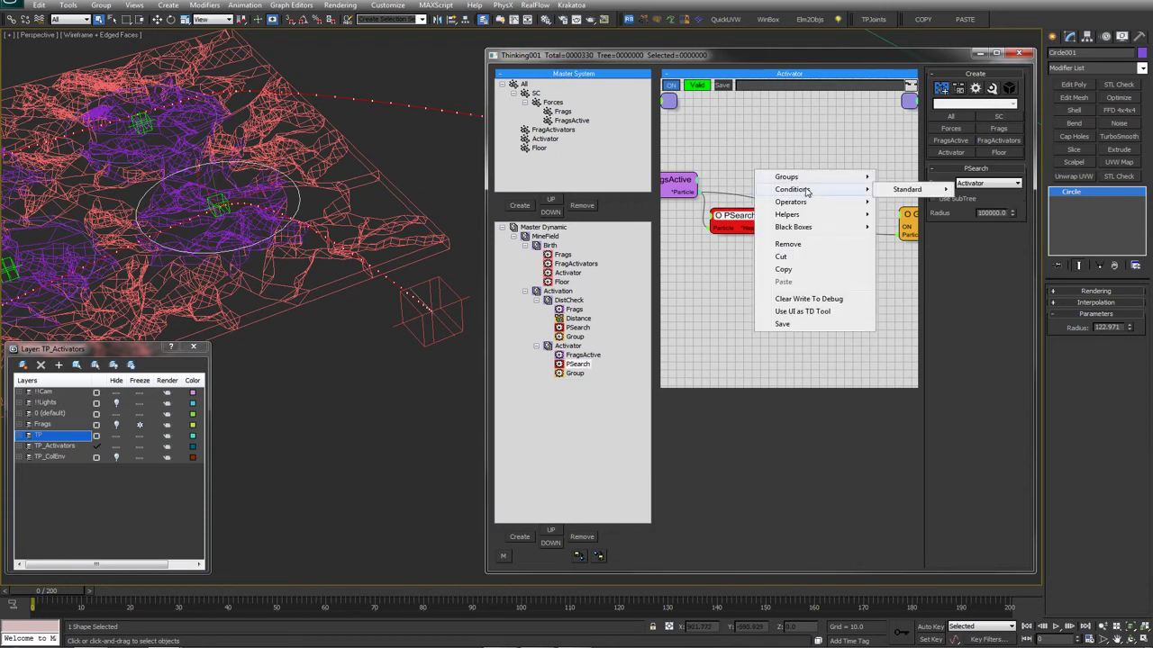
{"action": "mouse_move", "coordinate": [899, 190]}
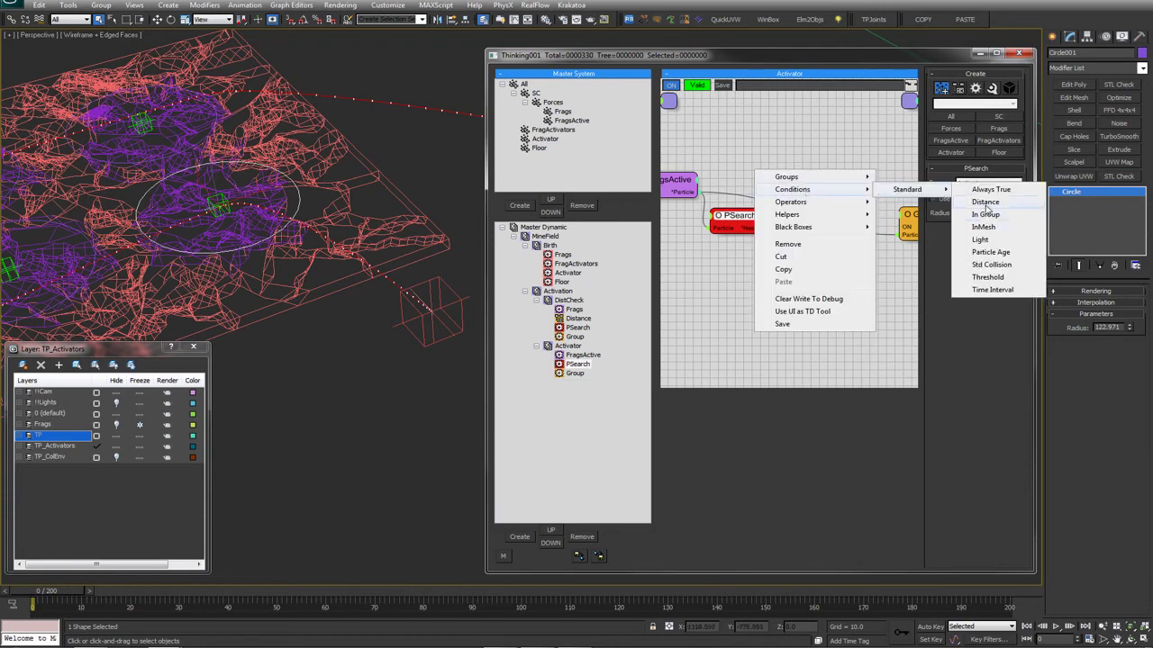
{"action": "left_click", "coordinate": [983, 210]}
Wire FragsActive and the PSearch nearest particle into the Distance condition's positions and its output to the Group node's ON input
{"action": "left_click_drag", "start_coordinate": [778, 216], "coordinate": [688, 193]}
{"action": "middle_click_drag", "start_coordinate": [817, 235], "coordinate": [808, 235]}
{"action": "left_click_drag", "start_coordinate": [860, 190], "coordinate": [831, 183]}
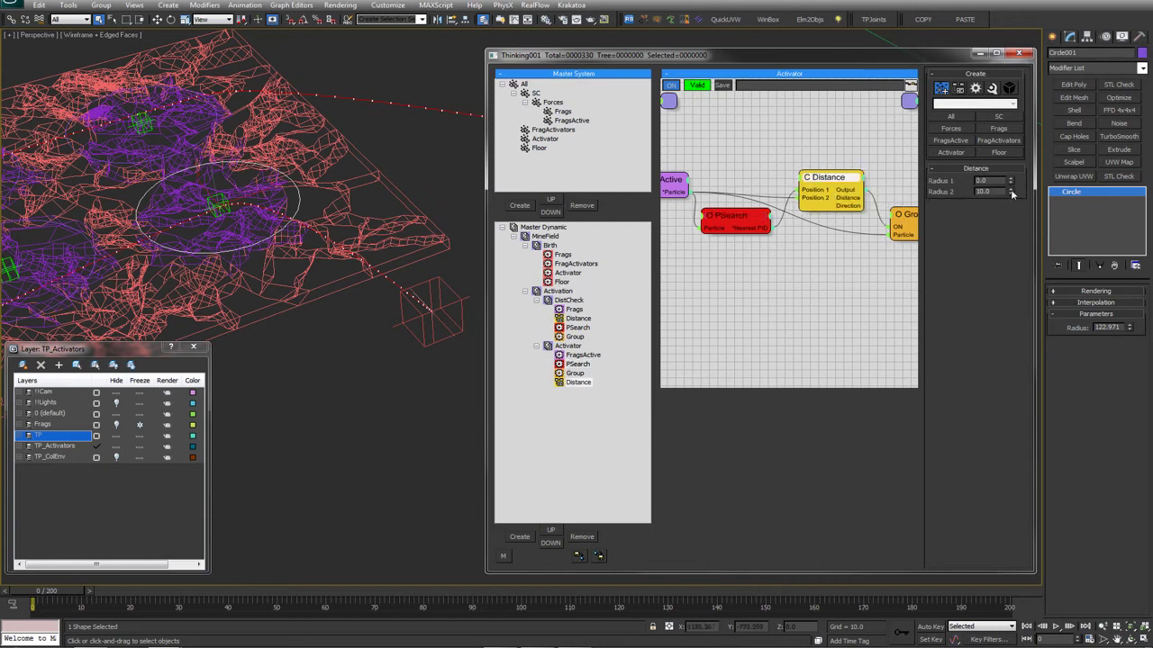
Draw a circle with a radius of about 117 centred on the box-shaped point helper at the edge of the minefield
{"action": "middle_click_drag", "start_coordinate": [433, 307], "coordinate": [378, 322]}
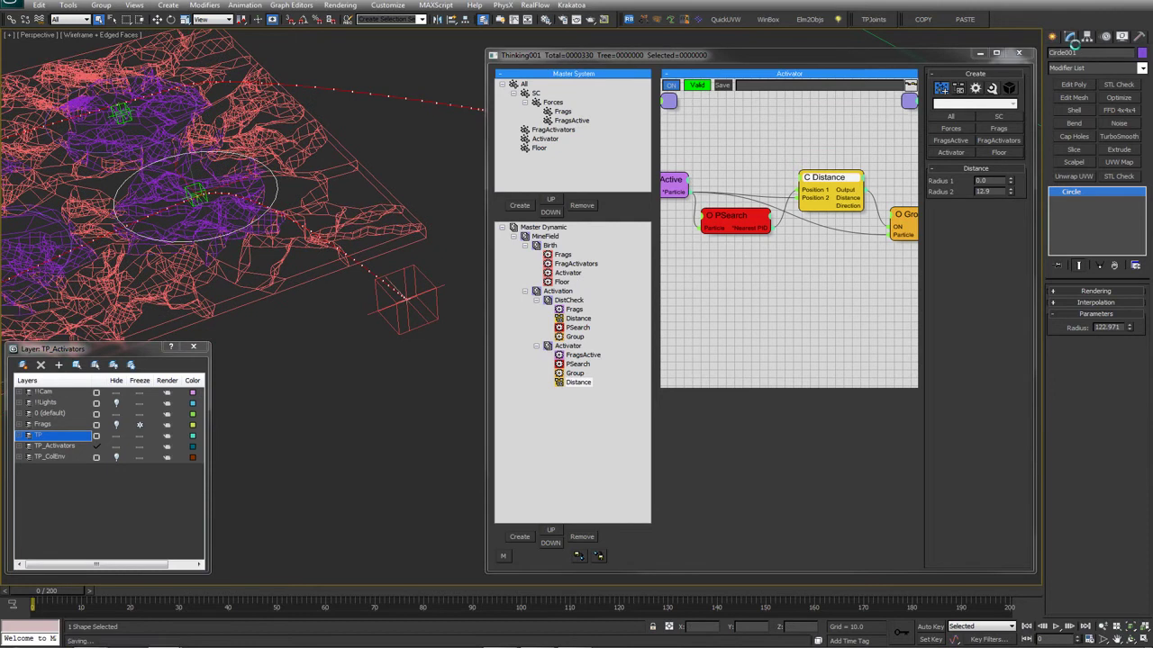
{"action": "left_click", "coordinate": [1052, 37]}
{"action": "left_click", "coordinate": [1071, 55]}
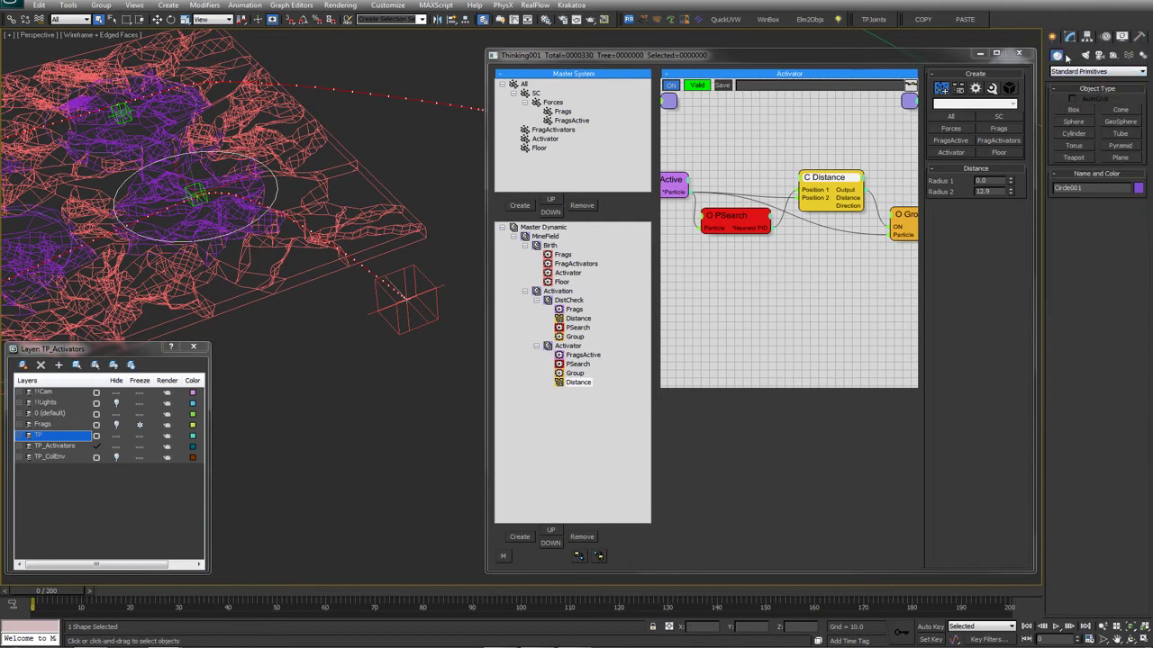
{"action": "left_click", "coordinate": [1072, 131]}
{"action": "left_click_drag", "start_coordinate": [389, 337], "coordinate": [427, 274]}
{"action": "left_click", "coordinate": [429, 277]}
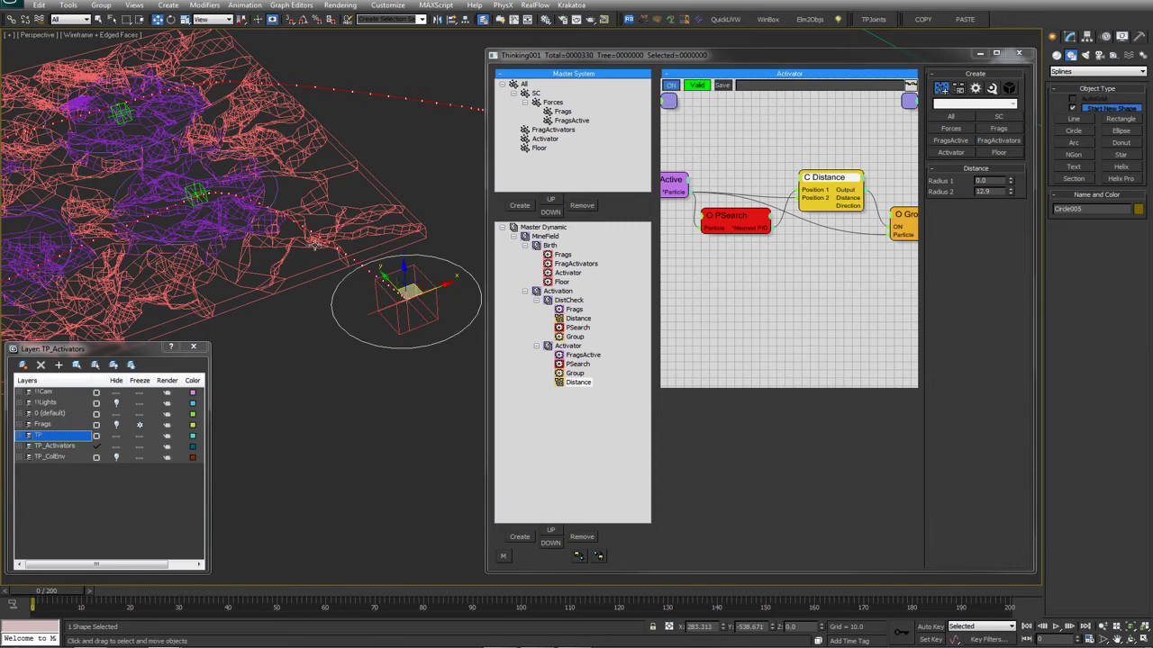
Link the new circle to the point helper as its parent and try adjusting the circle's radius
{"action": "left_click", "coordinate": [11, 19]}
{"action": "left_click_drag", "start_coordinate": [451, 263], "coordinate": [410, 275]}
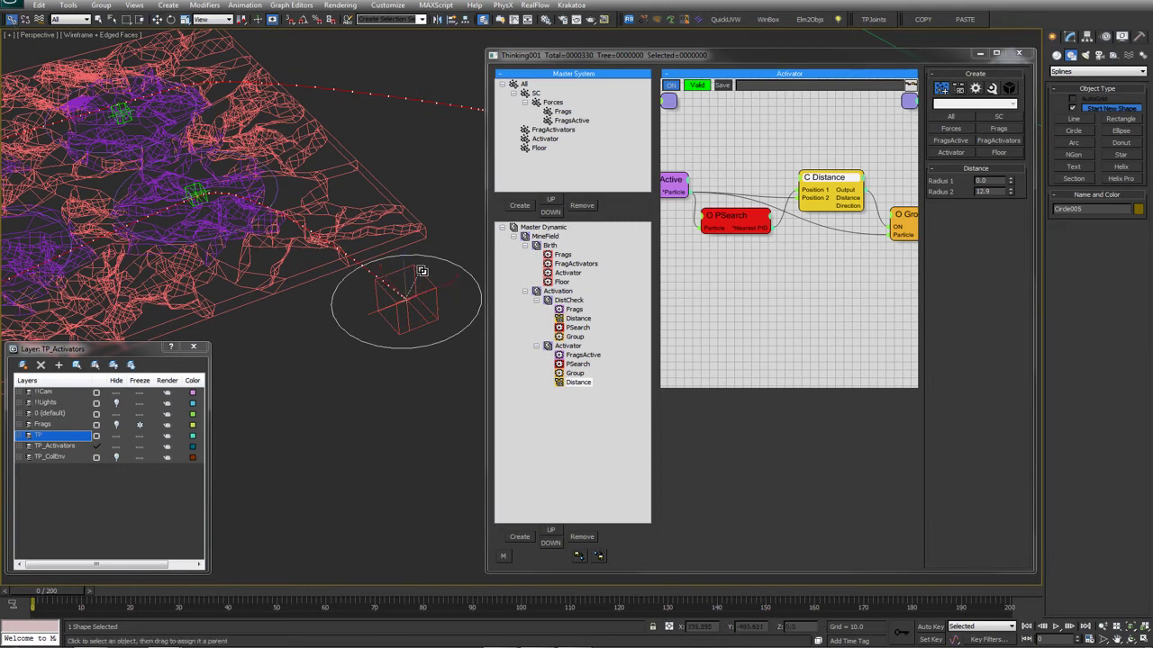
{"action": "key", "text": "w"}
{"action": "left_click", "coordinate": [1070, 36]}
{"action": "left_click_drag", "start_coordinate": [402, 342], "coordinate": [429, 349]}
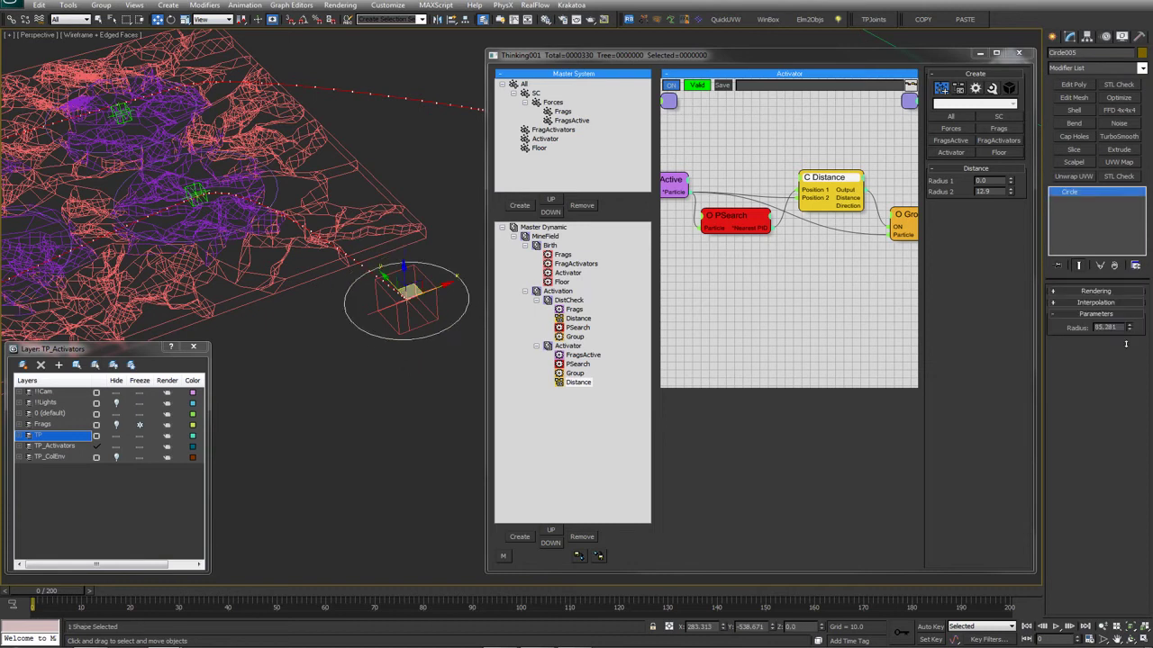
Start parameter wiring from the new circle's Radius to Radius 2 of the Distance condition in the MineField Activator set
{"action": "middle_click_drag", "start_coordinate": [376, 320], "coordinate": [396, 342], "text": "alt"}
{"action": "right_click", "coordinate": [419, 355]}
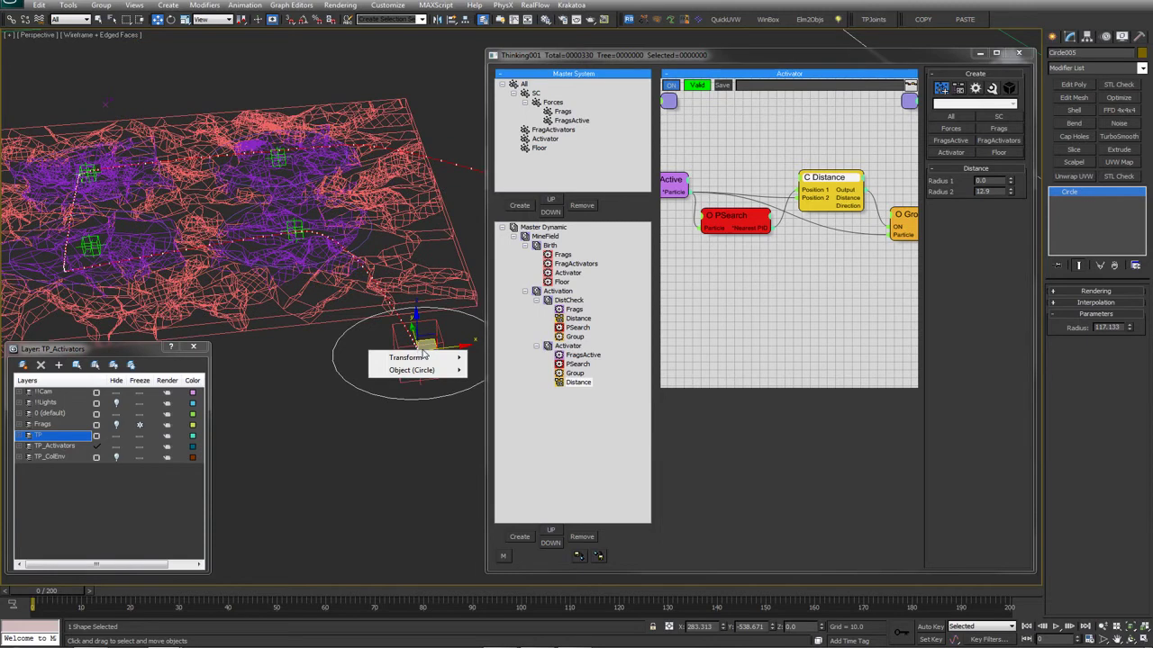
{"action": "mouse_move", "coordinate": [431, 371]}
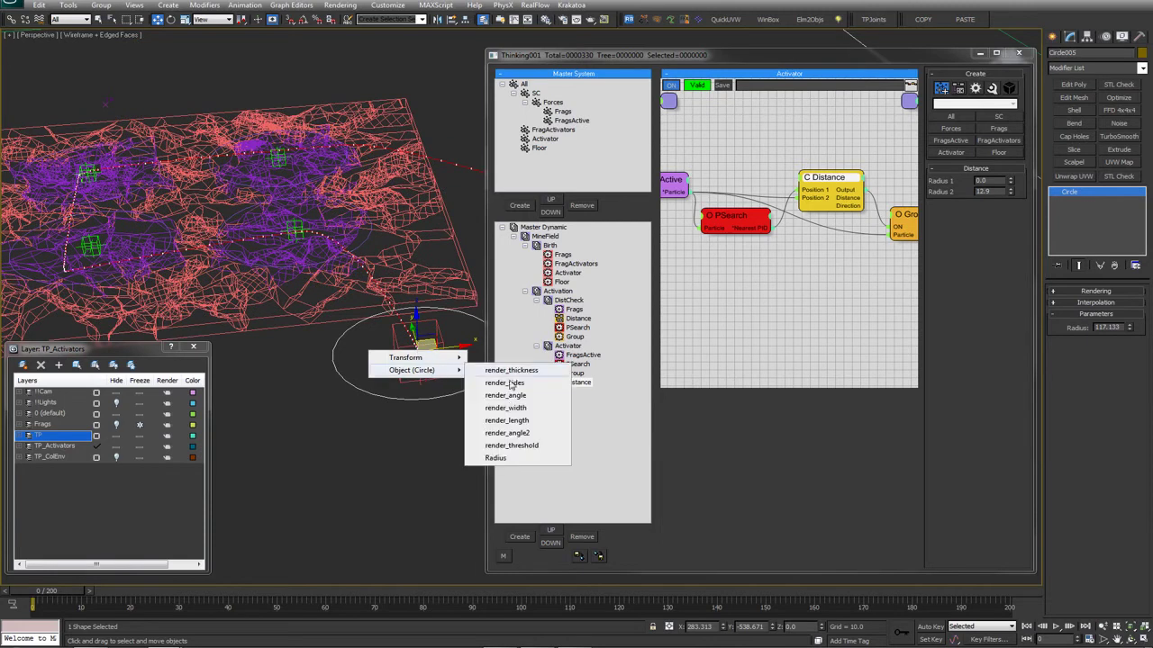
{"action": "left_click", "coordinate": [496, 458]}
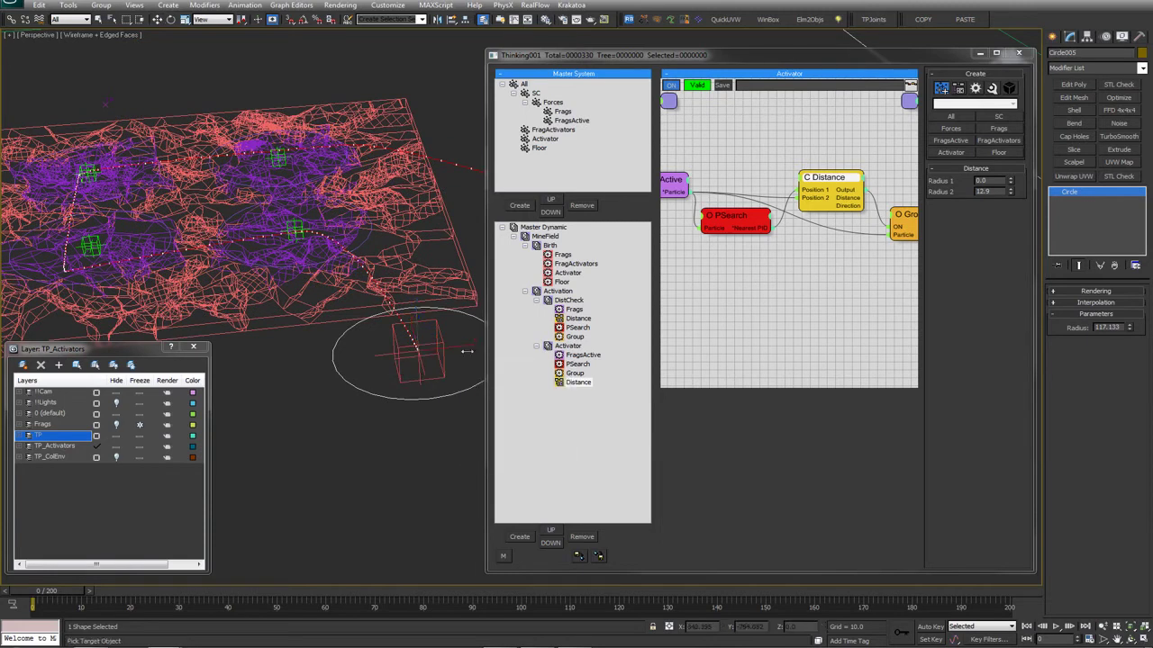
{"action": "left_click", "coordinate": [103, 107]}
{"action": "mouse_move", "coordinate": [104, 140]}
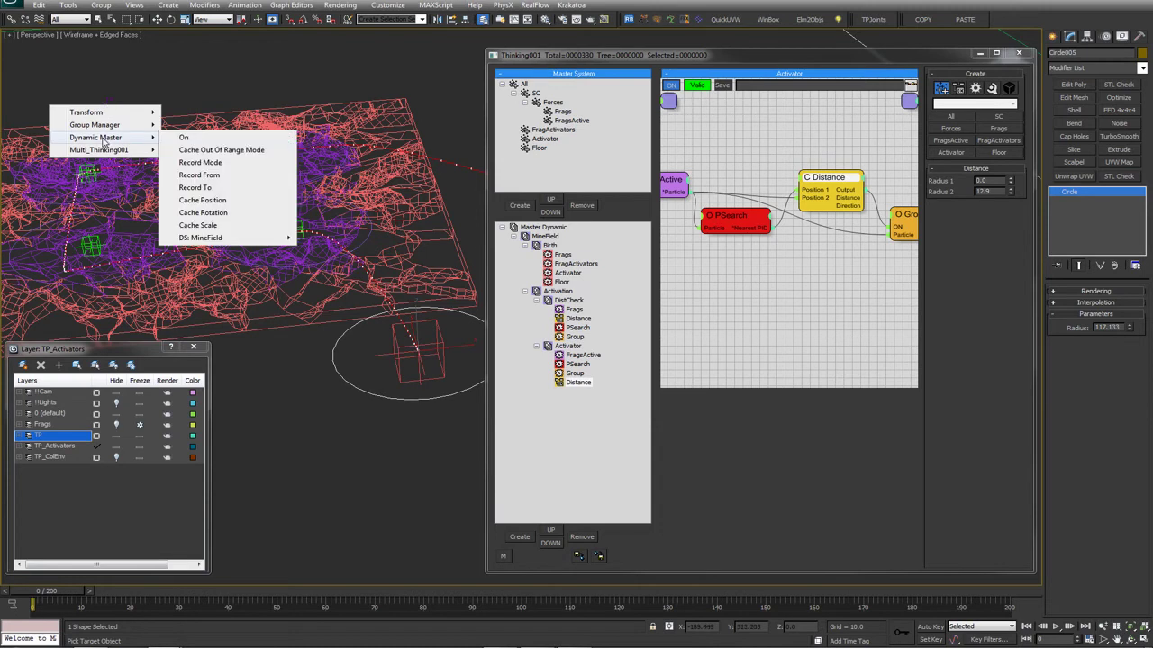
{"action": "mouse_move", "coordinate": [216, 238]}
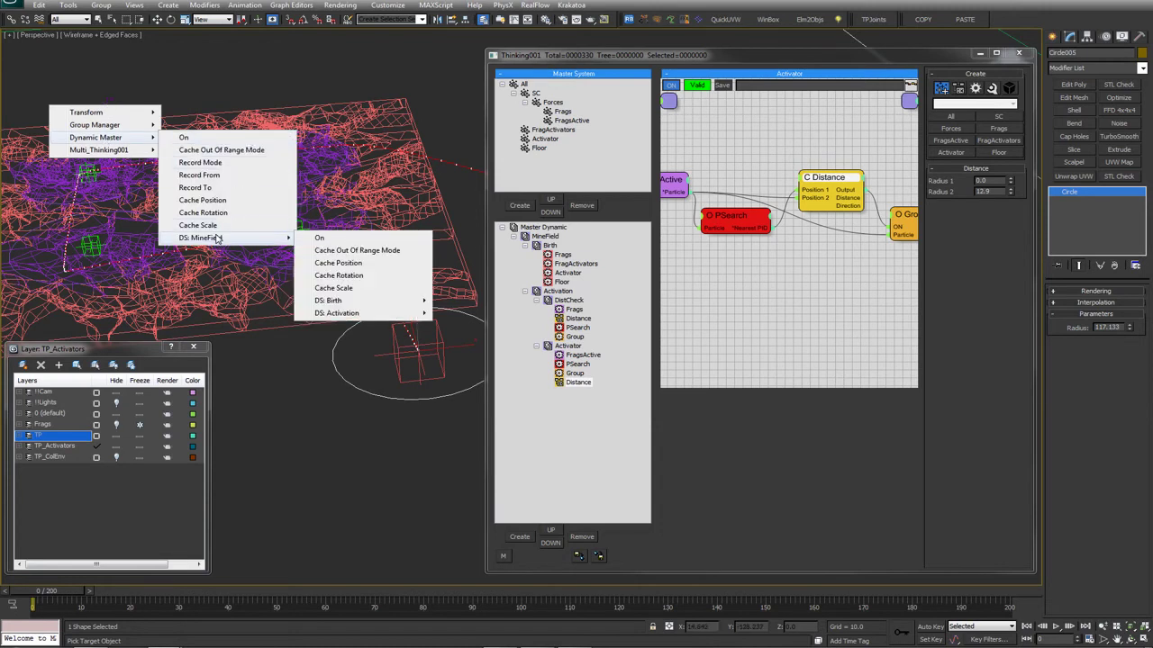
{"action": "mouse_move", "coordinate": [419, 314]}
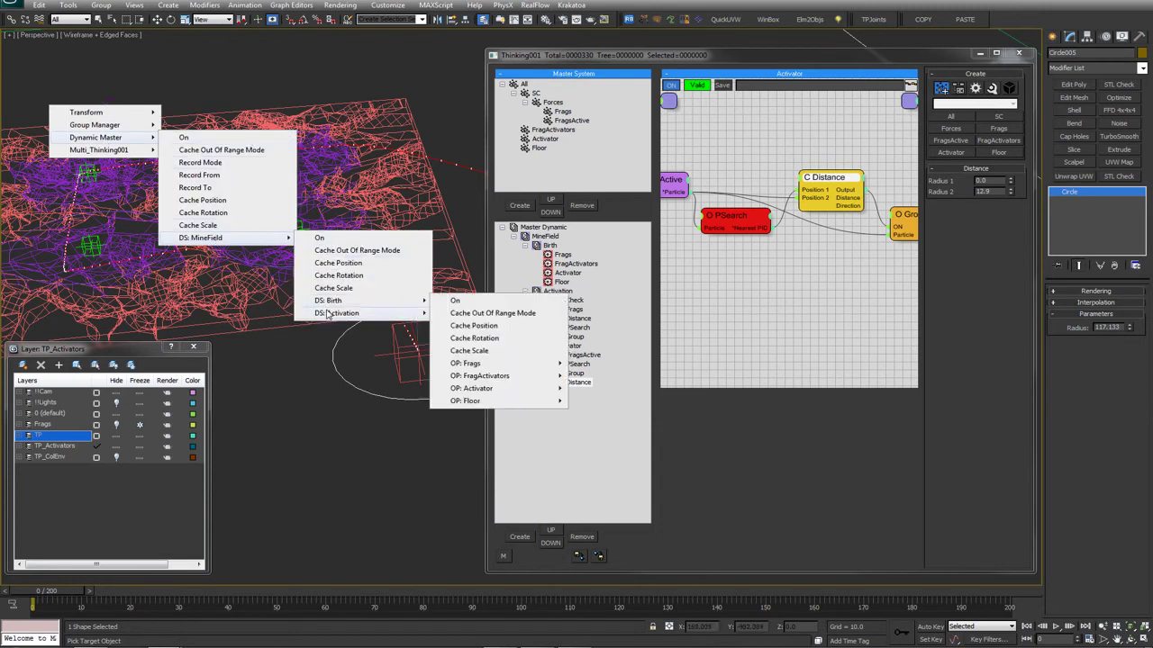
{"action": "mouse_move", "coordinate": [471, 388]}
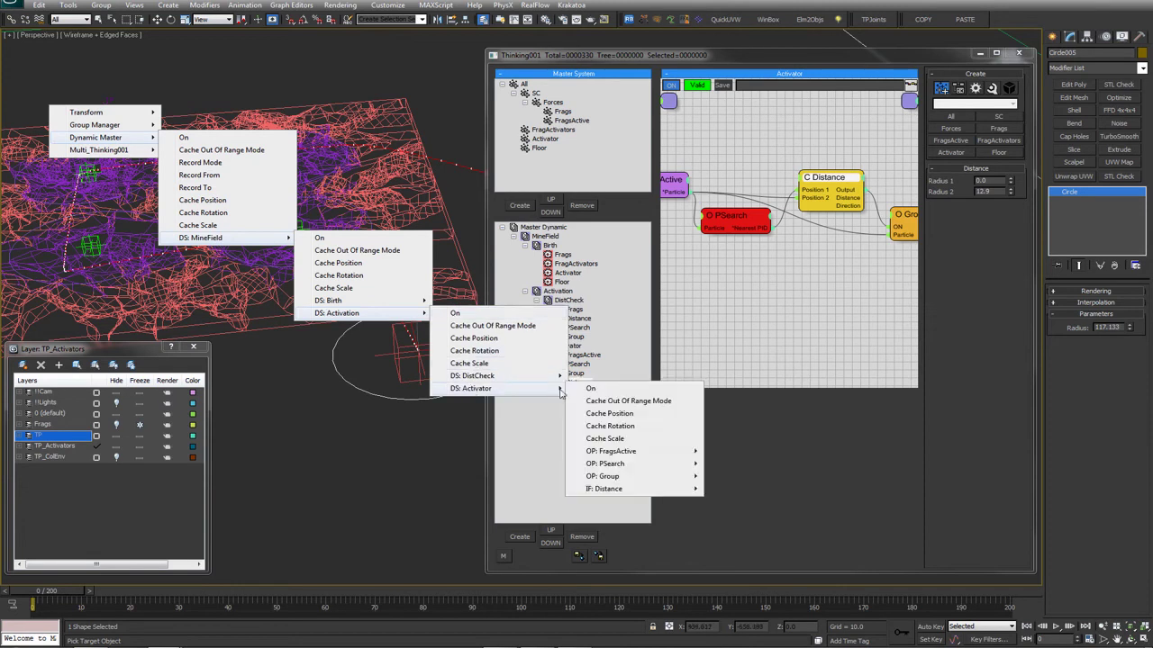
{"action": "mouse_move", "coordinate": [617, 489]}
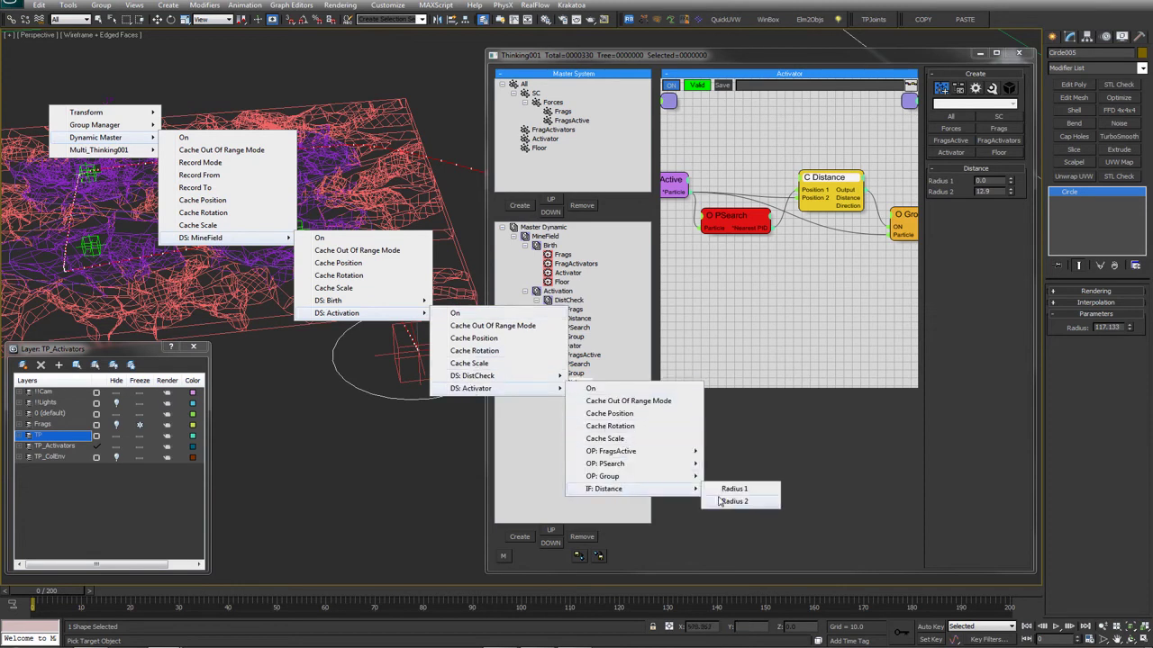
{"action": "left_click", "coordinate": [733, 501]}
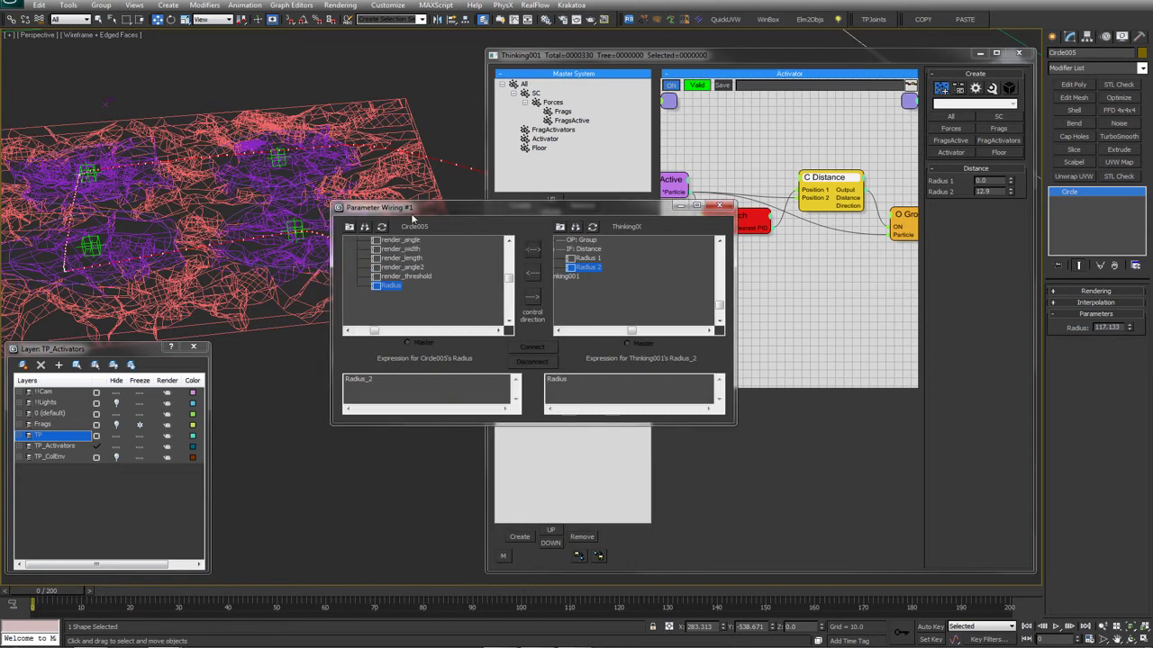
Set the wiring direction so the Distance condition's Radius 2 controls the circle's Radius, connect them and return to the particle setup
{"action": "left_click_drag", "start_coordinate": [412, 214], "coordinate": [431, 324]}
{"action": "middle_click_drag", "start_coordinate": [432, 297], "coordinate": [292, 229]}
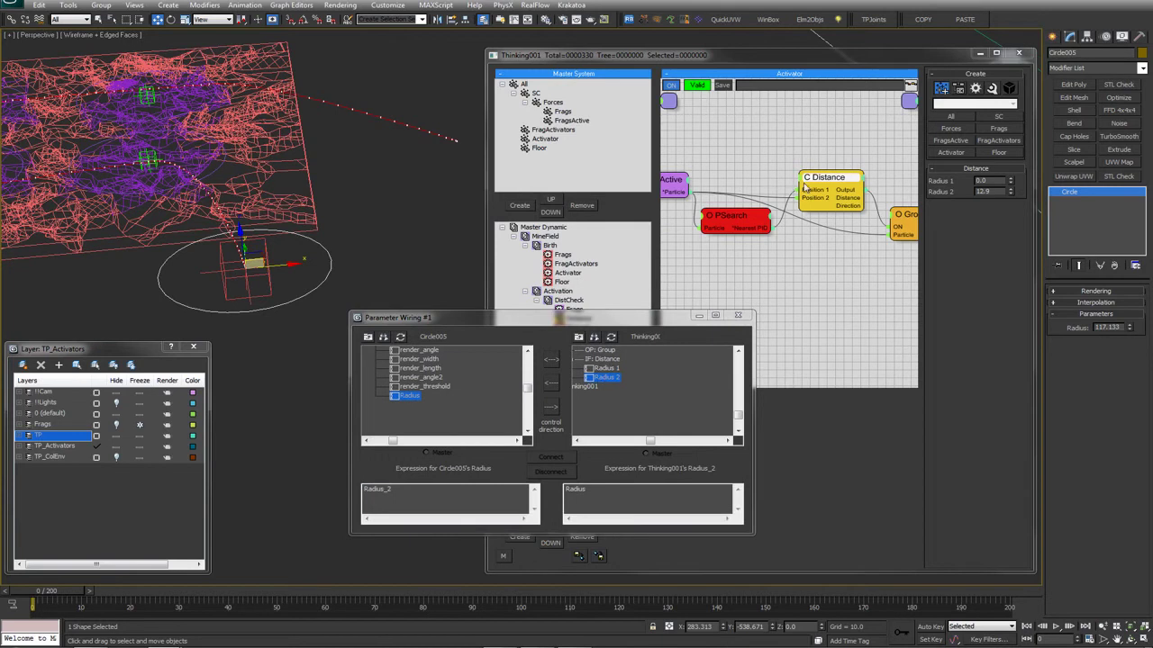
{"action": "left_click_drag", "start_coordinate": [805, 185], "coordinate": [817, 184]}
{"action": "left_click", "coordinate": [454, 315]}
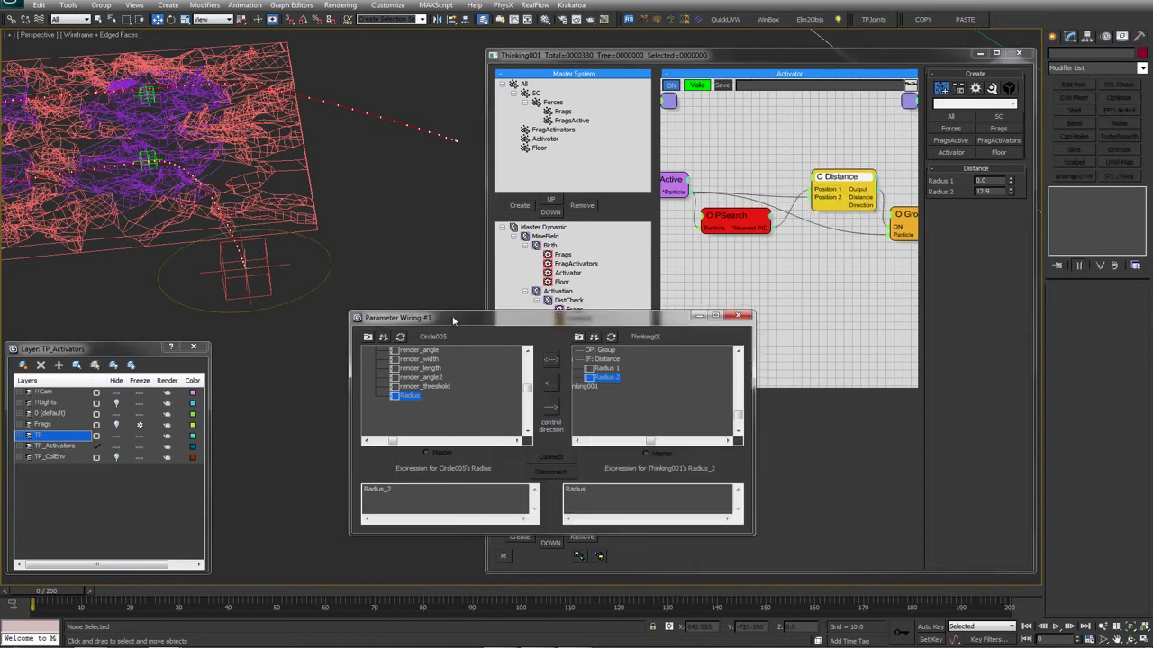
{"action": "left_click", "coordinate": [551, 406]}
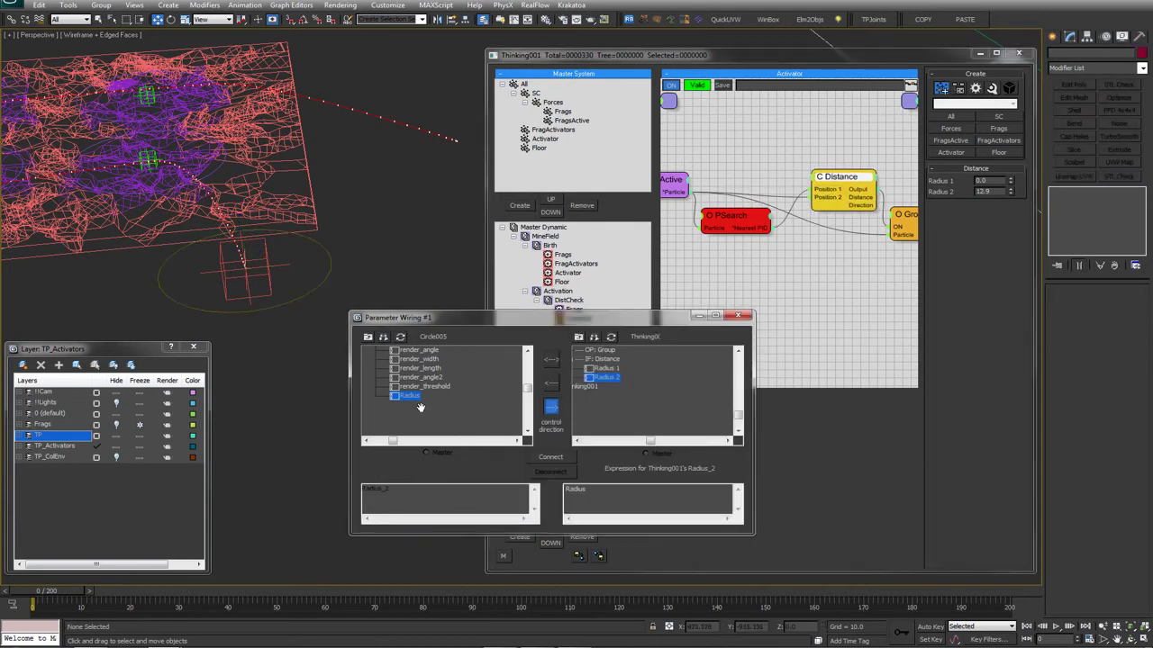
{"action": "left_click", "coordinate": [552, 383]}
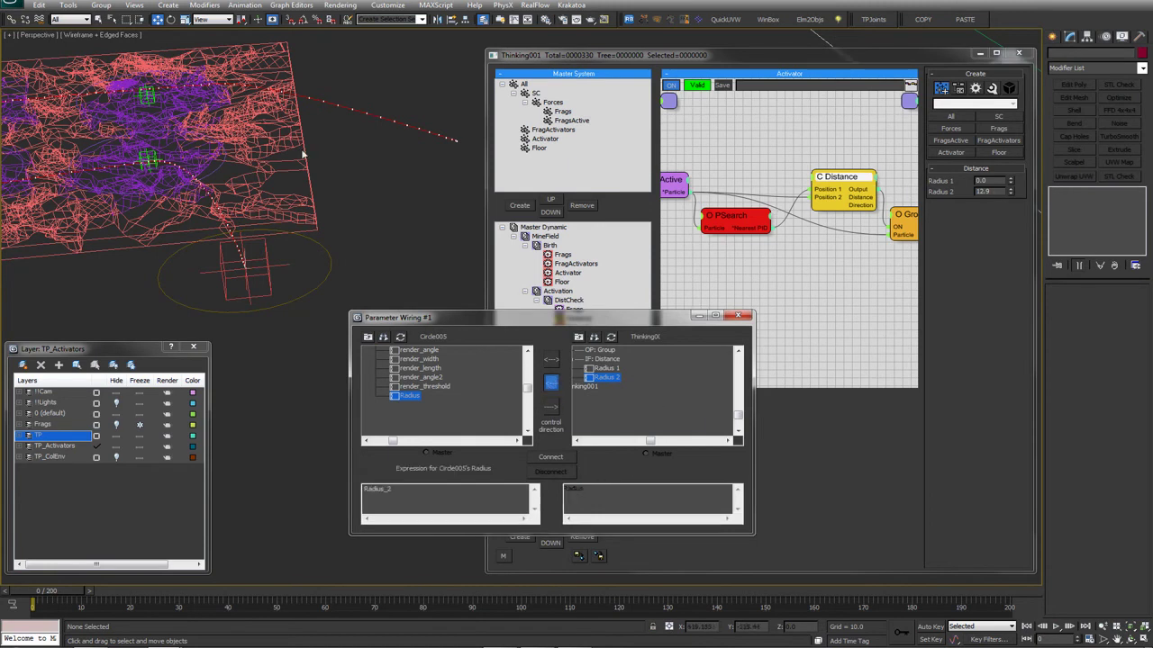
{"action": "left_click", "coordinate": [548, 458]}
{"action": "left_click", "coordinate": [892, 194]}
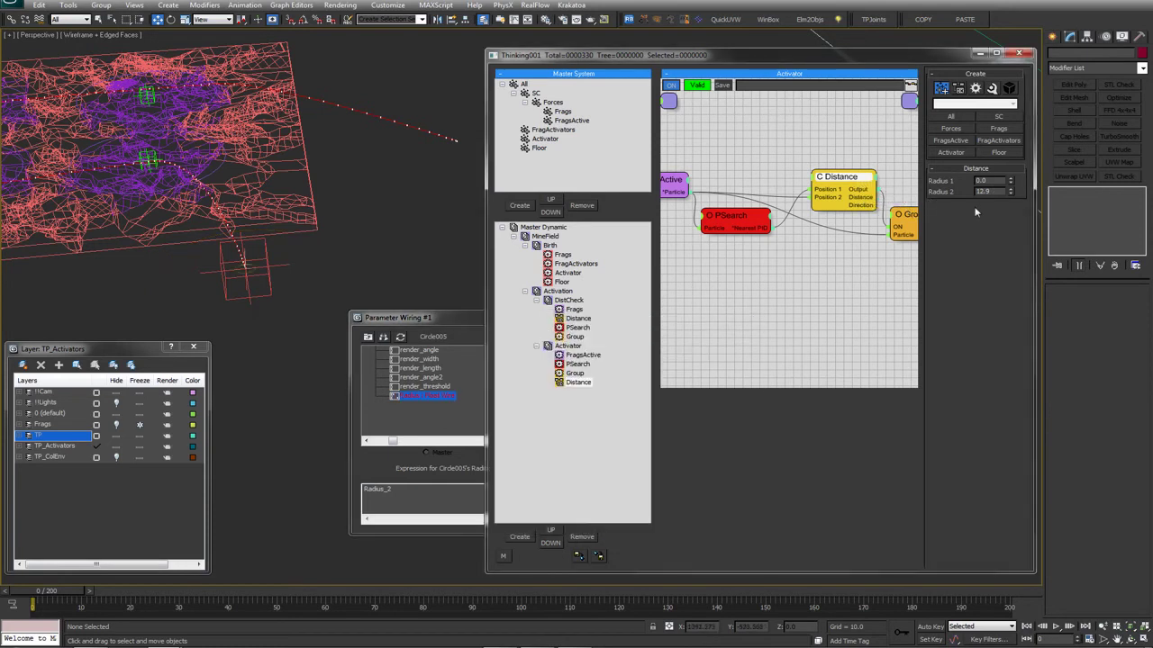
Reverse the wiring direction so the circle's Radius controls Radius 2 of the Distance condition, and update the connection
{"action": "mouse_move", "coordinate": [1010, 191]}
{"action": "left_mouse_down"}
{"action": "mouse_move", "coordinate": [1009, 135]}
{"action": "mouse_move", "coordinate": [979, 153]}
{"action": "mouse_move", "coordinate": [993, 193]}
{"action": "left_mouse_up"}
{"action": "left_click", "coordinate": [456, 326]}
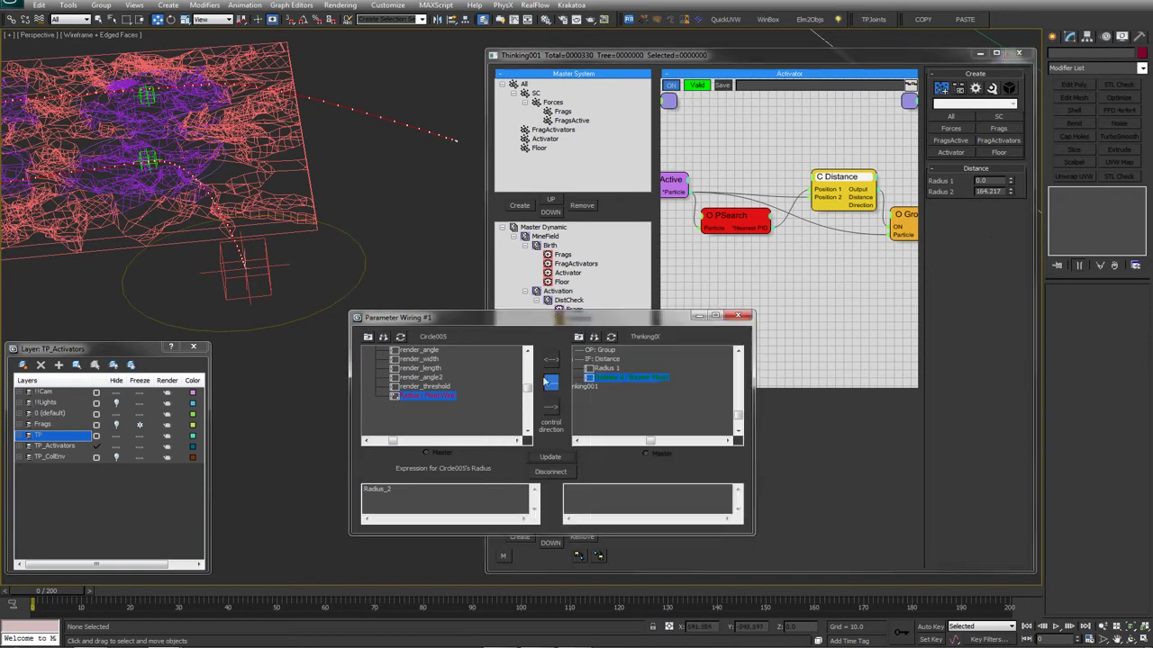
{"action": "left_click", "coordinate": [551, 406]}
{"action": "left_click", "coordinate": [550, 458]}
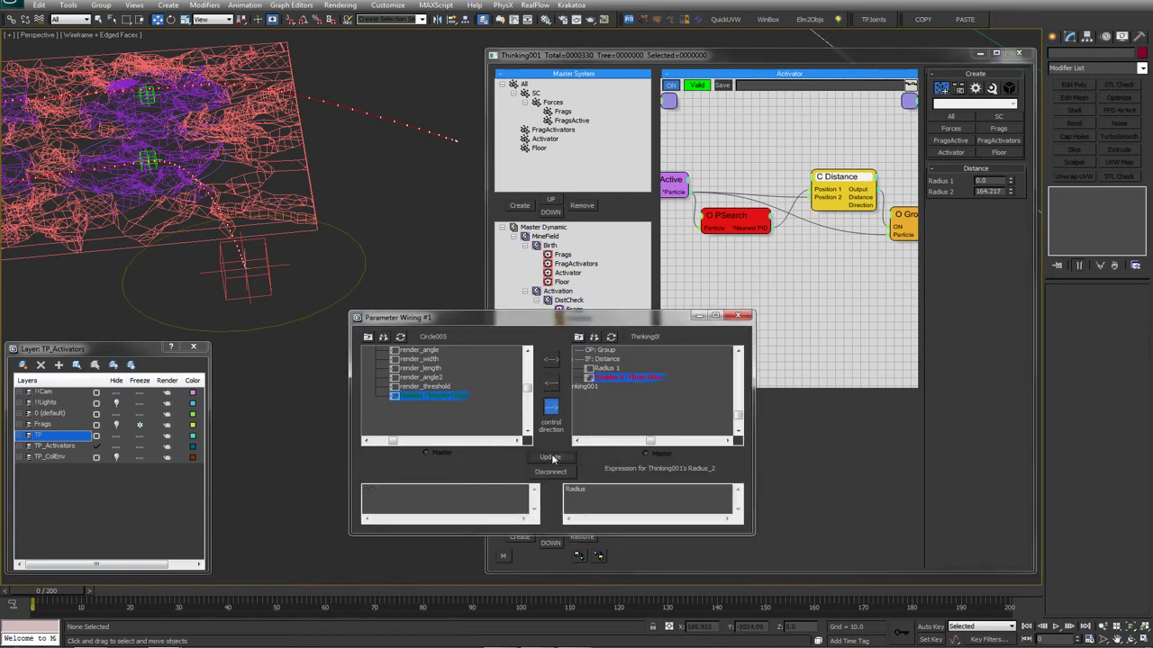
Select the circle around the point helper and reduce its radius to 91.108
{"action": "left_click_drag", "start_coordinate": [377, 254], "coordinate": [333, 279]}
{"action": "mouse_move", "coordinate": [1130, 329]}
{"action": "left_mouse_down"}
{"action": "mouse_move", "coordinate": [1134, 352]}
{"action": "mouse_move", "coordinate": [1134, 342]}
{"action": "left_mouse_up"}
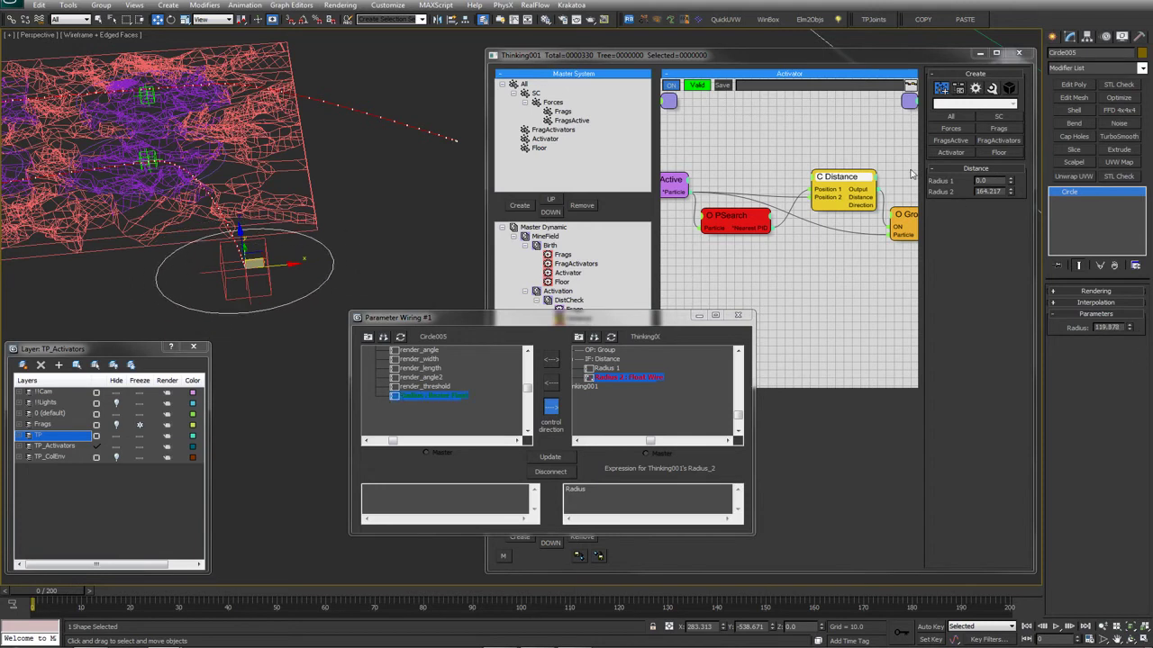
{"action": "left_click", "coordinate": [912, 173]}
{"action": "middle_click_drag", "start_coordinate": [287, 249], "coordinate": [371, 264]}
{"action": "scroll", "coordinate": [360, 239], "scroll_direction": "down", "scroll_amount": 3}
{"action": "scroll", "coordinate": [353, 243], "scroll_direction": "up", "scroll_amount": 3}
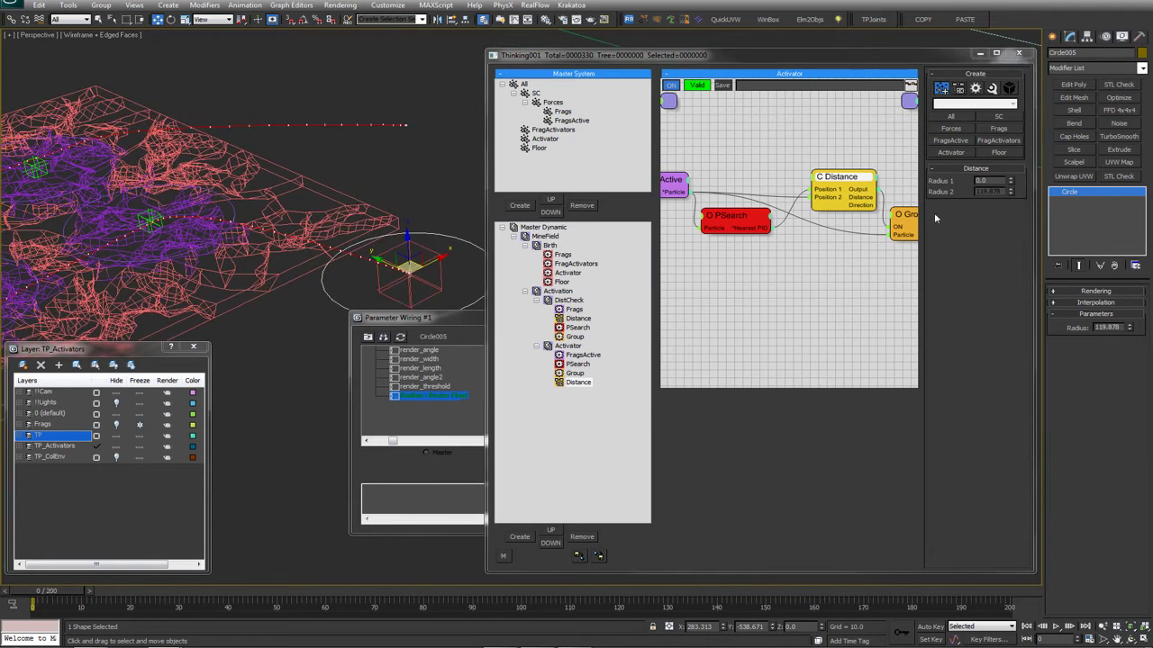
{"action": "left_click_drag", "start_coordinate": [1131, 332], "coordinate": [1133, 342]}
{"action": "middle_click_drag", "start_coordinate": [468, 233], "coordinate": [466, 231]}
{"action": "middle_click_drag", "start_coordinate": [875, 257], "coordinate": [841, 257]}
Create a new particle group under the Forces group and name it FragFly
{"action": "left_click", "coordinate": [878, 221]}
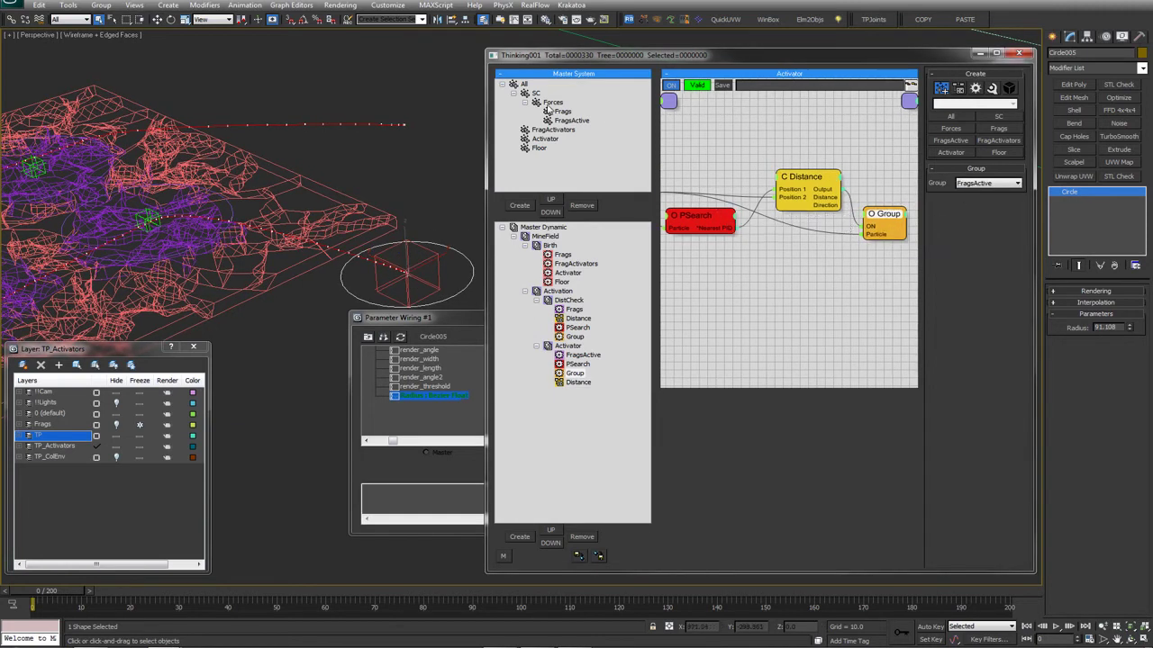
{"action": "left_click", "coordinate": [552, 102]}
{"action": "left_click", "coordinate": [517, 206]}
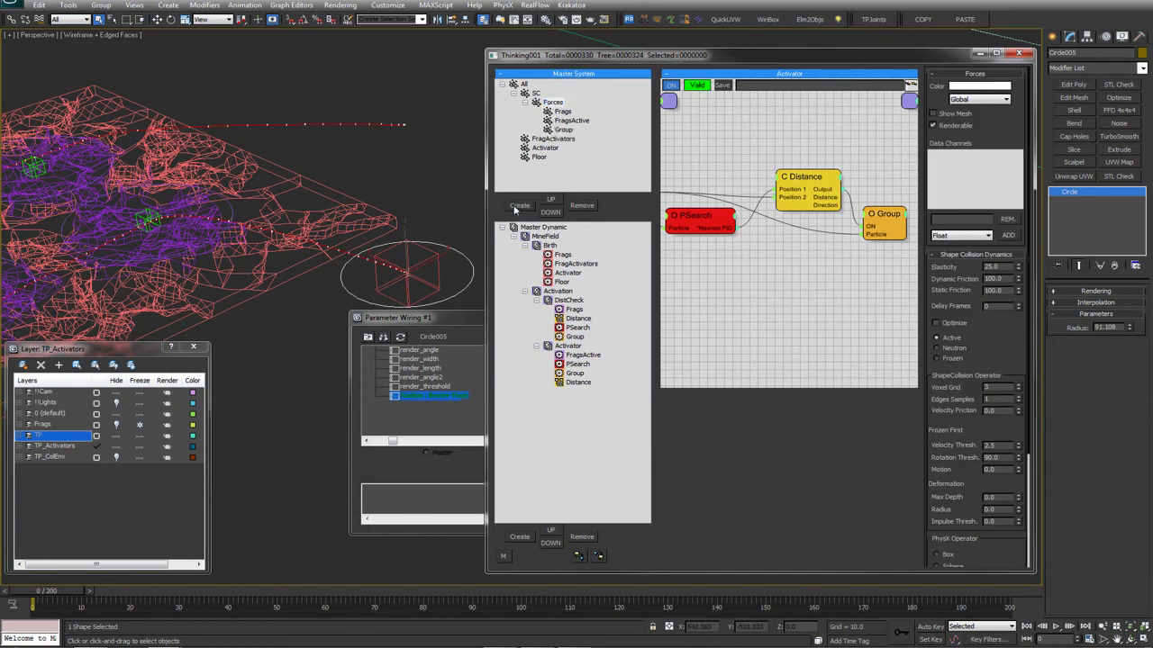
{"action": "left_click", "coordinate": [563, 130]}
{"action": "left_click", "coordinate": [562, 130]}
{"action": "type", "text": "Break"}
{"action": "key", "text": "Return"}
{"action": "left_click", "coordinate": [564, 131]}
{"action": "type", "text": "FragFly"}
{"action": "key", "text": "Return"}
Set the FragFly group's display color to bright green and compare it with the FragsActive group's color
{"action": "left_click", "coordinate": [957, 88]}
{"action": "left_click_drag", "start_coordinate": [278, 80], "coordinate": [274, 69]}
{"action": "left_click", "coordinate": [345, 74]}
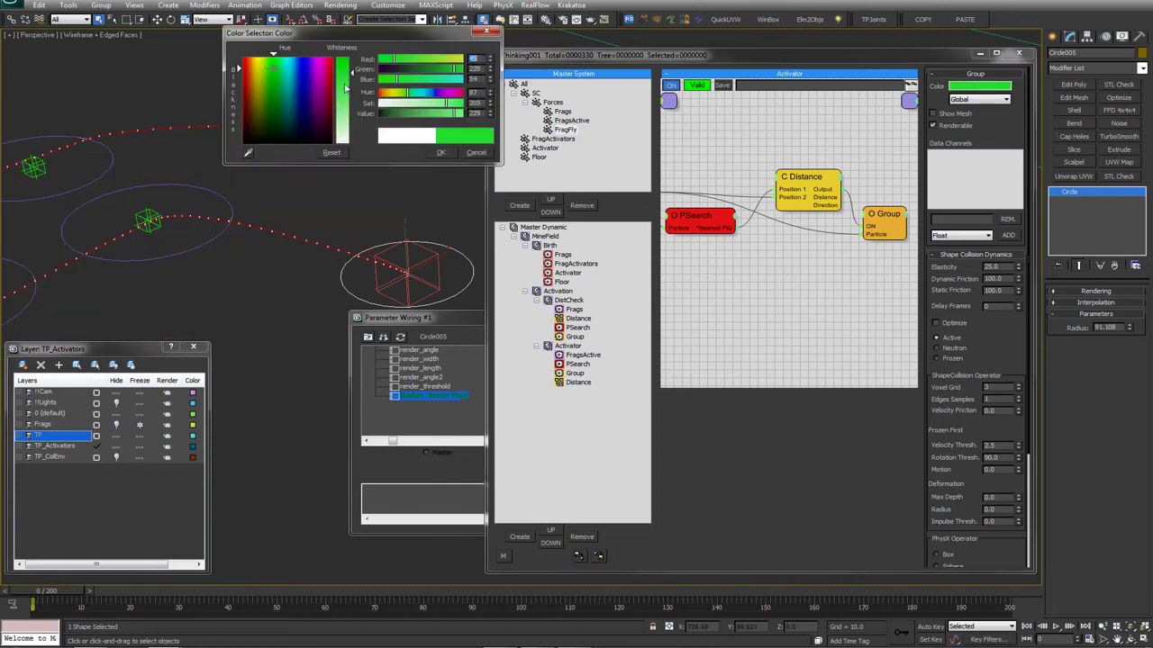
{"action": "left_click", "coordinate": [440, 152]}
{"action": "left_click", "coordinate": [566, 122]}
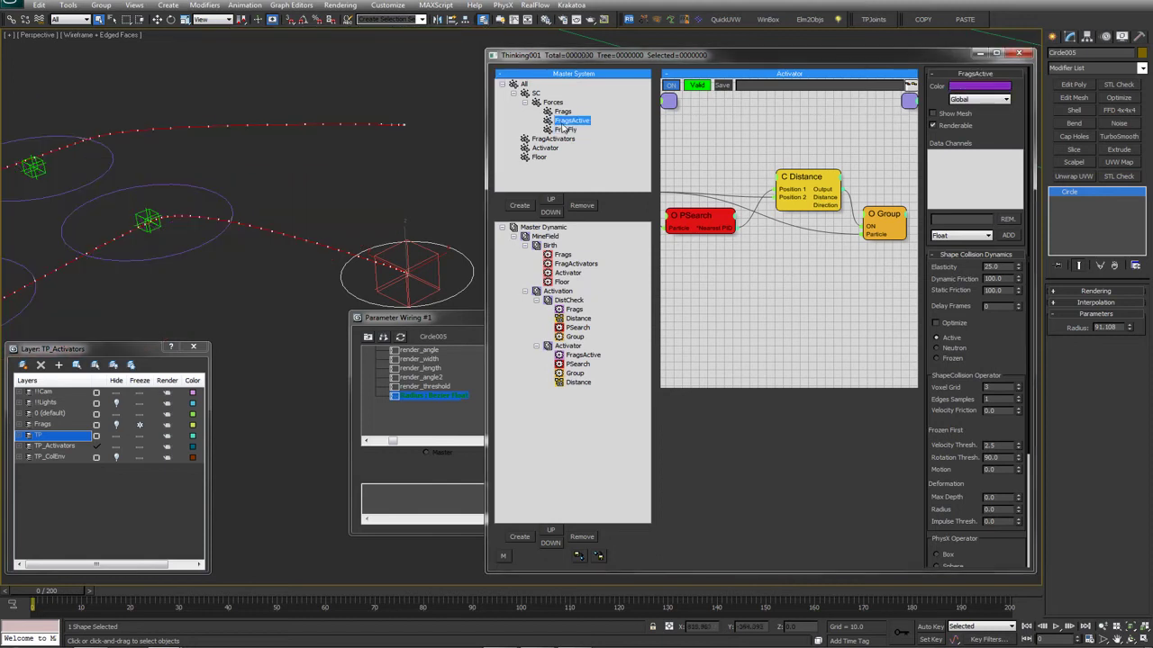
{"action": "left_click", "coordinate": [566, 129]}
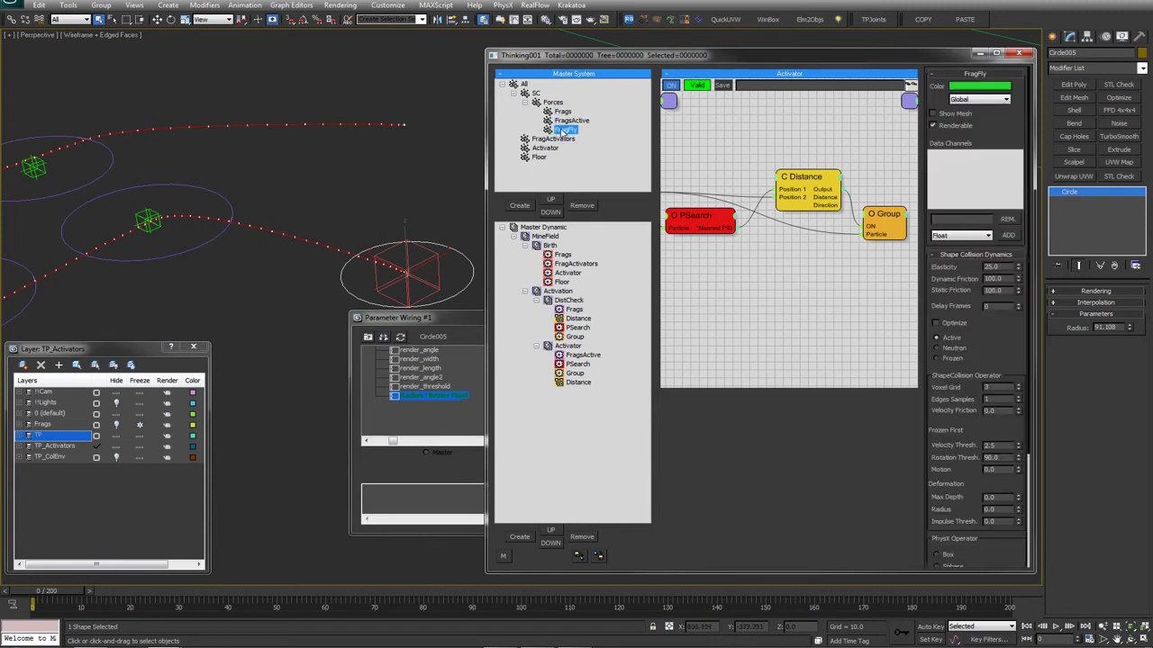
Move to about frame 21 and set the Group operator in the Activator set to FragFly
{"action": "mouse_move", "coordinate": [229, 309]}
{"action": "middle_mouse_down"}
{"action": "mouse_move", "coordinate": [265, 300]}
{"action": "mouse_move", "coordinate": [226, 311]}
{"action": "middle_mouse_up"}
{"action": "left_click_drag", "start_coordinate": [39, 592], "coordinate": [144, 577]}
{"action": "left_click", "coordinate": [870, 223]}
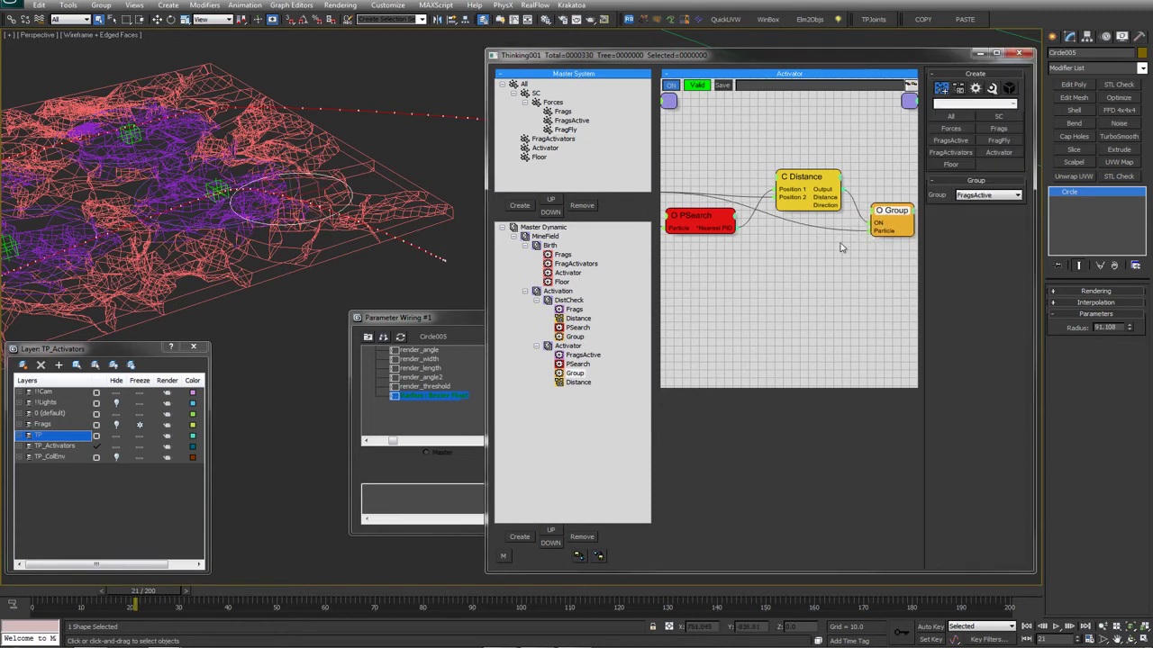
{"action": "middle_click_drag", "start_coordinate": [841, 242], "coordinate": [882, 248]}
{"action": "left_click", "coordinate": [990, 196]}
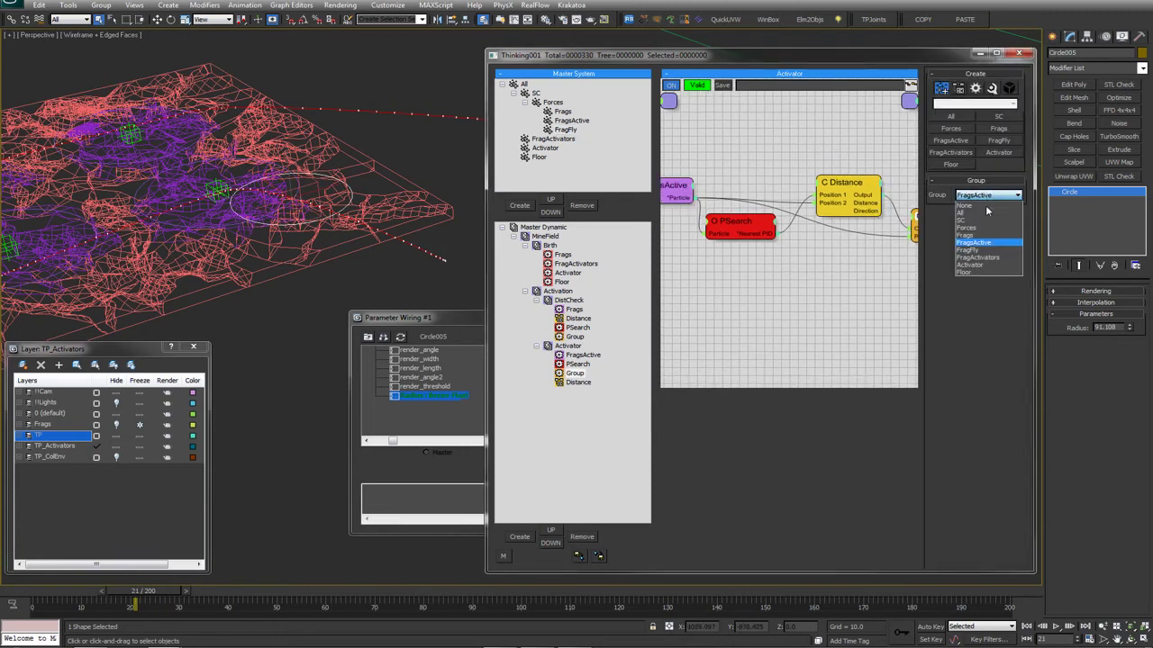
{"action": "left_click", "coordinate": [978, 251]}
Scrub through the animation to check which fragments the moving activator transfers along its path
{"action": "mouse_move", "coordinate": [158, 591]}
{"action": "left_mouse_down"}
{"action": "mouse_move", "coordinate": [139, 591]}
{"action": "mouse_move", "coordinate": [177, 585]}
{"action": "left_mouse_up"}
{"action": "left_click_drag", "start_coordinate": [220, 571], "coordinate": [581, 592]}
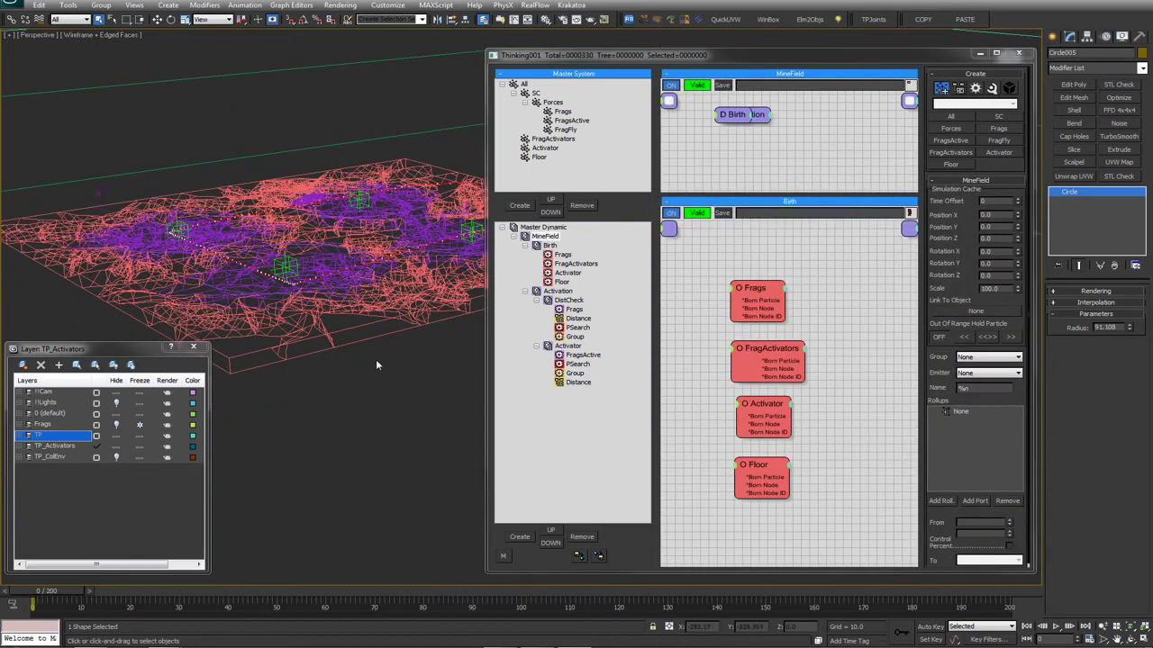
{"action": "middle_click_drag", "start_coordinate": [370, 359], "coordinate": [500, 378], "text": "alt"}
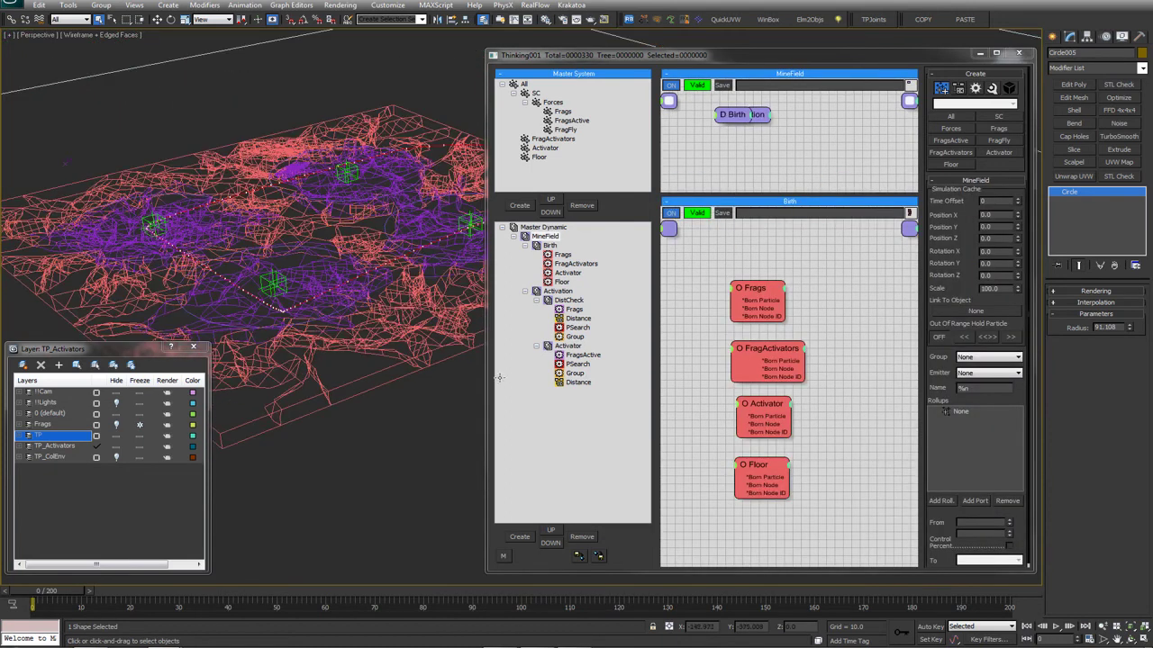
Create a new dynamic set under MineField, name it Forces and enlarge its node area
{"action": "left_click", "coordinate": [544, 237]}
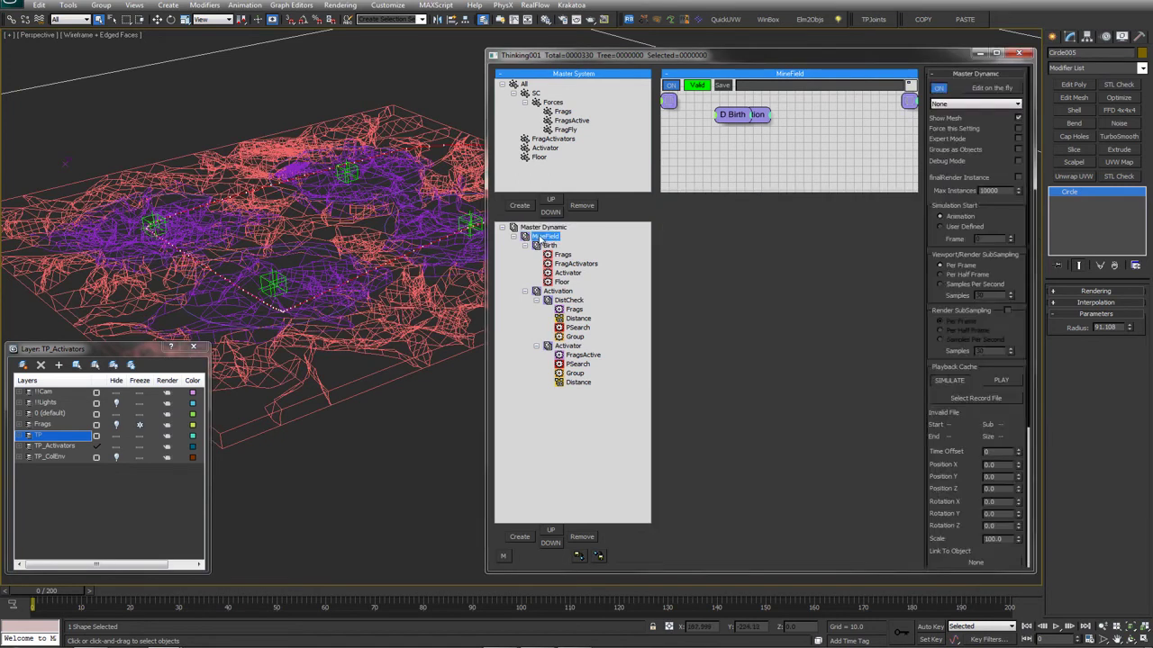
{"action": "left_click", "coordinate": [522, 536]}
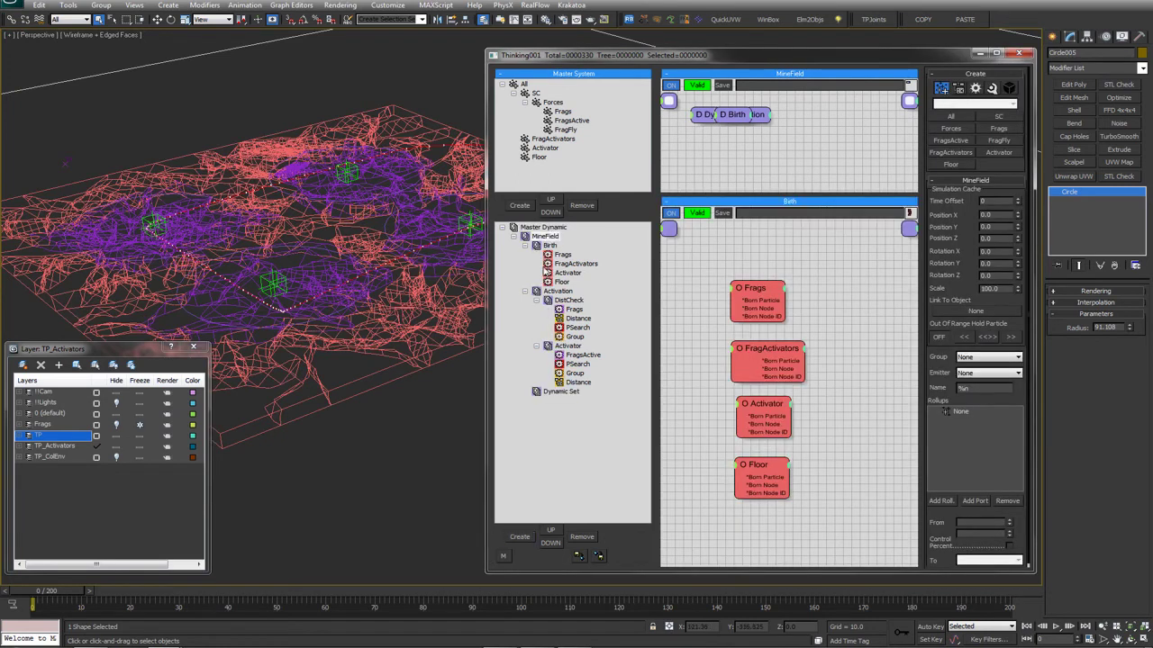
{"action": "left_click", "coordinate": [562, 392]}
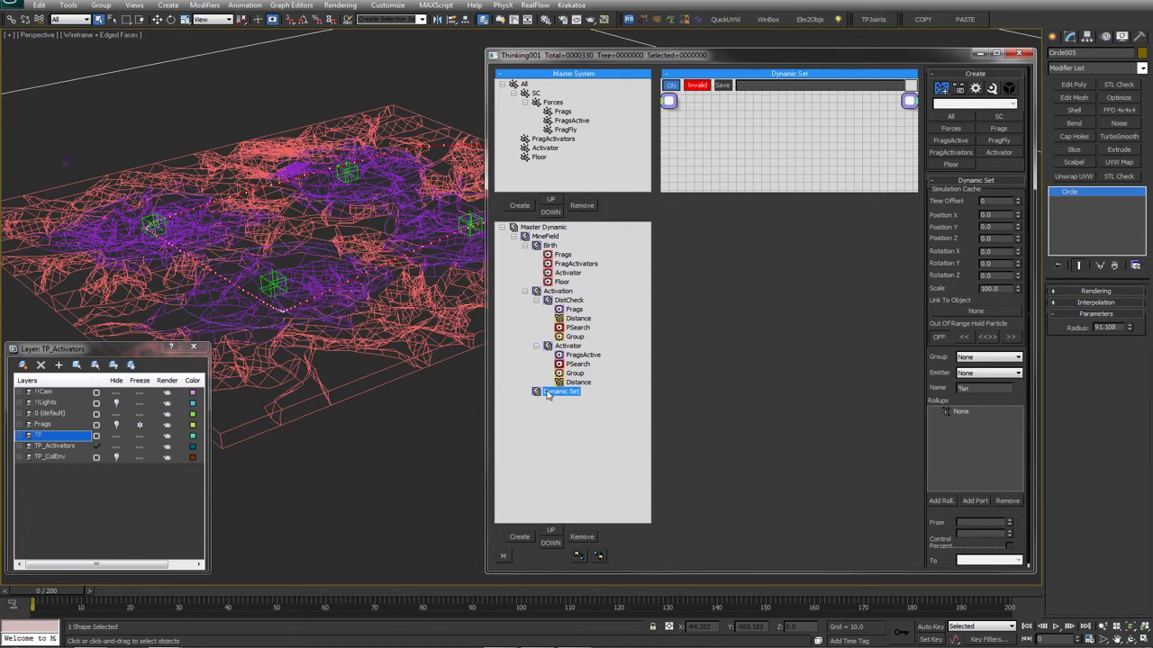
{"action": "key", "text": "F2"}
{"action": "type", "text": "Forces"}
{"action": "key", "text": "Return"}
{"action": "left_click_drag", "start_coordinate": [763, 191], "coordinate": [774, 464]}
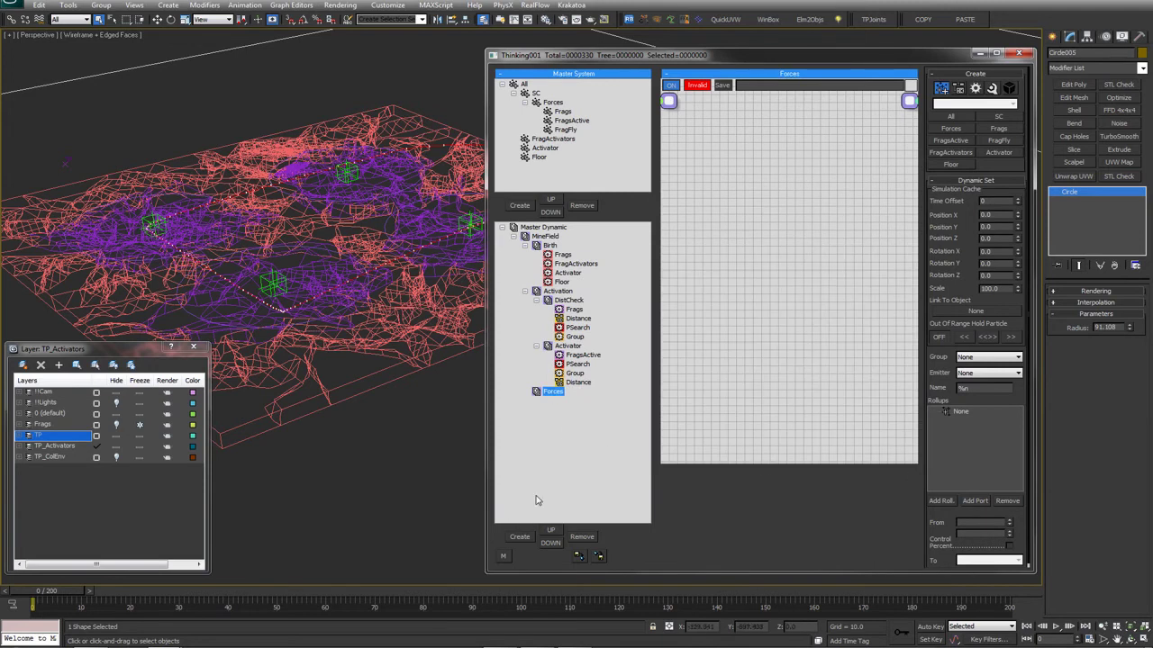
Create two dynamic sets under the Forces set, named Explode and Gravity, and enlarge the node area
{"action": "left_click", "coordinate": [523, 538]}
{"action": "left_click", "coordinate": [573, 401]}
{"action": "type", "text": "Explode"}
{"action": "key", "text": "Return"}
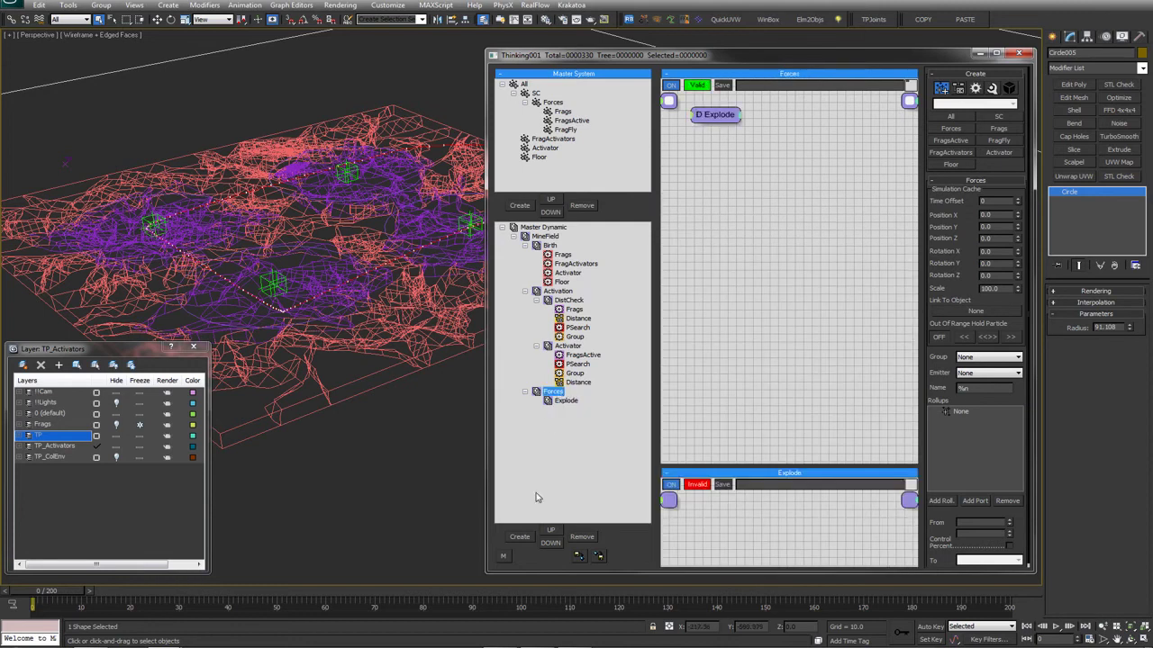
{"action": "left_click", "coordinate": [520, 536]}
{"action": "left_click", "coordinate": [568, 410]}
{"action": "type", "text": "Gravity"}
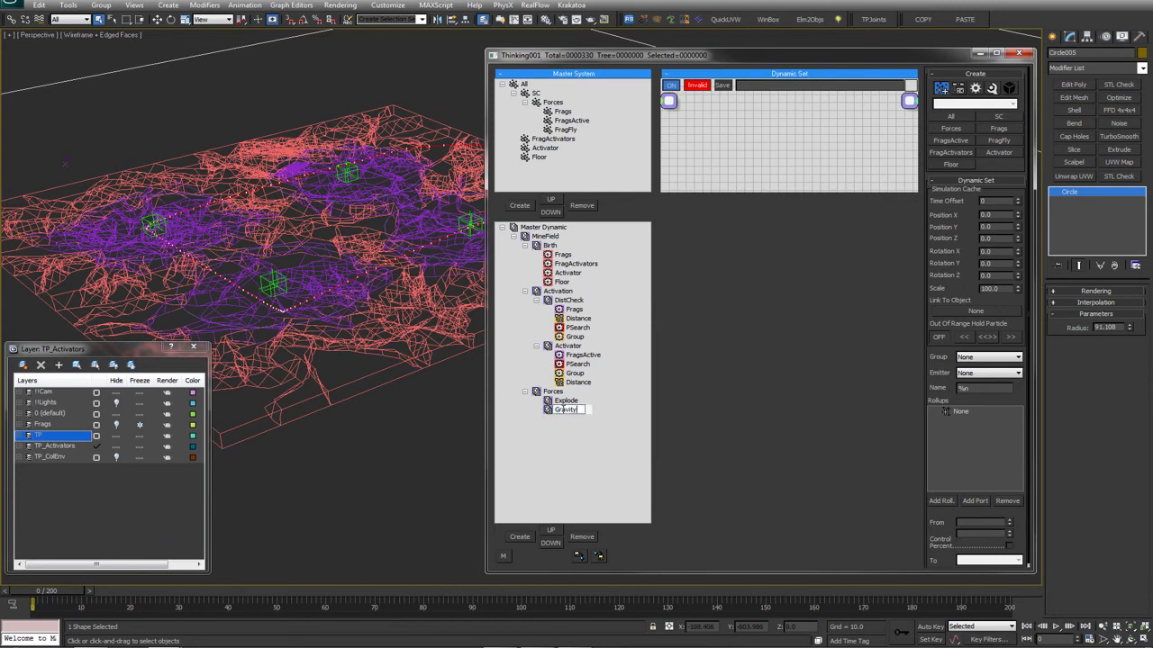
{"action": "key", "text": "Return"}
{"action": "left_click_drag", "start_coordinate": [781, 192], "coordinate": [785, 389]}
Add the Forces particle group and a Force operator to the Gravity set
{"action": "left_click", "coordinate": [544, 236]}
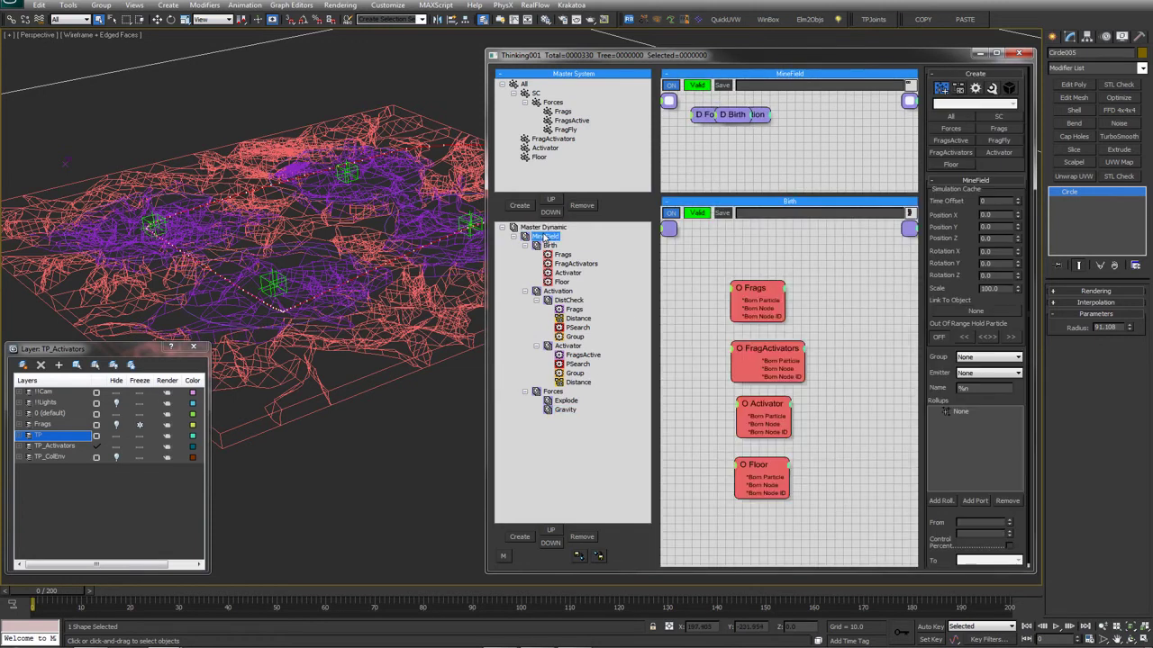
{"action": "left_click", "coordinate": [564, 409]}
{"action": "right_click", "coordinate": [701, 167]}
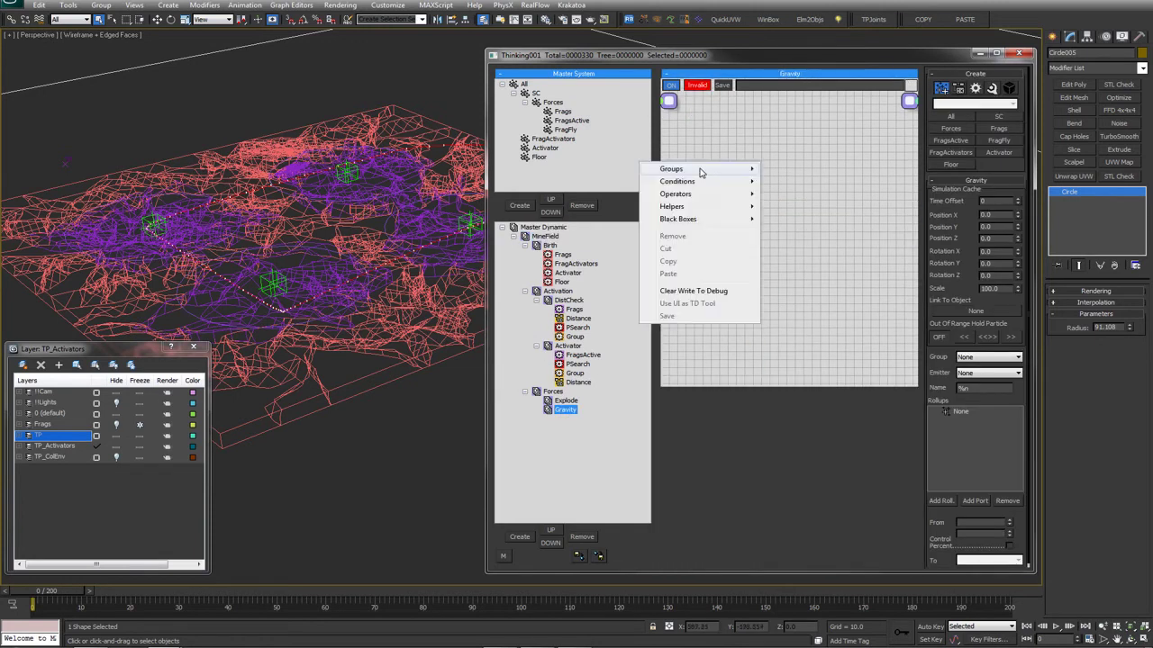
{"action": "mouse_move", "coordinate": [703, 170]}
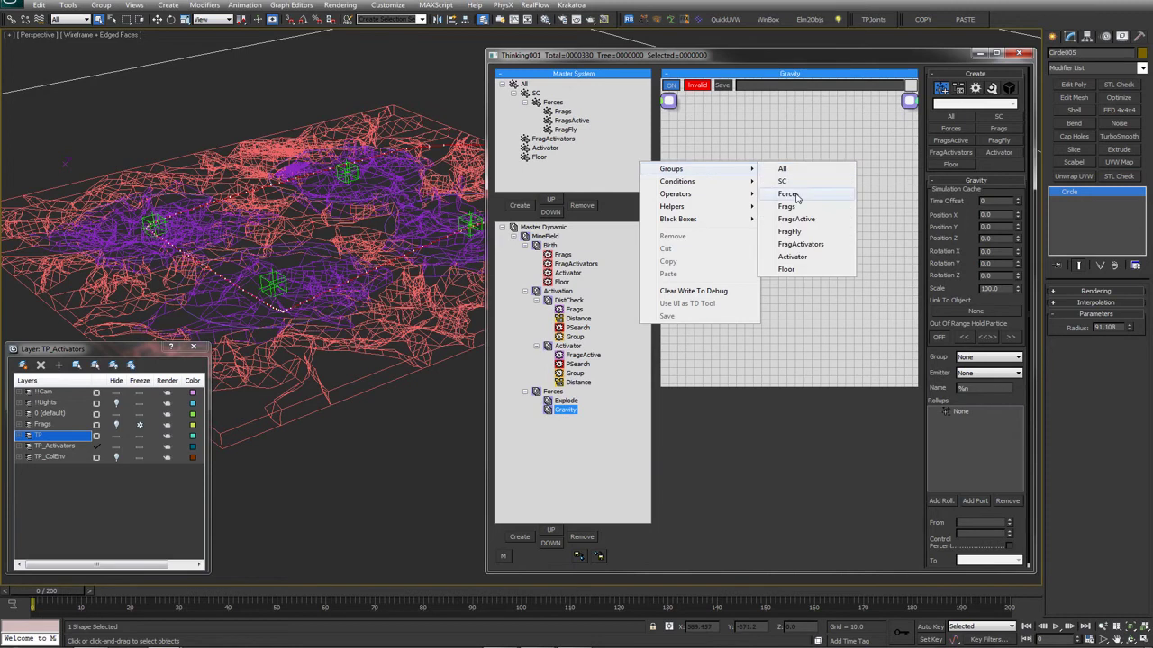
{"action": "left_click", "coordinate": [791, 195]}
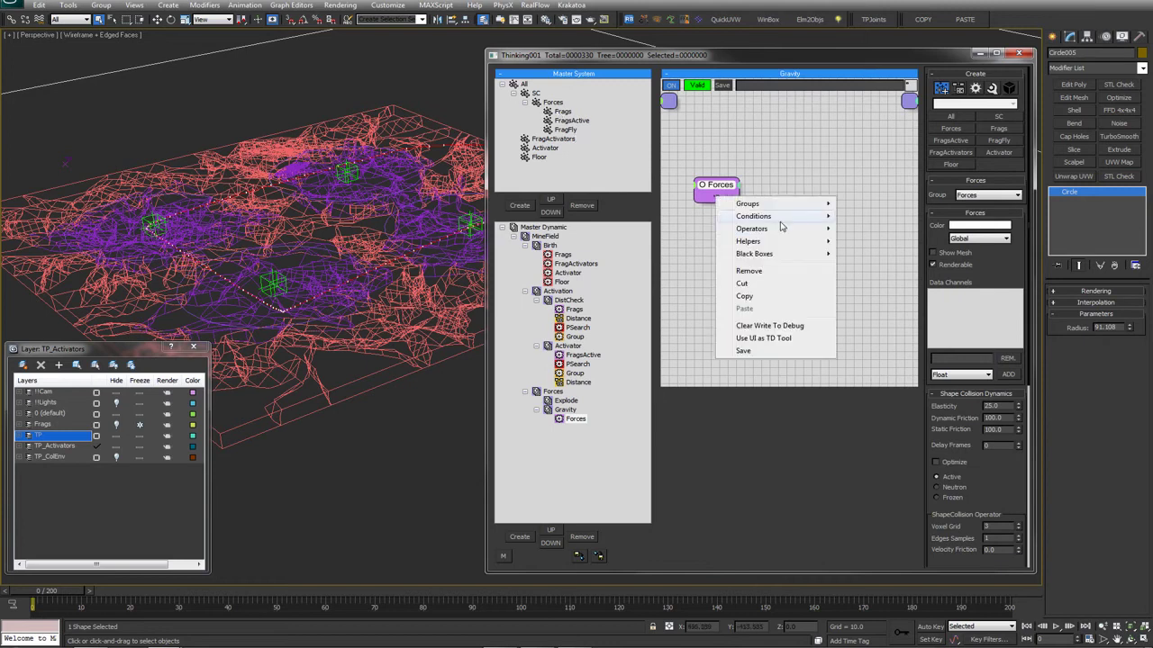
{"action": "right_click", "coordinate": [776, 198]}
{"action": "mouse_move", "coordinate": [782, 232]}
{"action": "mouse_move", "coordinate": [865, 243]}
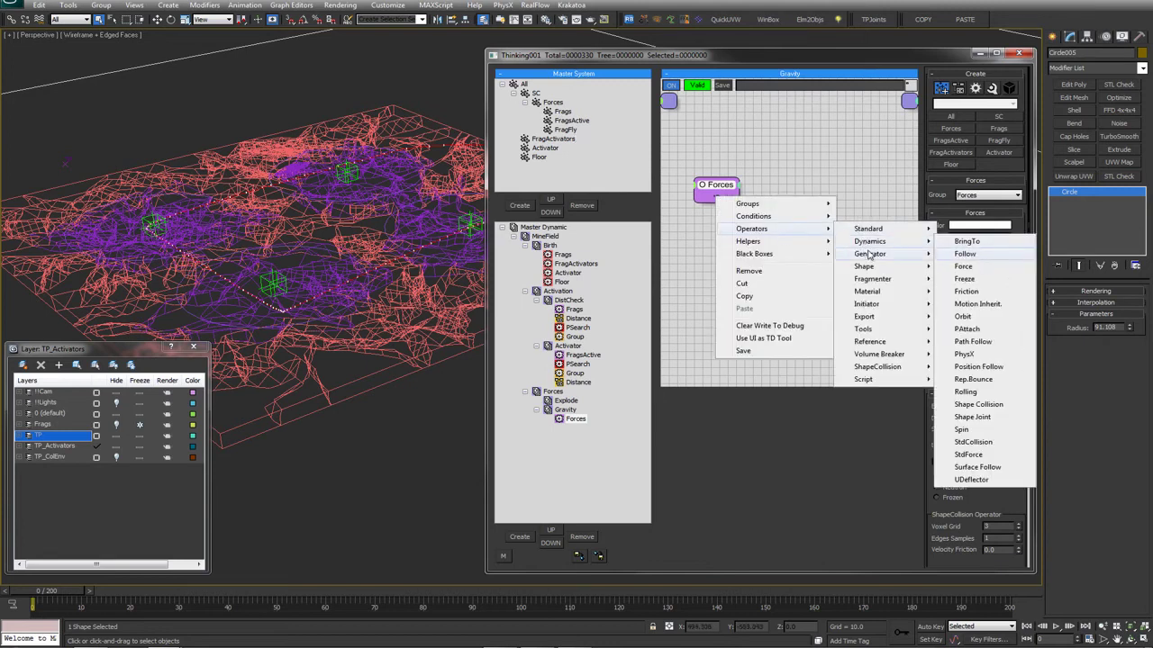
{"action": "left_click", "coordinate": [963, 267]}
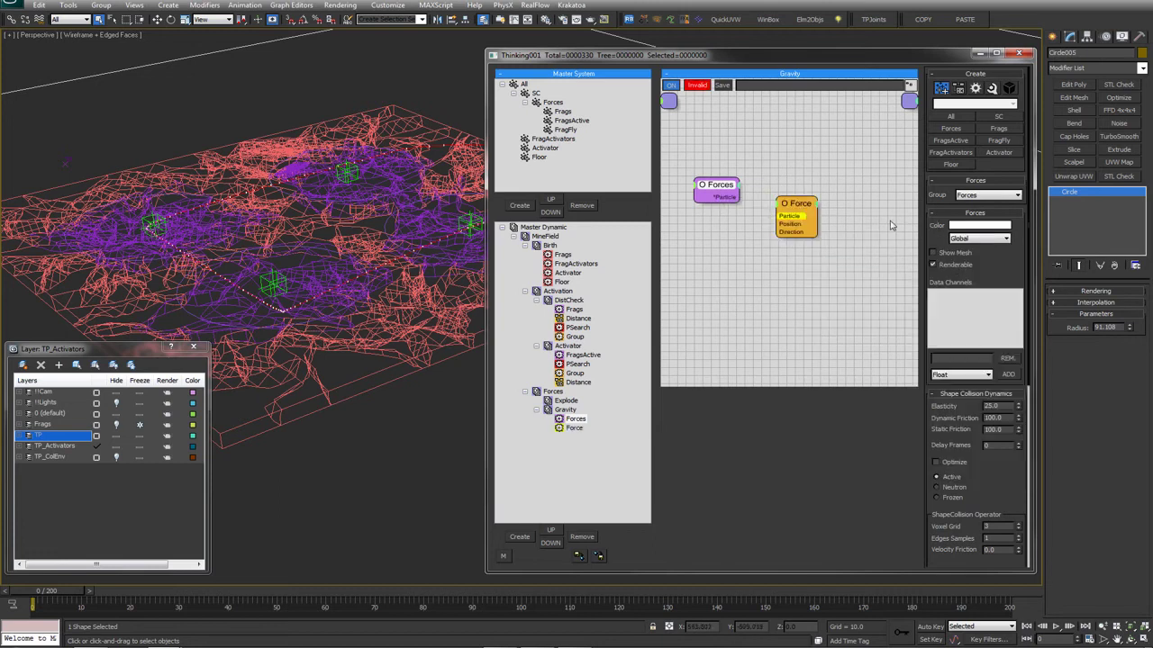
Add a Point3 helper, connect its Vector to the Force operator's Direction, and connect the Forces group's Particle output to the Force
{"action": "right_click", "coordinate": [665, 232]}
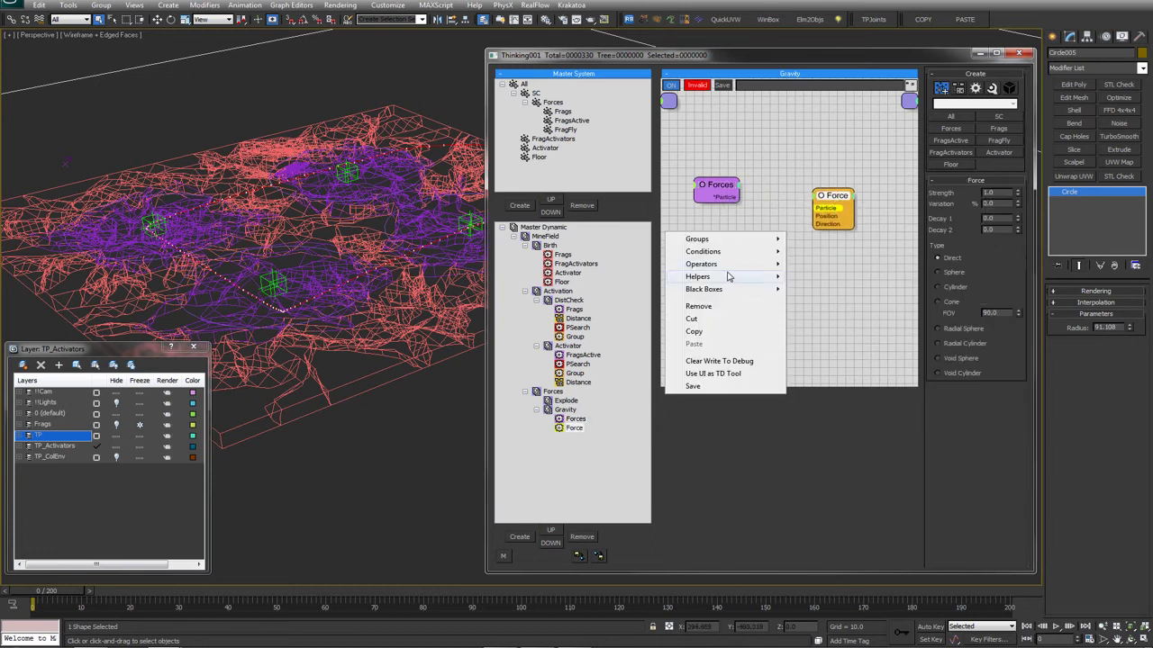
{"action": "mouse_move", "coordinate": [729, 277]}
{"action": "mouse_move", "coordinate": [811, 279]}
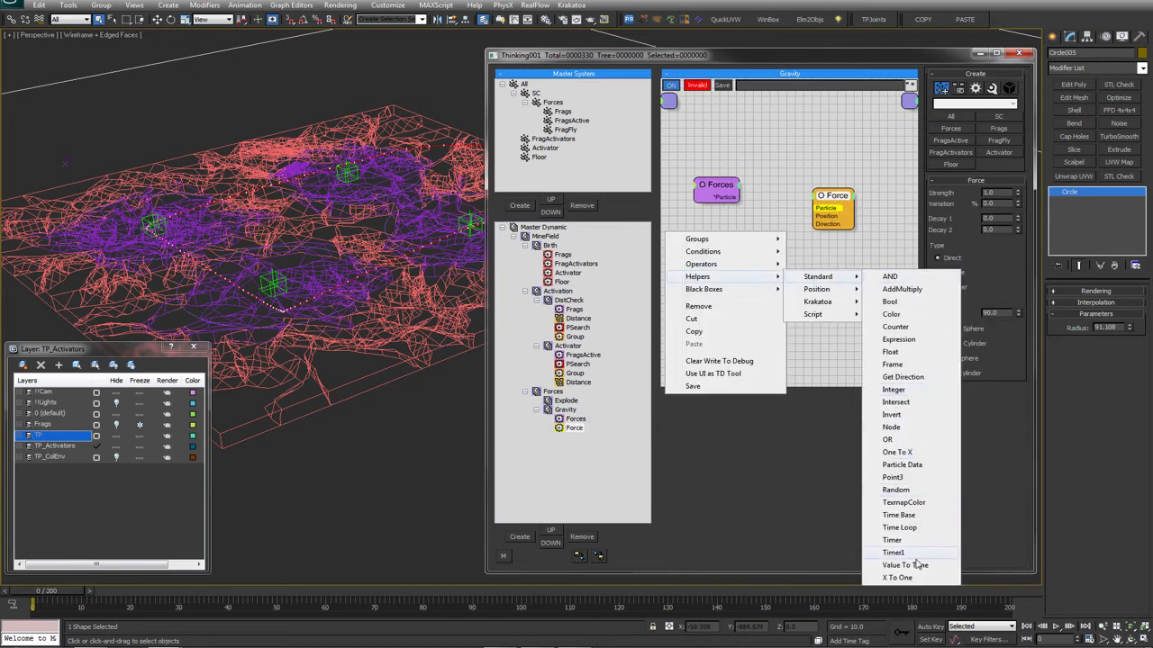
{"action": "left_click", "coordinate": [893, 477]}
{"action": "left_click_drag", "start_coordinate": [774, 261], "coordinate": [815, 216]}
{"action": "left_click_drag", "start_coordinate": [738, 196], "coordinate": [815, 208]}
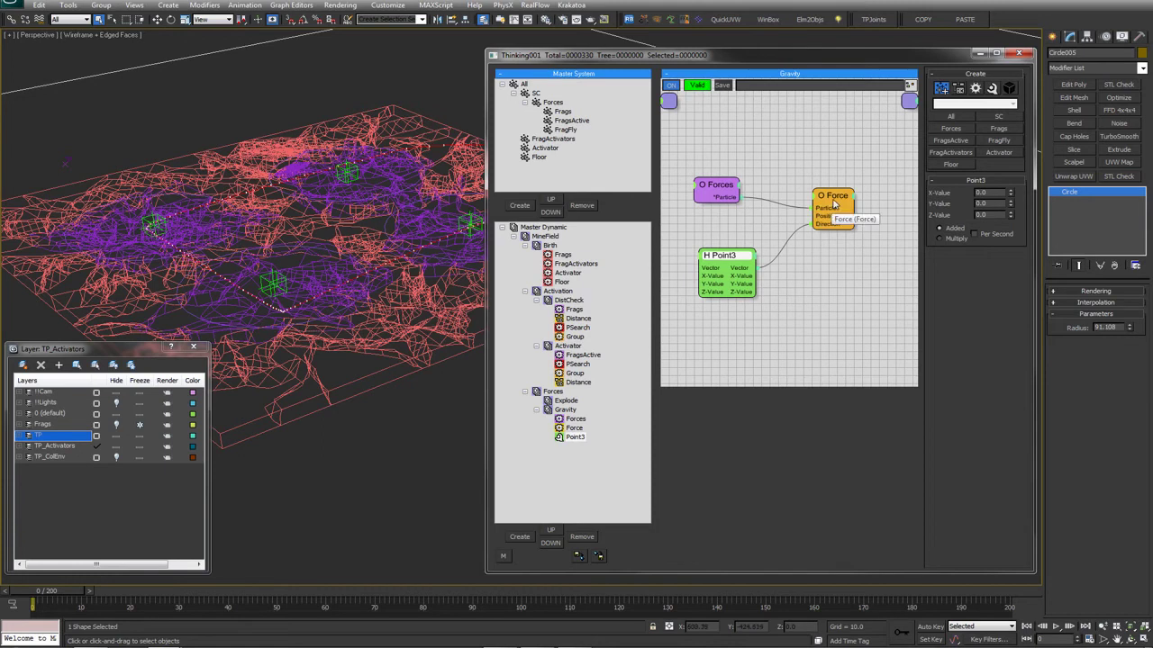
Set the Force operator's Strength to 150 and the Point3 helper's Z-Value to -1.0, collapsing their unused ports
{"action": "left_click", "coordinate": [835, 205]}
{"action": "type", "text": "150"}
{"action": "double_click", "coordinate": [739, 280]}
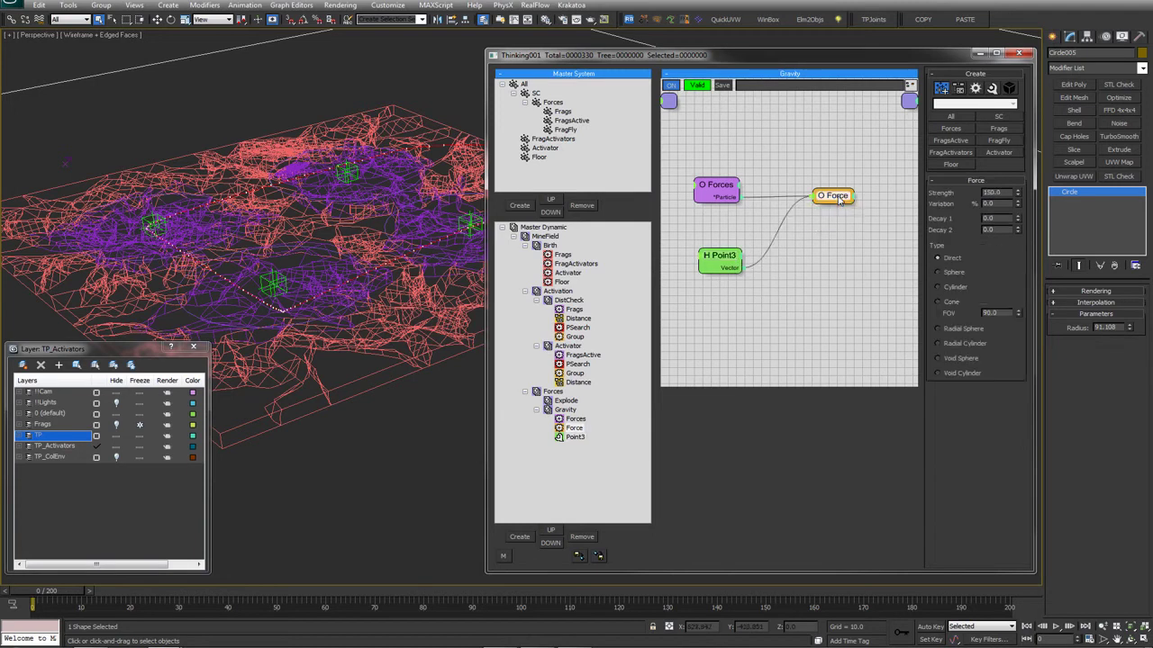
{"action": "left_click_drag", "start_coordinate": [720, 258], "coordinate": [729, 259]}
{"action": "left_click_drag", "start_coordinate": [999, 215], "coordinate": [906, 221]}
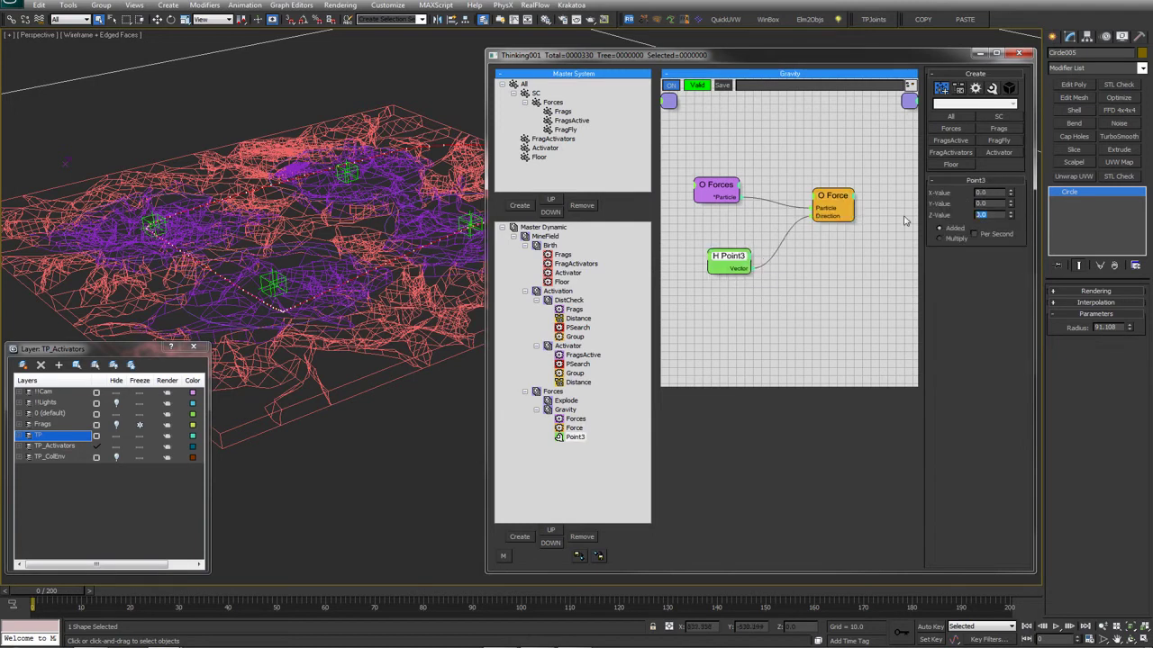
{"action": "key", "text": "Return"}
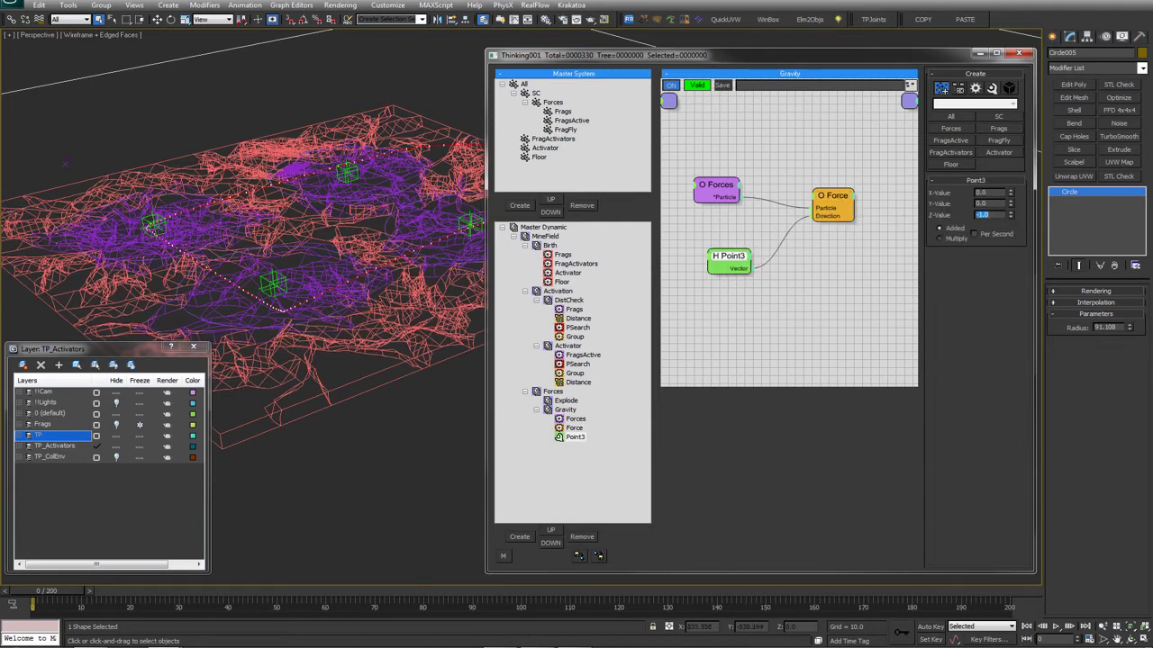
Open the Explode set under Forces and enlarge its node area
{"action": "left_click", "coordinate": [565, 401]}
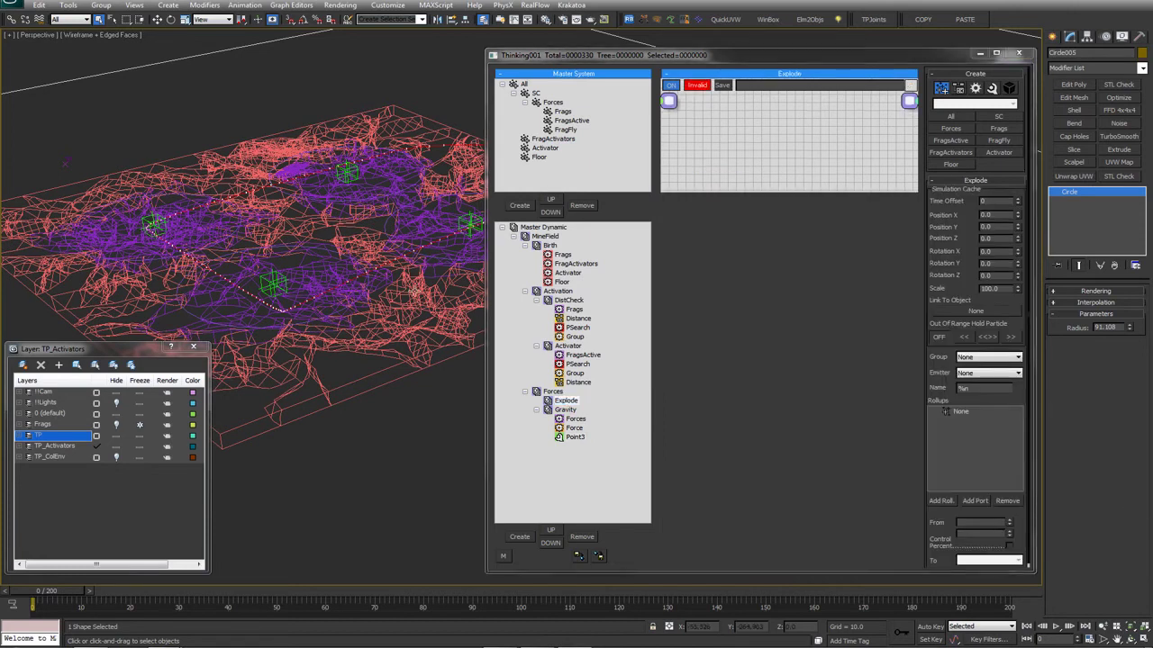
{"action": "middle_click_drag", "start_coordinate": [370, 299], "coordinate": [365, 303]}
{"action": "left_click", "coordinate": [568, 402]}
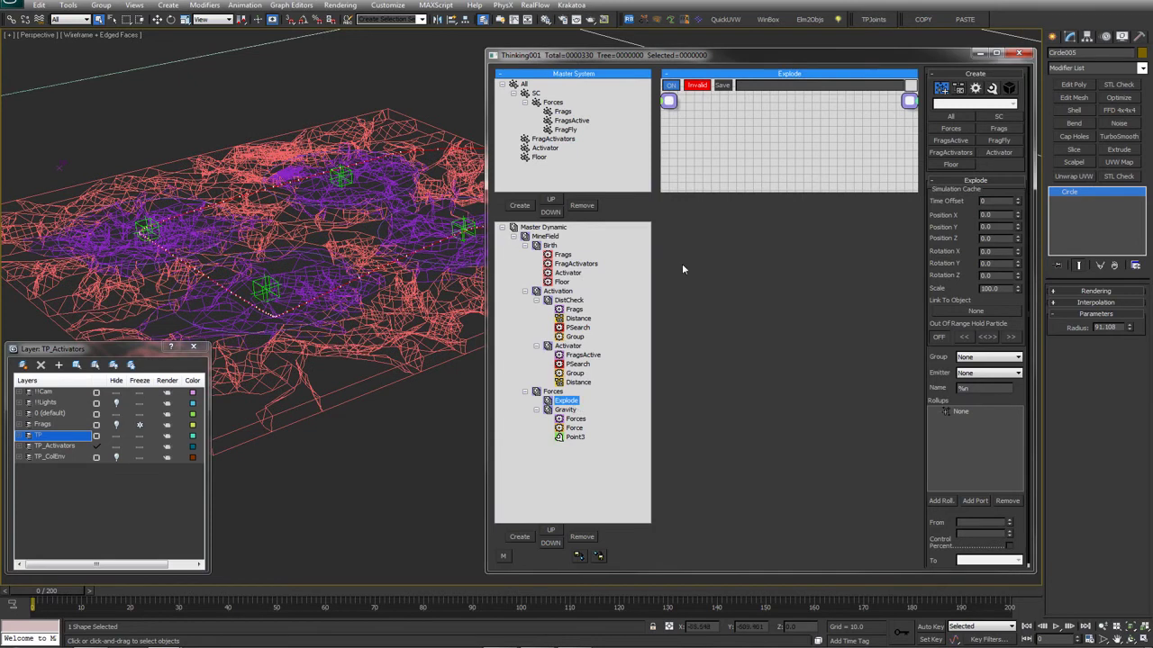
{"action": "left_click_drag", "start_coordinate": [759, 195], "coordinate": [758, 416]}
{"action": "middle_click_drag", "start_coordinate": [171, 272], "coordinate": [330, 266], "text": "alt"}
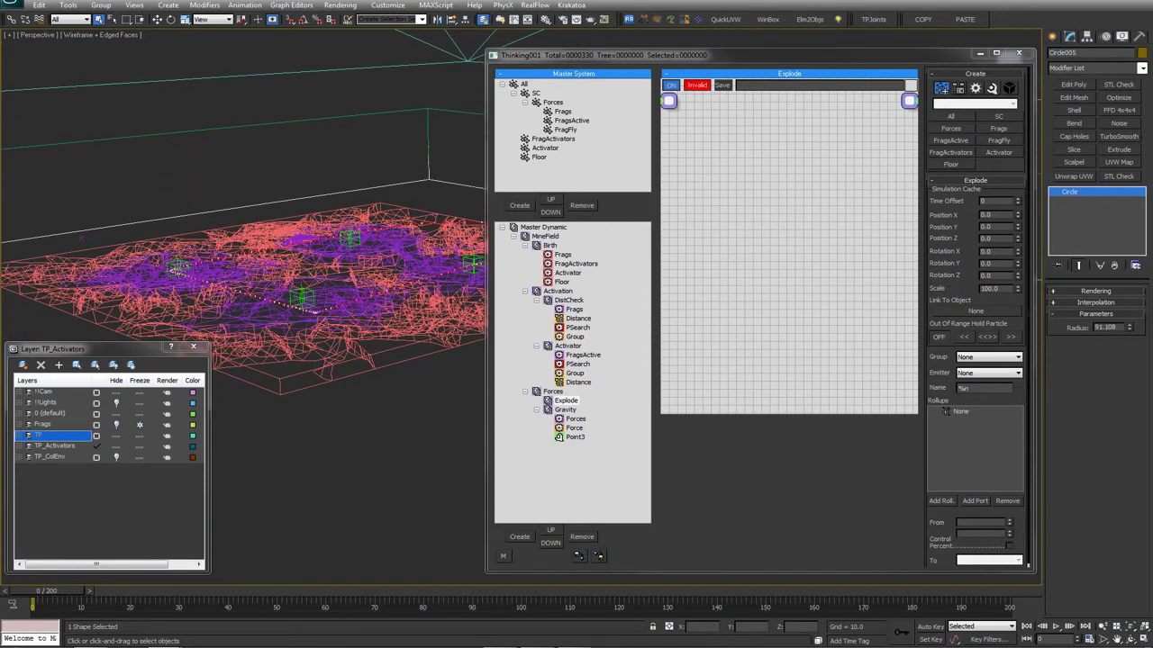
{"action": "scroll", "coordinate": [389, 347], "scroll_direction": "down", "scroll_amount": 3}
{"action": "scroll", "coordinate": [389, 338], "scroll_direction": "up", "scroll_amount": 3}
{"action": "middle_click_drag", "start_coordinate": [388, 339], "coordinate": [366, 321], "text": "alt"}
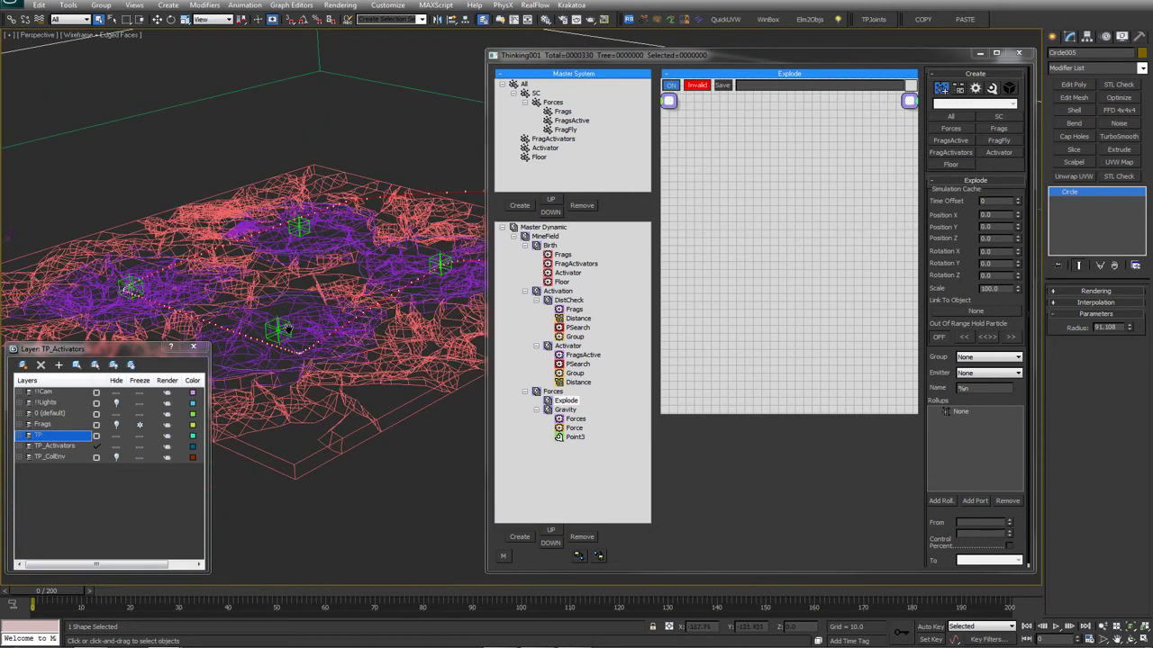
Examine the activators in the viewport and the node network of the DistCheck set
{"action": "scroll", "coordinate": [286, 330], "scroll_direction": "down", "scroll_amount": 4}
{"action": "scroll", "coordinate": [363, 333], "scroll_direction": "up", "scroll_amount": 4}
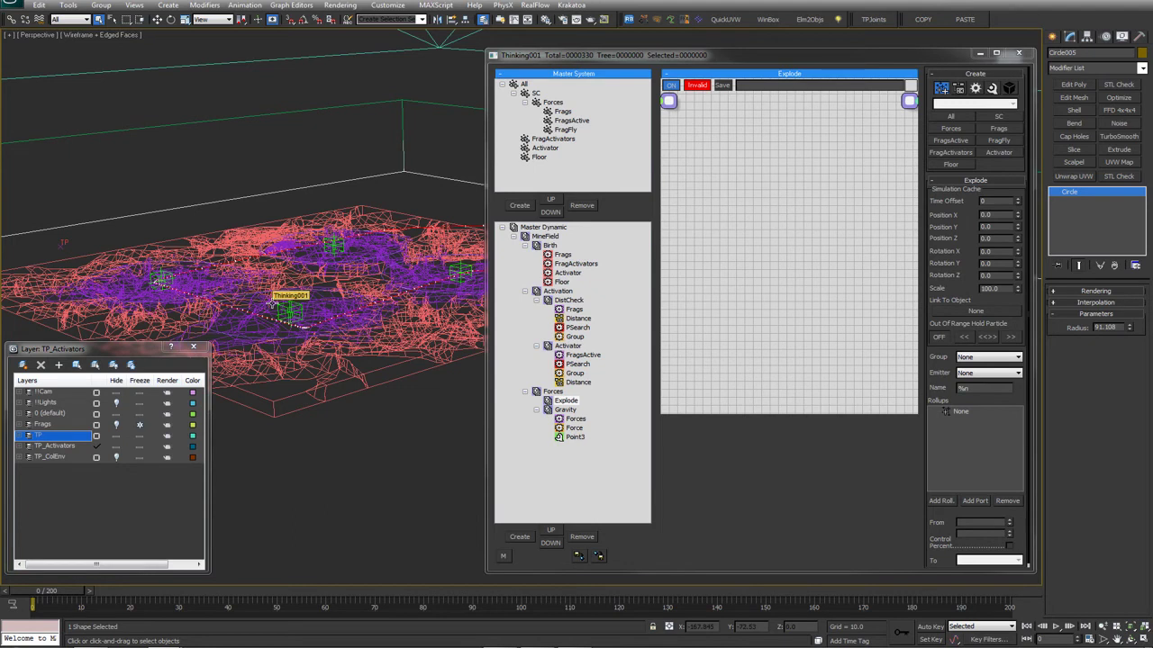
{"action": "middle_click_drag", "start_coordinate": [286, 339], "coordinate": [293, 342], "text": "alt"}
{"action": "left_click", "coordinate": [288, 329]}
{"action": "middle_click_drag", "start_coordinate": [367, 317], "coordinate": [304, 337], "text": "alt"}
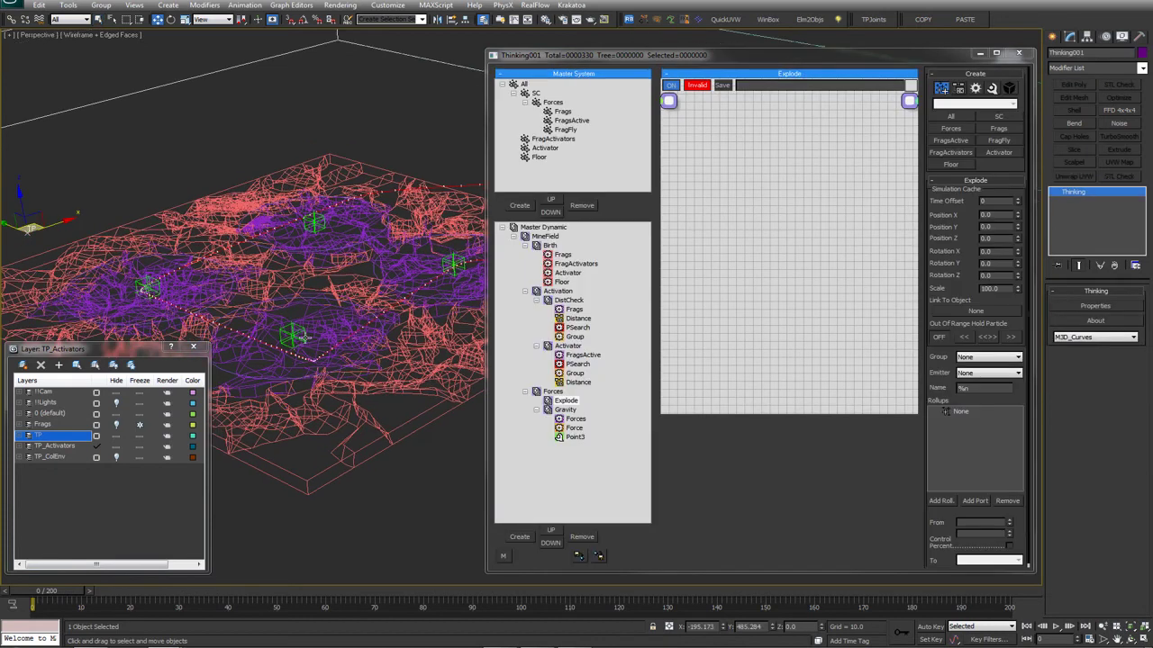
{"action": "left_click", "coordinate": [441, 138]}
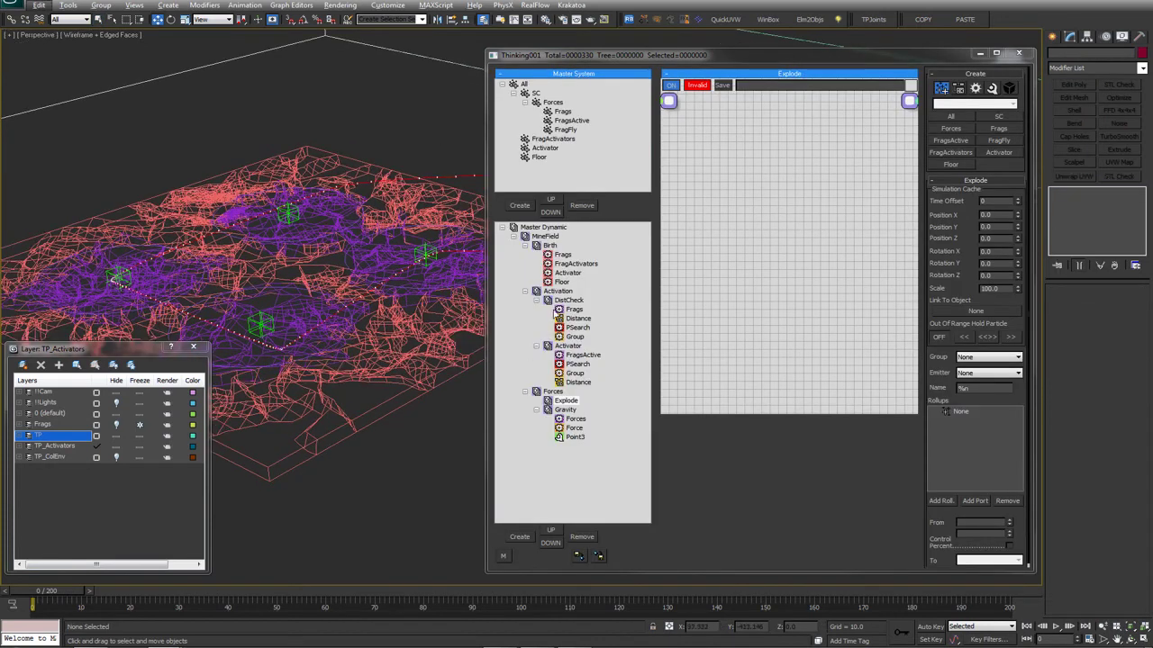
{"action": "left_click", "coordinate": [569, 300]}
{"action": "middle_click_drag", "start_coordinate": [693, 189], "coordinate": [759, 200]}
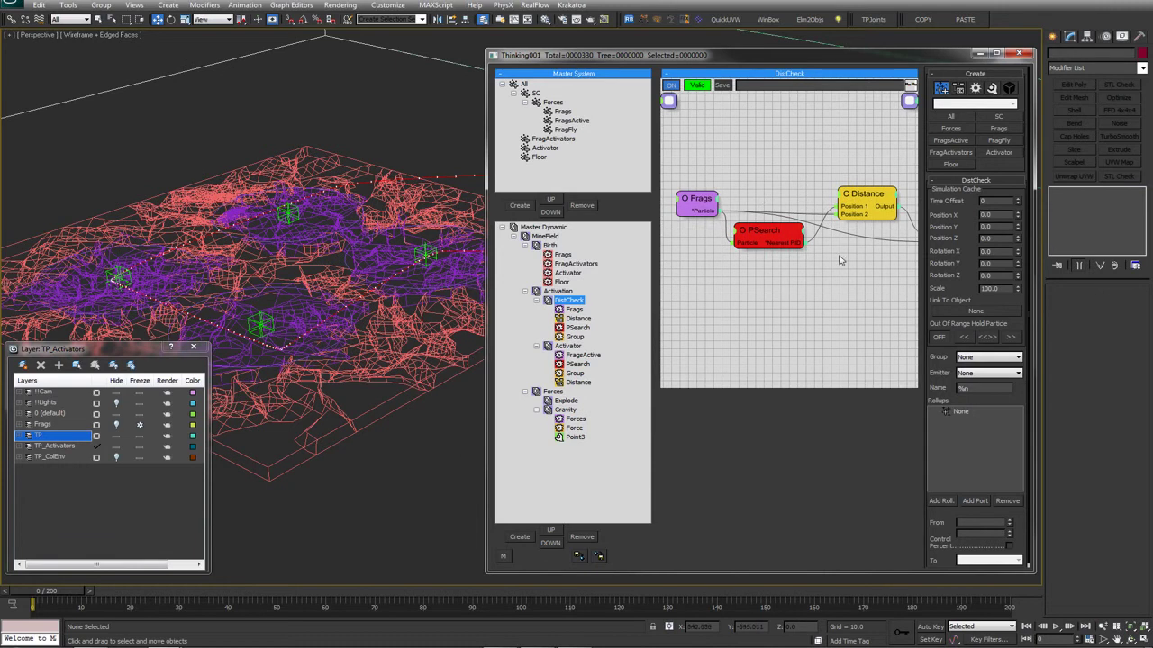
{"action": "middle_click_drag", "start_coordinate": [900, 222], "coordinate": [825, 225]}
{"action": "left_click_drag", "start_coordinate": [873, 225], "coordinate": [876, 222]}
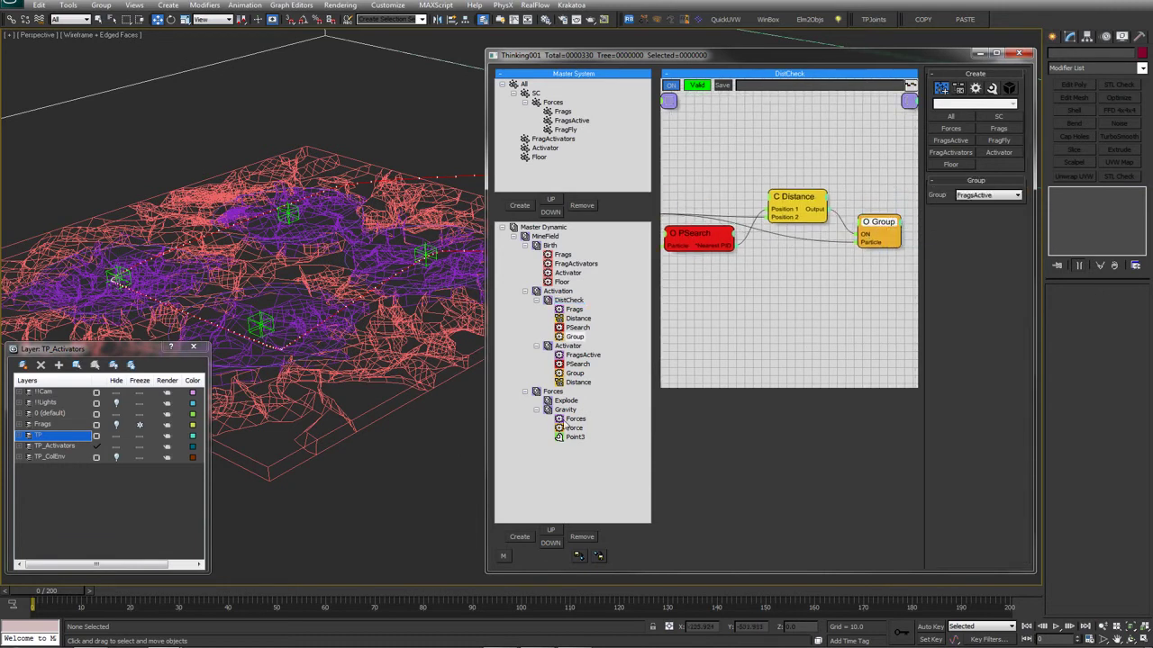
Add the FragFly particle group to the Explode set under Forces
{"action": "left_click", "coordinate": [564, 401]}
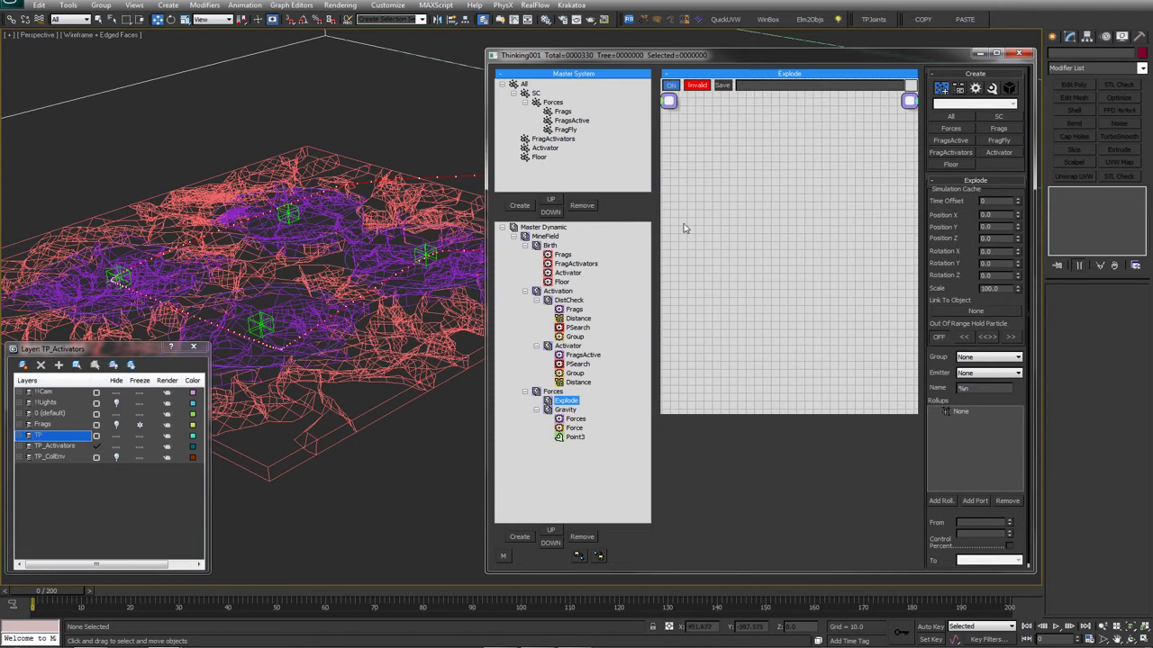
{"action": "right_click", "coordinate": [689, 194]}
{"action": "mouse_move", "coordinate": [688, 199]}
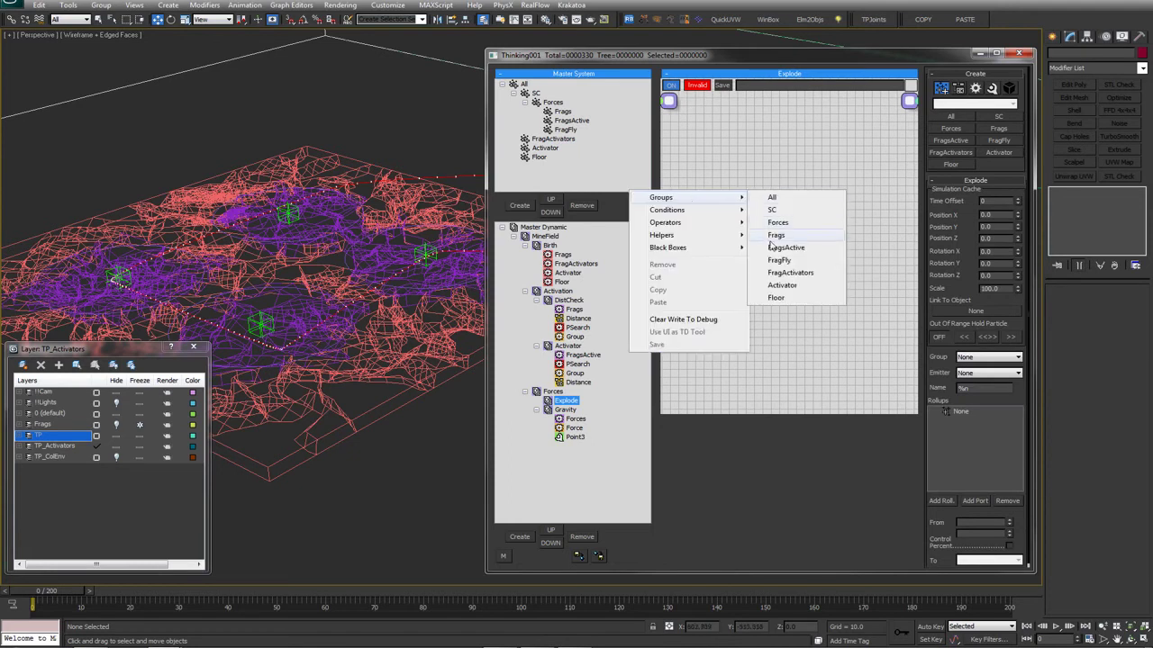
{"action": "left_click", "coordinate": [780, 261]}
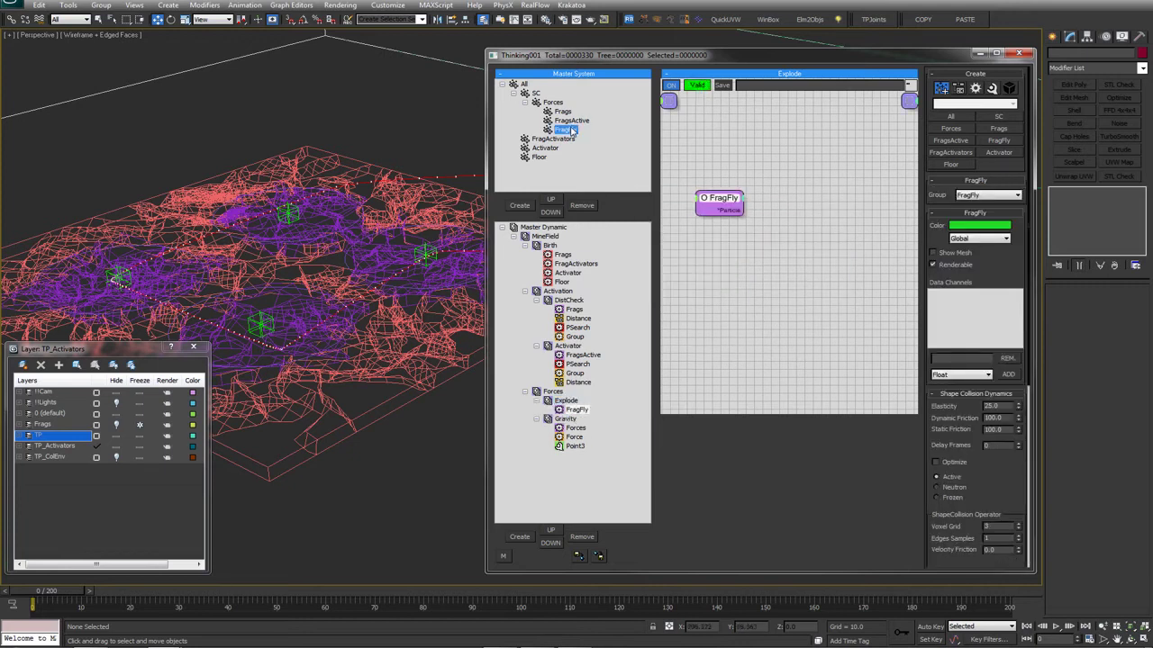
Scrub the timeline to frame 46, disable the Gravity set, and reselect the FragFly group in the Explode set
{"action": "left_click_drag", "start_coordinate": [65, 592], "coordinate": [270, 586]}
{"action": "key", "text": "w"}
{"action": "left_click", "coordinate": [559, 422]}
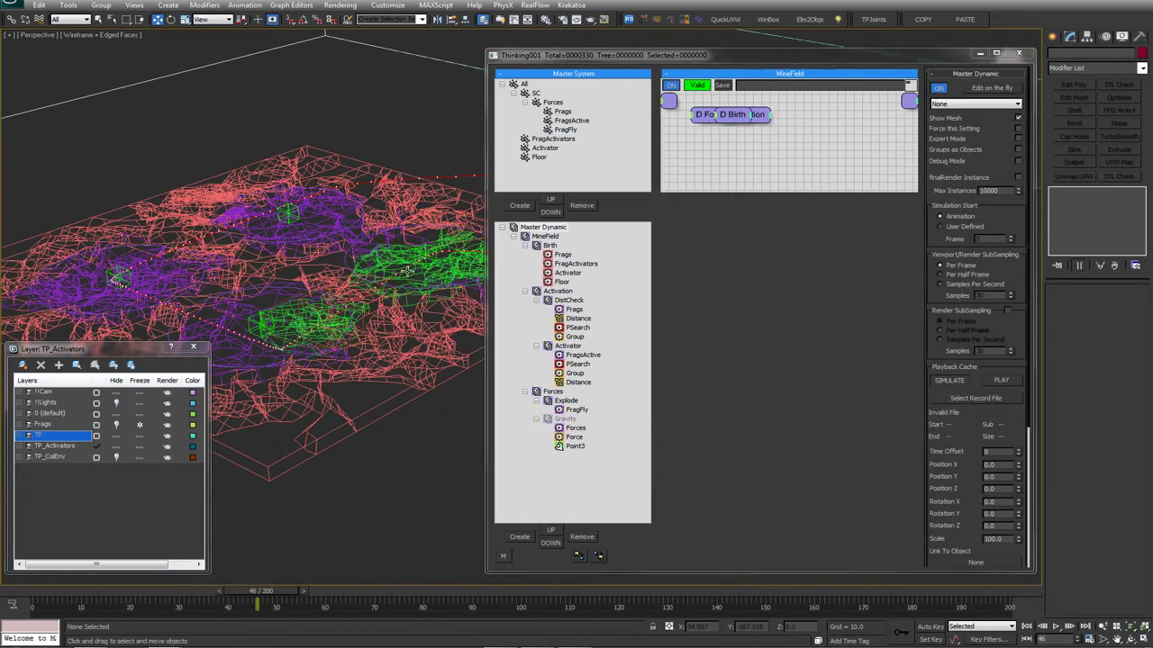
{"action": "left_click", "coordinate": [563, 410]}
{"action": "left_click", "coordinate": [565, 130]}
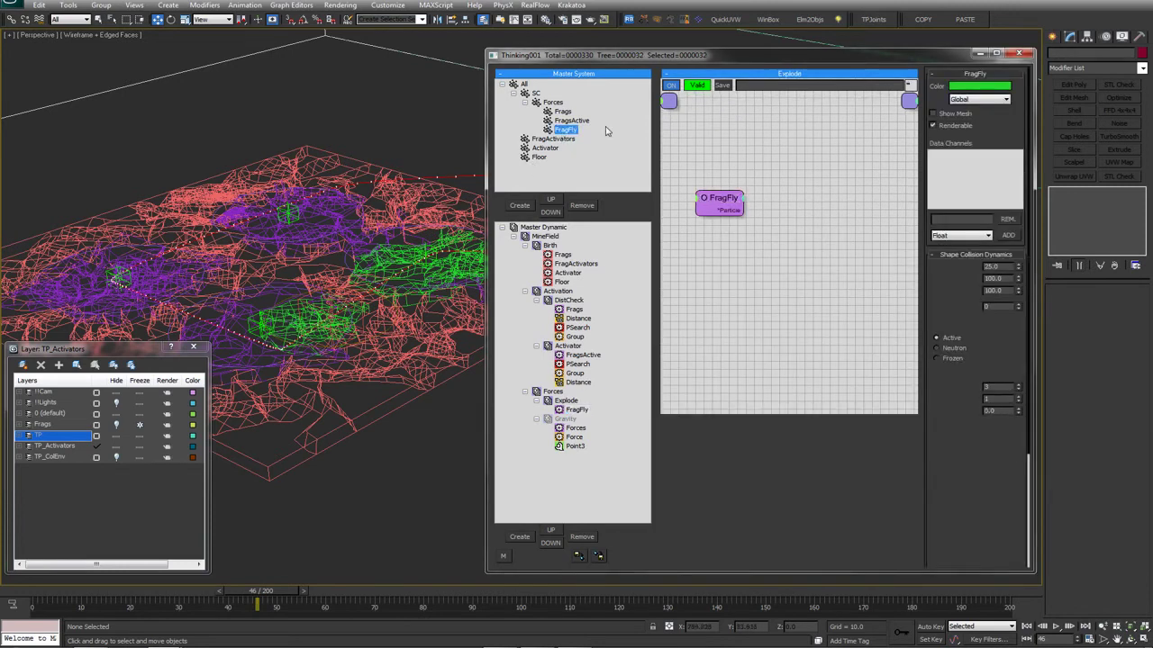
{"action": "left_click", "coordinate": [576, 410]}
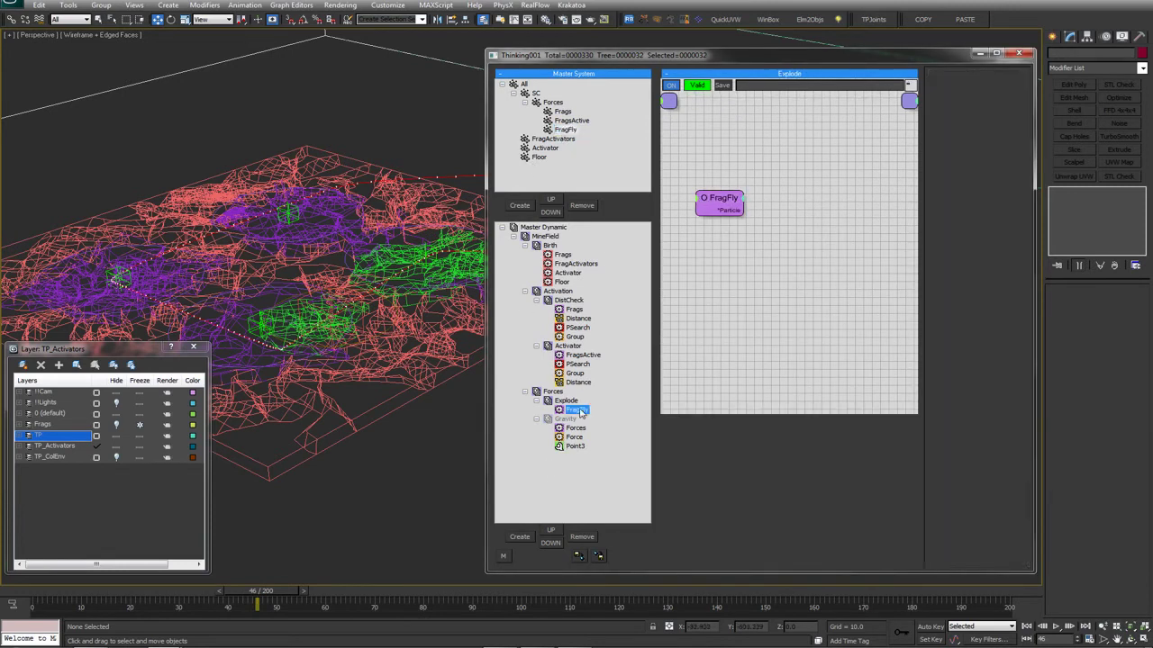
Add a PSearch operator to the Explode set and connect FragFly's Particle output to its Particle input
{"action": "right_click", "coordinate": [810, 198]}
{"action": "mouse_move", "coordinate": [809, 227]}
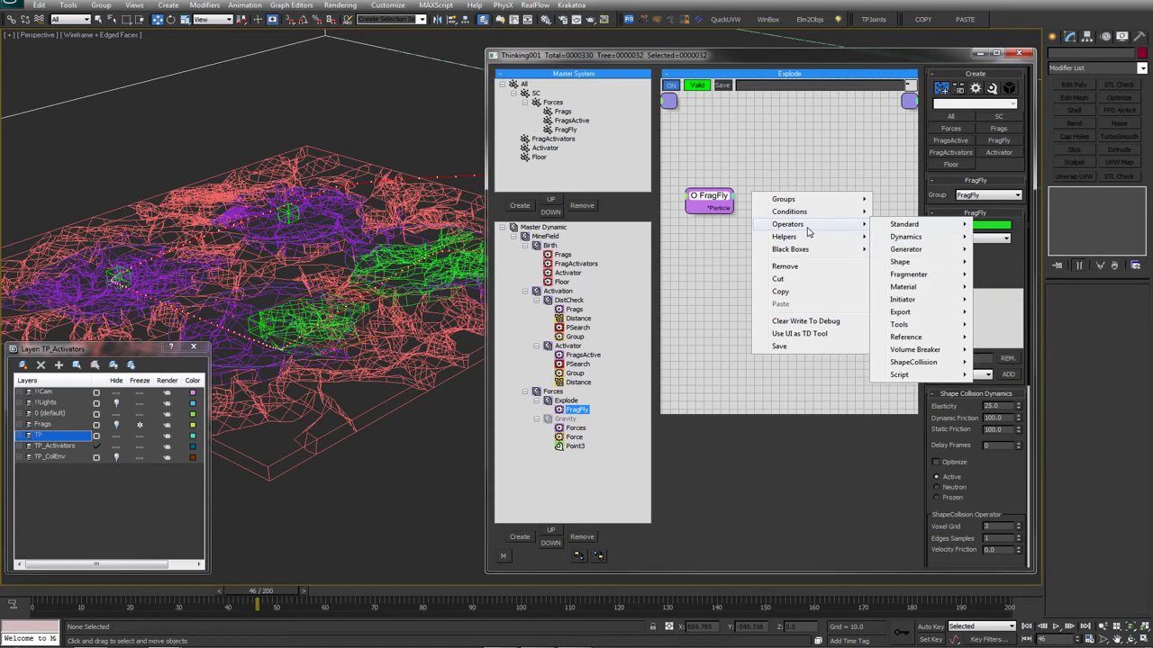
{"action": "mouse_move", "coordinate": [912, 301]}
{"action": "left_click", "coordinate": [1004, 345]}
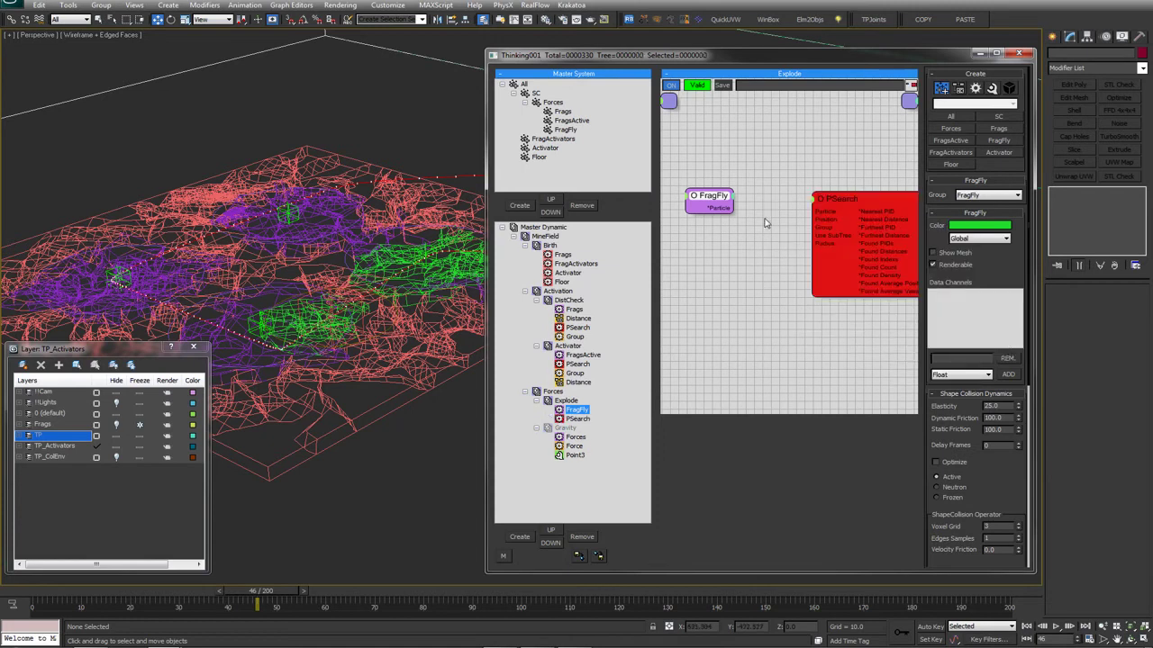
{"action": "left_click_drag", "start_coordinate": [830, 210], "coordinate": [789, 235]}
{"action": "left_click_drag", "start_coordinate": [735, 210], "coordinate": [769, 245]}
{"action": "left_click_drag", "start_coordinate": [868, 233], "coordinate": [864, 234]}
{"action": "middle_click_drag", "start_coordinate": [838, 236], "coordinate": [801, 198]}
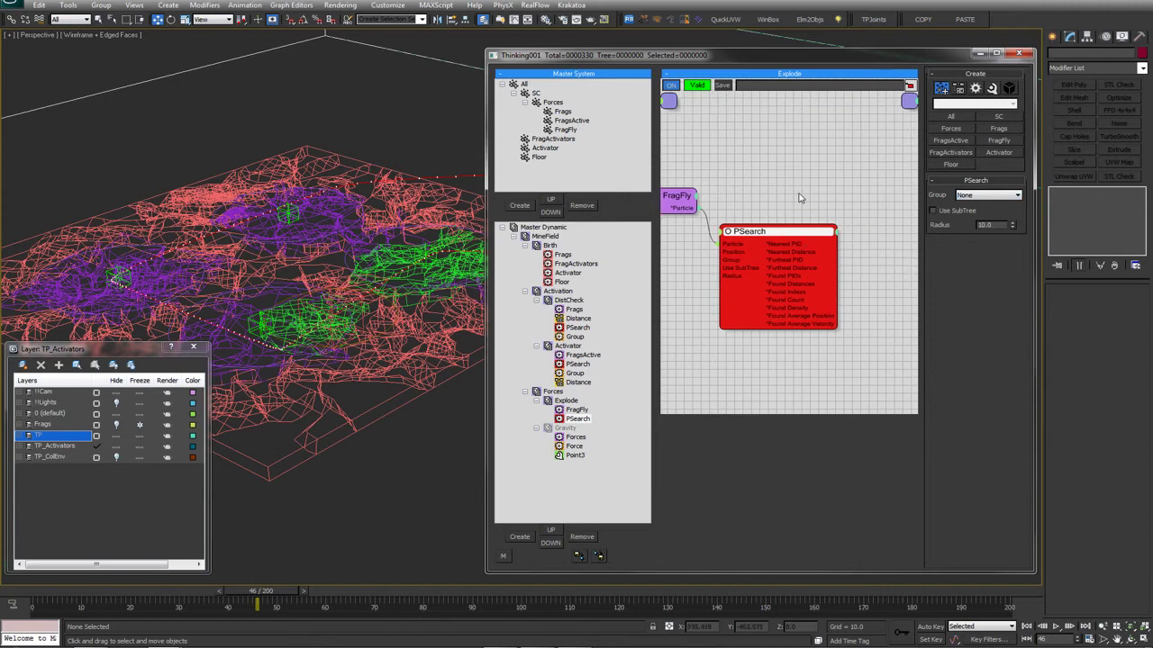
Add a Distance condition to the Explode set, connecting PSearch's Nearest PID to Position 1 and FragFly's Particle to Position 2
{"action": "right_click", "coordinate": [821, 193]}
{"action": "mouse_move", "coordinate": [819, 206]}
{"action": "mouse_move", "coordinate": [900, 206]}
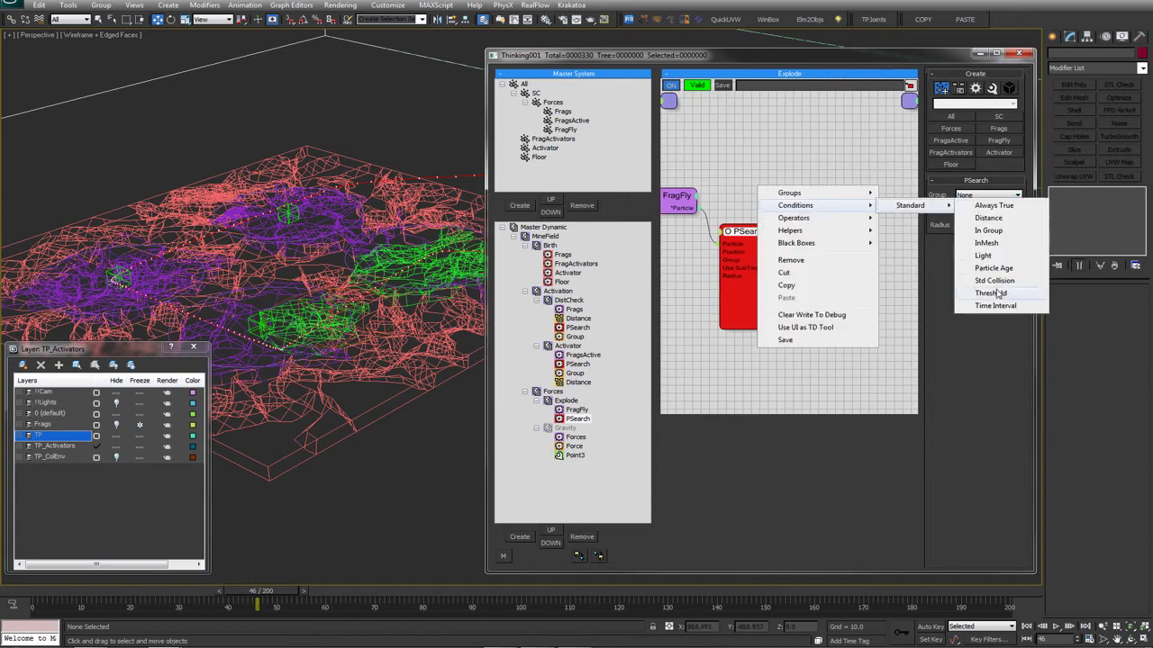
{"action": "left_click", "coordinate": [989, 218]}
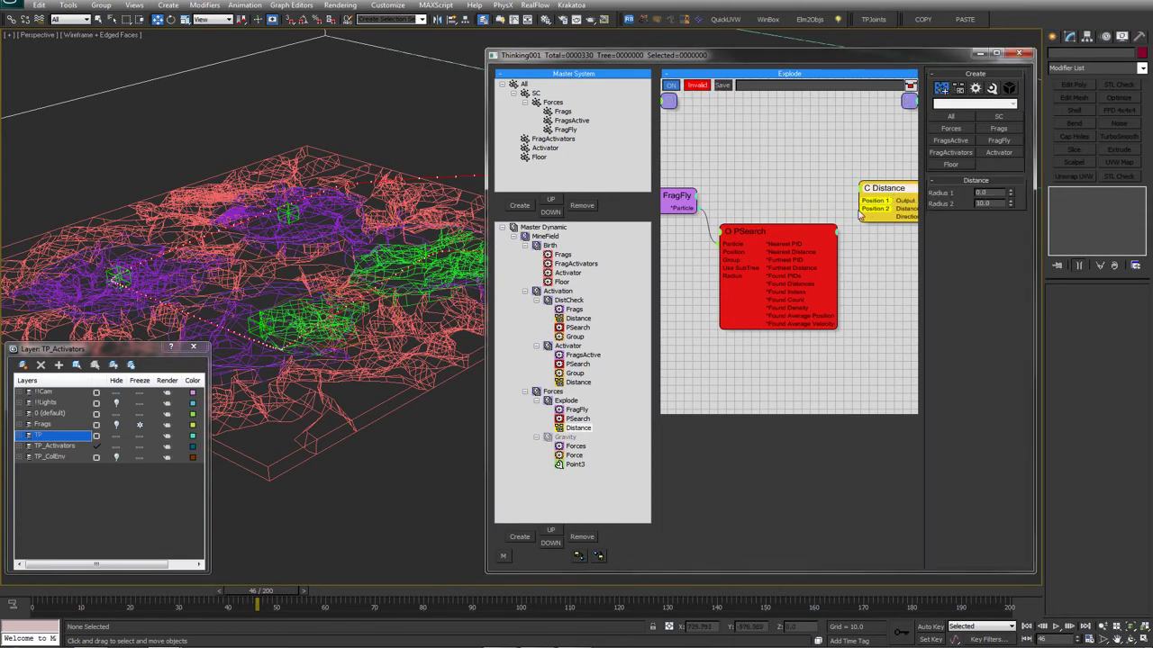
{"action": "left_click_drag", "start_coordinate": [719, 210], "coordinate": [688, 208]}
{"action": "left_click_drag", "start_coordinate": [877, 199], "coordinate": [805, 244]}
{"action": "left_click", "coordinate": [781, 233]}
{"action": "middle_click_drag", "start_coordinate": [838, 175], "coordinate": [795, 169]}
{"action": "left_click", "coordinate": [842, 187]}
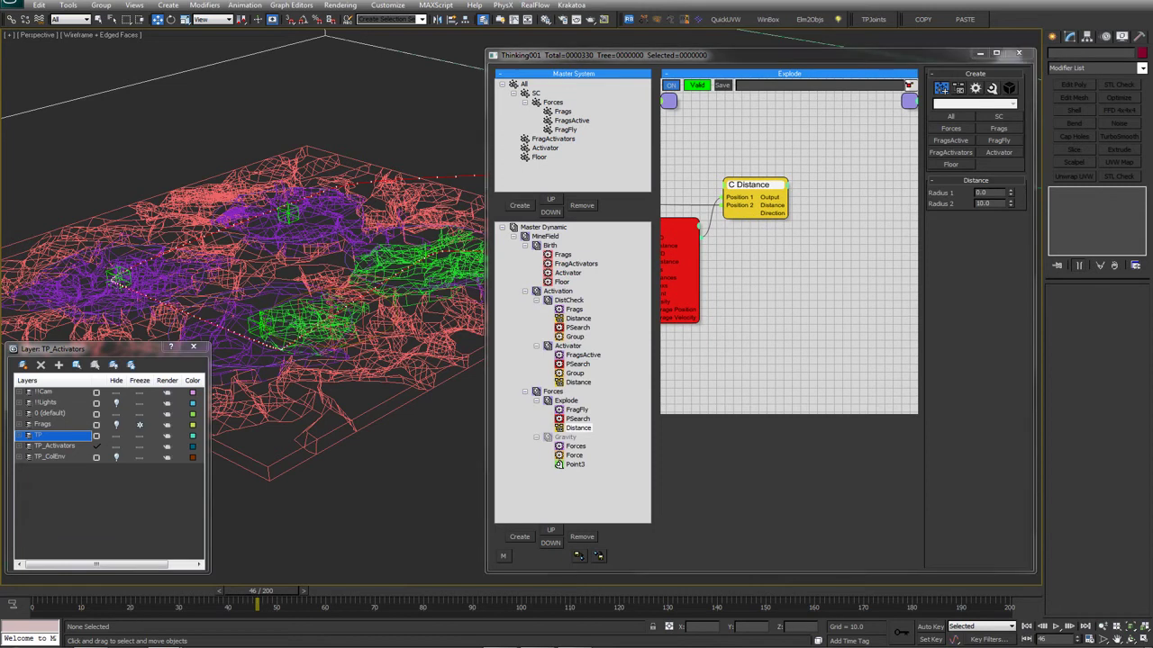
{"action": "left_click", "coordinate": [875, 197]}
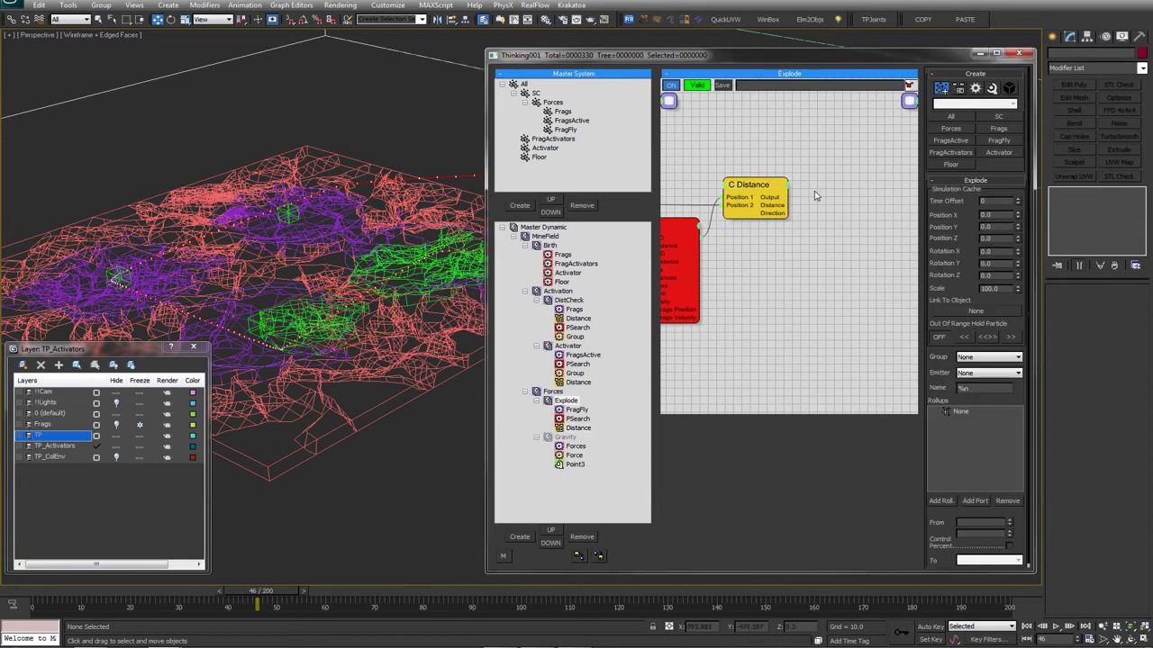
Add a Force operator to the Explode set and place it beside the Distance condition
{"action": "middle_click_drag", "start_coordinate": [814, 195], "coordinate": [822, 196]}
{"action": "right_click", "coordinate": [822, 196]}
{"action": "mouse_move", "coordinate": [815, 225]}
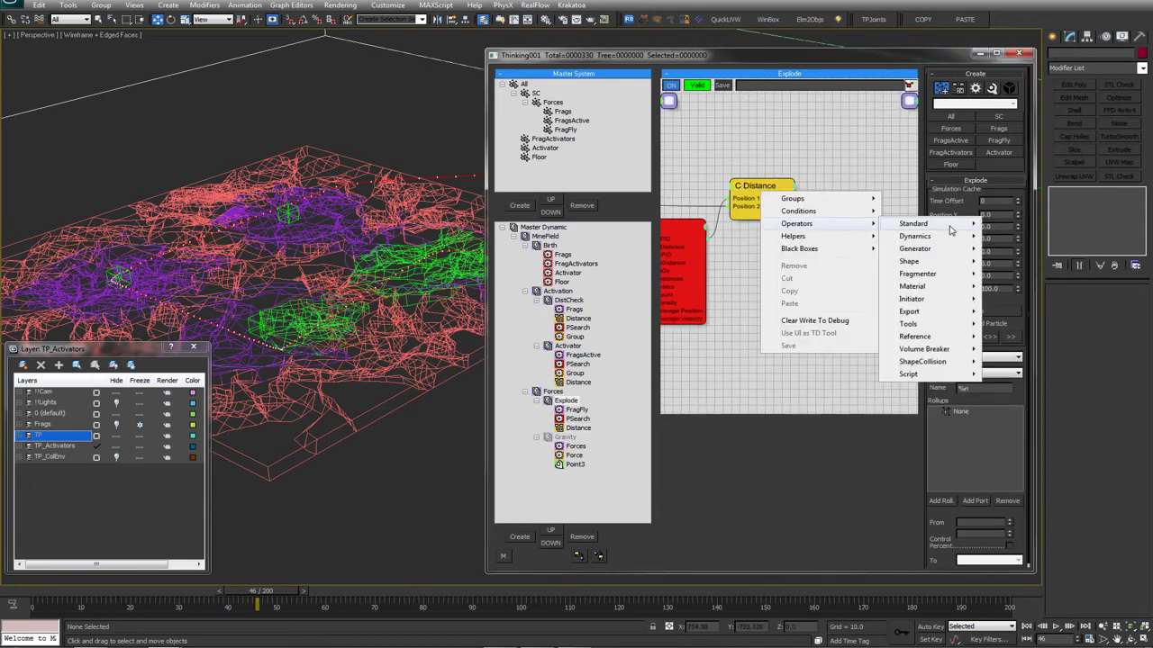
{"action": "mouse_move", "coordinate": [937, 237]}
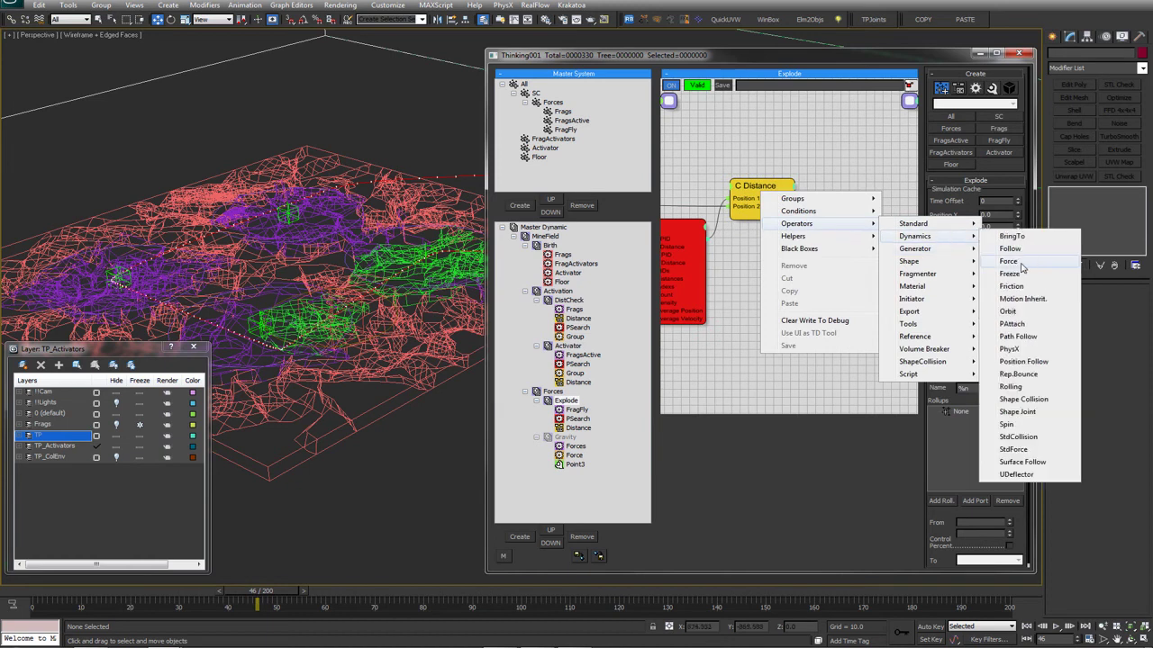
{"action": "left_click", "coordinate": [1008, 261]}
{"action": "left_click_drag", "start_coordinate": [829, 200], "coordinate": [848, 206]}
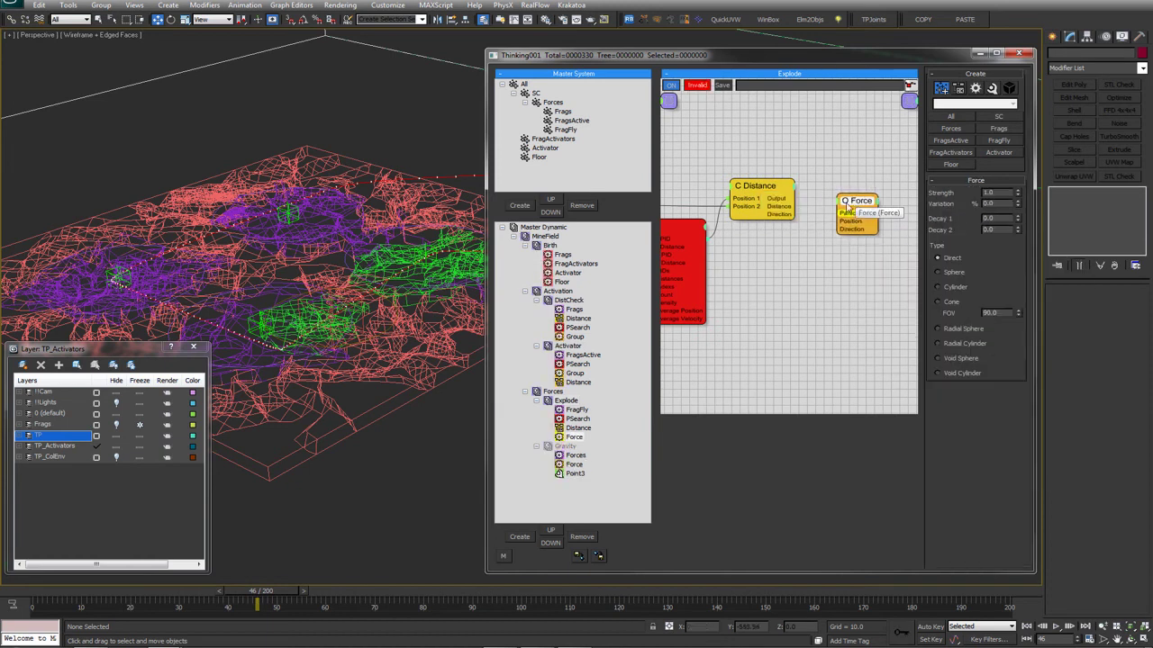
Widen the node editor, connect FragFly's Particle output to the Force operator's Particle input, and raise the Distance node clear of the wires
{"action": "middle_click_drag", "start_coordinate": [779, 165], "coordinate": [815, 163]}
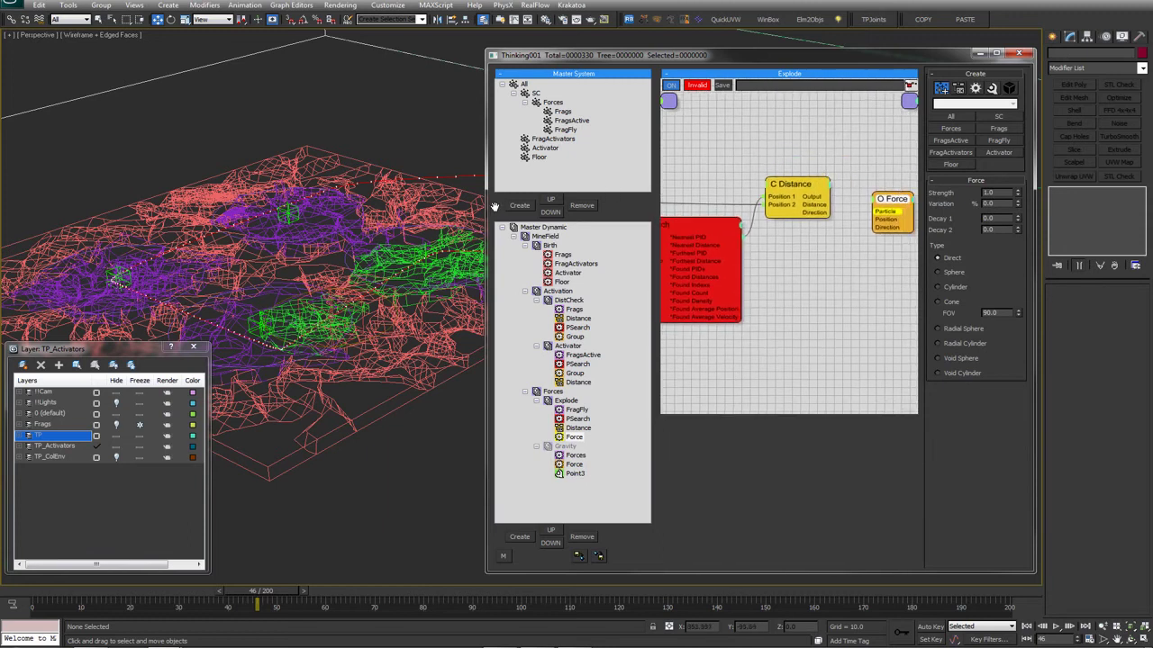
{"action": "left_click_drag", "start_coordinate": [486, 203], "coordinate": [396, 203]}
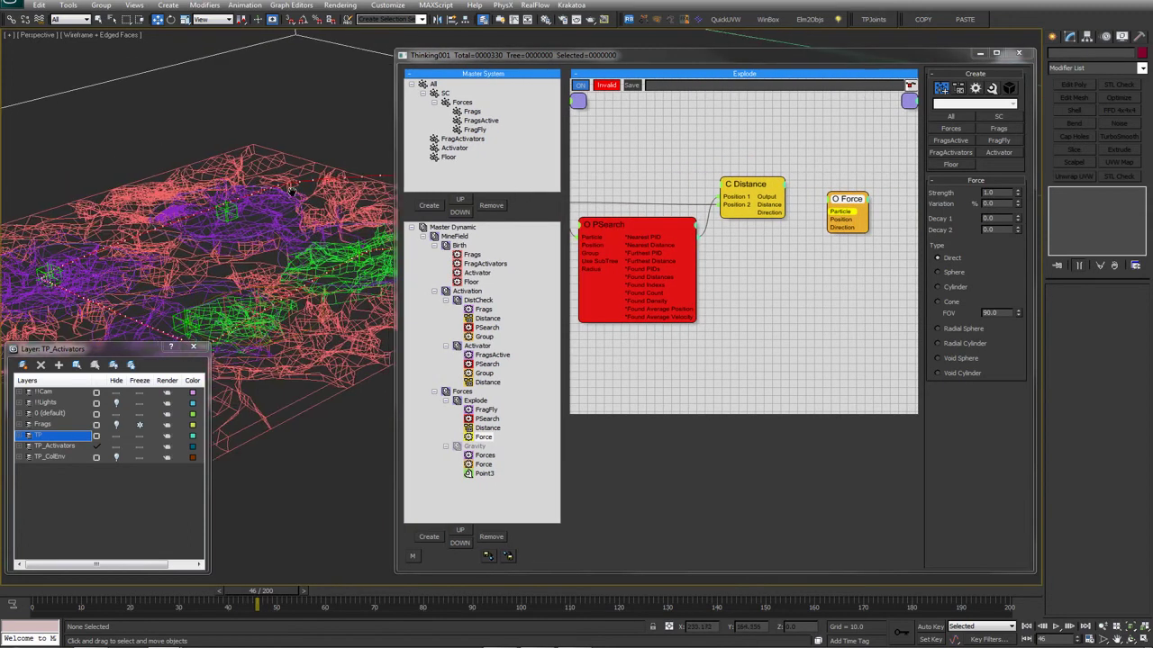
{"action": "middle_click_drag", "start_coordinate": [789, 281], "coordinate": [858, 291]}
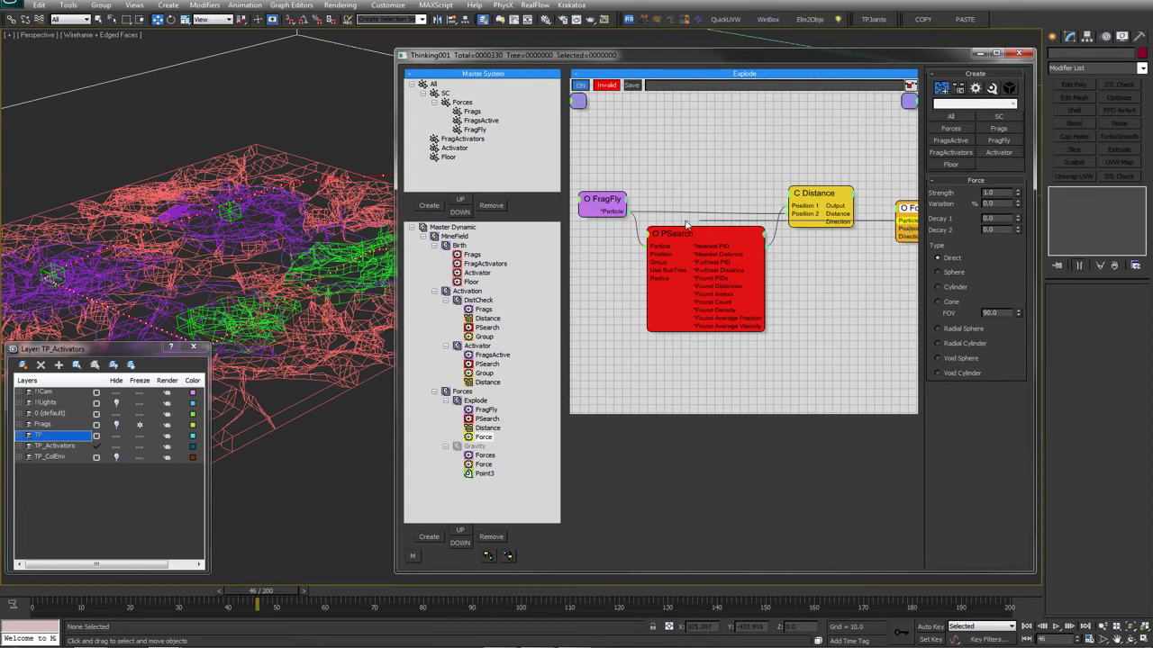
{"action": "left_click_drag", "start_coordinate": [617, 214], "coordinate": [903, 230]}
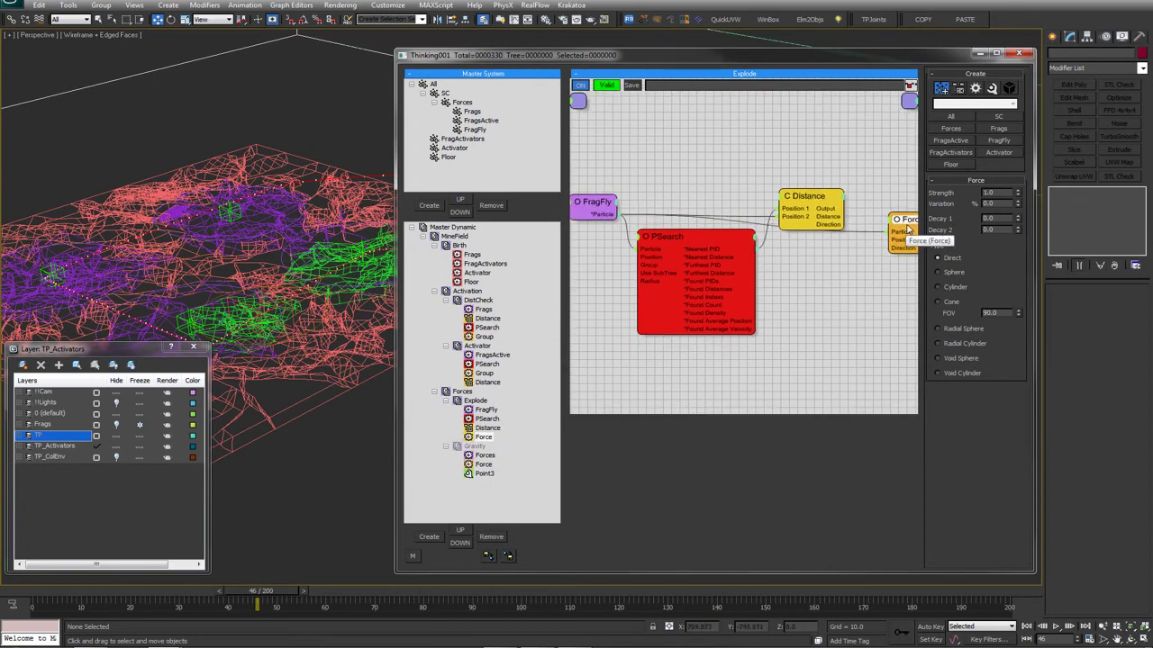
{"action": "middle_click_drag", "start_coordinate": [858, 263], "coordinate": [845, 263]}
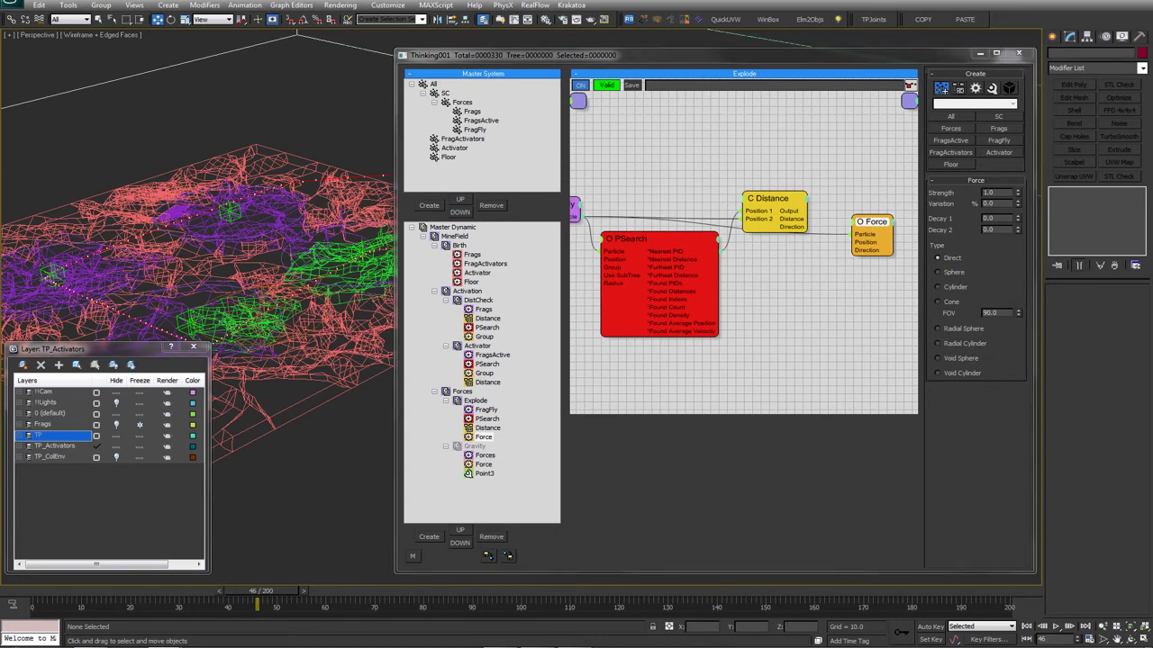
{"action": "left_click_drag", "start_coordinate": [792, 200], "coordinate": [788, 186]}
{"action": "middle_click_drag", "start_coordinate": [781, 240], "coordinate": [793, 239]}
{"action": "middle_click_drag", "start_coordinate": [768, 291], "coordinate": [783, 291]}
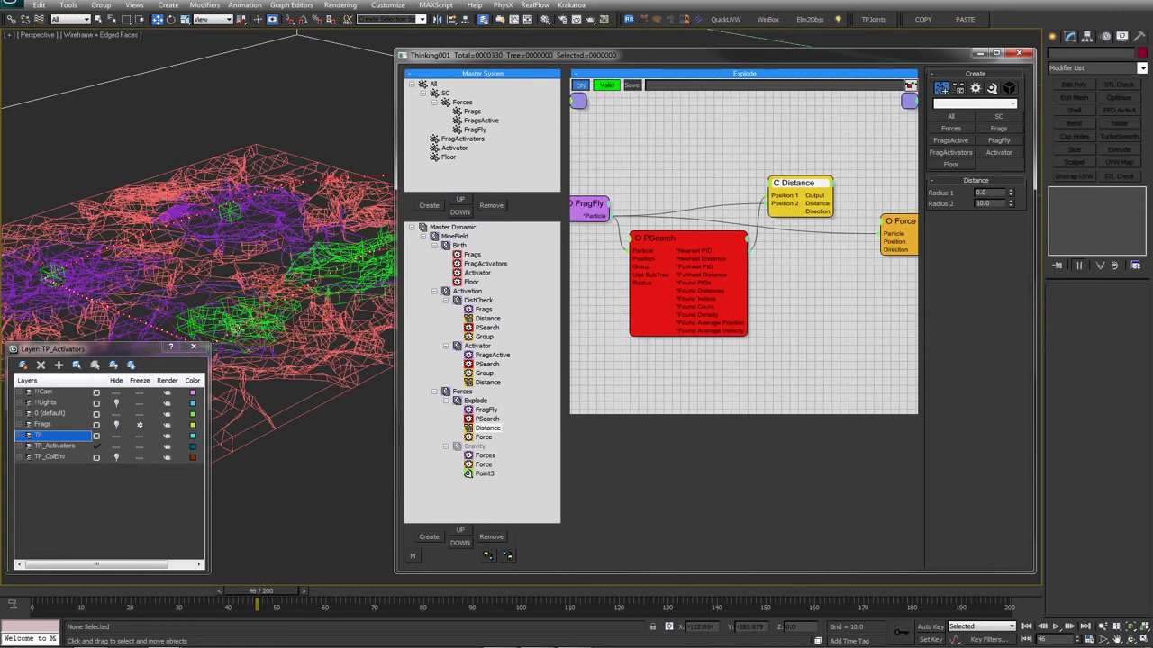
Set the Radius of the Explode set's PSearch operator to 10000
{"action": "middle_click_drag", "start_coordinate": [298, 313], "coordinate": [309, 280]}
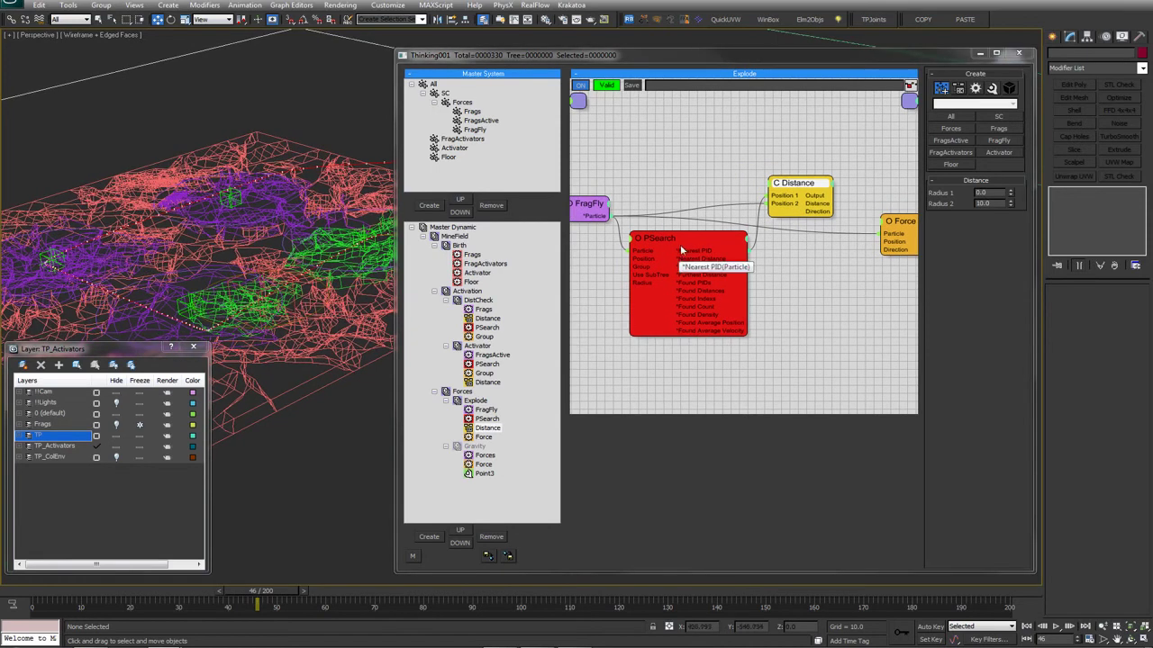
{"action": "left_click_drag", "start_coordinate": [687, 238], "coordinate": [687, 235]}
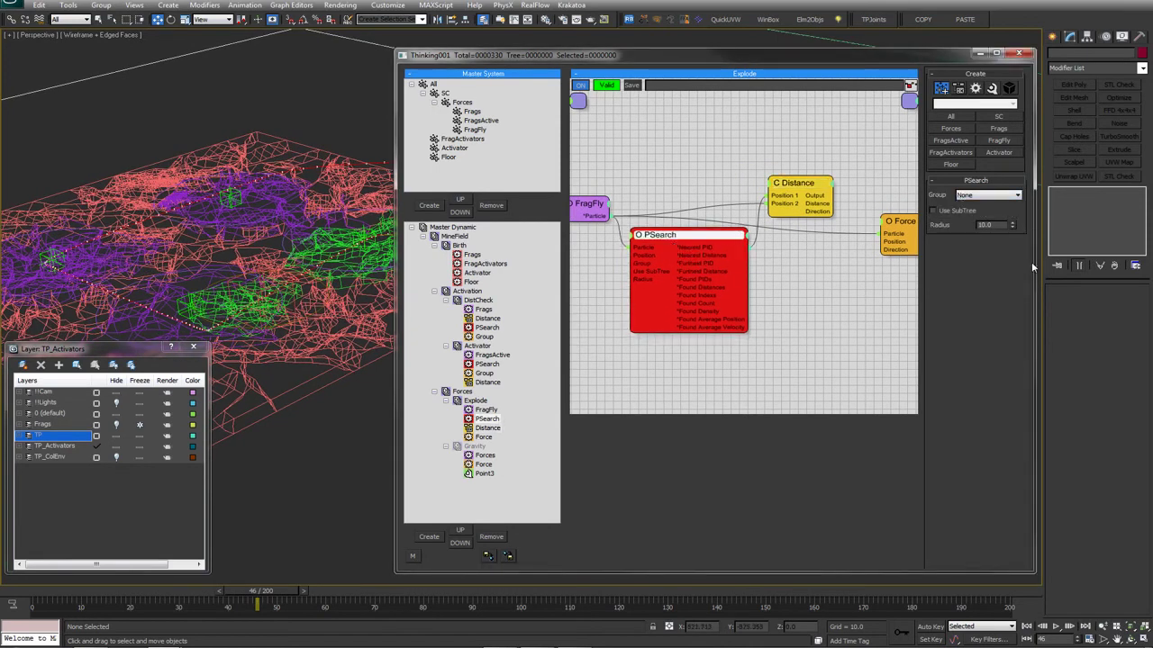
{"action": "double_click", "coordinate": [991, 225]}
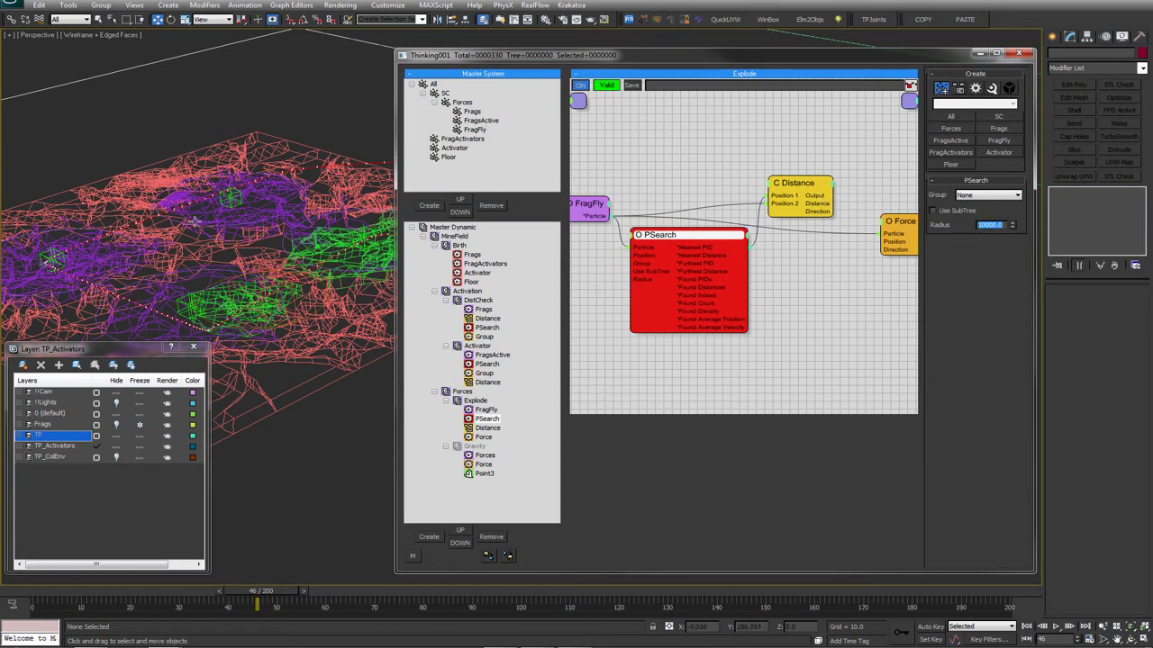
{"action": "middle_click_drag", "start_coordinate": [195, 222], "coordinate": [95, 253], "text": "alt"}
{"action": "left_click", "coordinate": [85, 252]}
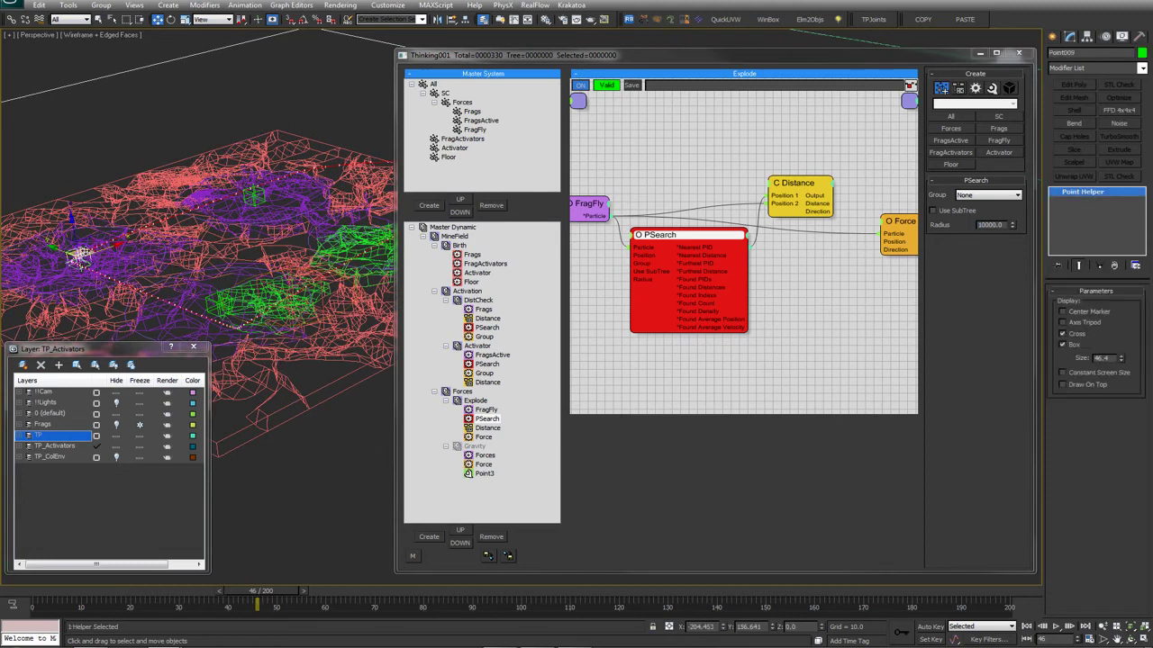
{"action": "left_click_drag", "start_coordinate": [86, 251], "coordinate": [144, 241]}
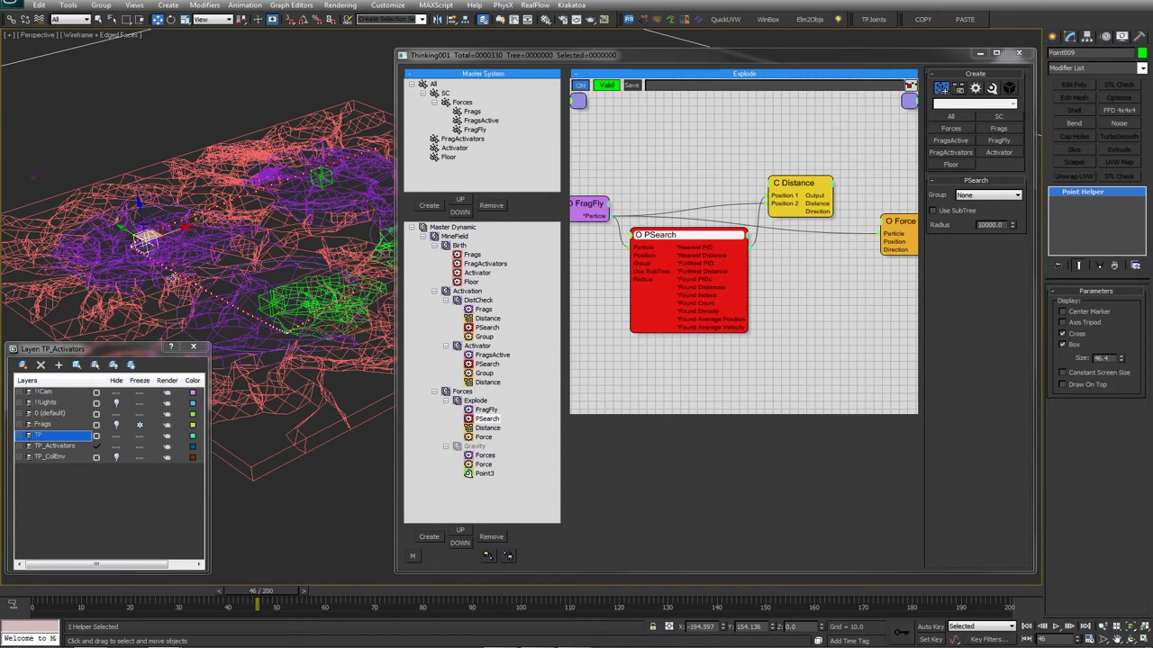
Set the PSearch operator's Group to FragActivators and collapse its unused ports
{"action": "left_click", "coordinate": [988, 194]}
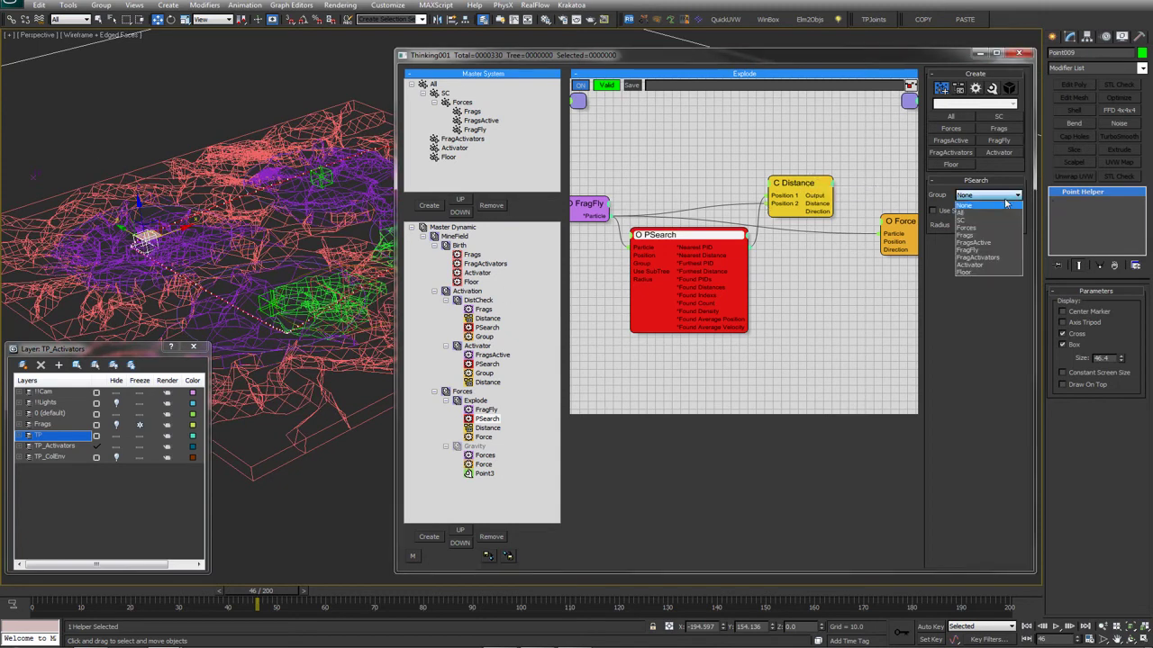
{"action": "left_click", "coordinate": [988, 257]}
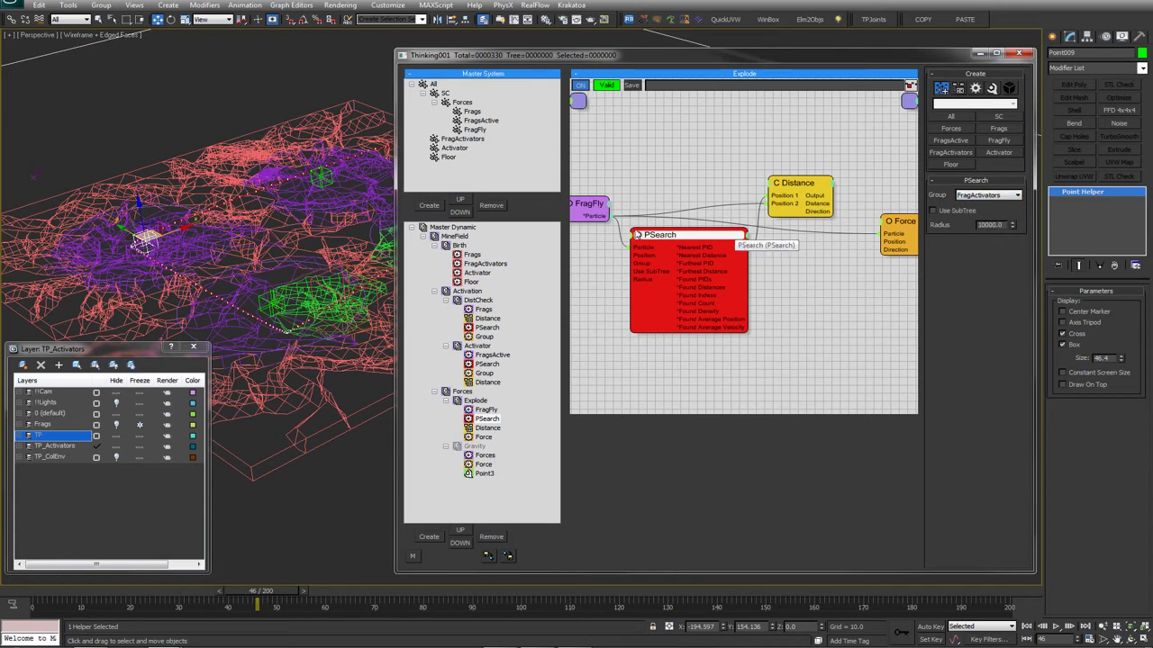
{"action": "left_click", "coordinate": [635, 235]}
{"action": "left_click_drag", "start_coordinate": [658, 237], "coordinate": [662, 237]}
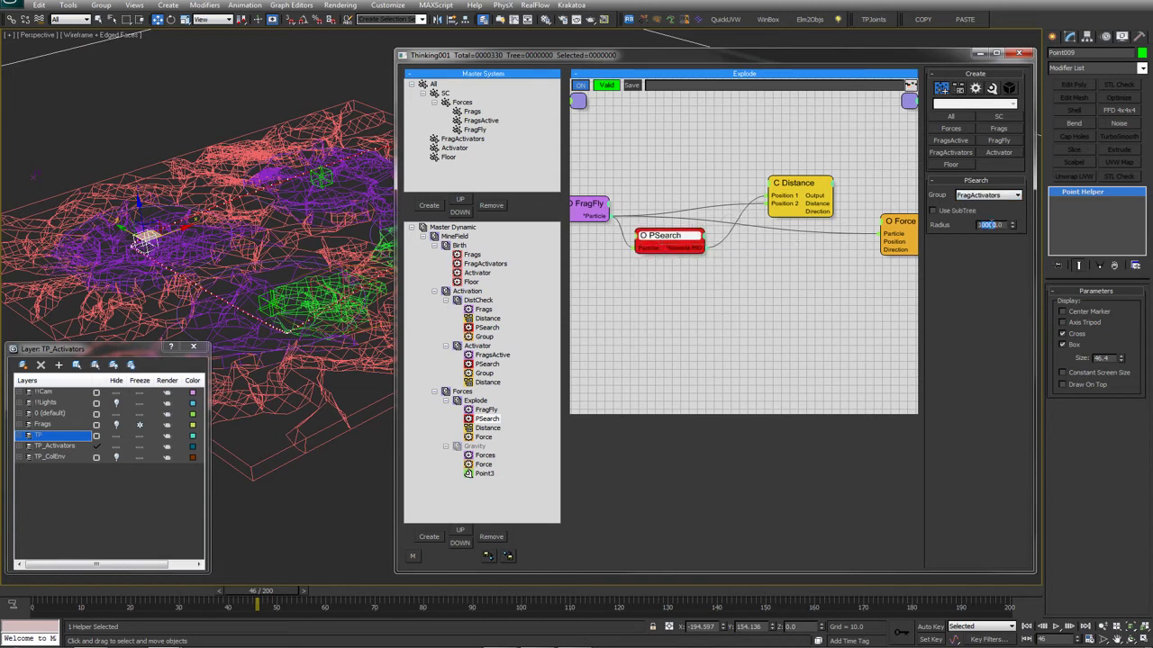
Position the Distance condition beside the Force operator and connect its Direction output to the Force's Direction input
{"action": "left_click", "coordinate": [792, 185]}
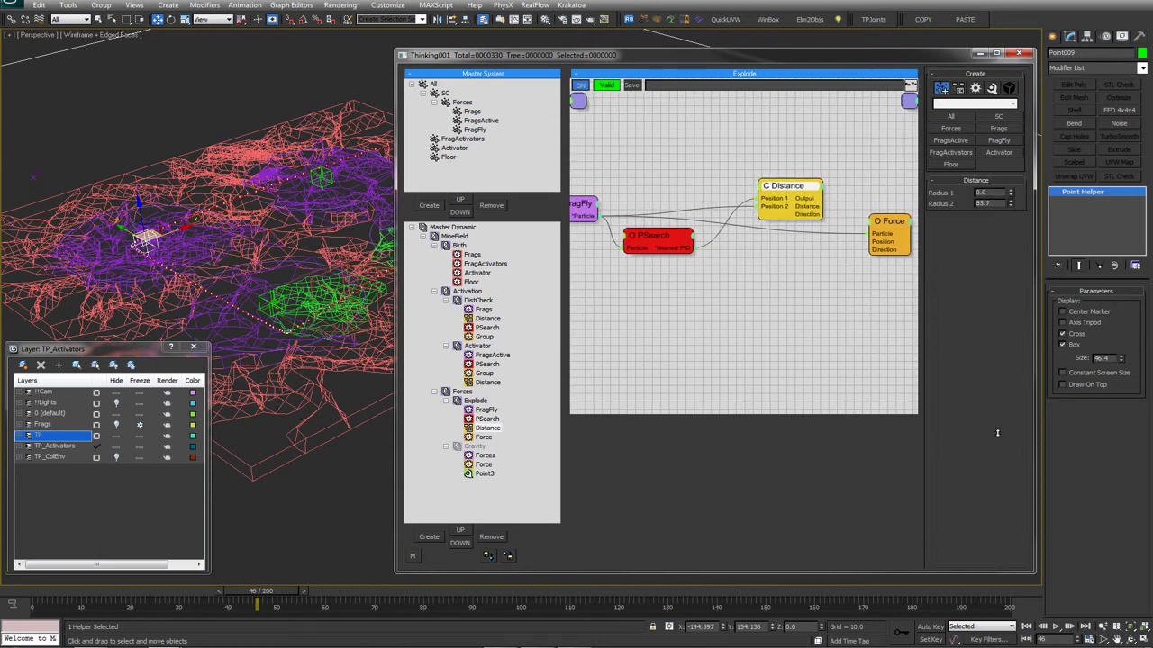
{"action": "left_click", "coordinate": [876, 239]}
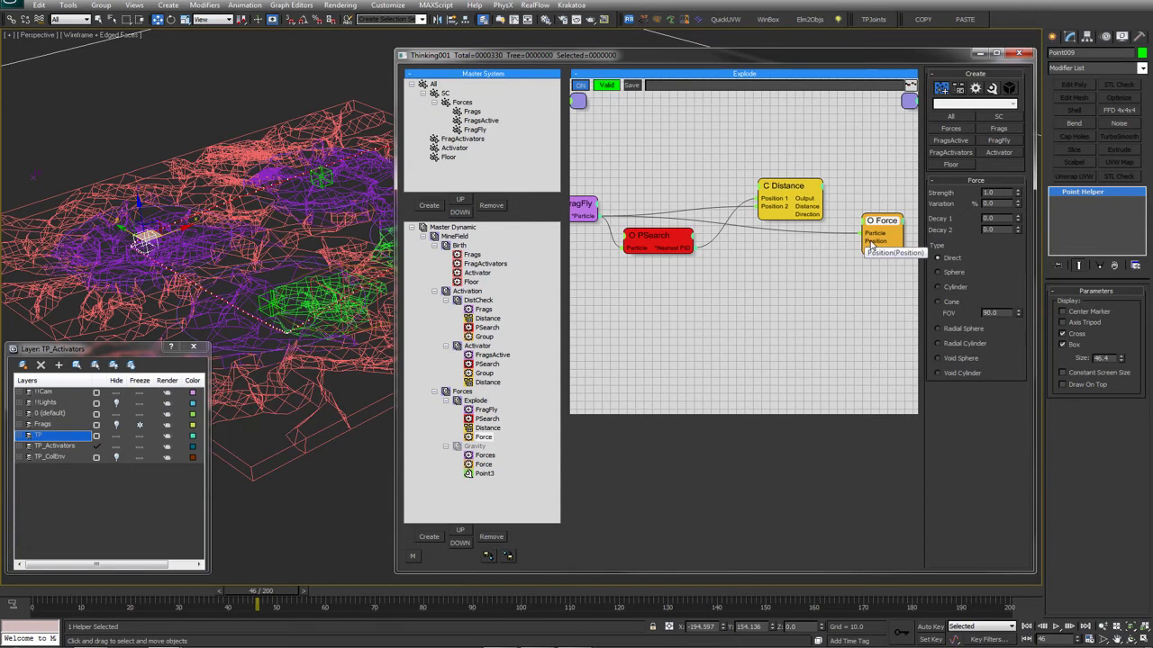
{"action": "left_click_drag", "start_coordinate": [785, 186], "coordinate": [772, 190]}
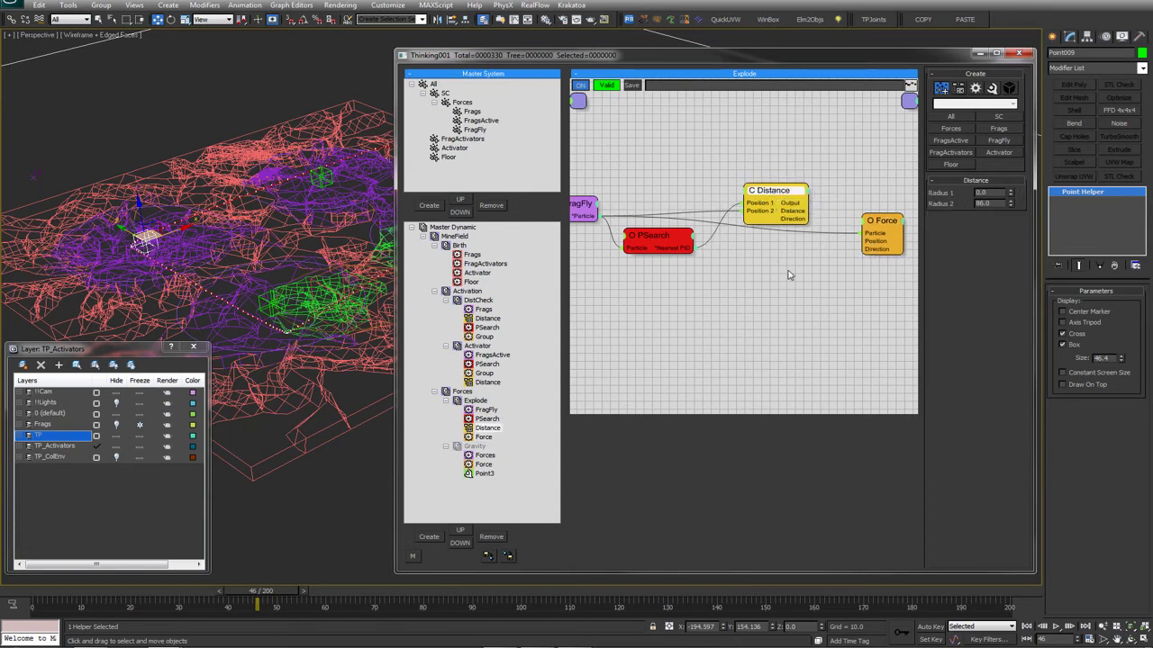
{"action": "middle_click_drag", "start_coordinate": [787, 272], "coordinate": [758, 269]}
{"action": "mouse_move", "coordinate": [743, 194]}
{"action": "left_mouse_down"}
{"action": "mouse_move", "coordinate": [733, 192]}
{"action": "mouse_move", "coordinate": [743, 194]}
{"action": "left_mouse_up"}
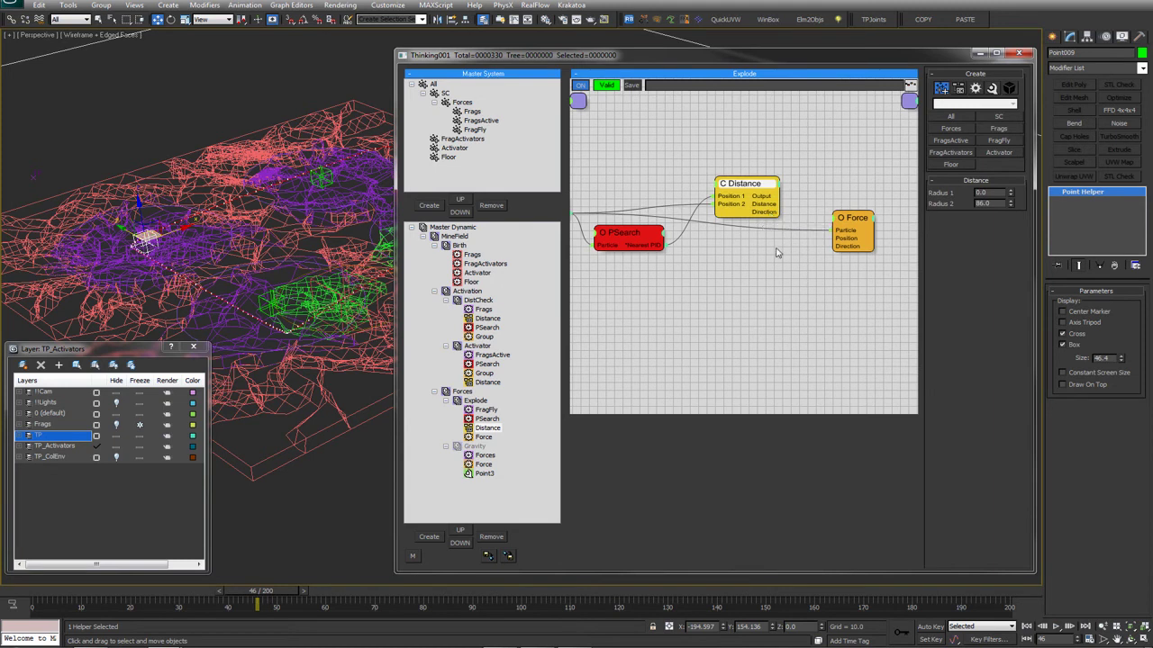
{"action": "middle_click_drag", "start_coordinate": [749, 223], "coordinate": [751, 222]}
{"action": "left_click_drag", "start_coordinate": [774, 203], "coordinate": [846, 246]}
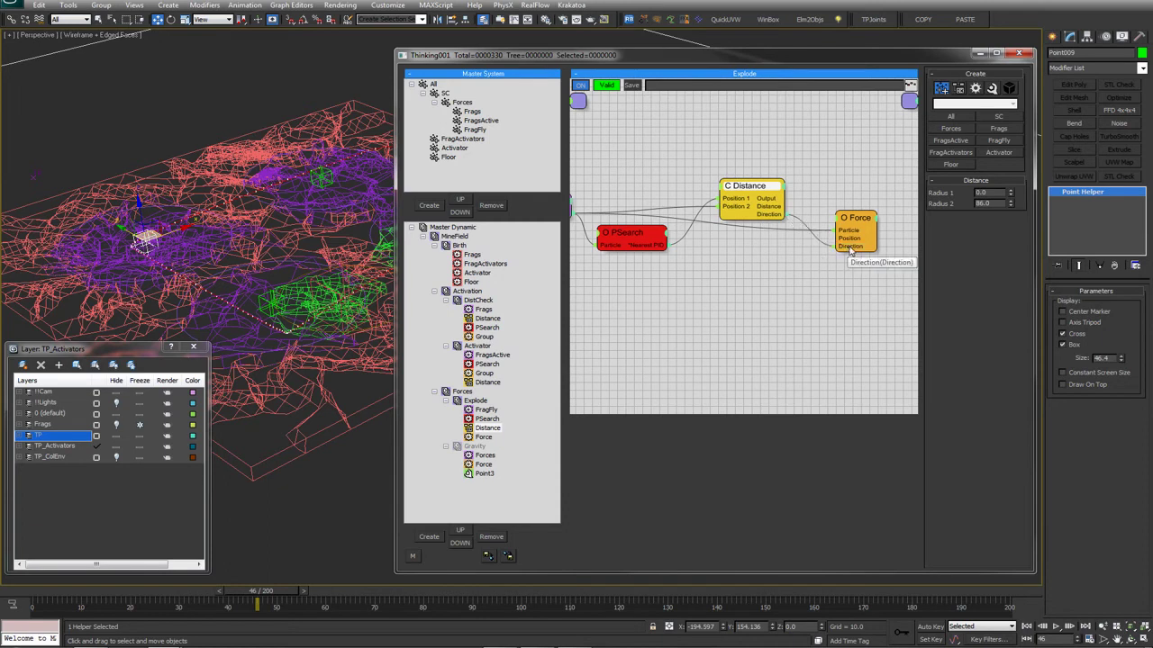
Expose the ON input on the Explode set's Force operator
{"action": "left_click", "coordinate": [856, 225]}
{"action": "middle_click_drag", "start_coordinate": [826, 266], "coordinate": [843, 272]}
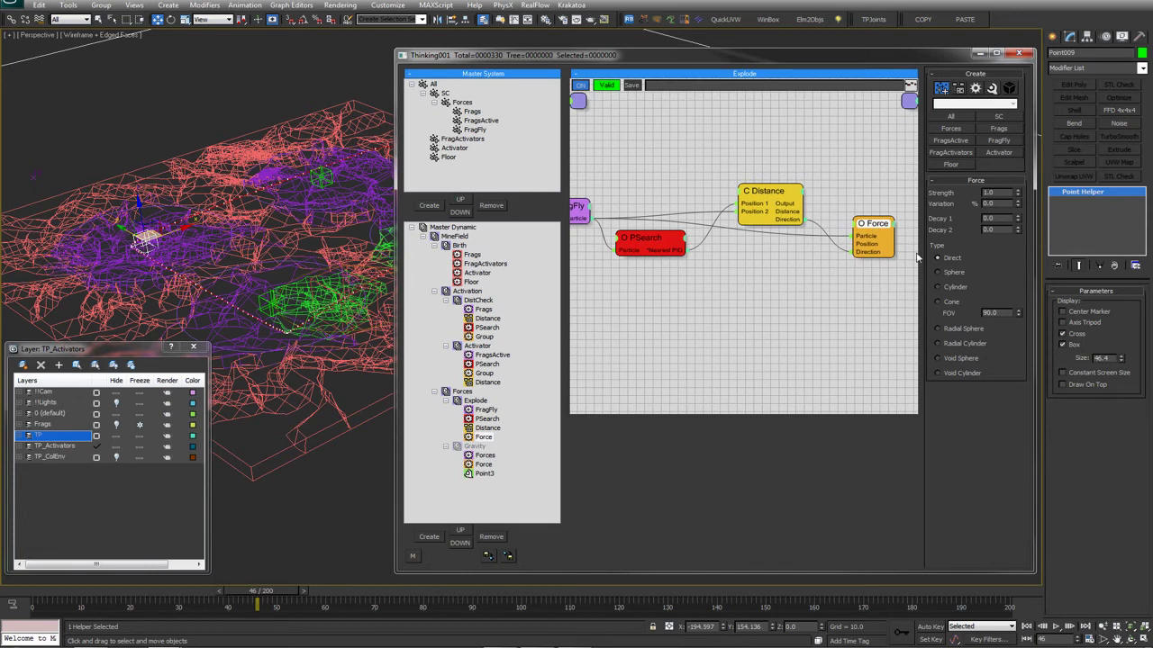
{"action": "left_click", "coordinate": [853, 225]}
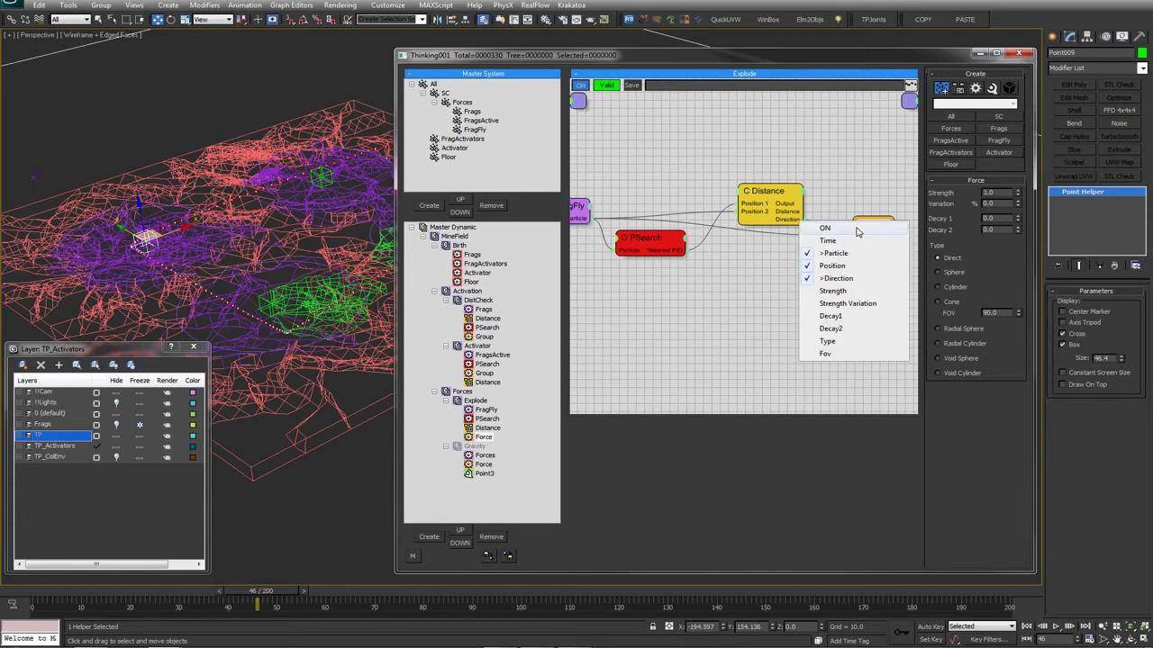
{"action": "left_click", "coordinate": [857, 231]}
{"action": "left_click_drag", "start_coordinate": [862, 225], "coordinate": [862, 221]}
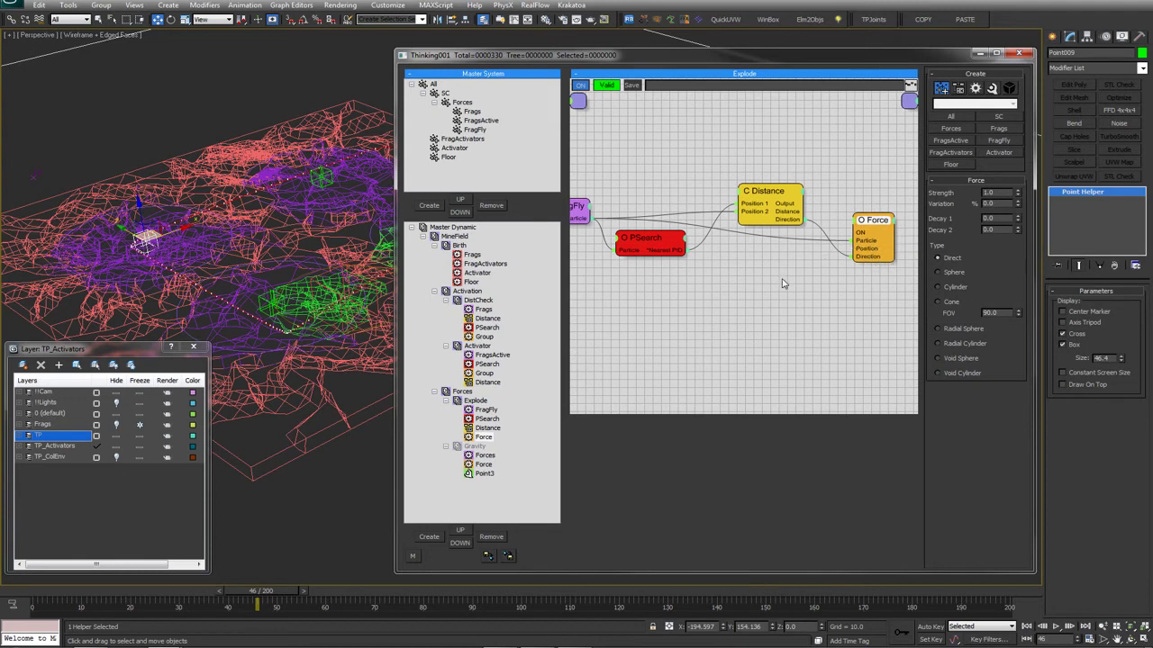
Try to wire PSearch's Nearest PID output to the Force operator, and move the Force node slightly lower beside Distance
{"action": "left_click", "coordinate": [648, 245]}
{"action": "middle_click_drag", "start_coordinate": [733, 274], "coordinate": [746, 276]}
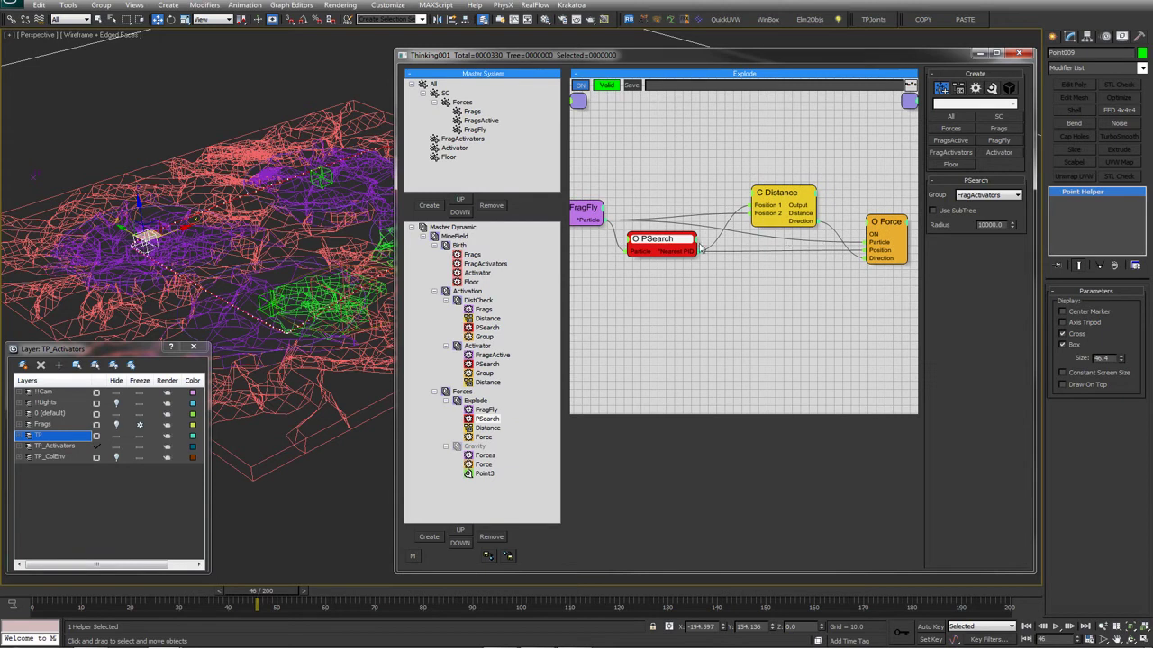
{"action": "left_click", "coordinate": [766, 305]}
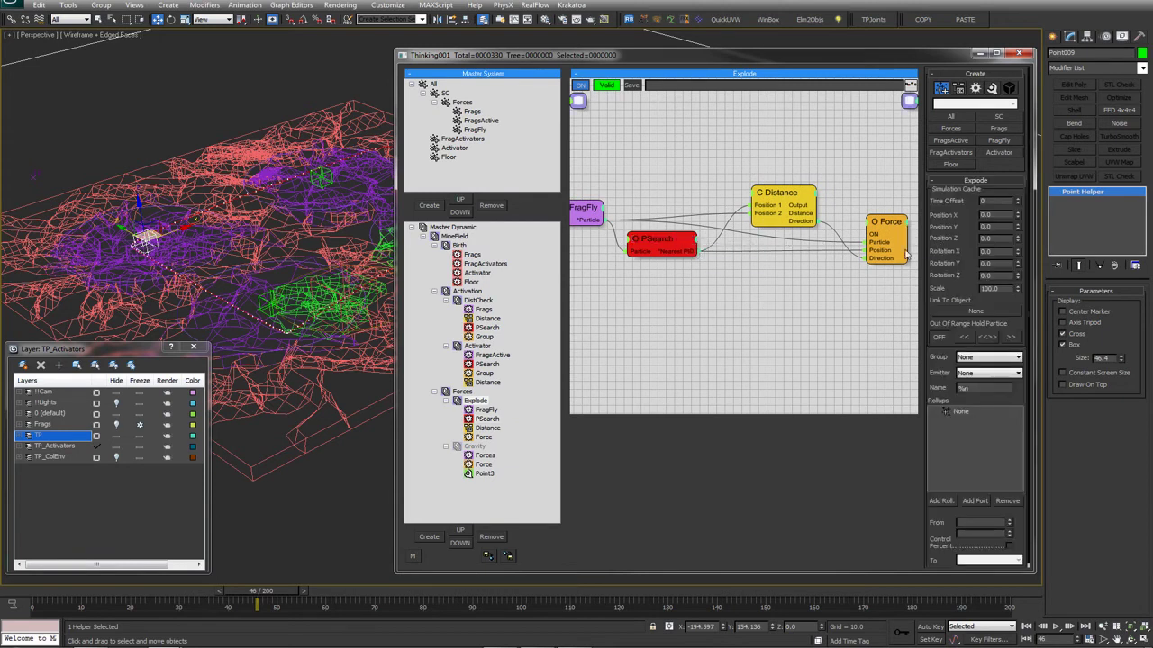
{"action": "left_click_drag", "start_coordinate": [898, 220], "coordinate": [884, 238]}
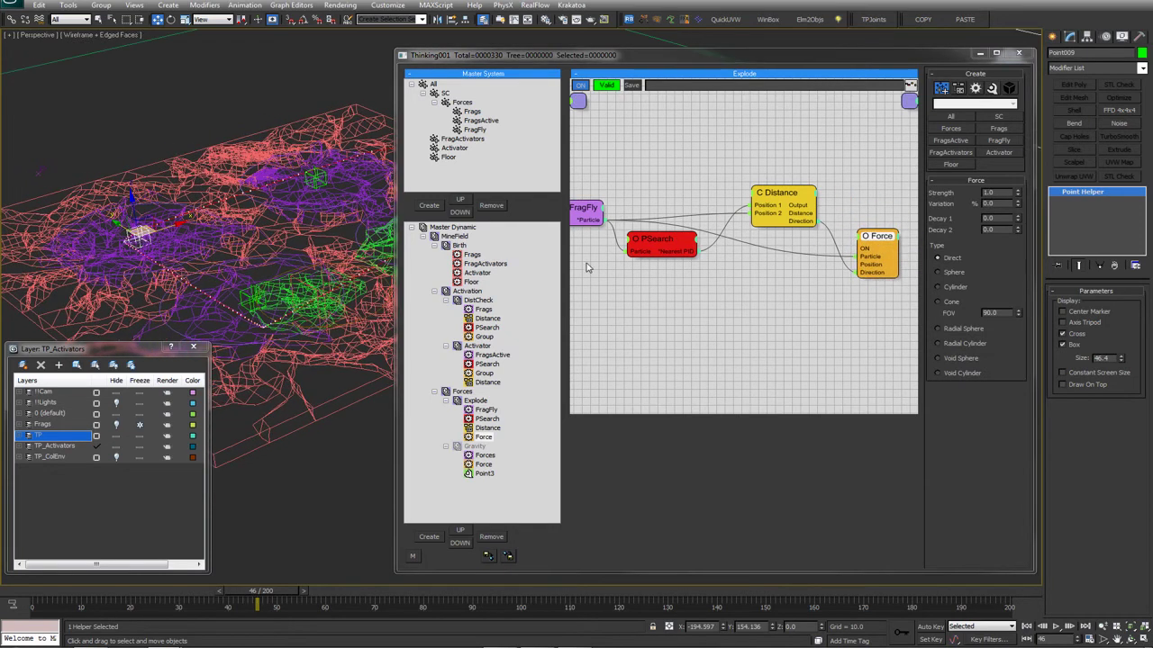
{"action": "middle_click_drag", "start_coordinate": [778, 273], "coordinate": [794, 275]}
Return to frame 0, select the moving activator's point helper, and connect PSearch's Nearest PID output to the Force's Position input
{"action": "middle_click_drag", "start_coordinate": [224, 231], "coordinate": [208, 276]}
{"action": "scroll", "coordinate": [216, 234], "scroll_direction": "down", "scroll_amount": 4}
{"action": "left_click", "coordinate": [25, 593]}
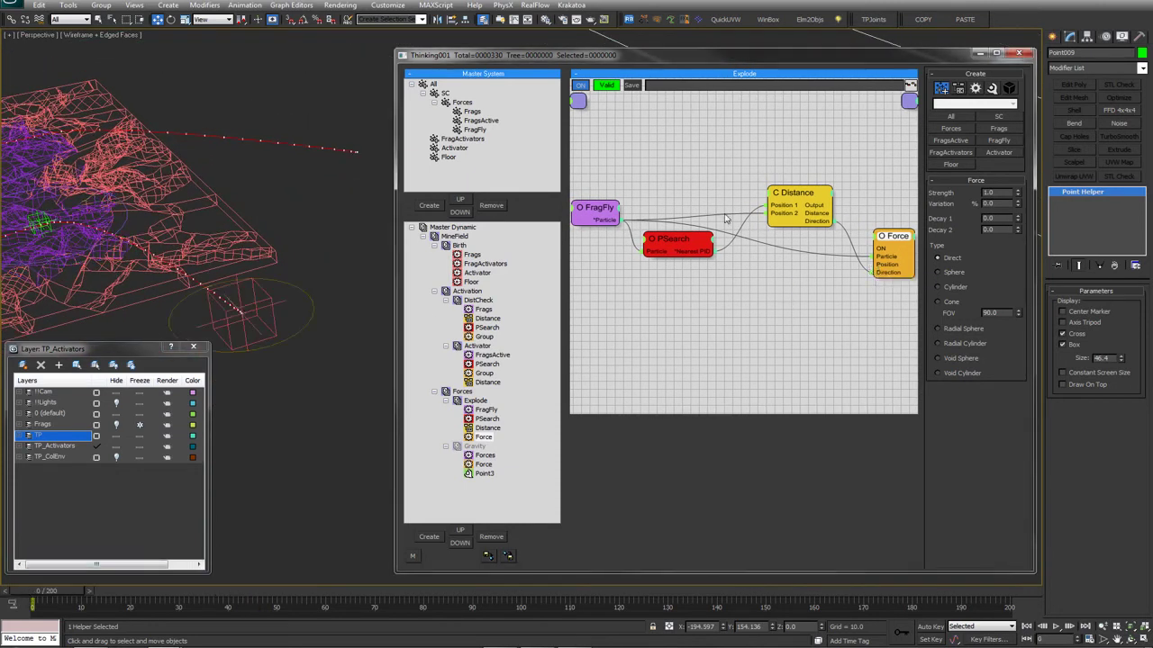
{"action": "middle_click_drag", "start_coordinate": [120, 261], "coordinate": [370, 302], "text": "alt"}
{"action": "left_click", "coordinate": [322, 265]}
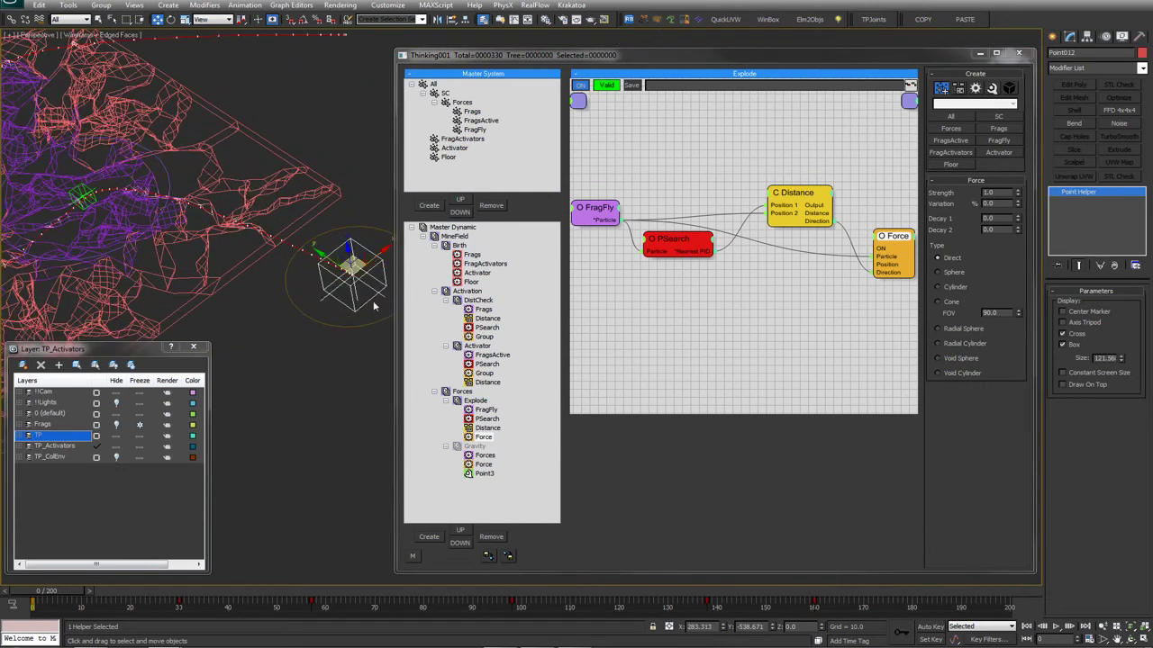
{"action": "mouse_move", "coordinate": [31, 595]}
{"action": "left_mouse_down"}
{"action": "mouse_move", "coordinate": [72, 595]}
{"action": "mouse_move", "coordinate": [18, 594]}
{"action": "left_mouse_up"}
{"action": "left_click", "coordinate": [787, 260]}
{"action": "left_click_drag", "start_coordinate": [720, 280], "coordinate": [707, 252]}
Examine the FragActivators point helpers among the fragments, and narrow the node editor to uncover more of the viewport
{"action": "middle_click_drag", "start_coordinate": [149, 200], "coordinate": [272, 204]}
{"action": "middle_click_drag", "start_coordinate": [202, 195], "coordinate": [253, 196]}
{"action": "left_click", "coordinate": [257, 199]}
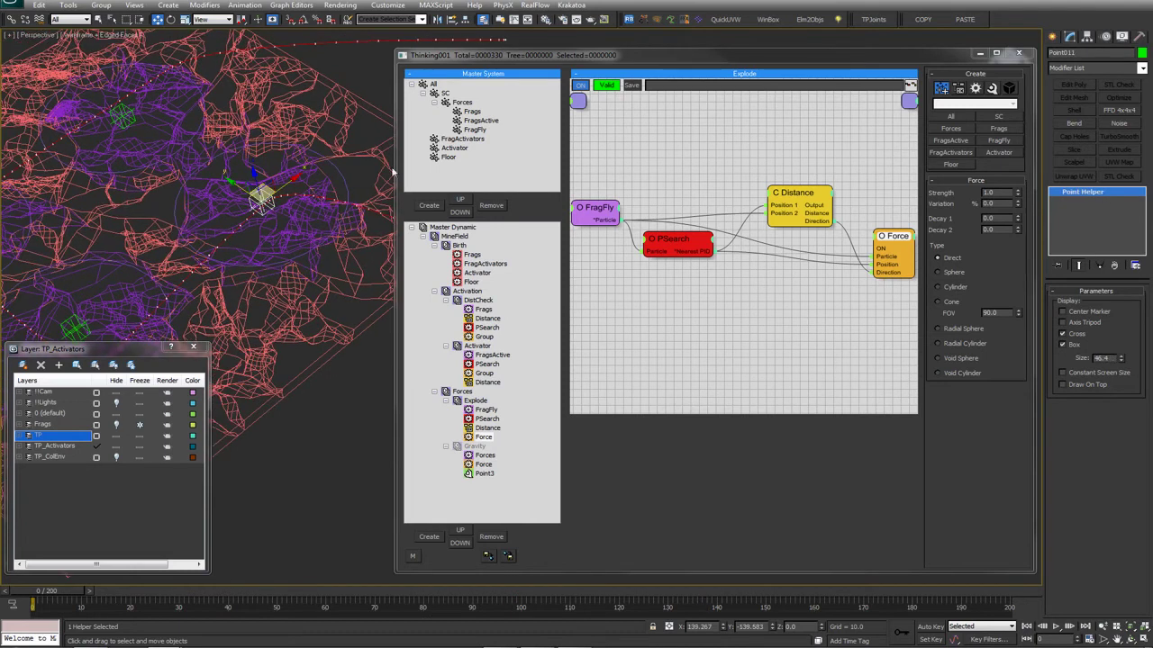
{"action": "left_click", "coordinate": [115, 114]}
{"action": "left_click_drag", "start_coordinate": [790, 254], "coordinate": [775, 254]}
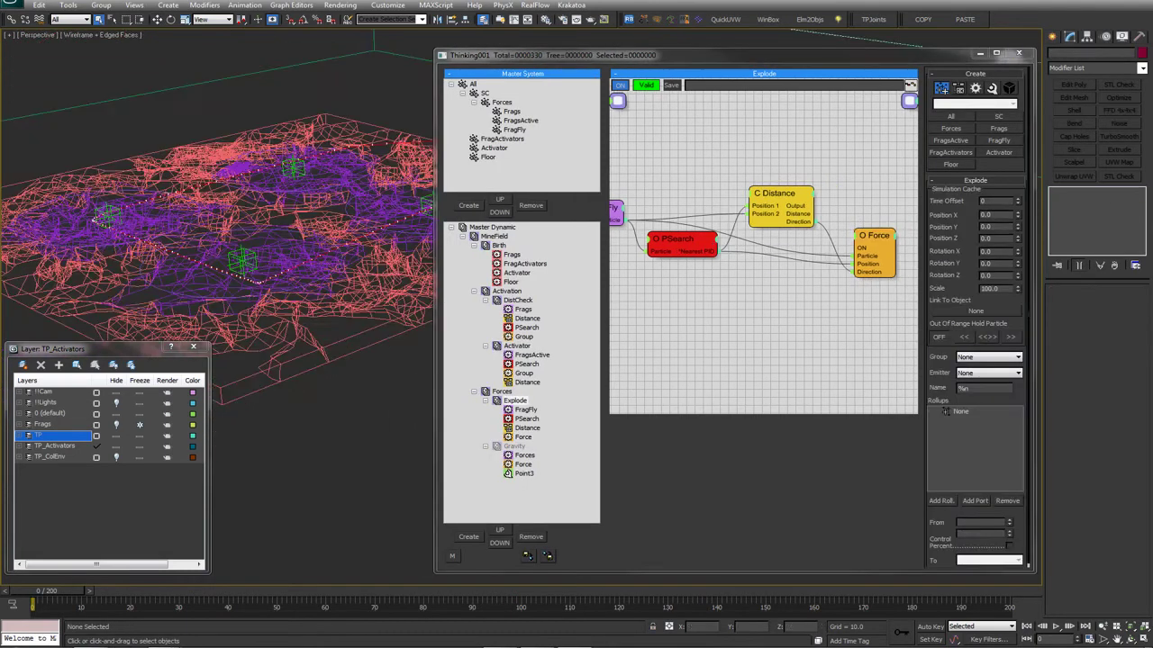
Set the Explode Force to Sphere type with Strength 100000, Variation 35% and Decay 1 of 1000
{"action": "left_click", "coordinate": [874, 236]}
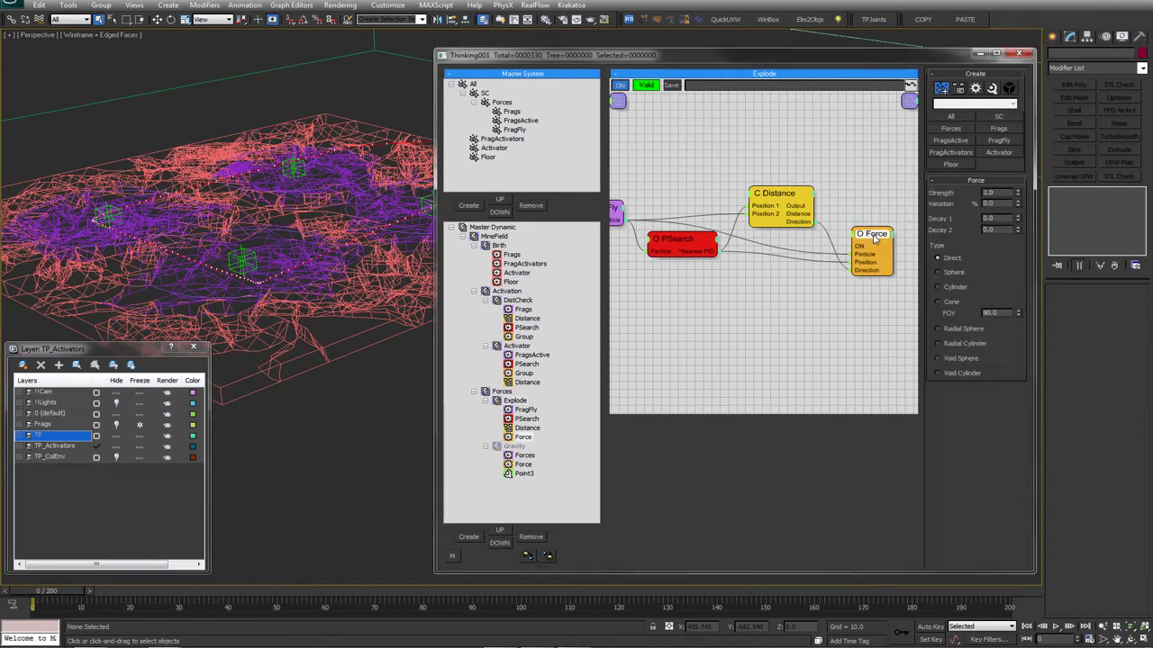
{"action": "left_click", "coordinate": [998, 193]}
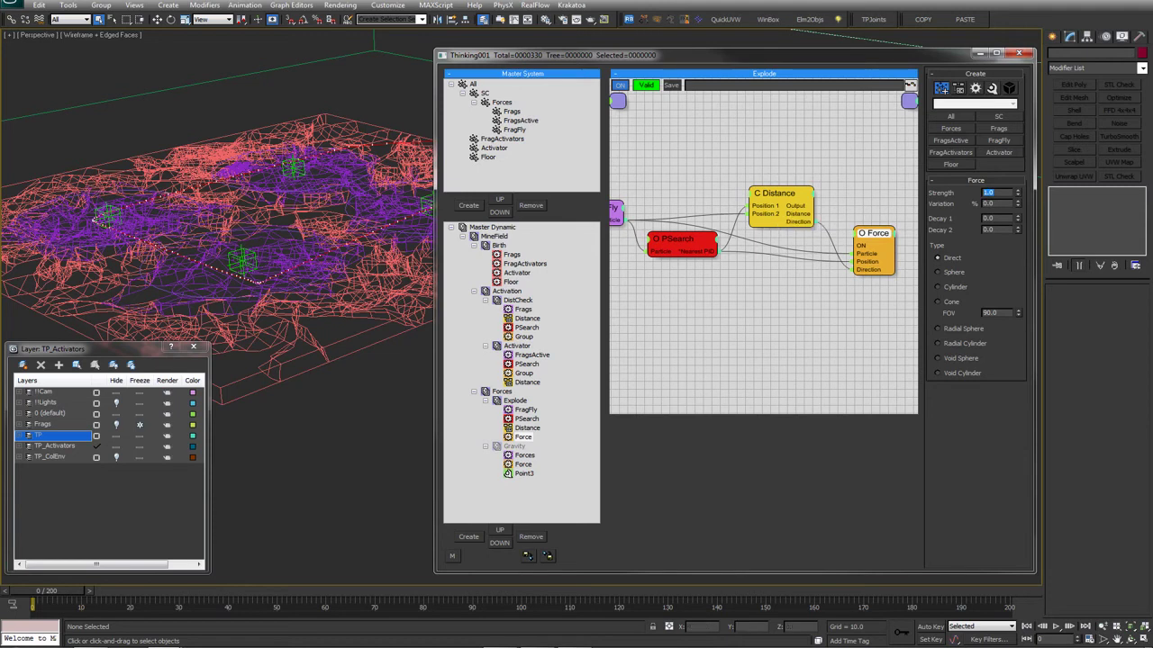
{"action": "type", "text": "10"}
{"action": "key", "text": "Tab"}
{"action": "type", "text": "1"}
{"action": "left_click", "coordinate": [948, 273]}
{"action": "middle_click_drag", "start_coordinate": [867, 290], "coordinate": [863, 282]}
{"action": "left_click_drag", "start_coordinate": [876, 241], "coordinate": [873, 232]}
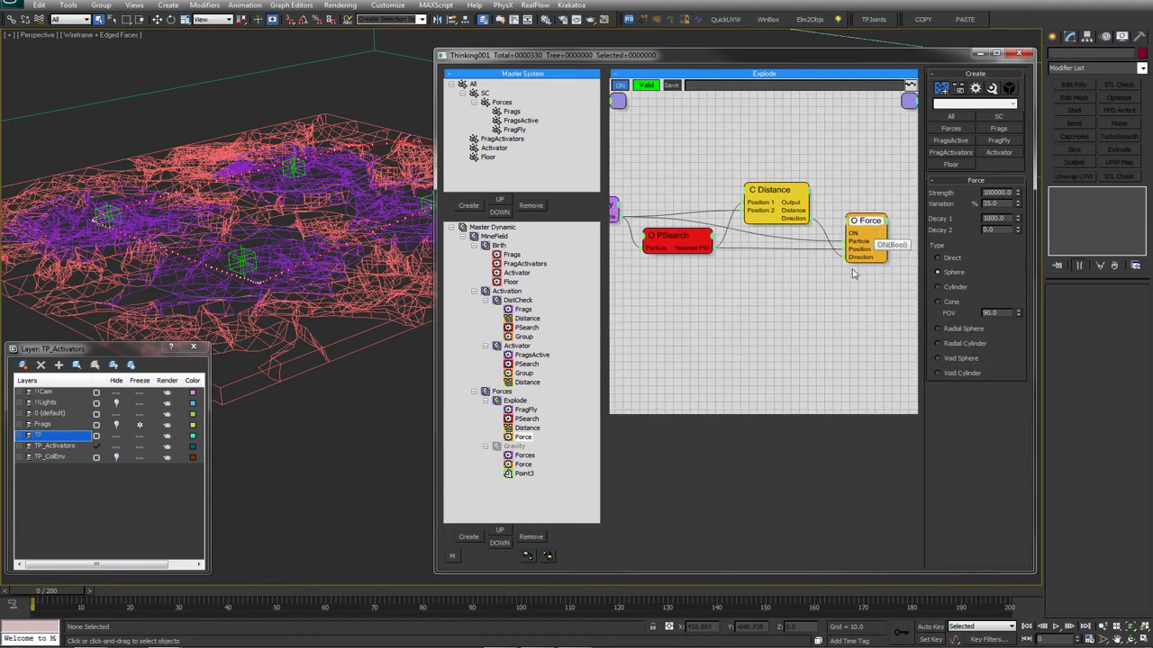
Add a Spin operator below the Force operator in the Explode set and expose its ON input
{"action": "right_click", "coordinate": [767, 279]}
{"action": "mouse_move", "coordinate": [815, 312]}
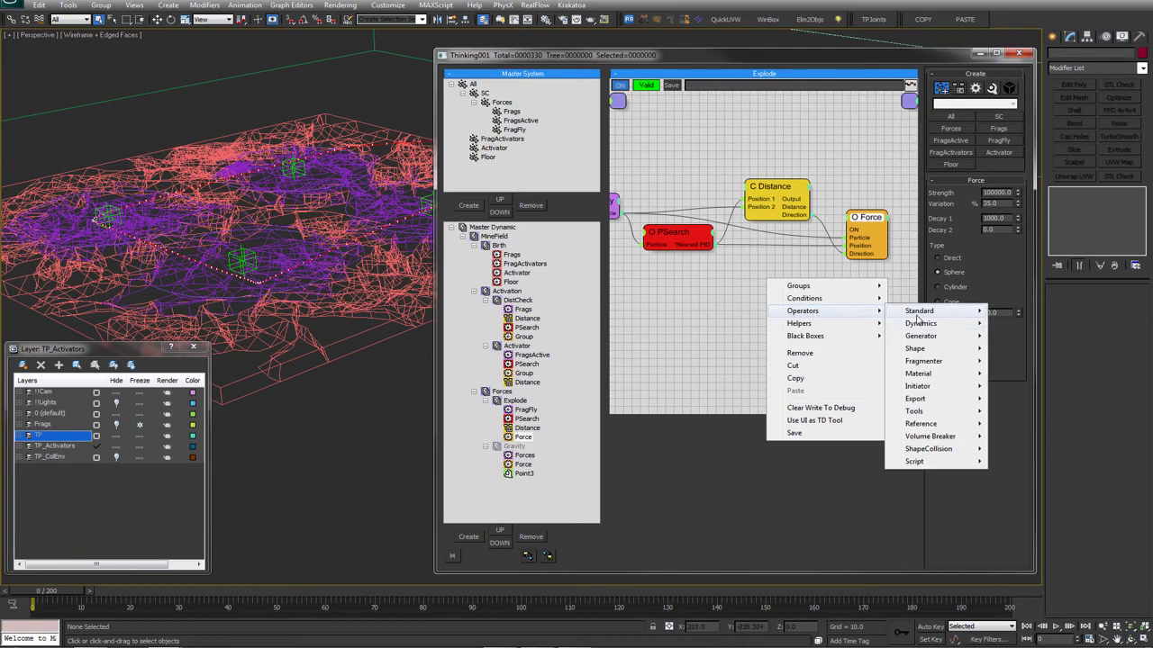
{"action": "mouse_move", "coordinate": [916, 316]}
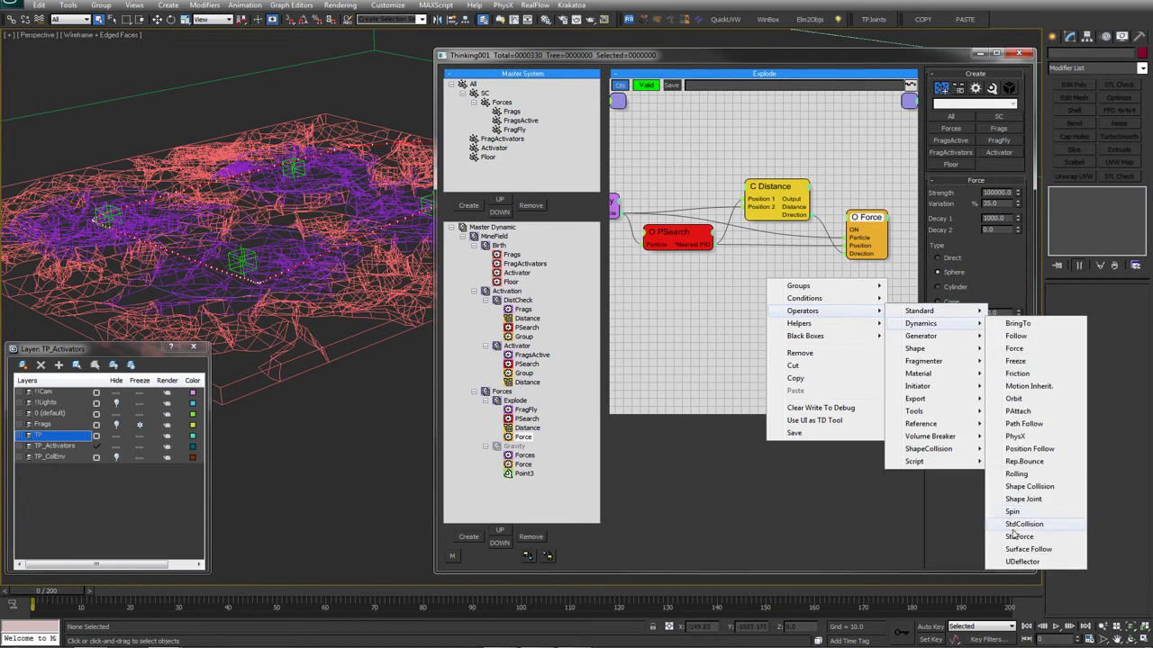
{"action": "left_click", "coordinate": [1013, 511]}
{"action": "left_click", "coordinate": [860, 295]}
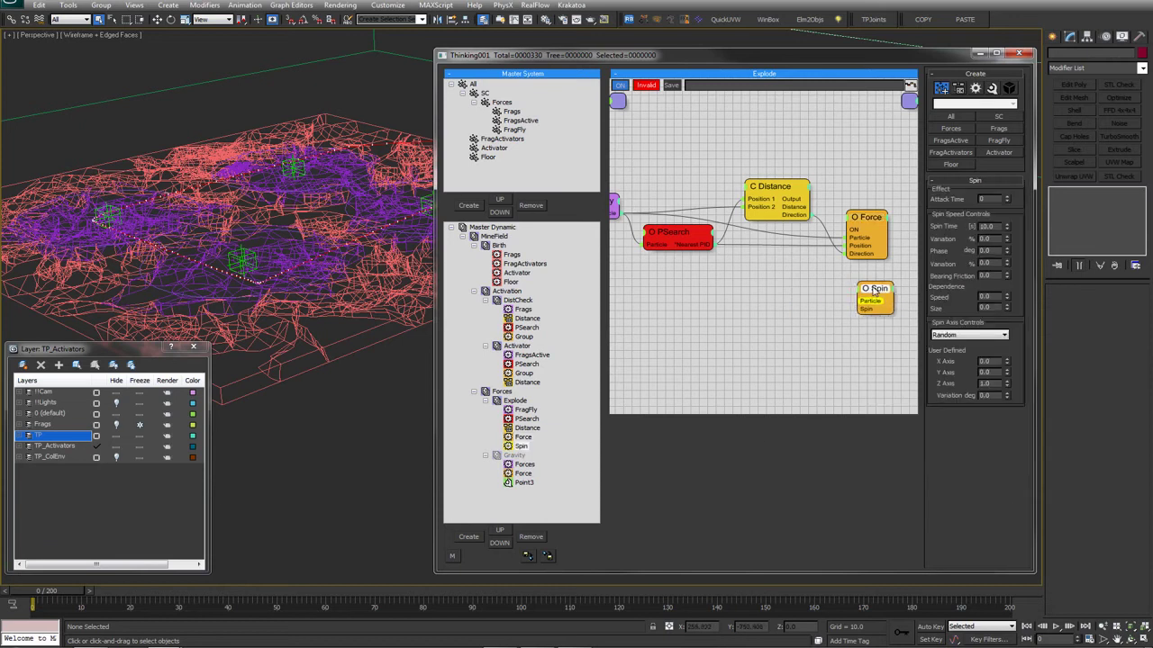
{"action": "right_click", "coordinate": [858, 296]}
{"action": "left_click", "coordinate": [858, 293]}
Connect PSearch's Nearest PID output to Spin's Particle input, and set Spin Time to 0.8 with 20% Variation
{"action": "middle_click_drag", "start_coordinate": [804, 312], "coordinate": [818, 314]}
{"action": "left_click_drag", "start_coordinate": [883, 315], "coordinate": [716, 241]}
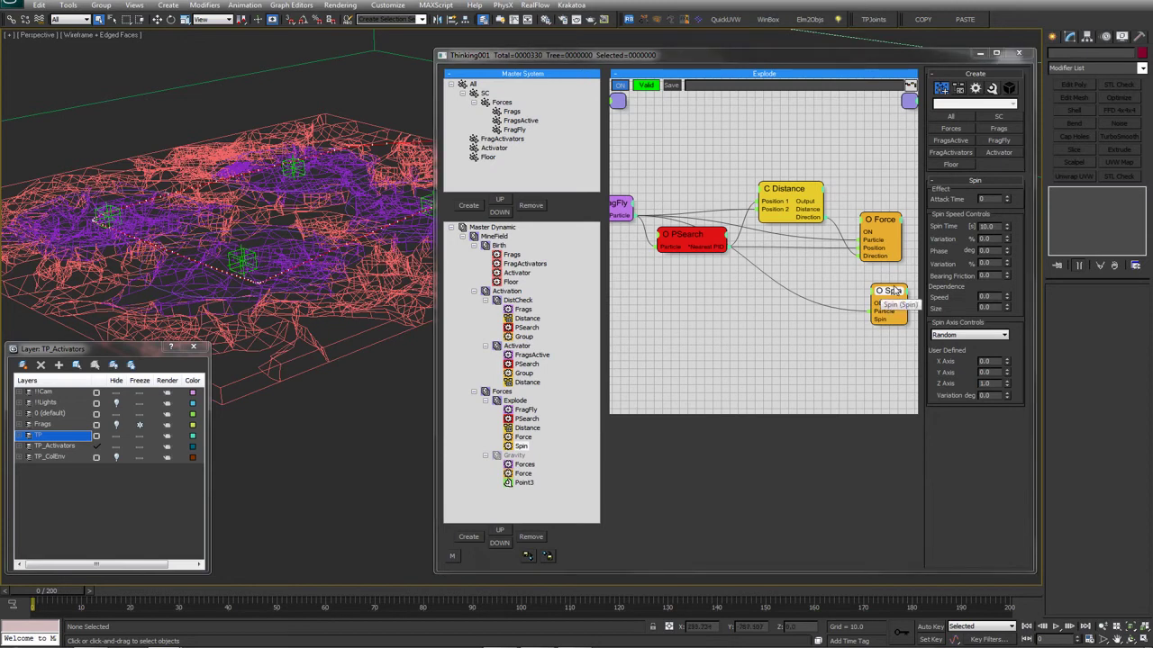
{"action": "middle_click_drag", "start_coordinate": [771, 304], "coordinate": [757, 305]}
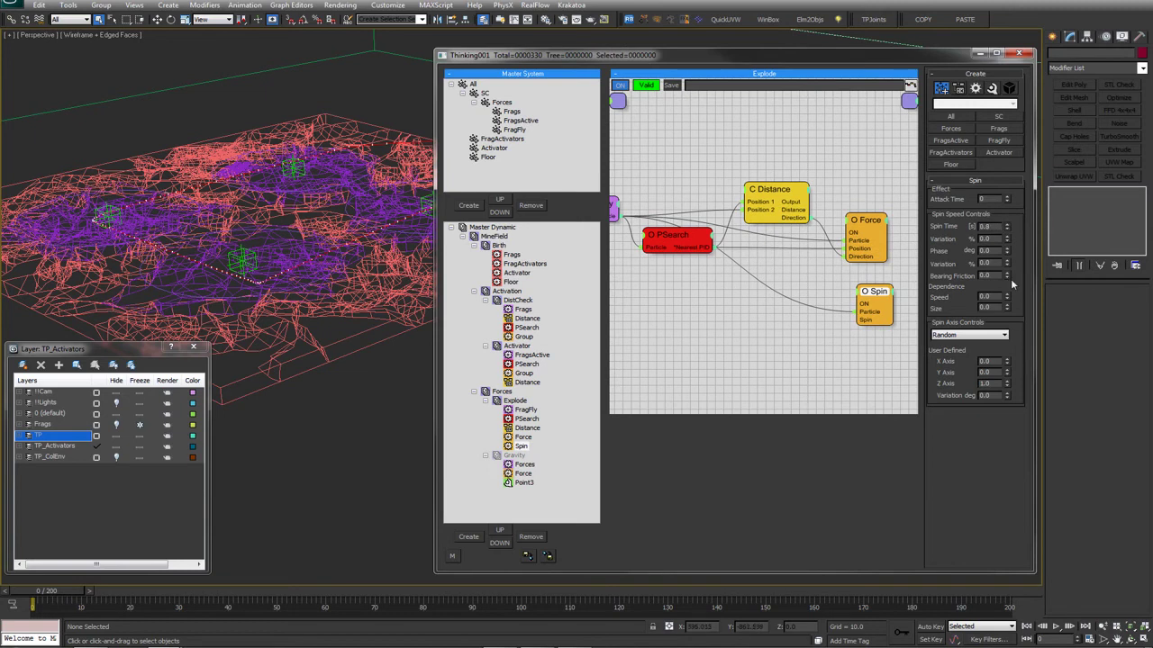
{"action": "double_click", "coordinate": [986, 239]}
{"action": "left_click_drag", "start_coordinate": [875, 303], "coordinate": [866, 304]}
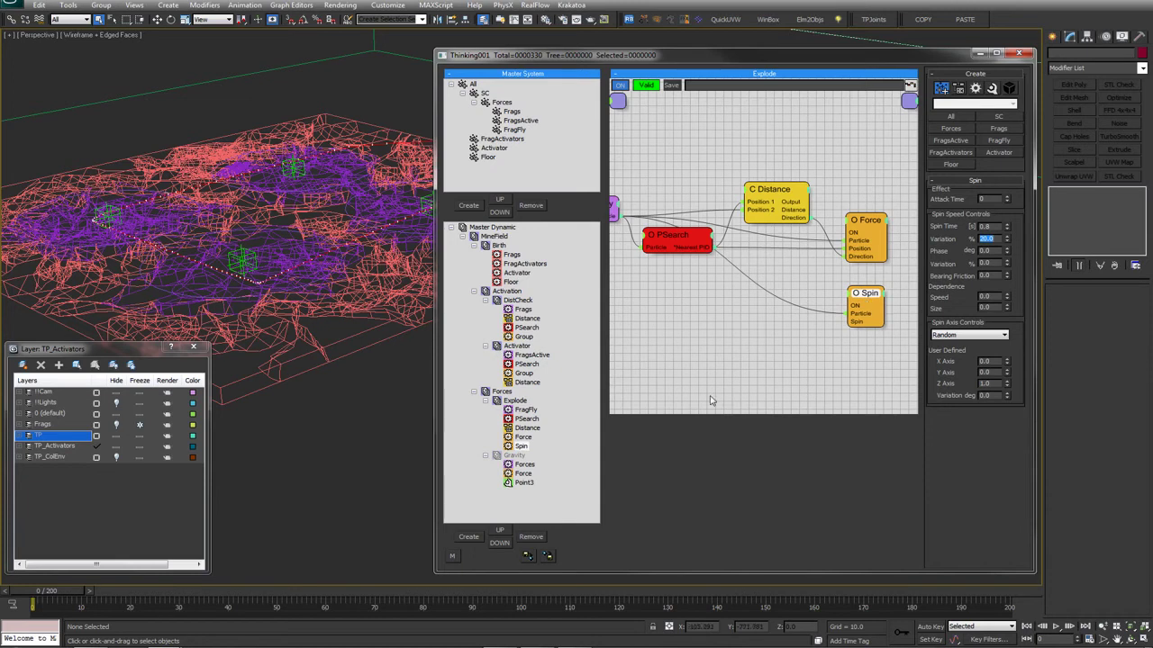
Scrub the simulation to frame 86 to examine how far the fragments fly, and return to frame 0
{"action": "left_click", "coordinate": [64, 594]}
{"action": "left_click_drag", "start_coordinate": [64, 594], "coordinate": [233, 594]}
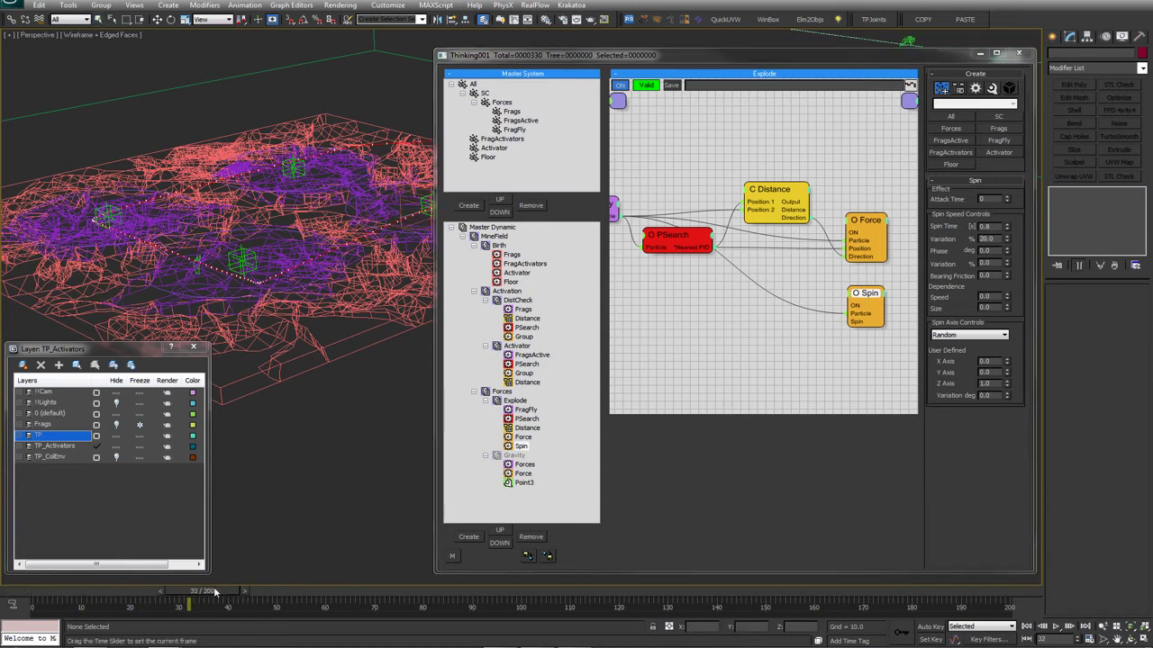
{"action": "scroll", "coordinate": [279, 362], "scroll_direction": "down", "scroll_amount": 3}
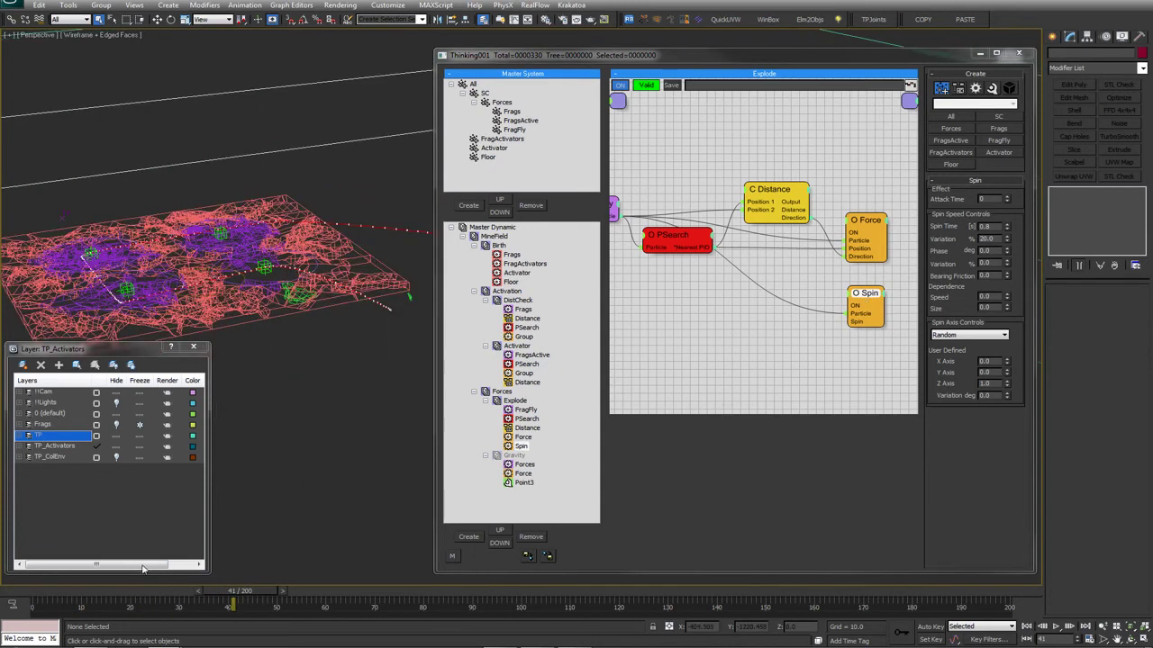
{"action": "left_click_drag", "start_coordinate": [251, 592], "coordinate": [453, 581]}
{"action": "scroll", "coordinate": [353, 347], "scroll_direction": "down", "scroll_amount": 5}
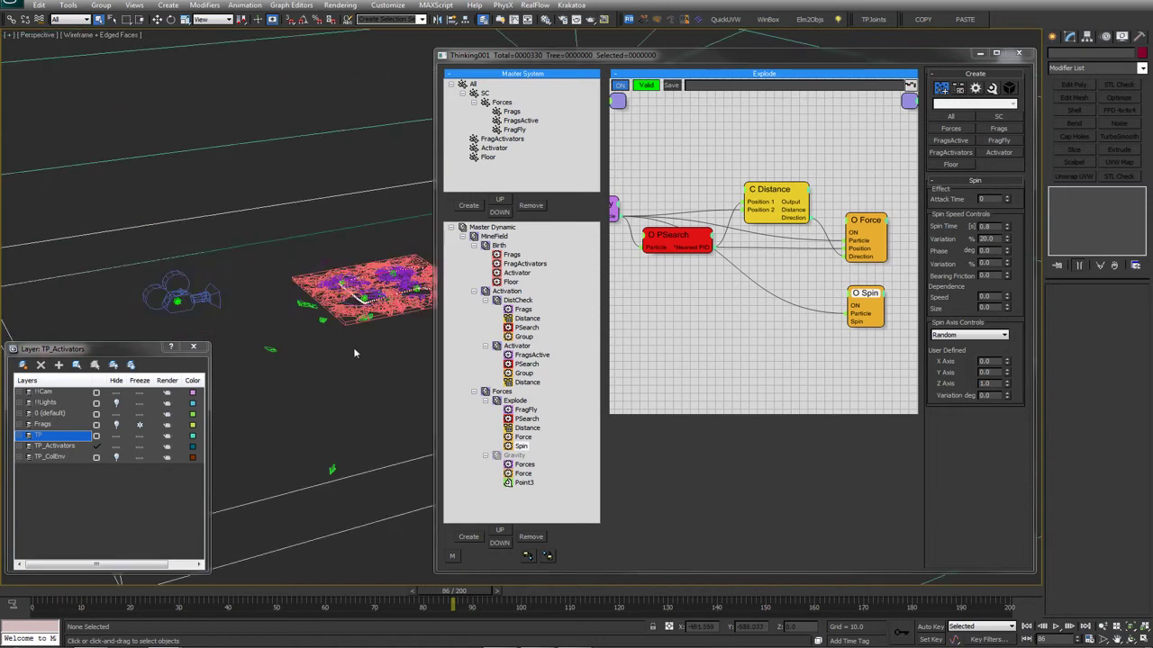
{"action": "middle_click_drag", "start_coordinate": [257, 360], "coordinate": [334, 371], "text": "alt"}
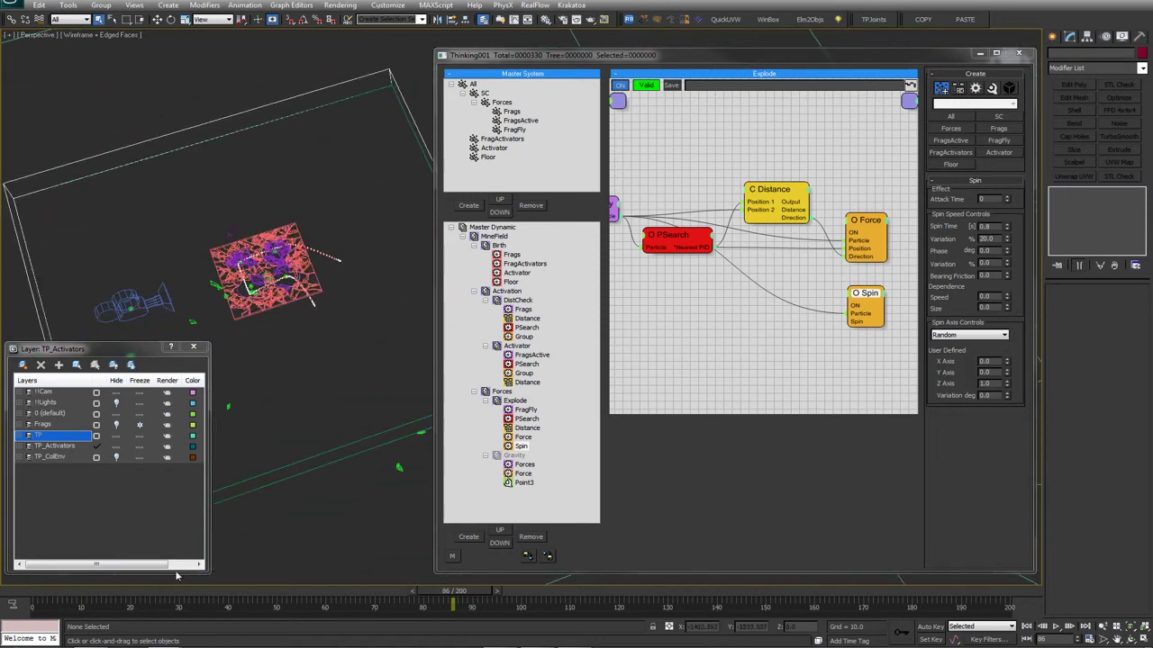
{"action": "left_click_drag", "start_coordinate": [120, 593], "coordinate": [191, 582]}
{"action": "key", "text": "/"}
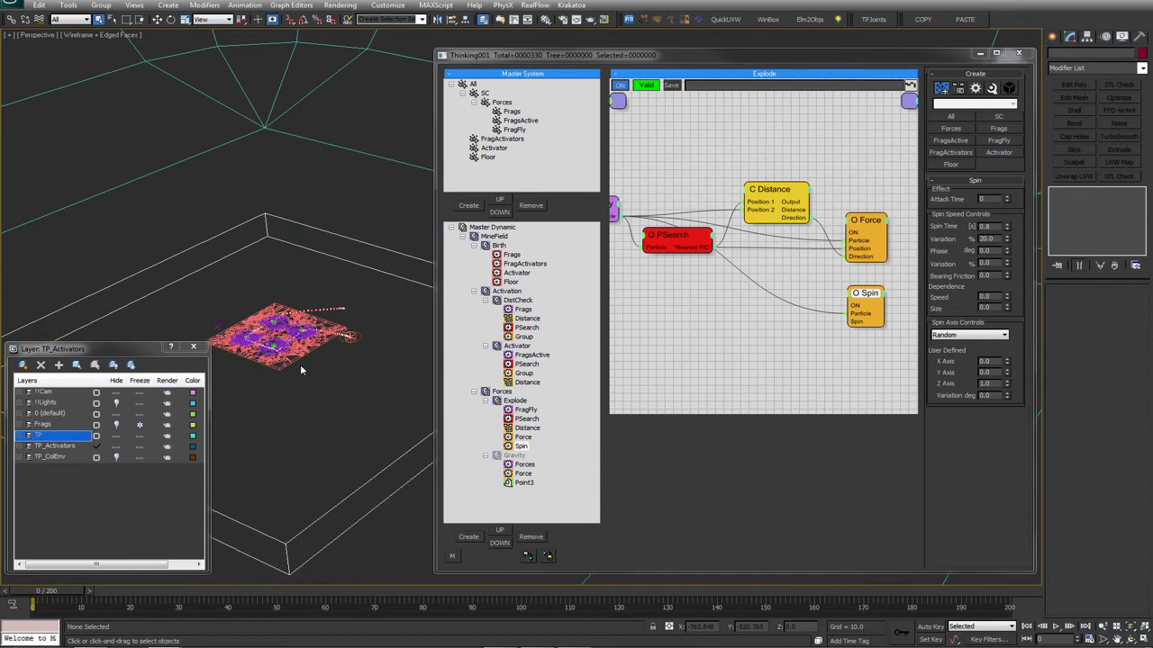
{"action": "scroll", "coordinate": [300, 364], "scroll_direction": "up", "scroll_amount": 8}
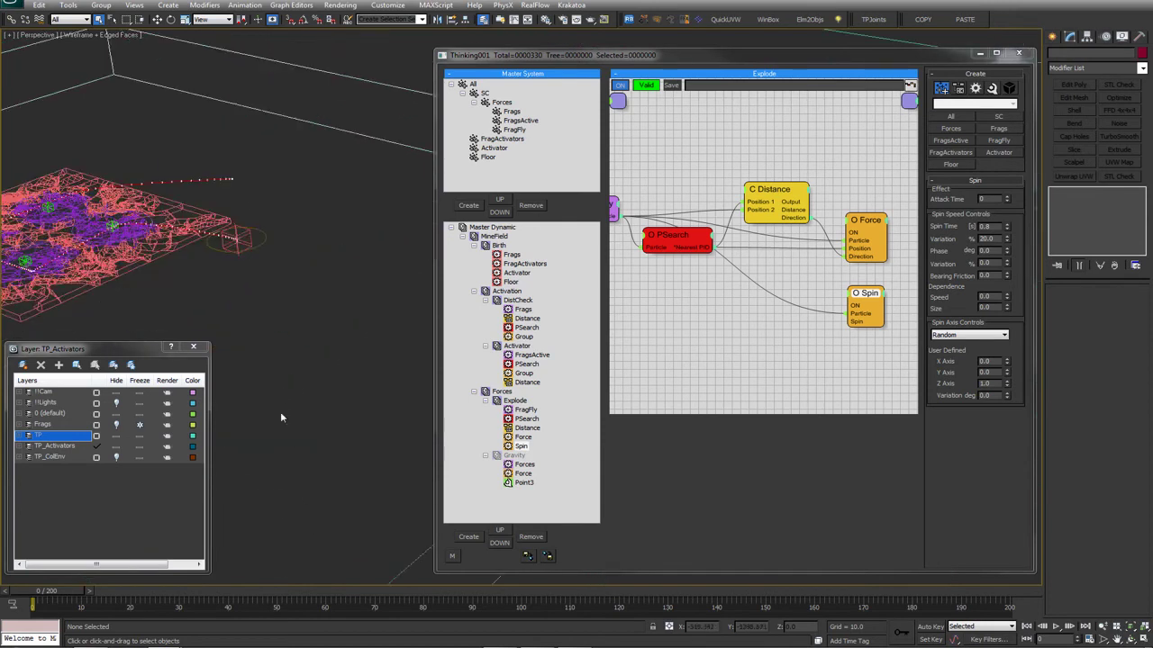
{"action": "scroll", "coordinate": [332, 400], "scroll_direction": "up", "scroll_amount": 4}
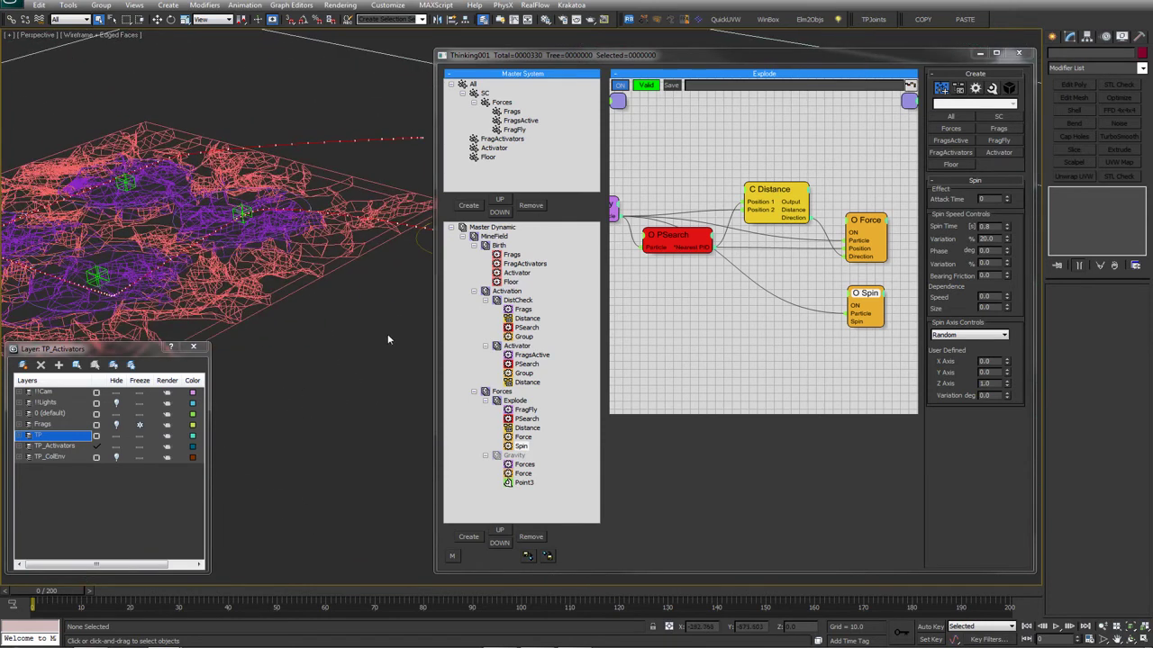
Set the Strength of the Explode set's Force operator to 1000
{"action": "left_click", "coordinate": [872, 223]}
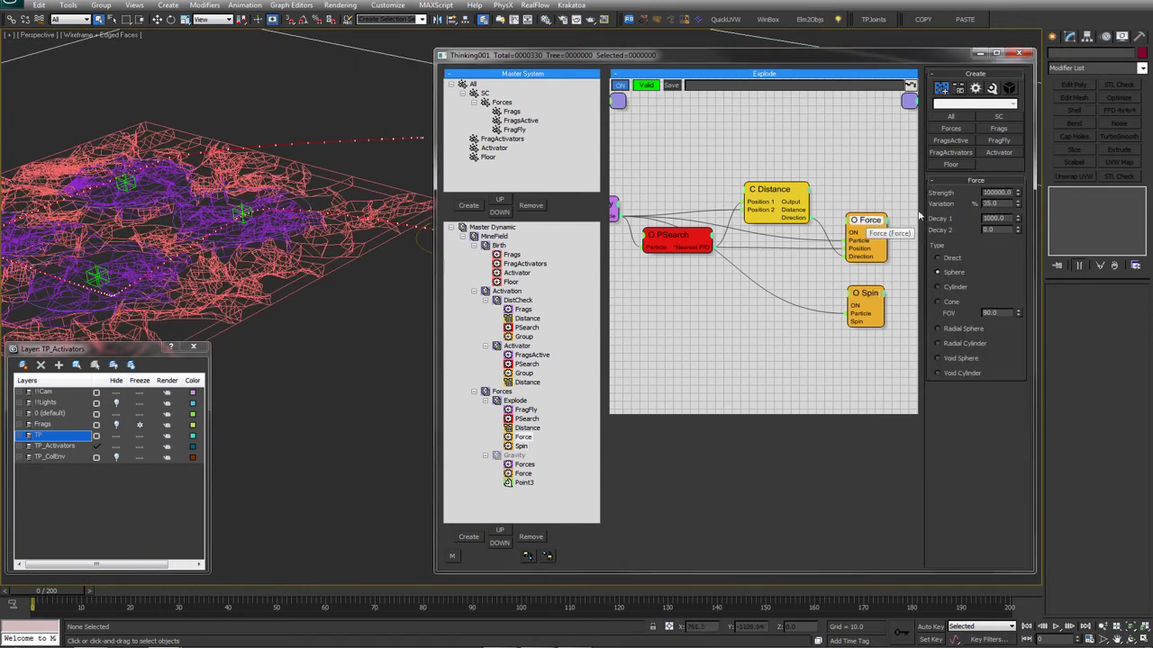
{"action": "key", "text": "BackSpace"}
{"action": "key", "text": "Return"}
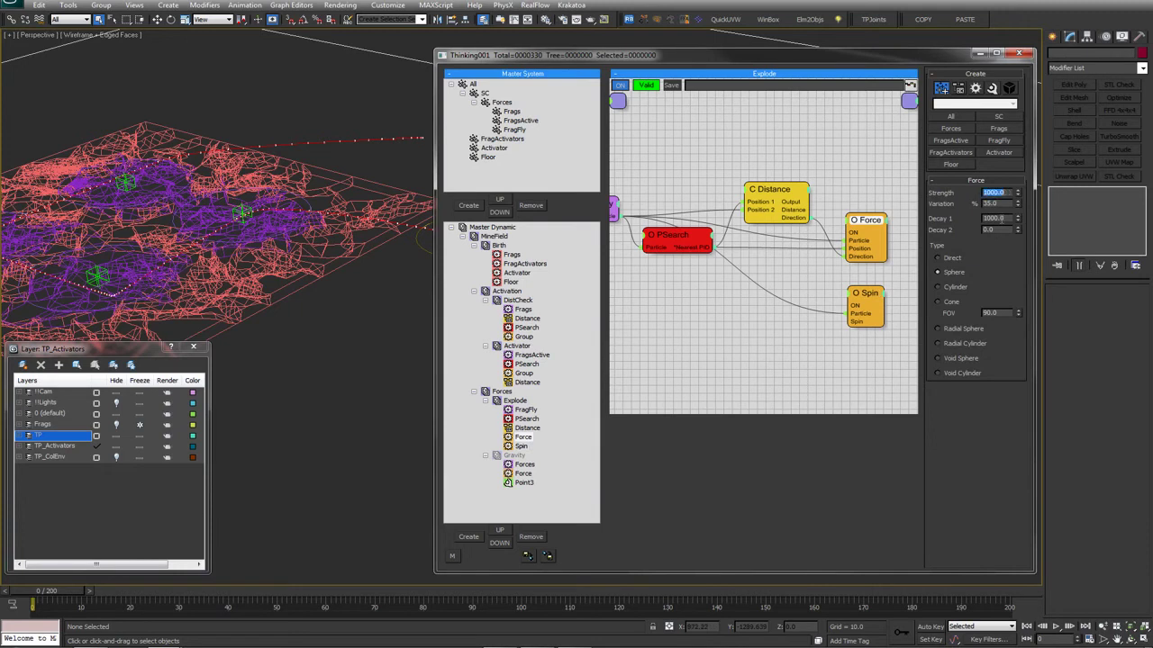
Scrub the simulation again in wireframe and shaded display to examine the fragments' motion with the weaker force
{"action": "left_click_drag", "start_coordinate": [45, 590], "coordinate": [630, 563]}
{"action": "key", "text": "F3"}
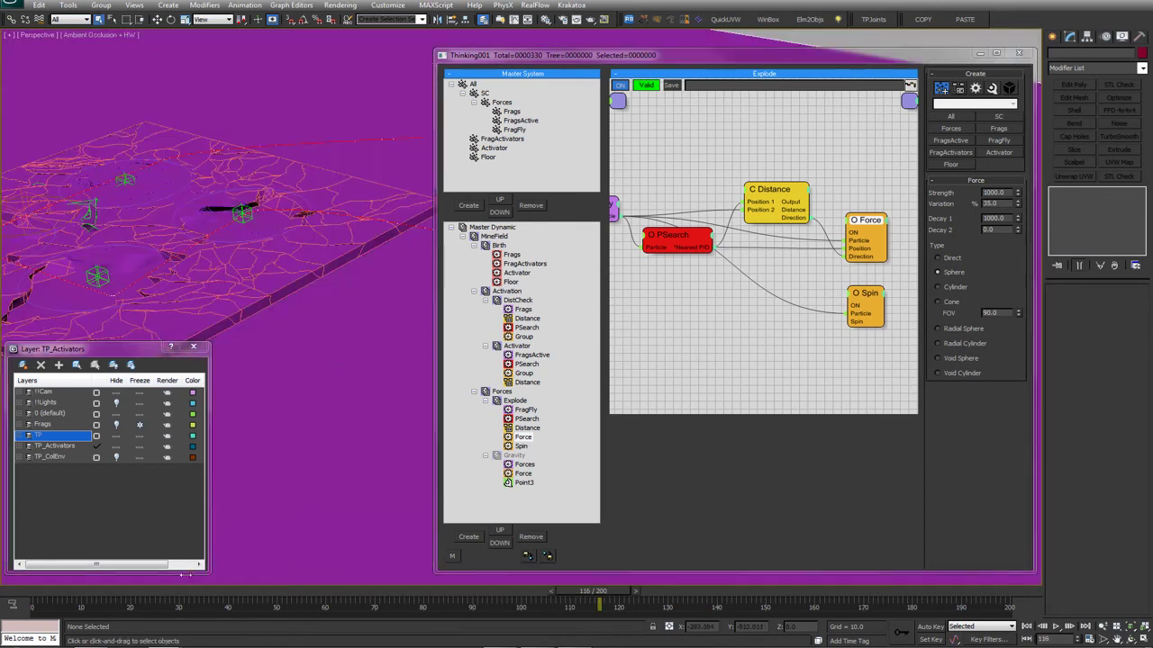
{"action": "key", "text": "F4"}
{"action": "left_click", "coordinate": [180, 591]}
{"action": "mouse_move", "coordinate": [180, 595]}
{"action": "left_mouse_down"}
{"action": "mouse_move", "coordinate": [420, 597]}
{"action": "mouse_move", "coordinate": [99, 602]}
{"action": "mouse_move", "coordinate": [222, 590]}
{"action": "mouse_move", "coordinate": [108, 598]}
{"action": "left_mouse_up"}
{"action": "key", "text": "F3"}
Set the Strength of the Explode set's Force operator to 100000 and return to frame 0
{"action": "double_click", "coordinate": [1010, 193]}
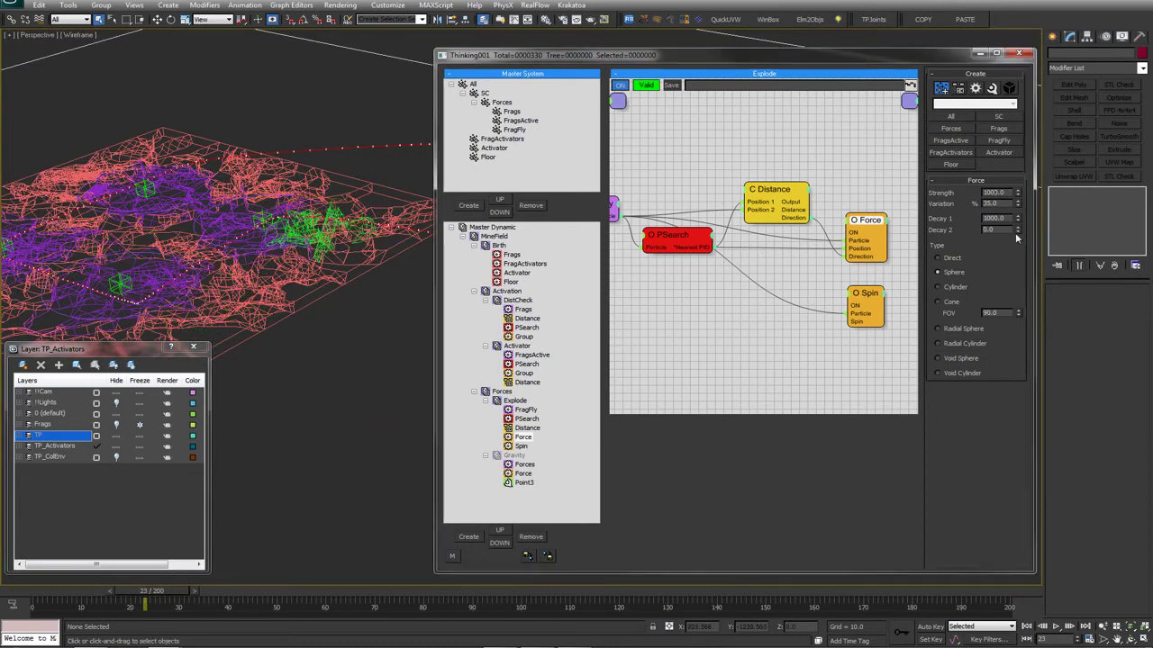
{"action": "type", "text": "100000"}
{"action": "key", "text": "Return"}
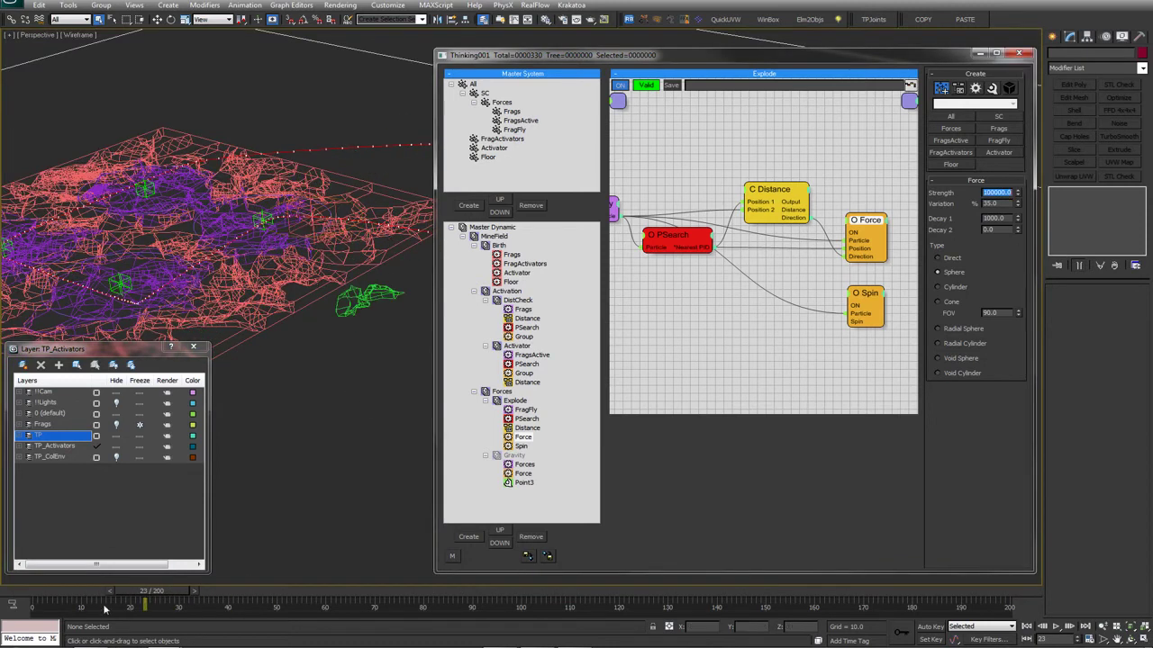
{"action": "left_click", "coordinate": [27, 602]}
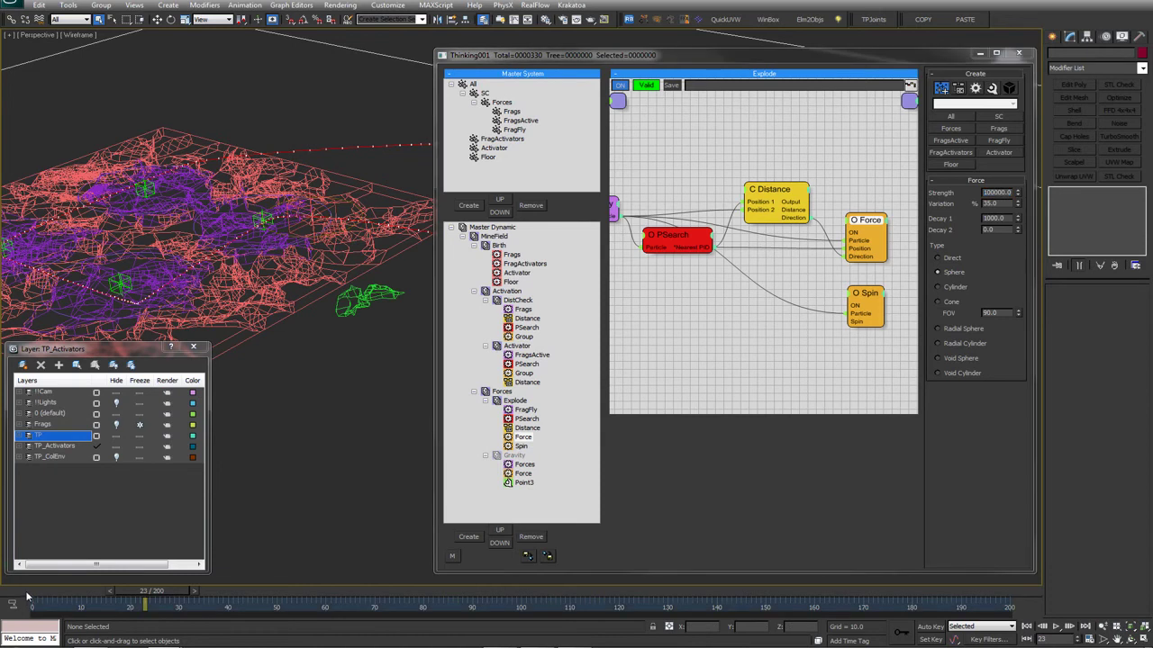
{"action": "left_click", "coordinate": [27, 595]}
{"action": "middle_click_drag", "start_coordinate": [320, 302], "coordinate": [394, 319]}
{"action": "left_click_drag", "start_coordinate": [435, 300], "coordinate": [450, 300]}
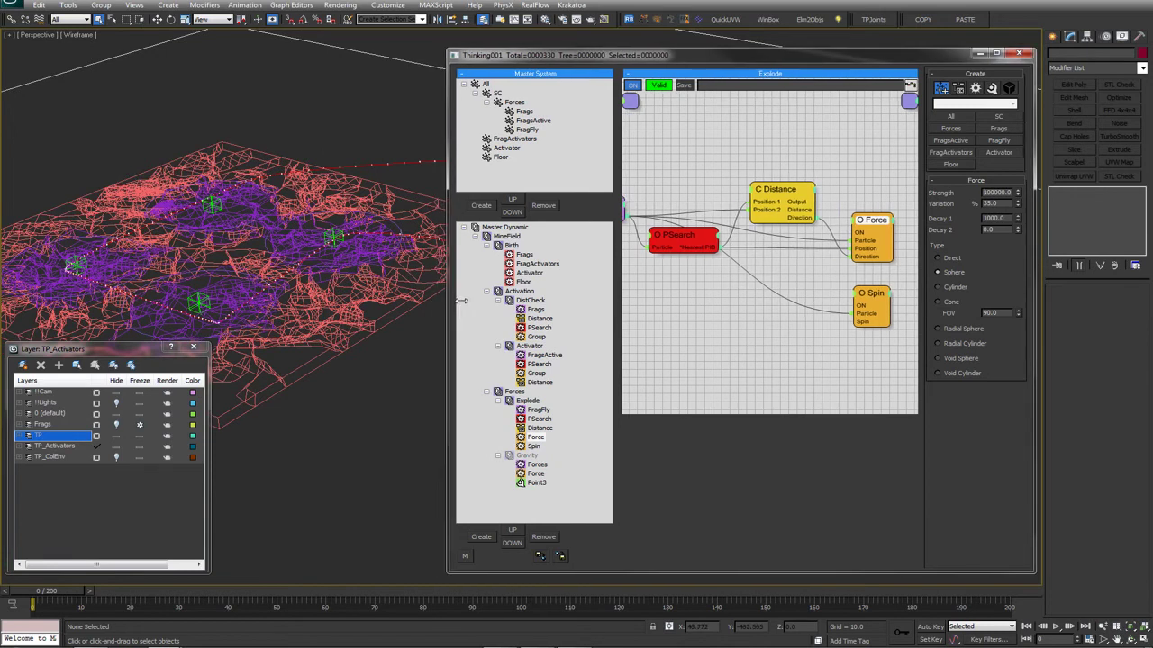
{"action": "left_click", "coordinate": [861, 300]}
{"action": "right_click", "coordinate": [755, 309]}
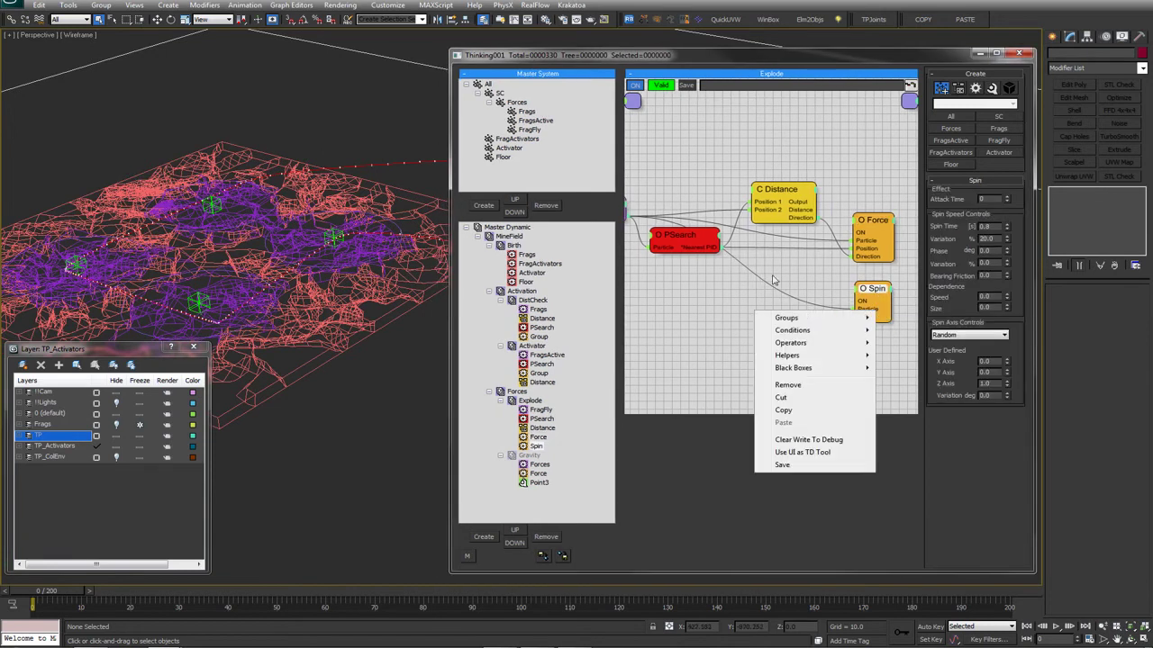
{"action": "left_click", "coordinate": [773, 276]}
{"action": "middle_click_drag", "start_coordinate": [788, 262], "coordinate": [796, 265]}
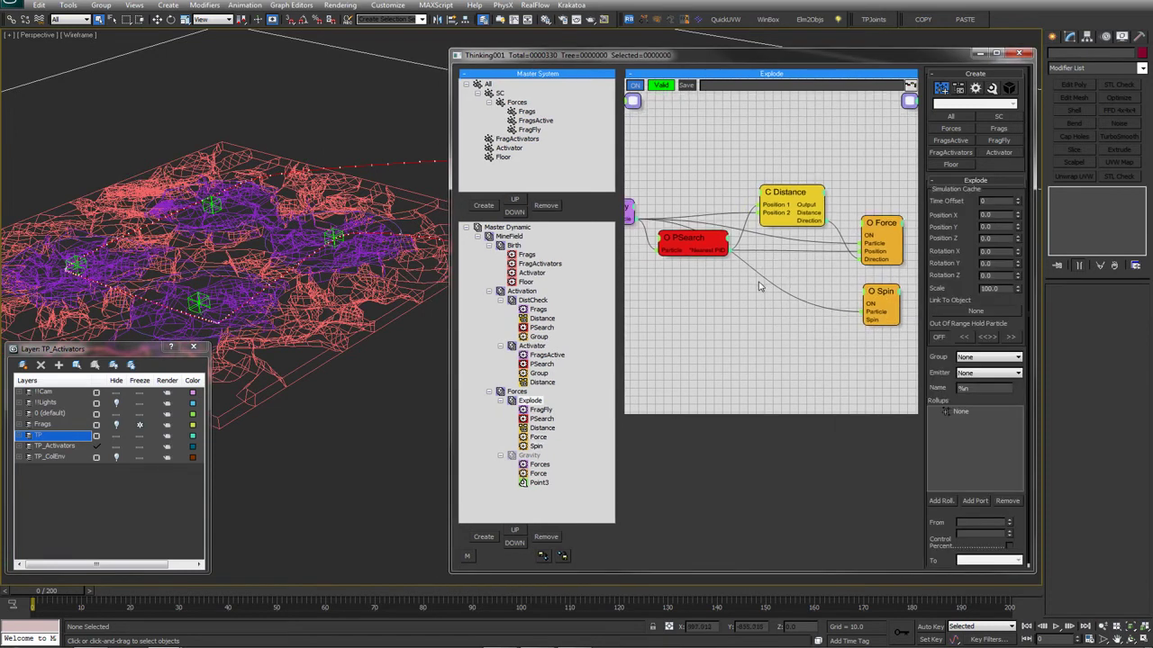
{"action": "middle_click_drag", "start_coordinate": [734, 287], "coordinate": [752, 288]}
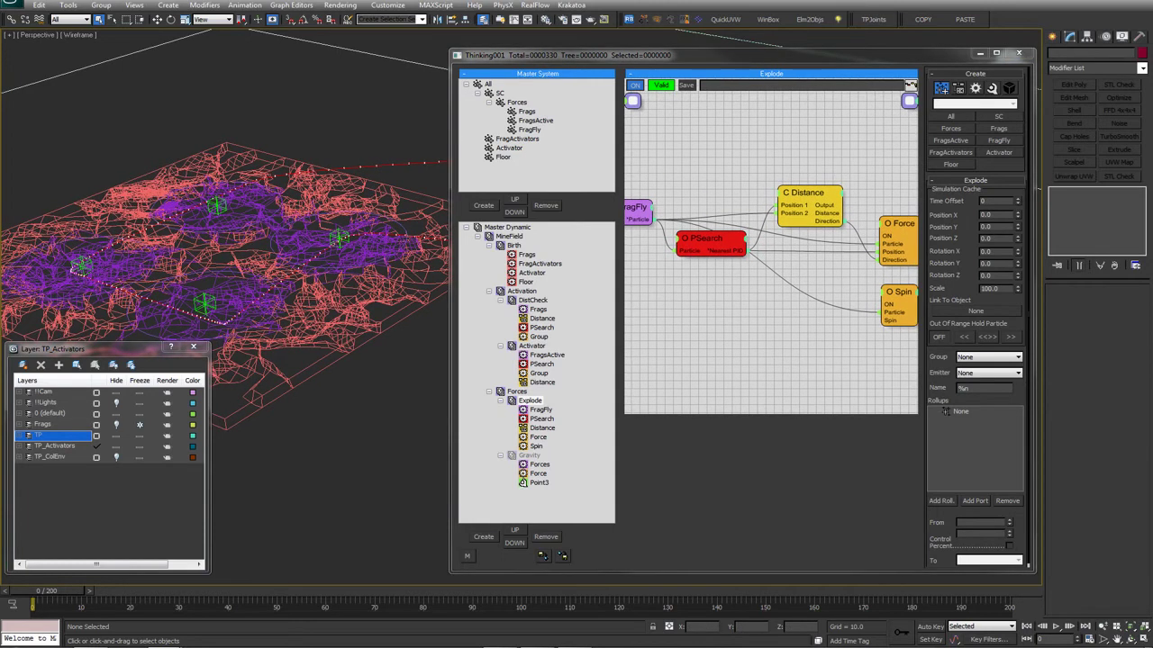
Scrub the simulation to frame 32 and back to frame 12, examining how fragments fly off around the moving point helper with the stronger force
{"action": "middle_click_drag", "start_coordinate": [313, 252], "coordinate": [345, 274], "text": "alt"}
{"action": "right_click", "coordinate": [348, 276]}
{"action": "left_click", "coordinate": [244, 324]}
{"action": "left_click_drag", "start_coordinate": [59, 592], "coordinate": [205, 591]}
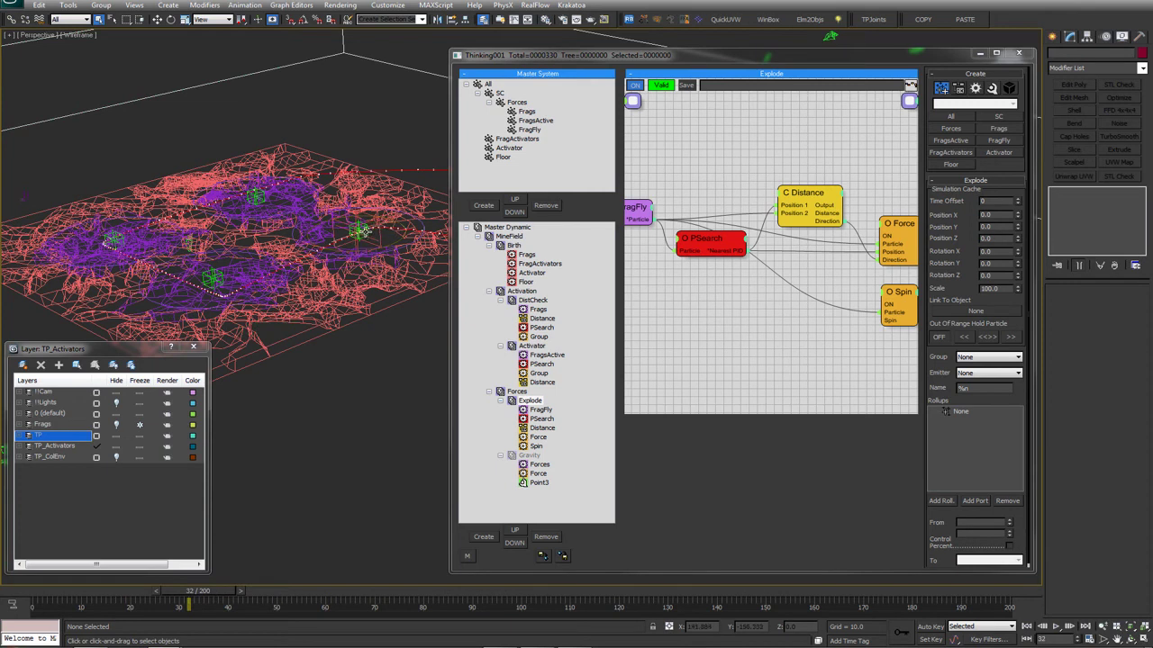
{"action": "mouse_move", "coordinate": [345, 290]}
{"action": "middle_mouse_down", "text": "alt"}
{"action": "mouse_move", "coordinate": [378, 347]}
{"action": "mouse_move", "coordinate": [469, 437]}
{"action": "mouse_move", "coordinate": [349, 312]}
{"action": "middle_mouse_up", "text": "alt"}
{"action": "left_click", "coordinate": [366, 336]}
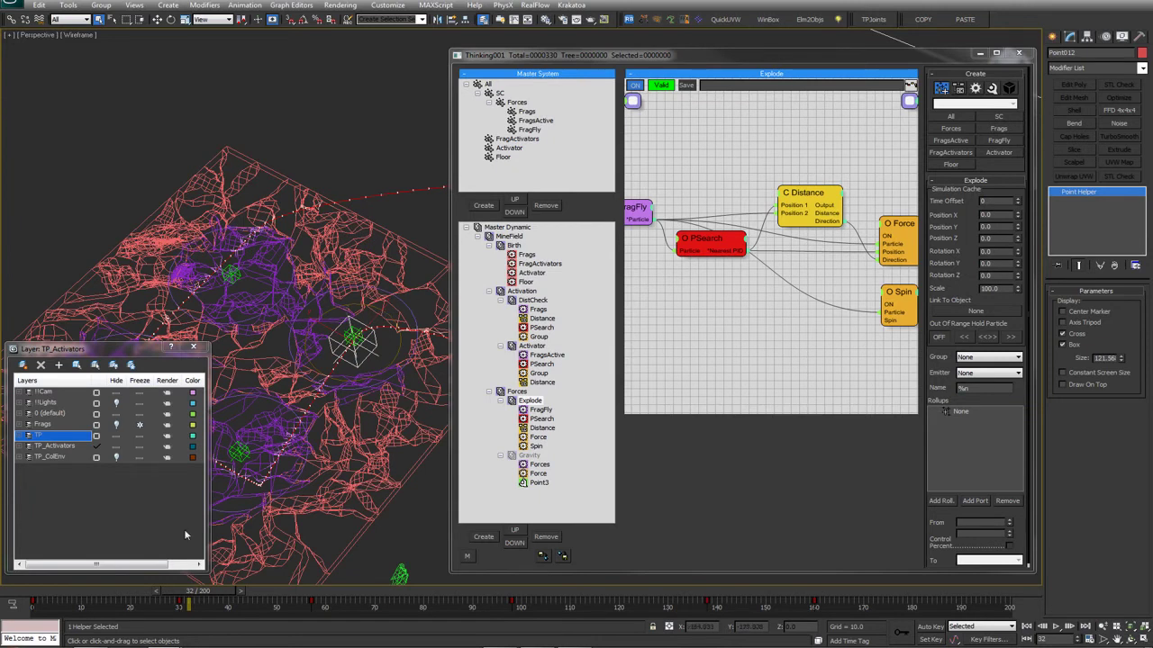
{"action": "left_click_drag", "start_coordinate": [104, 594], "coordinate": [201, 584]}
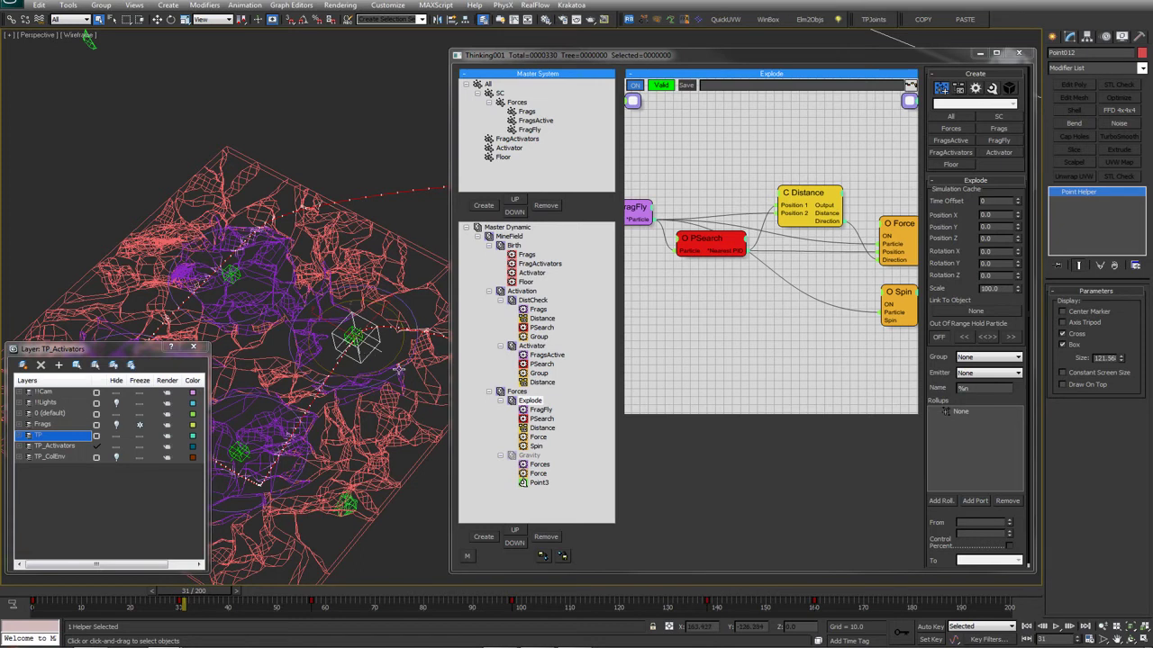
{"action": "middle_click_drag", "start_coordinate": [376, 372], "coordinate": [313, 286], "text": "alt"}
{"action": "left_click_drag", "start_coordinate": [901, 222], "coordinate": [896, 225]}
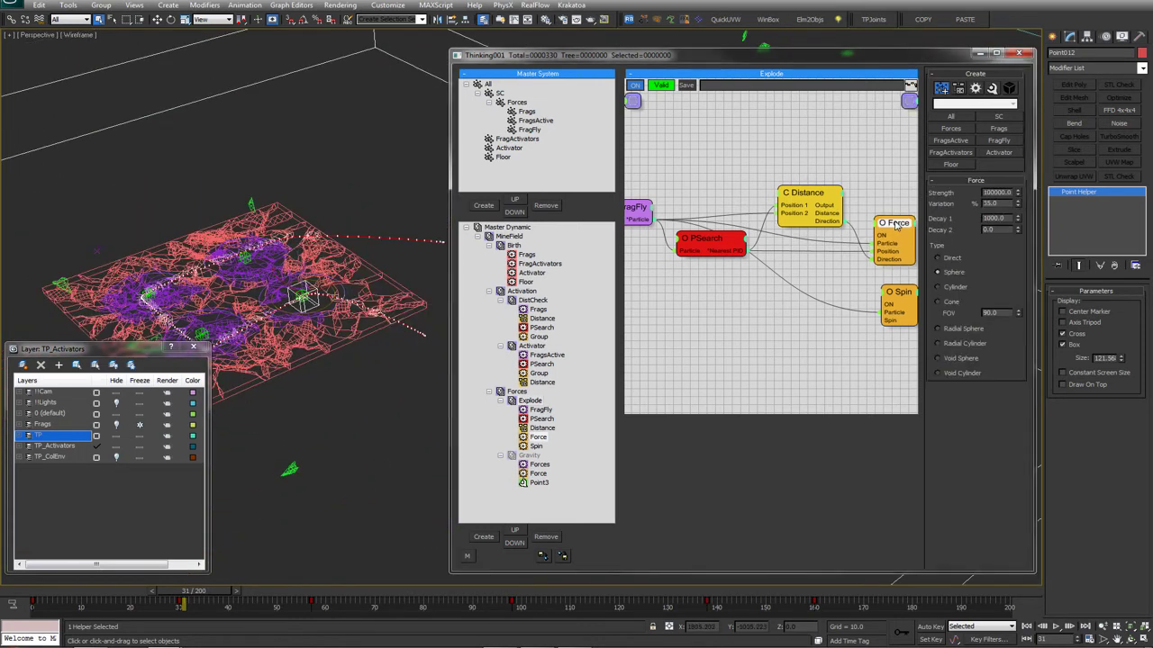
{"action": "left_click_drag", "start_coordinate": [209, 587], "coordinate": [113, 574]}
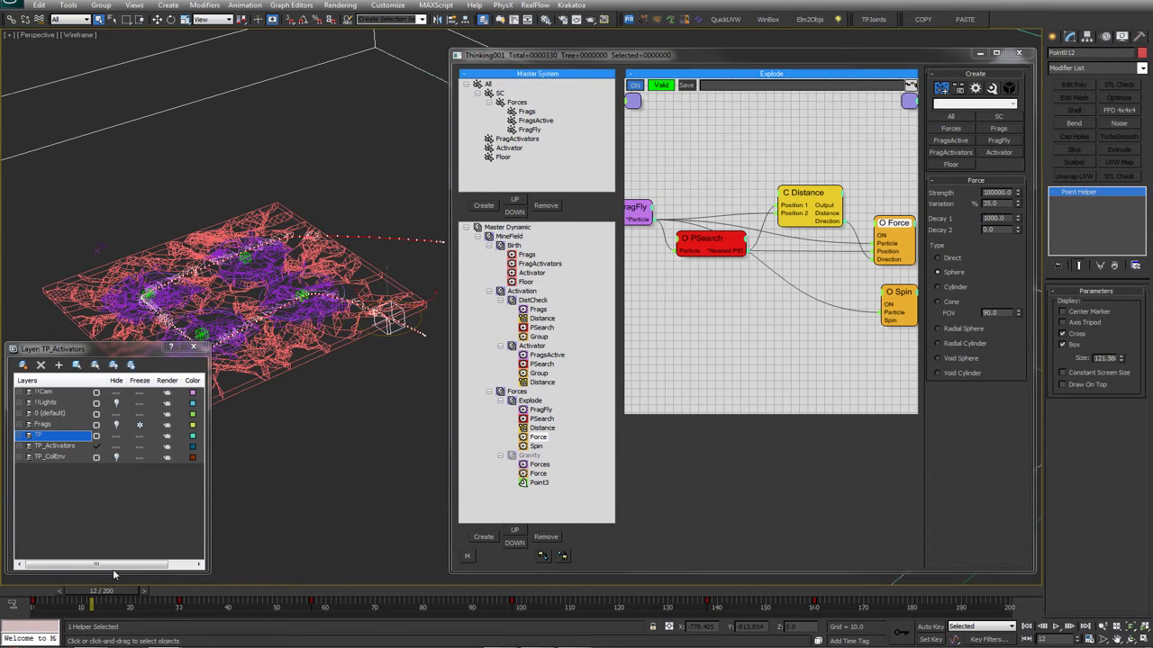
Reposition the Force and Spin operators and add a Particle Age condition above PSearch in the Explode set
{"action": "left_click_drag", "start_coordinate": [871, 192], "coordinate": [919, 318]}
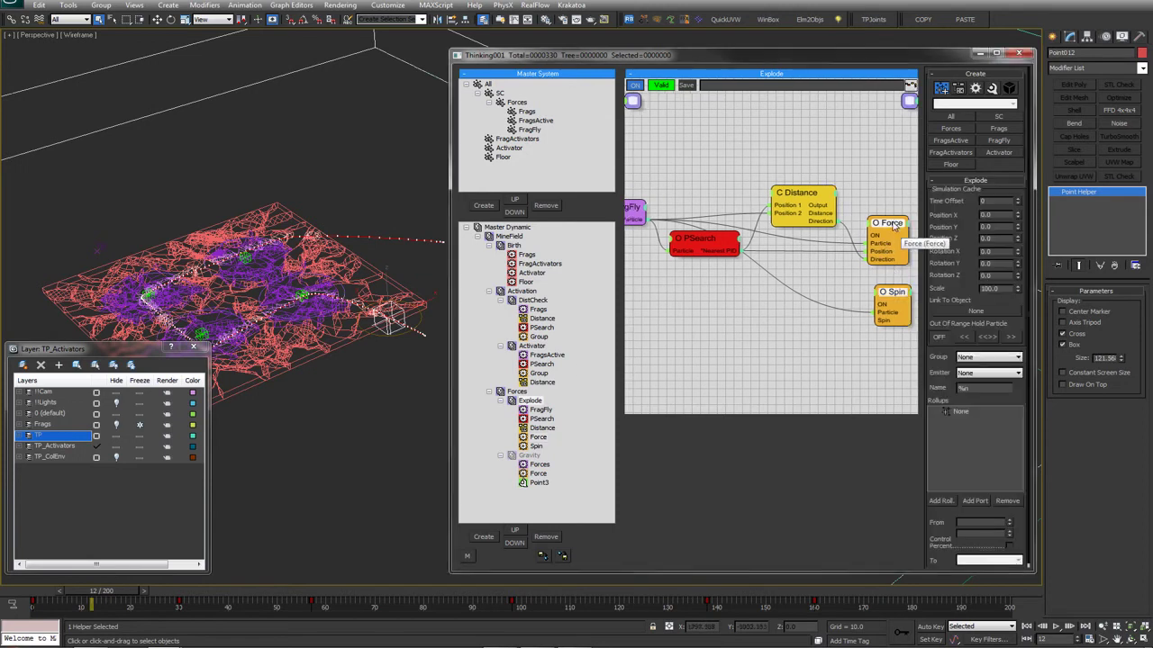
{"action": "left_click_drag", "start_coordinate": [892, 220], "coordinate": [884, 219]}
{"action": "left_click", "coordinate": [890, 292]}
{"action": "left_click", "coordinate": [890, 294]}
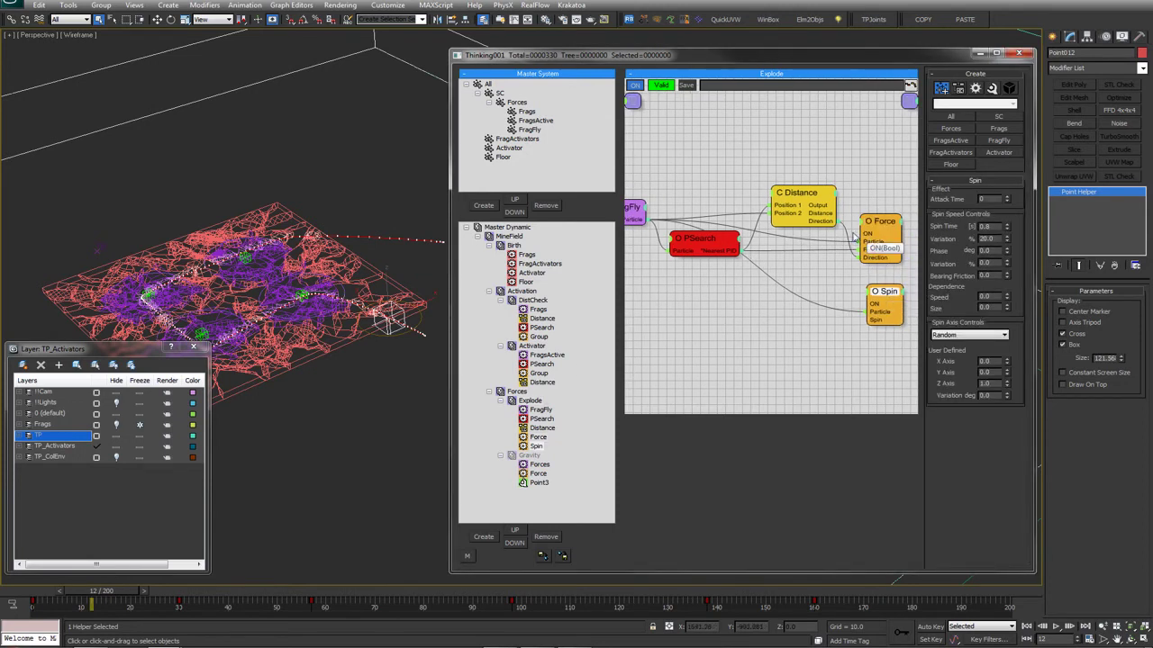
{"action": "middle_click_drag", "start_coordinate": [844, 286], "coordinate": [831, 284]}
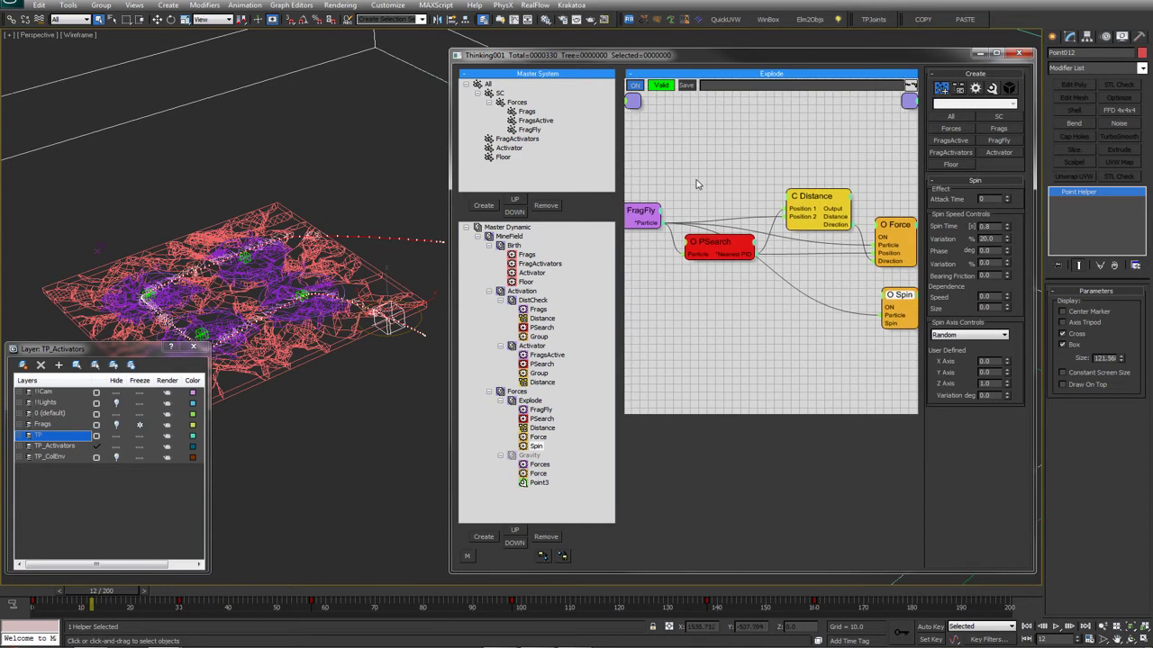
{"action": "right_click", "coordinate": [687, 175]}
{"action": "mouse_move", "coordinate": [687, 197]}
{"action": "mouse_move", "coordinate": [792, 192]}
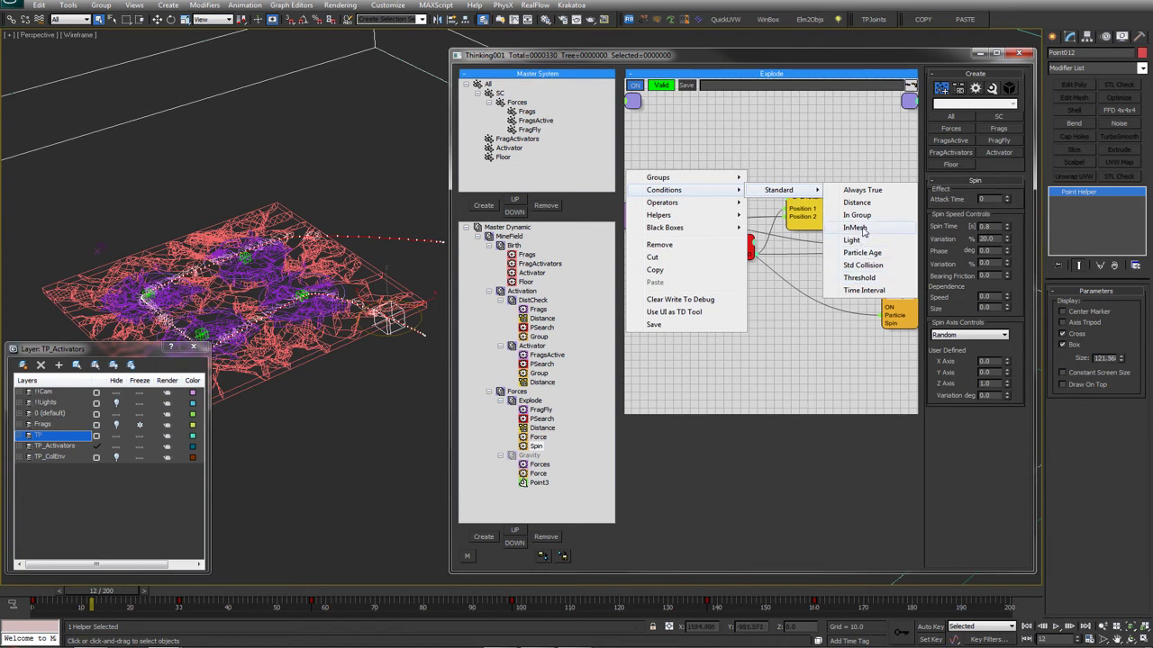
{"action": "left_click", "coordinate": [865, 253]}
{"action": "left_click_drag", "start_coordinate": [686, 165], "coordinate": [696, 166]}
Connect FragFly's Particle output to Particle Age, wire its Out to Force's ON input, and set the condition to Enters Group
{"action": "left_click_drag", "start_coordinate": [660, 224], "coordinate": [718, 187]}
{"action": "left_click_drag", "start_coordinate": [783, 230], "coordinate": [778, 229]}
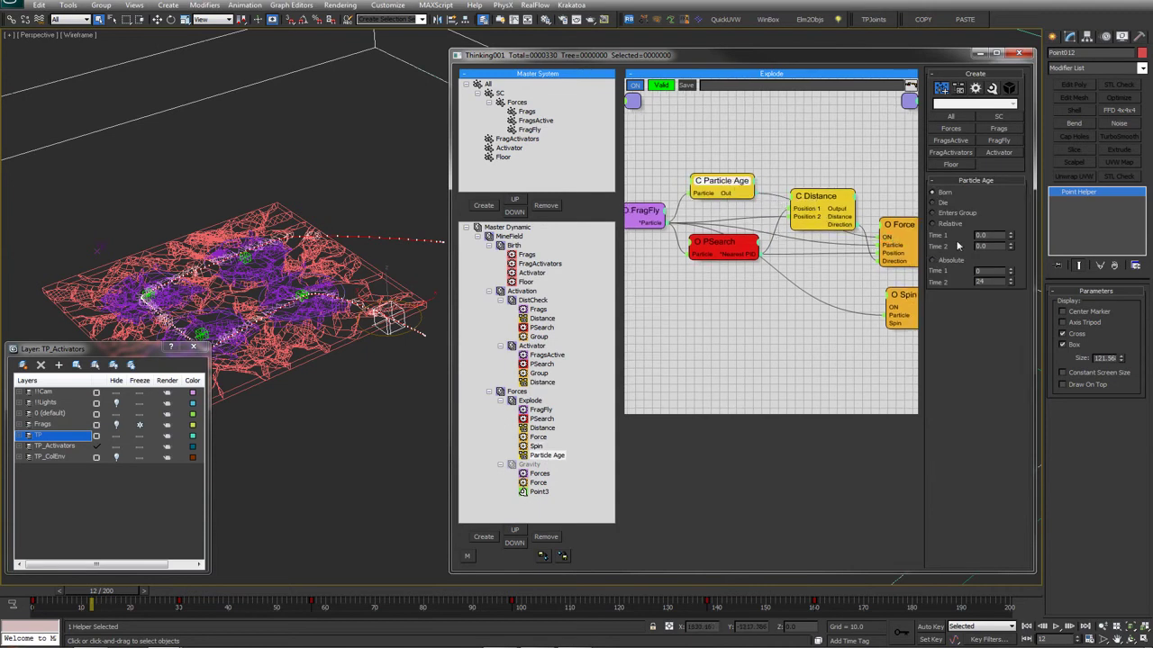
{"action": "left_click", "coordinate": [724, 184]}
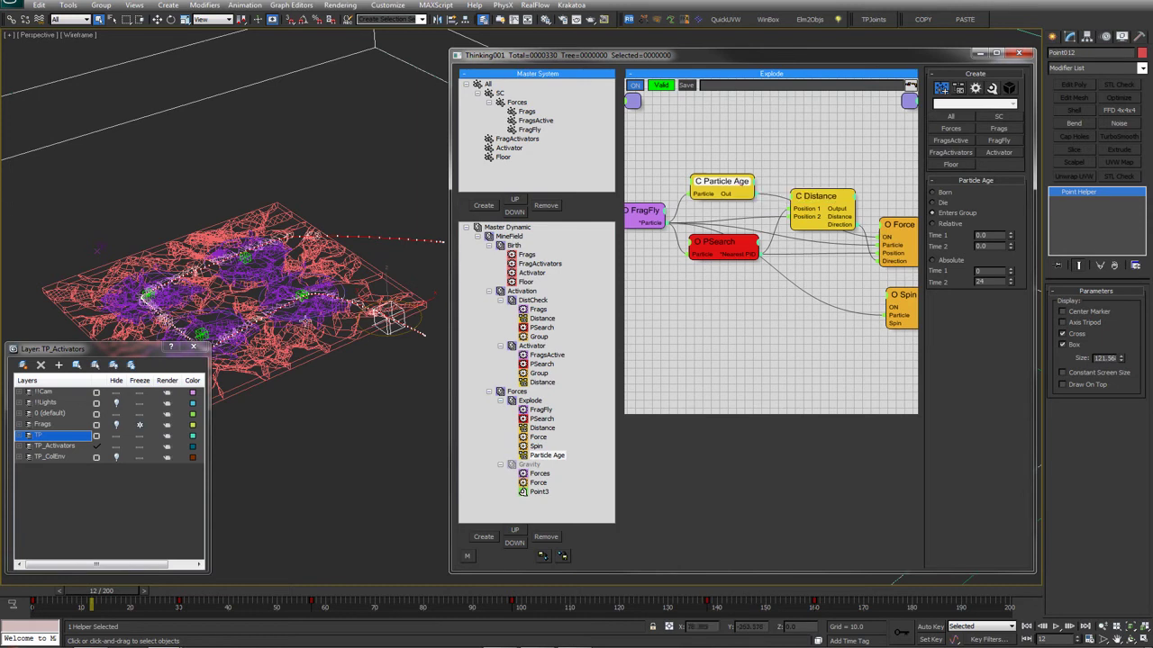
{"action": "middle_click_drag", "start_coordinate": [312, 320], "coordinate": [251, 191], "text": "alt"}
{"action": "scroll", "coordinate": [250, 191], "scroll_direction": "up", "scroll_amount": 3}
{"action": "middle_click_drag", "start_coordinate": [283, 307], "coordinate": [505, 212]}
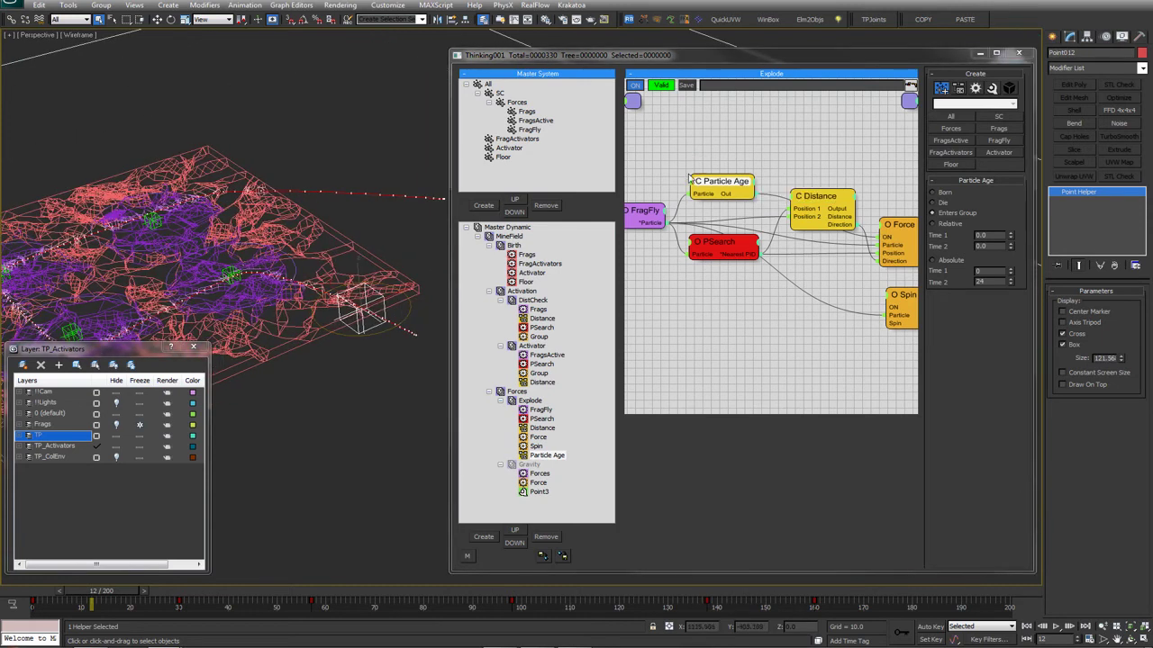
{"action": "left_click_drag", "start_coordinate": [719, 178], "coordinate": [722, 184]}
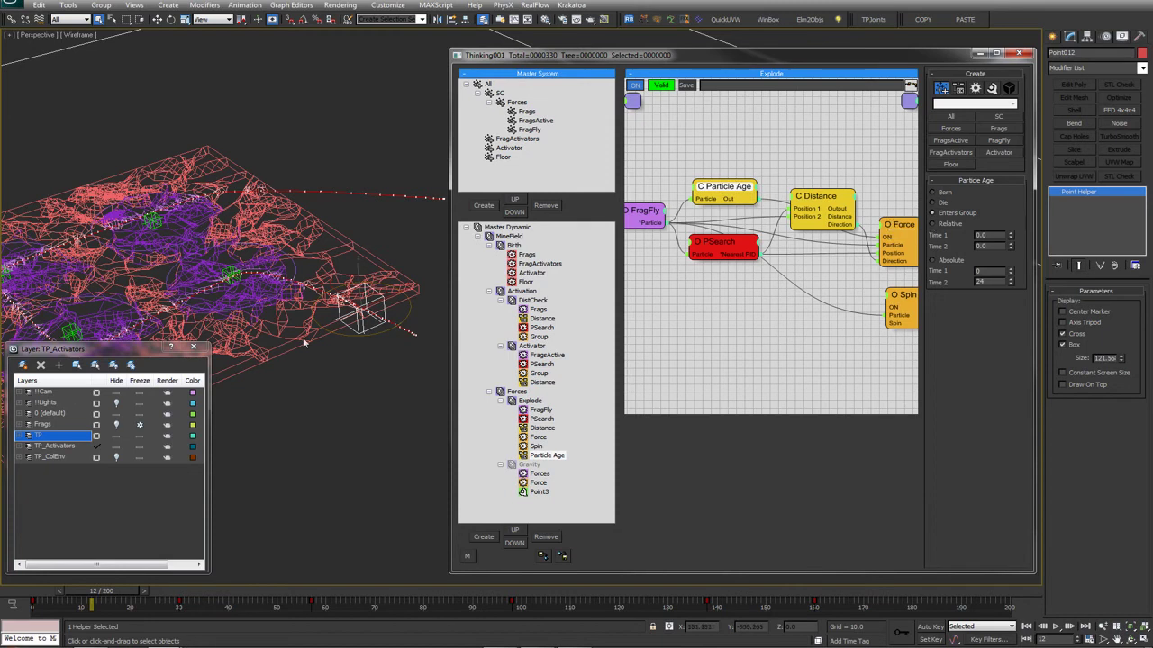
Scrub the simulation to examine the fragments' flight with the age-limited force, and return to frame 0
{"action": "left_click_drag", "start_coordinate": [30, 597], "coordinate": [206, 594]}
{"action": "scroll", "coordinate": [265, 390], "scroll_direction": "down", "scroll_amount": 4}
{"action": "middle_click_drag", "start_coordinate": [295, 402], "coordinate": [278, 273], "text": "alt"}
{"action": "left_click_drag", "start_coordinate": [69, 592], "coordinate": [34, 597]}
{"action": "middle_click_drag", "start_coordinate": [288, 352], "coordinate": [358, 352], "text": "alt"}
{"action": "scroll", "coordinate": [333, 374], "scroll_direction": "up", "scroll_amount": 3}
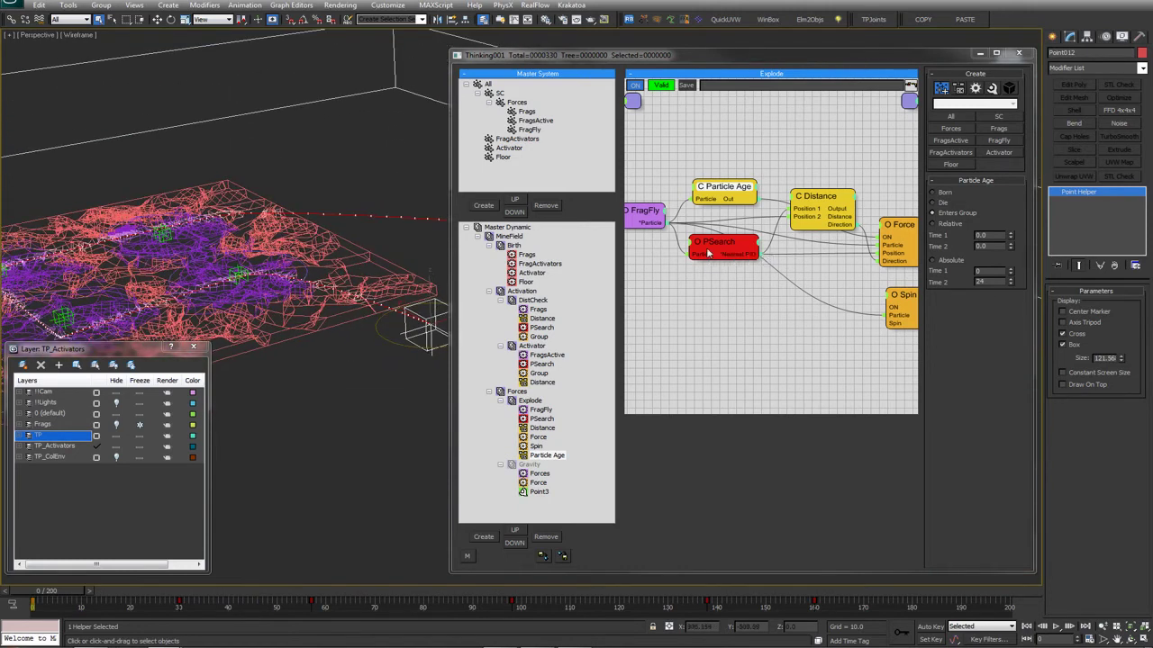
Add a Mass operator fed by FragFly's Particle output, and set Mass to 10 with Size As Mass enabled
{"action": "left_click", "coordinate": [737, 245]}
{"action": "right_click", "coordinate": [695, 272]}
{"action": "mouse_move", "coordinate": [695, 303]}
{"action": "mouse_move", "coordinate": [786, 303]}
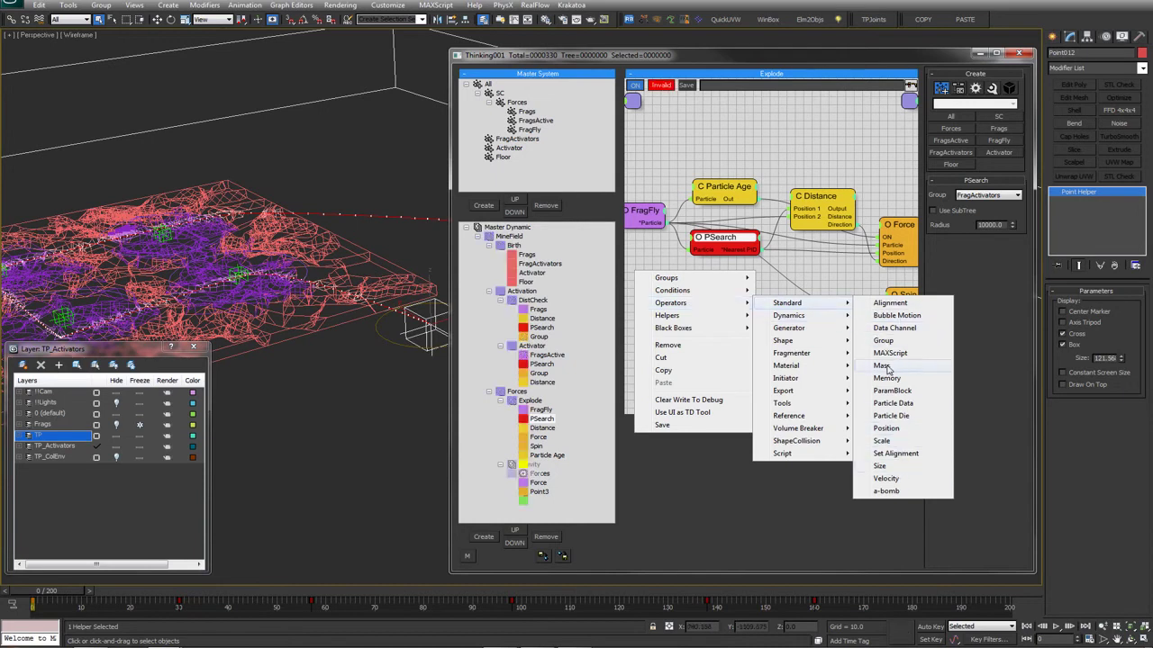
{"action": "left_click", "coordinate": [882, 365]}
{"action": "left_click_drag", "start_coordinate": [664, 223], "coordinate": [719, 304]}
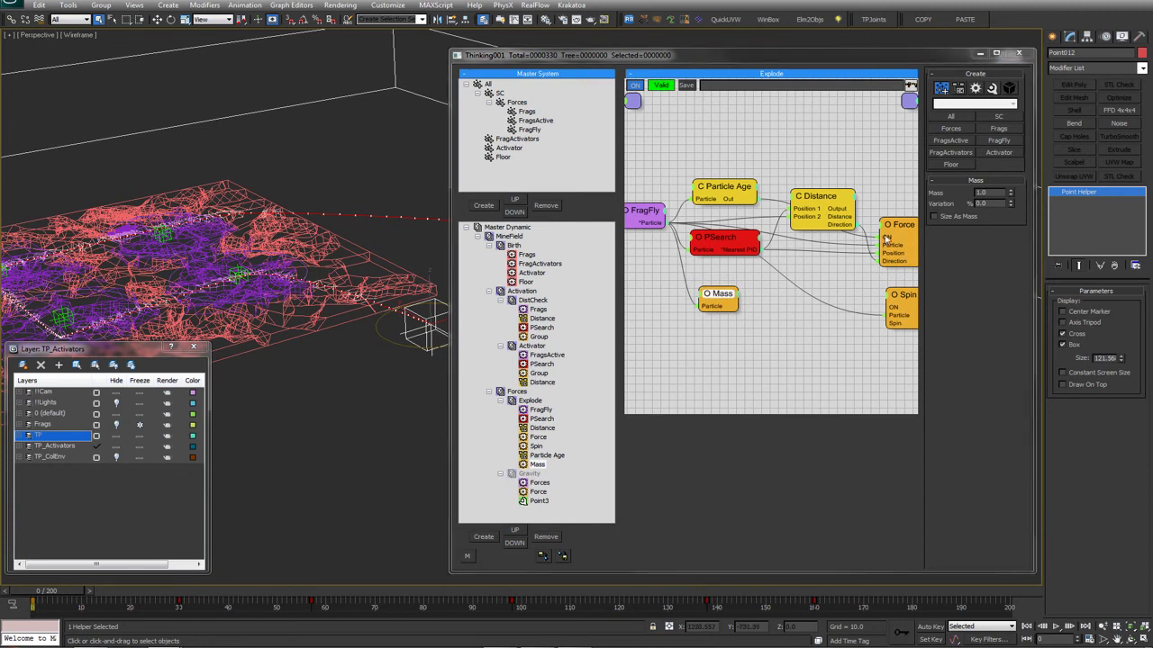
{"action": "left_click", "coordinate": [970, 217]}
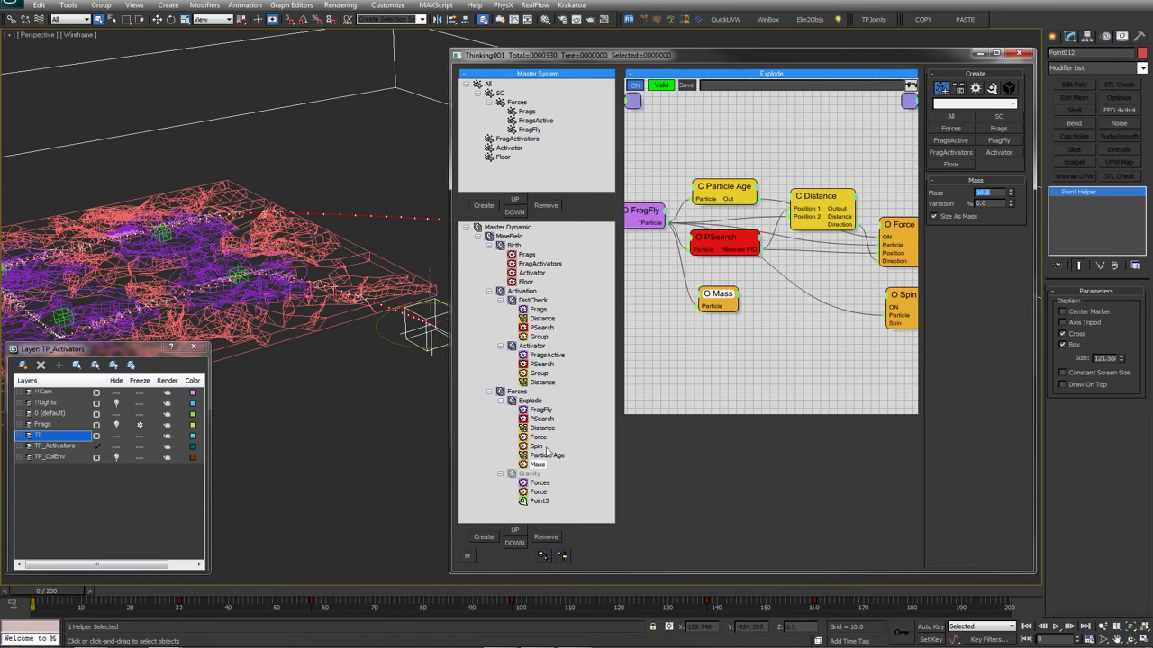
Collapse the Explode and Gravity sets and create a new dynamic set named SC under MineField
{"action": "left_click", "coordinate": [501, 401]}
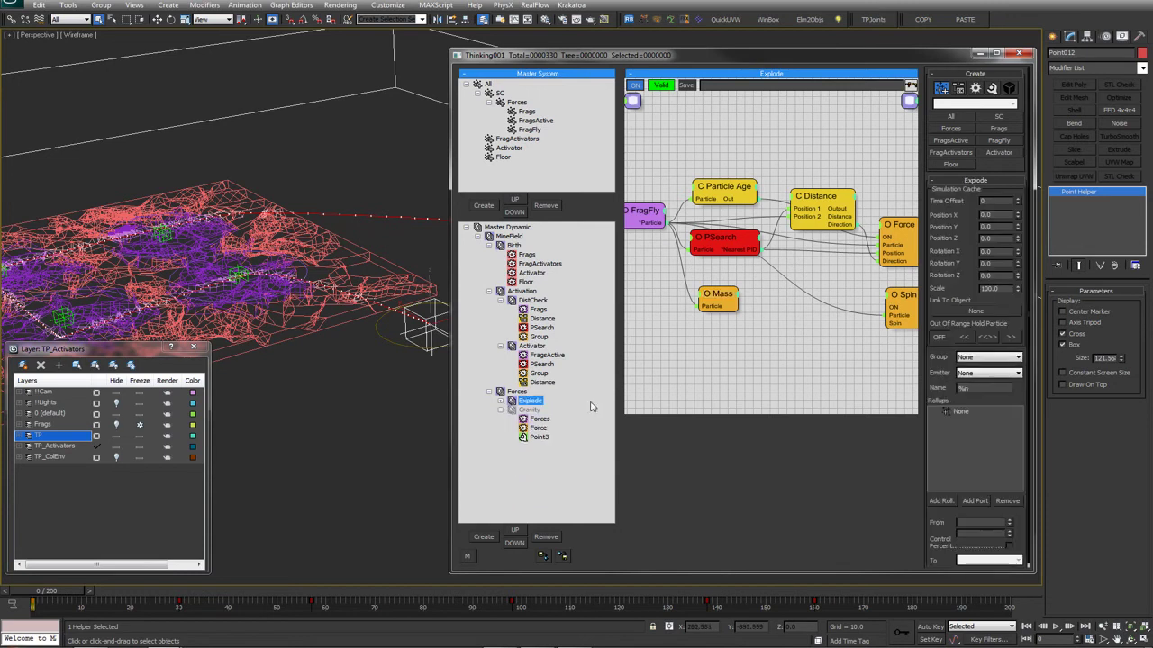
{"action": "left_click", "coordinate": [501, 409]}
{"action": "left_click", "coordinate": [509, 237]}
{"action": "left_click", "coordinate": [483, 537]}
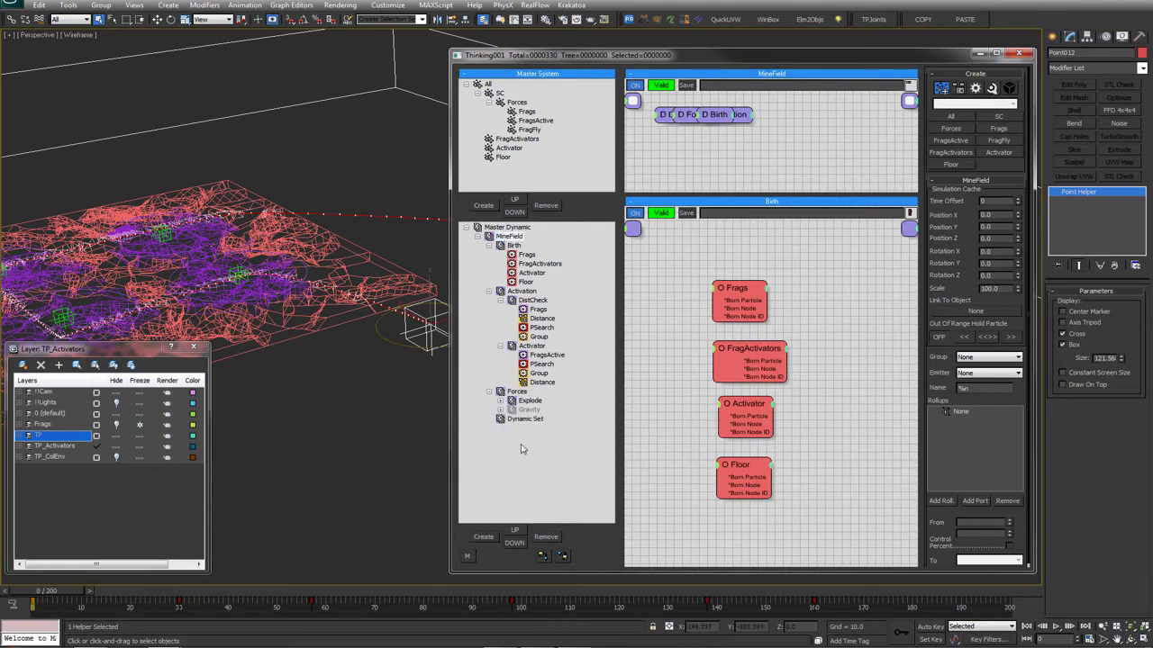
{"action": "left_click", "coordinate": [526, 420]}
{"action": "type", "text": "SC"}
{"action": "key", "text": "Return"}
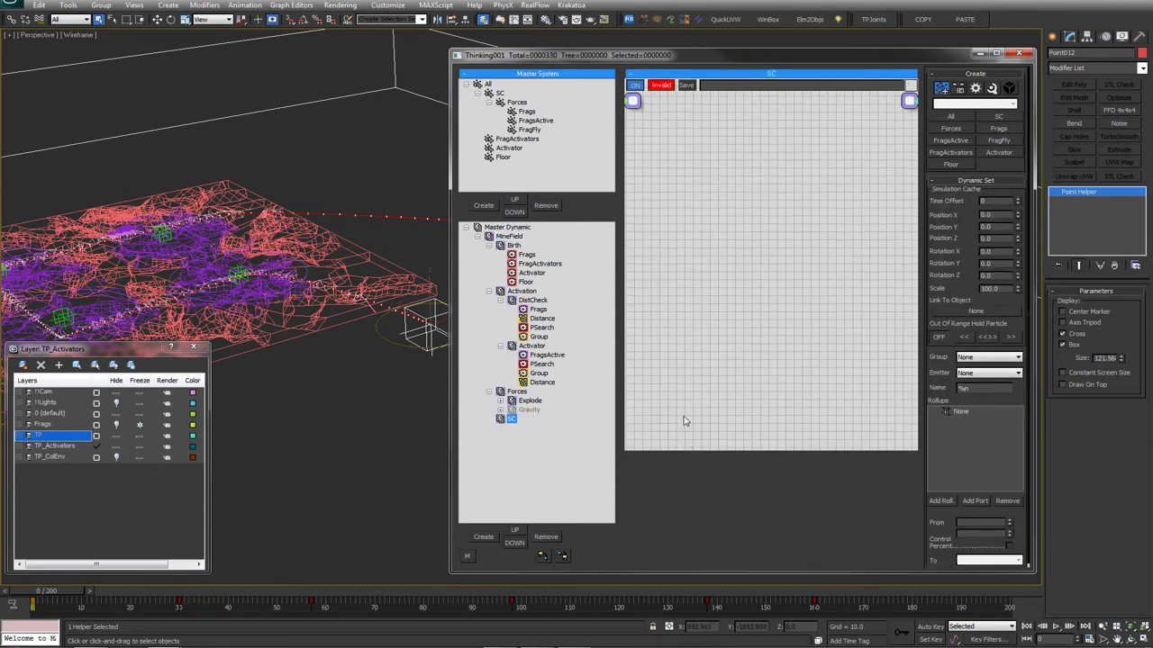
Add a ShapeCollision SC operator to the SC dynamic set and place it in the upper middle of the wiring area
{"action": "right_click", "coordinate": [617, 254]}
{"action": "mouse_move", "coordinate": [678, 261]}
{"action": "mouse_move", "coordinate": [685, 285]}
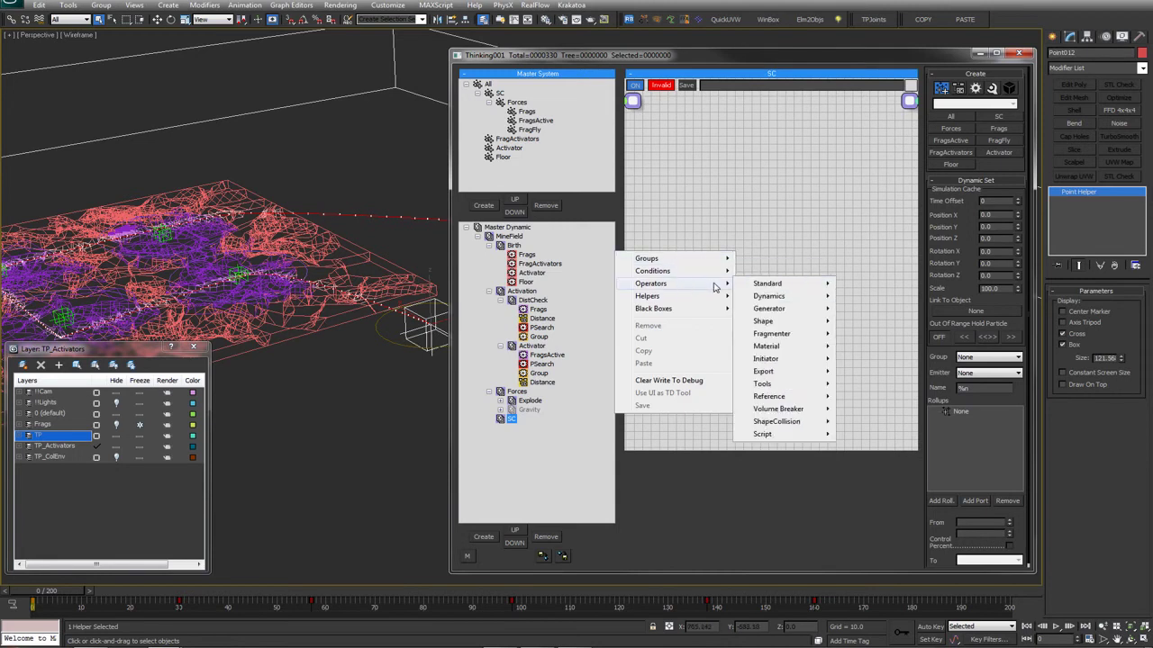
{"action": "mouse_move", "coordinate": [778, 410]}
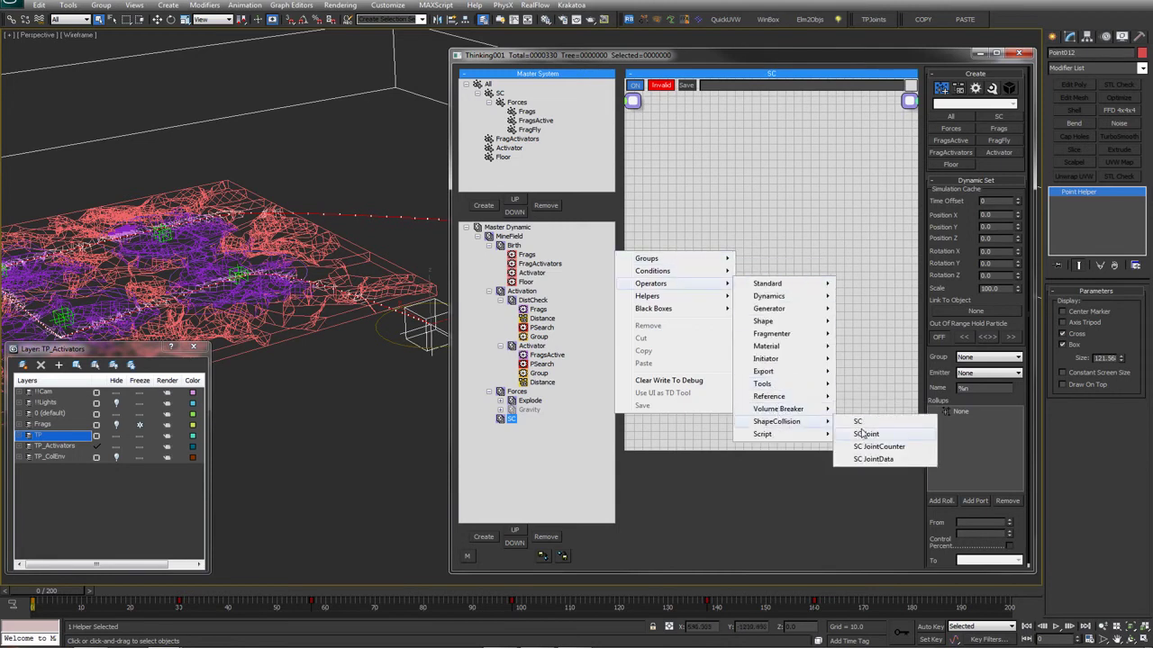
{"action": "left_click", "coordinate": [863, 423]}
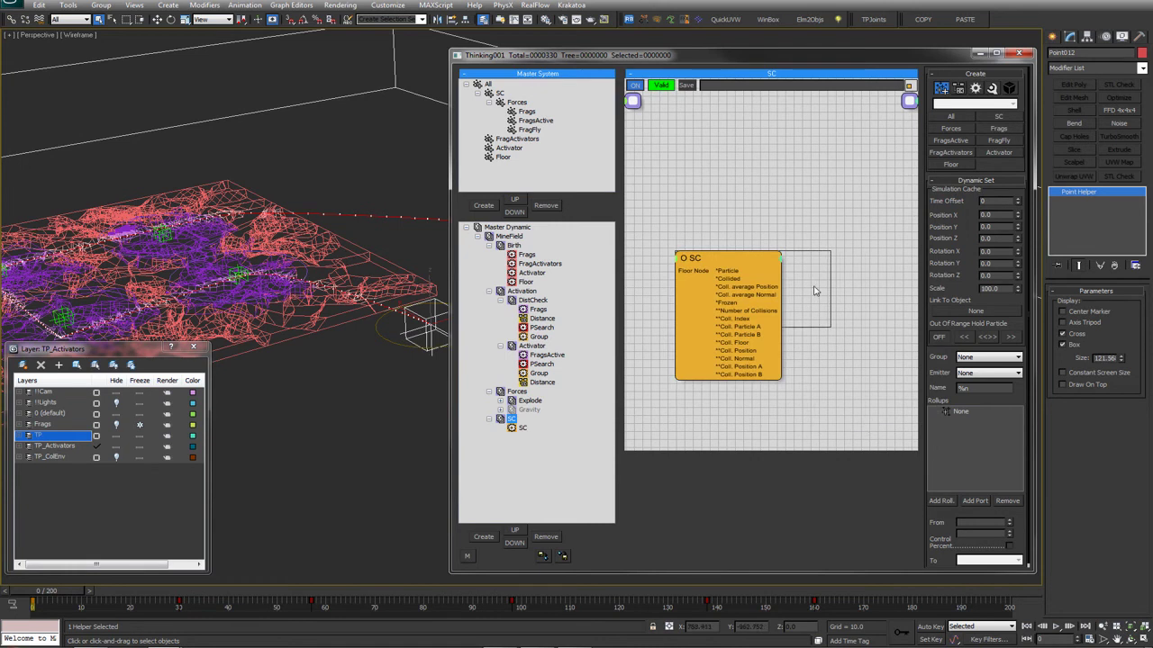
{"action": "left_click_drag", "start_coordinate": [685, 258], "coordinate": [700, 162]}
Set the SC operator's particle Group to SC and its Deflector to Floor
{"action": "left_click", "coordinate": [1017, 201]}
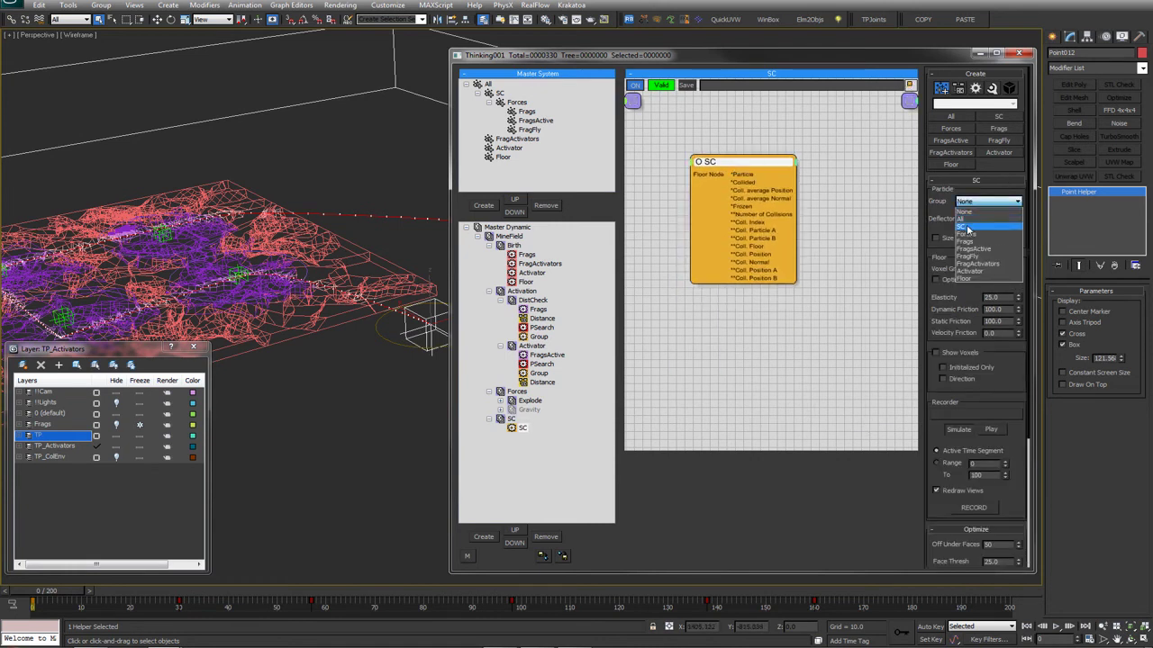
{"action": "left_click", "coordinate": [966, 226]}
{"action": "left_click", "coordinate": [970, 220]}
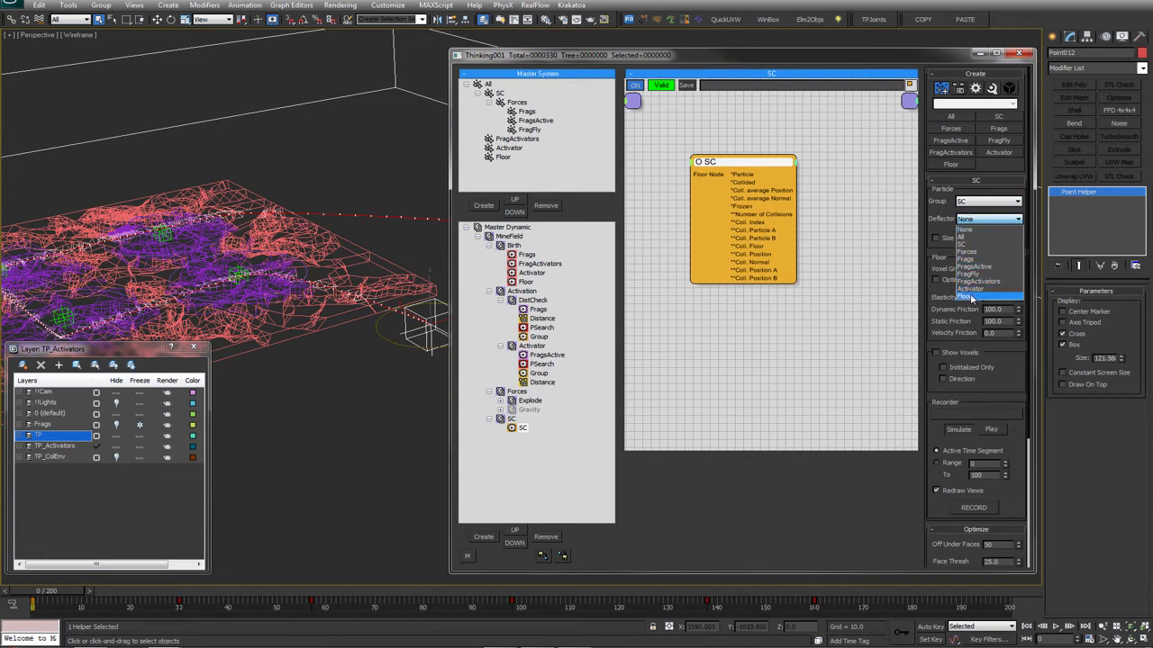
{"action": "left_click", "coordinate": [973, 296]}
Scrub the simulation from frame 0 to frame 56 to examine how the fragments collide with shape collision active
{"action": "left_click", "coordinate": [35, 594]}
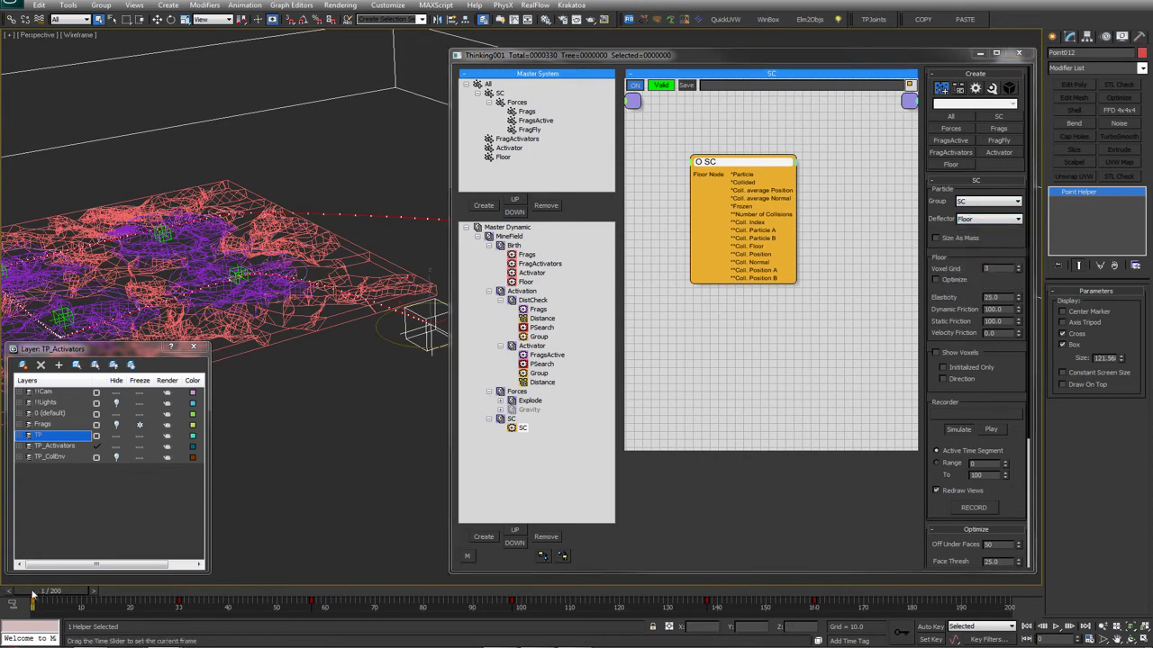
{"action": "middle_click_drag", "start_coordinate": [236, 284], "coordinate": [348, 297]}
{"action": "scroll", "coordinate": [319, 288], "scroll_direction": "up", "scroll_amount": 3}
{"action": "scroll", "coordinate": [348, 297], "scroll_direction": "down", "scroll_amount": 5}
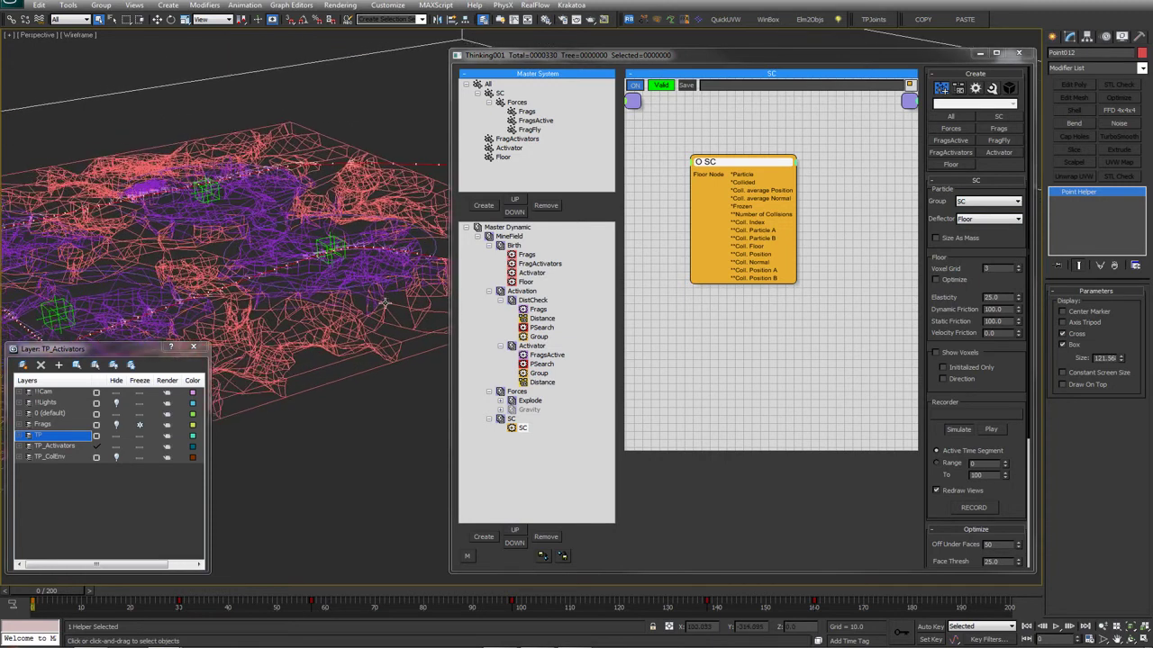
{"action": "scroll", "coordinate": [307, 291], "scroll_direction": "down", "scroll_amount": 6}
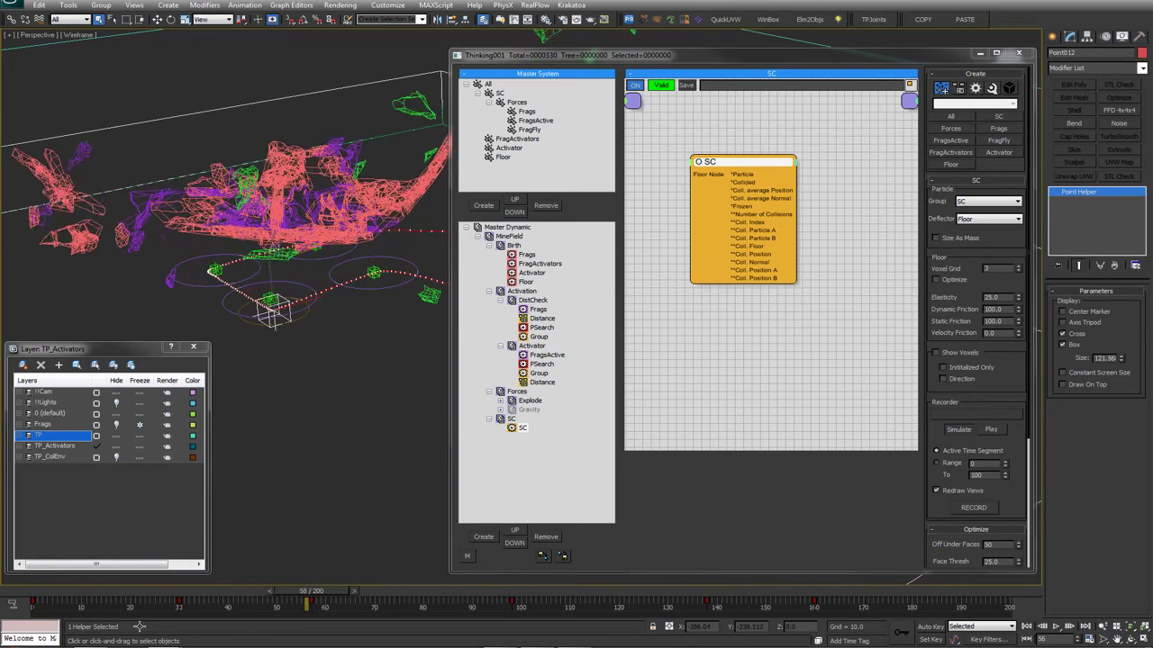
Turn the Gravity dynamic set back on and play the simulation in shaded view, then return to frame 0
{"action": "left_click", "coordinate": [30, 594]}
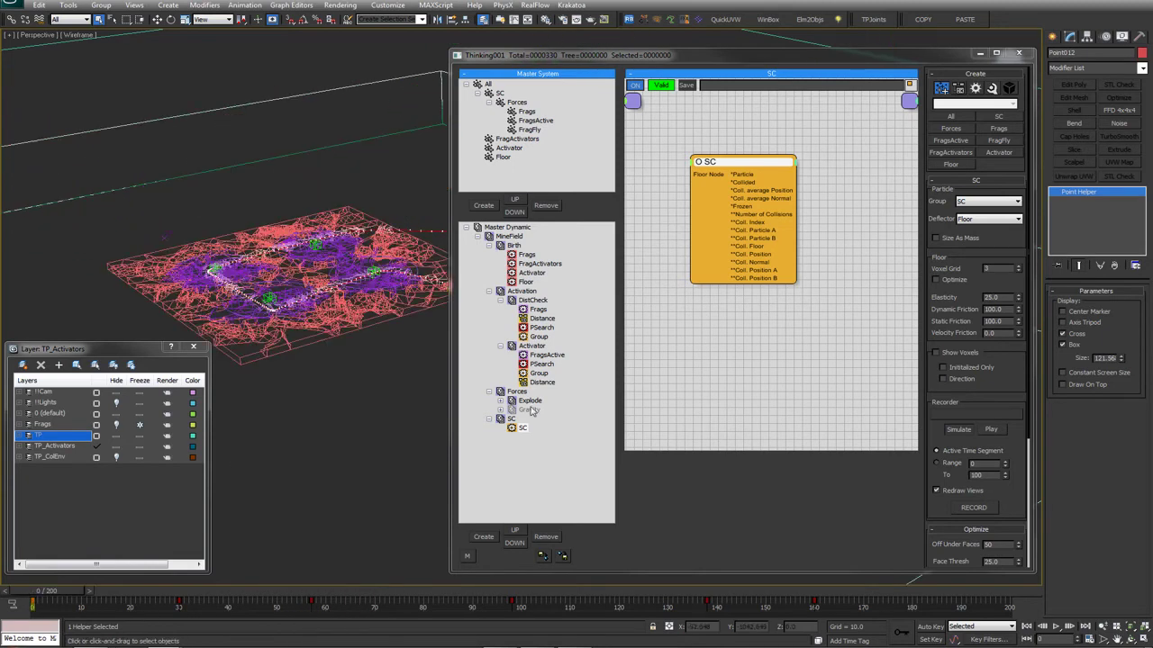
{"action": "left_click", "coordinate": [521, 415]}
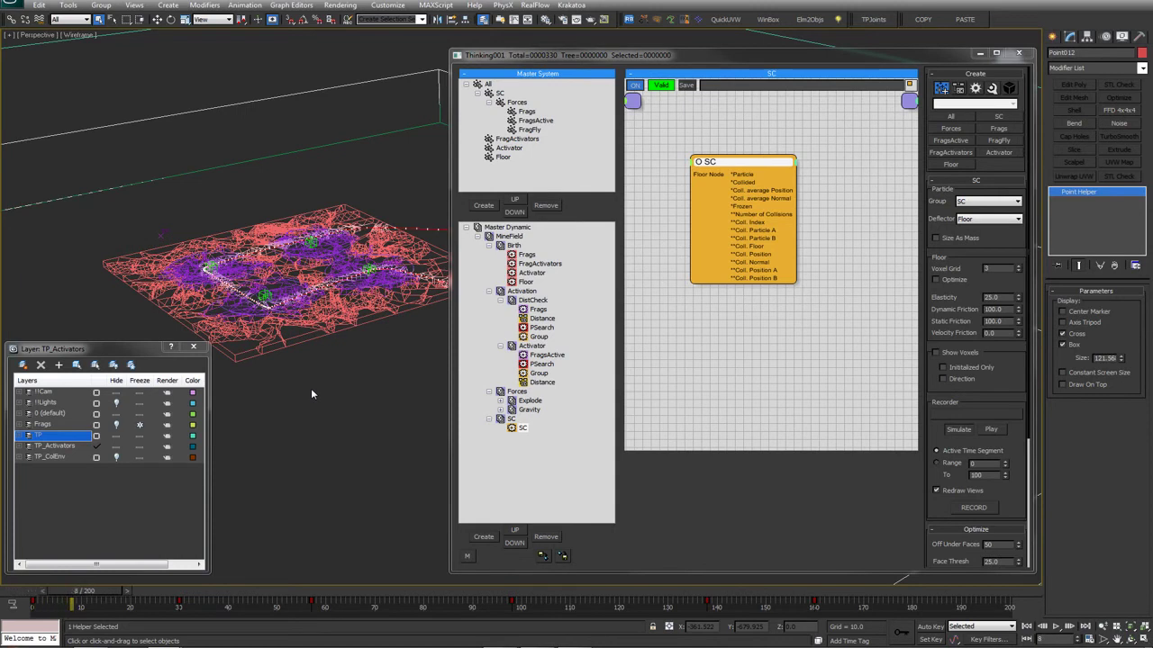
{"action": "key", "text": "F3"}
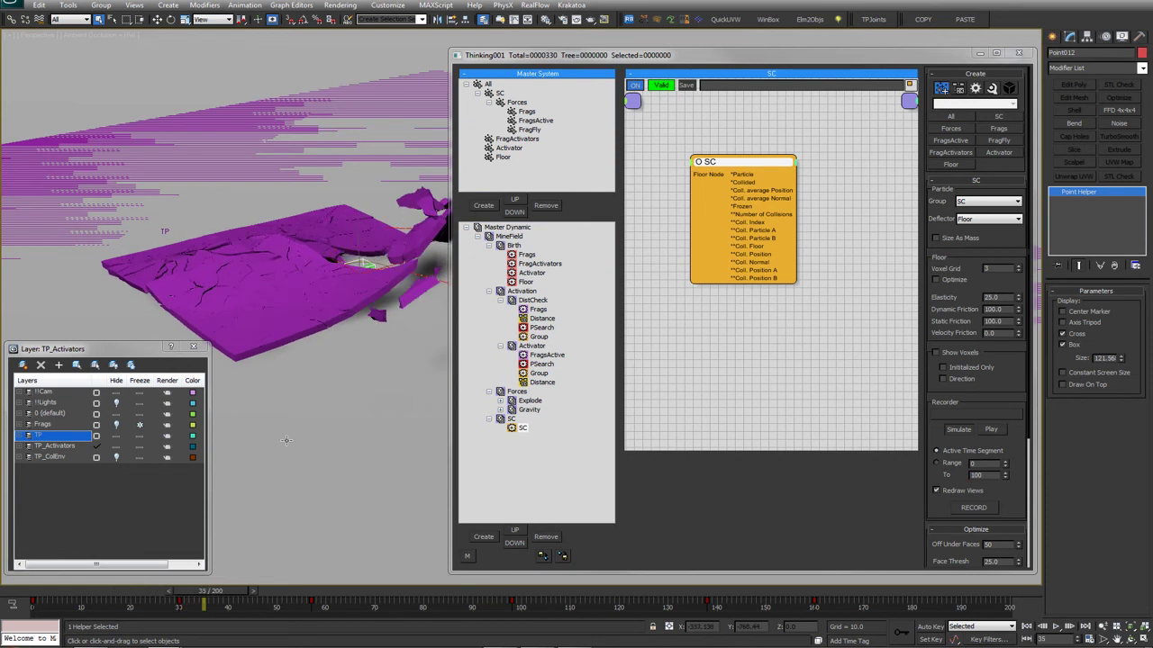
{"action": "left_click", "coordinate": [25, 593]}
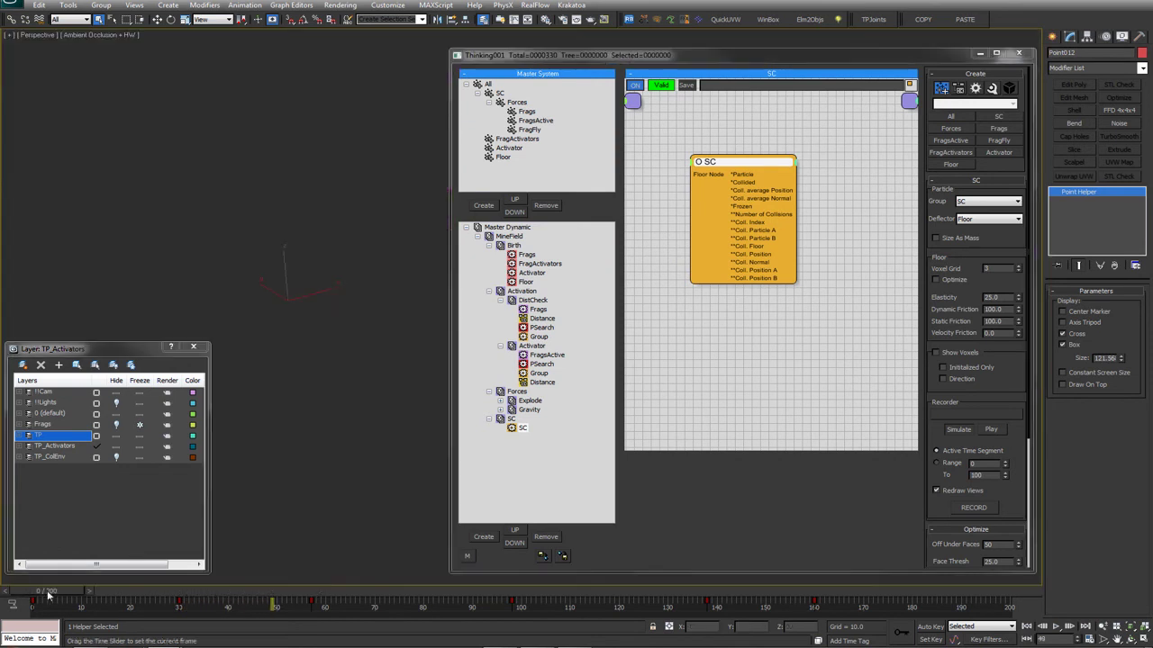
Set the Strength of the Force operator in the Explode set to 10000
{"action": "left_click", "coordinate": [501, 402]}
{"action": "left_click", "coordinate": [537, 446]}
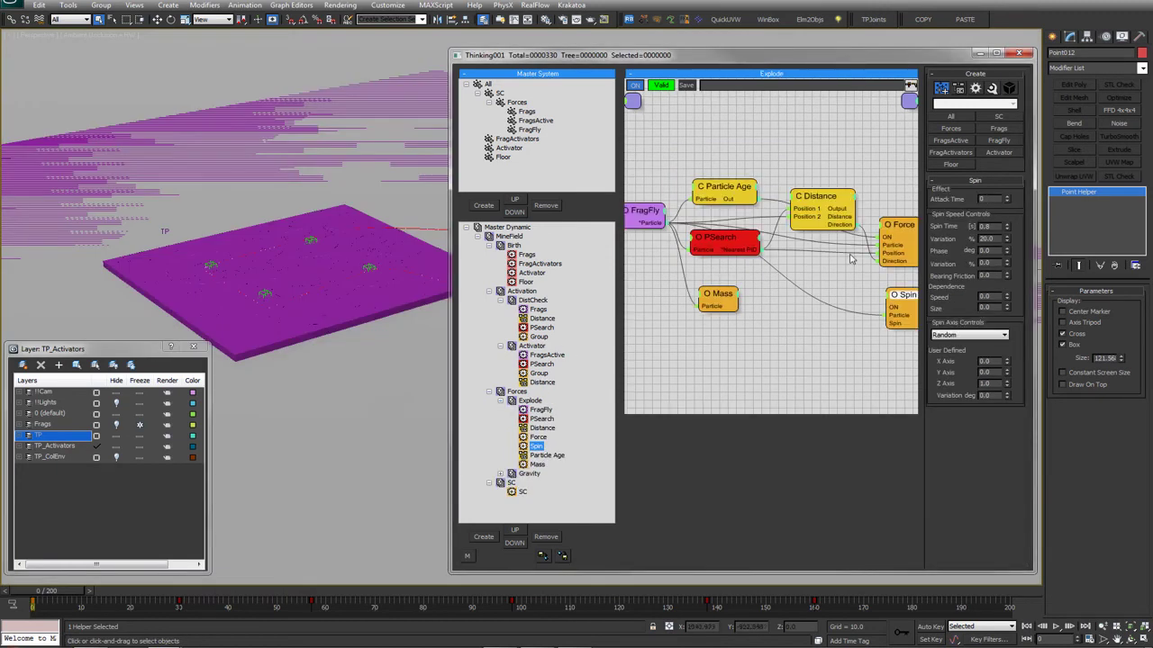
{"action": "left_click", "coordinate": [892, 259]}
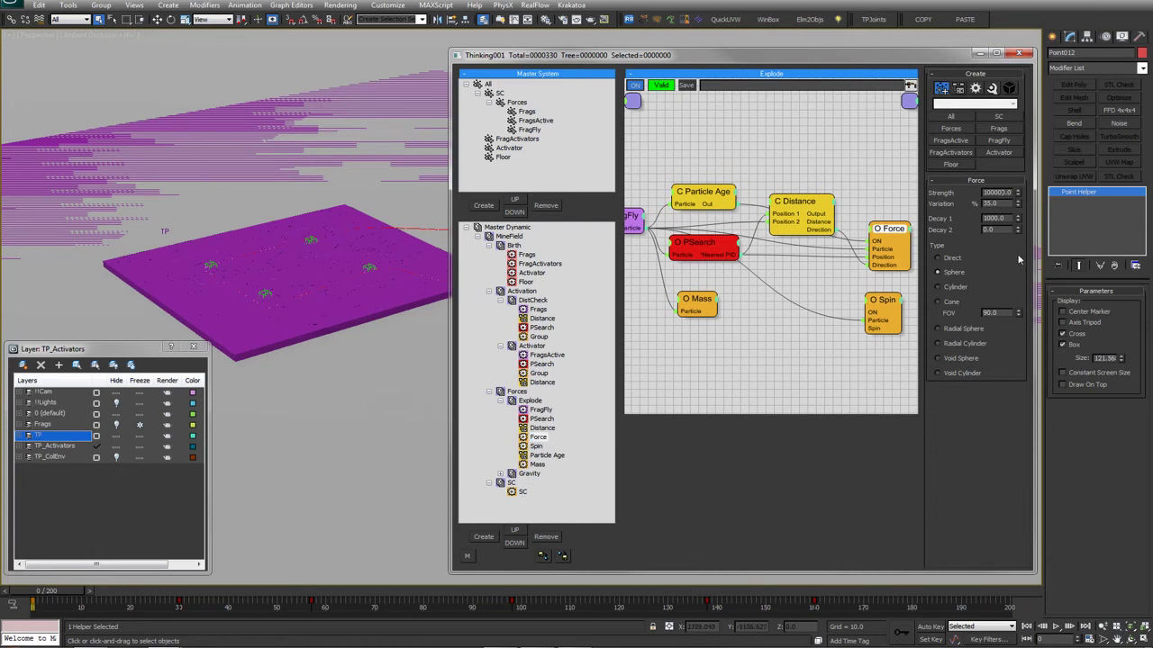
{"action": "type", "text": "10000"}
{"action": "key", "text": "Return"}
Step the simulation forward in wireframe view to frame 50 to examine how far the explosions throw the fragments
{"action": "left_click_drag", "start_coordinate": [72, 592], "coordinate": [130, 589]}
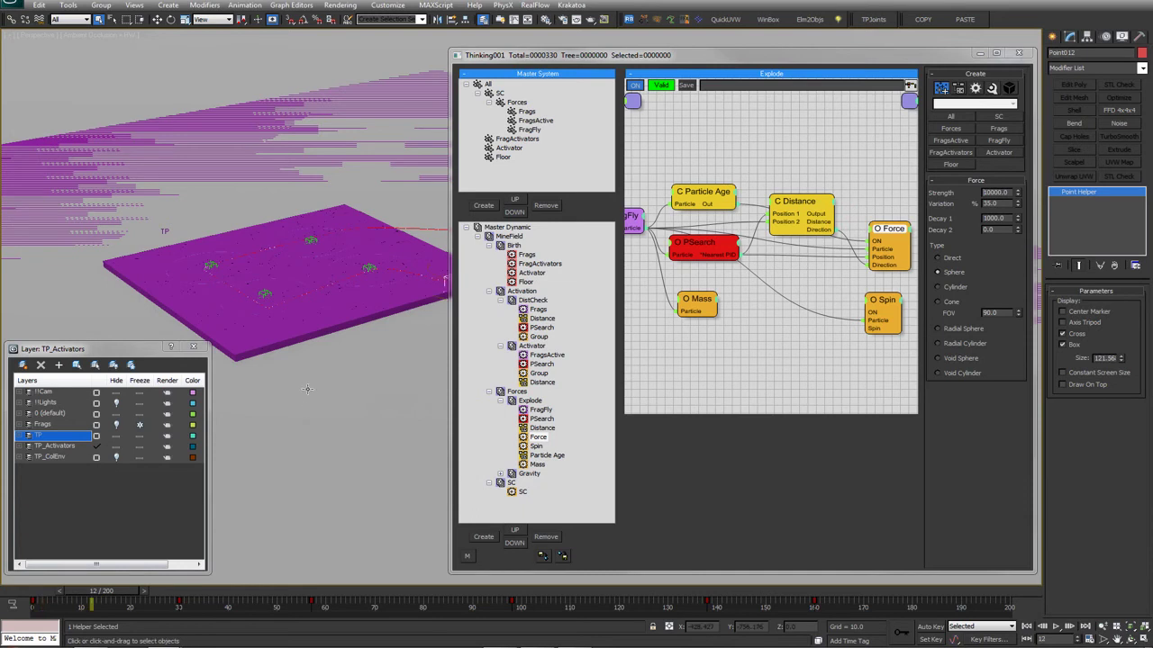
{"action": "key", "text": "F3"}
{"action": "middle_click_drag", "start_coordinate": [308, 392], "coordinate": [301, 394]}
{"action": "key", "text": "period"}
{"action": "key", "text": "period"}
{"action": "key", "text": "period"}
{"action": "key", "text": "period"}
{"action": "key", "text": "period"}
{"action": "key", "text": "period"}
{"action": "key", "text": "period"}
{"action": "key", "text": "period"}
{"action": "key", "text": "period"}
{"action": "key", "text": "period"}
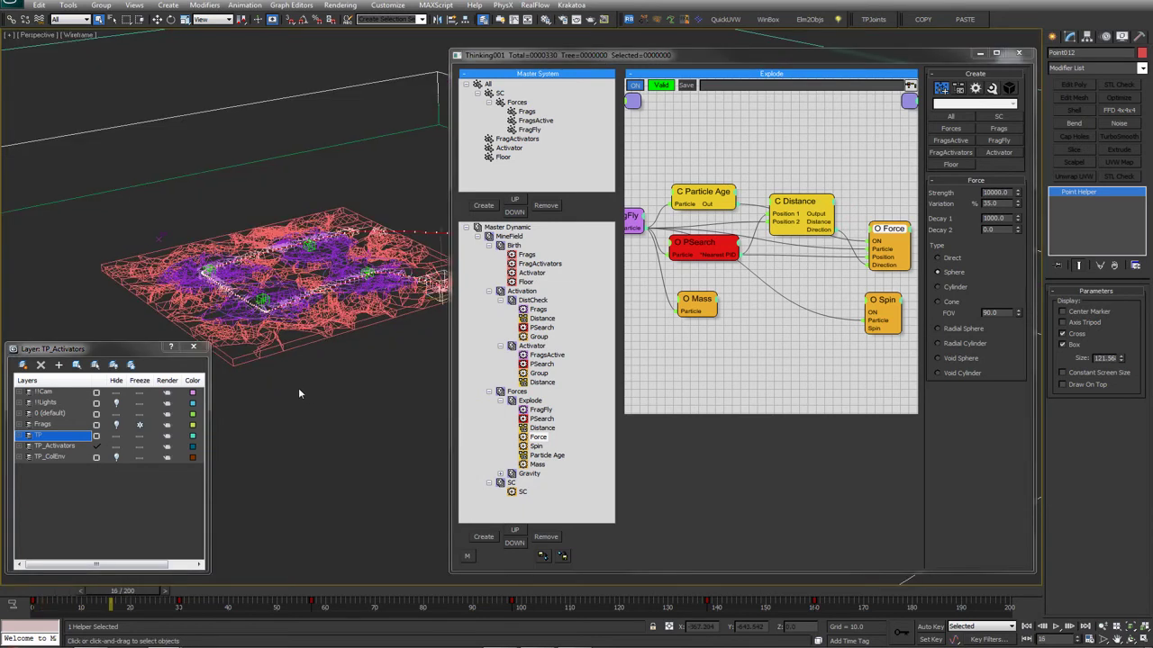
{"action": "key", "text": "period"}
{"action": "key", "text": "period"}
{"action": "key", "text": "period"}
{"action": "key", "text": "period"}
{"action": "key", "text": "period"}
{"action": "key", "text": "period"}
{"action": "key", "text": "period"}
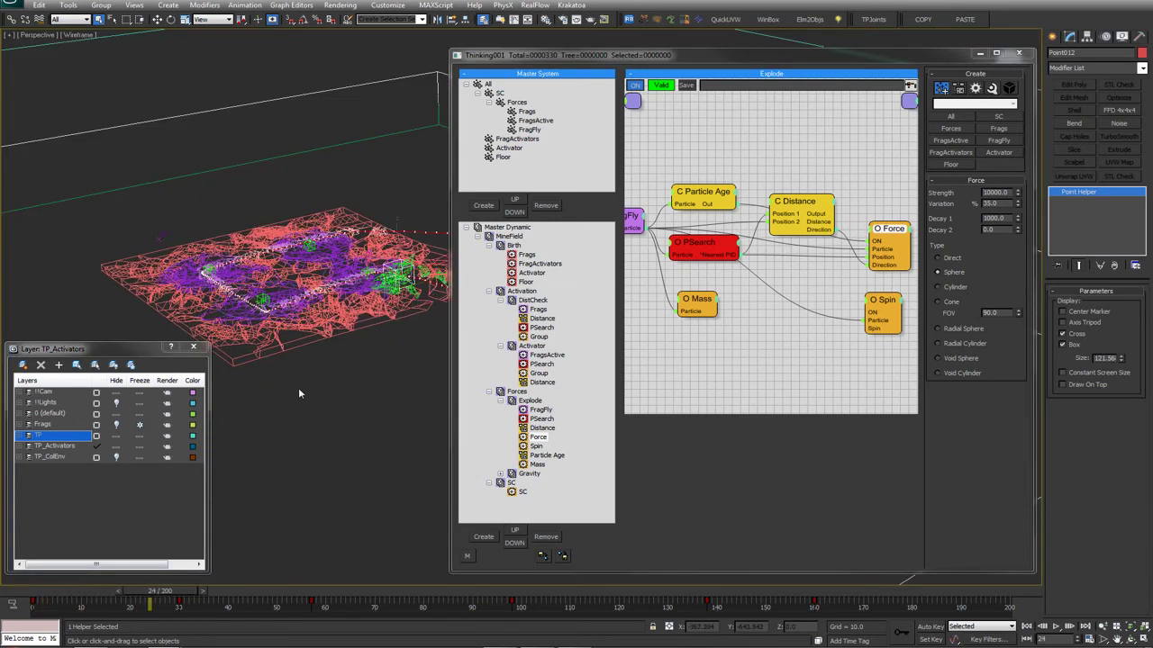
{"action": "key", "text": "period"}
{"action": "key", "text": "period"}
{"action": "key", "text": "period"}
{"action": "key", "text": "period"}
{"action": "key", "text": "period"}
{"action": "key", "text": "period"}
{"action": "key", "text": "period"}
{"action": "key", "text": "period"}
{"action": "key", "text": "period"}
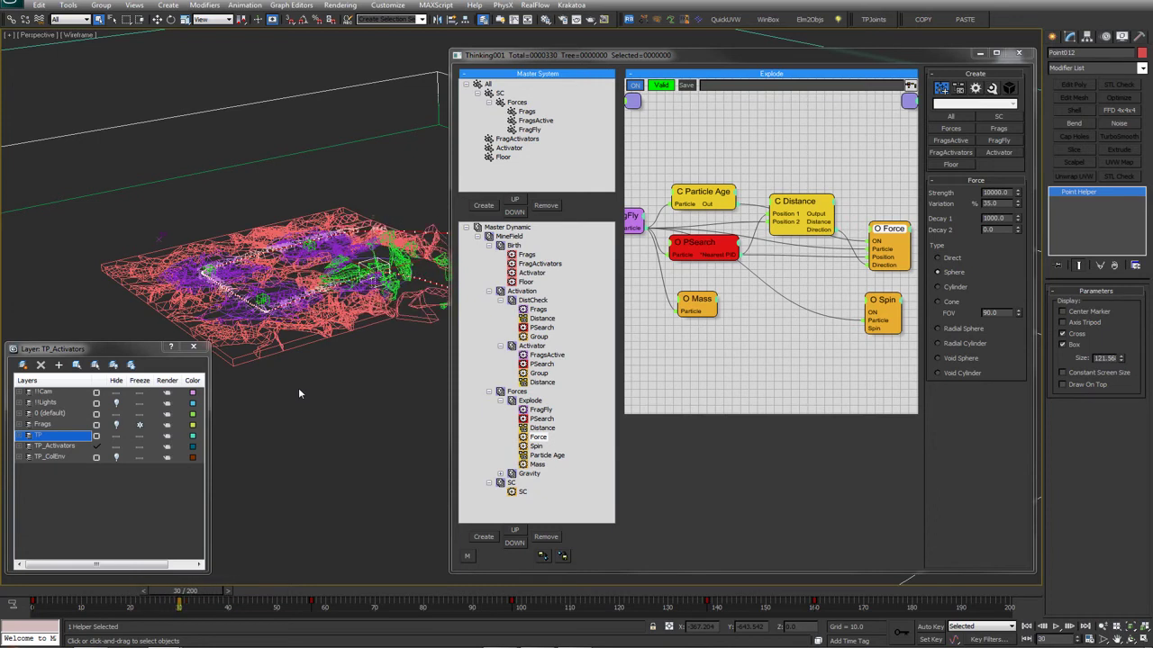
{"action": "key", "text": "period"}
{"action": "key", "text": "period"}
{"action": "key", "text": "period"}
{"action": "key", "text": "period"}
{"action": "key", "text": "period"}
{"action": "key", "text": "period"}
{"action": "key", "text": "period"}
{"action": "key", "text": "period"}
{"action": "key", "text": "period"}
{"action": "key", "text": "period"}
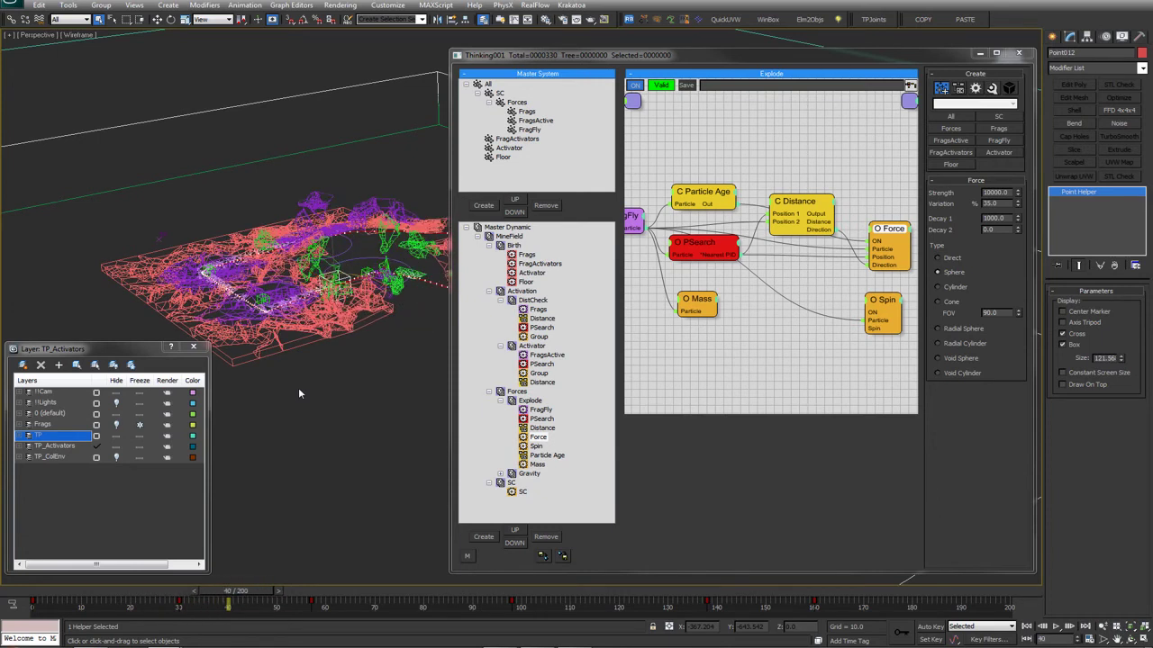
{"action": "key", "text": "period"}
{"action": "key", "text": "period"}
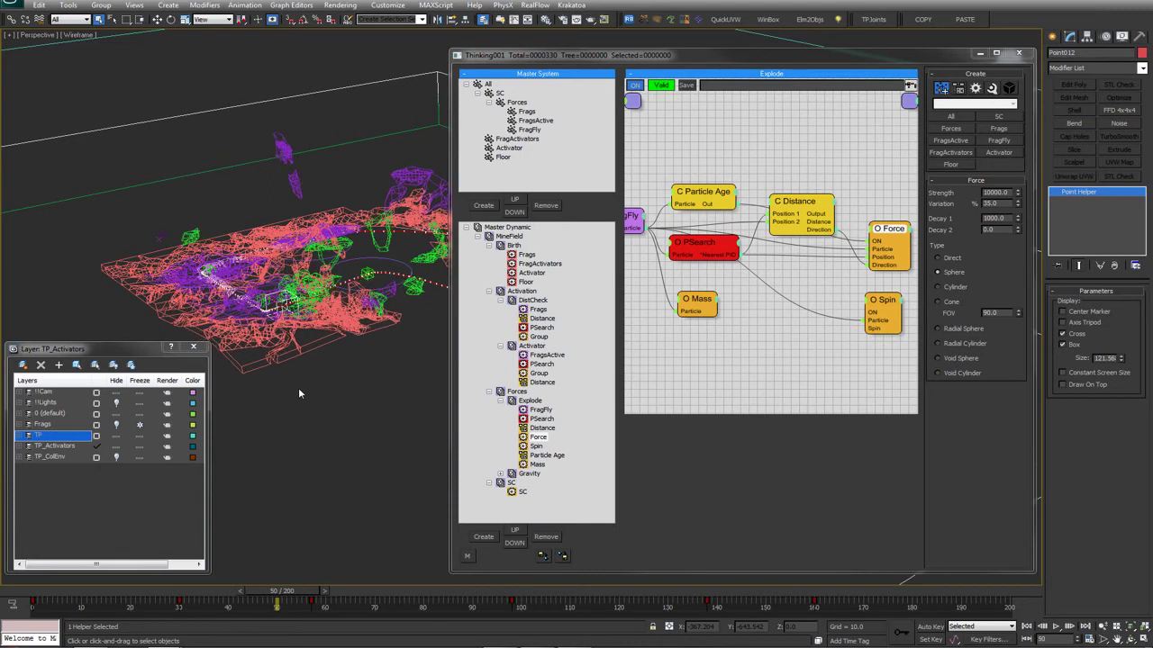
Connect the Particle Age output to the Spin operator's ON input and replay the simulation from frame 0 to frame 75
{"action": "key", "text": "Home"}
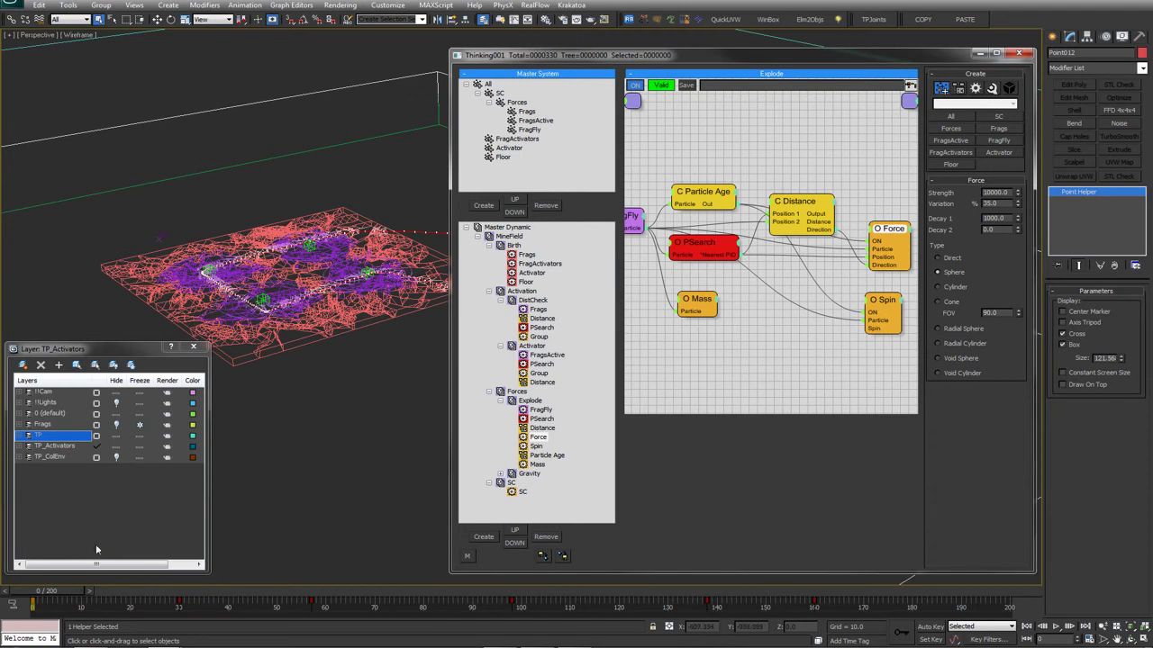
{"action": "middle_click_drag", "start_coordinate": [370, 327], "coordinate": [360, 334]}
{"action": "key", "text": "/"}
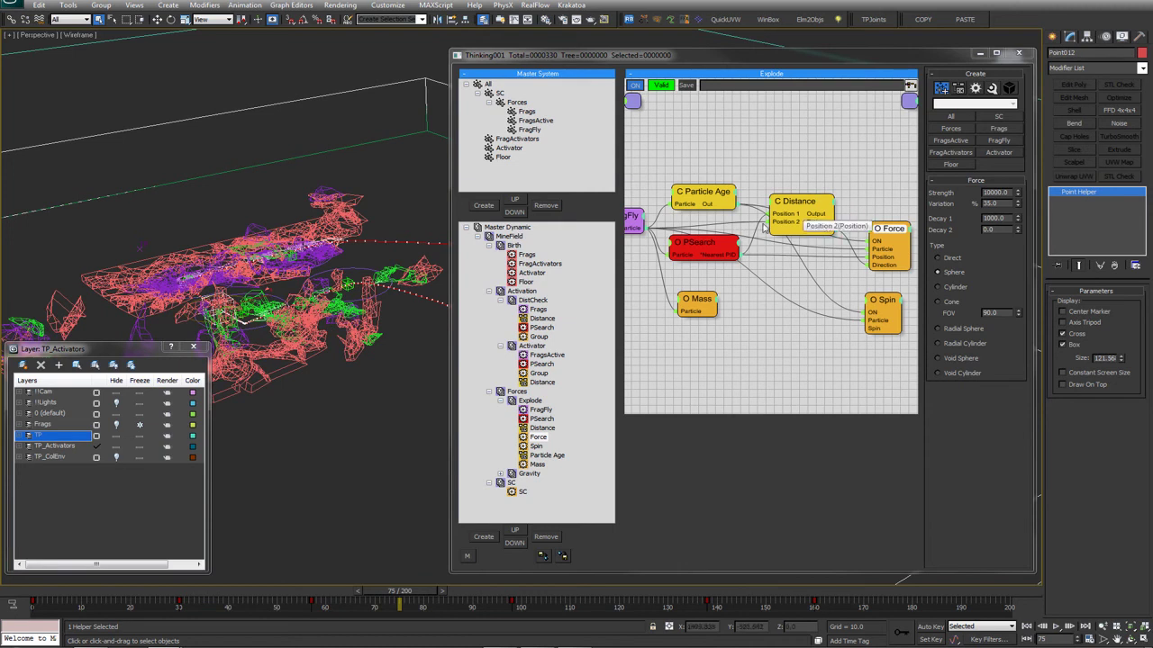
Add a standard Mass operator to the Birth dynamic set beside the Frags generator
{"action": "left_click", "coordinate": [526, 254]}
{"action": "right_click", "coordinate": [713, 152]}
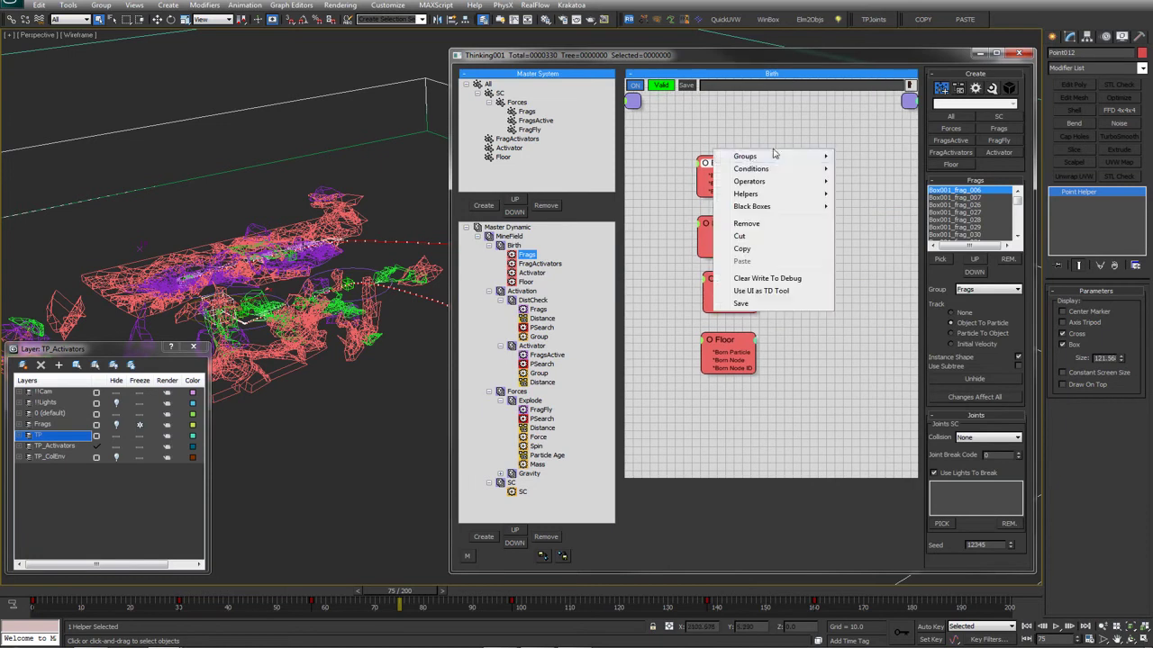
{"action": "mouse_move", "coordinate": [759, 163]}
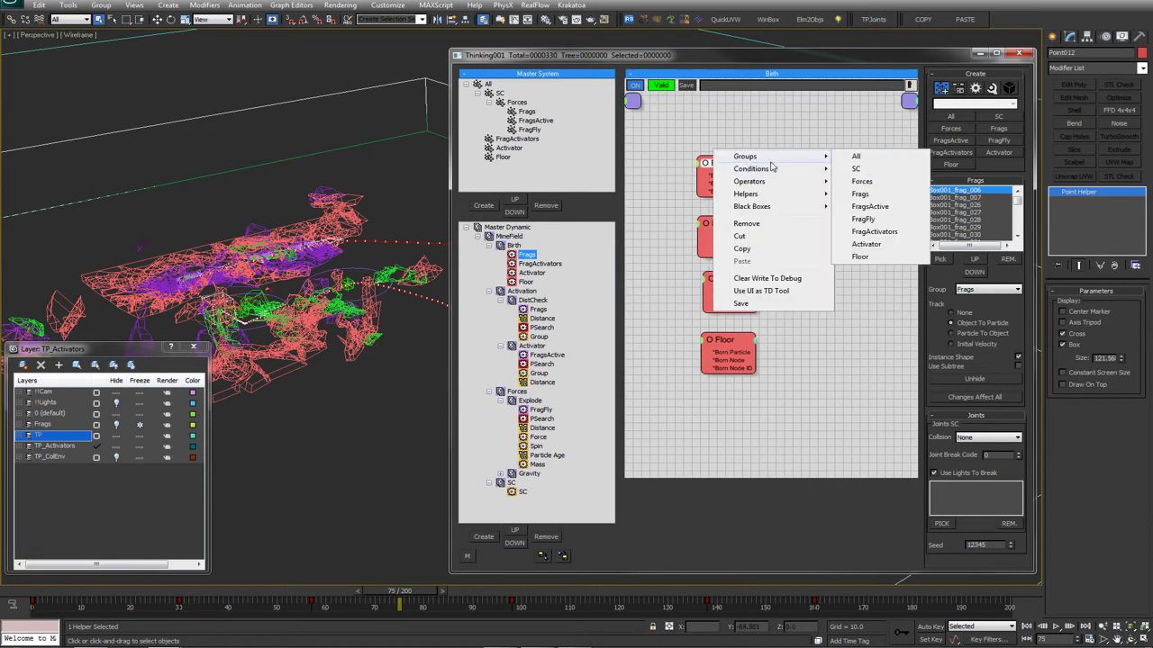
{"action": "mouse_move", "coordinate": [784, 181]}
{"action": "mouse_move", "coordinate": [866, 181]}
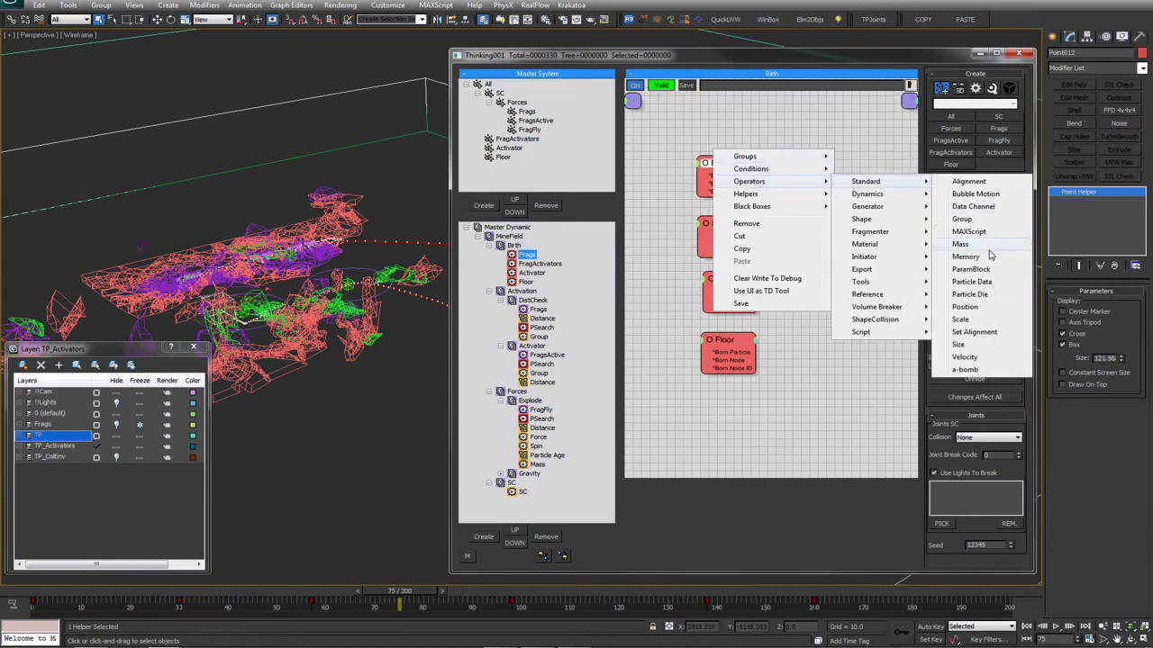
{"action": "left_click", "coordinate": [961, 244]}
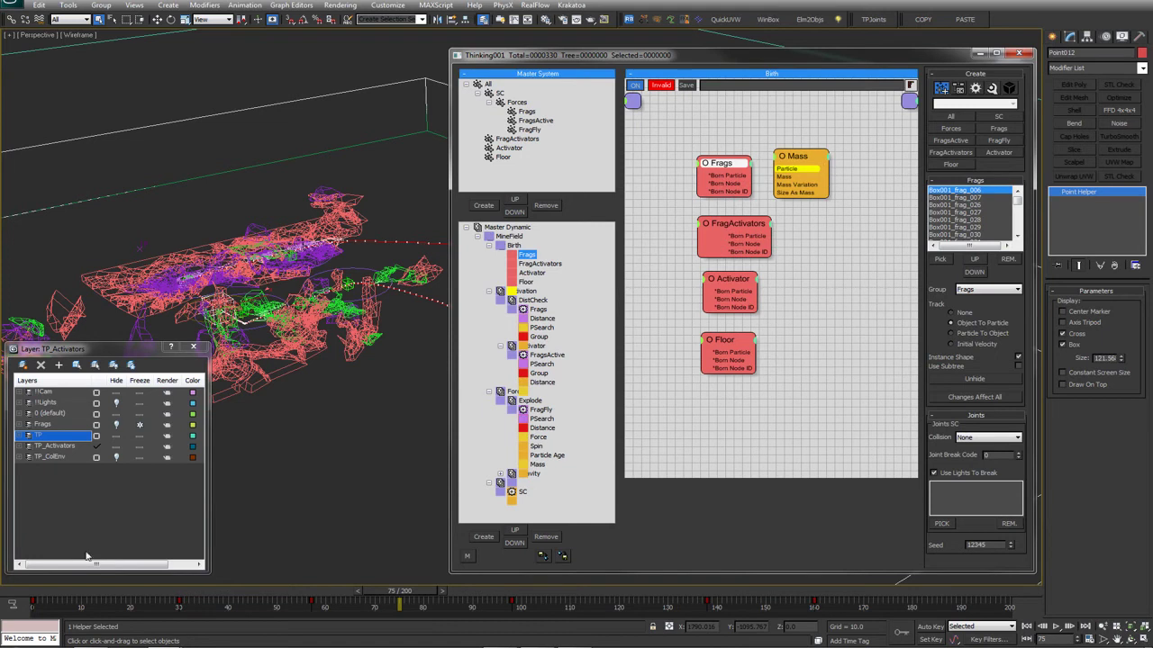
Return to frame 0 and connect the Born Particle output of Frags to the Mass operator's Particle input
{"action": "left_click", "coordinate": [18, 596]}
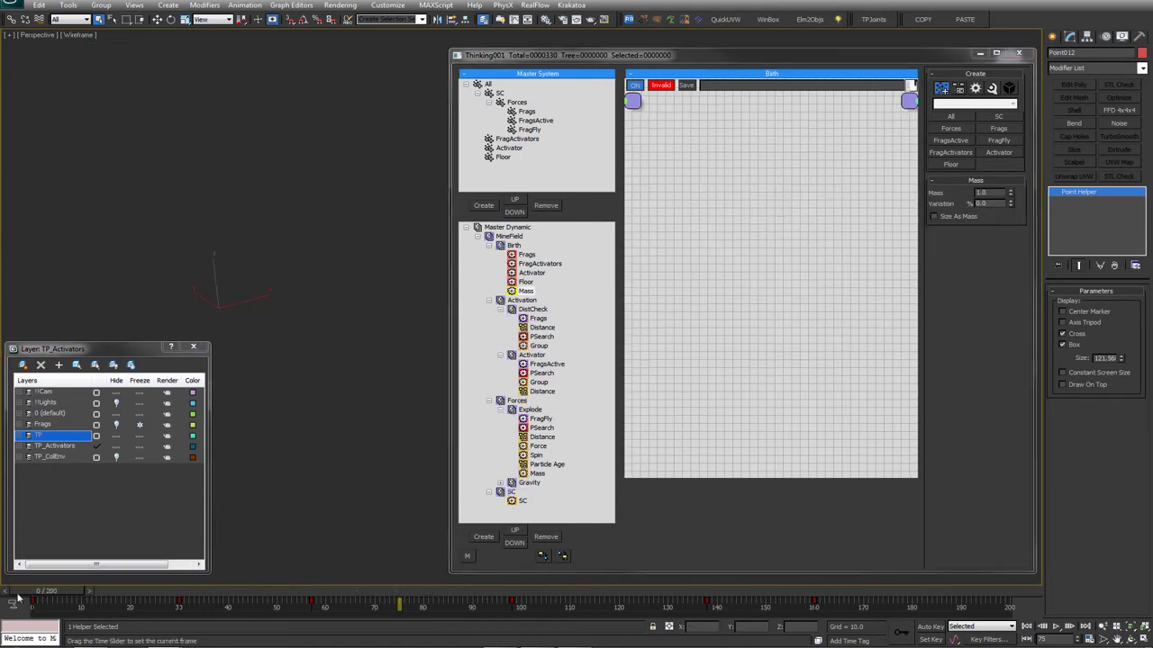
{"action": "left_click", "coordinate": [560, 262]}
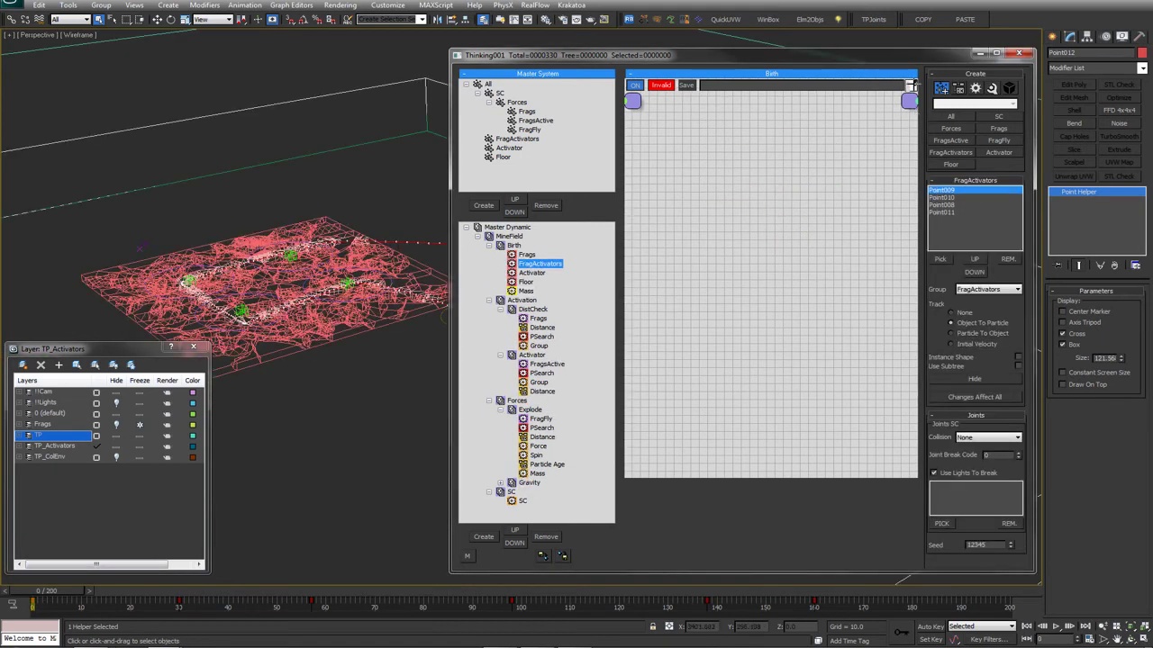
{"action": "middle_click_drag", "start_coordinate": [734, 240], "coordinate": [828, 215]}
{"action": "mouse_move", "coordinate": [756, 186]}
{"action": "left_mouse_down"}
{"action": "mouse_move", "coordinate": [697, 191]}
{"action": "mouse_move", "coordinate": [773, 178]}
{"action": "left_mouse_up"}
Enable Size As Mass with a Mass of 15 on the Birth set's Mass operator, and play the simulation
{"action": "left_click", "coordinate": [954, 217]}
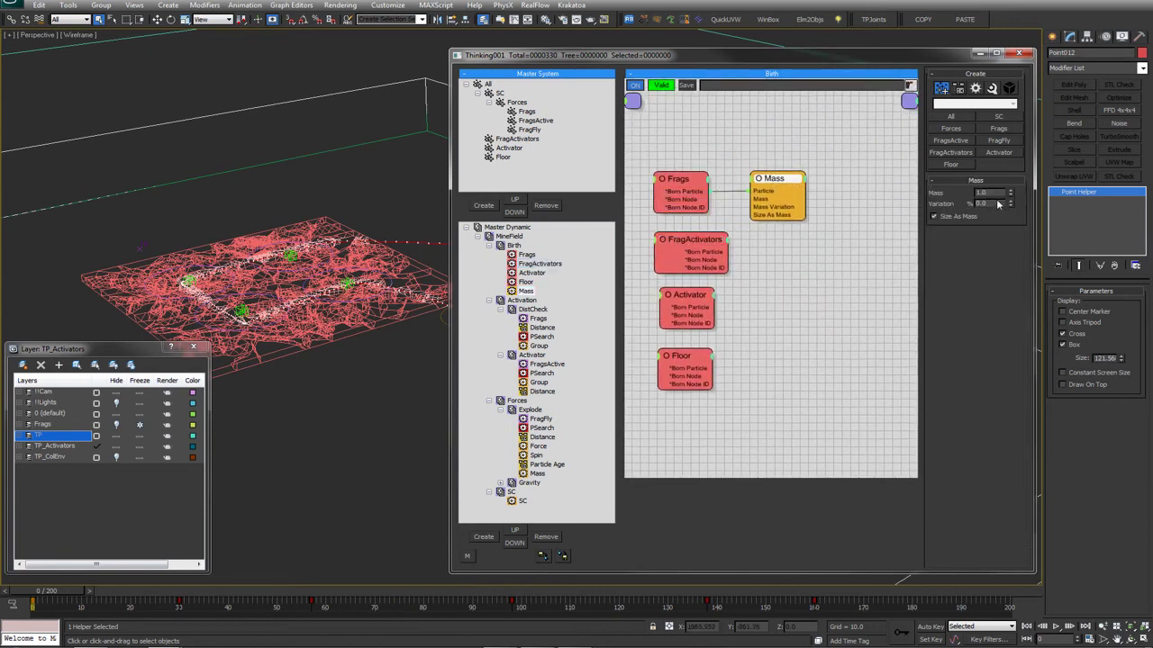
{"action": "left_click_drag", "start_coordinate": [996, 195], "coordinate": [883, 210]}
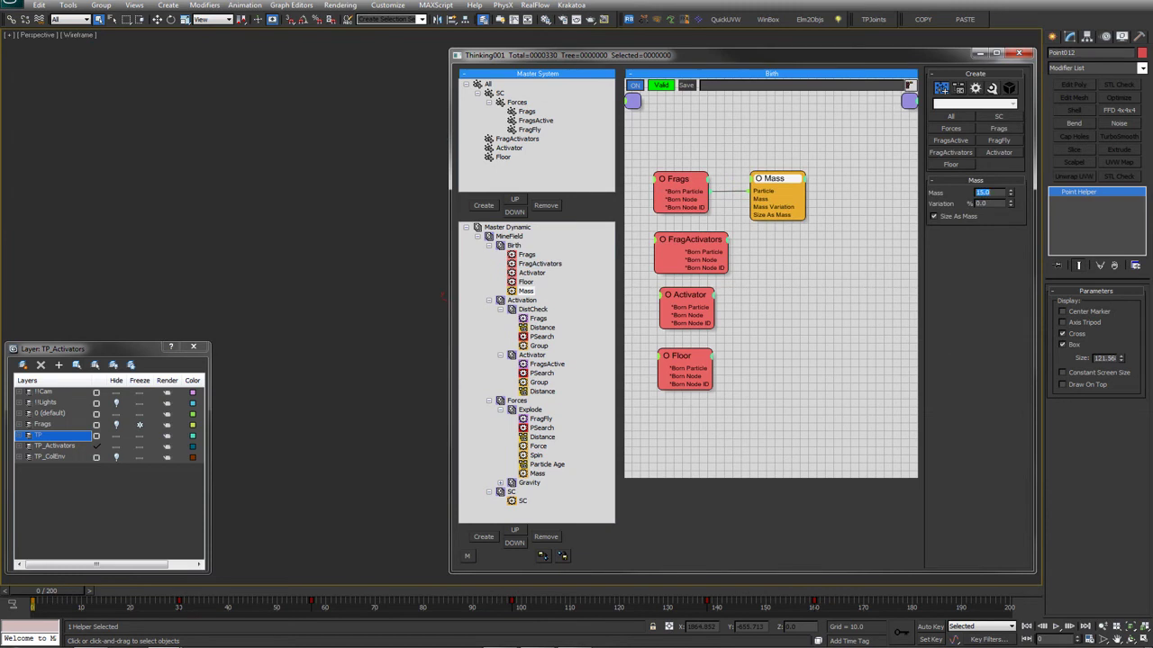
{"action": "left_click", "coordinate": [772, 180]}
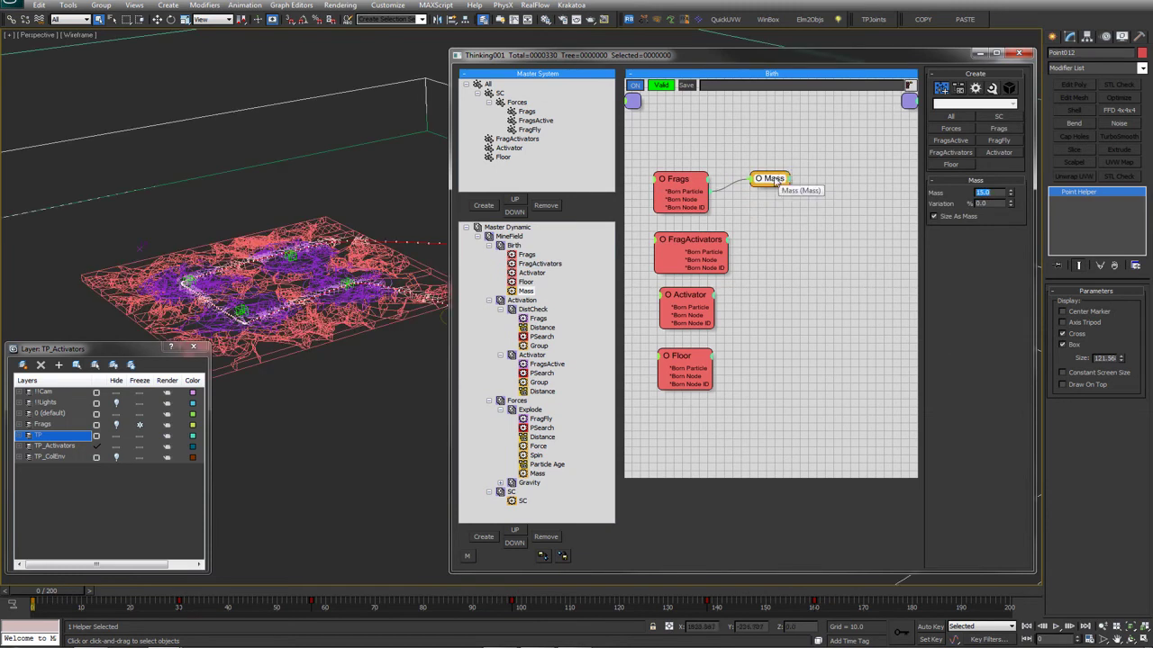
{"action": "left_click_drag", "start_coordinate": [772, 181], "coordinate": [778, 183]}
{"action": "mouse_move", "coordinate": [295, 415]}
{"action": "middle_mouse_down"}
{"action": "mouse_move", "coordinate": [309, 420]}
{"action": "mouse_move", "coordinate": [298, 417]}
{"action": "middle_mouse_up"}
{"action": "key", "text": "slash"}
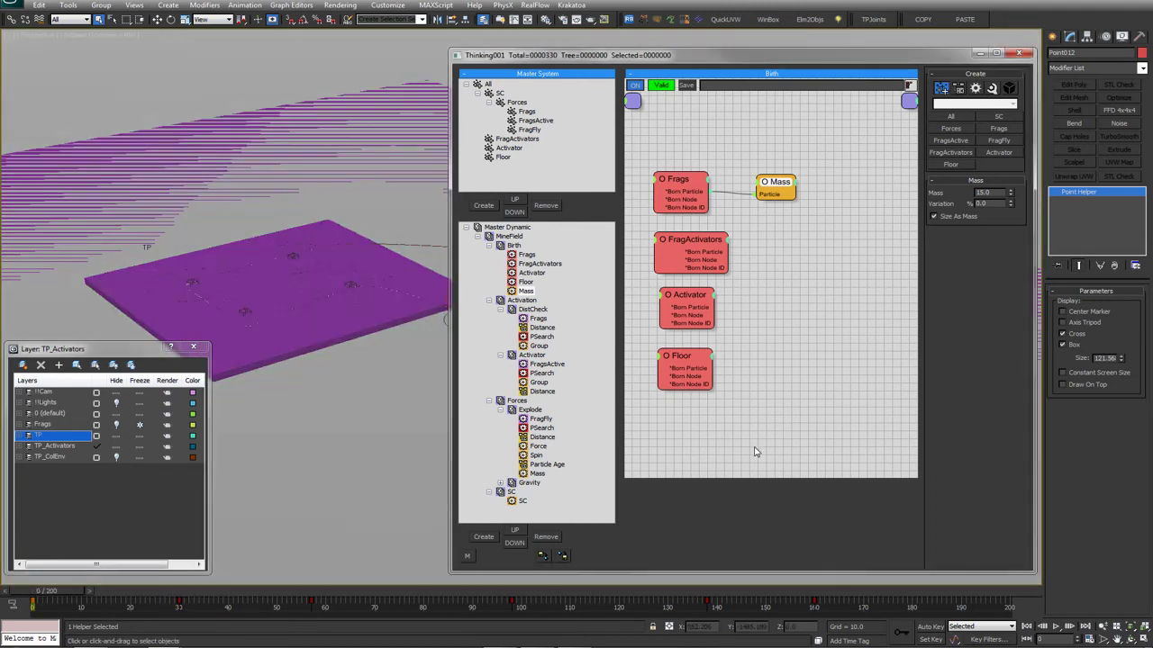
Set the Explode Force's Strength to 100000 and play the simulation to examine the stronger blast
{"action": "left_click", "coordinate": [540, 373]}
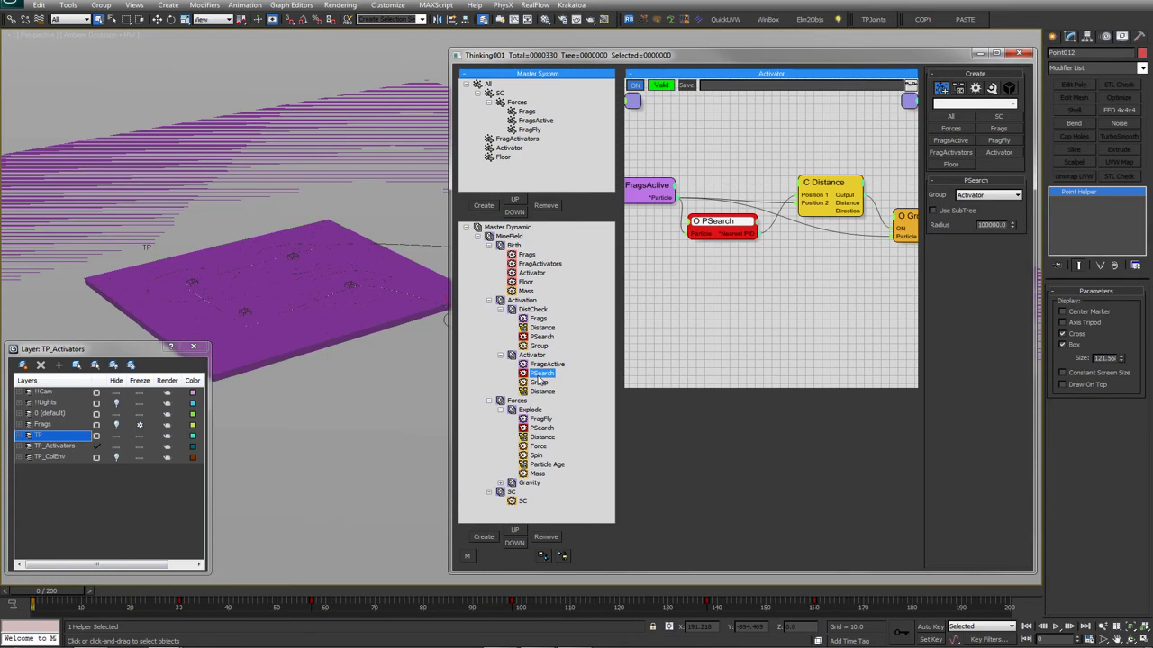
{"action": "left_click", "coordinate": [540, 446]}
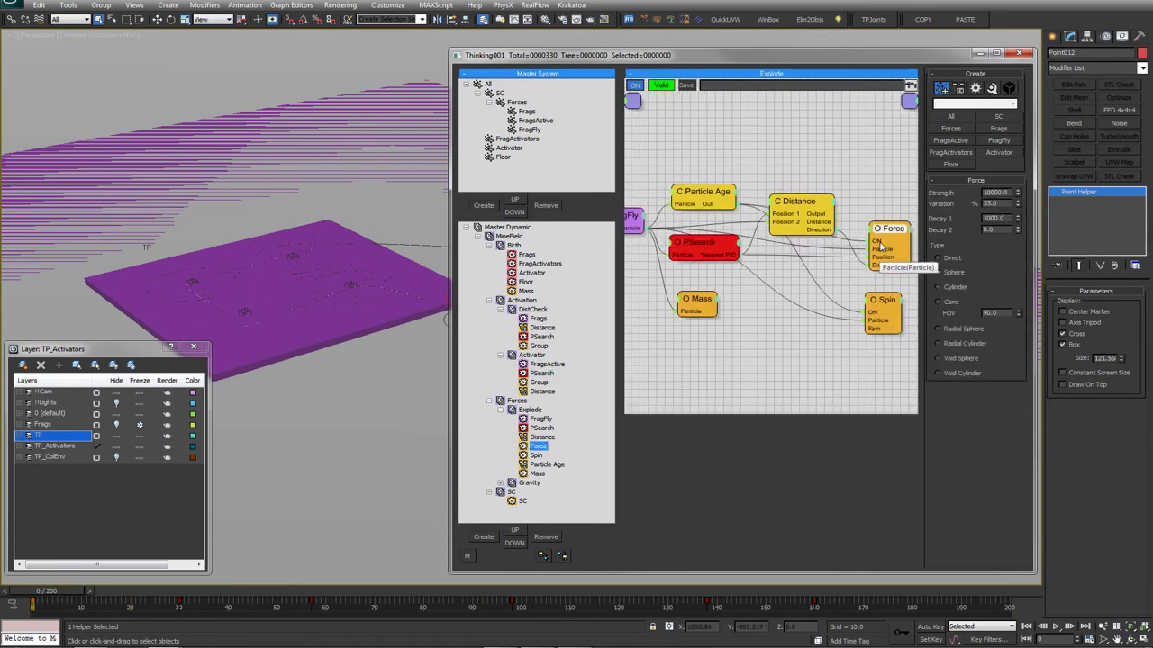
{"action": "type", "text": "0"}
{"action": "key", "text": "Return"}
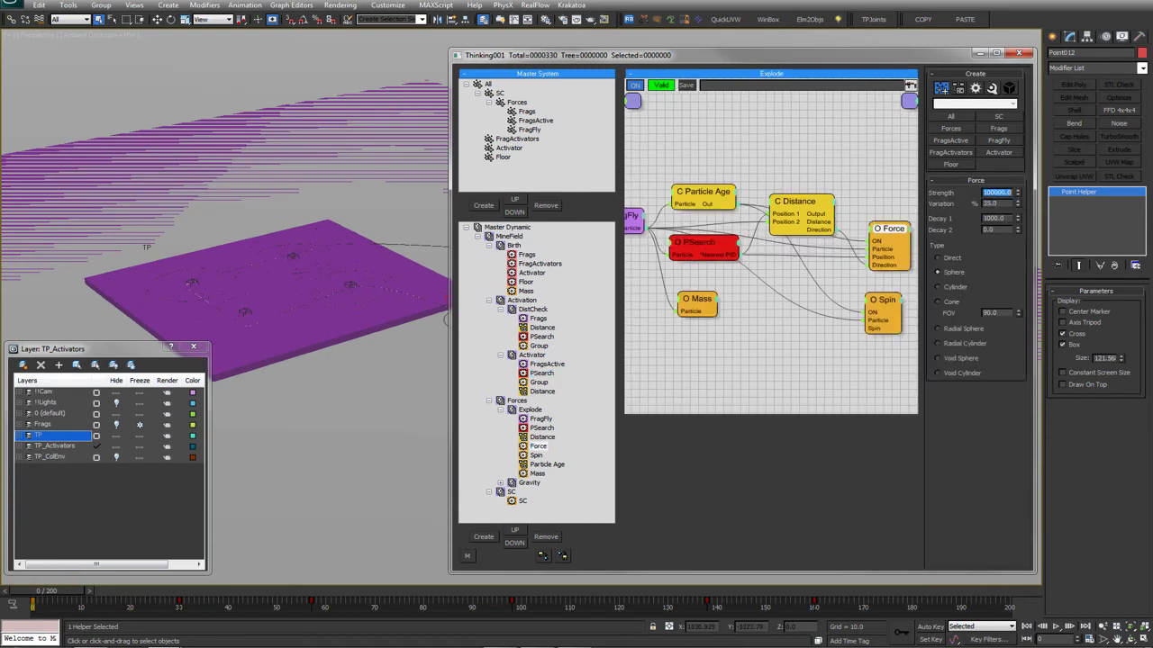
{"action": "middle_click", "coordinate": [356, 420]}
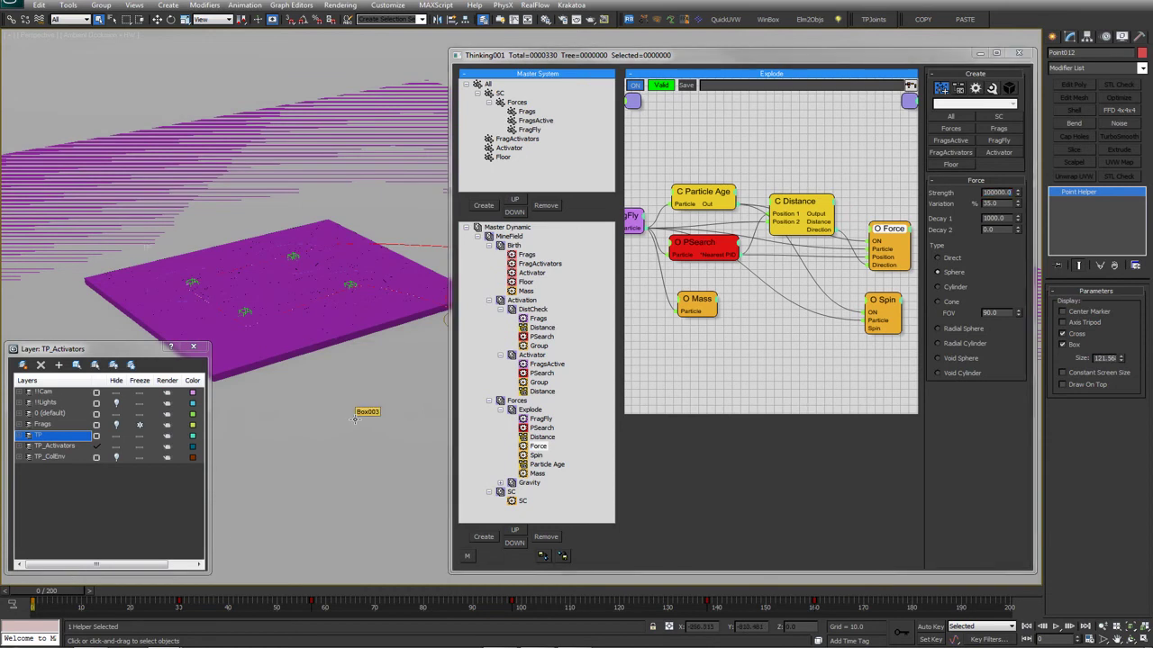
{"action": "key", "text": "slash"}
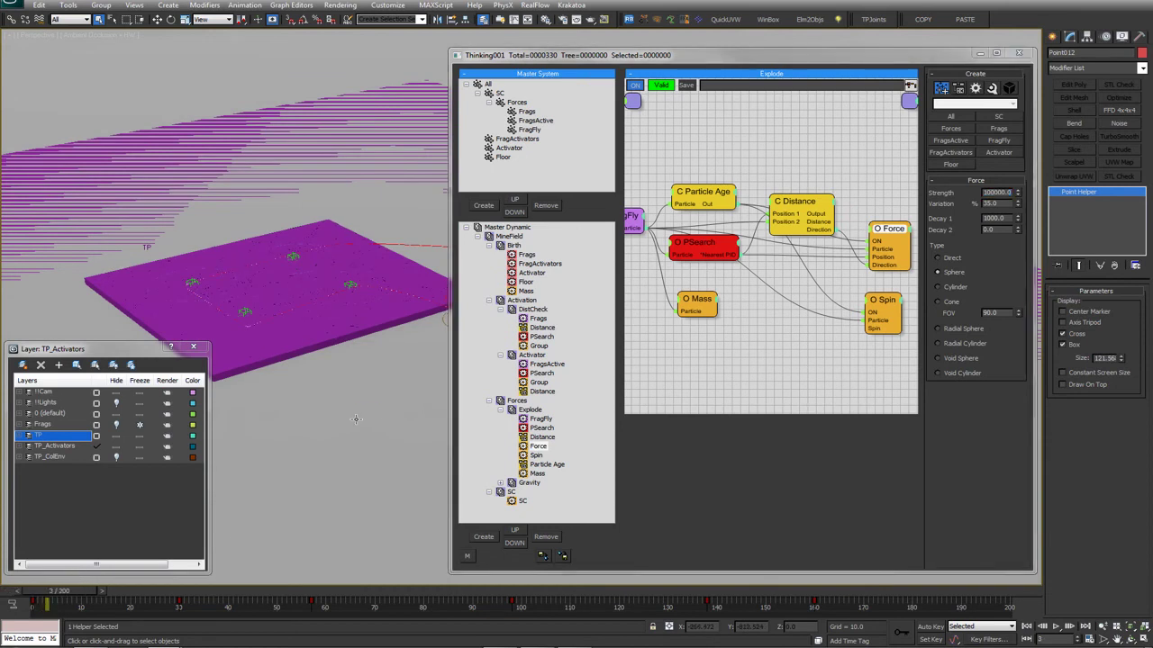
{"action": "key", "text": "F3"}
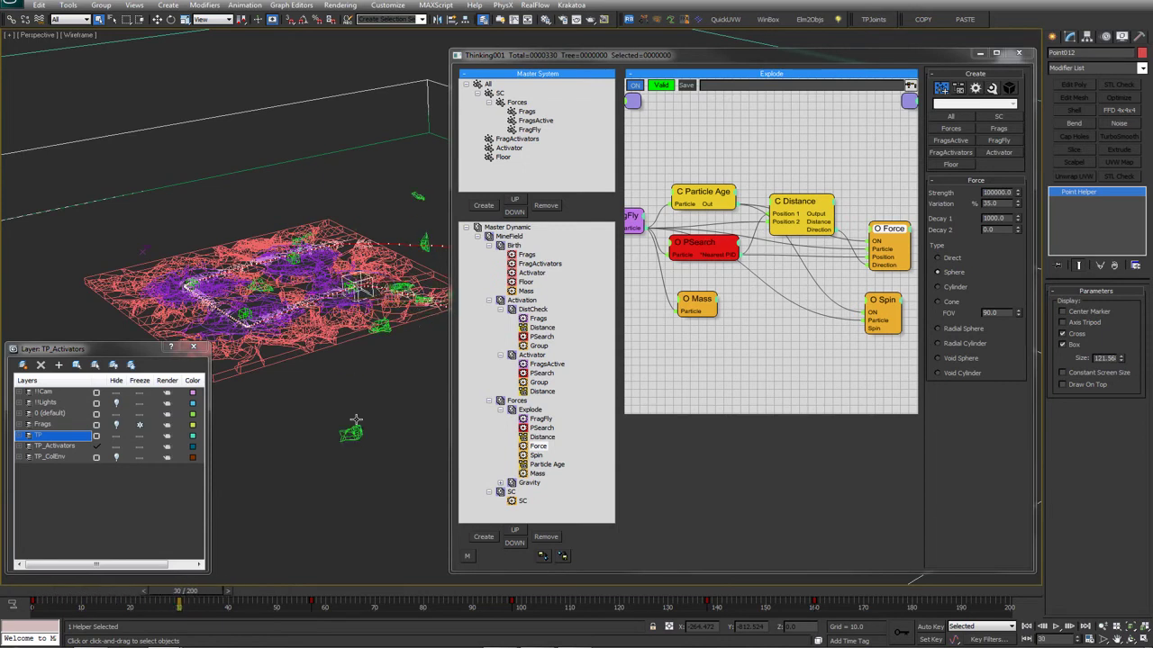
Set the Explode Force's Strength to 50000 and replay the simulation from frame 0
{"action": "left_click", "coordinate": [22, 592]}
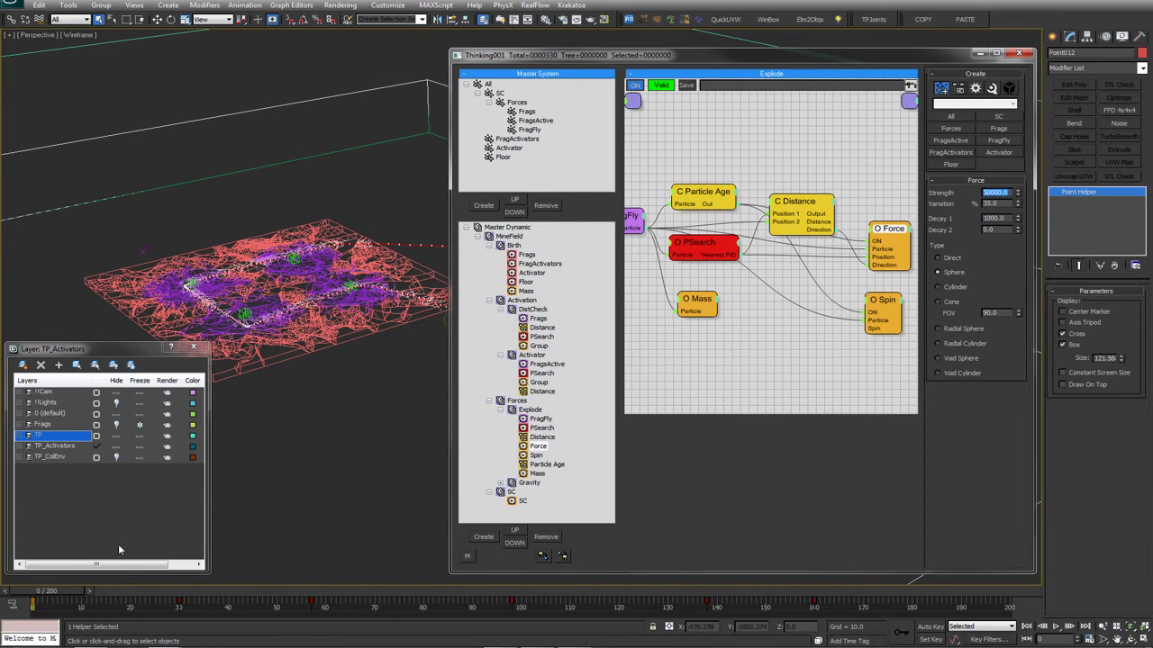
{"action": "middle_click", "coordinate": [322, 401]}
{"action": "key", "text": "slash"}
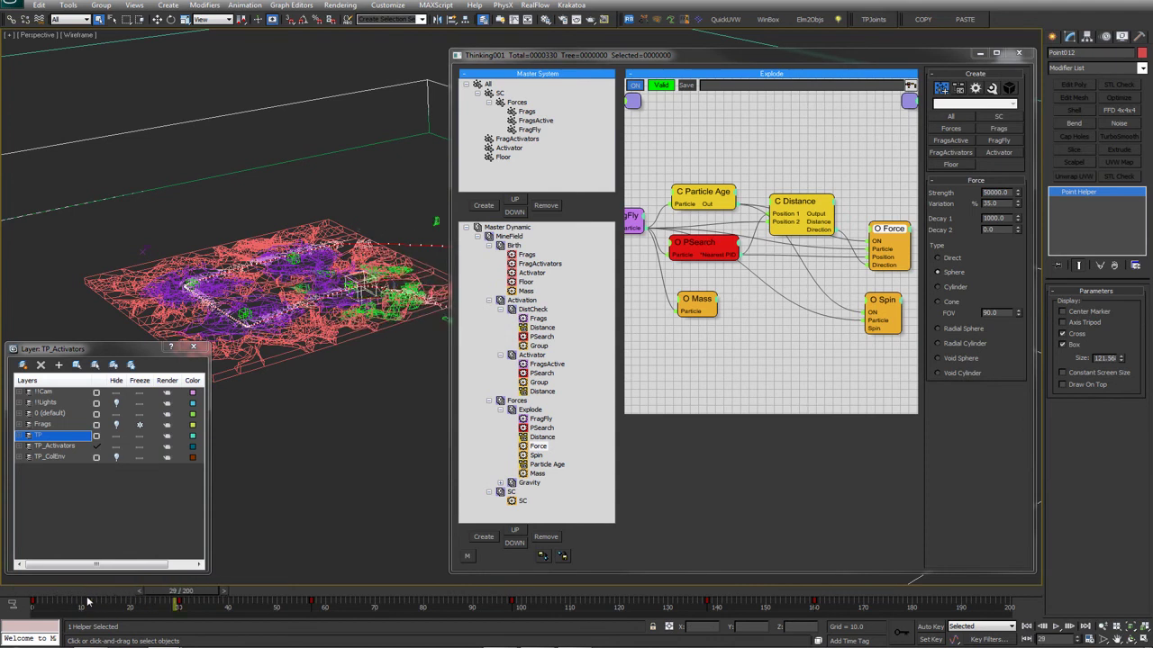
Return to frame 0 and set the Explode Force's Strength to 10000
{"action": "left_click", "coordinate": [29, 593]}
{"action": "left_click_drag", "start_coordinate": [989, 192], "coordinate": [960, 201]}
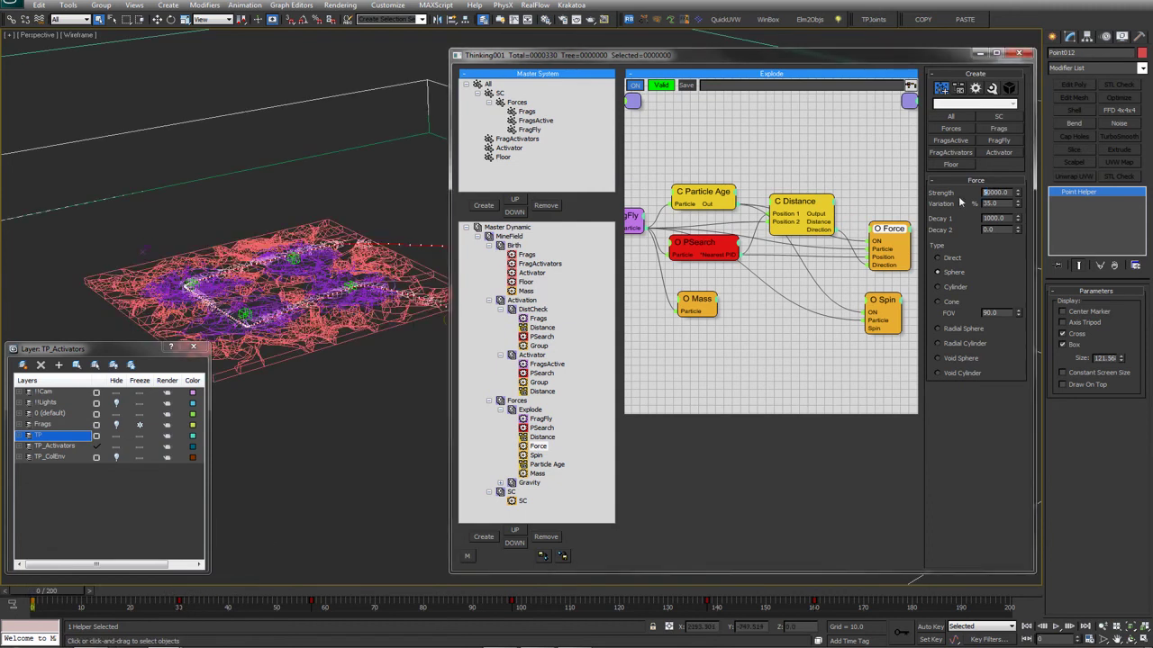
{"action": "middle_click_drag", "start_coordinate": [356, 297], "coordinate": [345, 334], "text": "alt"}
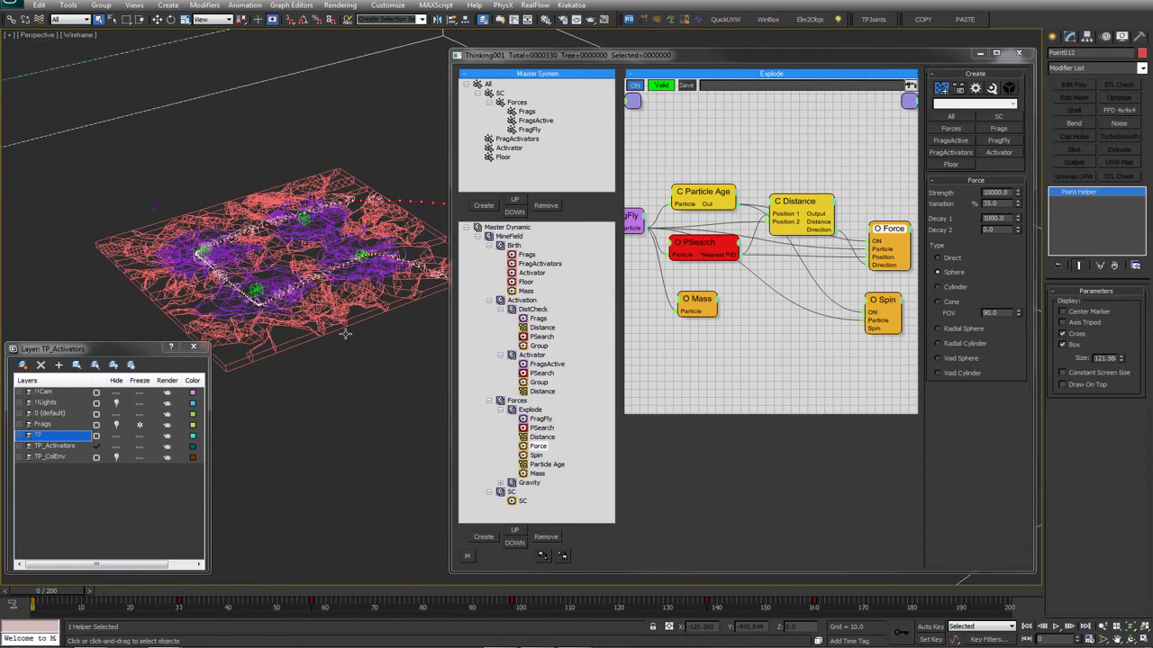
Collapse the DistCheck, Activator and Explode dynamic sets in the dynamics tree
{"action": "left_click", "coordinate": [500, 309]}
{"action": "left_click", "coordinate": [501, 318]}
{"action": "left_click", "coordinate": [501, 336]}
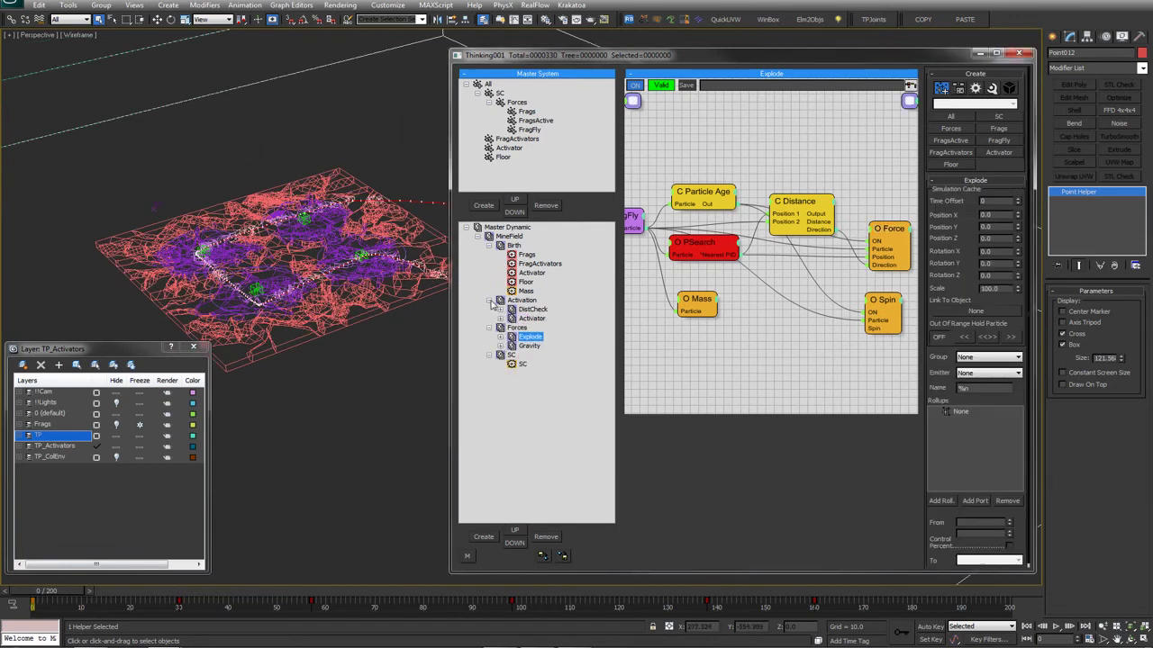
Collapse the Birth set, examine the first explosion frame by frame in wireframe and shaded display, and return to frame 0
{"action": "left_click", "coordinate": [489, 245]}
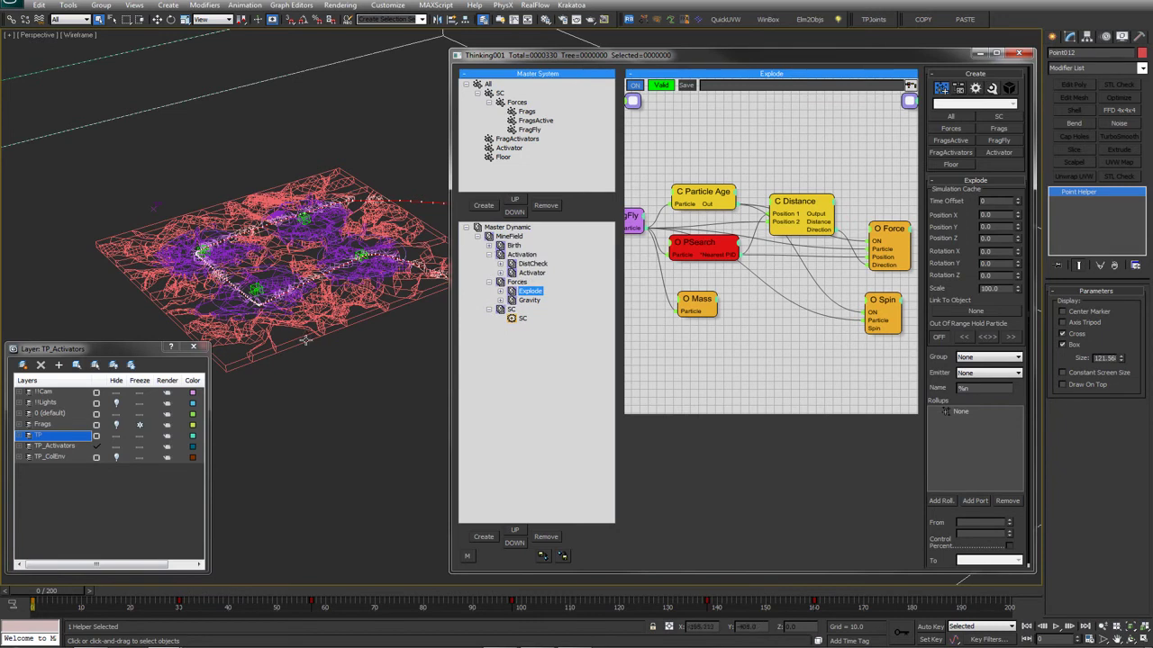
{"action": "middle_click_drag", "start_coordinate": [306, 339], "coordinate": [330, 385]}
{"action": "scroll", "coordinate": [329, 386], "scroll_direction": "up", "scroll_amount": 3}
{"action": "left_click_drag", "start_coordinate": [47, 593], "coordinate": [72, 595]}
{"action": "key", "text": "period"}
{"action": "key", "text": "period"}
{"action": "key", "text": "period"}
{"action": "key", "text": "period"}
{"action": "key", "text": "period"}
{"action": "key", "text": "period"}
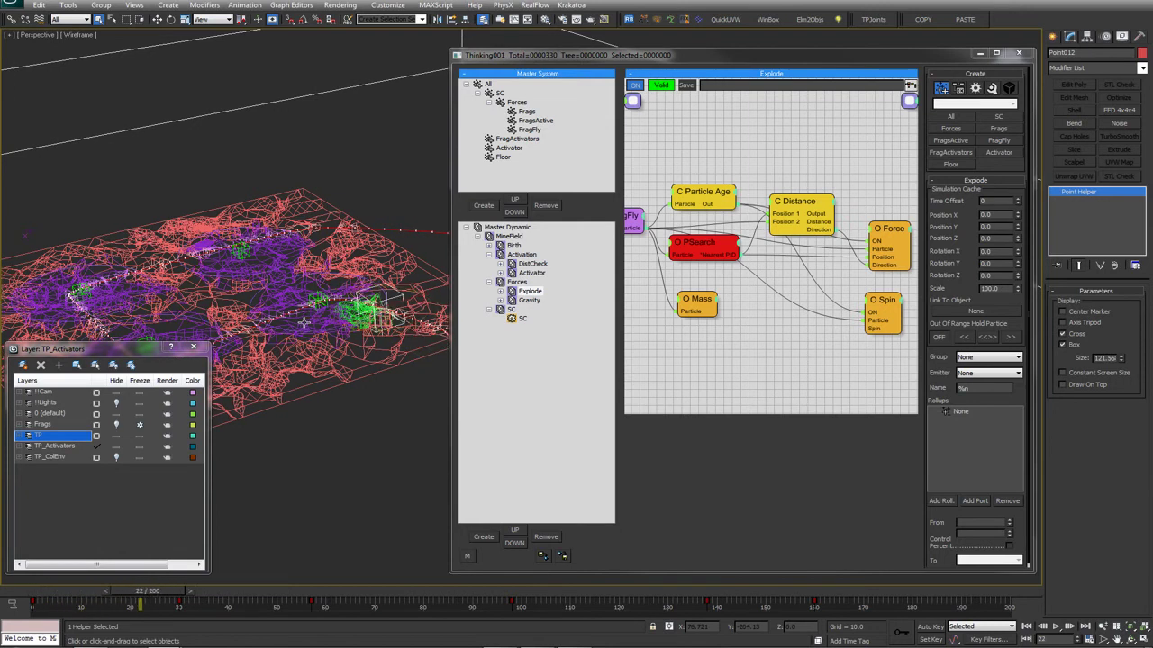
{"action": "key", "text": "F3"}
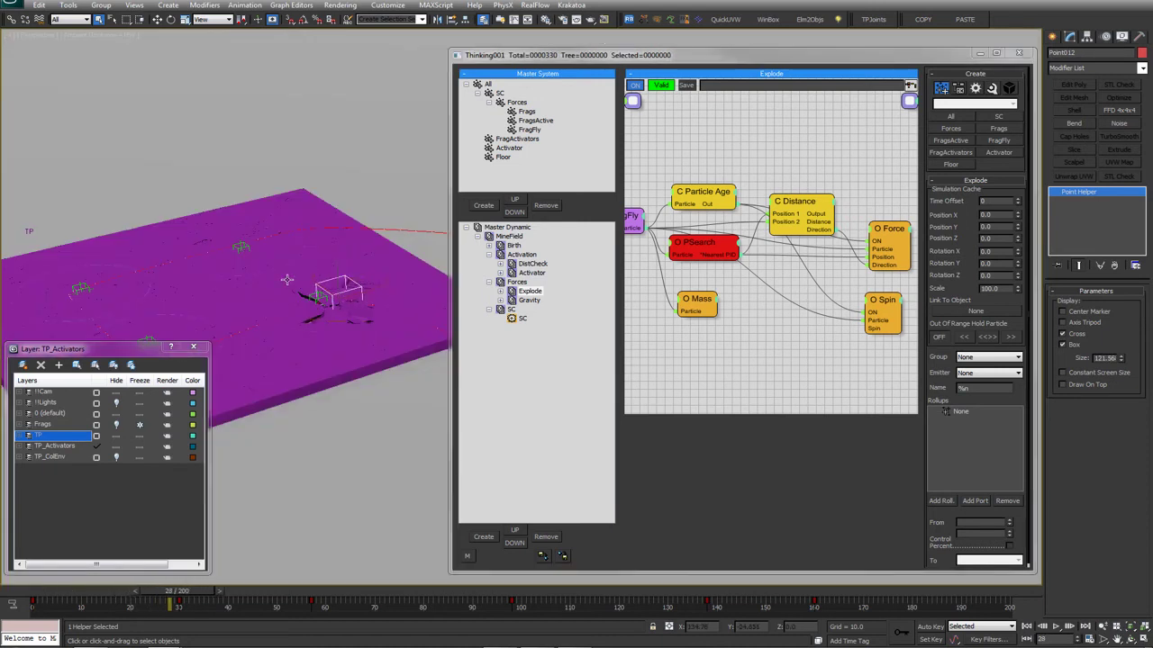
{"action": "left_click", "coordinate": [25, 595]}
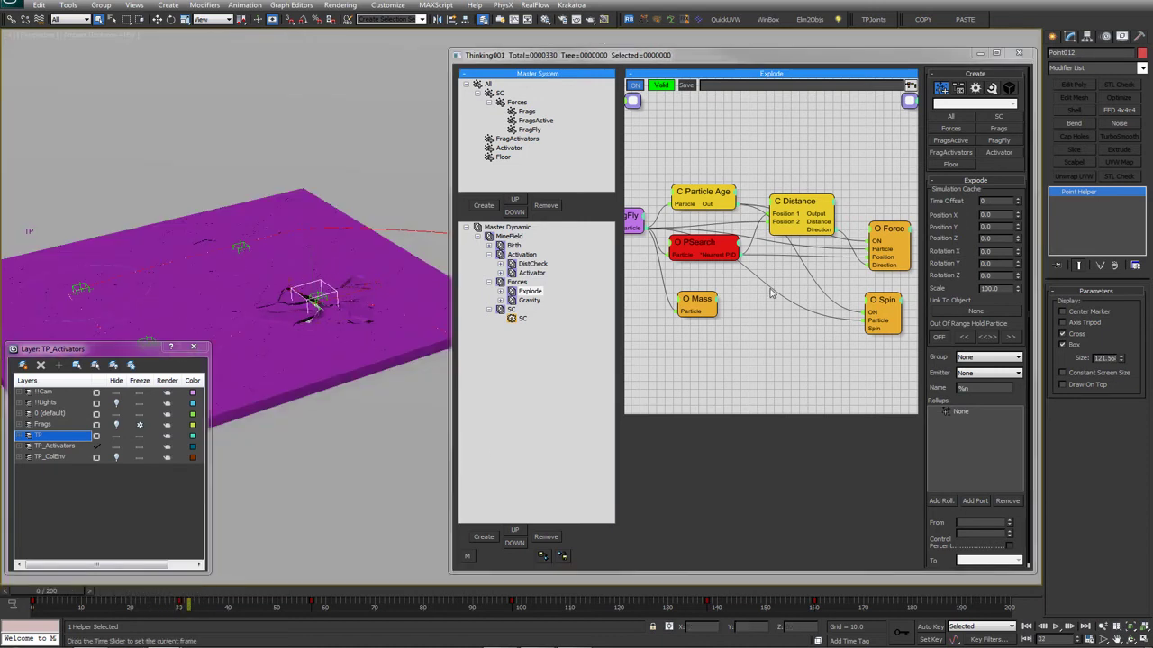
In the Explode set, adjust the Distance operator's Radius 2 to 108.36 and set the Force's Strength to 20000
{"action": "left_click", "coordinate": [897, 246]}
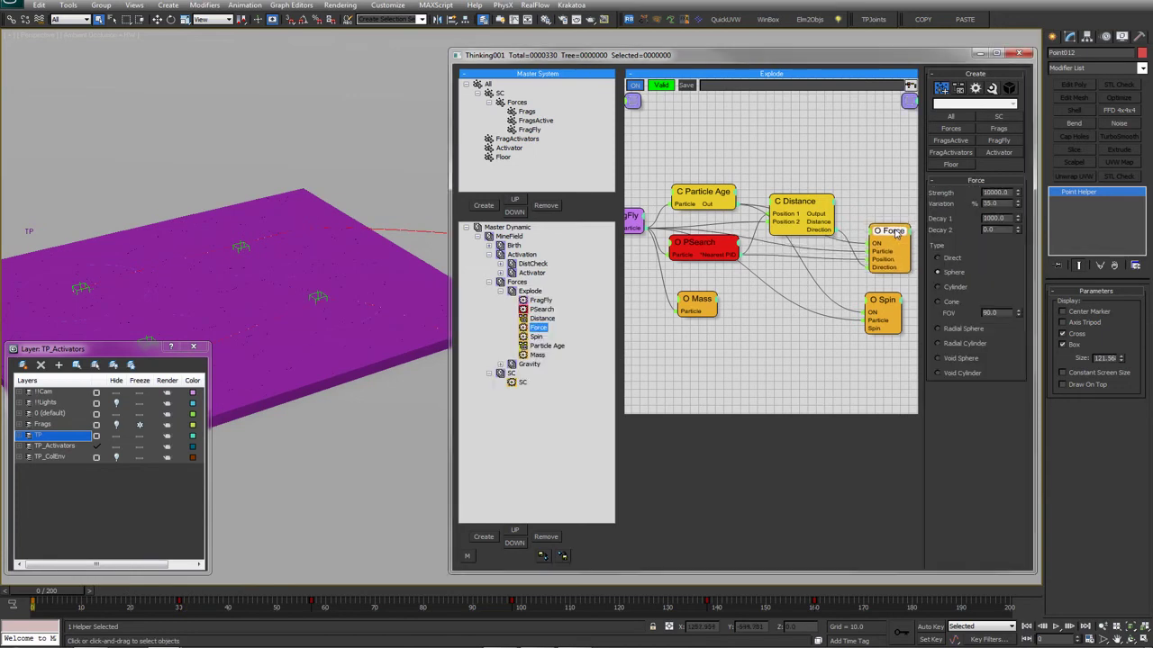
{"action": "left_click_drag", "start_coordinate": [806, 225], "coordinate": [802, 228]}
{"action": "left_click_drag", "start_coordinate": [1013, 204], "coordinate": [1011, 196]}
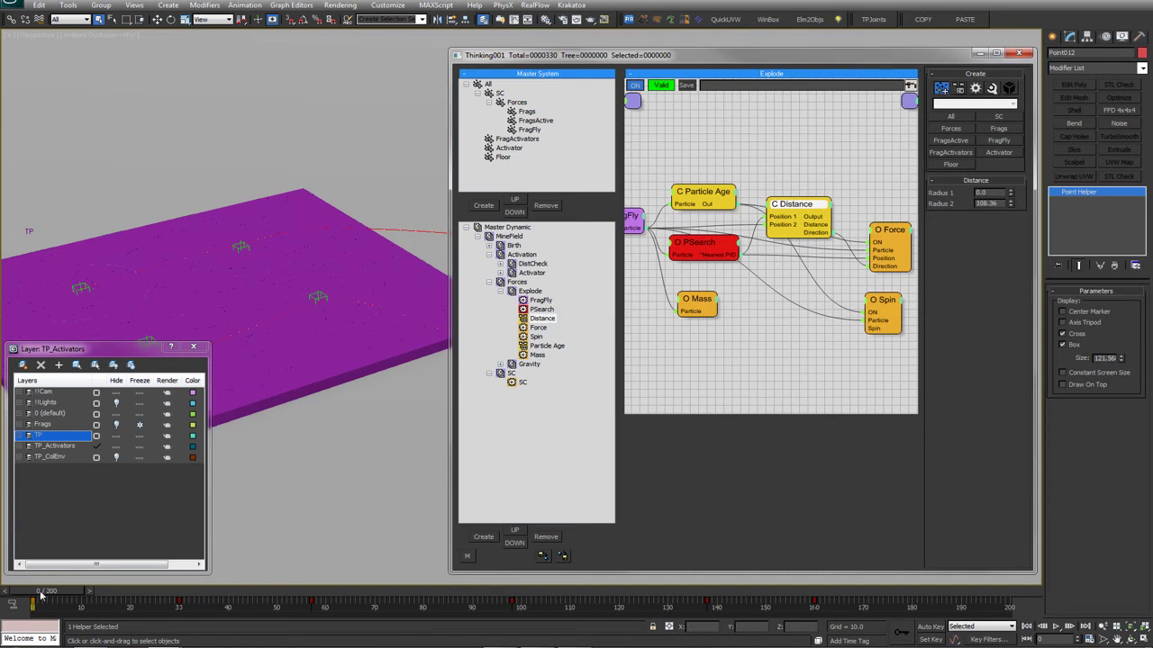
{"action": "left_click", "coordinate": [888, 243]}
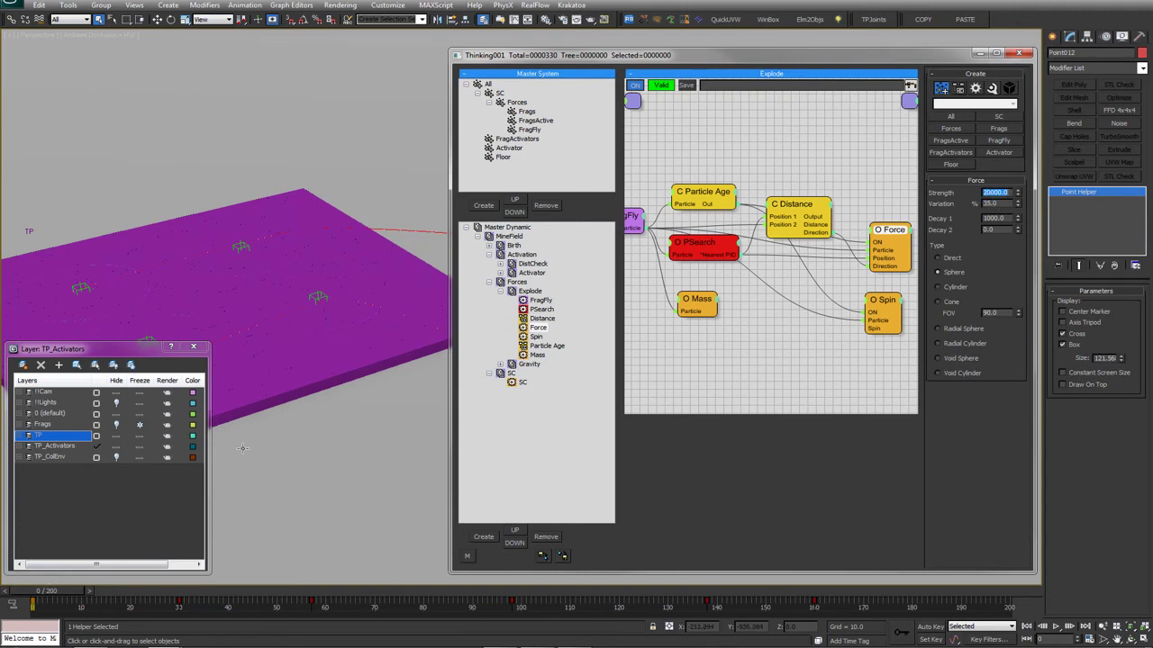
Switch the viewport to wireframe and play the simulation to check the new force settings
{"action": "middle_click_drag", "start_coordinate": [317, 396], "coordinate": [324, 400]}
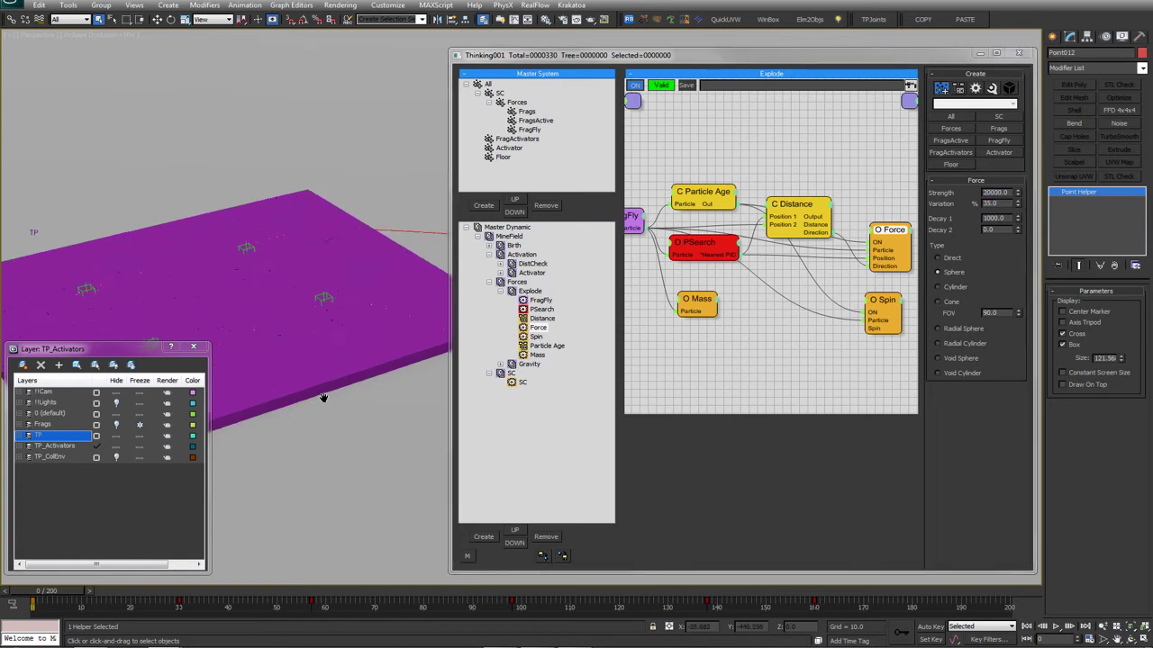
{"action": "key", "text": "F3"}
{"action": "key", "text": "slash"}
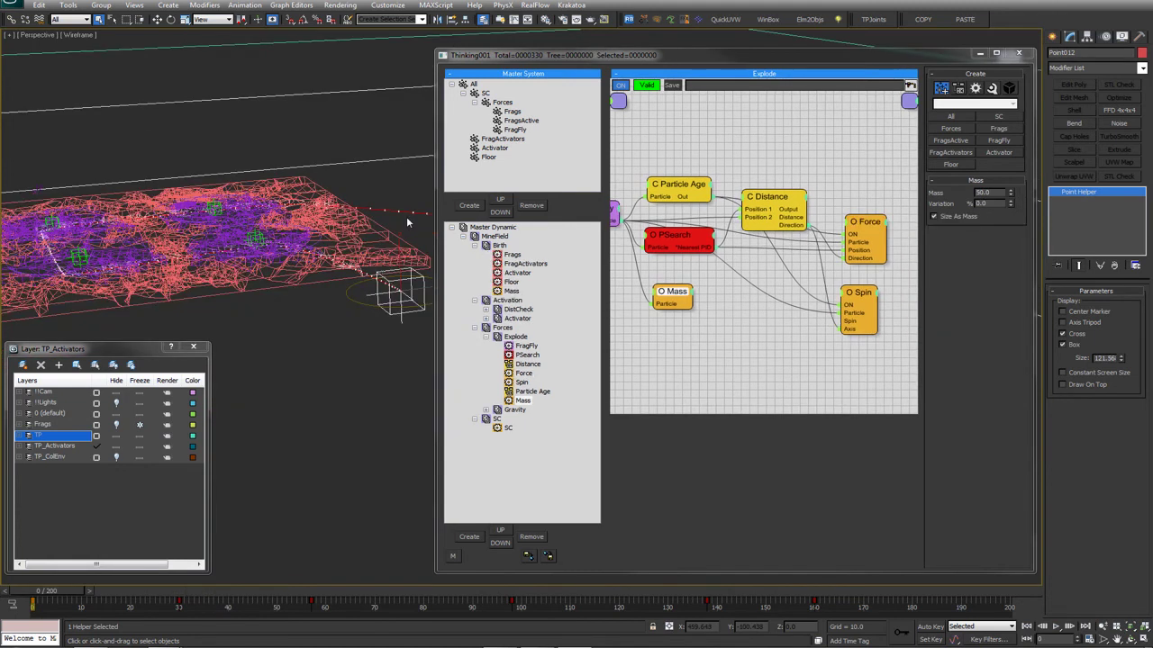
Examine the Explode set's Force settings, the Spin operator's available inputs and the Distance operator's radii and outputs
{"action": "middle_click_drag", "start_coordinate": [371, 282], "coordinate": [371, 251], "text": "alt"}
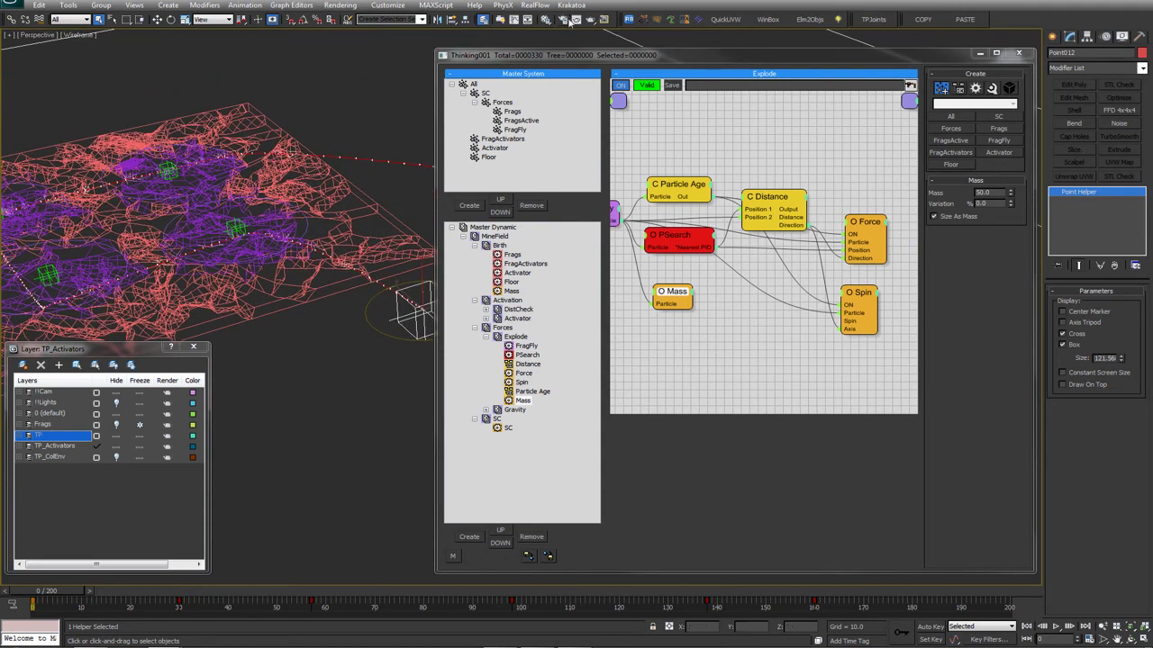
{"action": "right_click", "coordinate": [586, 96]}
{"action": "left_click", "coordinate": [515, 54]}
{"action": "middle_click_drag", "start_coordinate": [284, 298], "coordinate": [304, 259], "text": "alt"}
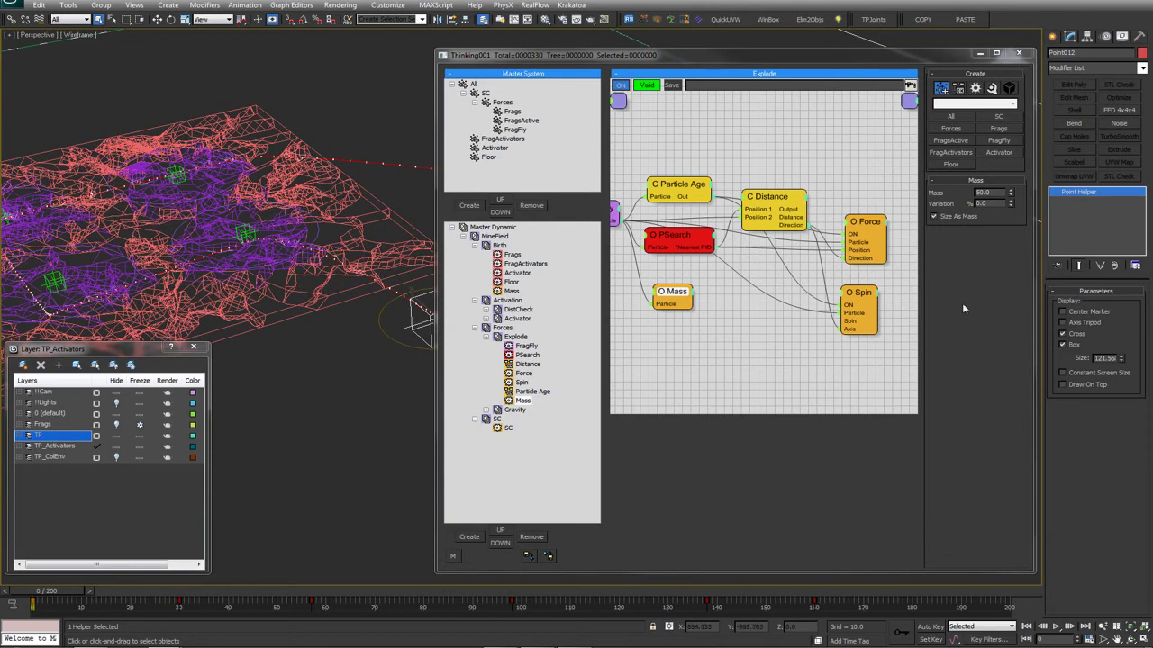
{"action": "left_click_drag", "start_coordinate": [864, 222], "coordinate": [867, 216]}
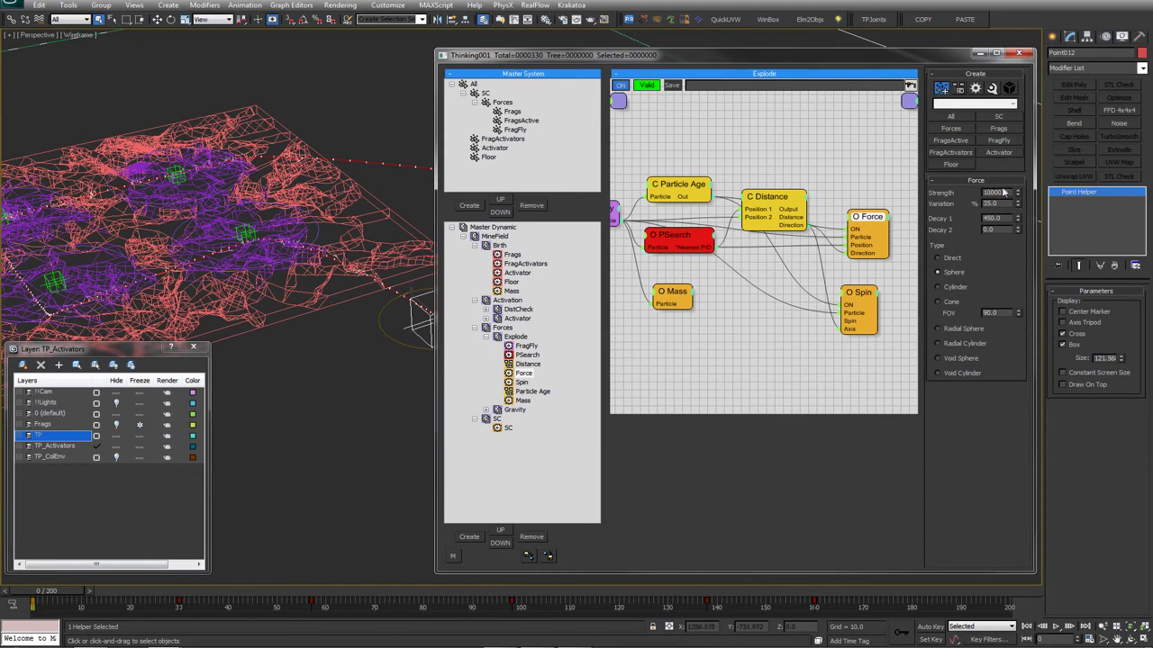
{"action": "double_click", "coordinate": [1001, 219]}
{"action": "right_click", "coordinate": [992, 265]}
{"action": "left_click", "coordinate": [989, 256]}
{"action": "right_click", "coordinate": [844, 297]}
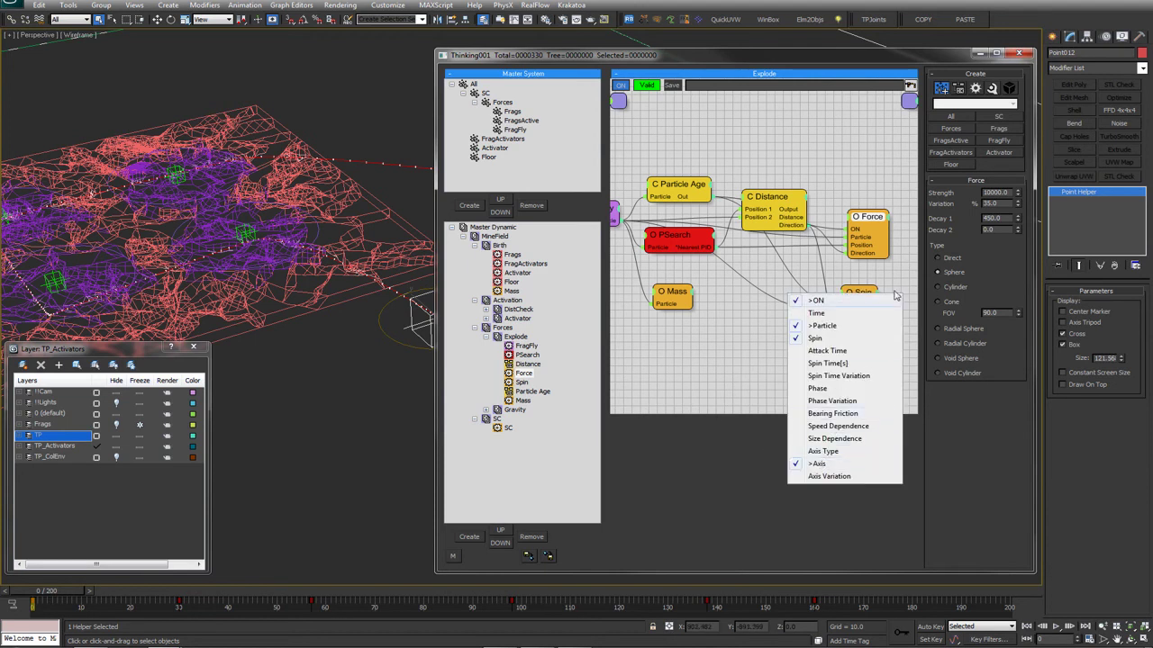
{"action": "left_click", "coordinate": [872, 286]}
{"action": "left_click_drag", "start_coordinate": [790, 213], "coordinate": [784, 214]}
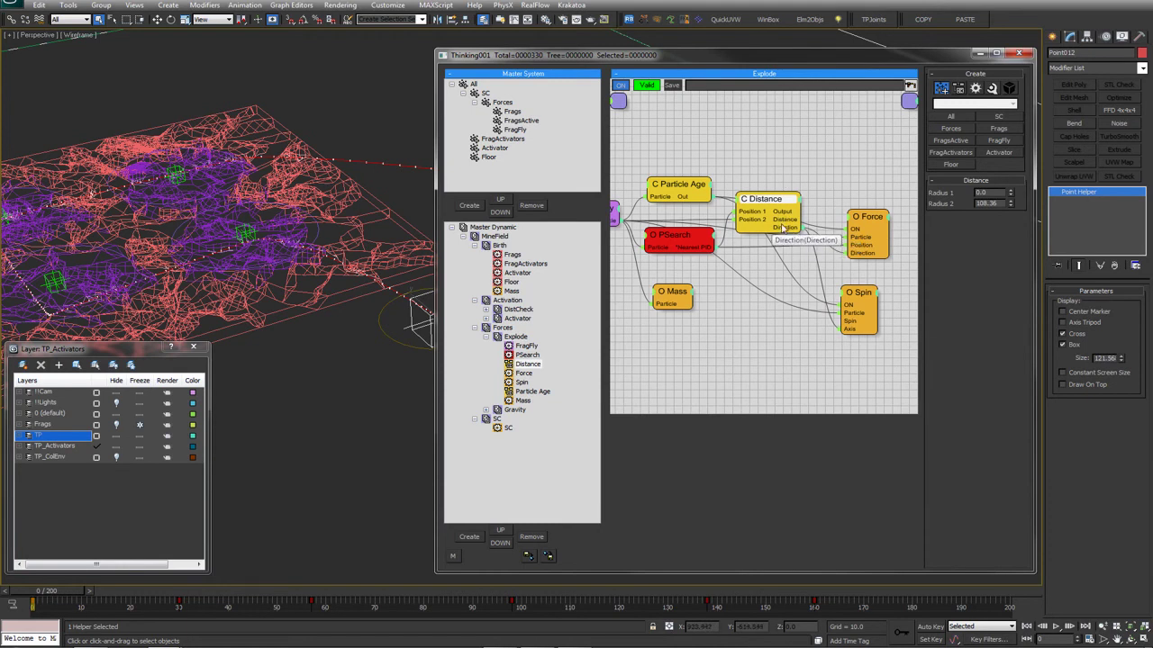
{"action": "middle_click_drag", "start_coordinate": [738, 307], "coordinate": [764, 307]}
Inspect the Explode set's Mass settings and compare the fragment sizes in wireframe and shaded display
{"action": "left_click_drag", "start_coordinate": [695, 296], "coordinate": [690, 288]}
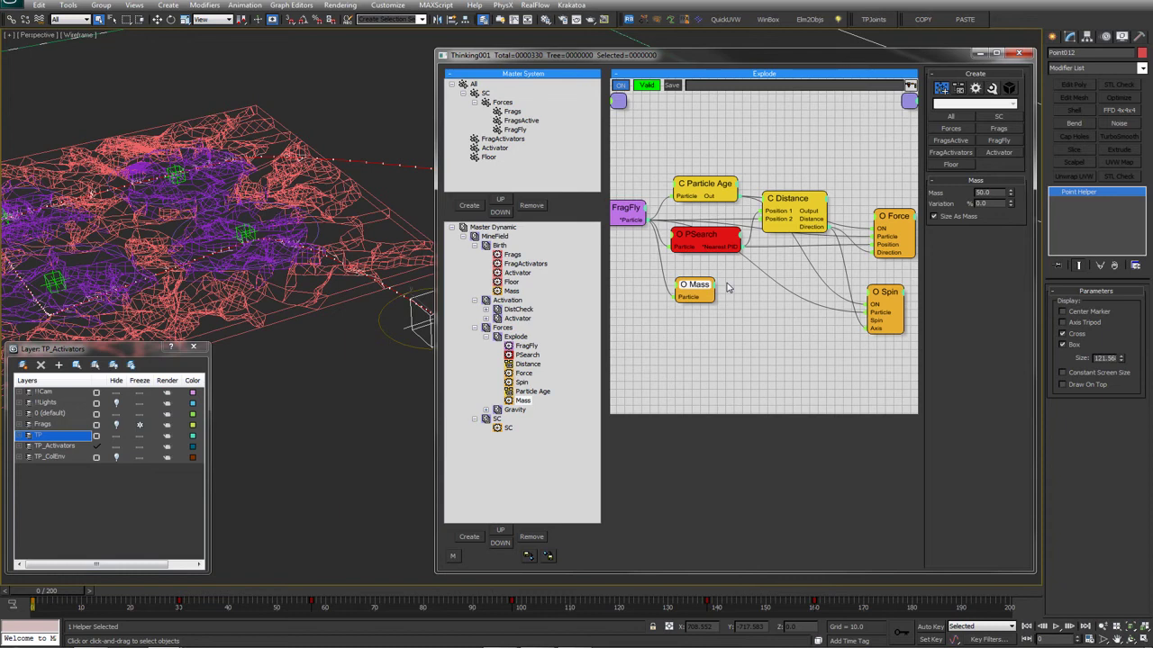
{"action": "left_click_drag", "start_coordinate": [694, 283], "coordinate": [691, 282]}
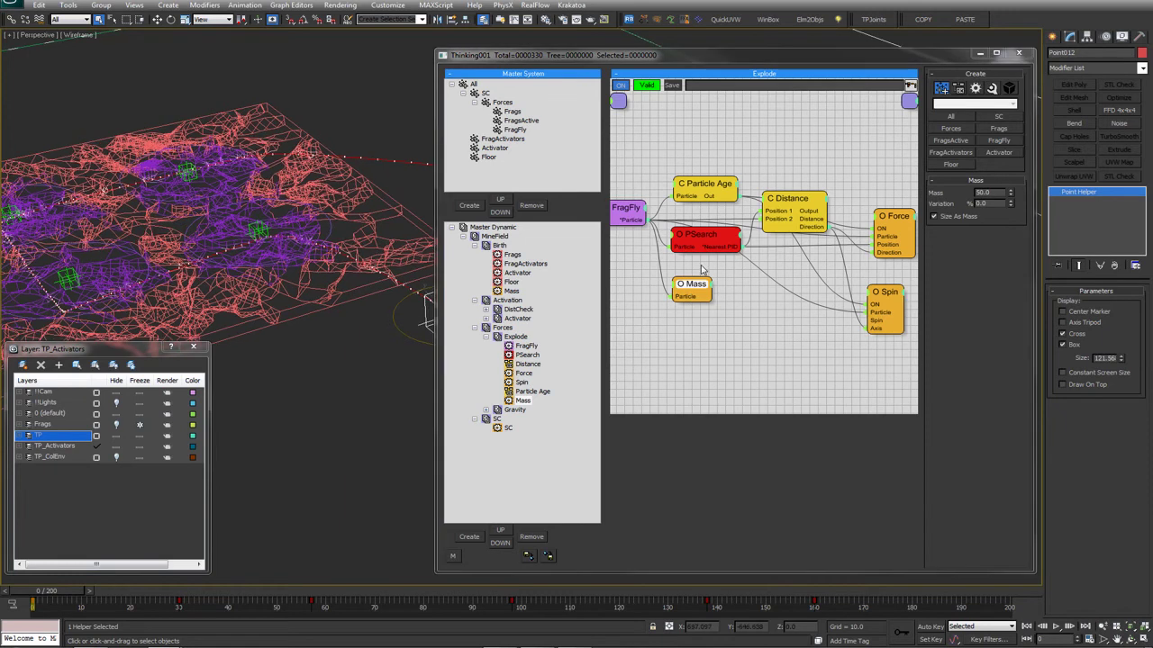
{"action": "right_click", "coordinate": [761, 296]}
{"action": "left_click", "coordinate": [762, 248]}
{"action": "left_click_drag", "start_coordinate": [764, 247], "coordinate": [772, 249]}
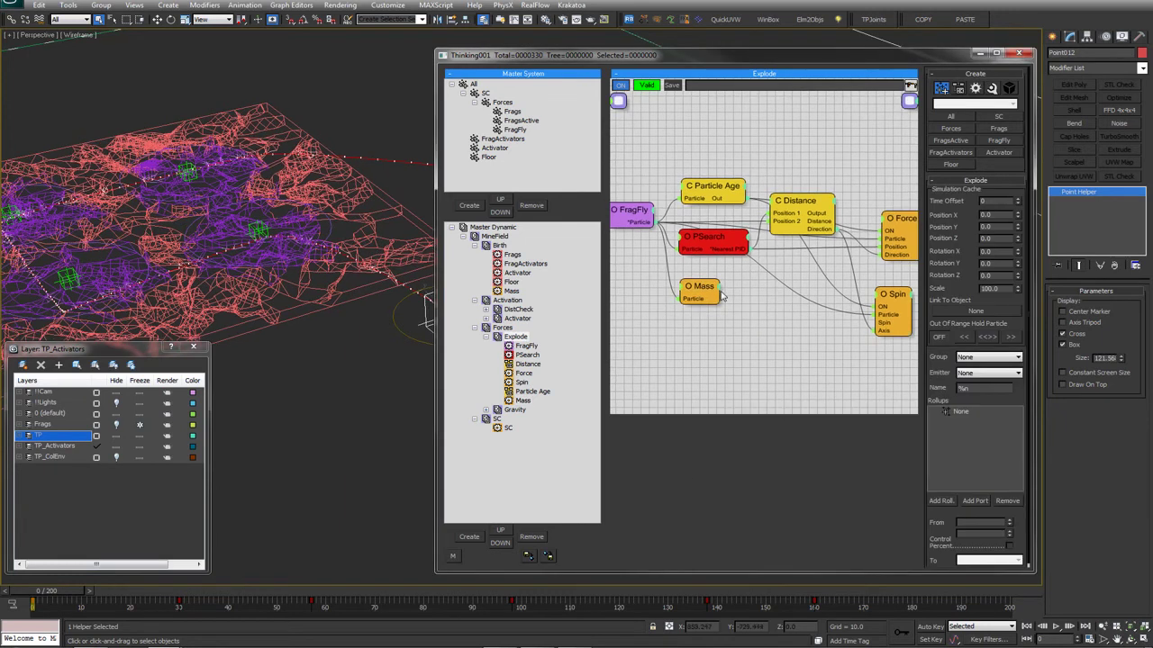
{"action": "left_click_drag", "start_coordinate": [701, 287], "coordinate": [700, 285]}
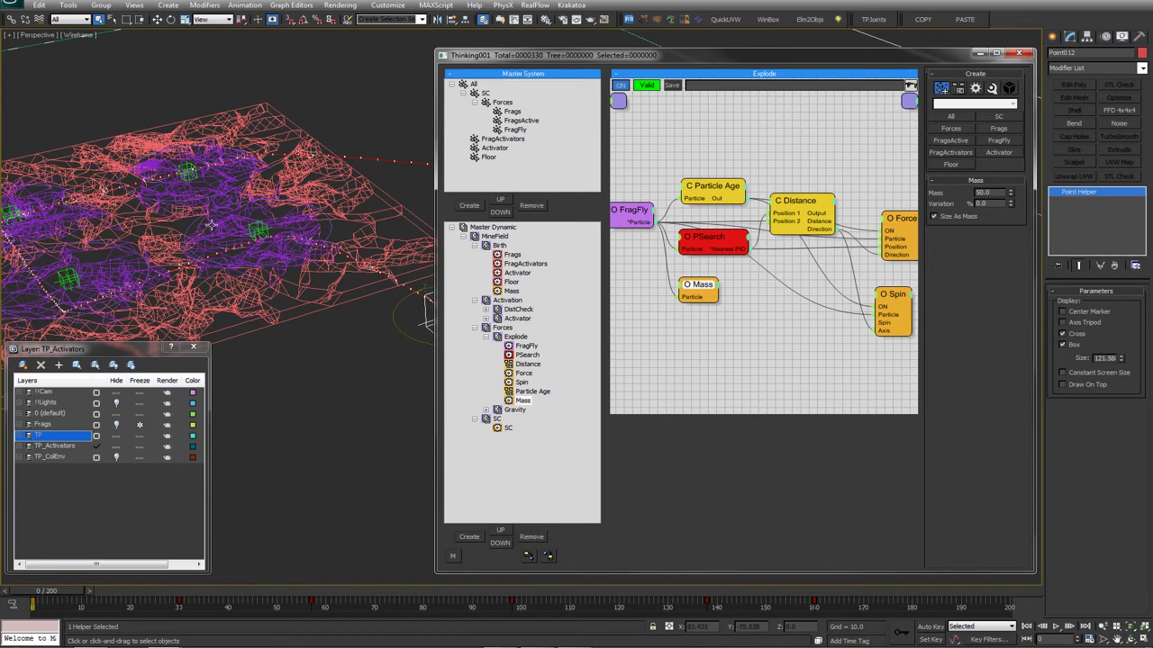
{"action": "key", "text": "F3"}
{"action": "key", "text": "F3"}
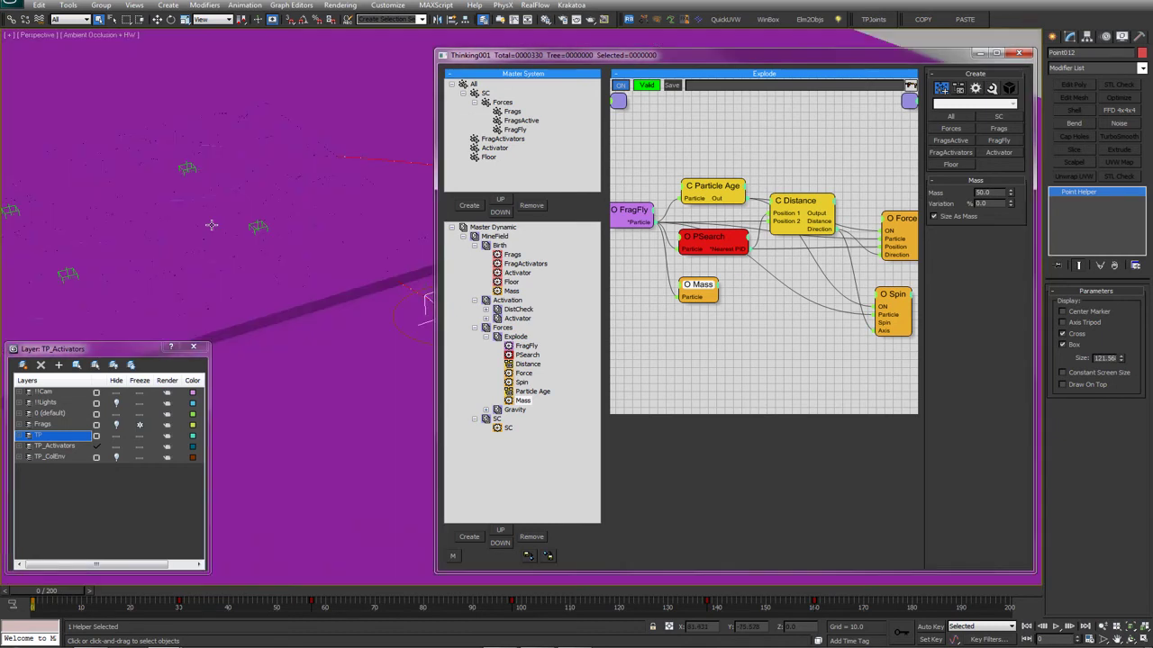
{"action": "key", "text": "F3"}
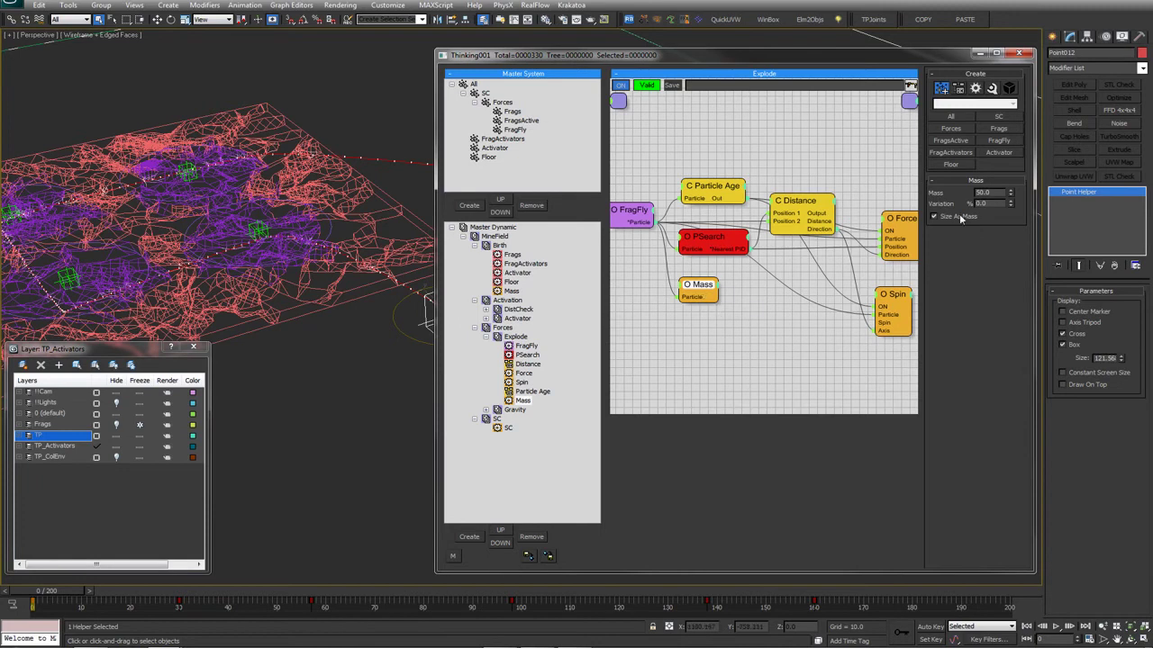
{"action": "left_click_drag", "start_coordinate": [997, 192], "coordinate": [874, 198]}
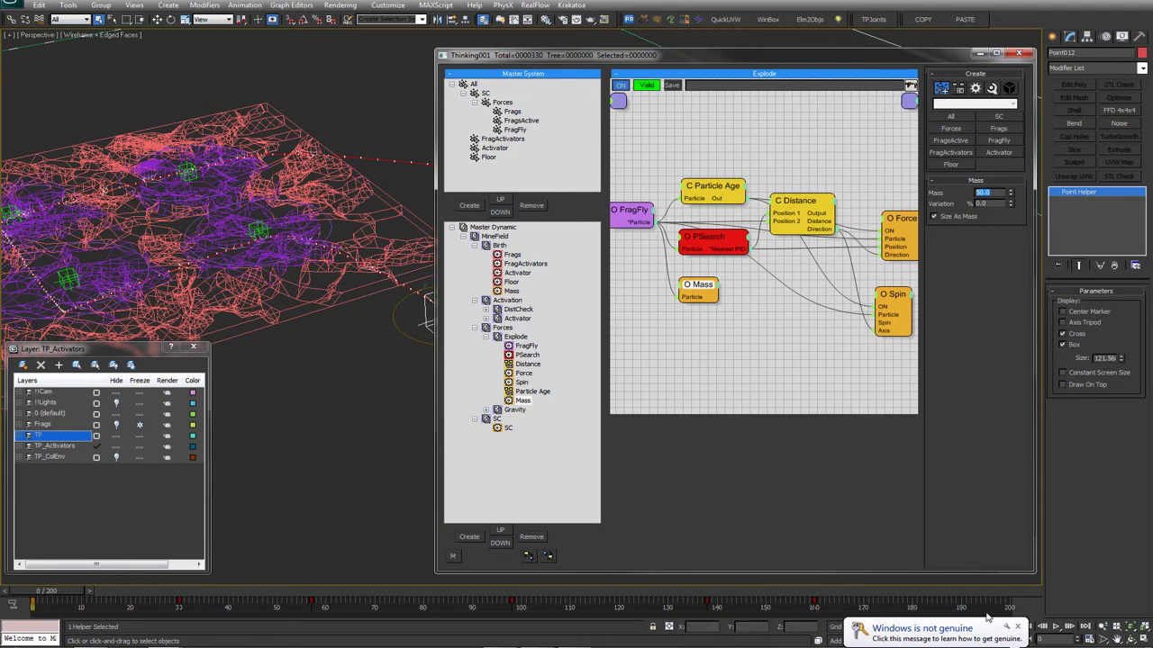
{"action": "left_click", "coordinate": [1018, 627]}
{"action": "left_click", "coordinate": [757, 194]}
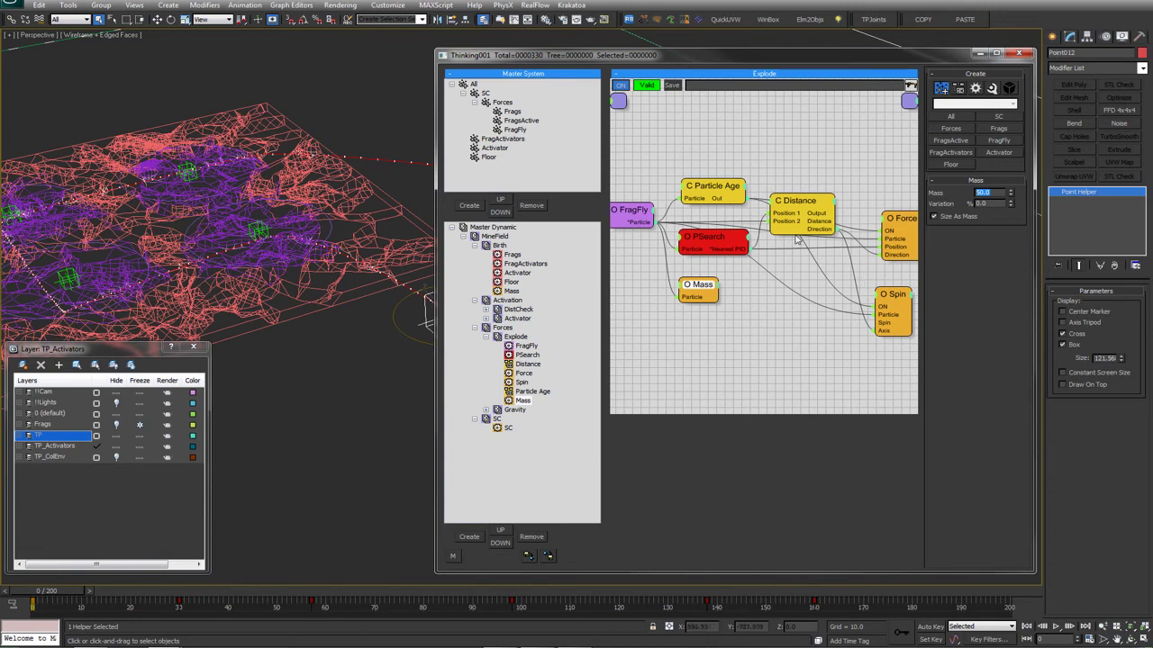
Move the Birth set's Mass operator directly below Frags in the dynamics tree and tidy the two nodes
{"action": "left_click", "coordinate": [511, 291]}
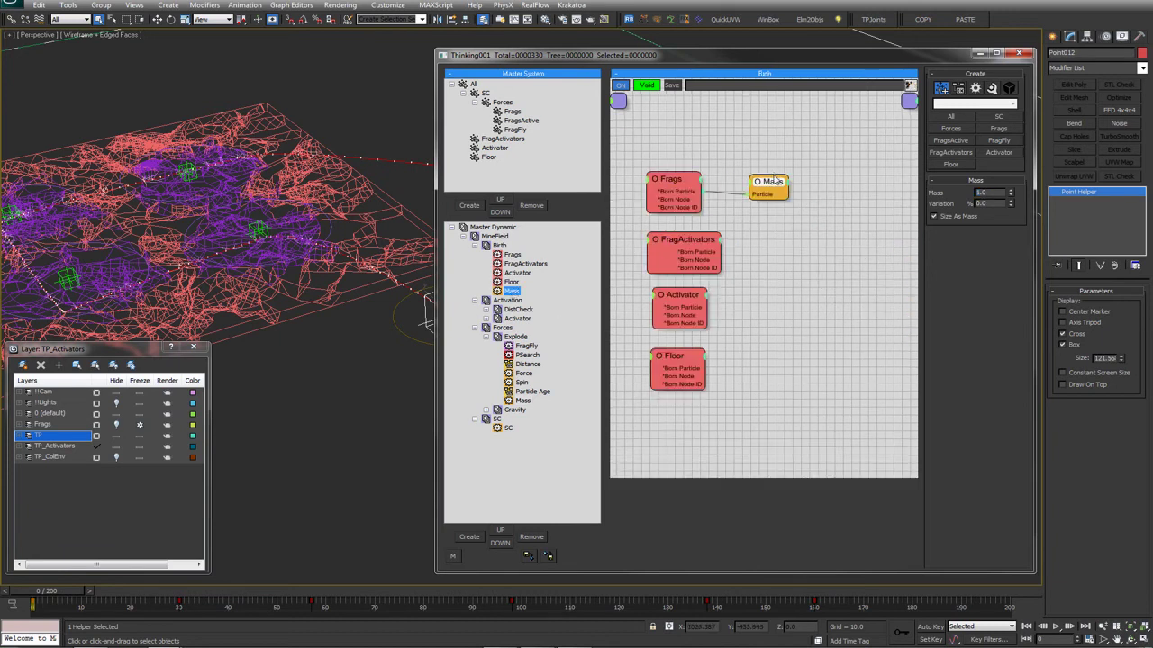
{"action": "left_click_drag", "start_coordinate": [514, 297], "coordinate": [512, 261]}
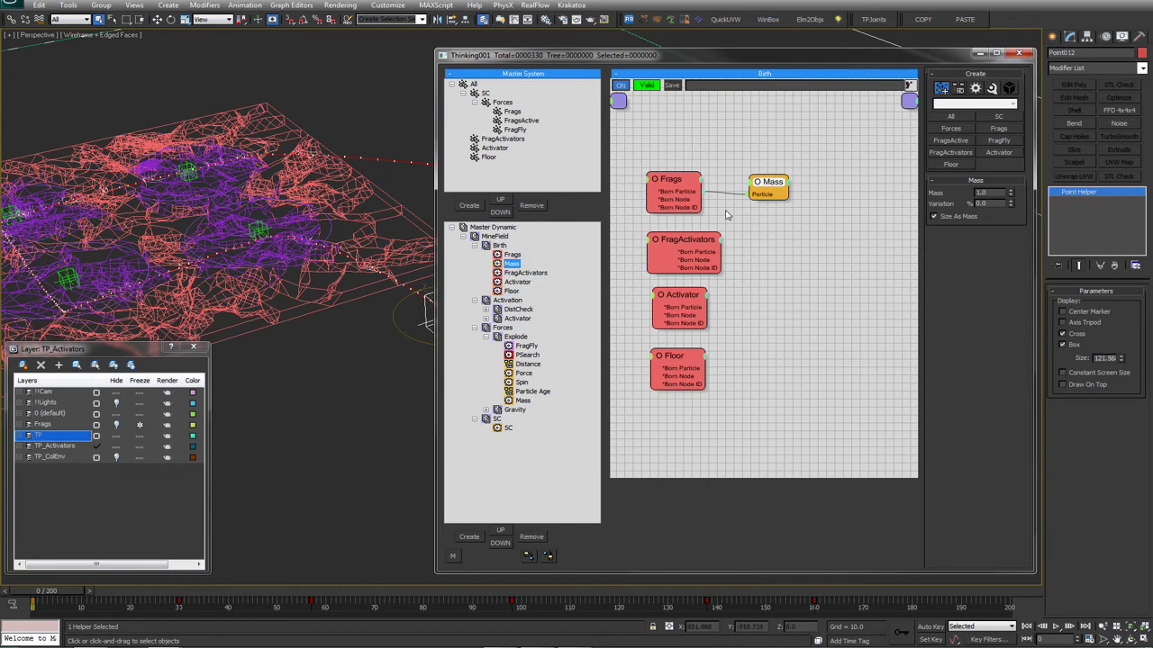
{"action": "left_click_drag", "start_coordinate": [757, 187], "coordinate": [742, 191]}
{"action": "left_click", "coordinate": [679, 181]}
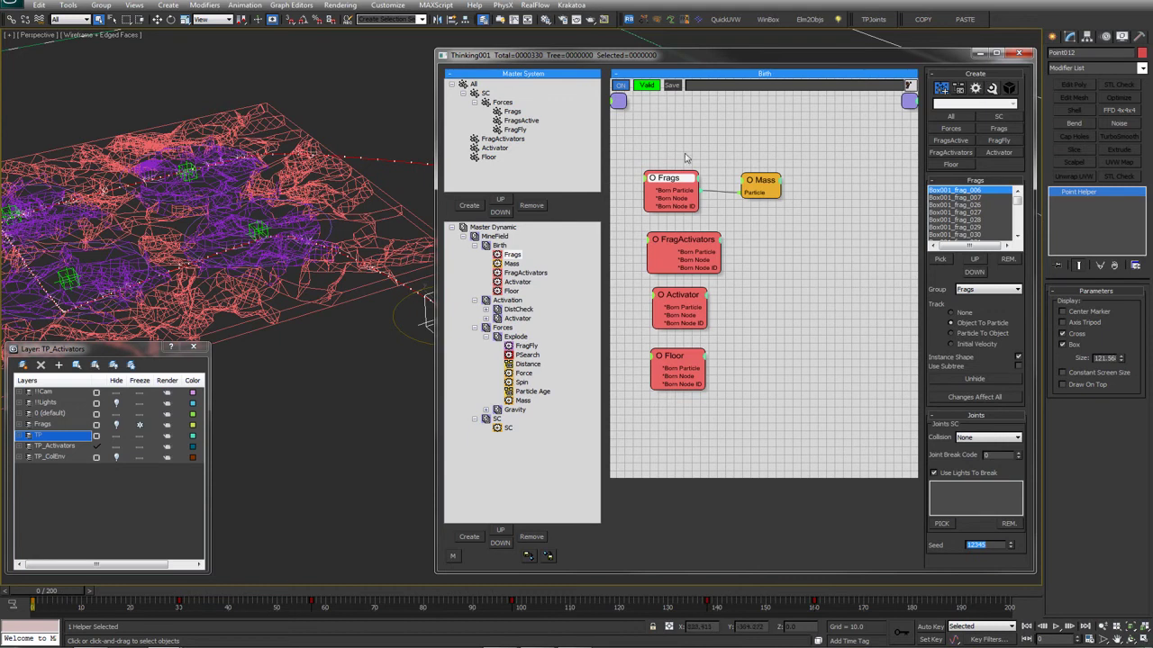
{"action": "left_click_drag", "start_coordinate": [761, 183], "coordinate": [767, 184]}
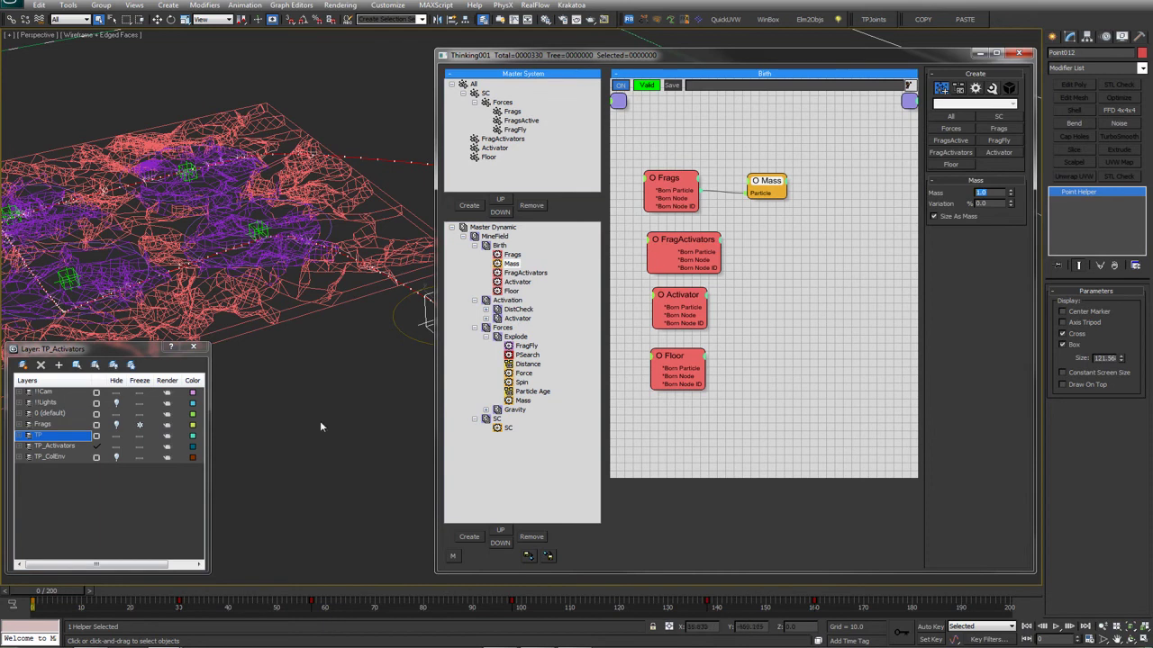
Check the FragFly group's settings and re-enter 50 as the Mass value of the Explode set's Mass operator
{"action": "left_click", "coordinate": [515, 129]}
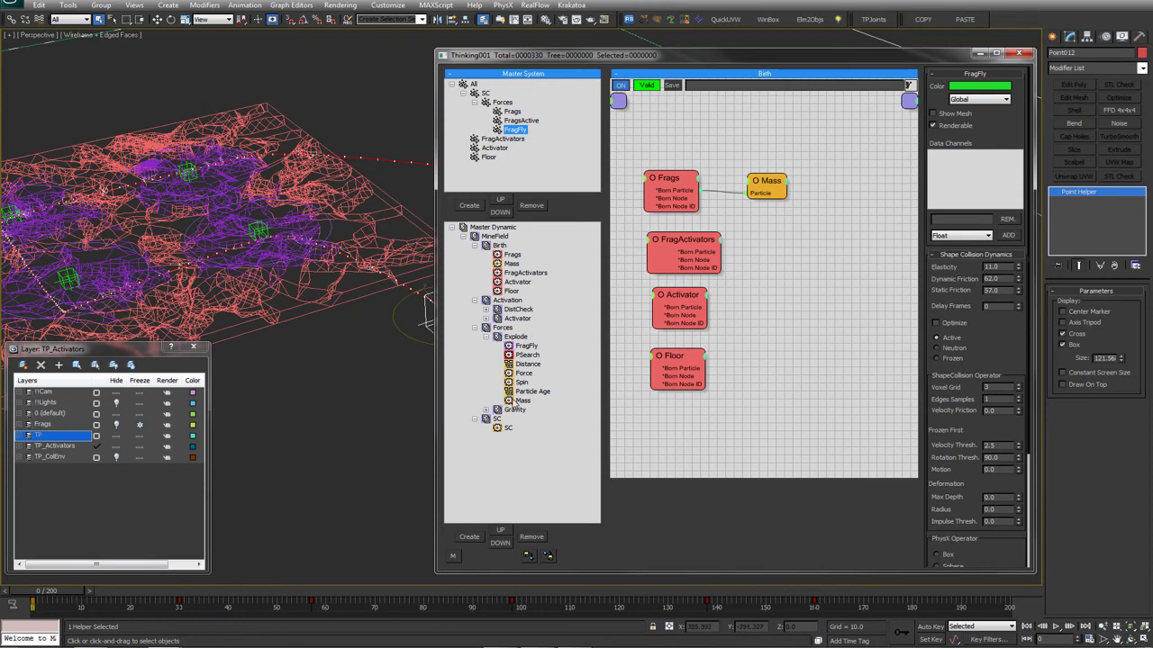
{"action": "left_click", "coordinate": [520, 401]}
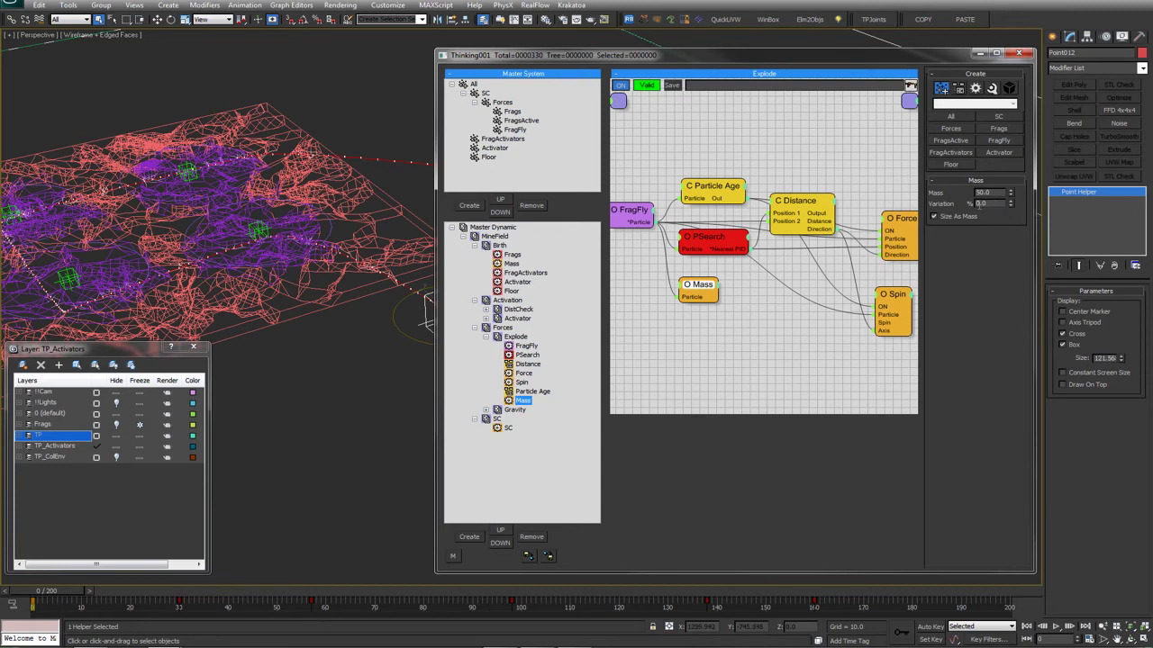
{"action": "double_click", "coordinate": [997, 192]}
{"action": "type", "text": "4050"}
{"action": "key", "text": "Return"}
{"action": "type", "text": "5"}
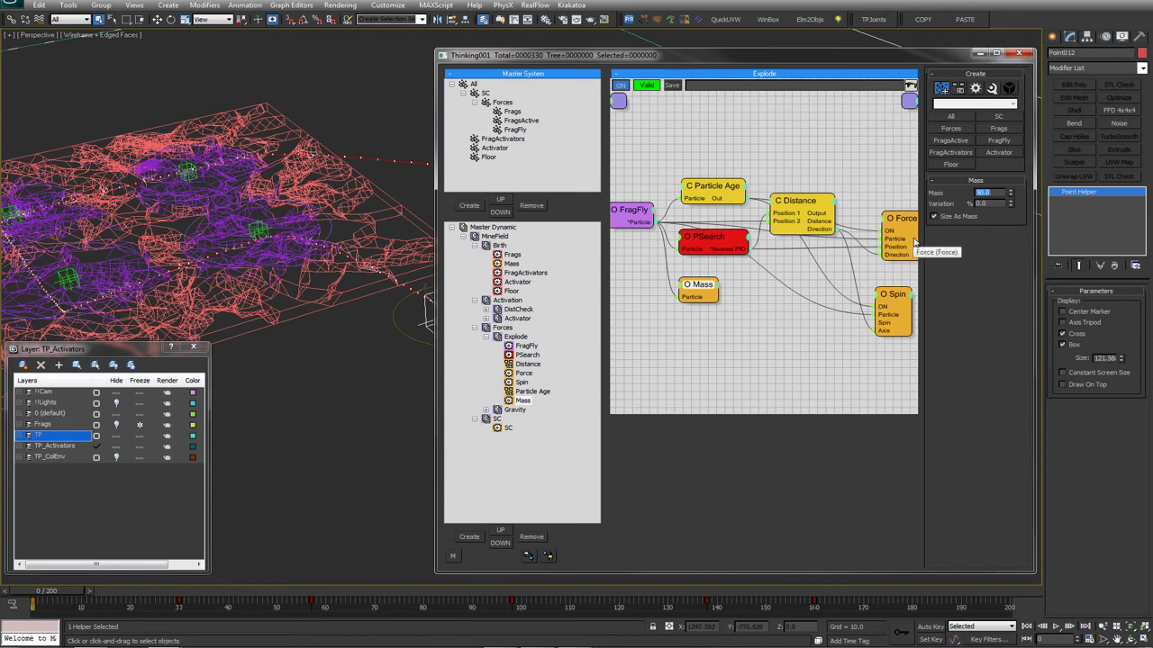
Play the simulation from frame 0 and switch to shaded display without edged faces to examine the explosions
{"action": "middle_click_drag", "start_coordinate": [193, 269], "coordinate": [219, 272]}
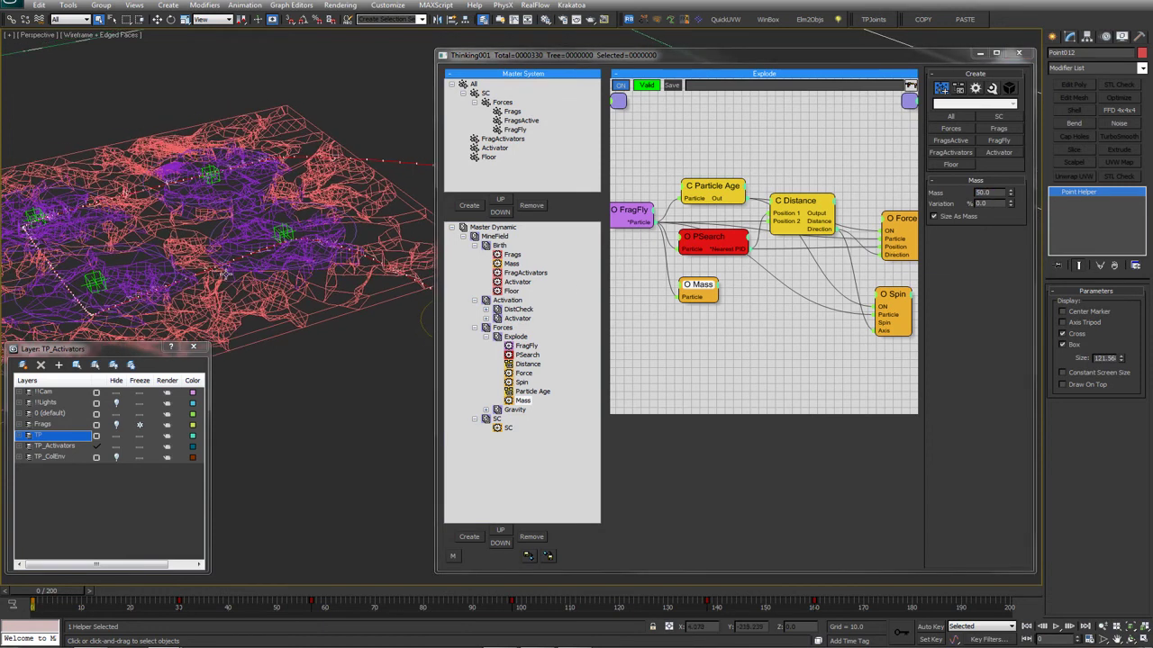
{"action": "key", "text": "/"}
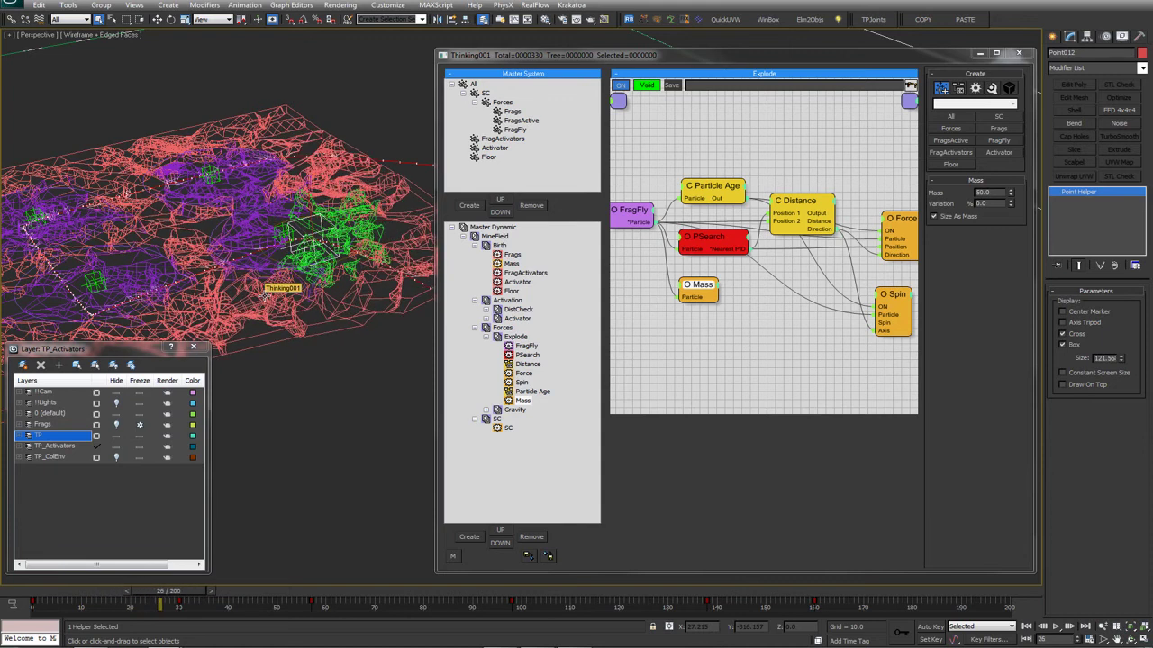
{"action": "key", "text": "F3"}
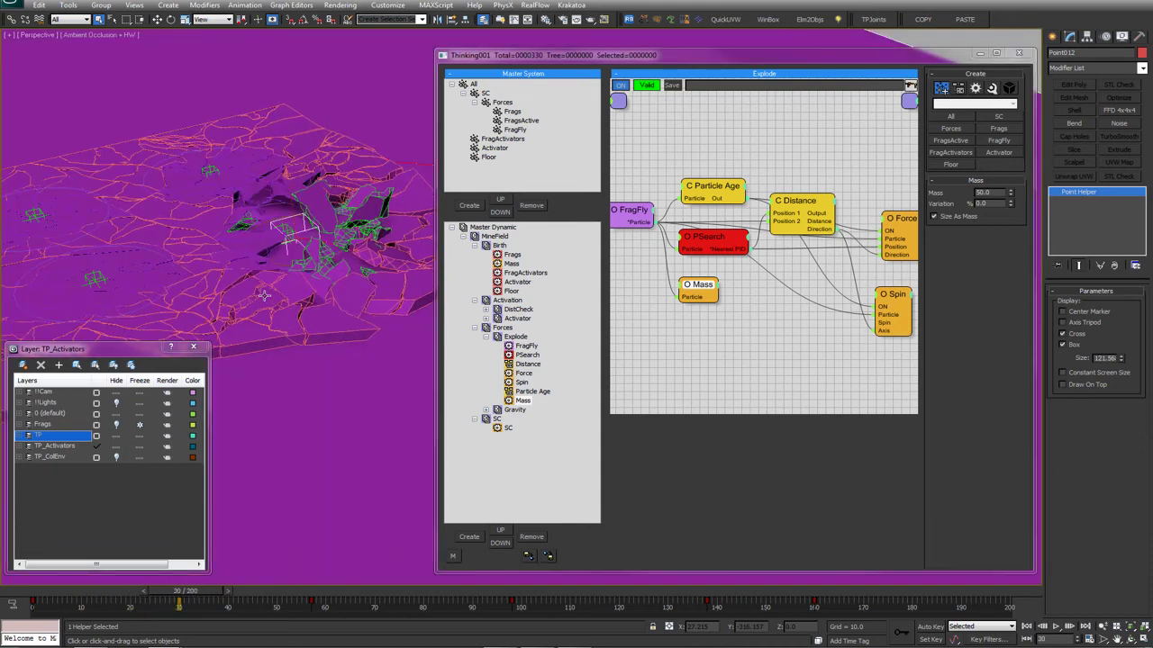
{"action": "key", "text": "F4"}
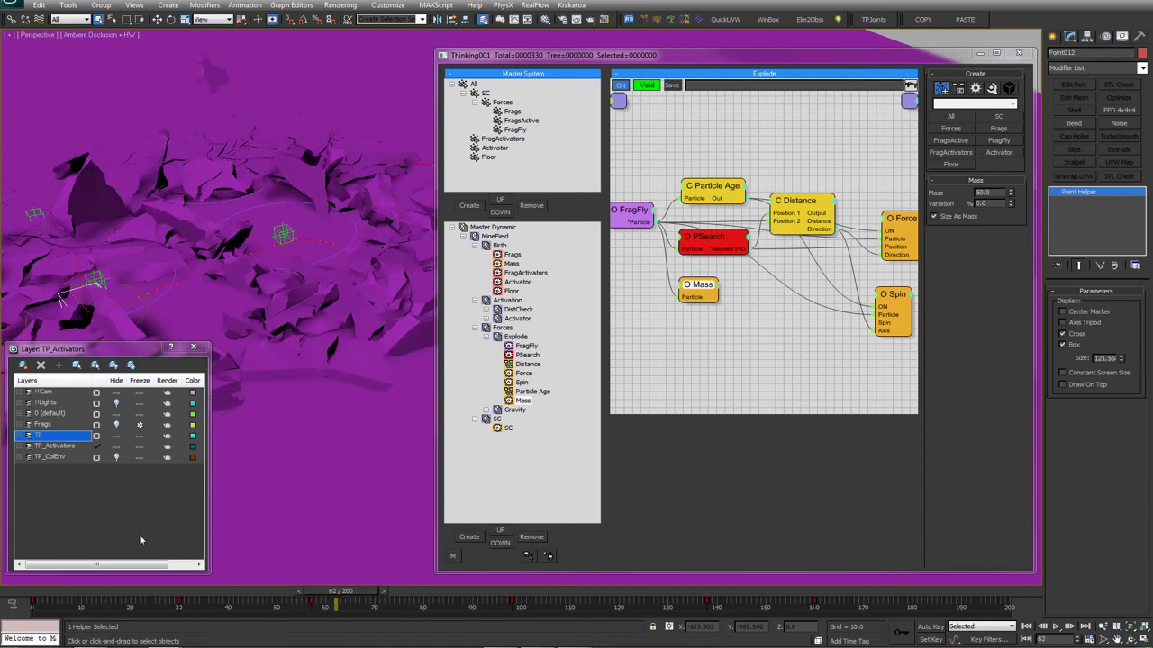
Return to frame 0 and narrow the thinkingParticles window to show the whole minefield in the viewport
{"action": "left_click", "coordinate": [33, 590]}
{"action": "left_click_drag", "start_coordinate": [433, 237], "coordinate": [543, 237]}
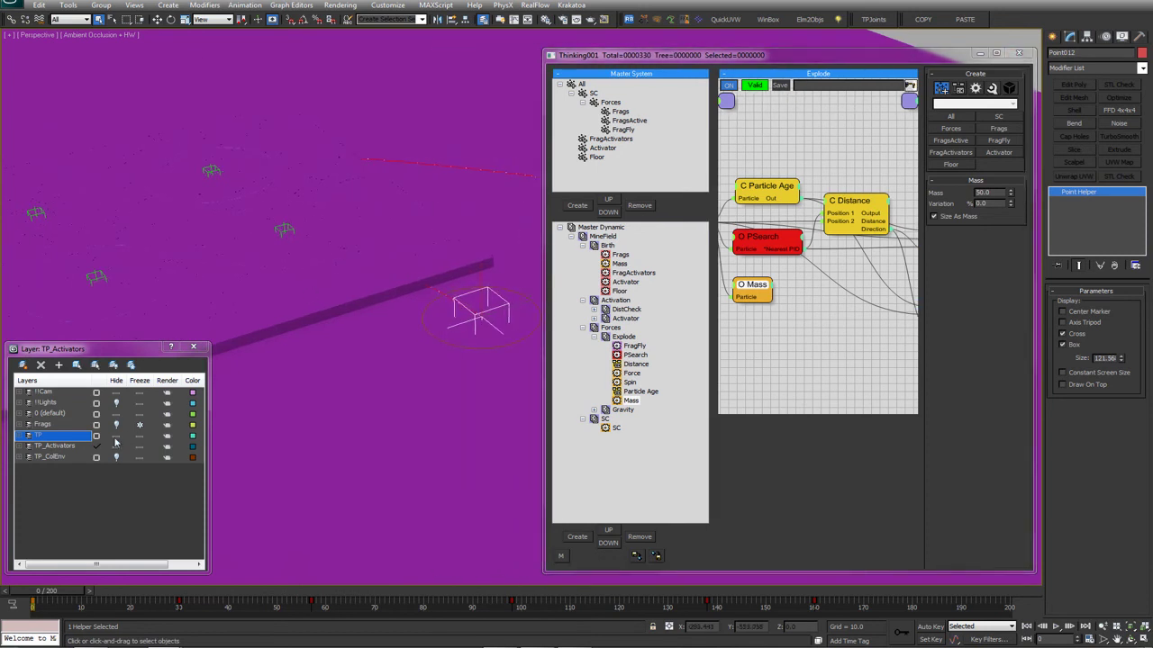
{"action": "middle_click_drag", "start_coordinate": [440, 362], "coordinate": [432, 363], "text": "alt"}
{"action": "scroll", "coordinate": [432, 363], "scroll_direction": "down", "scroll_amount": 4}
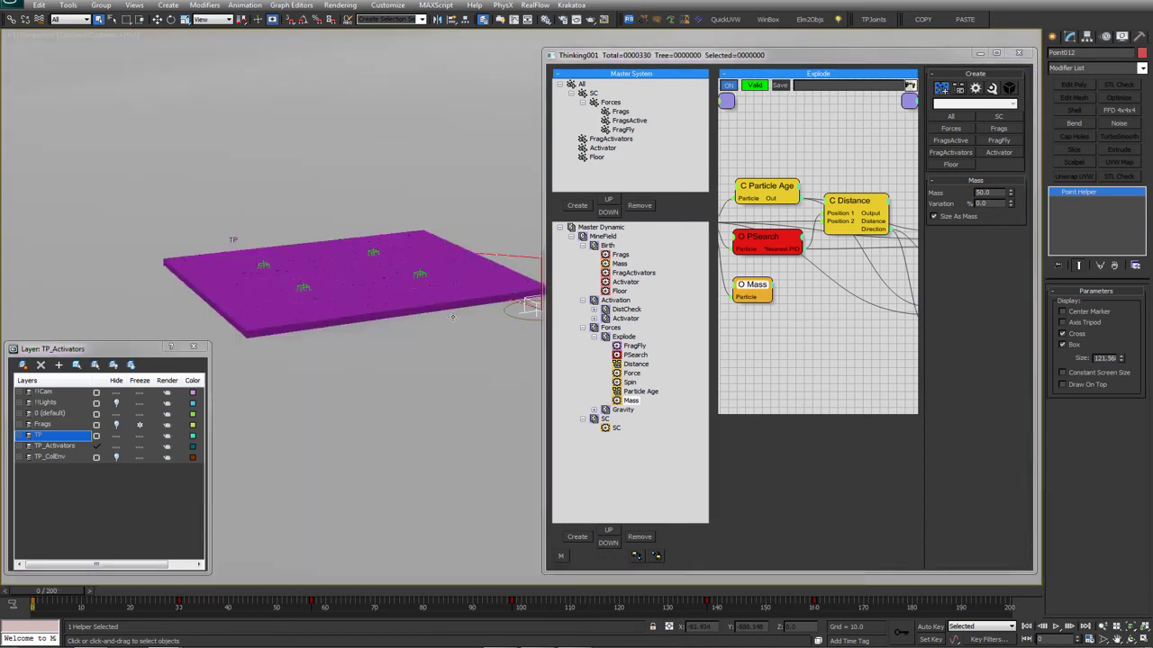
Turn off Show Mesh and Renderable for the Floor particle group
{"action": "left_click", "coordinate": [597, 157]}
{"action": "left_click", "coordinate": [965, 100]}
{"action": "left_click", "coordinate": [959, 117]}
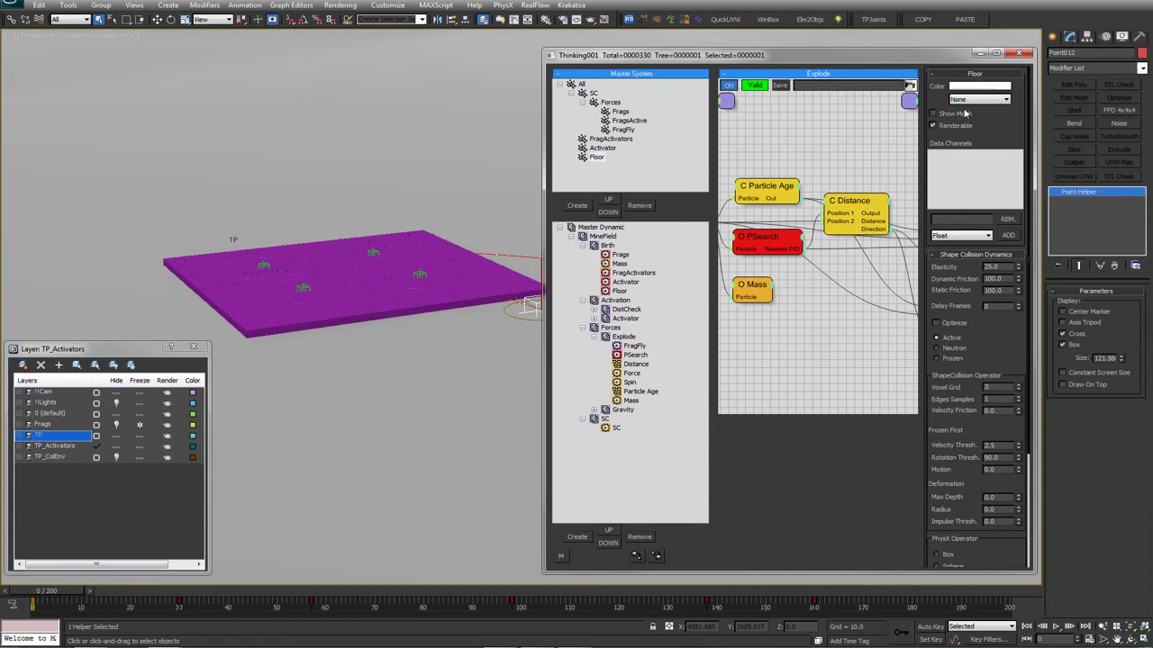
Select the large green floor object around the minefield and clear it from the viewport
{"action": "scroll", "coordinate": [378, 212], "scroll_direction": "up", "scroll_amount": 4}
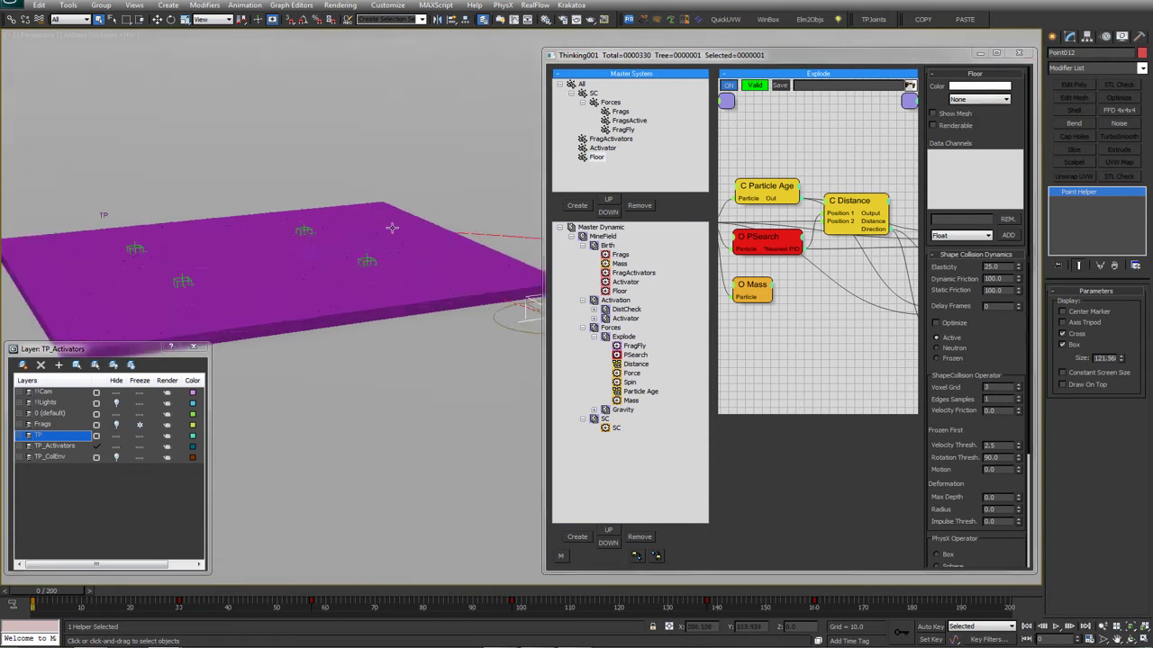
{"action": "middle_click_drag", "start_coordinate": [398, 236], "coordinate": [417, 234]}
{"action": "left_click", "coordinate": [323, 98]}
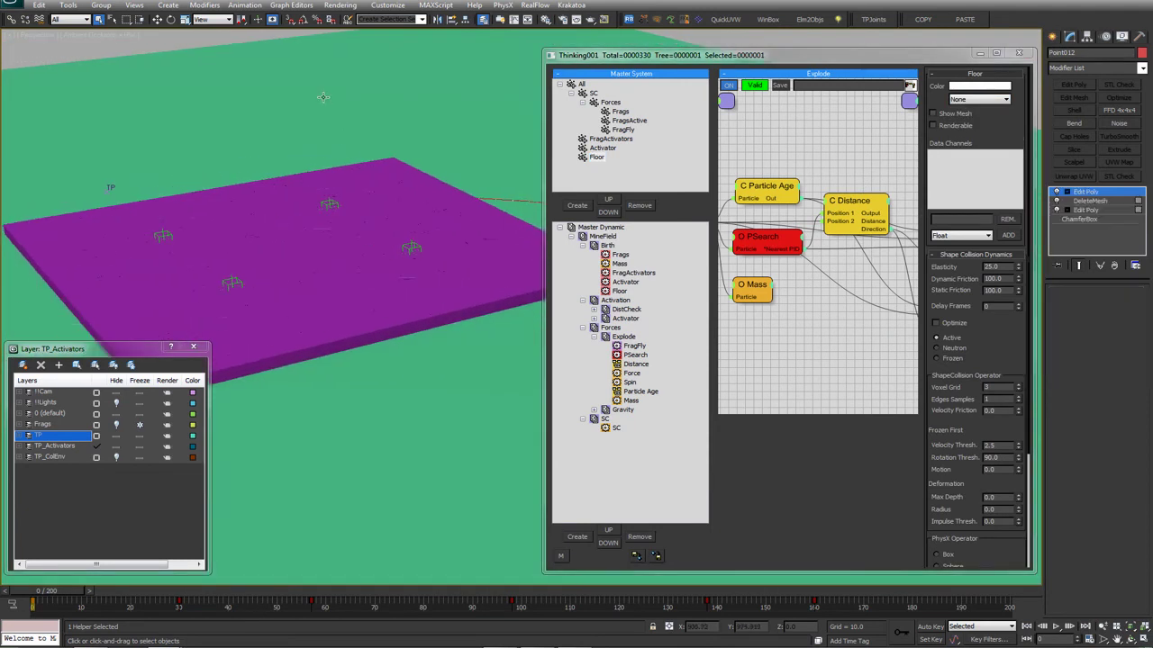
{"action": "left_click", "coordinate": [330, 125]}
{"action": "key", "text": "Delete"}
Create a smooth-shaded AVI preview of the Perspective viewport, stop it partway, play it back to judge the explosions, and close it
{"action": "middle_click_drag", "start_coordinate": [319, 159], "coordinate": [262, 209]}
{"action": "scroll", "coordinate": [327, 160], "scroll_direction": "down", "scroll_amount": 3}
{"action": "left_click", "coordinate": [602, 20]}
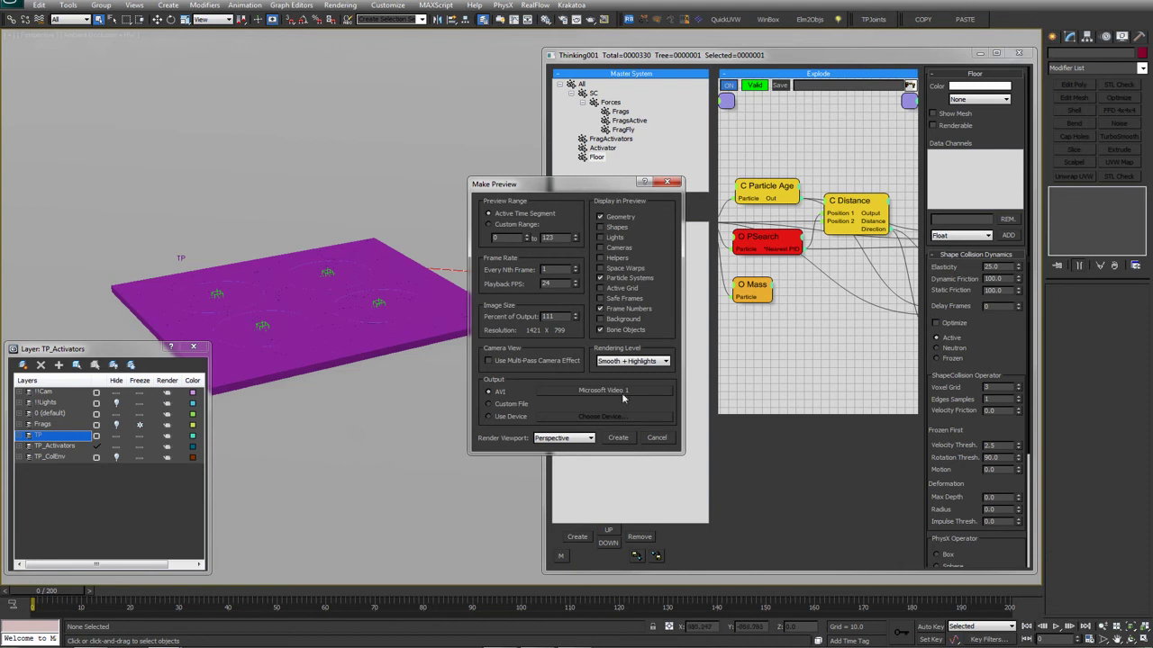
{"action": "left_click", "coordinate": [618, 438]}
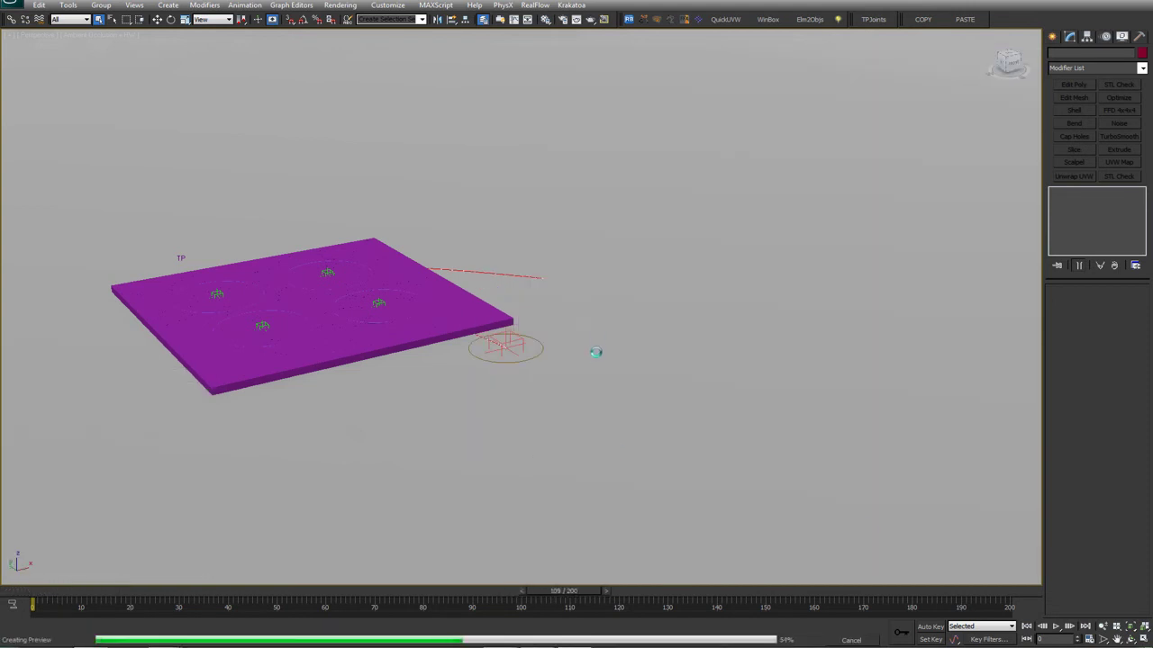
{"action": "key", "text": "Escape"}
{"action": "left_click", "coordinate": [515, 338]}
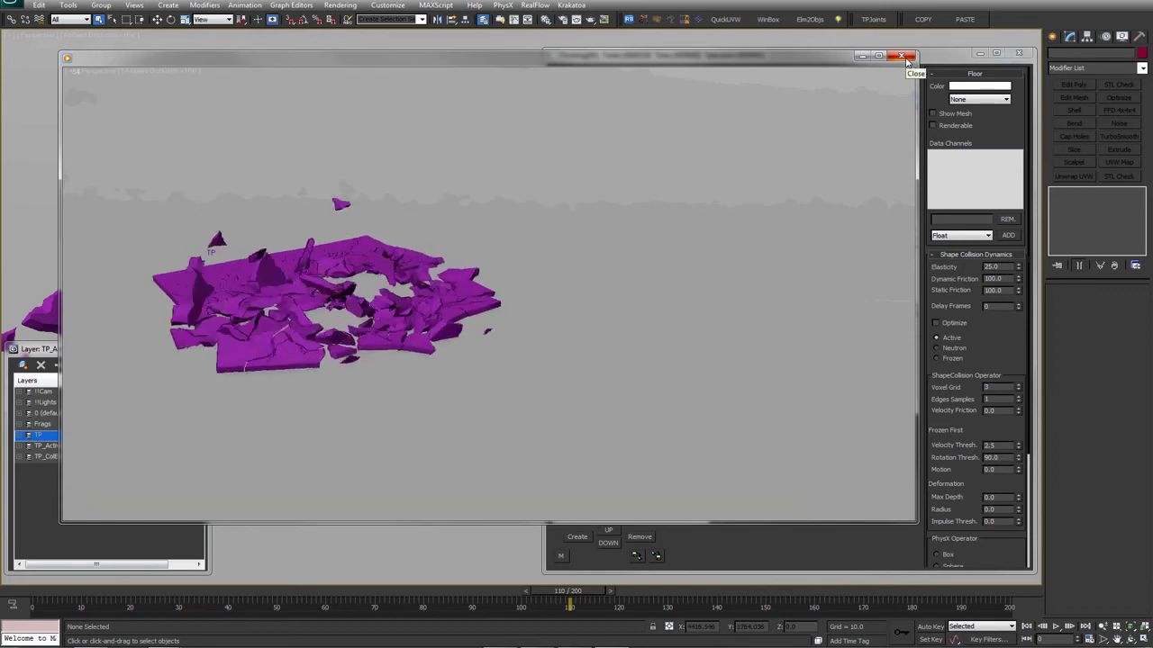
{"action": "left_click", "coordinate": [904, 56]}
Return to frame 0 and set Decay 1 of the Explode set's Force operator to 320
{"action": "left_click_drag", "start_coordinate": [818, 57], "coordinate": [820, 55]}
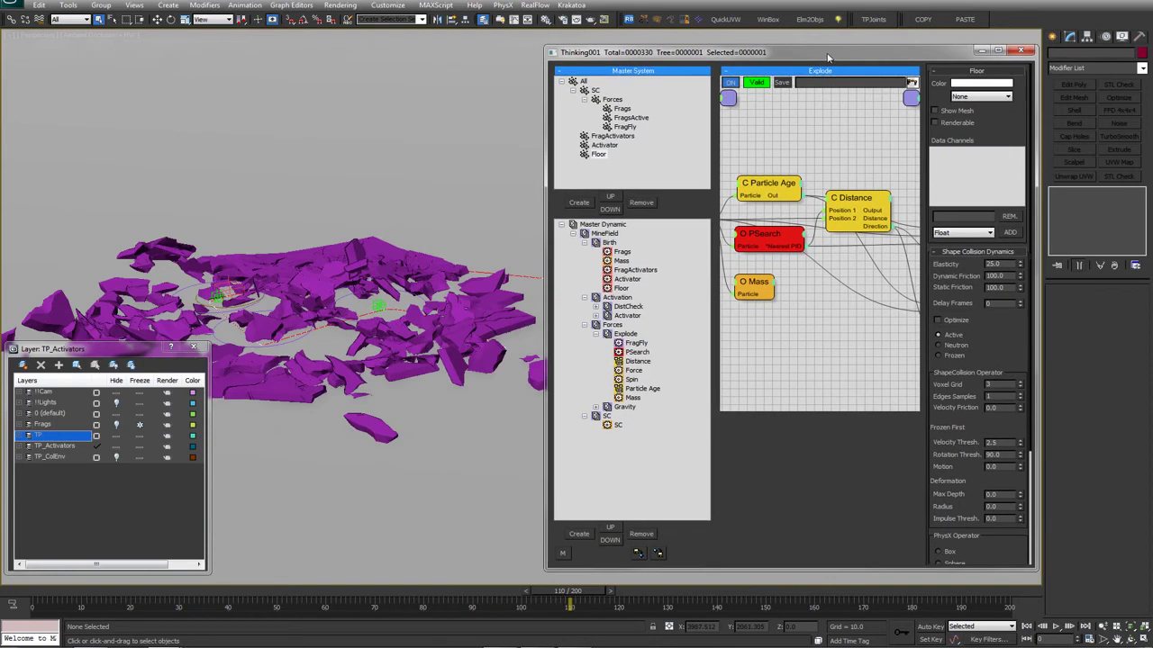
{"action": "left_click", "coordinate": [19, 593]}
{"action": "scroll", "coordinate": [378, 352], "scroll_direction": "up", "scroll_amount": 3}
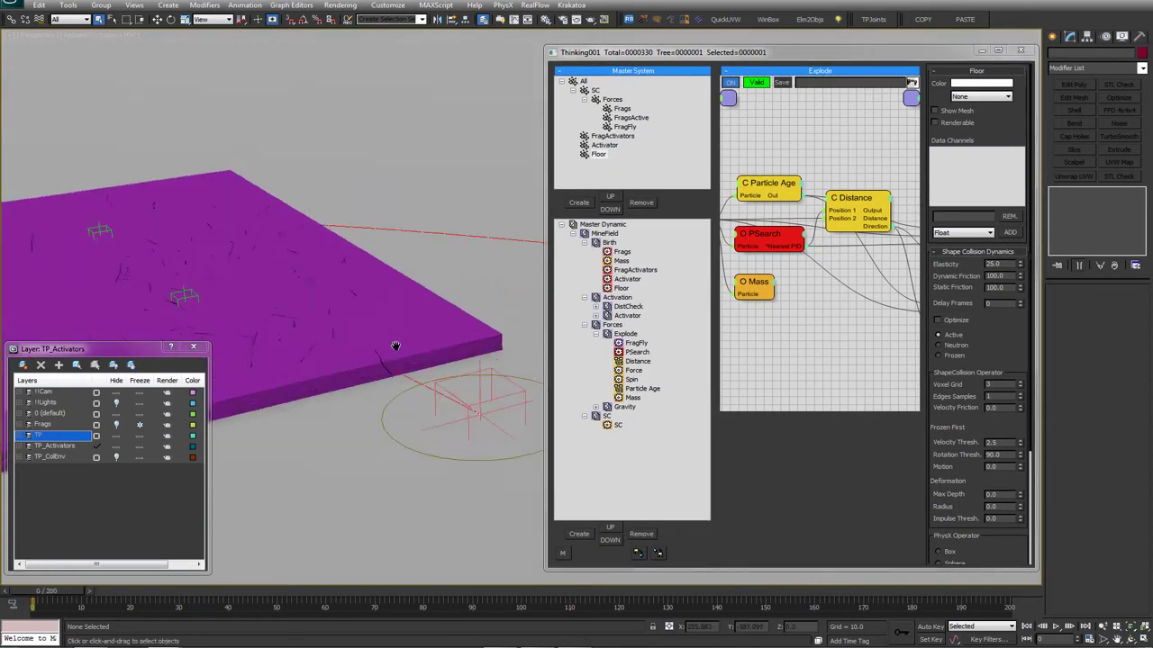
{"action": "middle_click_drag", "start_coordinate": [396, 345], "coordinate": [499, 327]}
{"action": "scroll", "coordinate": [495, 327], "scroll_direction": "down", "scroll_amount": 1}
{"action": "middle_click_drag", "start_coordinate": [849, 312], "coordinate": [771, 324]}
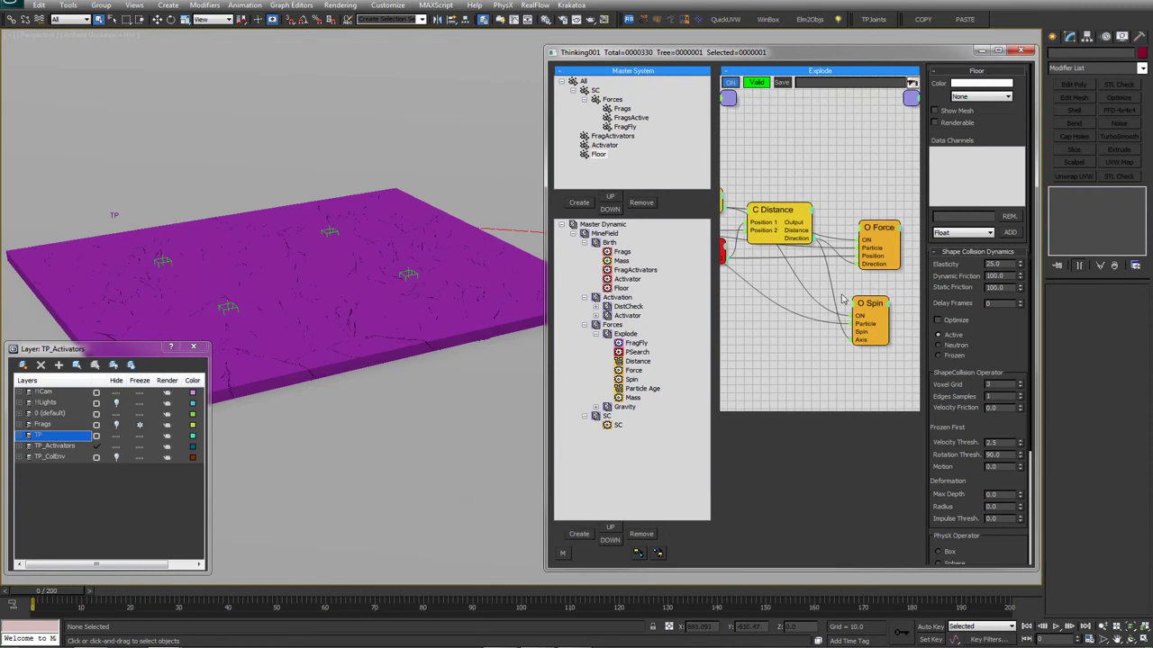
{"action": "left_click", "coordinate": [895, 223]}
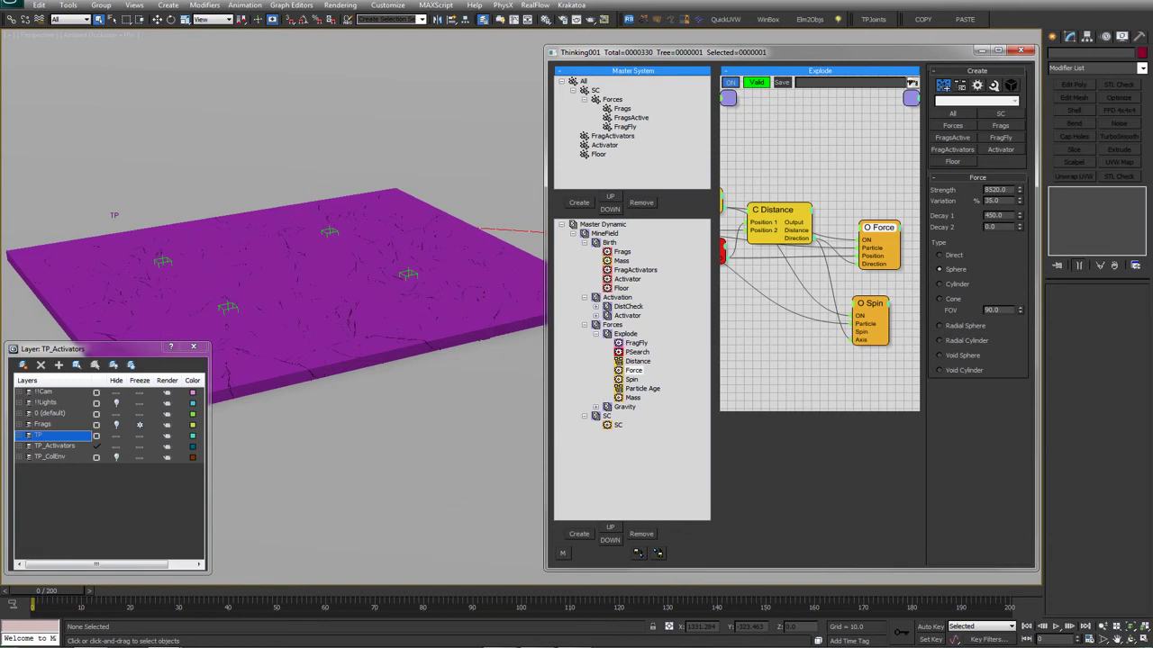
{"action": "double_click", "coordinate": [998, 190]}
{"action": "double_click", "coordinate": [991, 215]}
{"action": "type", "text": "350"}
{"action": "key", "text": "Return"}
{"action": "type", "text": "330"}
{"action": "key", "text": "Return"}
Check the Spin operator's settings and set the Mass value of the Explode set's Mass operator to 35
{"action": "left_click_drag", "start_coordinate": [874, 311], "coordinate": [879, 301]}
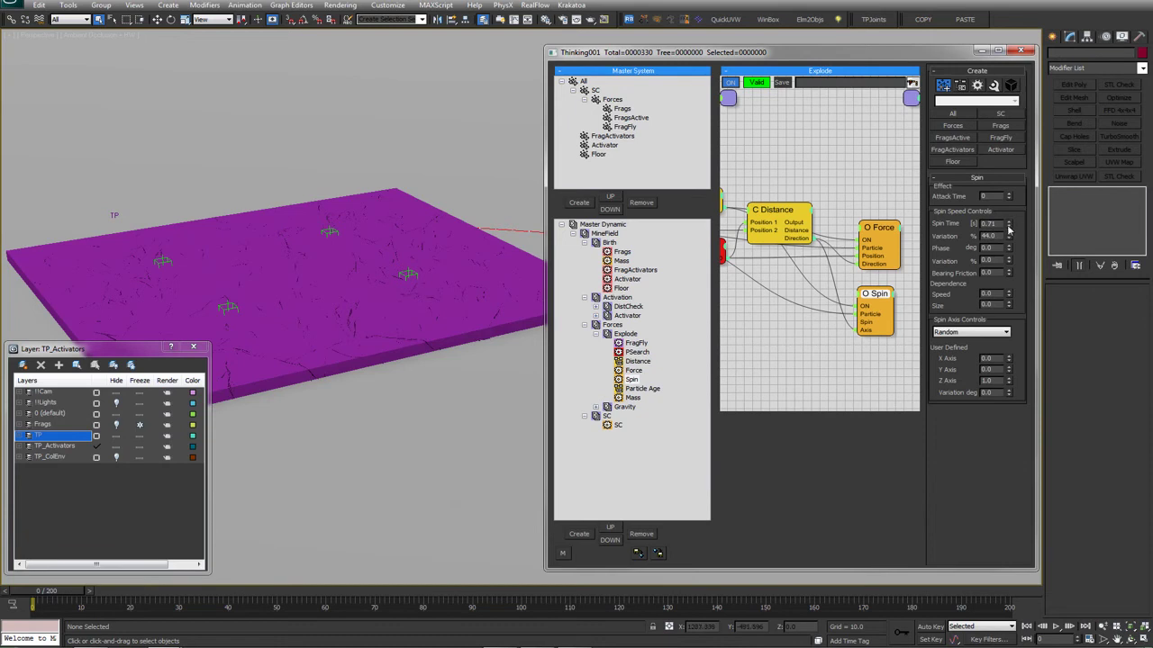
{"action": "middle_click_drag", "start_coordinate": [761, 283], "coordinate": [824, 287]}
{"action": "right_click", "coordinate": [811, 275]}
{"action": "left_click", "coordinate": [820, 162]}
{"action": "left_click", "coordinate": [767, 294]}
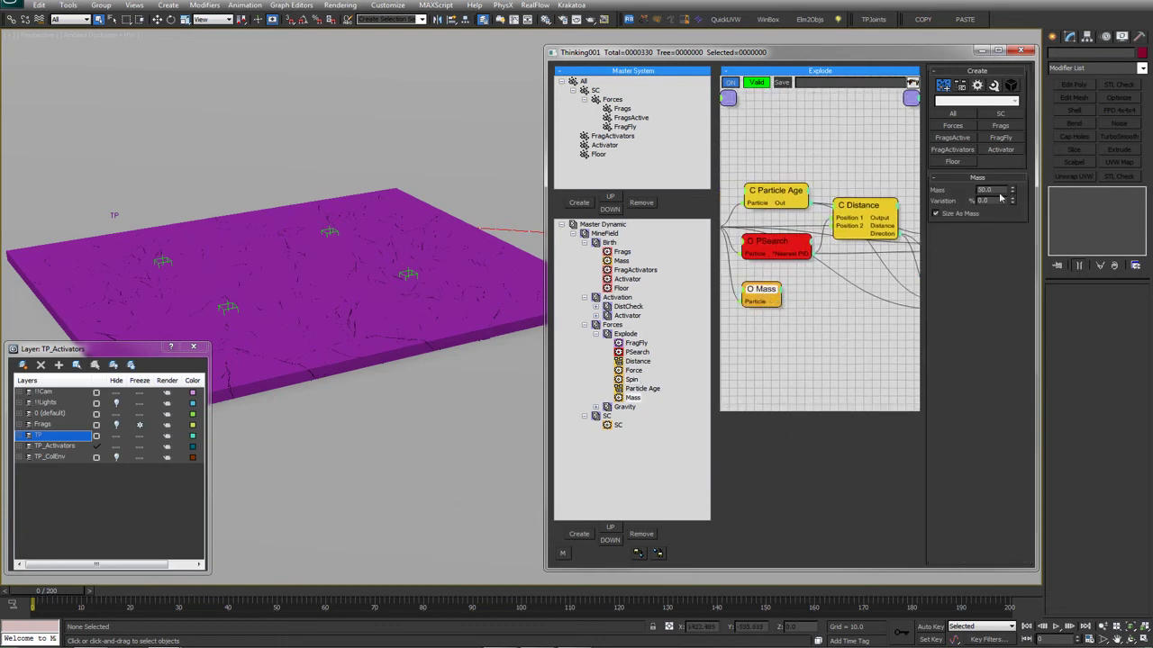
{"action": "type", "text": "35"}
Make another Perspective preview with the new force and mass values, stop it early, play it back and close it
{"action": "key", "text": "shift+v"}
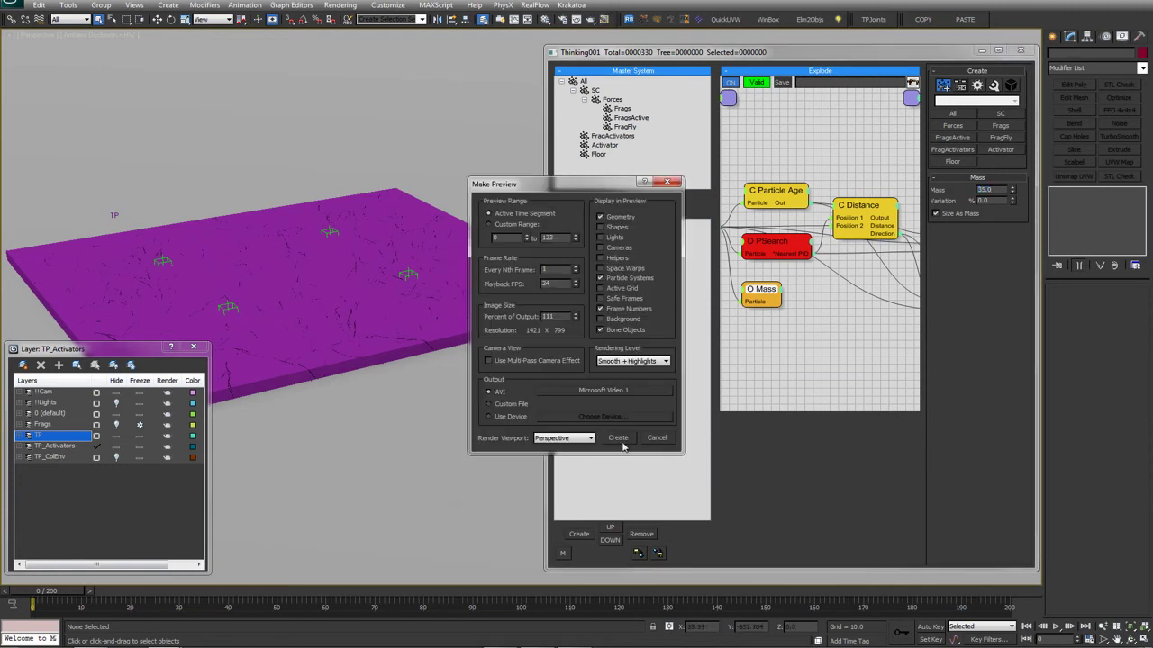
{"action": "left_click", "coordinate": [620, 440]}
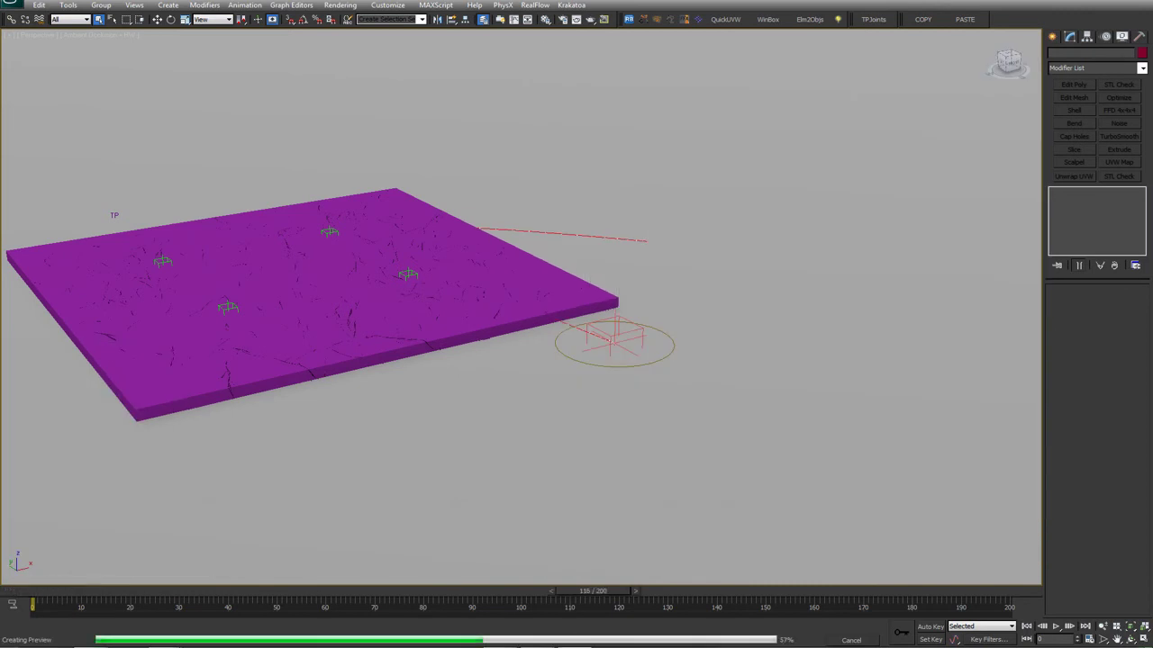
{"action": "key", "text": "Escape"}
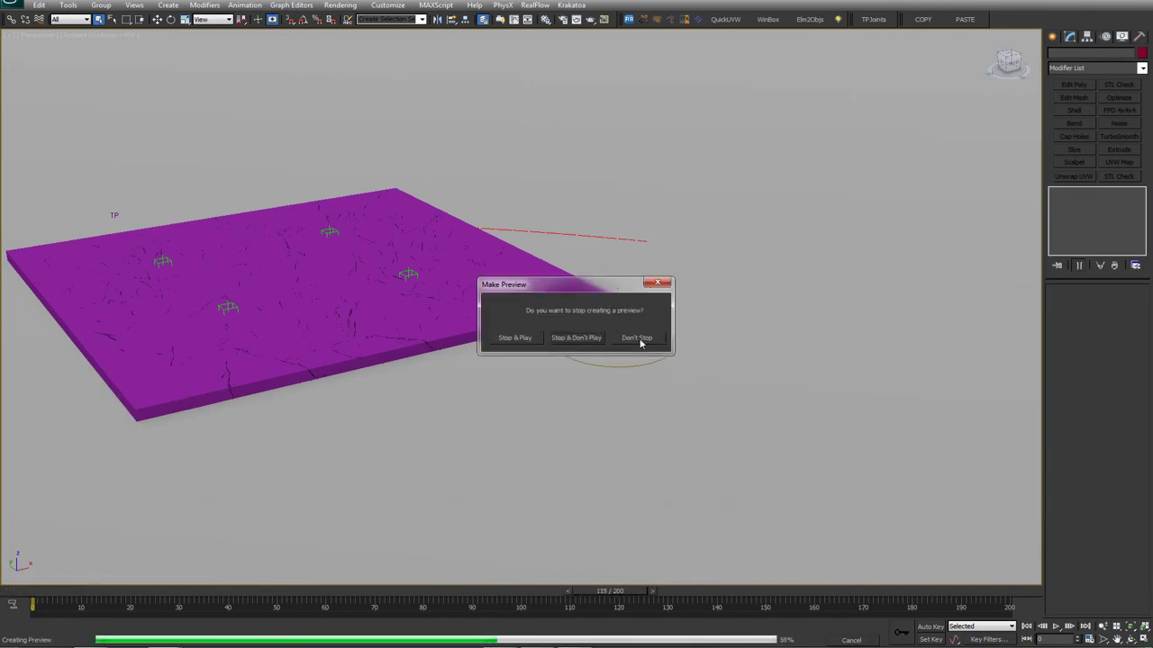
{"action": "left_click", "coordinate": [530, 338]}
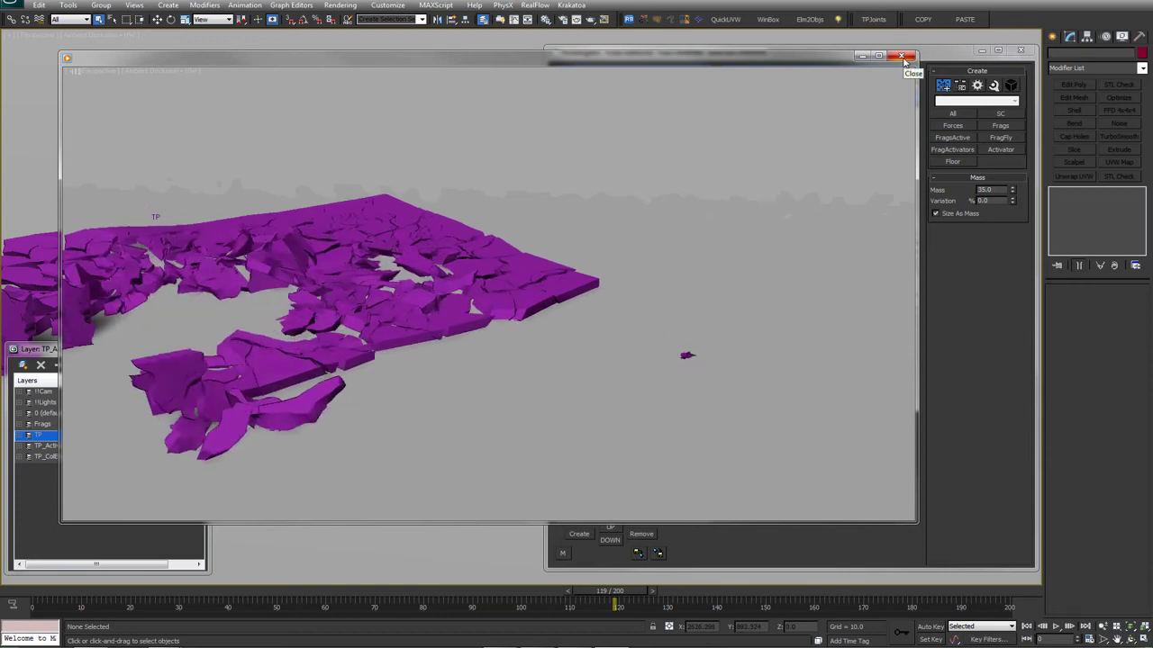
{"action": "left_click", "coordinate": [902, 56]}
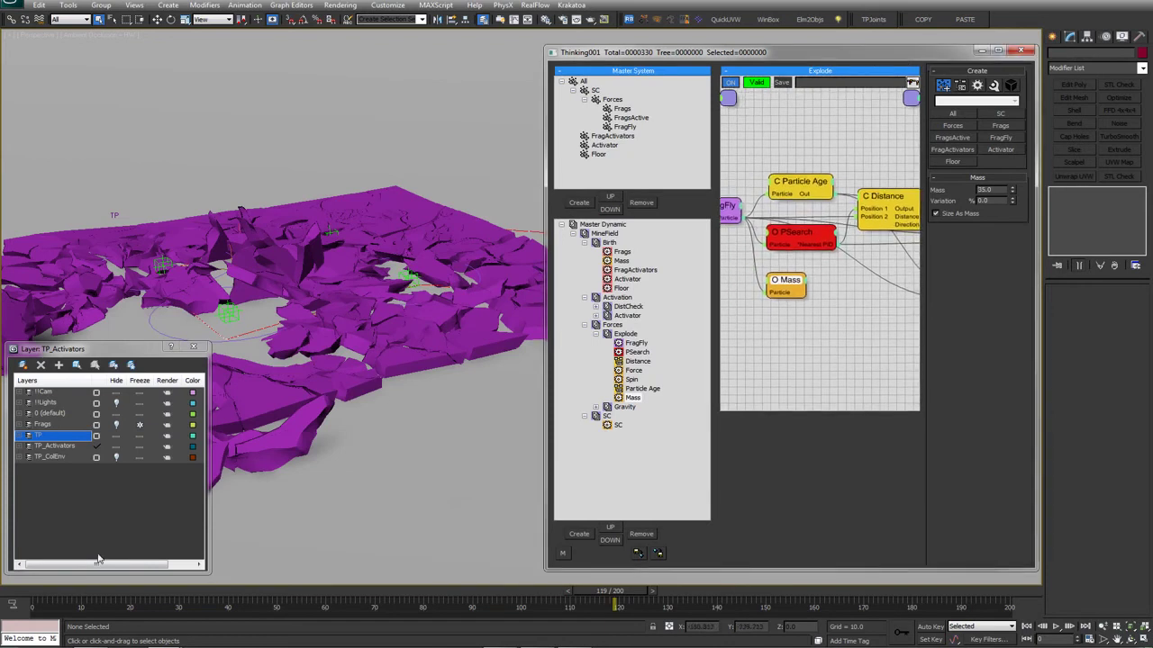
Return to frame 0 and set the Strength of the Explode set's Force operator to 9500
{"action": "left_click", "coordinate": [34, 600]}
{"action": "middle_click_drag", "start_coordinate": [797, 305], "coordinate": [669, 332]}
{"action": "left_click", "coordinate": [860, 240]}
{"action": "middle_click_drag", "start_coordinate": [857, 215], "coordinate": [878, 196]}
{"action": "left_click_drag", "start_coordinate": [1010, 191], "coordinate": [929, 196]}
{"action": "type", "text": "9500"}
{"action": "key", "text": "Return"}
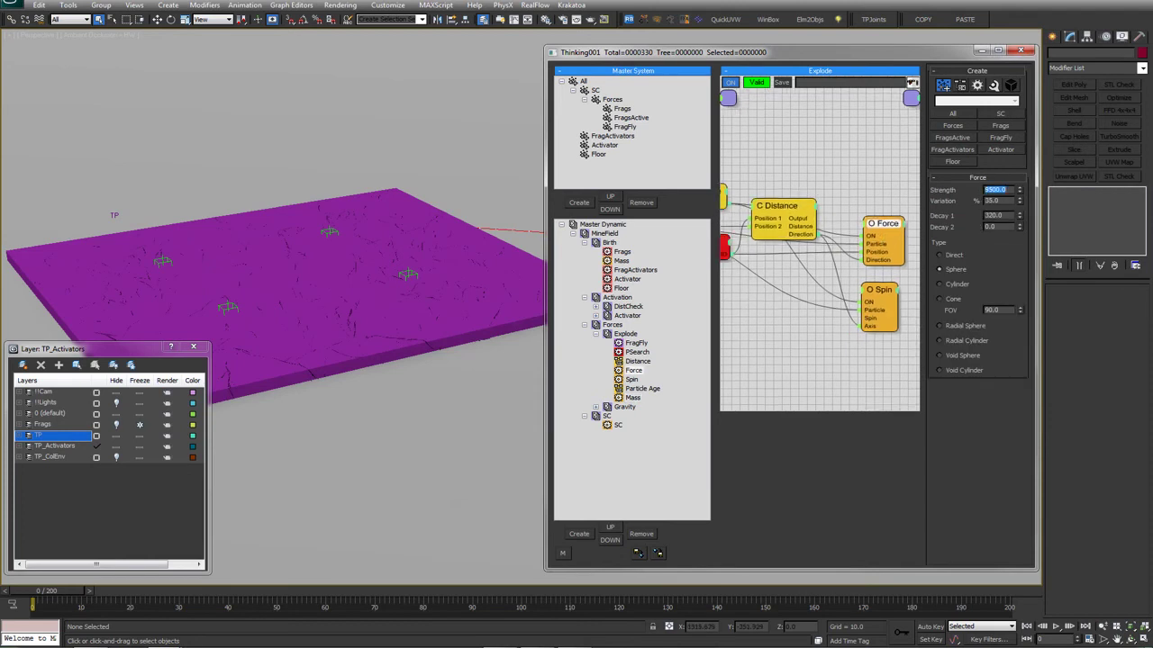
{"action": "left_click_drag", "start_coordinate": [1006, 217], "coordinate": [967, 224]}
{"action": "middle_click_drag", "start_coordinate": [792, 314], "coordinate": [823, 303]}
{"action": "right_click", "coordinate": [828, 288]}
{"action": "left_click", "coordinate": [836, 170]}
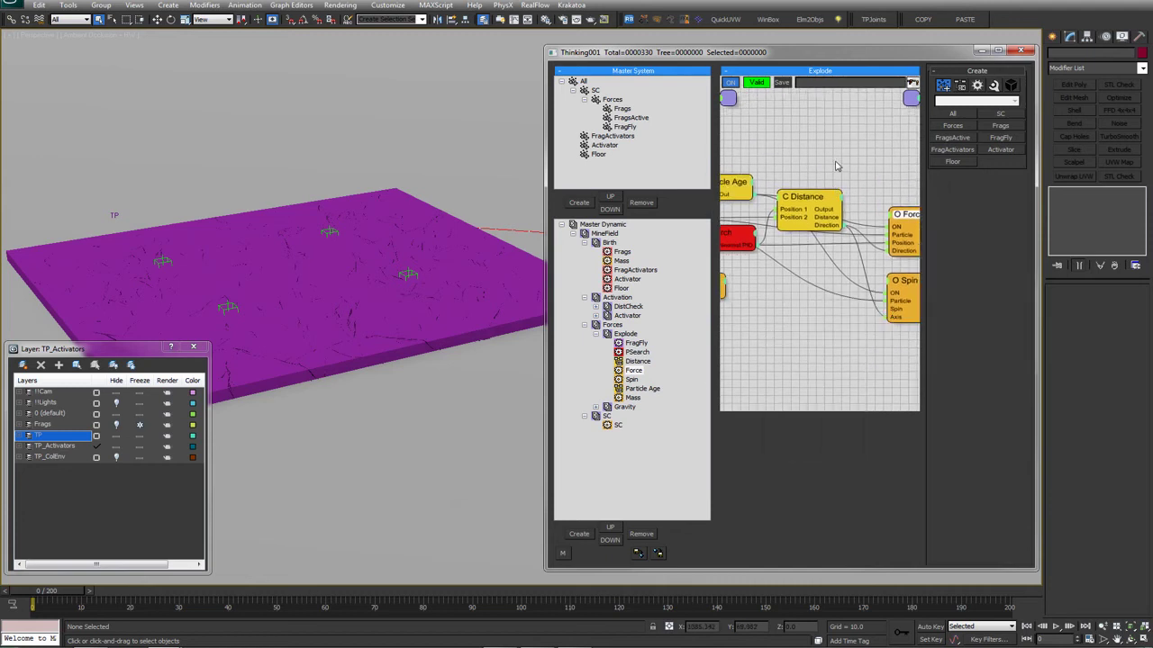
Collapse the Explode set, create a new dynamic set under MineField and move it directly above the SC set
{"action": "left_click", "coordinate": [595, 333]}
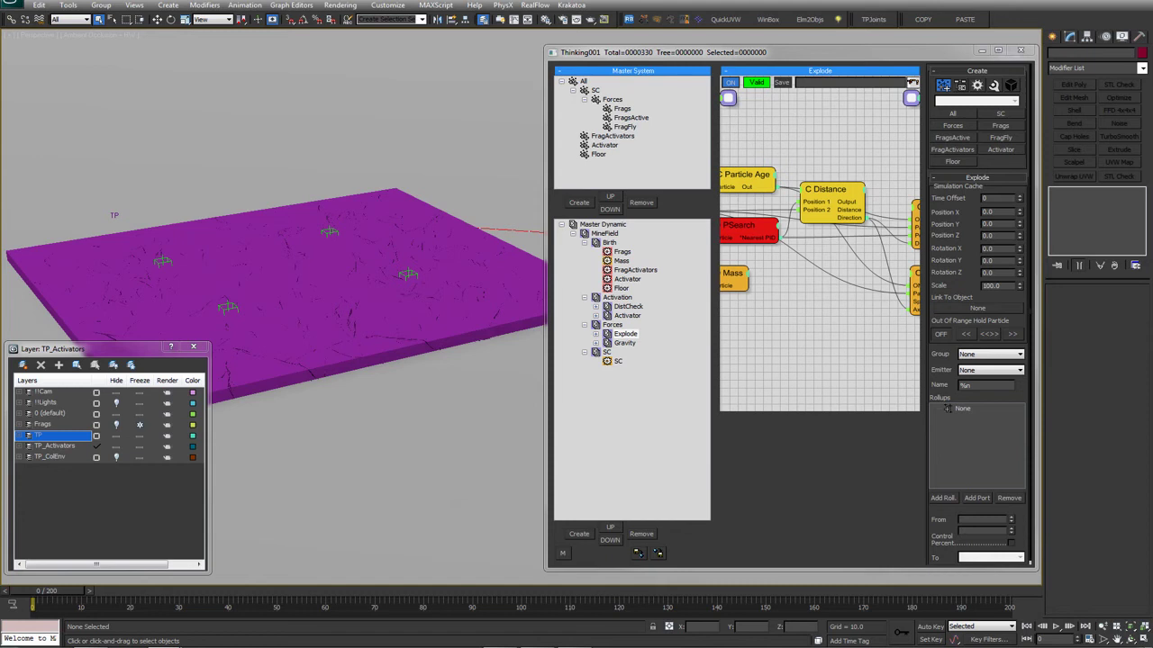
{"action": "left_click", "coordinate": [604, 234]}
{"action": "left_click", "coordinate": [579, 534]}
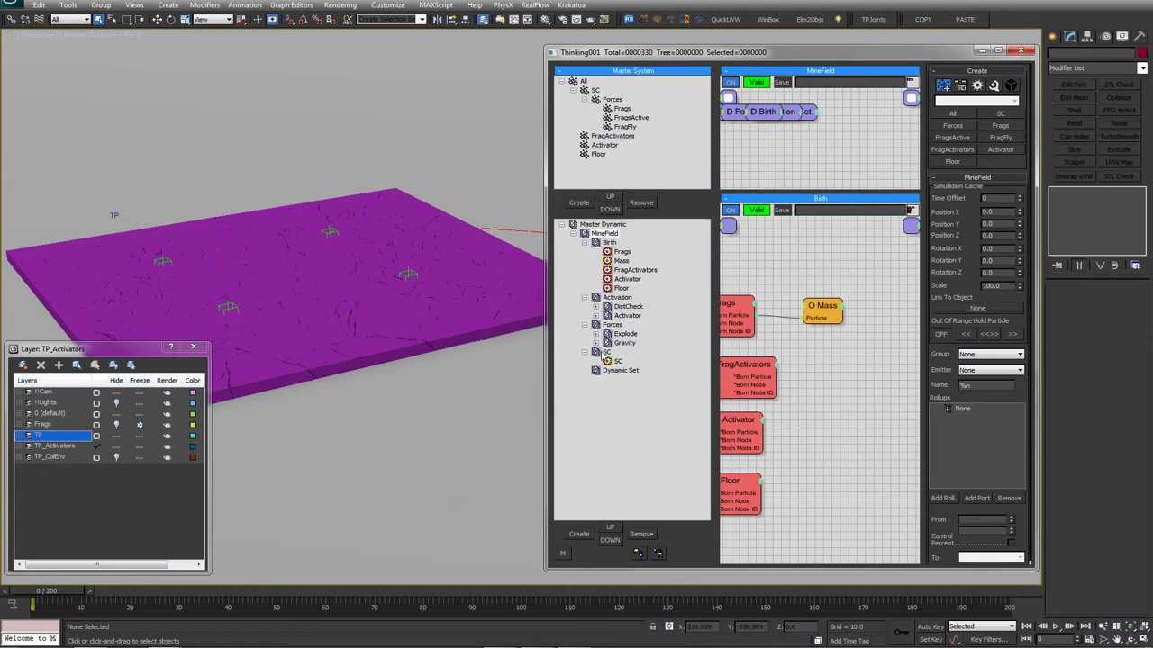
{"action": "left_click", "coordinate": [605, 224]}
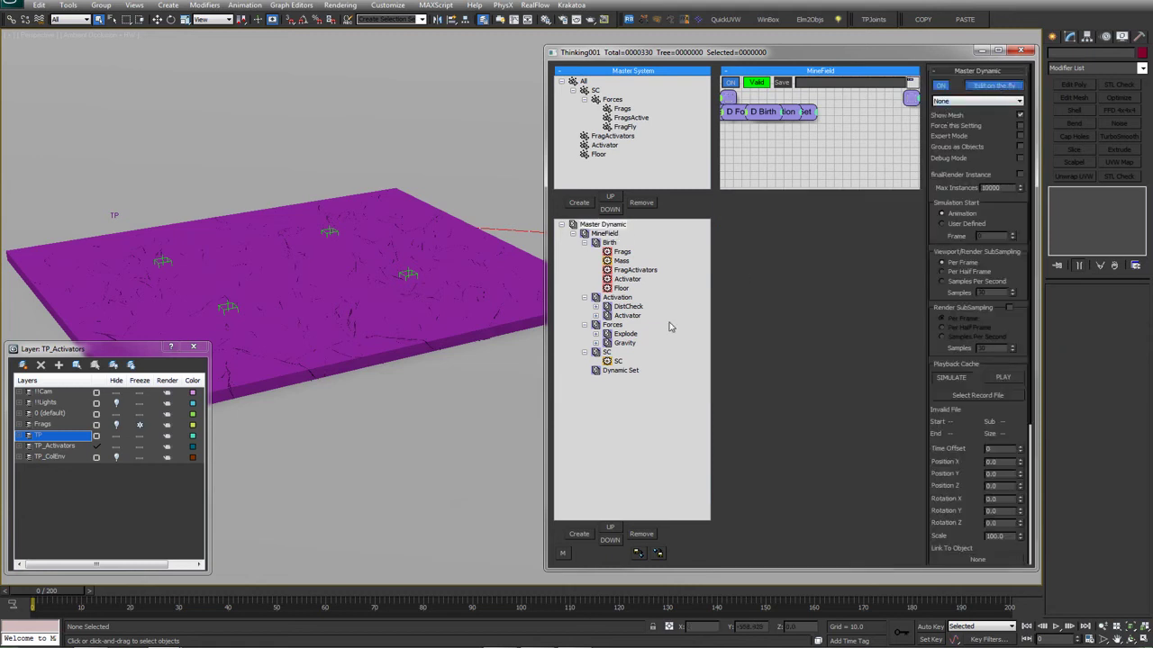
{"action": "left_click_drag", "start_coordinate": [619, 370], "coordinate": [608, 355]}
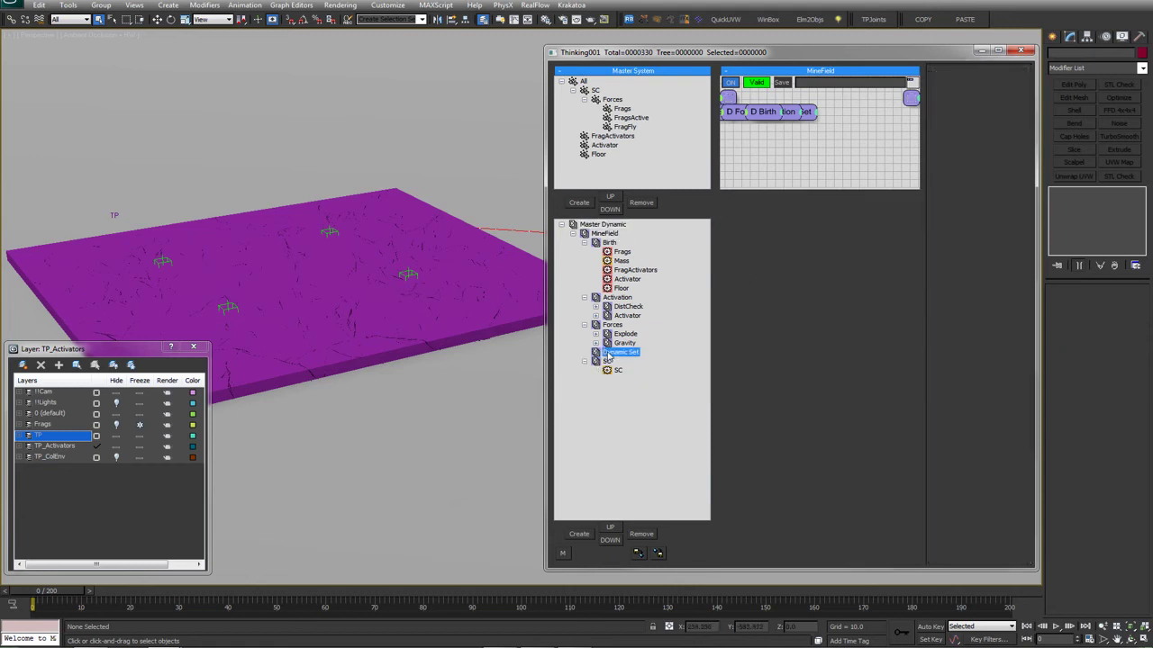
Rename the new dynamic set Secondaries and create a child dynamic set inside it
{"action": "left_click", "coordinate": [608, 355]}
{"action": "type", "text": "Second"}
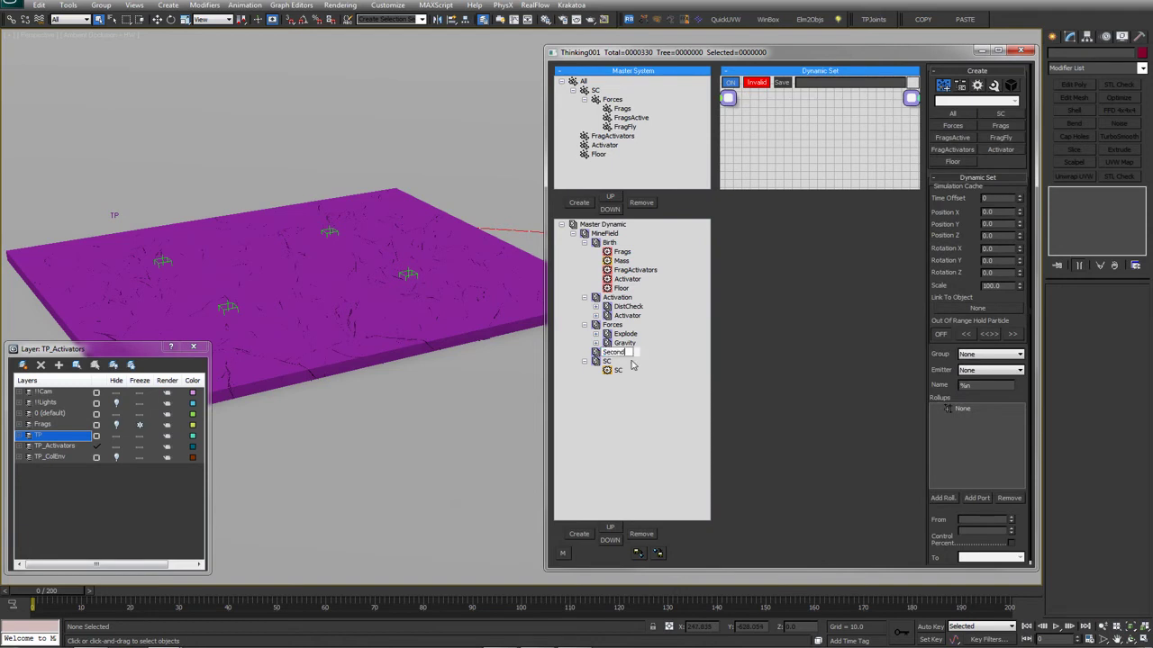
{"action": "type", "text": "aries"}
{"action": "key", "text": "Return"}
{"action": "left_click", "coordinate": [577, 535]}
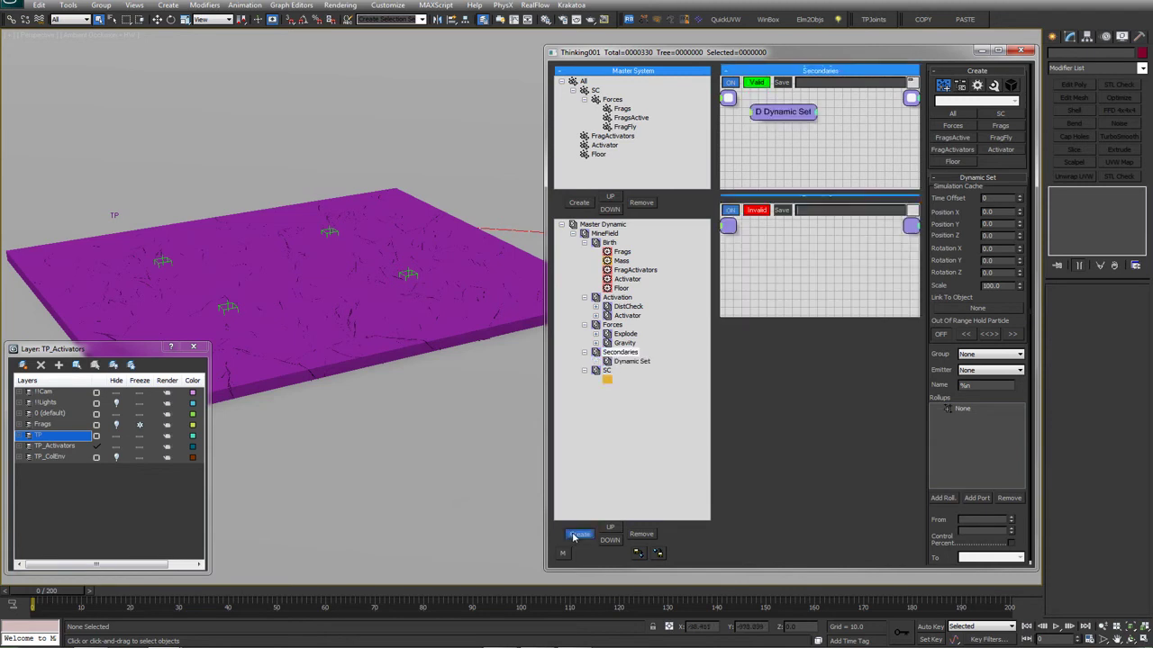
Rename the dynamic set under Secondaries as VB_01 and enlarge its node area and the editor window
{"action": "left_click", "coordinate": [631, 361]}
{"action": "left_click", "coordinate": [631, 361]}
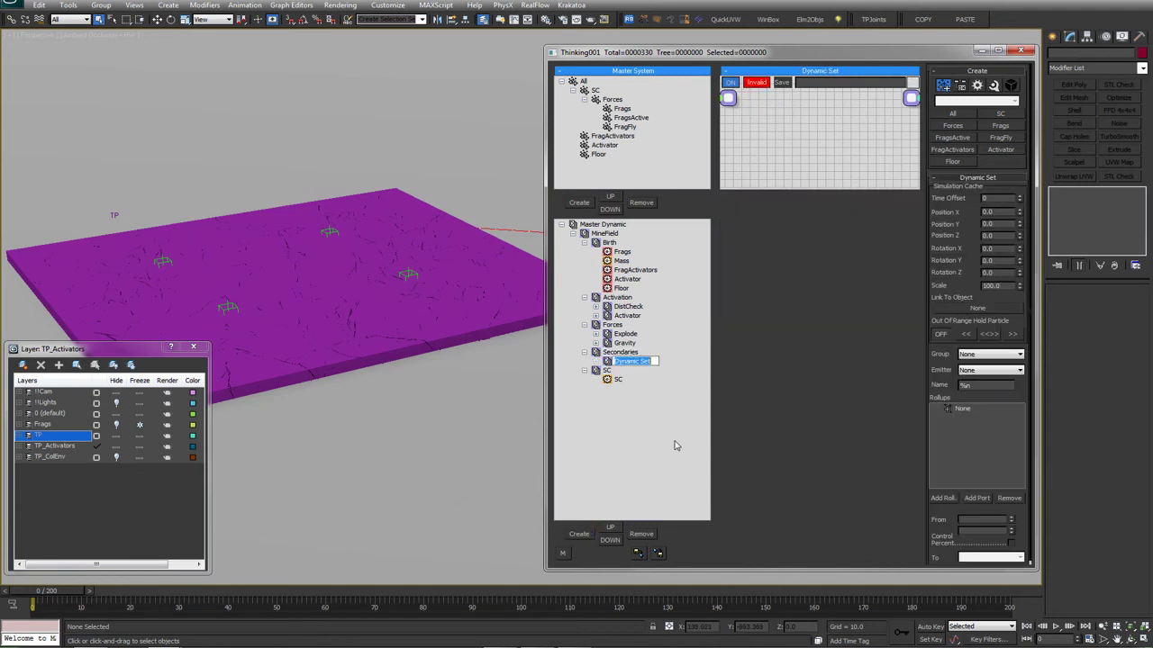
{"action": "type", "text": "VB_01"}
{"action": "key", "text": "Return"}
{"action": "left_click_drag", "start_coordinate": [762, 184], "coordinate": [764, 442]}
{"action": "left_click_drag", "start_coordinate": [544, 162], "coordinate": [509, 164]}
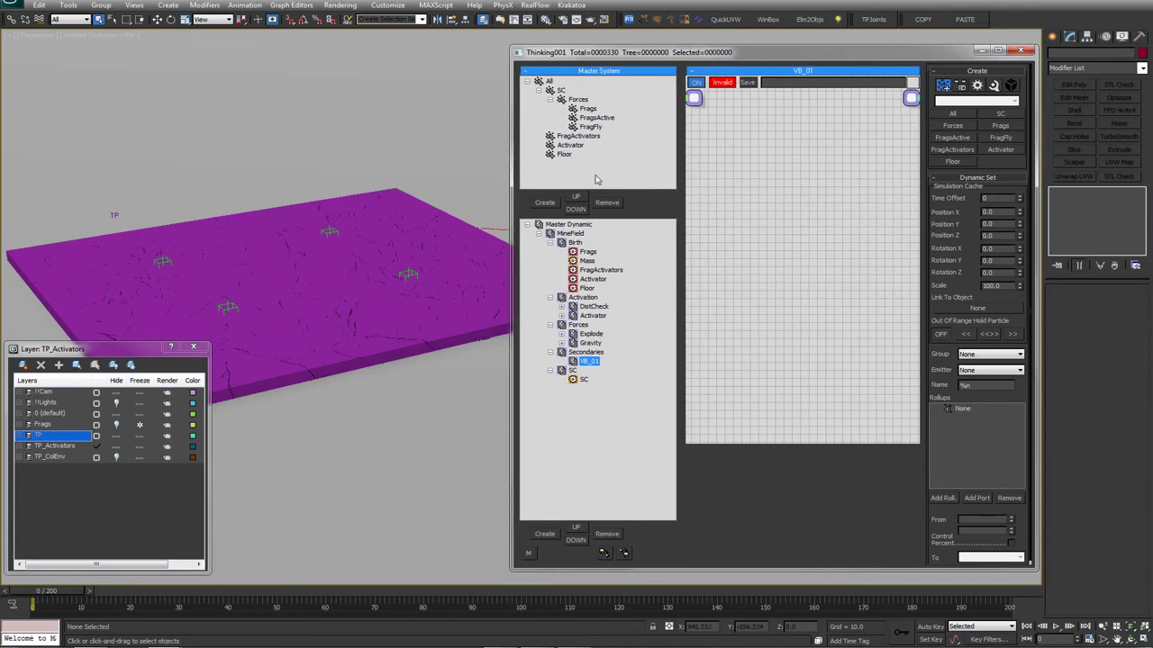
Create a particle group named VB_01 under the Forces group in the master system
{"action": "left_click", "coordinate": [590, 126]}
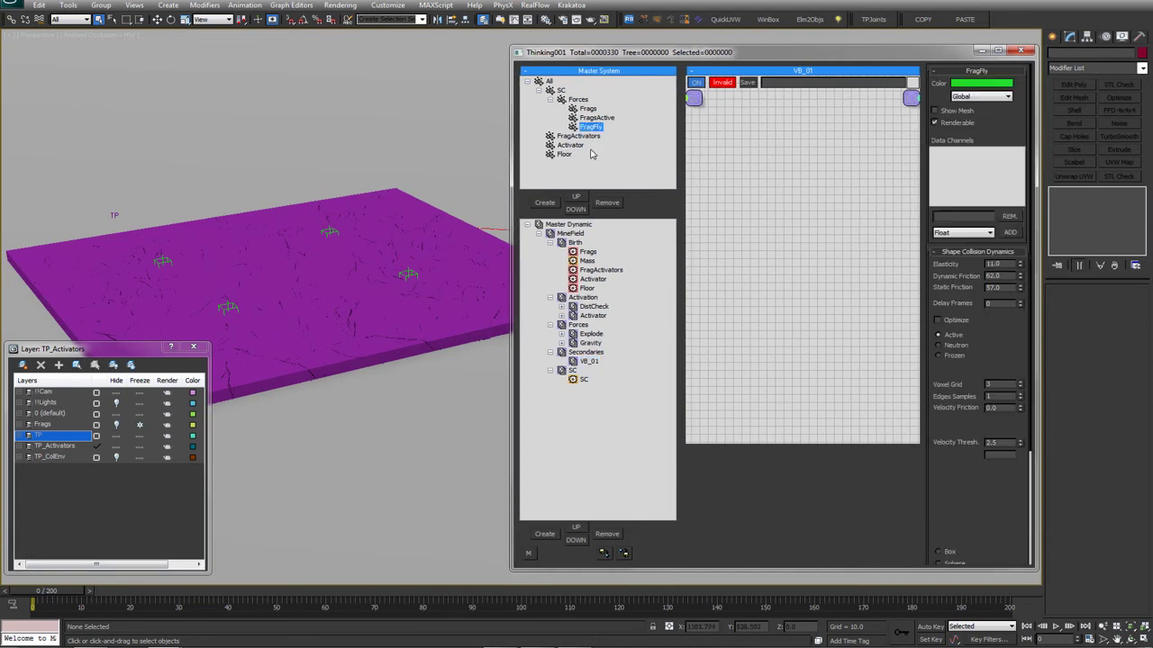
{"action": "left_click", "coordinate": [579, 100]}
{"action": "left_click", "coordinate": [545, 203]}
{"action": "left_click", "coordinate": [590, 136]}
{"action": "left_click", "coordinate": [590, 136]}
{"action": "type", "text": "VB_01"}
{"action": "key", "text": "Return"}
Run the simulation from the start in wireframe and examine how the activated fragments fly out, returning to frame 0
{"action": "mouse_move", "coordinate": [45, 591]}
{"action": "left_mouse_down"}
{"action": "mouse_move", "coordinate": [81, 591]}
{"action": "mouse_move", "coordinate": [22, 591]}
{"action": "left_mouse_up"}
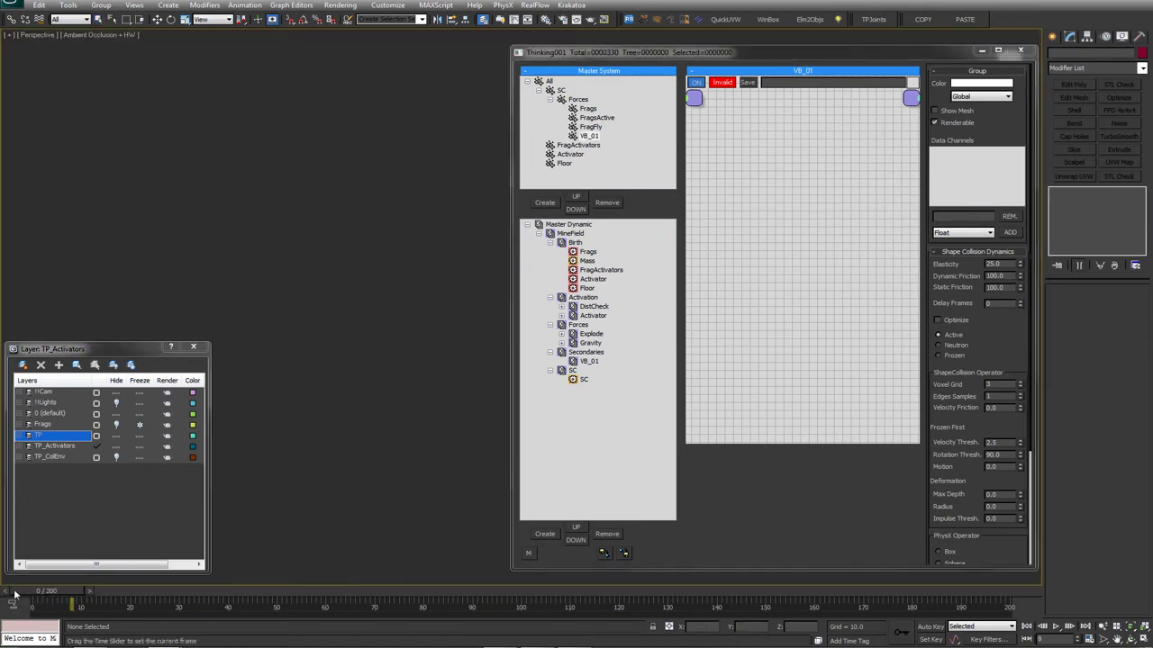
{"action": "left_click", "coordinate": [15, 595]}
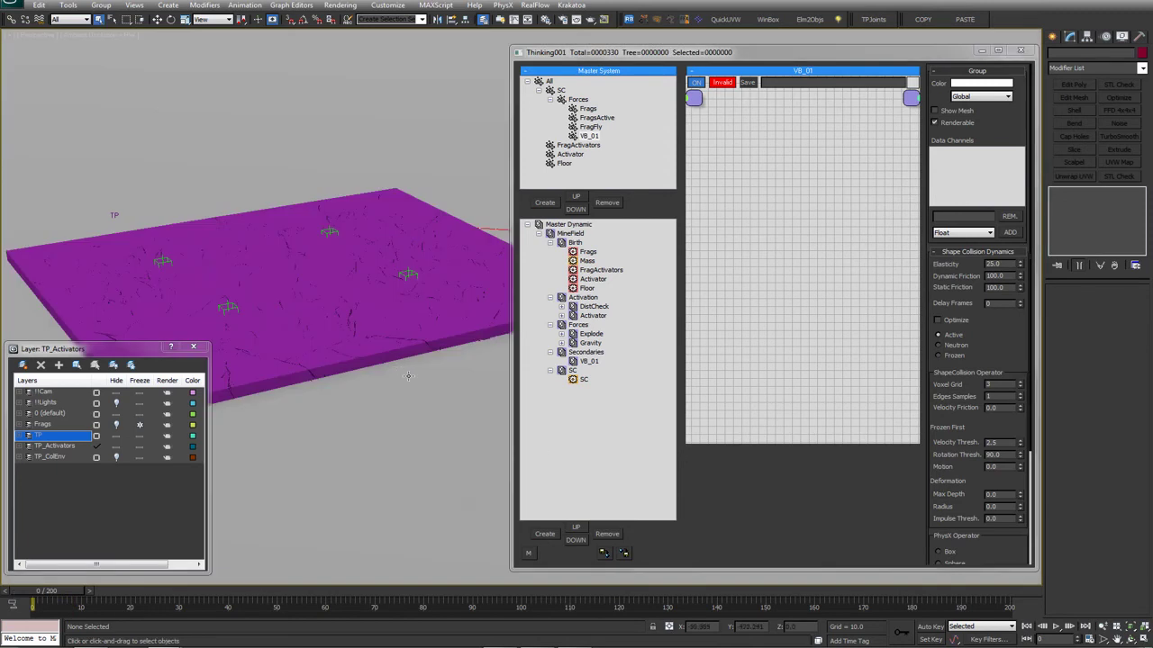
{"action": "key", "text": "slash"}
{"action": "key", "text": "F3"}
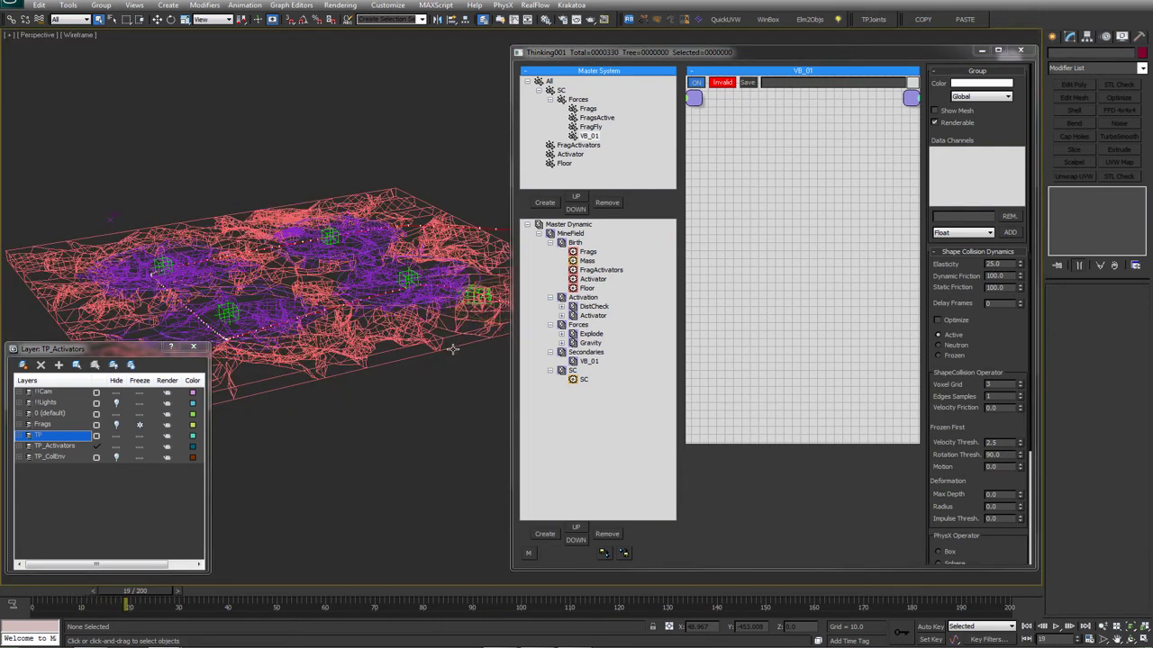
{"action": "middle_click_drag", "start_coordinate": [461, 333], "coordinate": [404, 327]}
{"action": "scroll", "coordinate": [405, 327], "scroll_direction": "up", "scroll_amount": 2}
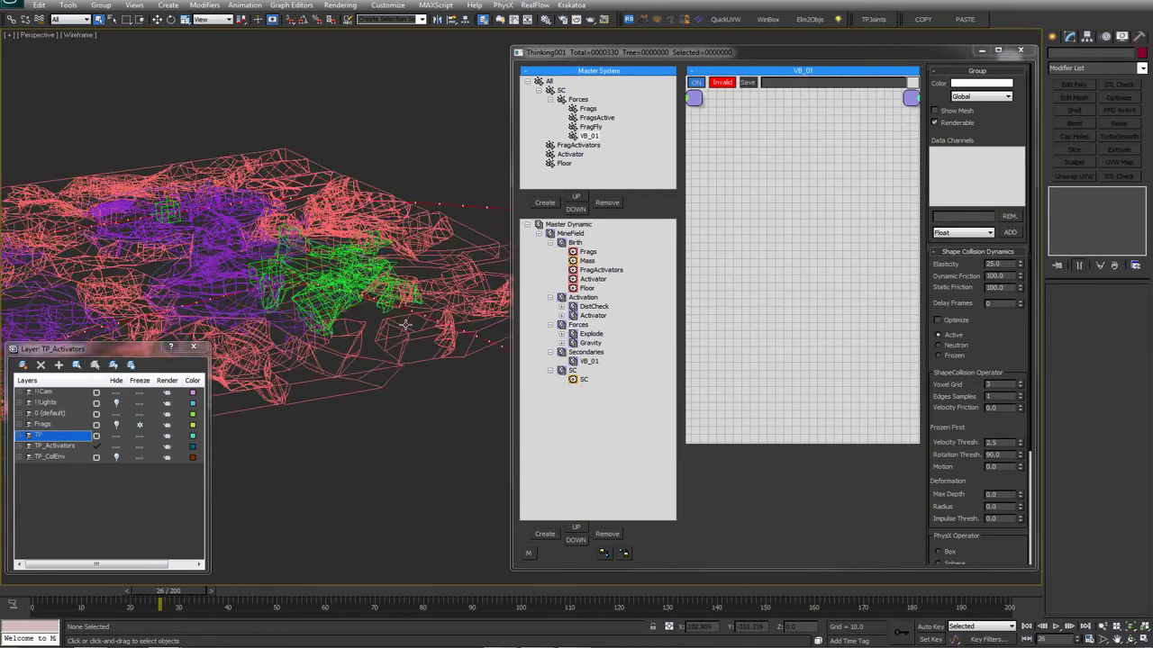
{"action": "middle_click_drag", "start_coordinate": [318, 269], "coordinate": [350, 279]}
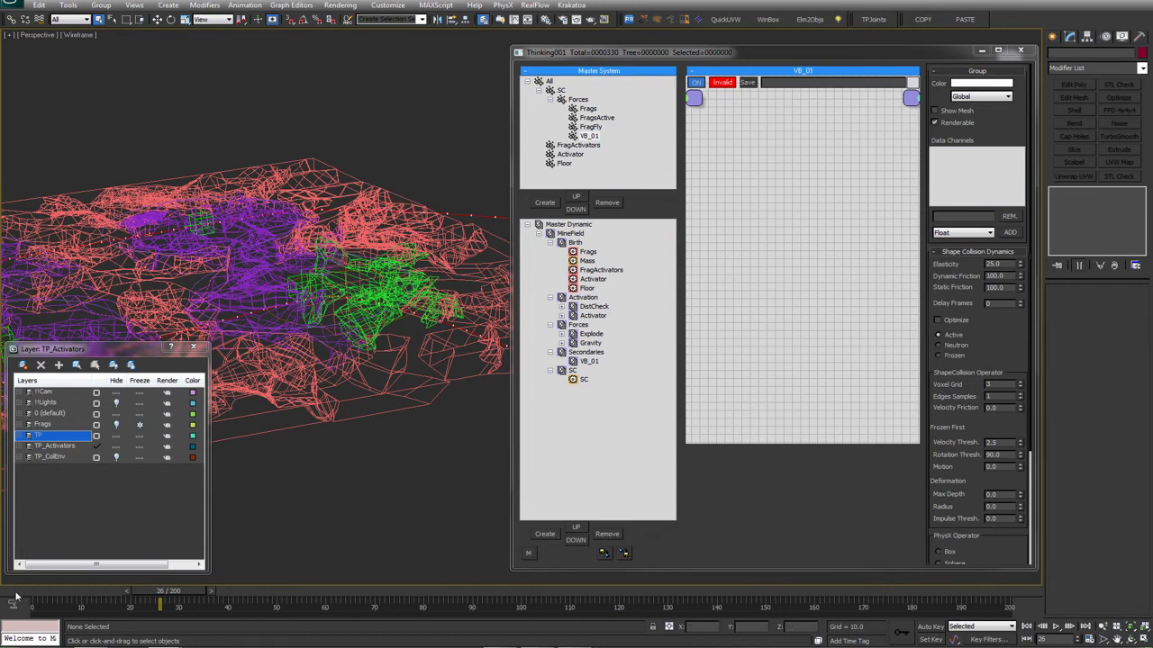
{"action": "key", "text": "Home"}
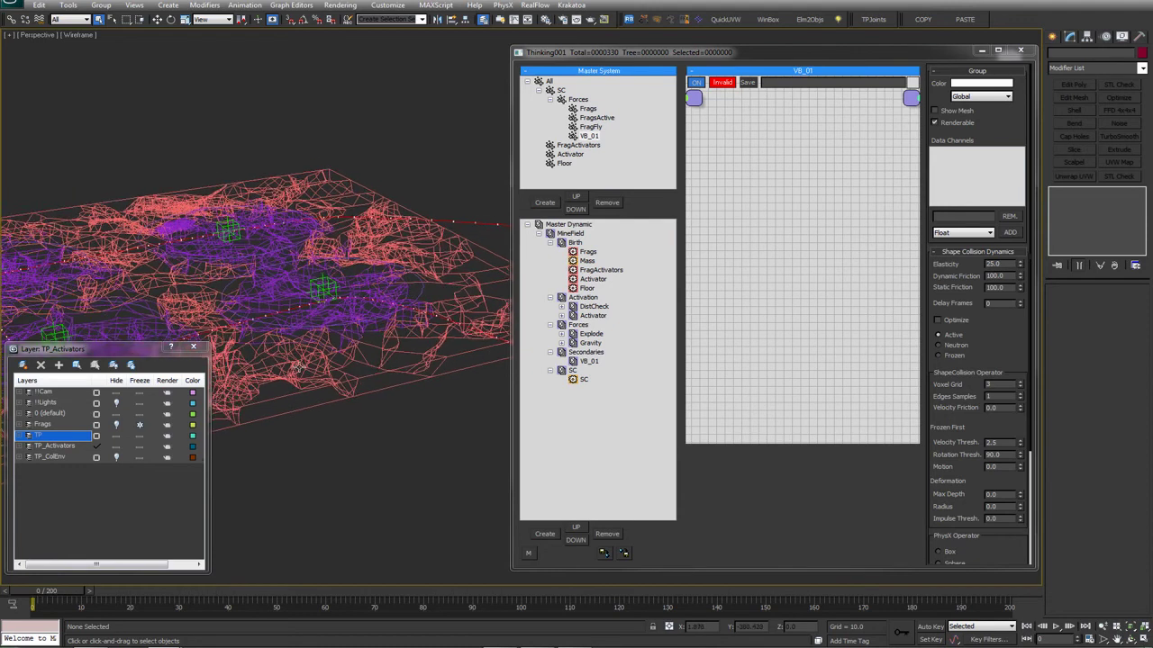
{"action": "middle_click_drag", "start_coordinate": [322, 348], "coordinate": [489, 338], "text": "alt"}
Add a FragFly group node to the VB_01 dynamic set and place it near the input side
{"action": "right_click", "coordinate": [720, 362]}
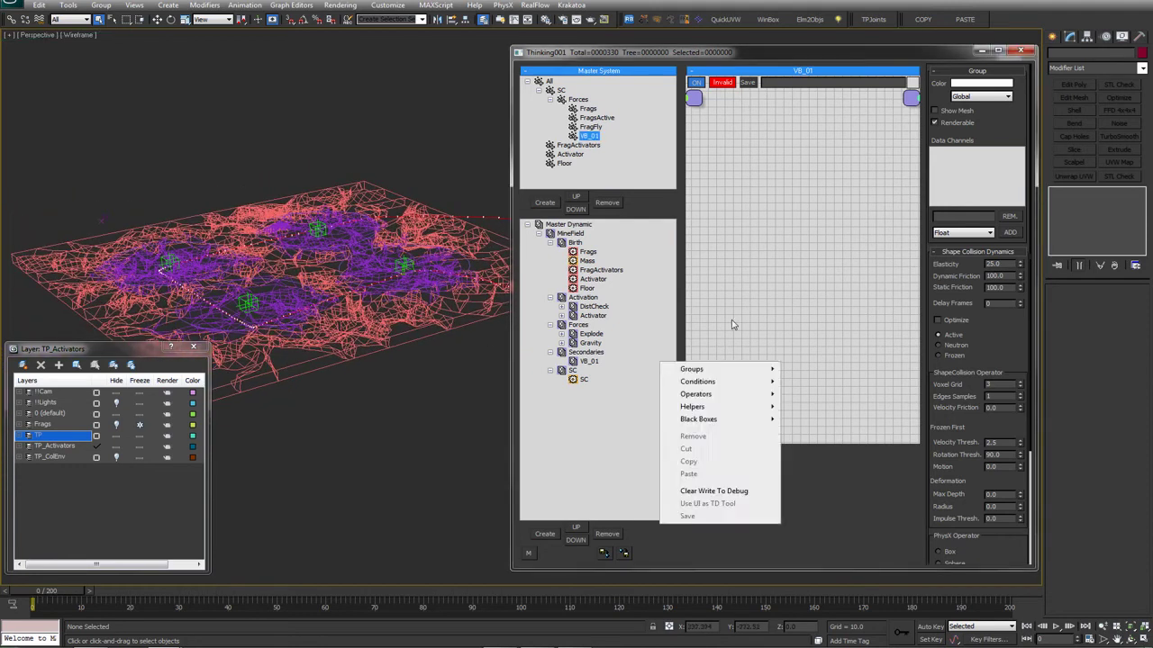
{"action": "left_click", "coordinate": [596, 362]}
{"action": "left_click", "coordinate": [594, 362]}
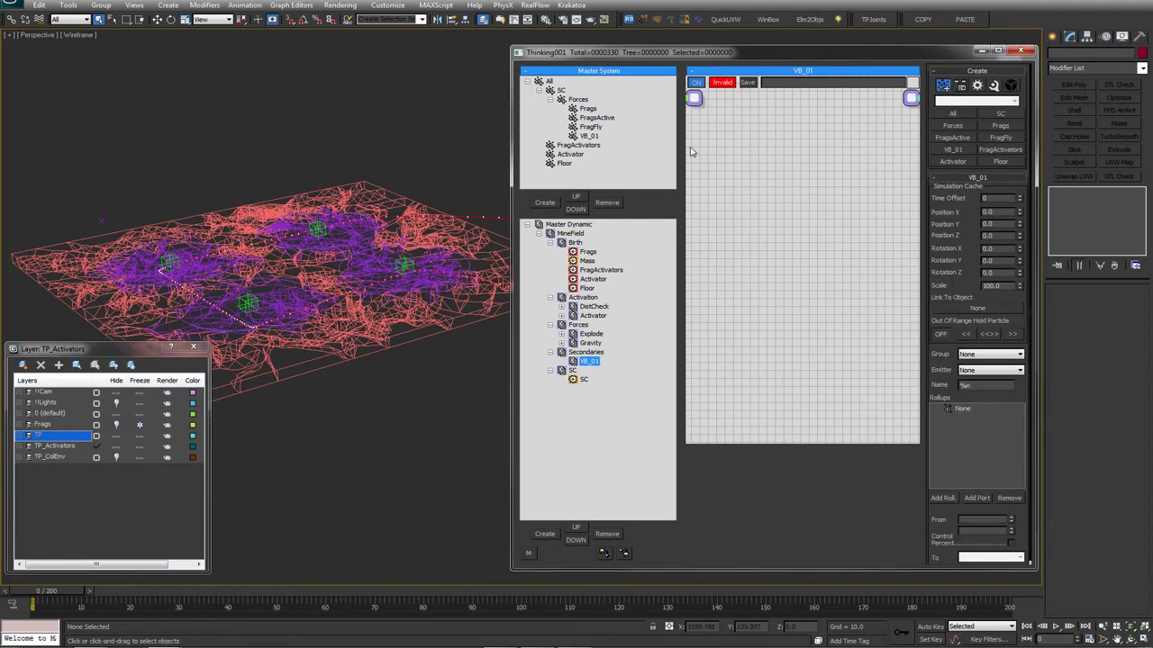
{"action": "right_click", "coordinate": [718, 152]}
{"action": "mouse_move", "coordinate": [722, 154]}
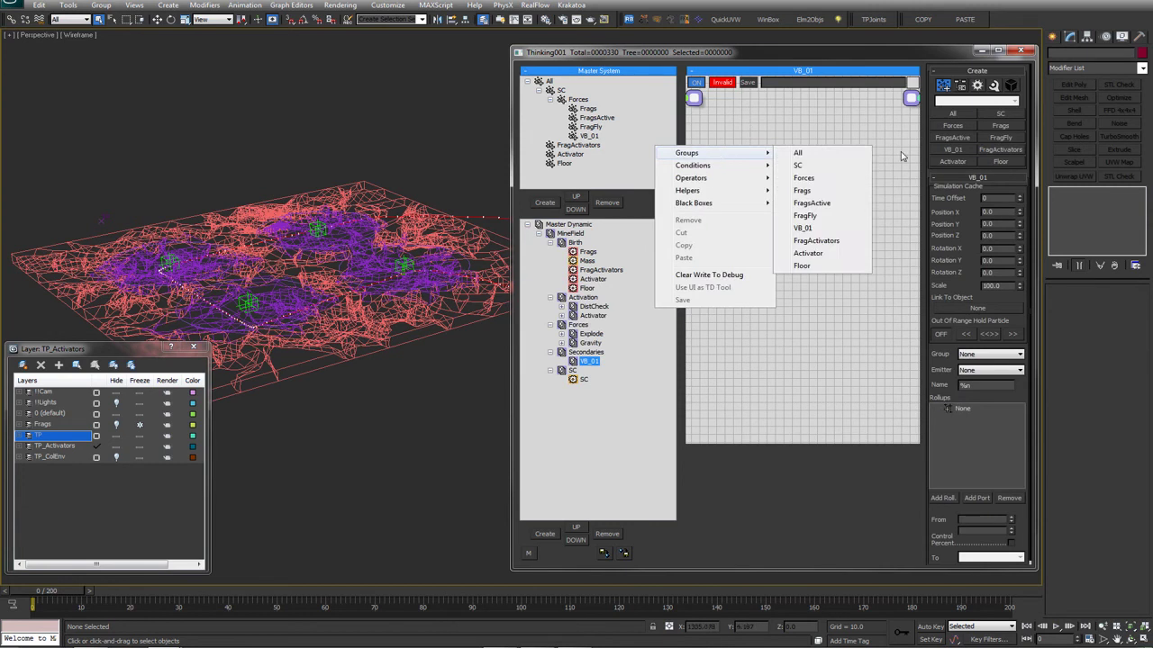
{"action": "left_click", "coordinate": [806, 216]}
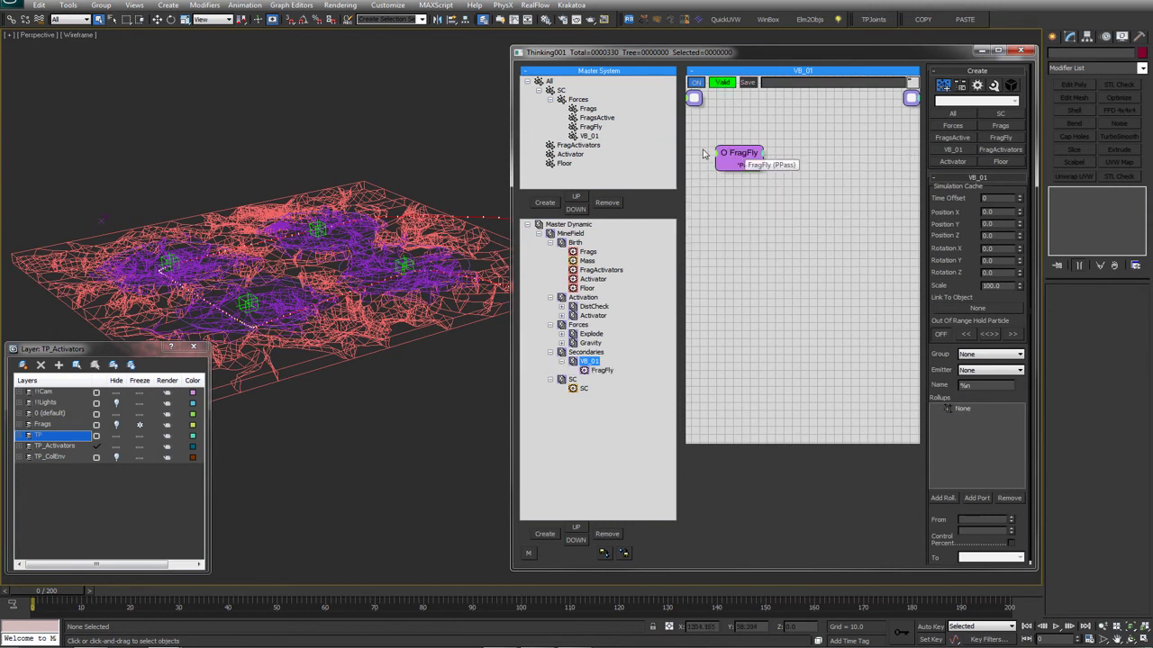
{"action": "left_click_drag", "start_coordinate": [745, 154], "coordinate": [742, 199]}
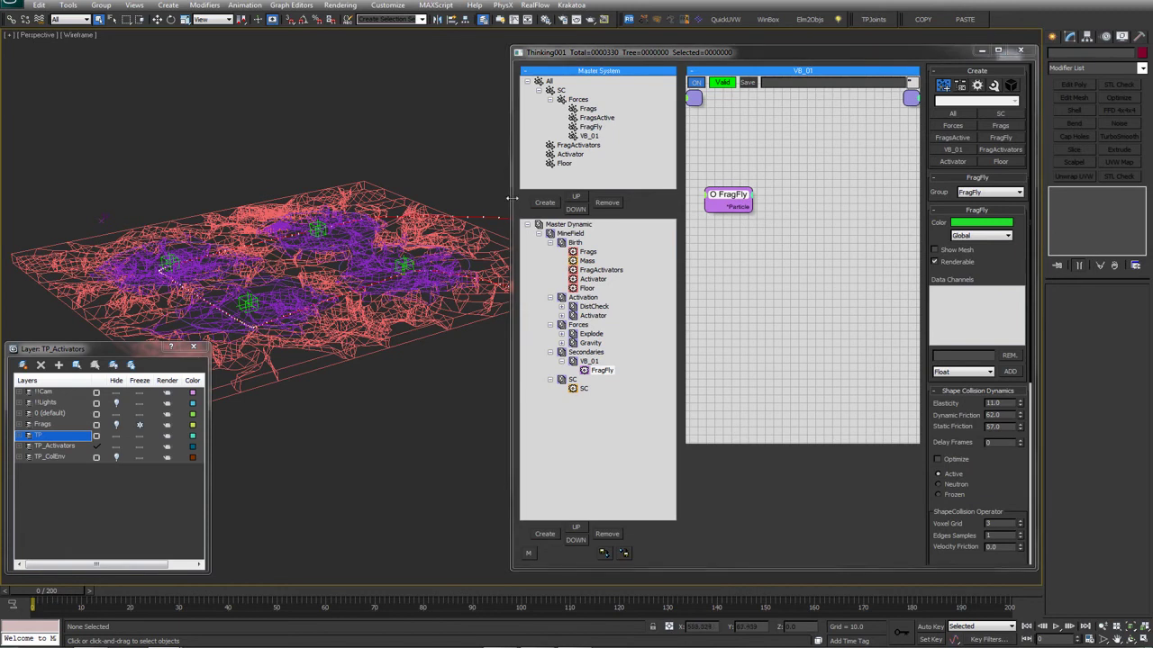
Widen the editor and add a standard Threshold condition beside the FragFly node
{"action": "left_click_drag", "start_coordinate": [511, 197], "coordinate": [436, 197]}
{"action": "left_click", "coordinate": [705, 199]}
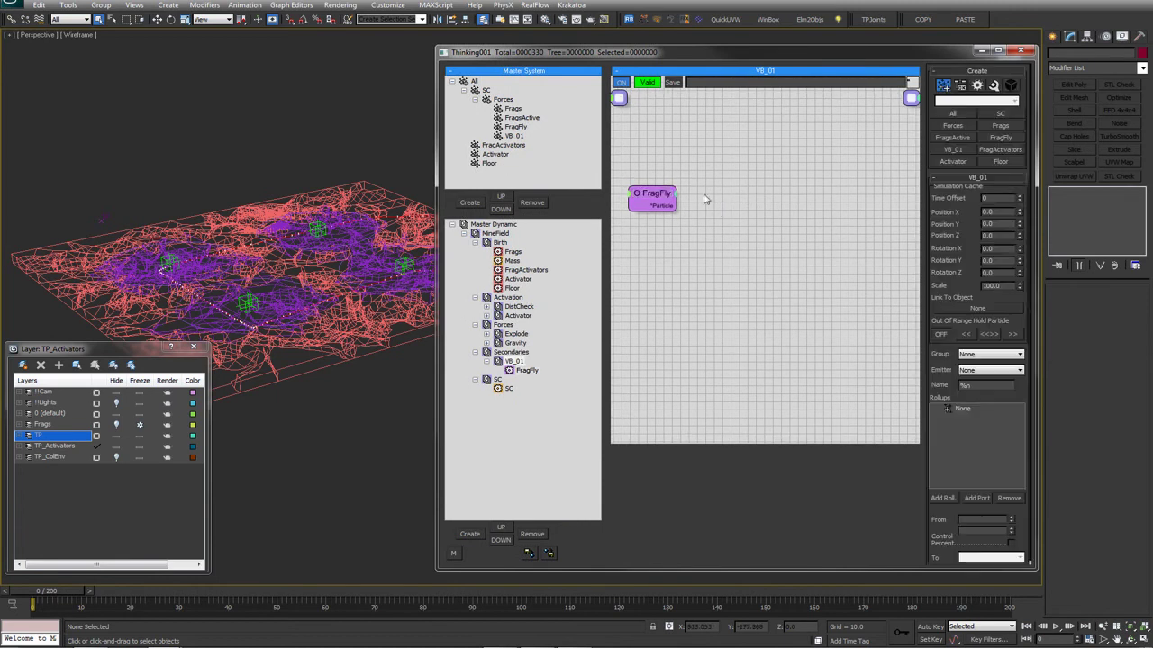
{"action": "right_click", "coordinate": [643, 195]}
{"action": "mouse_move", "coordinate": [713, 214]}
{"action": "mouse_move", "coordinate": [792, 214]}
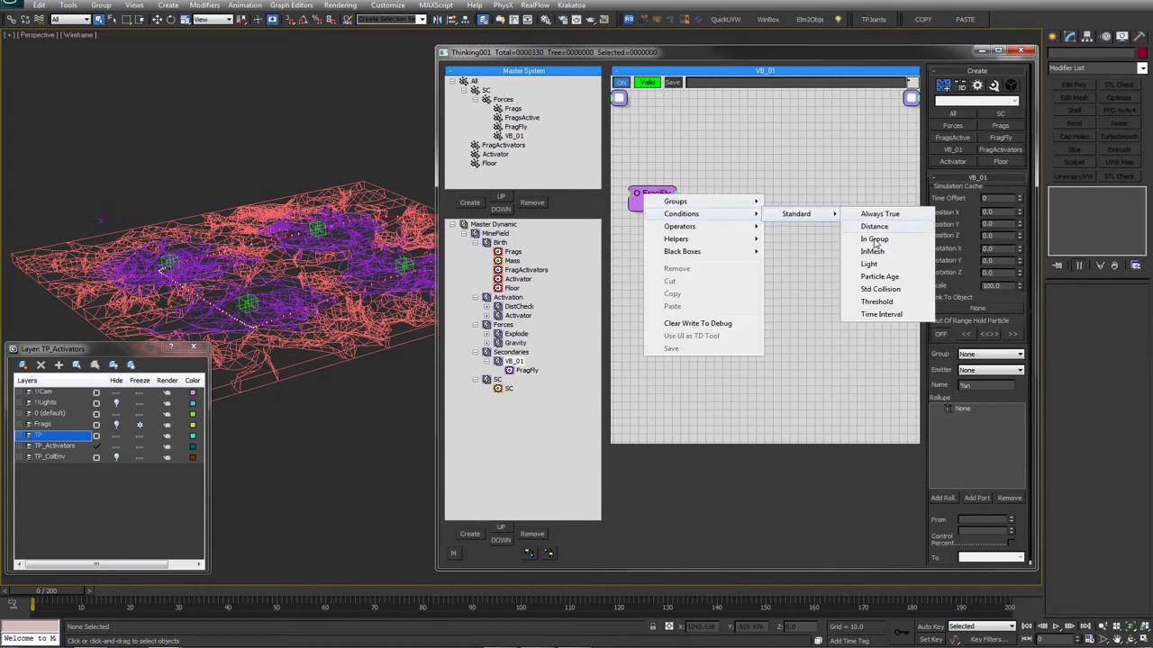
{"action": "left_click", "coordinate": [876, 303]}
{"action": "left_click_drag", "start_coordinate": [744, 198], "coordinate": [746, 192]}
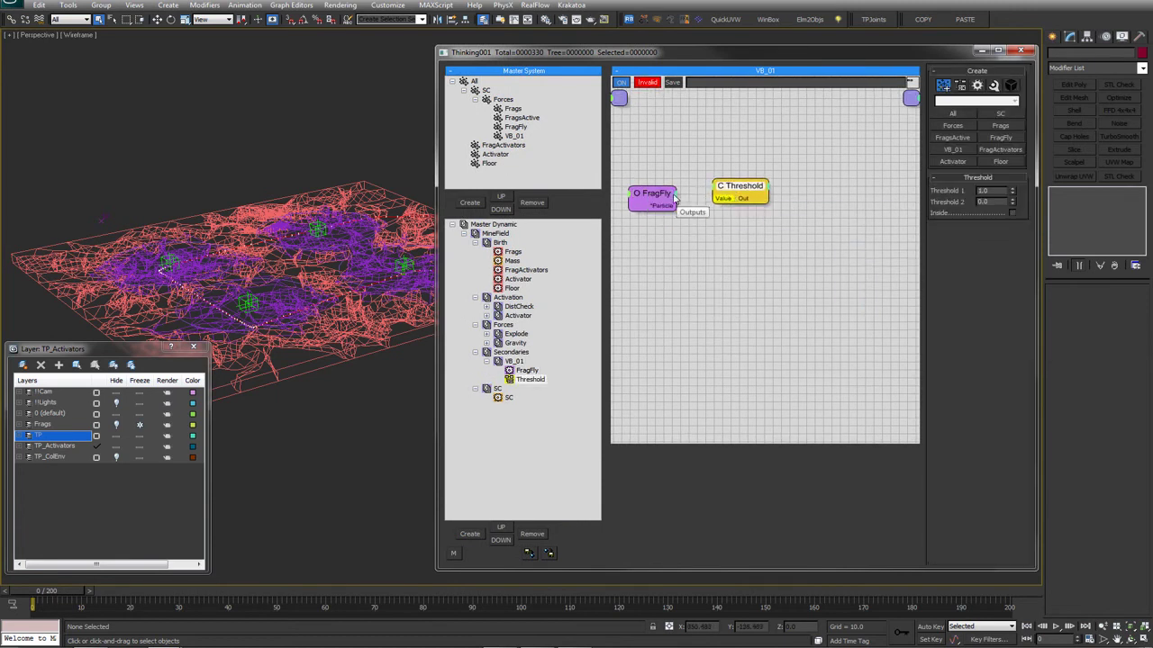
Wire FragFly's Velocity output into the Threshold's Value input and set Threshold 1 to 3.35
{"action": "left_click", "coordinate": [674, 199]}
{"action": "left_click", "coordinate": [674, 229]}
{"action": "left_click_drag", "start_coordinate": [703, 208], "coordinate": [745, 189]}
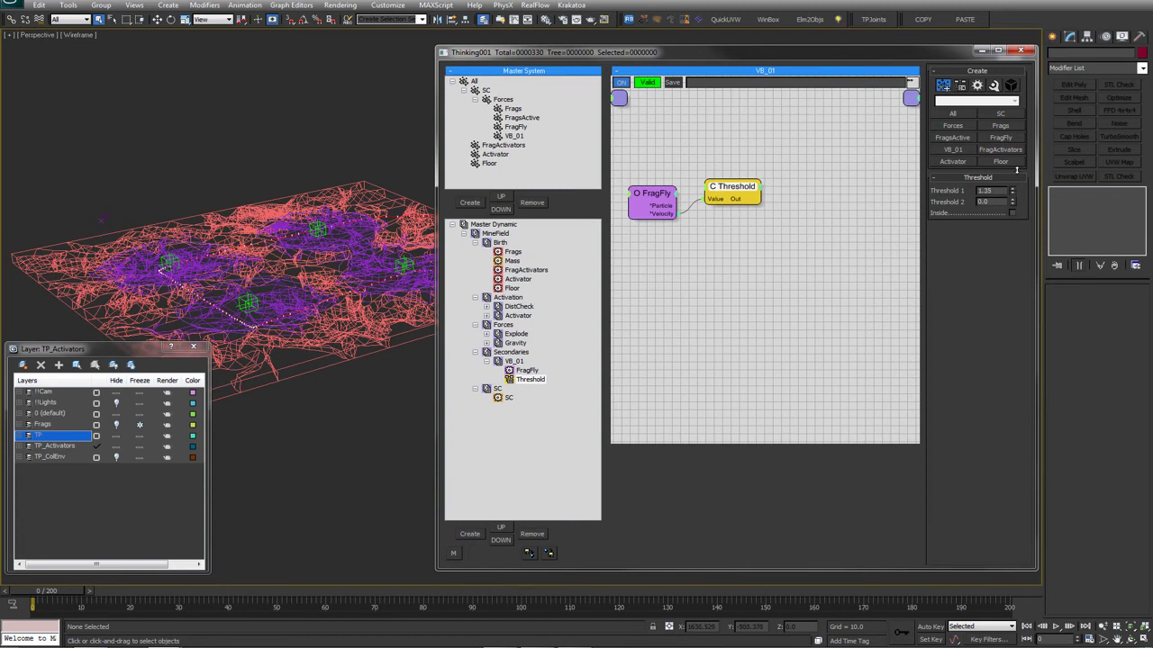
{"action": "left_click_drag", "start_coordinate": [1016, 101], "coordinate": [1020, 57]}
Insert the timer counter black box from the M3D_Helpers set below the Threshold node
{"action": "right_click", "coordinate": [730, 220]}
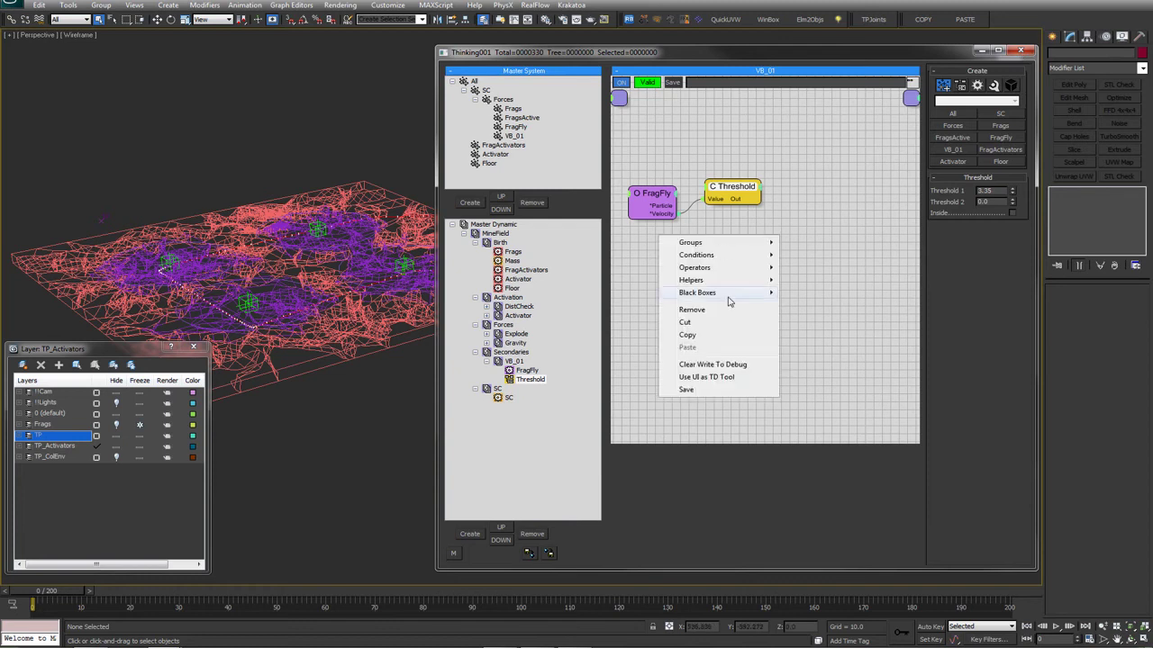
{"action": "mouse_move", "coordinate": [726, 294]}
{"action": "mouse_move", "coordinate": [836, 405]}
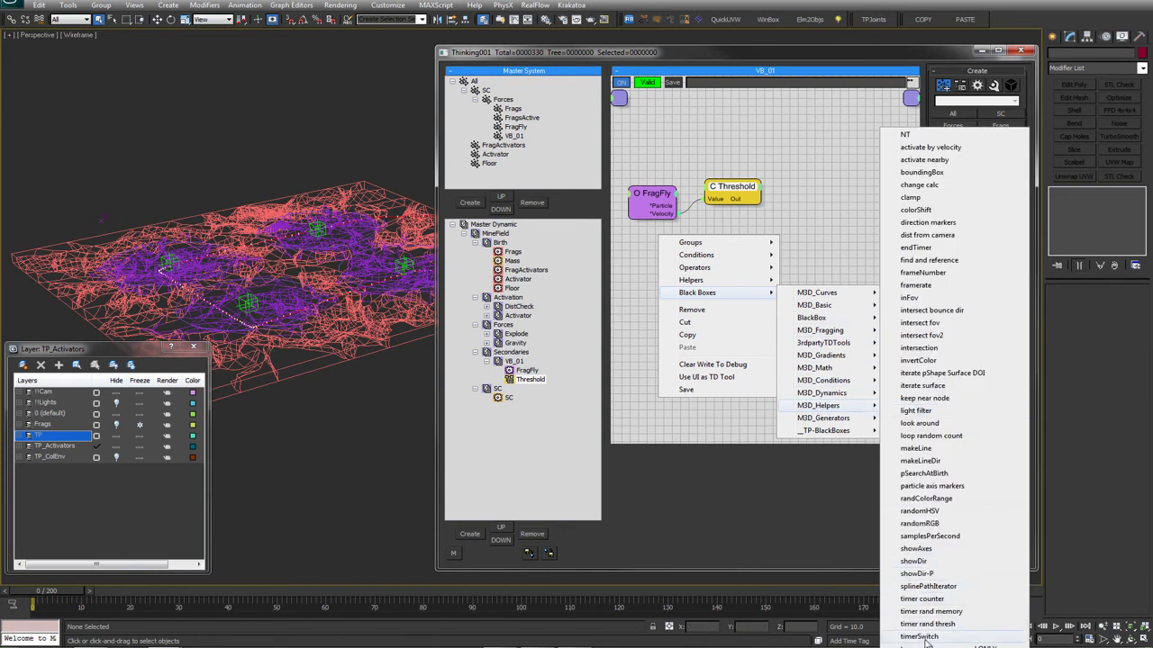
{"action": "left_click", "coordinate": [928, 599]}
{"action": "middle_click_drag", "start_coordinate": [767, 250], "coordinate": [688, 212]}
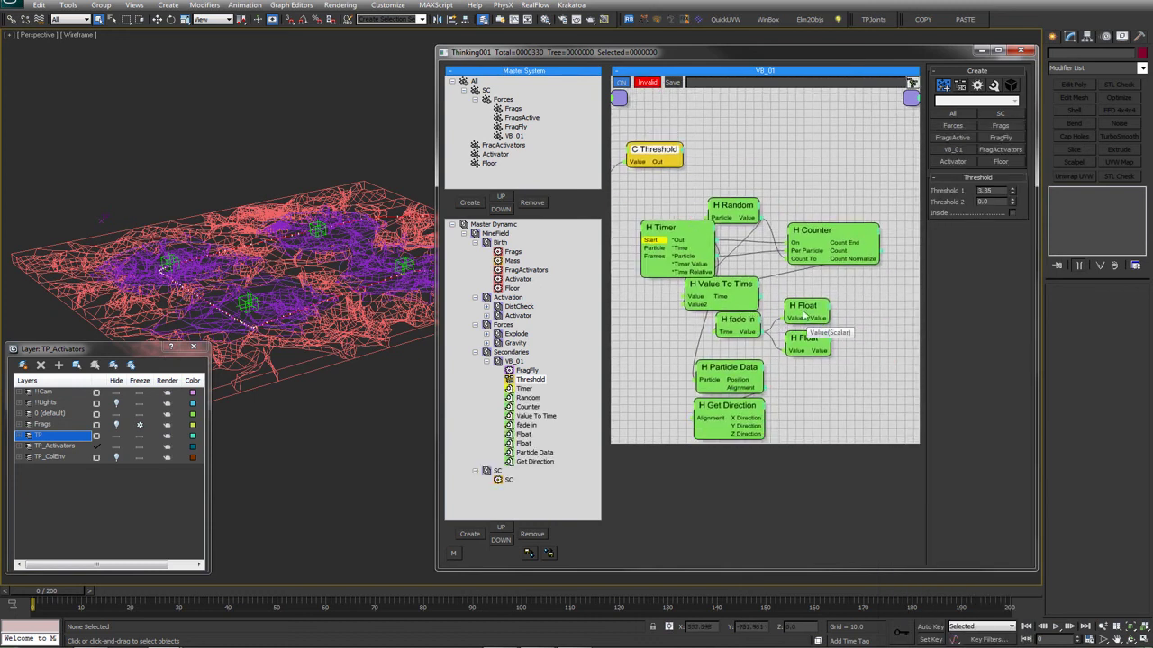
Delete the two Float nodes, the Particle Data node and the Get Direction node from the inserted black box
{"action": "left_click", "coordinate": [826, 382]}
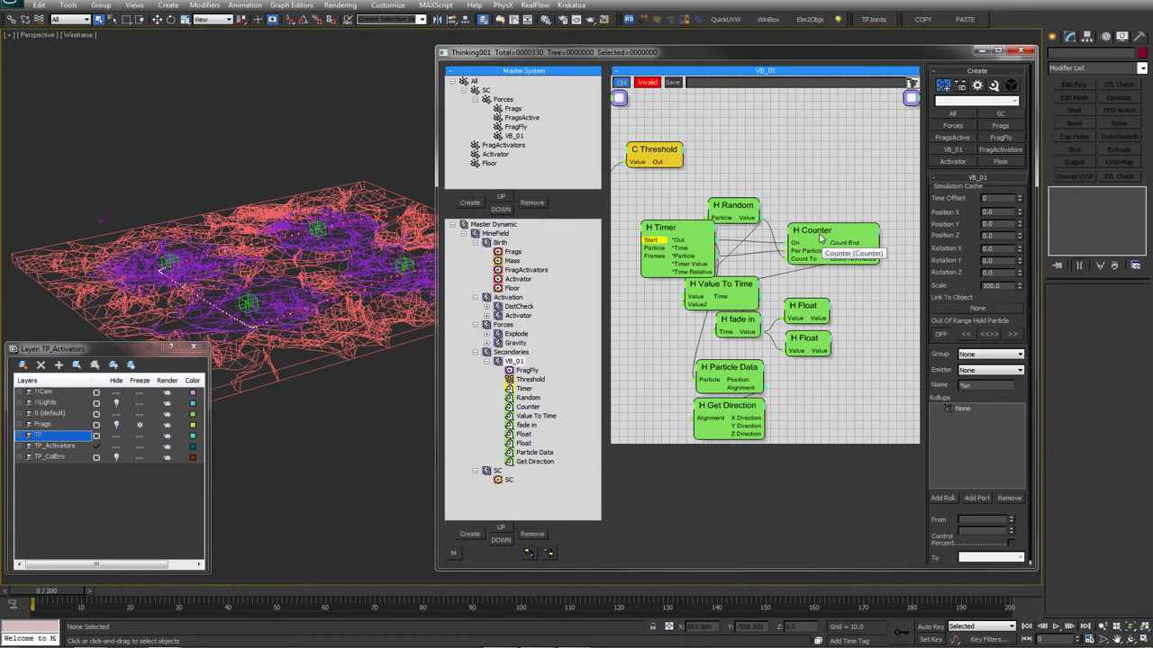
{"action": "middle_click_drag", "start_coordinate": [822, 306], "coordinate": [822, 290]}
{"action": "left_click", "coordinate": [811, 292]}
{"action": "key", "text": "Delete"}
{"action": "key", "text": "Delete"}
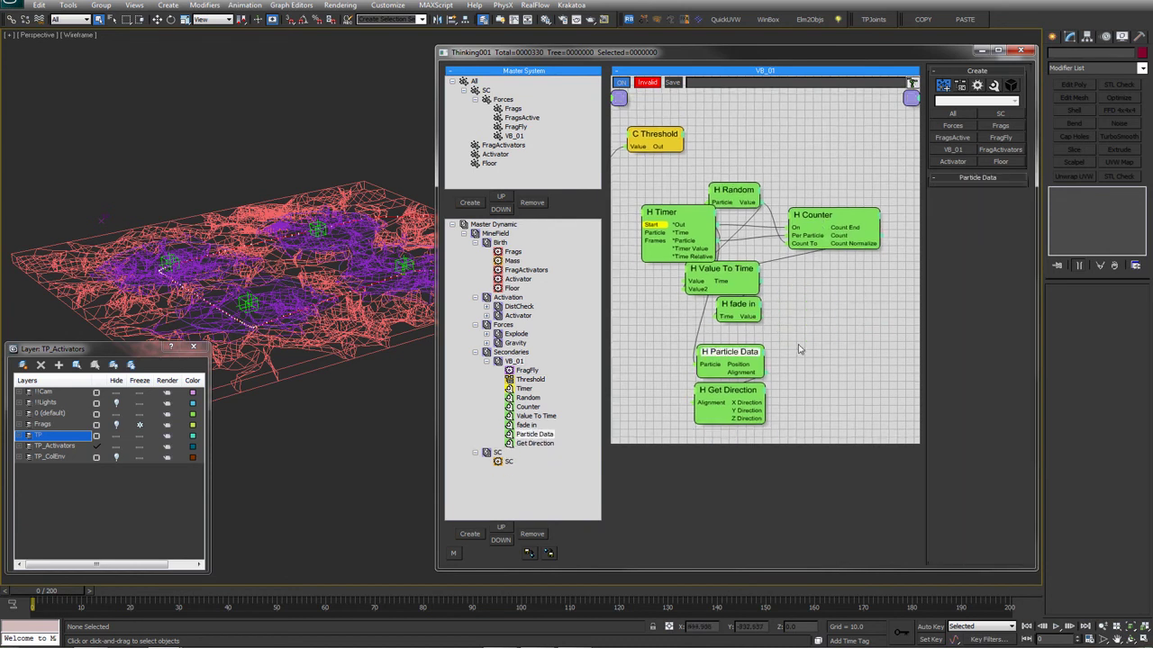
{"action": "middle_click_drag", "start_coordinate": [797, 350], "coordinate": [793, 311]}
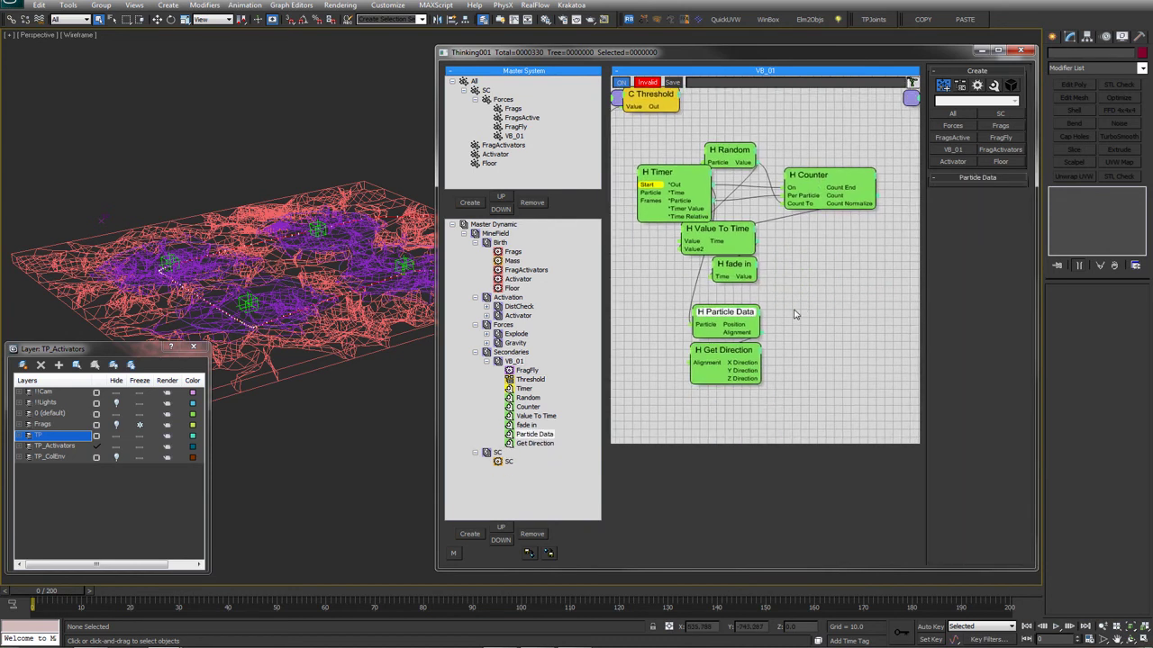
{"action": "key", "text": "Delete"}
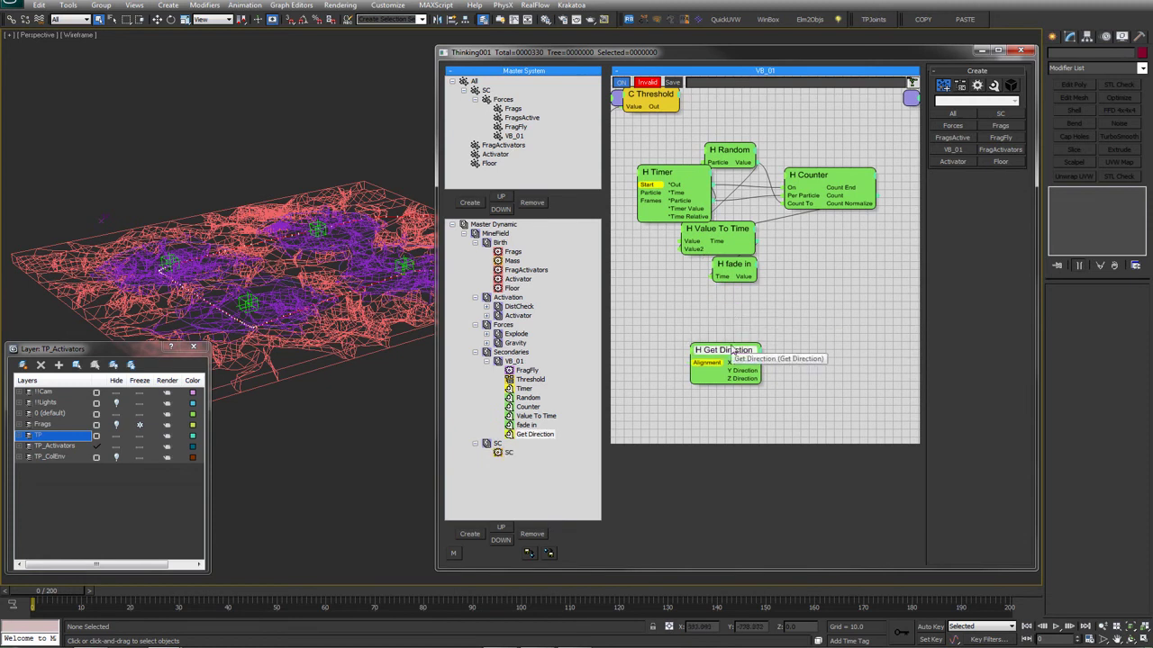
{"action": "key", "text": "Delete"}
Spread out the remaining Timer, Random, Value To Time, Counter and fade in nodes so their wires are readable
{"action": "middle_click_drag", "start_coordinate": [762, 318], "coordinate": [737, 391]}
{"action": "left_click_drag", "start_coordinate": [695, 307], "coordinate": [737, 288]}
{"action": "left_click_drag", "start_coordinate": [711, 339], "coordinate": [832, 305]}
{"action": "left_click_drag", "start_coordinate": [796, 246], "coordinate": [814, 234]}
{"action": "middle_click_drag", "start_coordinate": [757, 182], "coordinate": [785, 175]}
{"action": "left_click_drag", "start_coordinate": [745, 215], "coordinate": [771, 214]}
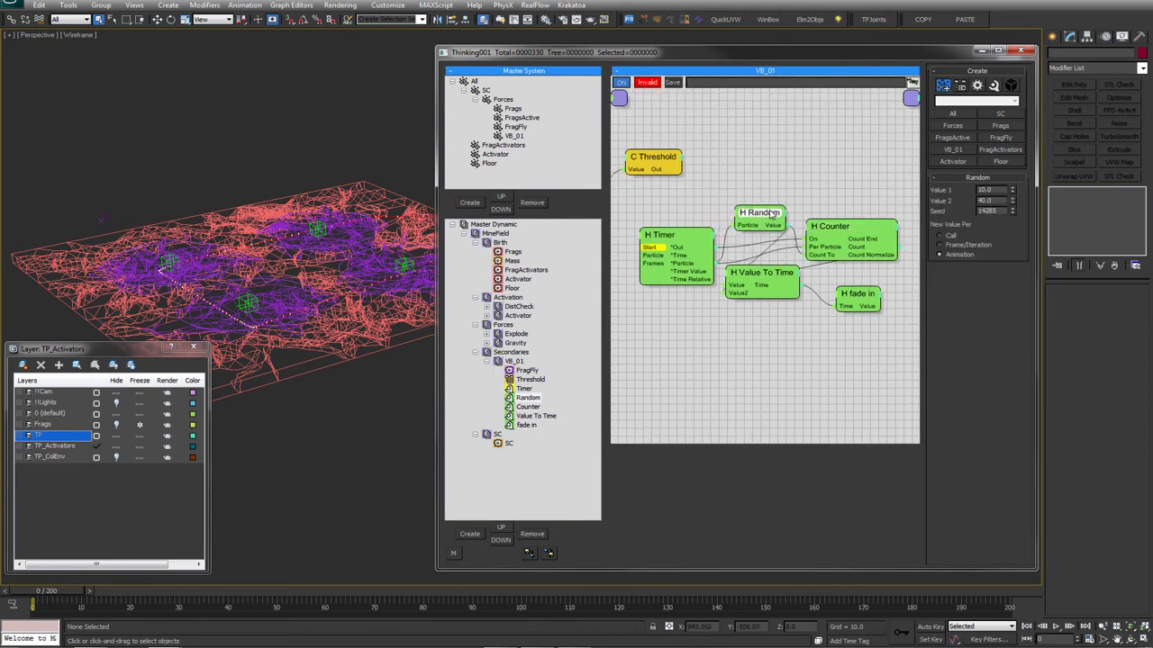
{"action": "middle_click_drag", "start_coordinate": [771, 213], "coordinate": [771, 185]}
{"action": "left_click_drag", "start_coordinate": [656, 224], "coordinate": [906, 351]}
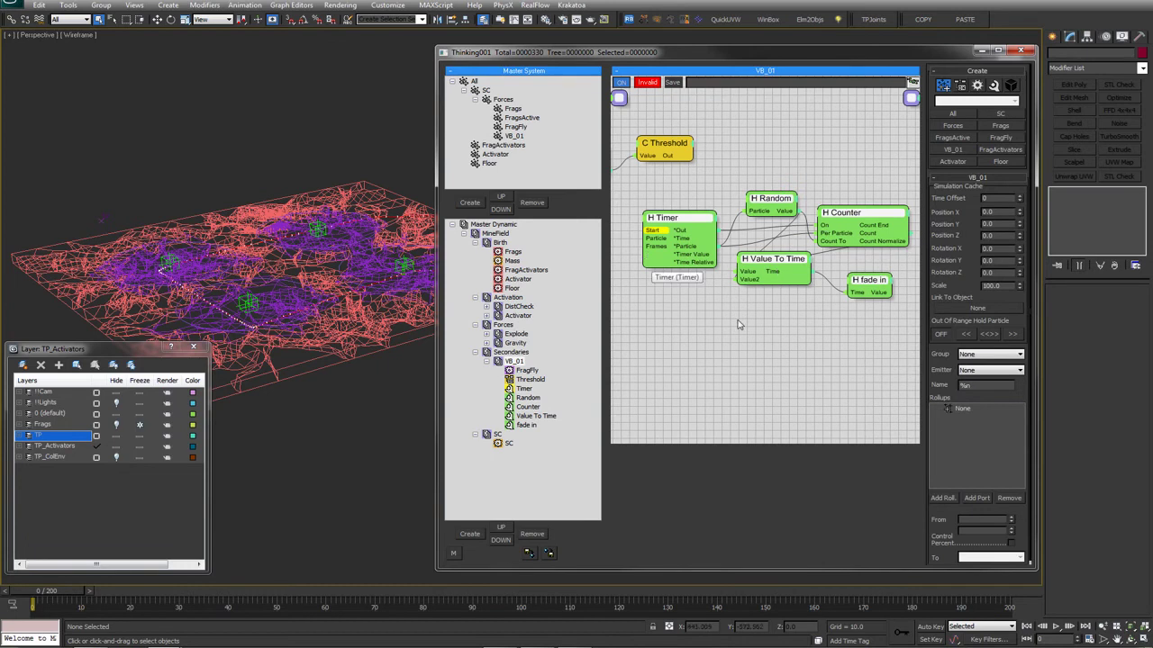
{"action": "left_click", "coordinate": [776, 267]}
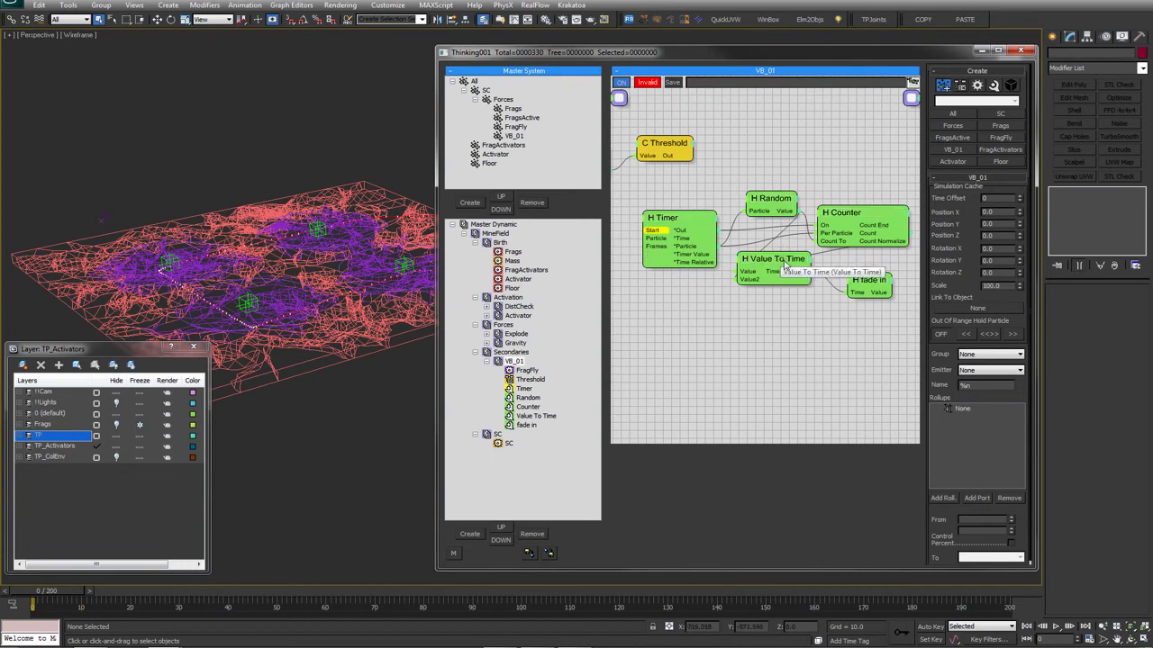
{"action": "left_click", "coordinate": [849, 277]}
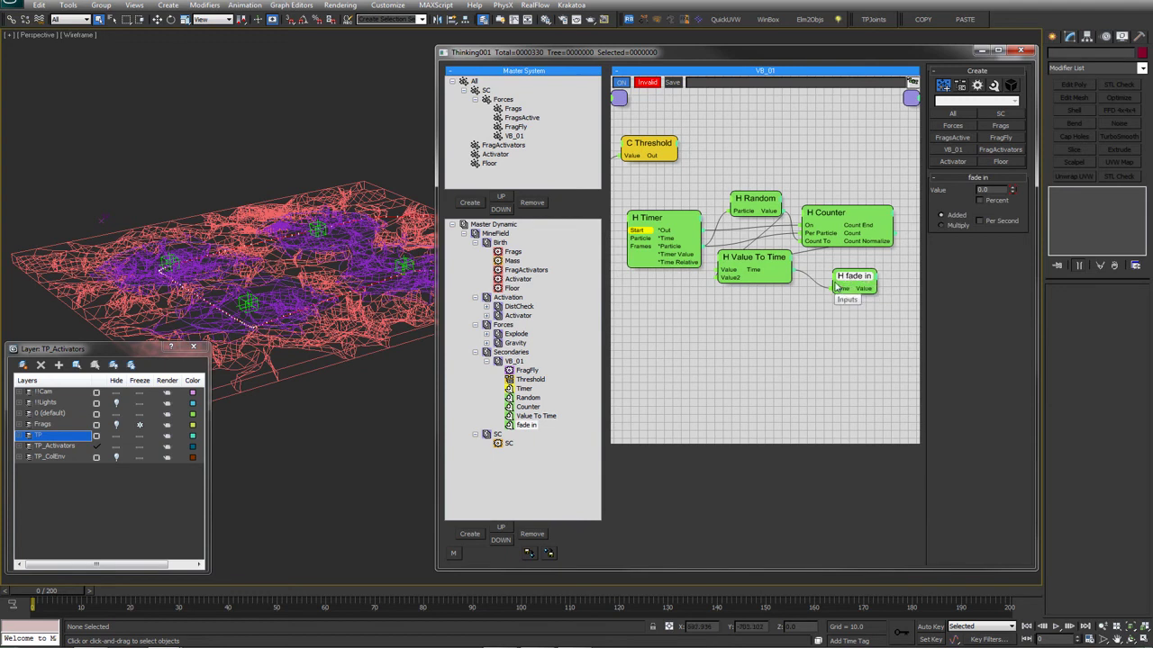
Connect the Threshold condition's output to the Timer node's Start input
{"action": "left_click", "coordinate": [643, 155]}
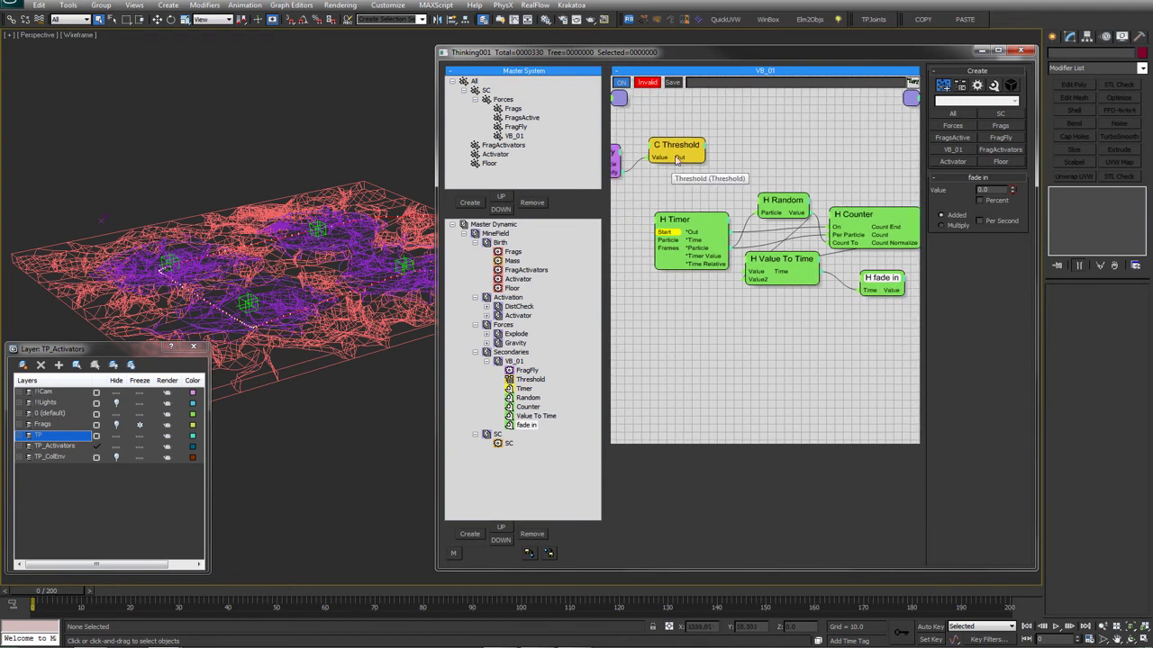
{"action": "double_click", "coordinate": [985, 190]}
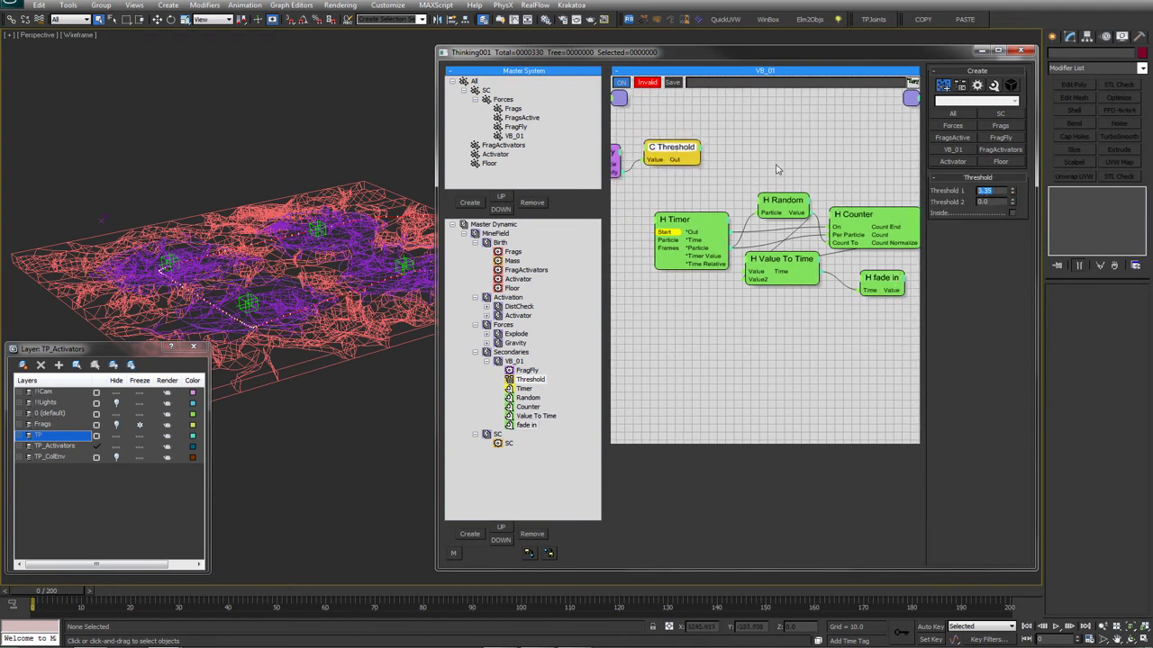
{"action": "middle_click_drag", "start_coordinate": [638, 182], "coordinate": [646, 184]}
{"action": "left_click_drag", "start_coordinate": [663, 218], "coordinate": [675, 242]}
{"action": "middle_click_drag", "start_coordinate": [685, 206], "coordinate": [711, 204]}
{"action": "left_click", "coordinate": [709, 230]}
Reposition the fade in node clear of the Counter and Value To Time nodes
{"action": "middle_click_drag", "start_coordinate": [834, 239], "coordinate": [751, 234]}
{"action": "left_click", "coordinate": [875, 279]}
{"action": "left_click_drag", "start_coordinate": [878, 277], "coordinate": [888, 272]}
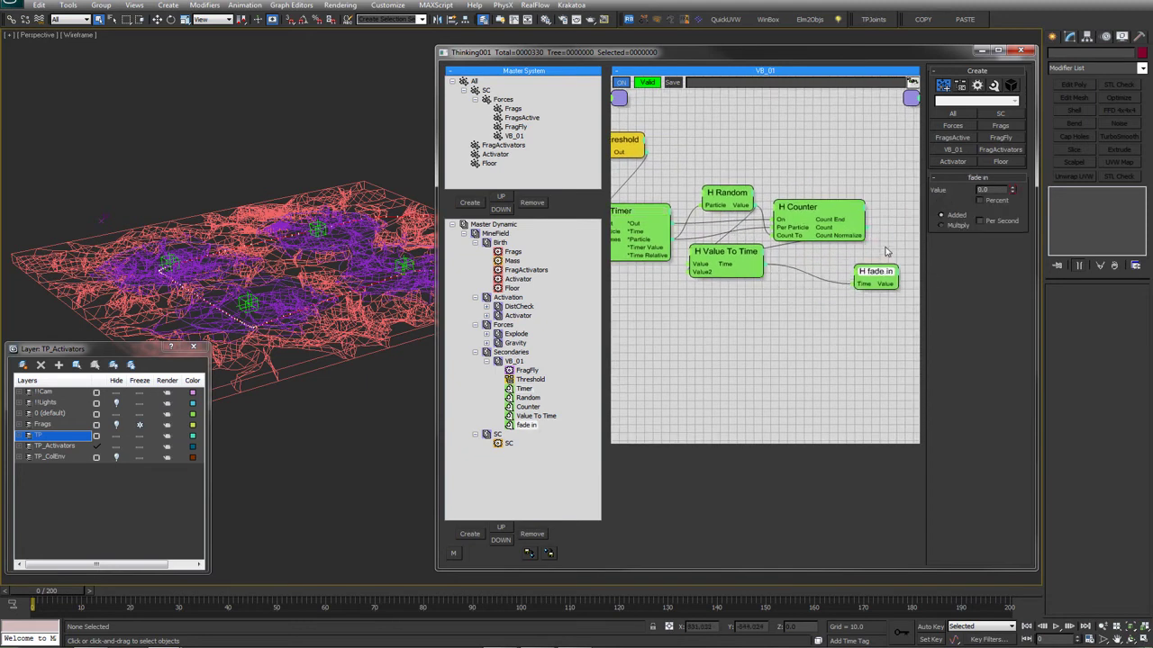
{"action": "middle_click_drag", "start_coordinate": [887, 252], "coordinate": [806, 251]}
{"action": "left_click_drag", "start_coordinate": [808, 270], "coordinate": [808, 263]}
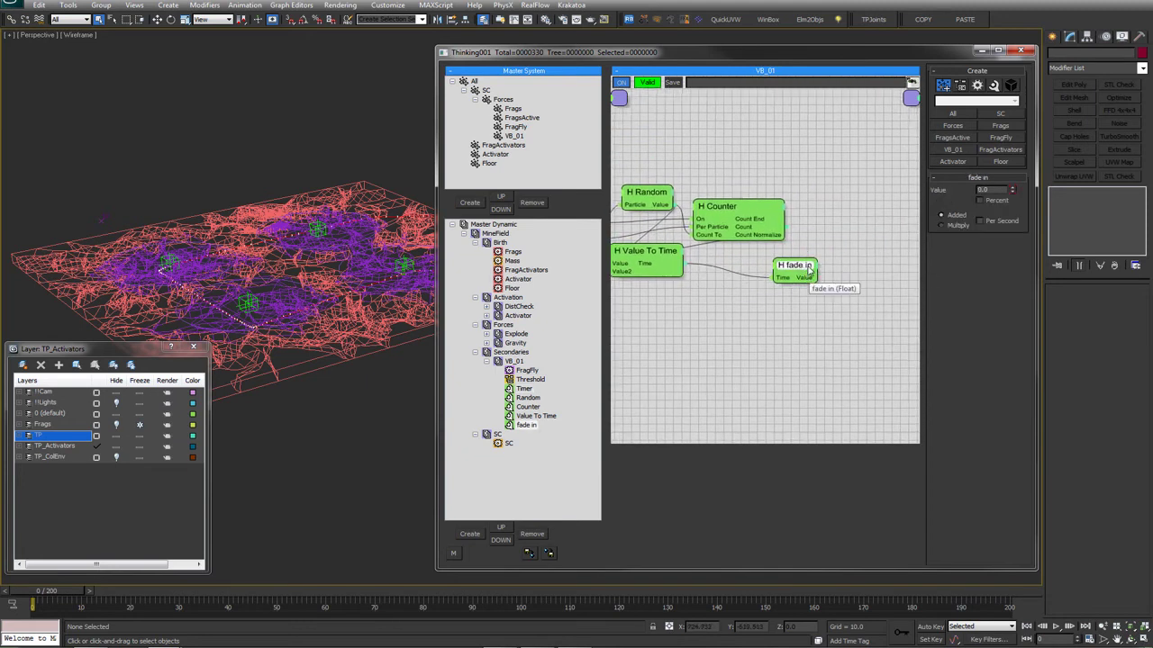
Select the Thinking particle system object in the viewport to show its animation keys and bring the helper nodes into view
{"action": "middle_click_drag", "start_coordinate": [213, 214], "coordinate": [231, 217]}
{"action": "left_click_drag", "start_coordinate": [165, 208], "coordinate": [113, 233]}
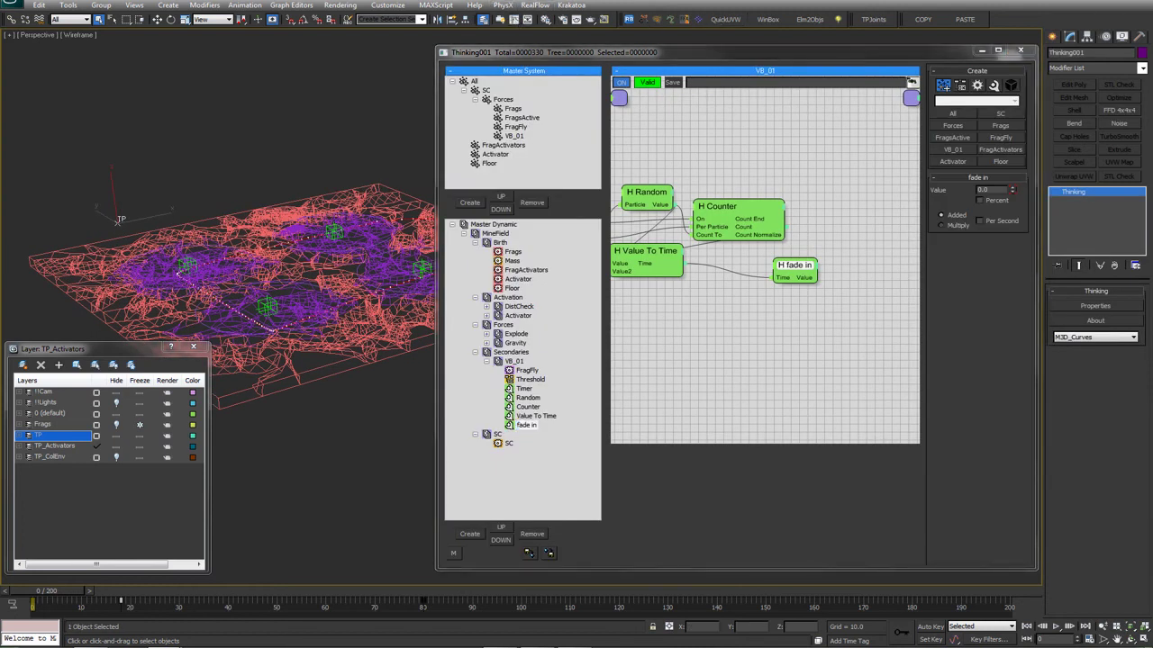
{"action": "middle_click_drag", "start_coordinate": [776, 246], "coordinate": [807, 249]}
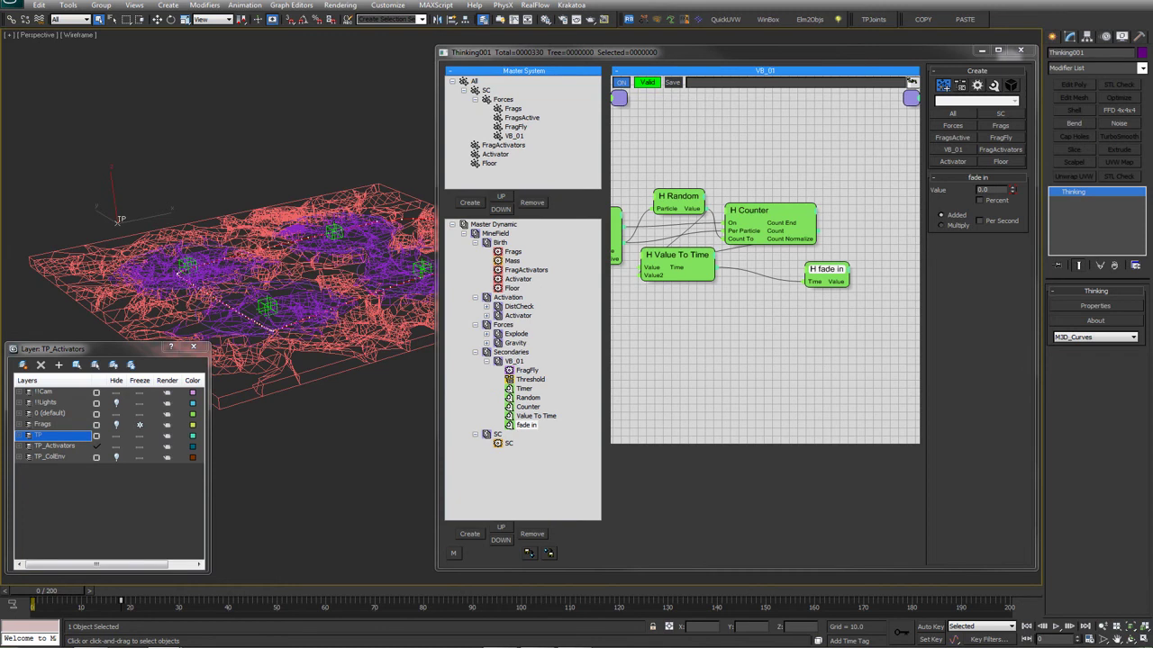
Tuck the fade in node closer beneath the Counter node to shorten its wire from Value To Time
{"action": "left_click", "coordinate": [807, 270]}
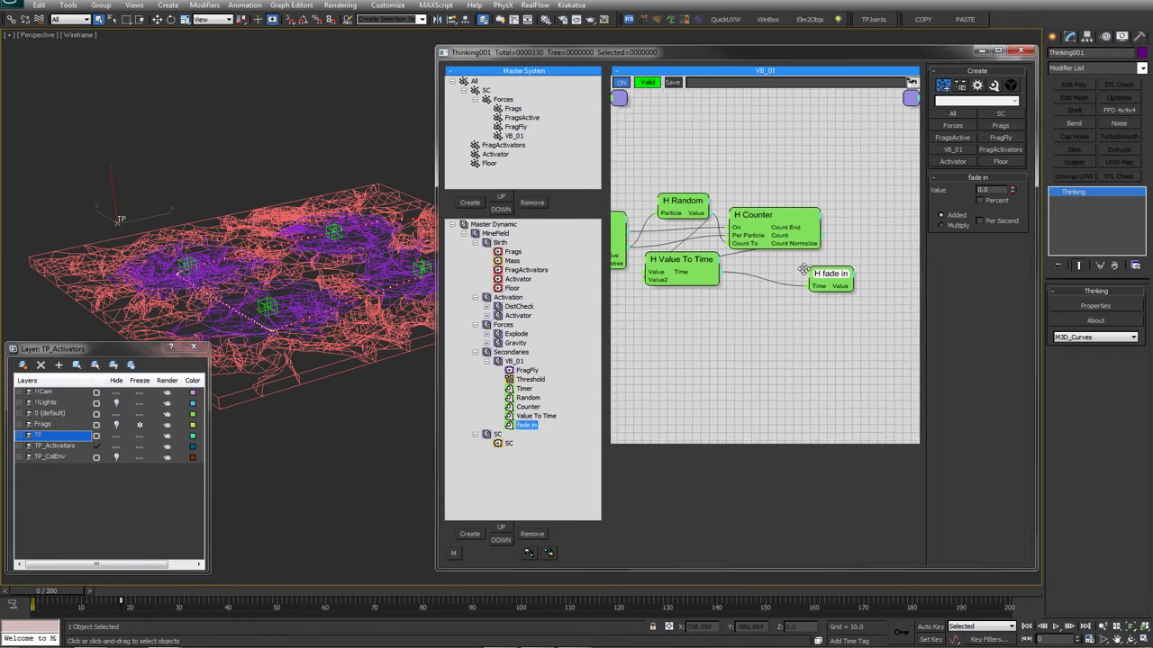
{"action": "left_click_drag", "start_coordinate": [801, 261], "coordinate": [821, 282]}
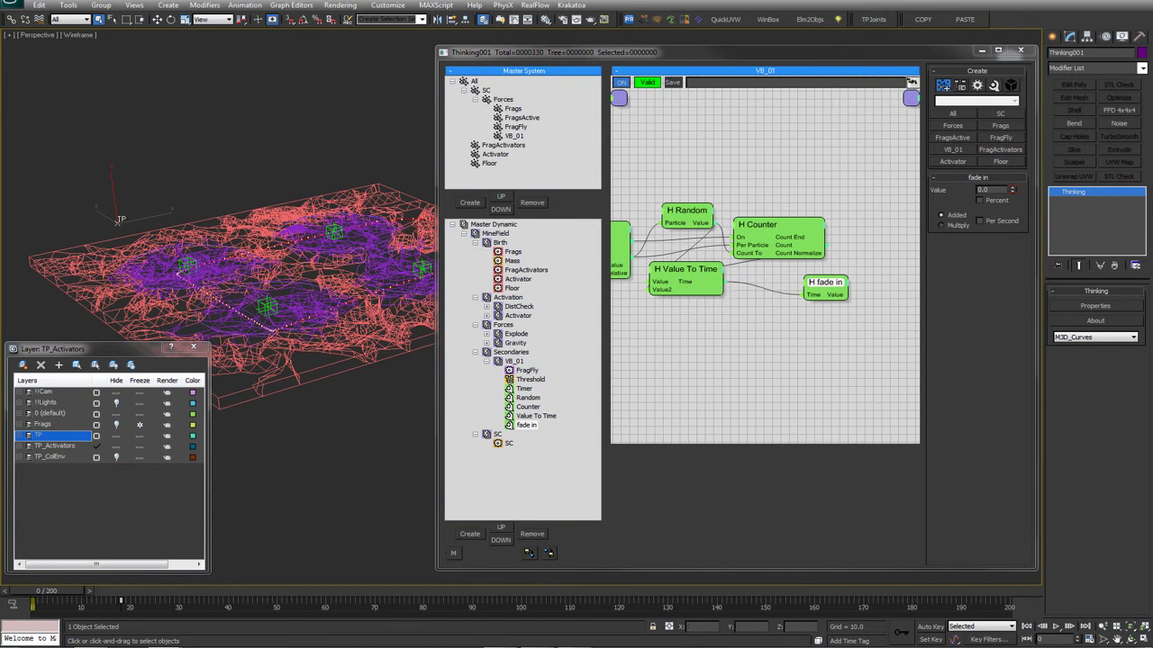
{"action": "left_click", "coordinate": [687, 212]}
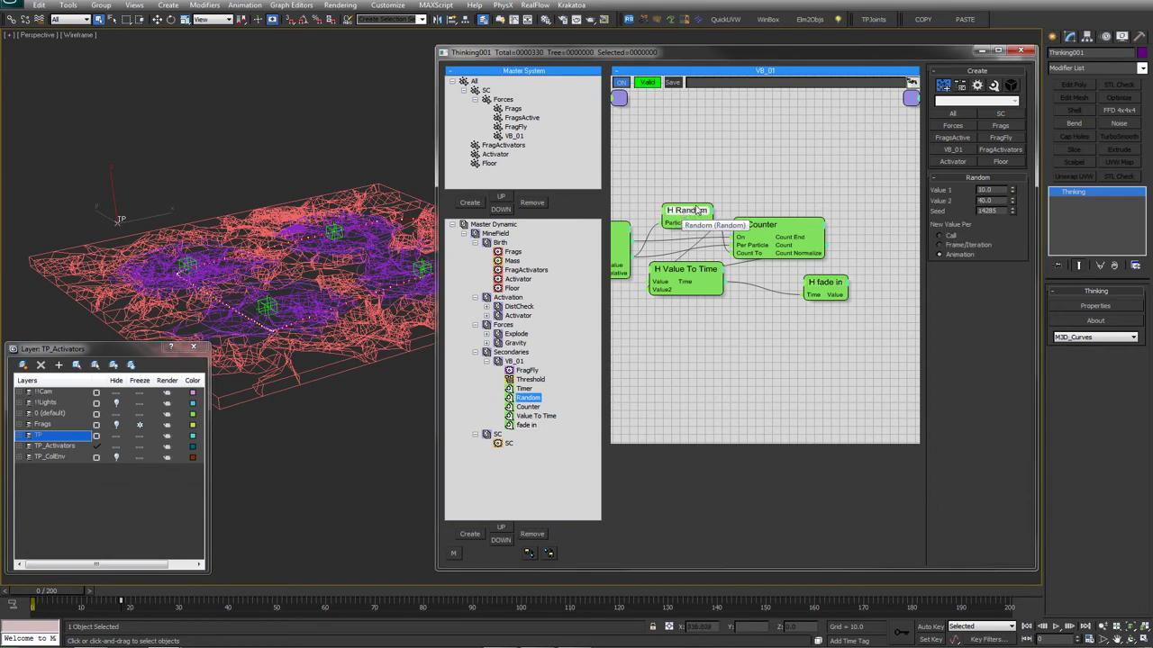
{"action": "mouse_move", "coordinate": [760, 187]}
{"action": "middle_mouse_down"}
{"action": "mouse_move", "coordinate": [704, 180]}
{"action": "mouse_move", "coordinate": [779, 172]}
{"action": "mouse_move", "coordinate": [745, 178]}
{"action": "middle_mouse_up"}
{"action": "left_click_drag", "start_coordinate": [771, 271], "coordinate": [759, 277]}
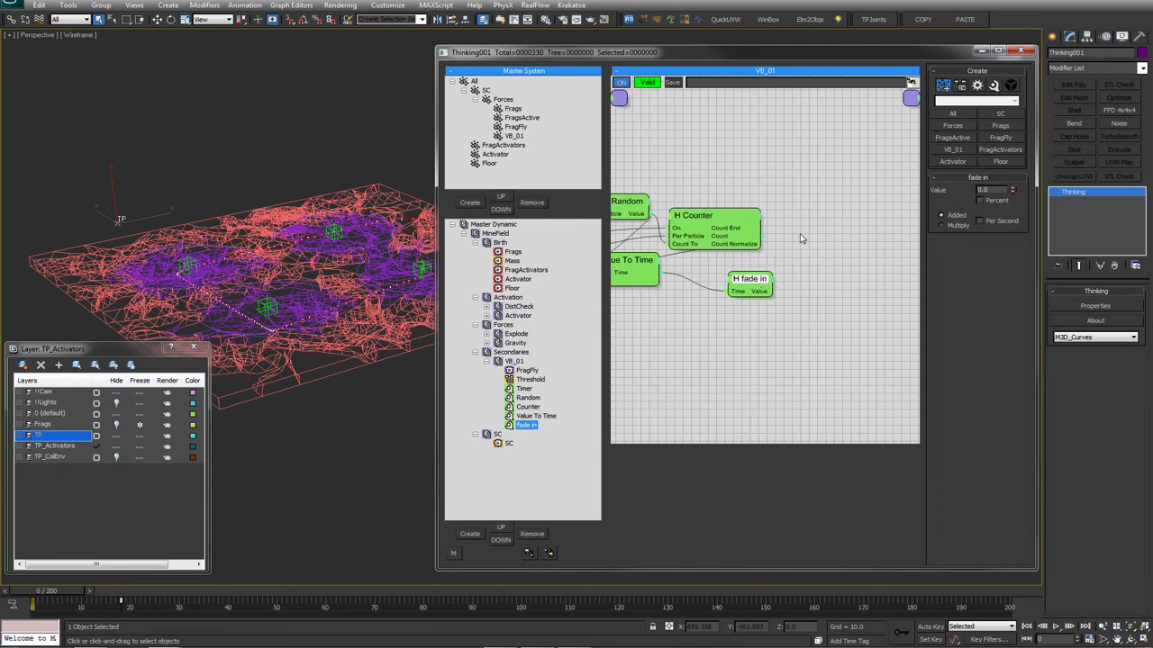
Add a VolumeBreak operator from the Volume Breaker category to VB_01 and place it beyond the Counter and fade in nodes
{"action": "middle_click_drag", "start_coordinate": [799, 235], "coordinate": [786, 239]}
{"action": "right_click", "coordinate": [789, 235]}
{"action": "mouse_move", "coordinate": [823, 268]}
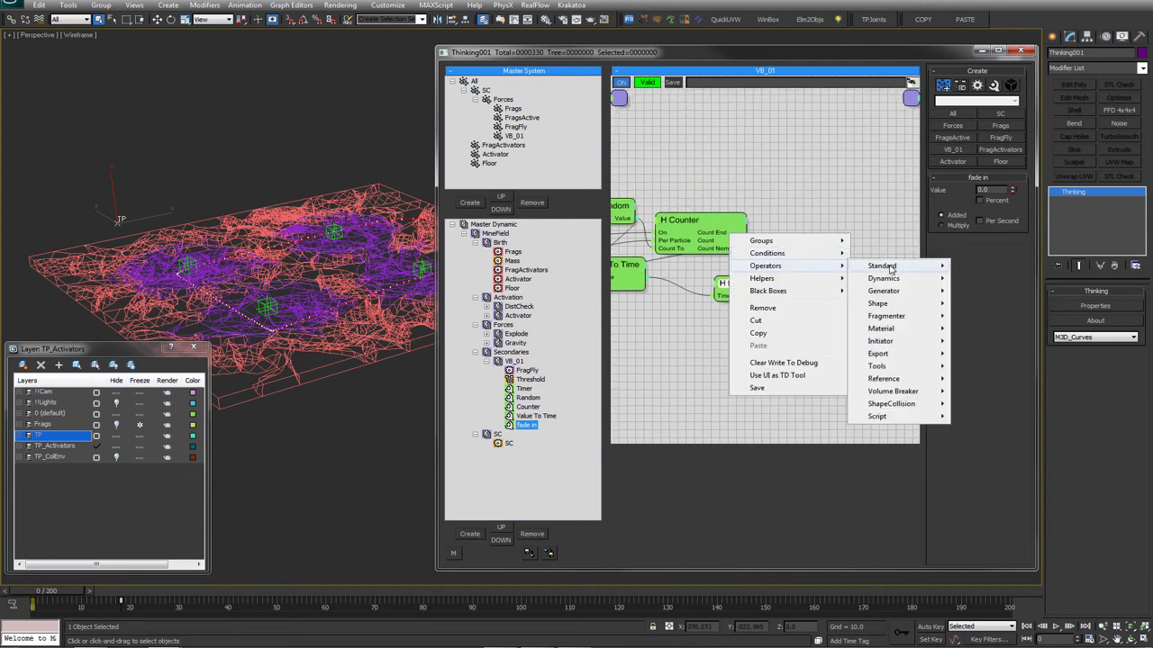
{"action": "mouse_move", "coordinate": [891, 393]}
{"action": "left_click", "coordinate": [990, 405]}
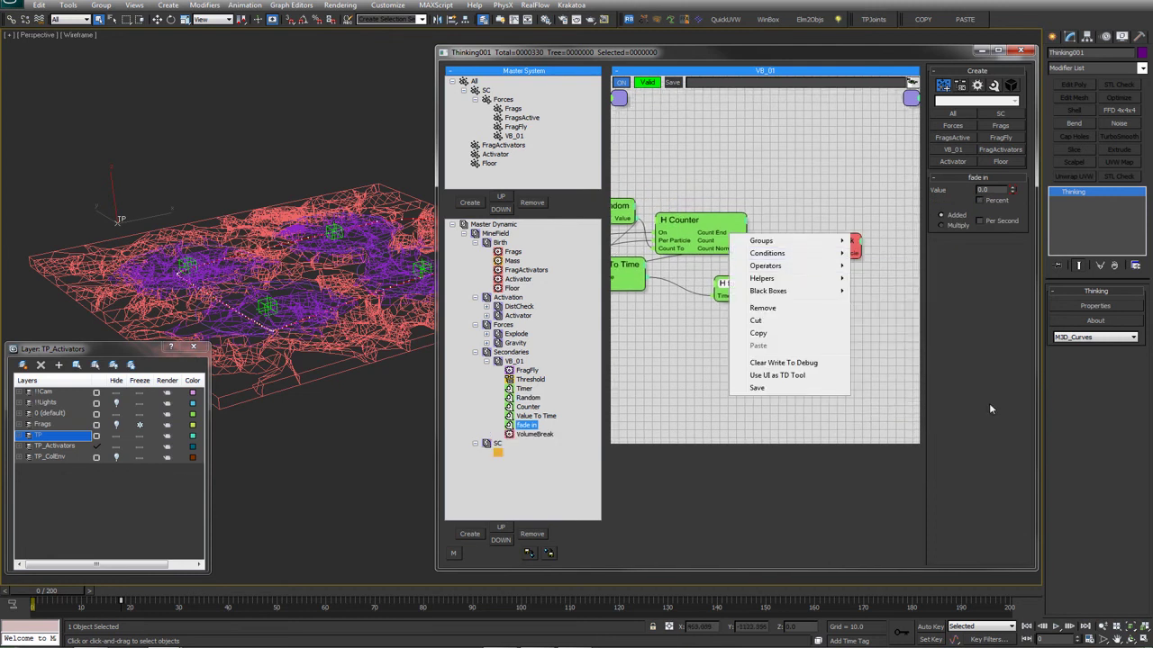
{"action": "left_click_drag", "start_coordinate": [831, 247], "coordinate": [845, 258]}
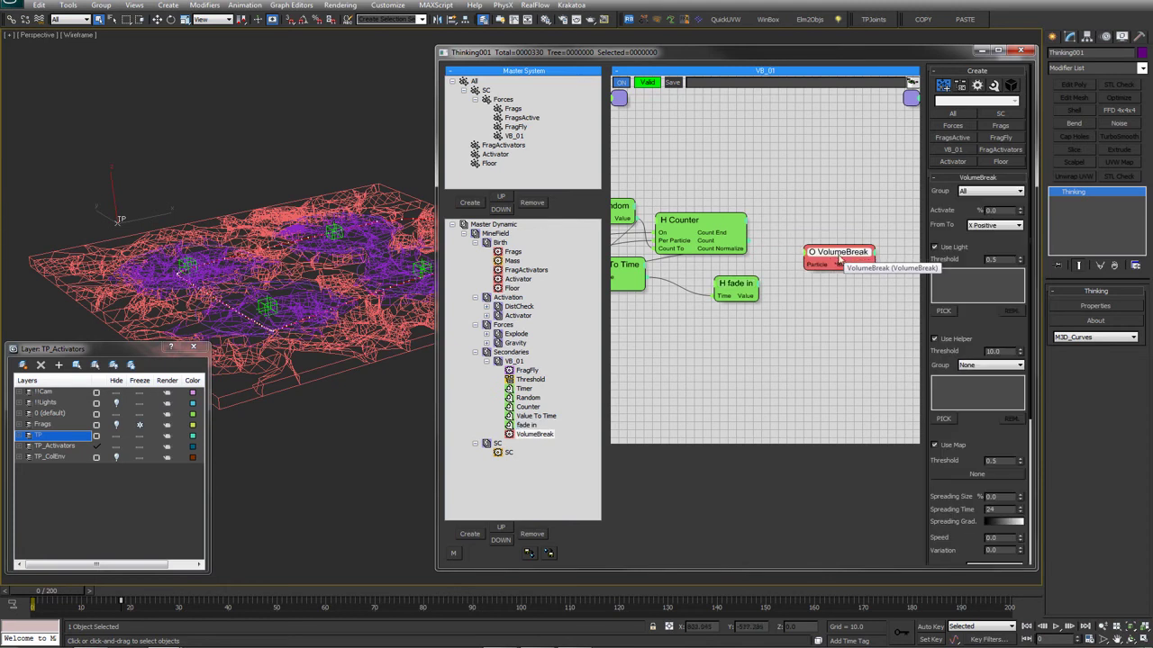
Wire fade in's Value output to VolumeBreak's ON input and the Timer's Particle output to VolumeBreak's Particle input
{"action": "left_click", "coordinate": [808, 253]}
{"action": "left_click", "coordinate": [802, 262]}
{"action": "middle_click_drag", "start_coordinate": [803, 263], "coordinate": [810, 264]}
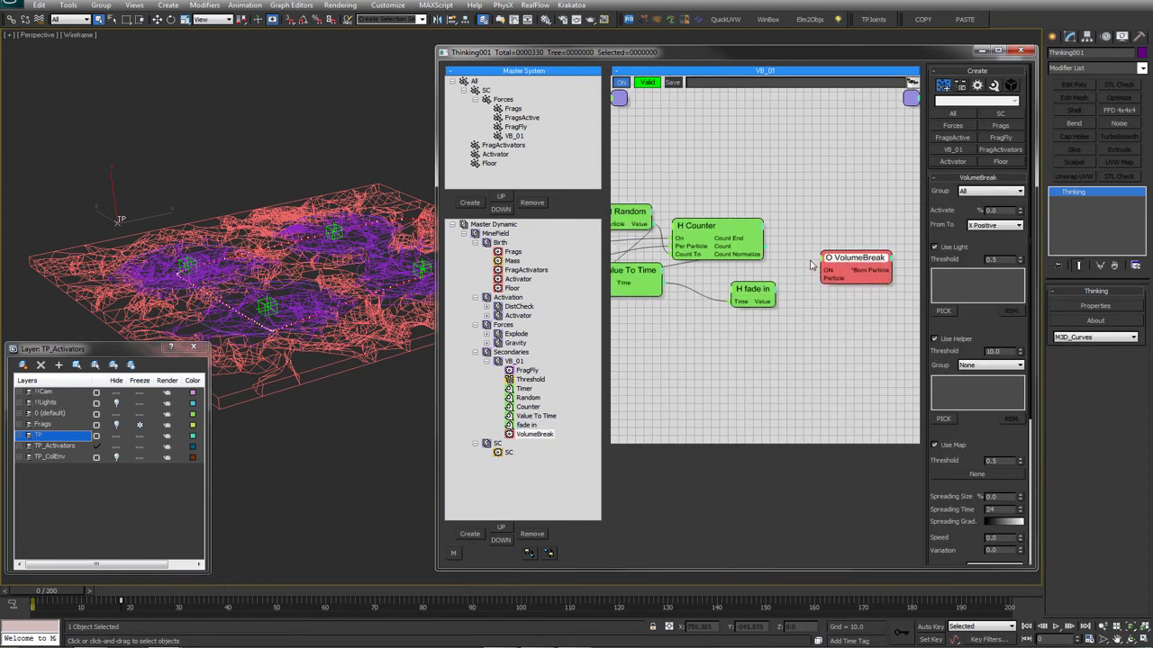
{"action": "left_click_drag", "start_coordinate": [825, 271], "coordinate": [758, 292]}
{"action": "middle_click_drag", "start_coordinate": [749, 274], "coordinate": [880, 270]}
{"action": "left_click", "coordinate": [894, 261]}
{"action": "left_click_drag", "start_coordinate": [904, 270], "coordinate": [624, 256]}
{"action": "middle_click_drag", "start_coordinate": [630, 202], "coordinate": [640, 201]}
Widen the Thinking Particles editor and reposition the Threshold and Timer nodes next to FragFly
{"action": "left_click_drag", "start_coordinate": [439, 194], "coordinate": [351, 194]}
{"action": "left_click_drag", "start_coordinate": [538, 156], "coordinate": [582, 179]}
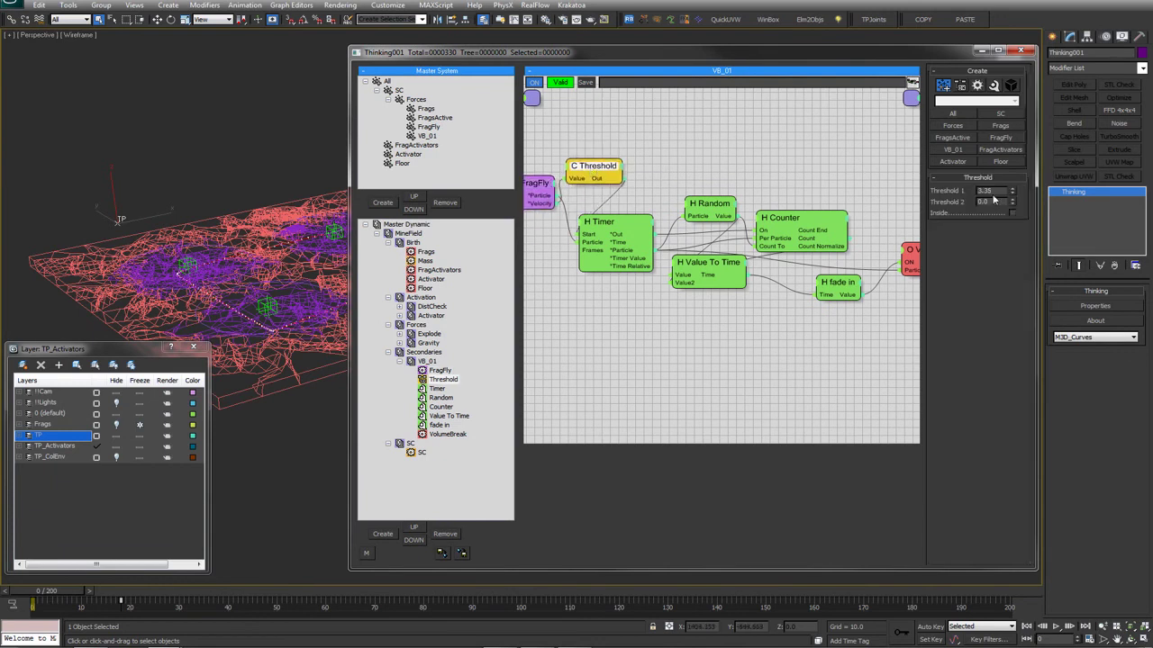
{"action": "left_click_drag", "start_coordinate": [613, 169], "coordinate": [617, 178]}
{"action": "left_click_drag", "start_coordinate": [605, 222], "coordinate": [613, 212]}
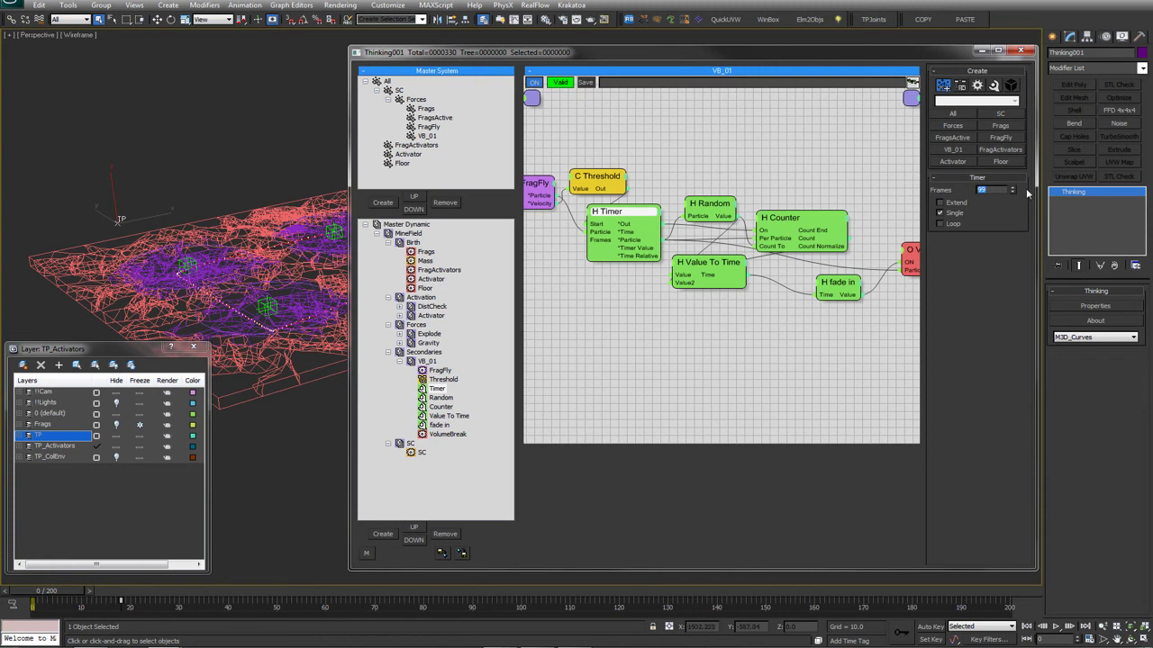
Review the Counter, Value To Time, fade in and VolumeBreak settings along the VB_01 node chain
{"action": "middle_click_drag", "start_coordinate": [801, 146], "coordinate": [786, 147]}
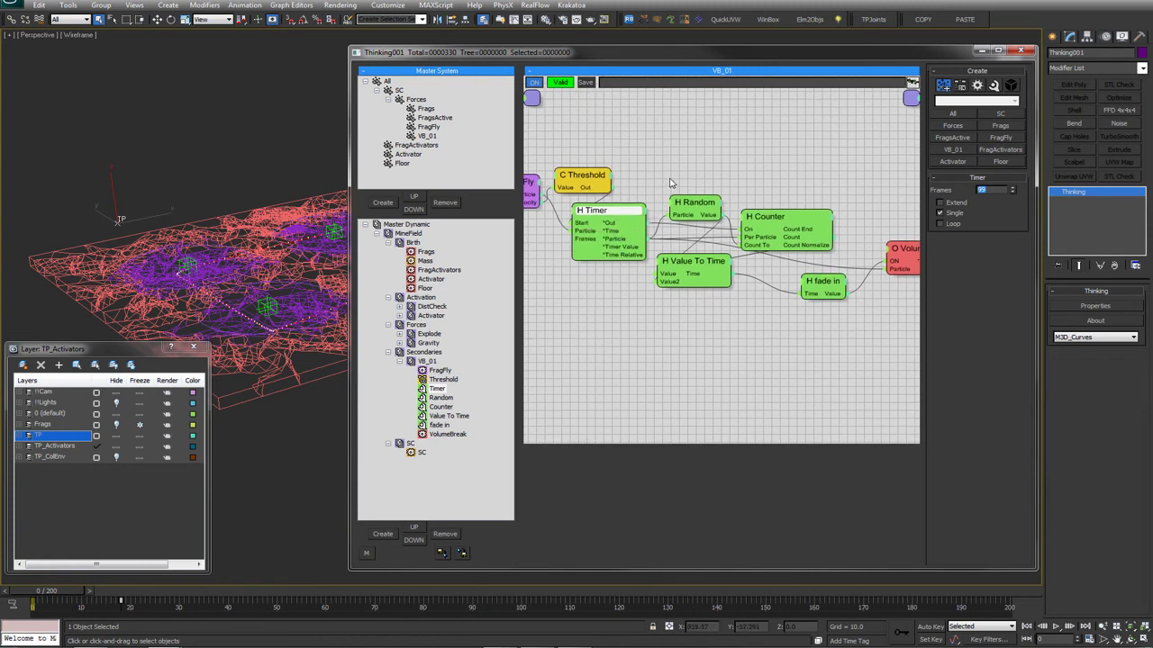
{"action": "left_click", "coordinate": [757, 226]}
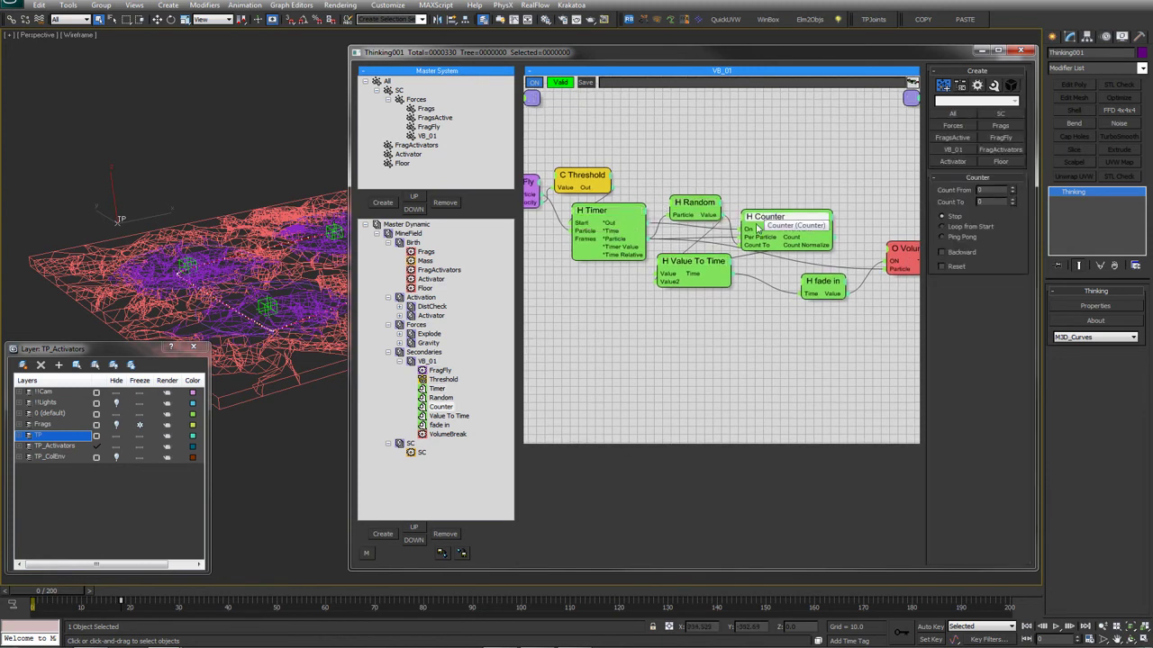
{"action": "left_click", "coordinate": [685, 264]}
{"action": "left_click_drag", "start_coordinate": [717, 181], "coordinate": [755, 298]}
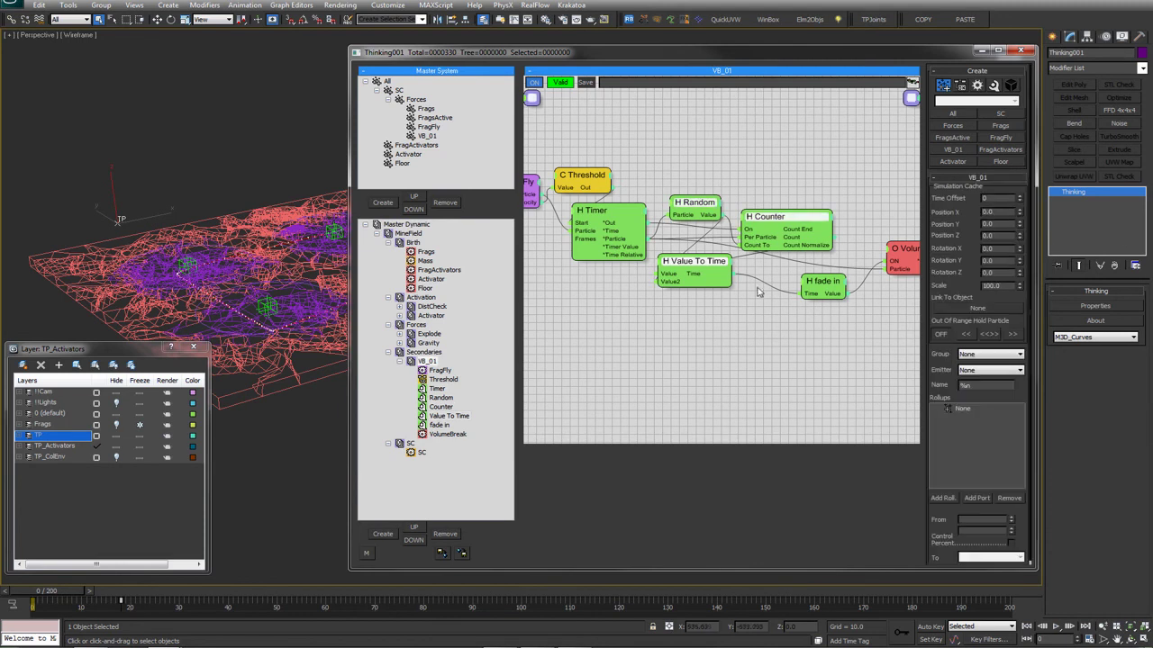
{"action": "left_click", "coordinate": [700, 188]}
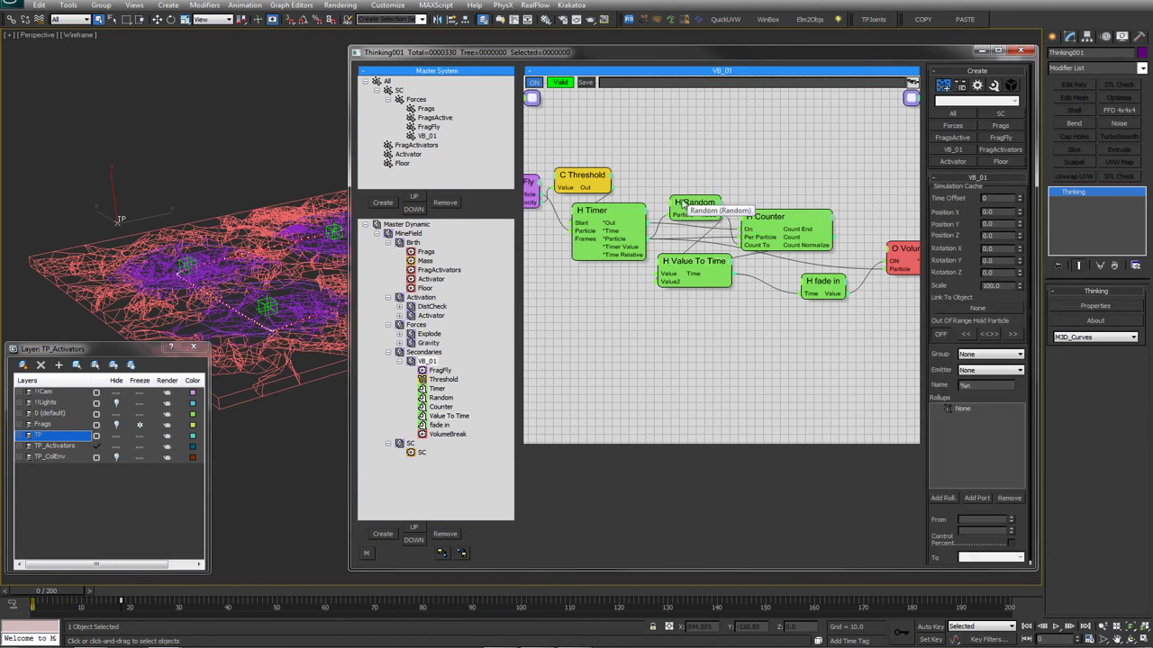
{"action": "middle_click_drag", "start_coordinate": [780, 294], "coordinate": [724, 294]}
{"action": "left_click_drag", "start_coordinate": [610, 272], "coordinate": [613, 272]}
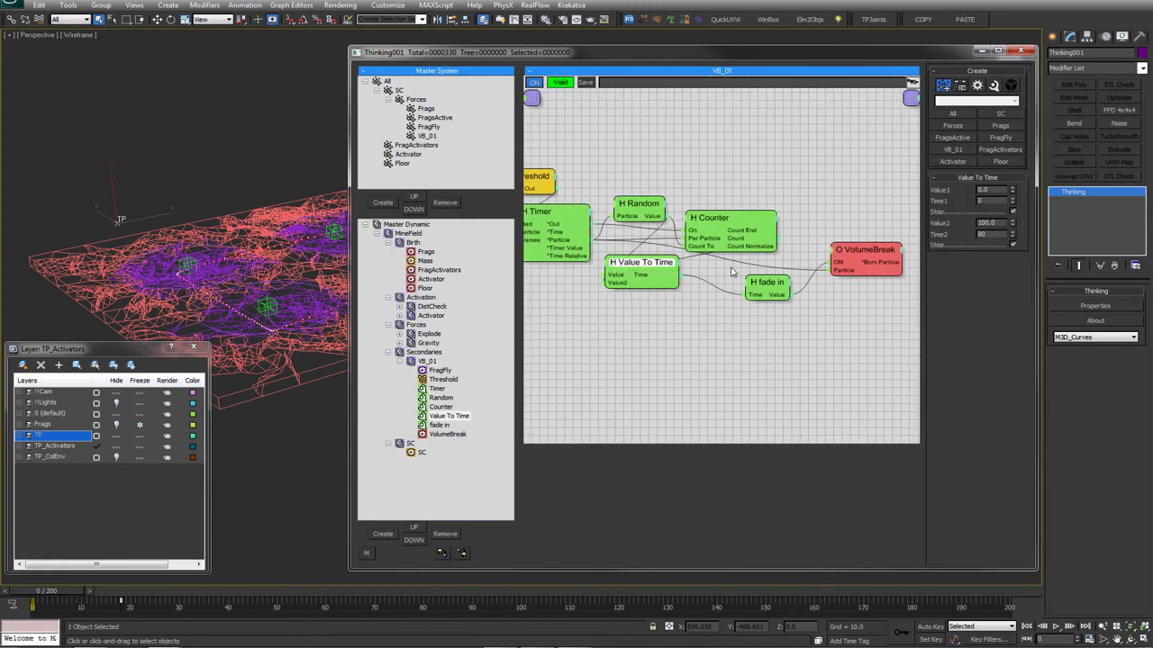
{"action": "left_click_drag", "start_coordinate": [777, 289], "coordinate": [781, 290]}
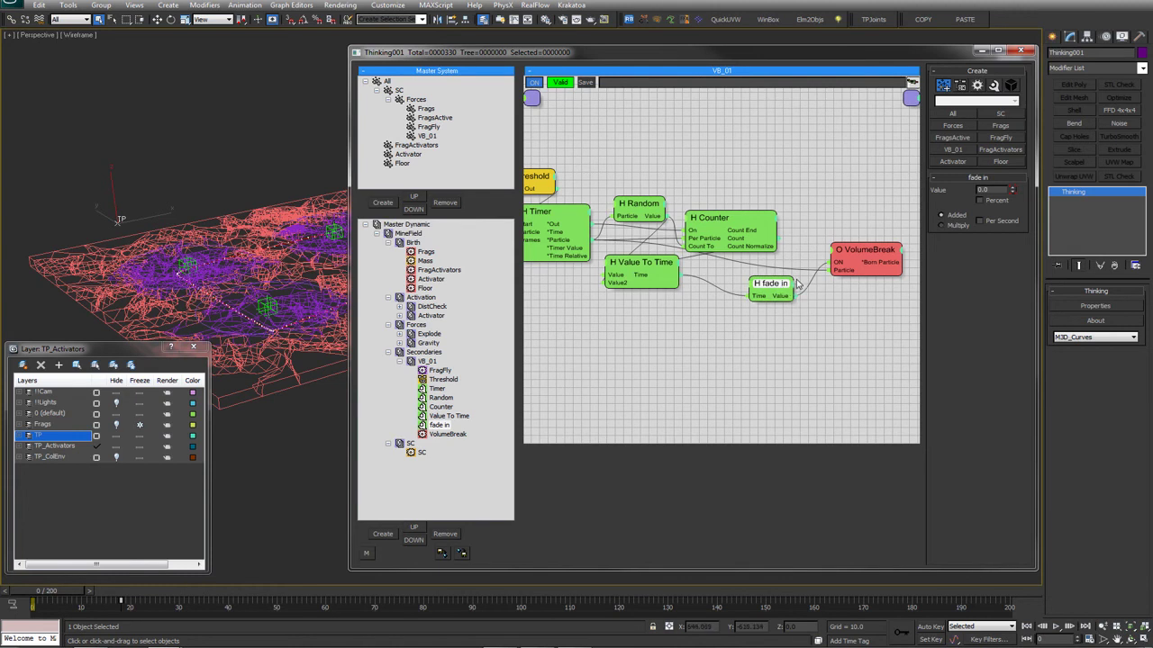
{"action": "left_click_drag", "start_coordinate": [889, 250], "coordinate": [886, 252]}
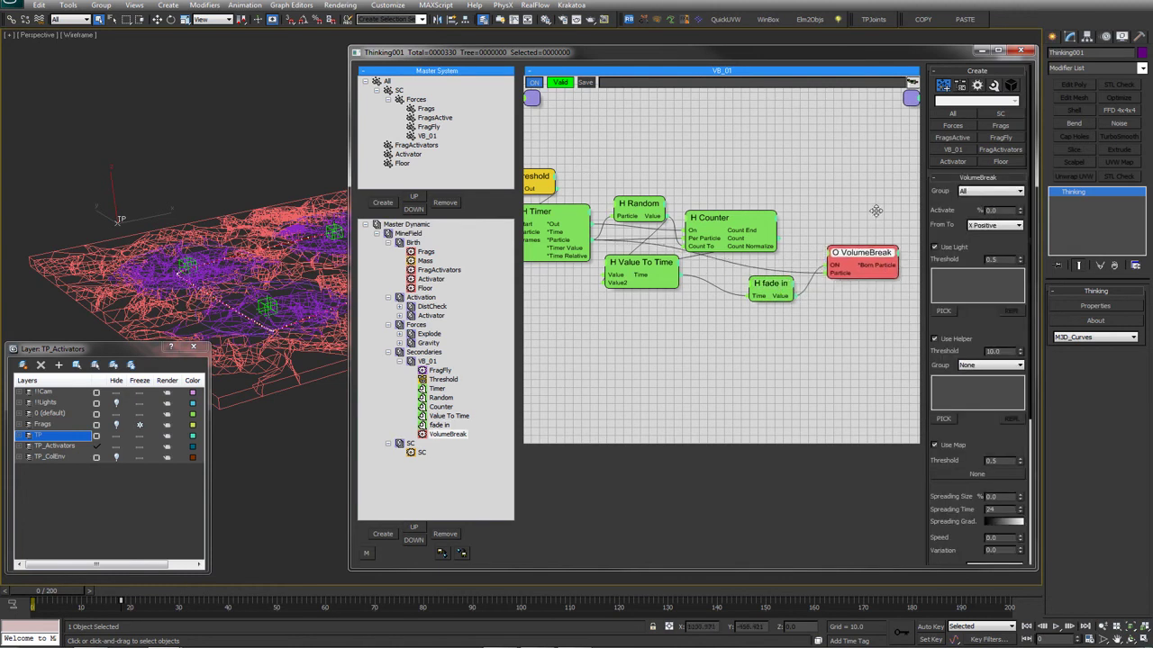
Move the VolumeBreak node slightly closer to fade in, leaving free space after it
{"action": "middle_click_drag", "start_coordinate": [895, 219], "coordinate": [792, 200]}
{"action": "left_click_drag", "start_coordinate": [770, 239], "coordinate": [758, 237]}
{"action": "middle_click_drag", "start_coordinate": [791, 227], "coordinate": [778, 230]}
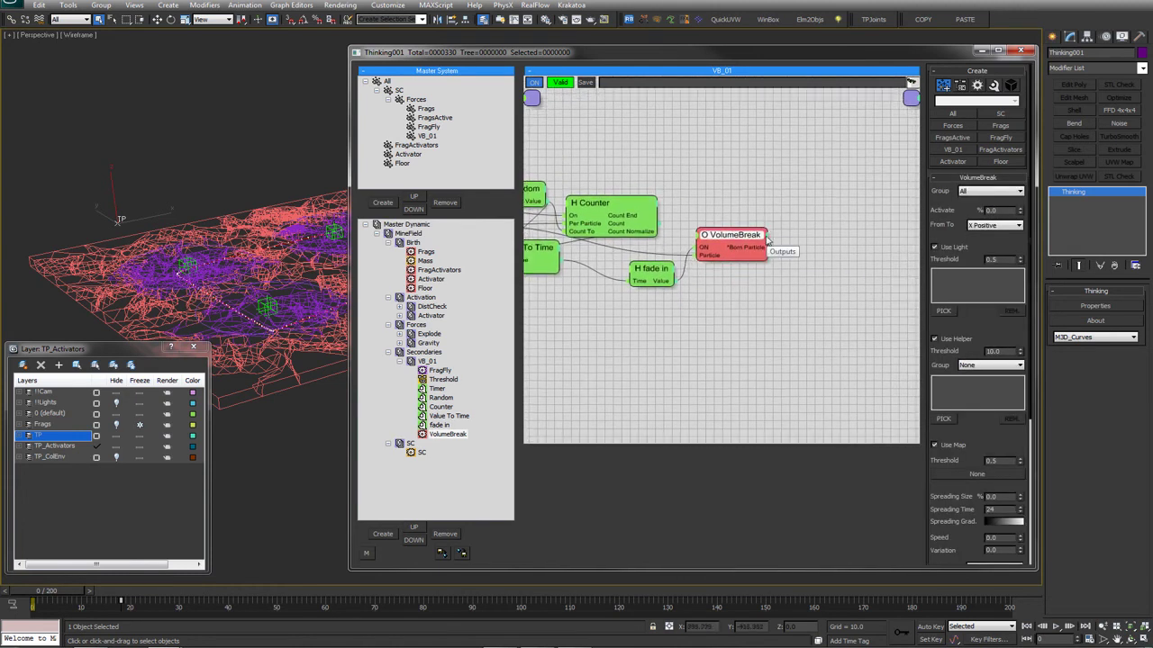
{"action": "right_click", "coordinate": [816, 238]}
{"action": "key", "text": "Escape"}
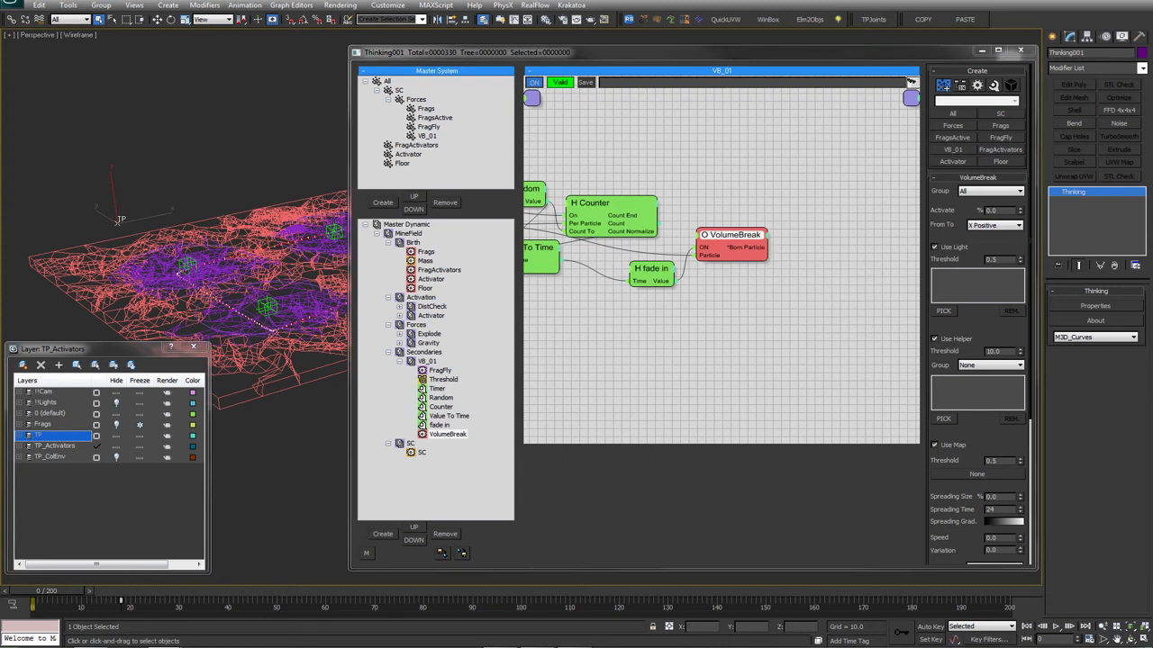
{"action": "left_click", "coordinate": [870, 249]}
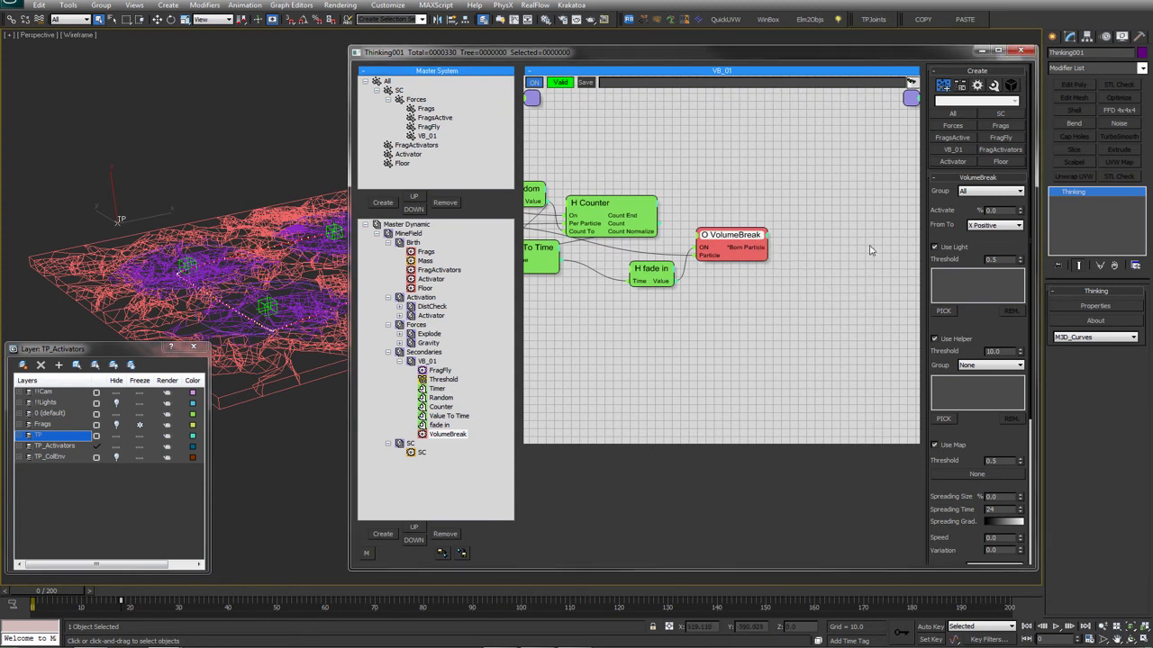
Add a Mass operator from the Initiator category after VolumeBreak and collapse its unused inputs
{"action": "right_click", "coordinate": [793, 246]}
{"action": "mouse_move", "coordinate": [818, 282]}
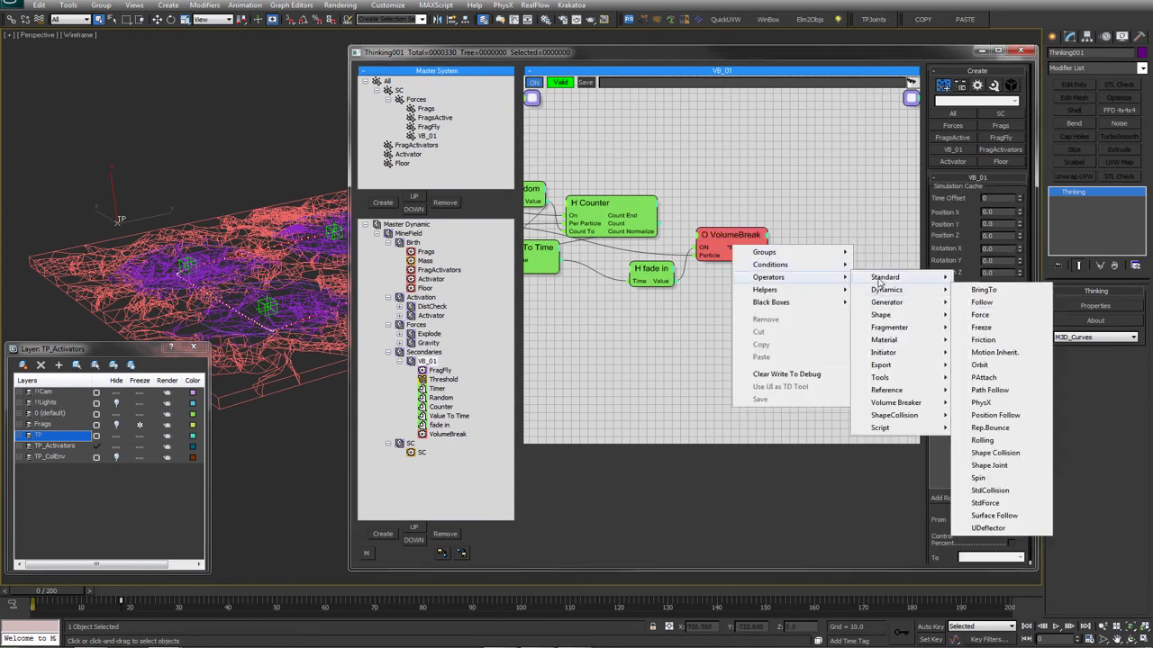
{"action": "mouse_move", "coordinate": [885, 280]}
{"action": "left_click", "coordinate": [977, 340]}
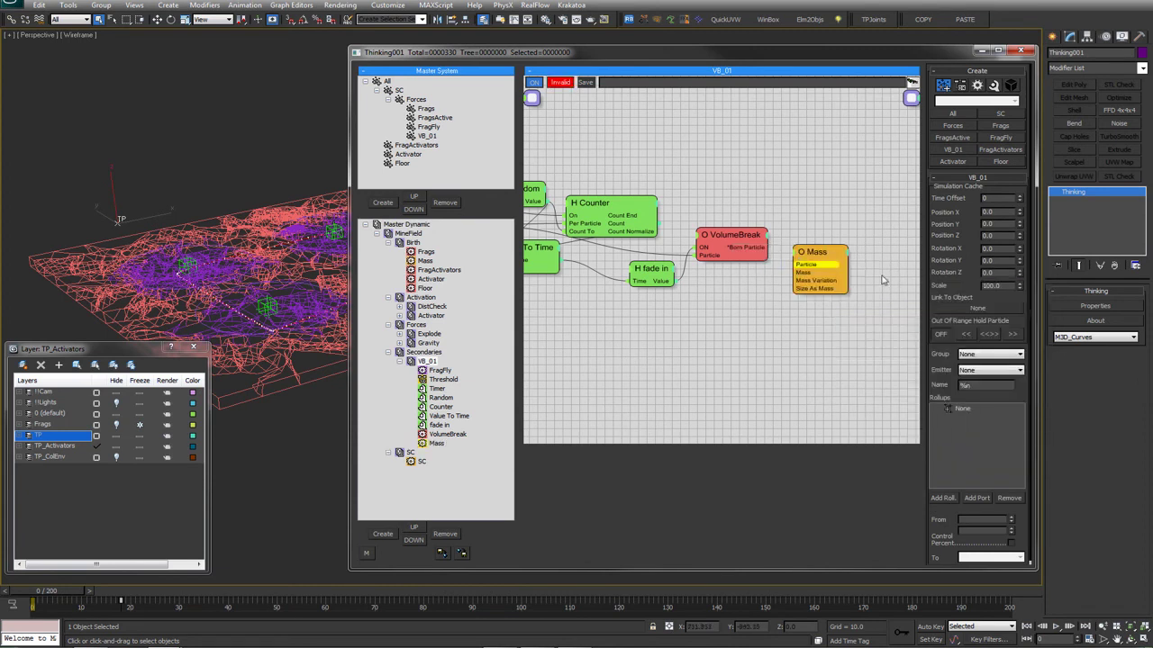
{"action": "left_click", "coordinate": [811, 255]}
{"action": "double_click", "coordinate": [810, 255]}
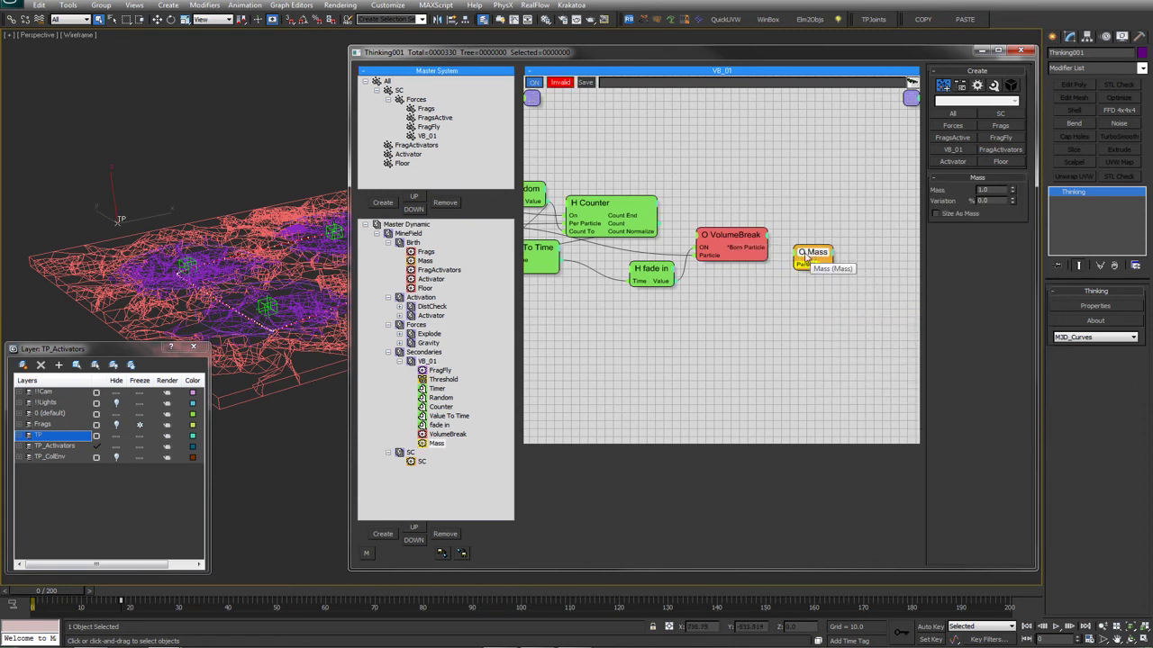
Connect VolumeBreak's Born Particle output to the Mass operator and enable Size As Mass with a mass of 5.0
{"action": "left_click_drag", "start_coordinate": [746, 249], "coordinate": [804, 264]}
{"action": "left_click", "coordinate": [966, 213]}
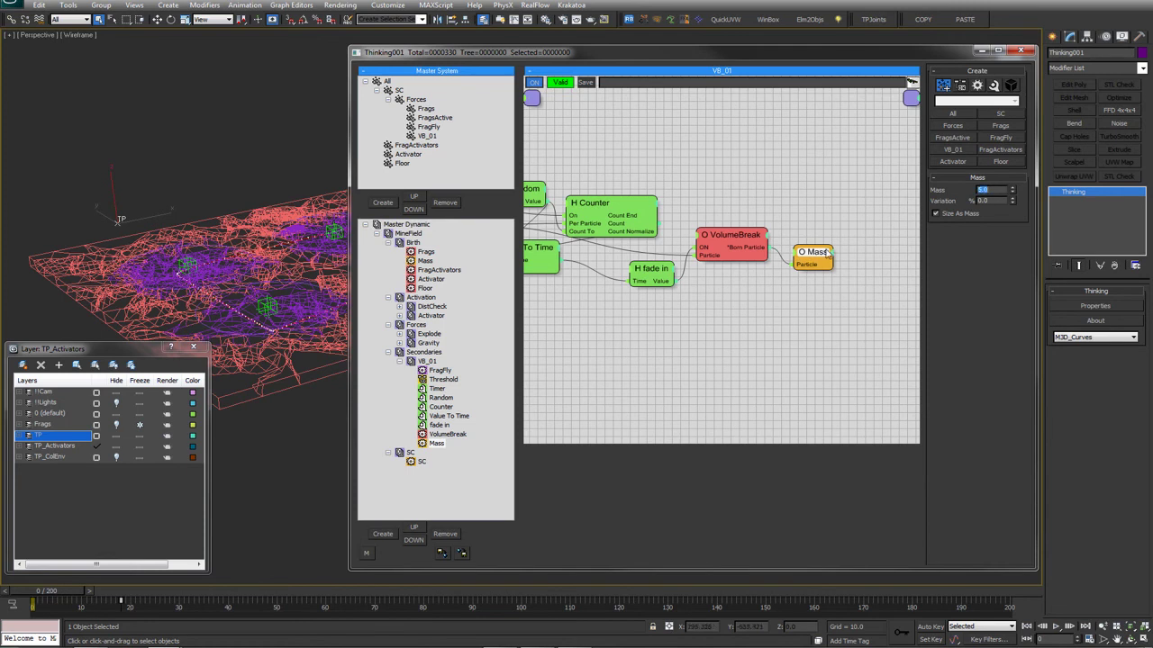
Try a small Activate percentage on the VolumeBreak operator and nudge its node between fade in and Mass
{"action": "left_click", "coordinate": [770, 240]}
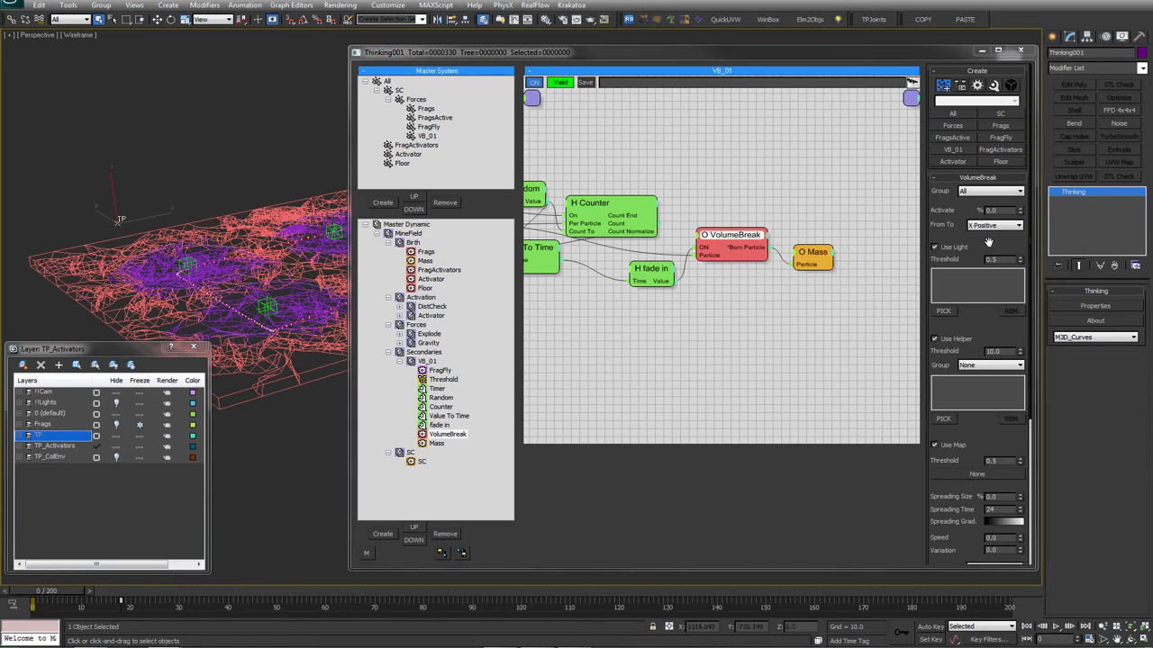
{"action": "left_click_drag", "start_coordinate": [1003, 212], "coordinate": [971, 213]}
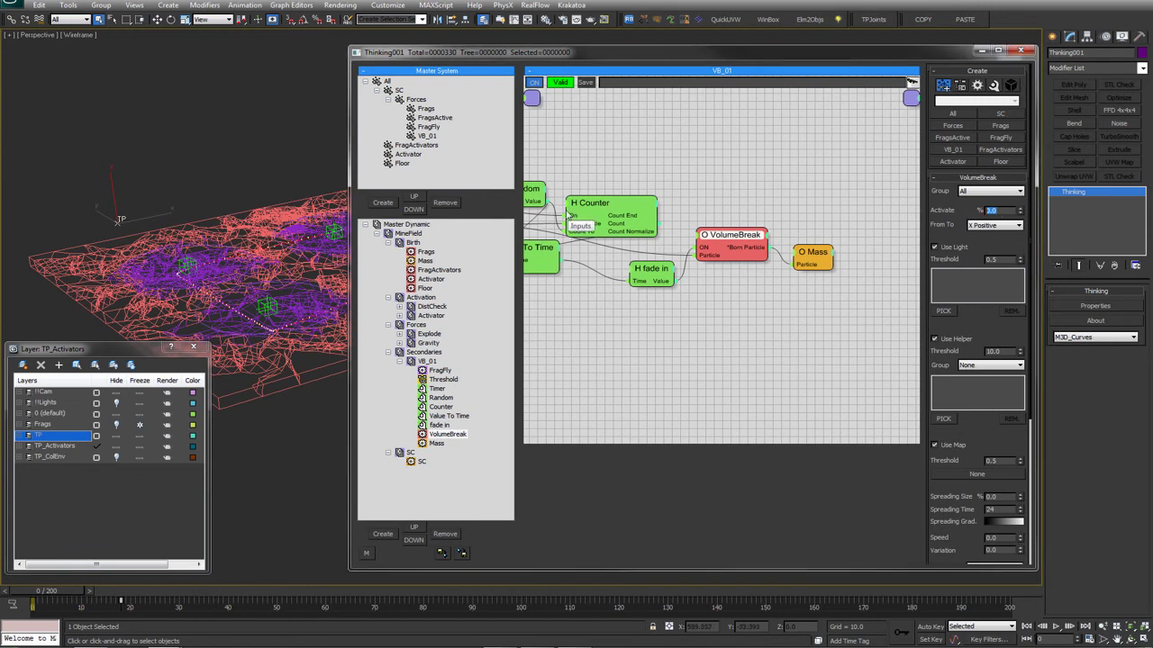
{"action": "left_click_drag", "start_coordinate": [726, 236], "coordinate": [730, 229]}
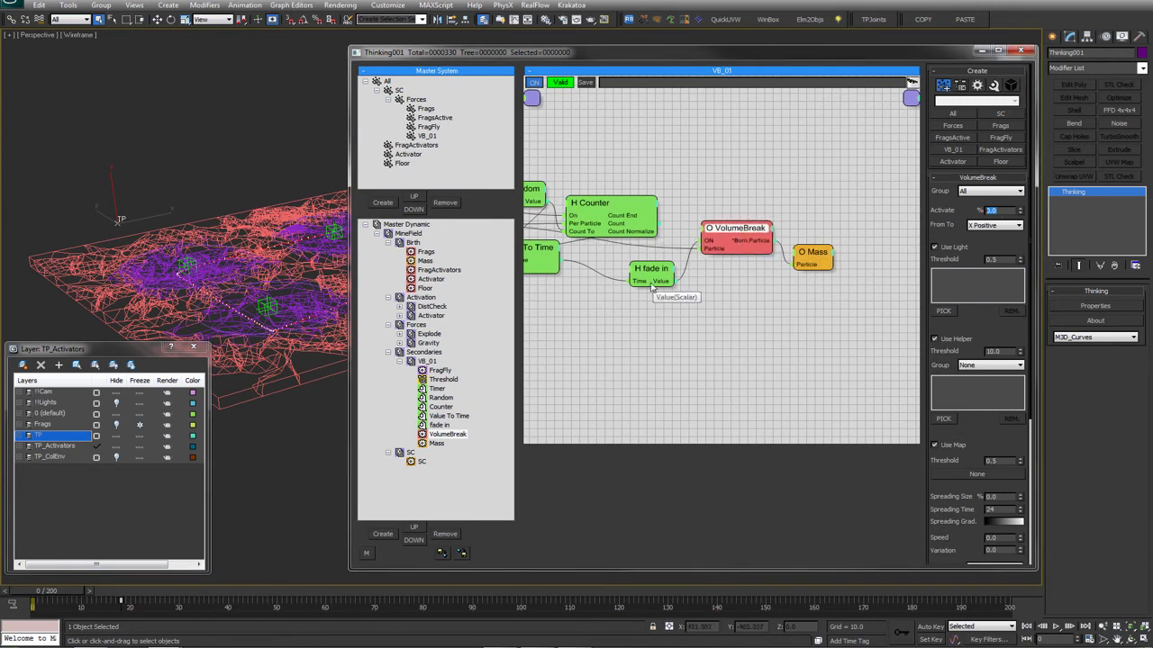
{"action": "middle_click_drag", "start_coordinate": [533, 202], "coordinate": [583, 210]}
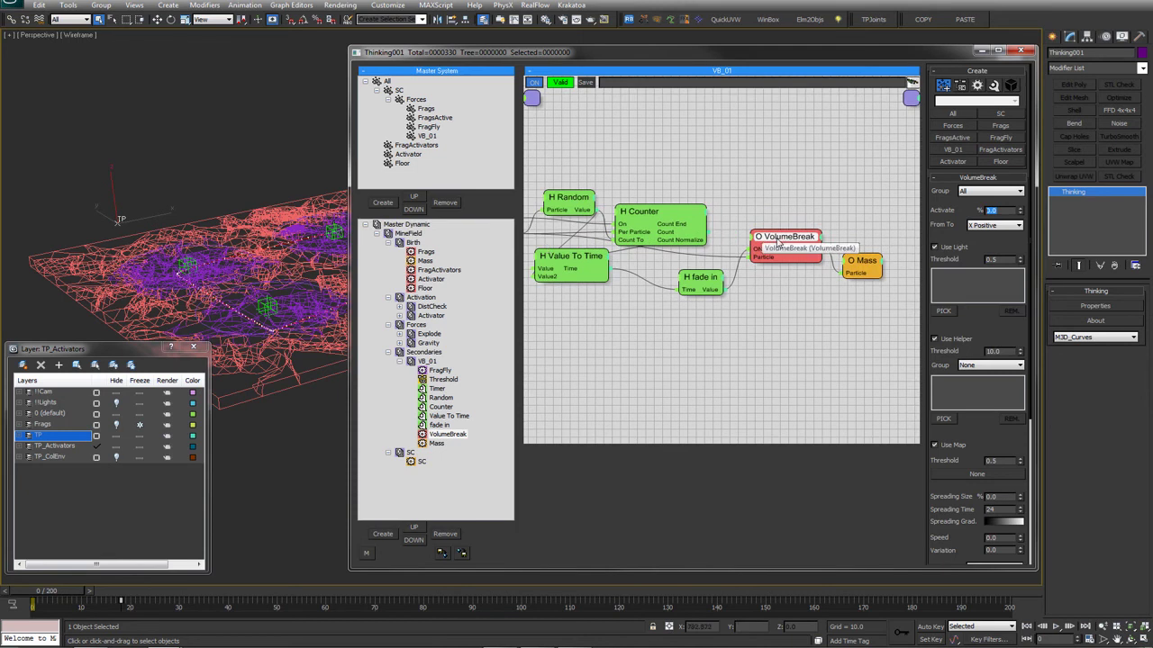
{"action": "left_click_drag", "start_coordinate": [784, 247], "coordinate": [779, 249]}
{"action": "type", "text": "0"}
{"action": "key", "text": "Return"}
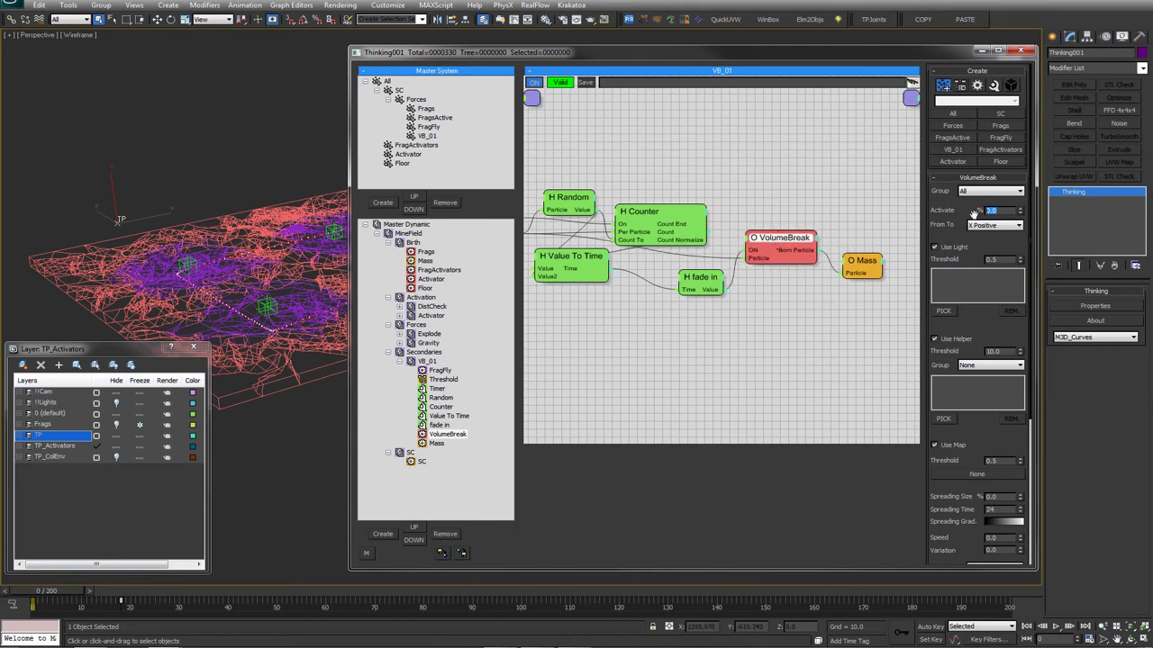
Set the VolumeBreak operator's Activate value to 45 percent
{"action": "middle_click_drag", "start_coordinate": [281, 282], "coordinate": [204, 268]}
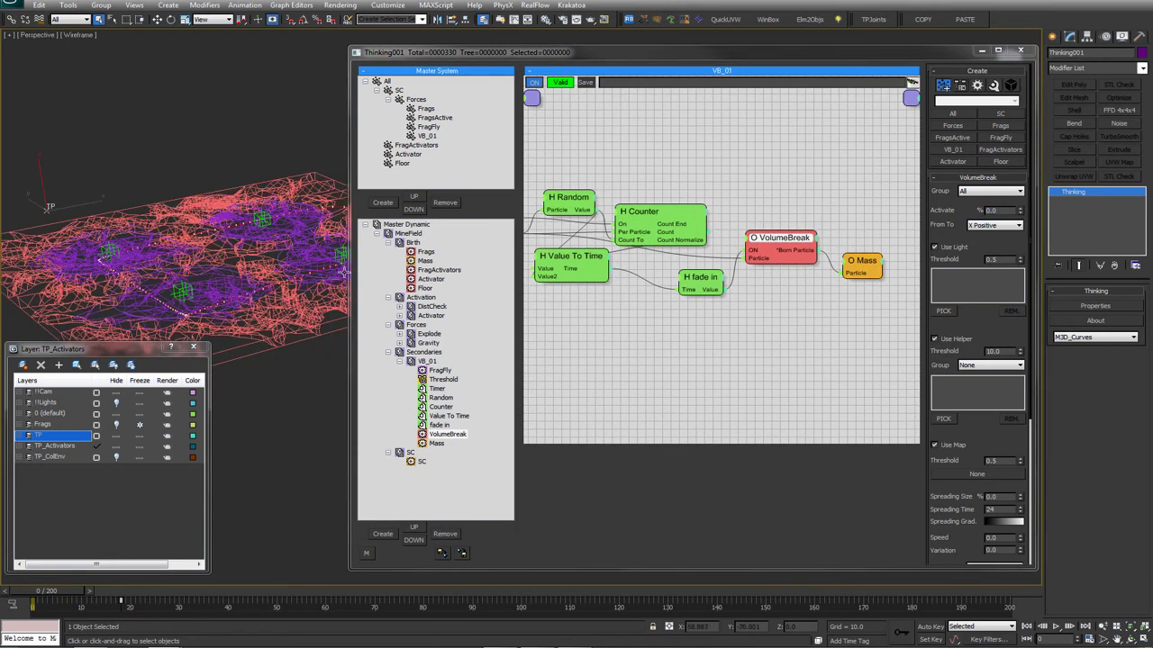
{"action": "left_click_drag", "start_coordinate": [780, 239], "coordinate": [777, 233]}
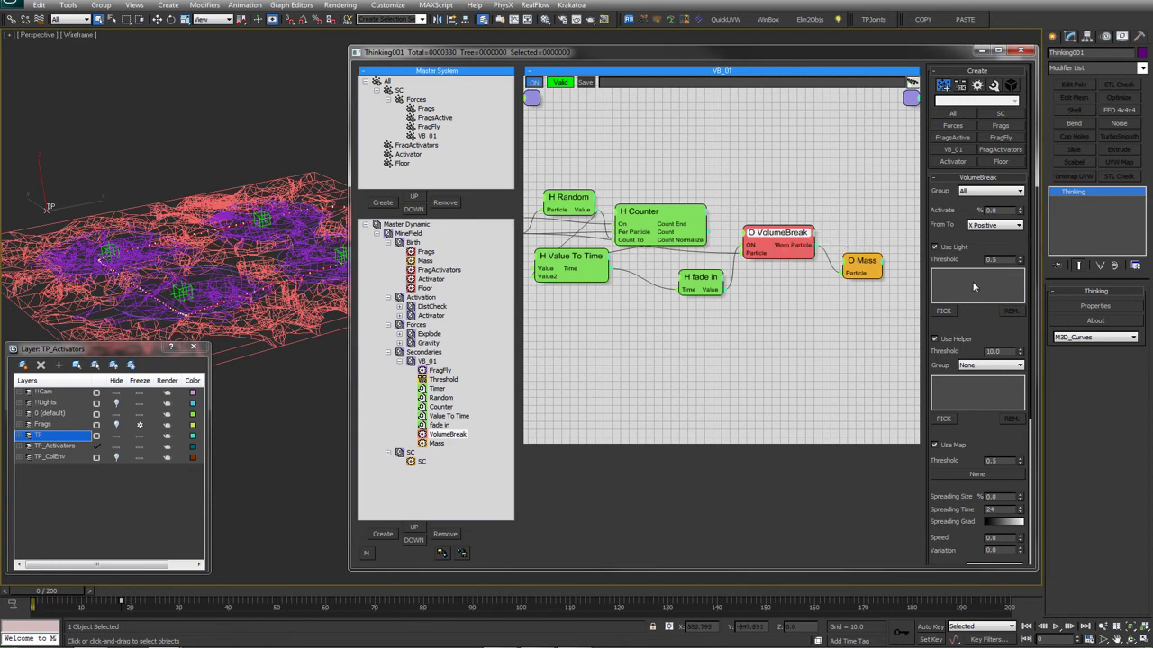
{"action": "type", "text": "1000"}
{"action": "middle_click_drag", "start_coordinate": [667, 267], "coordinate": [746, 282]}
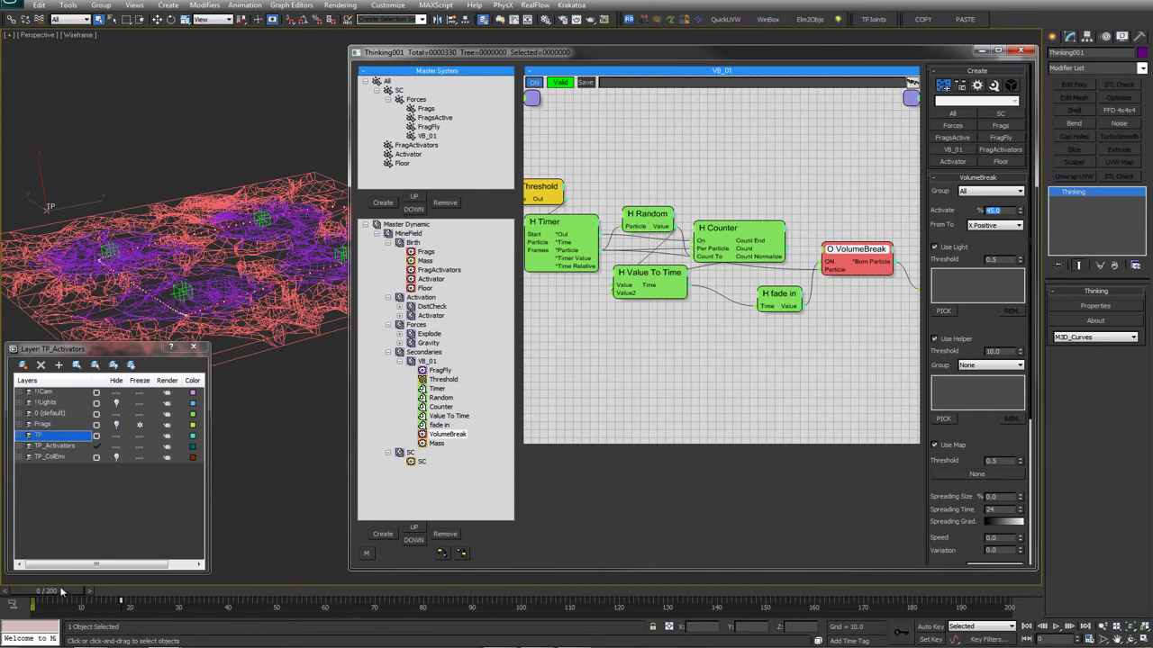
Scrub the timeline forward to frame 9 to check the simulation with VolumeBreak in place
{"action": "left_click_drag", "start_coordinate": [94, 591], "coordinate": [119, 591]}
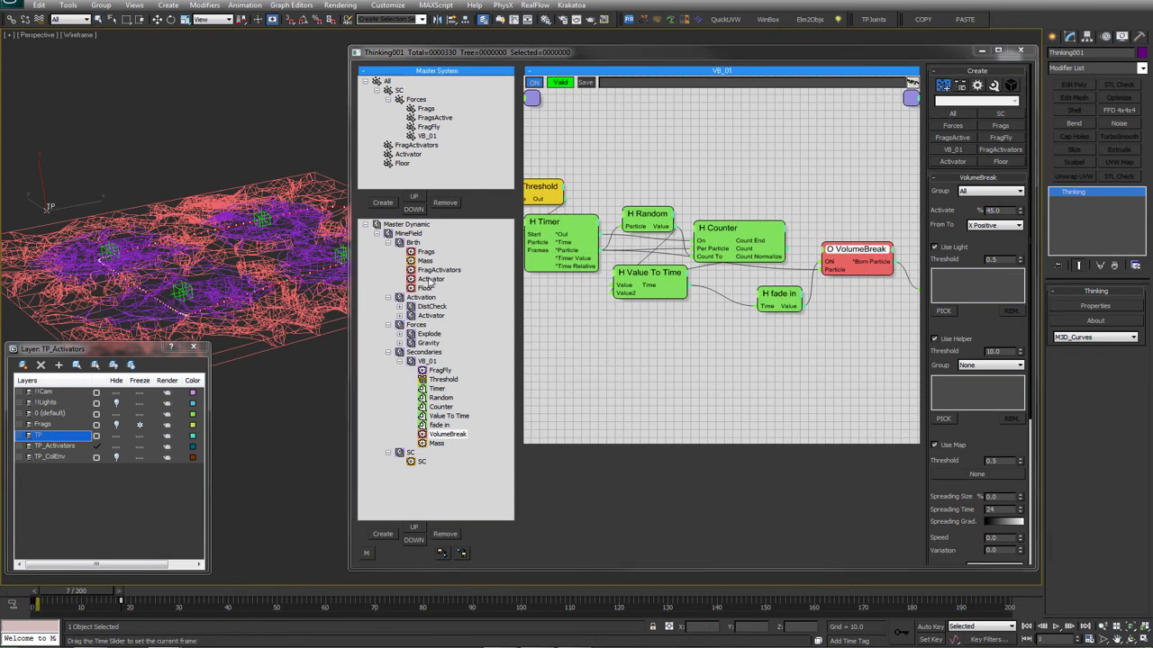
{"action": "left_click_drag", "start_coordinate": [865, 251], "coordinate": [869, 253]}
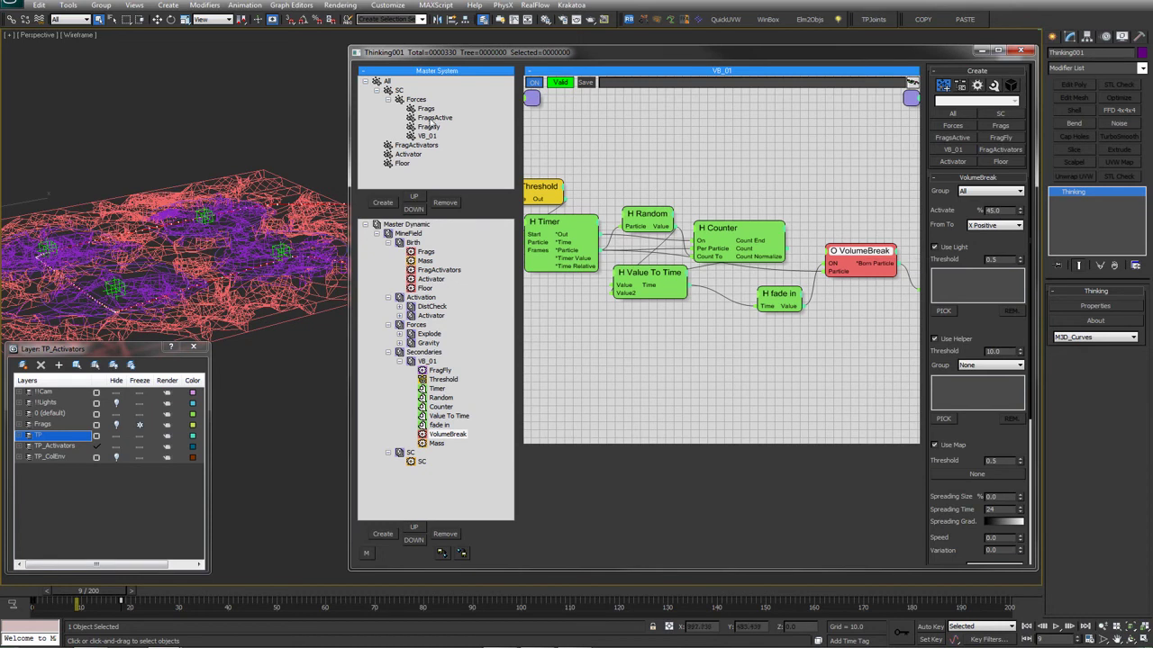
Set the VB_01 particle group's display colour to yellow-orange (236, 183, 42)
{"action": "left_click", "coordinate": [425, 136]}
{"action": "left_click", "coordinate": [1003, 85]}
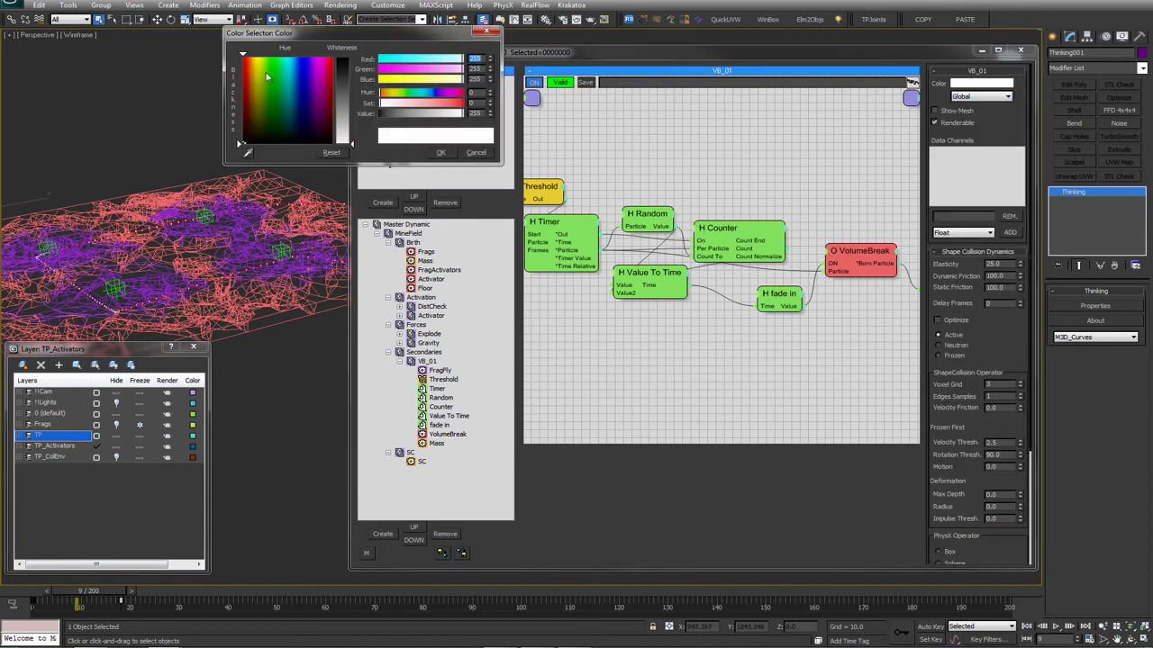
{"action": "left_click_drag", "start_coordinate": [263, 69], "coordinate": [254, 68]}
{"action": "left_click", "coordinate": [345, 72]}
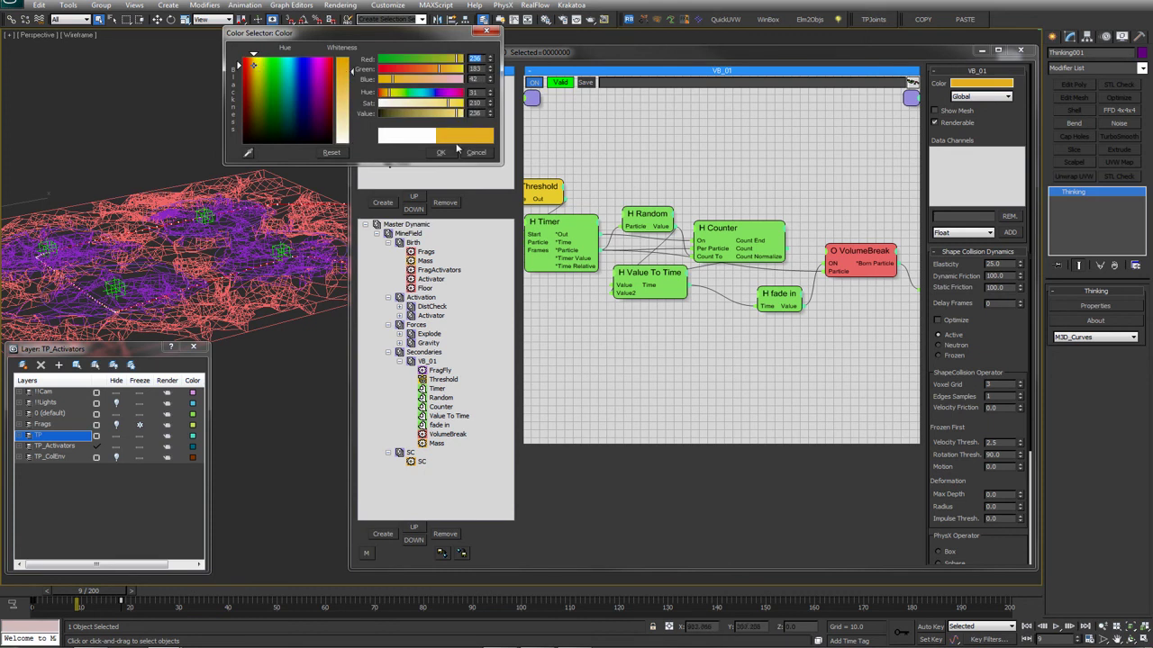
{"action": "left_click", "coordinate": [443, 152]}
Assign the VolumeBreak operator's output group to VB_01
{"action": "left_click", "coordinate": [861, 252]}
{"action": "middle_click_drag", "start_coordinate": [868, 212], "coordinate": [751, 204]}
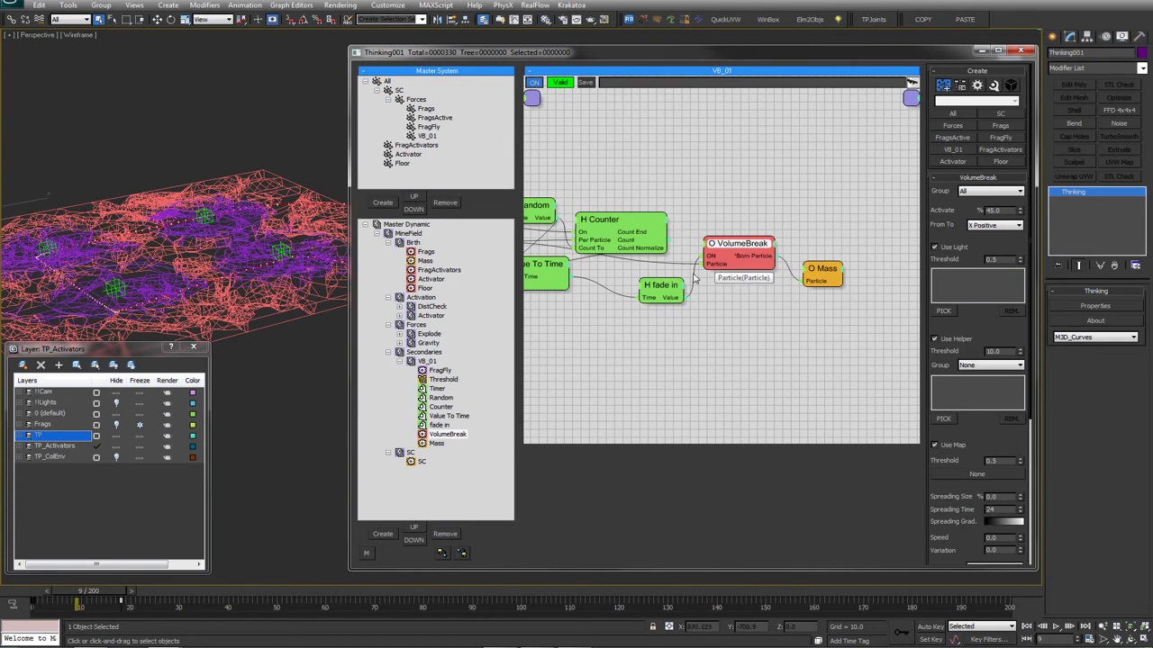
{"action": "left_click", "coordinate": [1009, 210]}
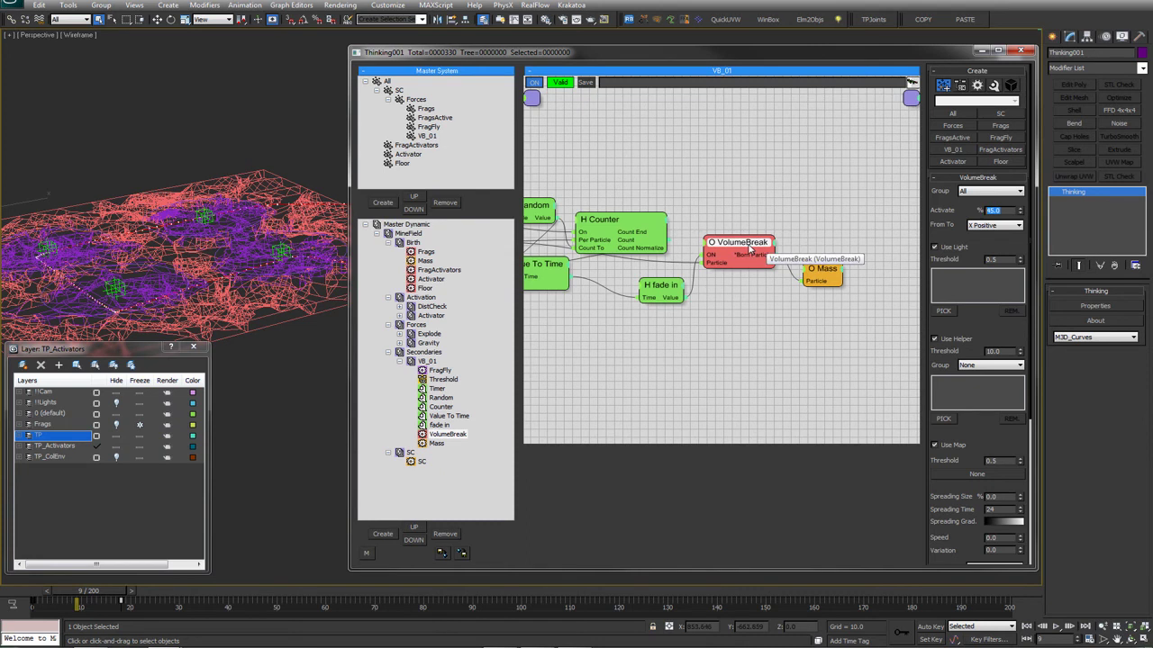
{"action": "left_click", "coordinate": [965, 195]}
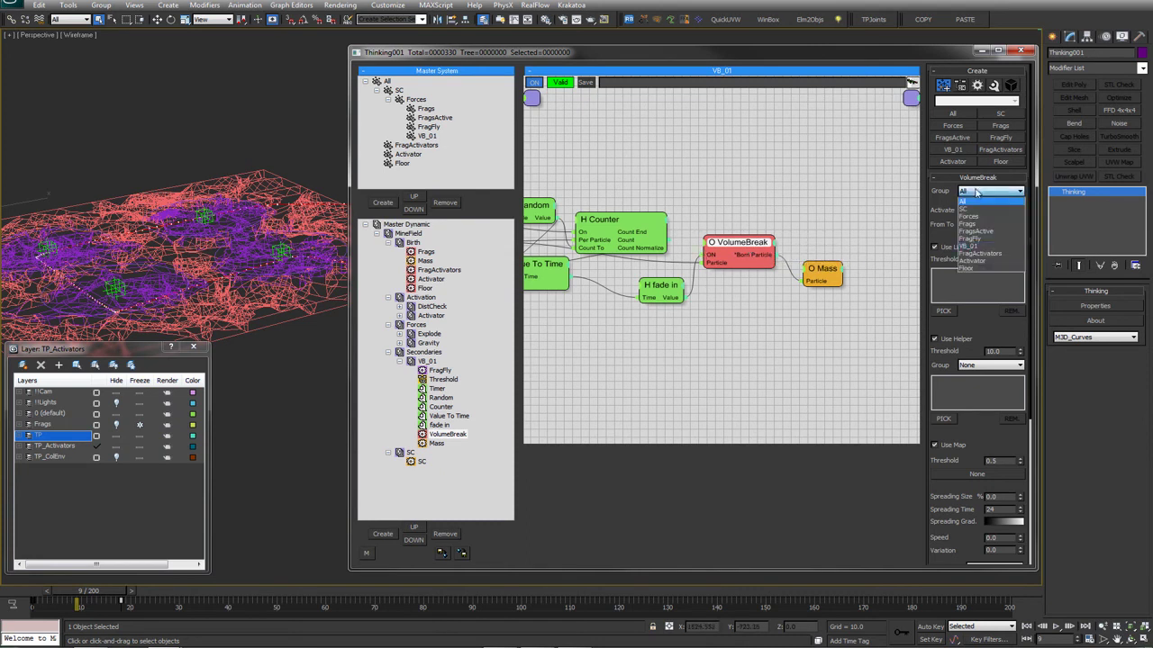
{"action": "left_click", "coordinate": [764, 193]}
{"action": "left_click", "coordinate": [965, 194]}
{"action": "left_click", "coordinate": [925, 186]}
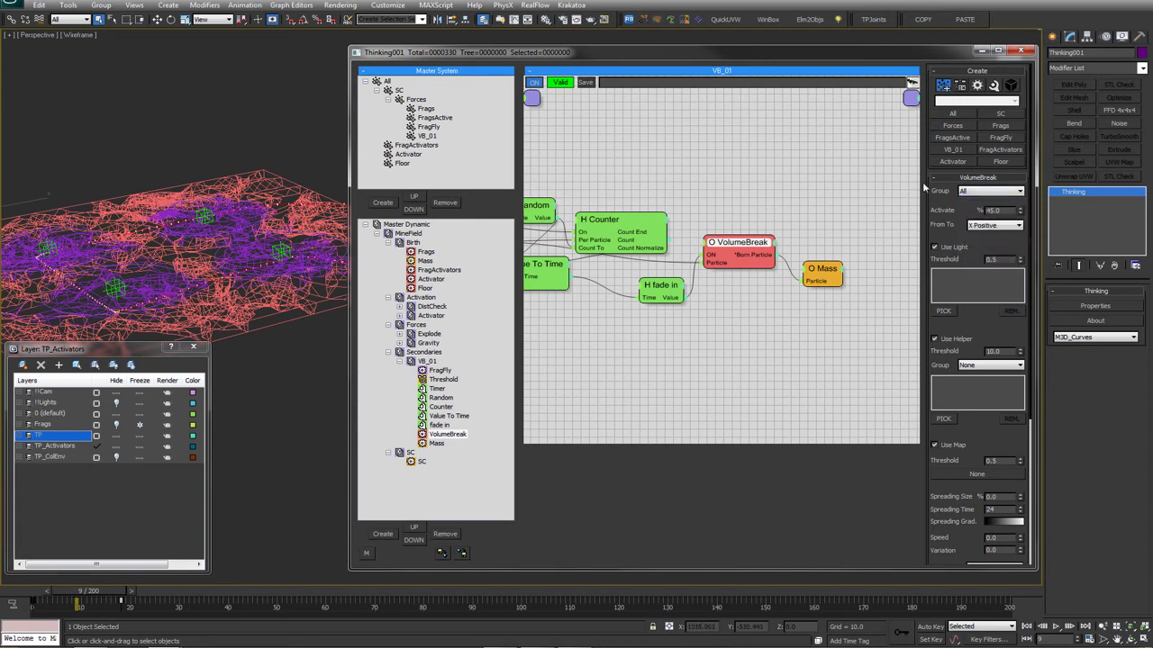
{"action": "left_click", "coordinate": [982, 195]}
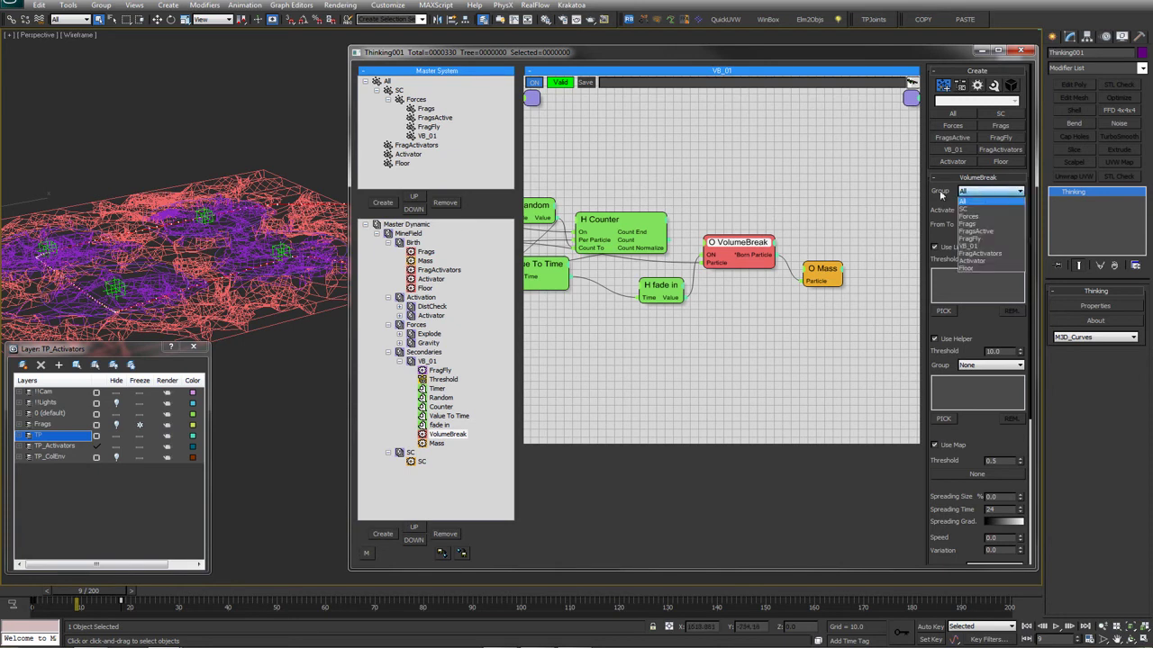
{"action": "left_click", "coordinate": [985, 246]}
Review the VB_01 group's properties and the settings of the Mass operator
{"action": "left_click_drag", "start_coordinate": [750, 244], "coordinate": [749, 247]}
{"action": "middle_click_drag", "start_coordinate": [742, 249], "coordinate": [788, 211]}
{"action": "left_click", "coordinate": [430, 136]}
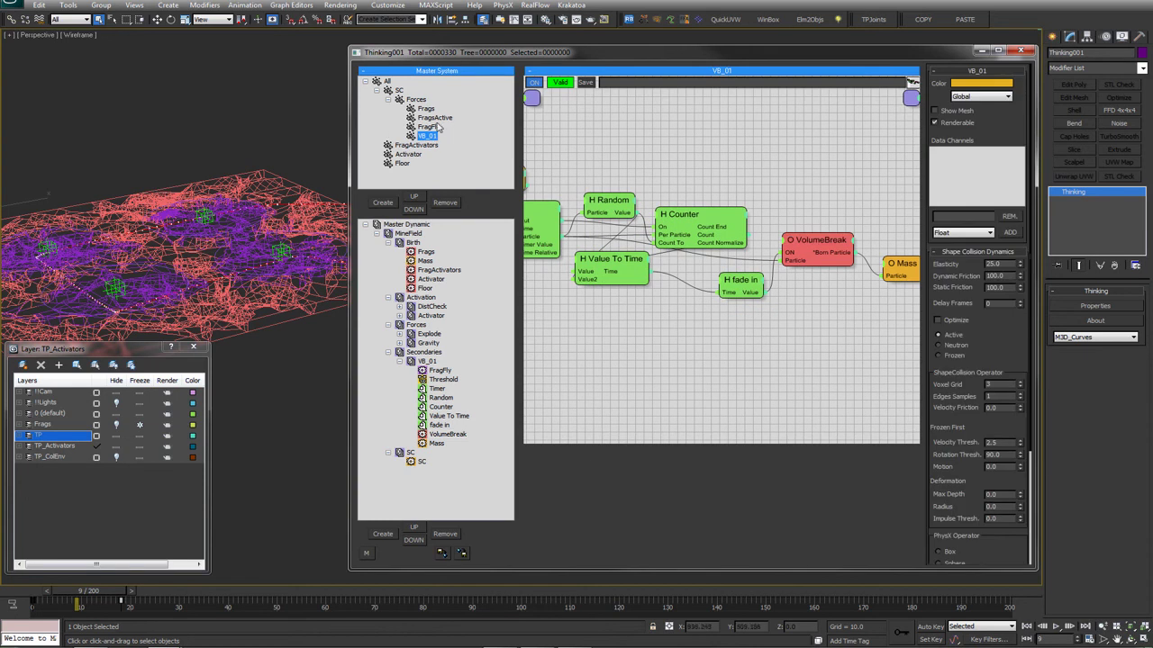
{"action": "left_click", "coordinate": [427, 137]}
{"action": "mouse_move", "coordinate": [737, 190]}
{"action": "middle_mouse_down"}
{"action": "mouse_move", "coordinate": [818, 187]}
{"action": "mouse_move", "coordinate": [737, 170]}
{"action": "middle_mouse_up"}
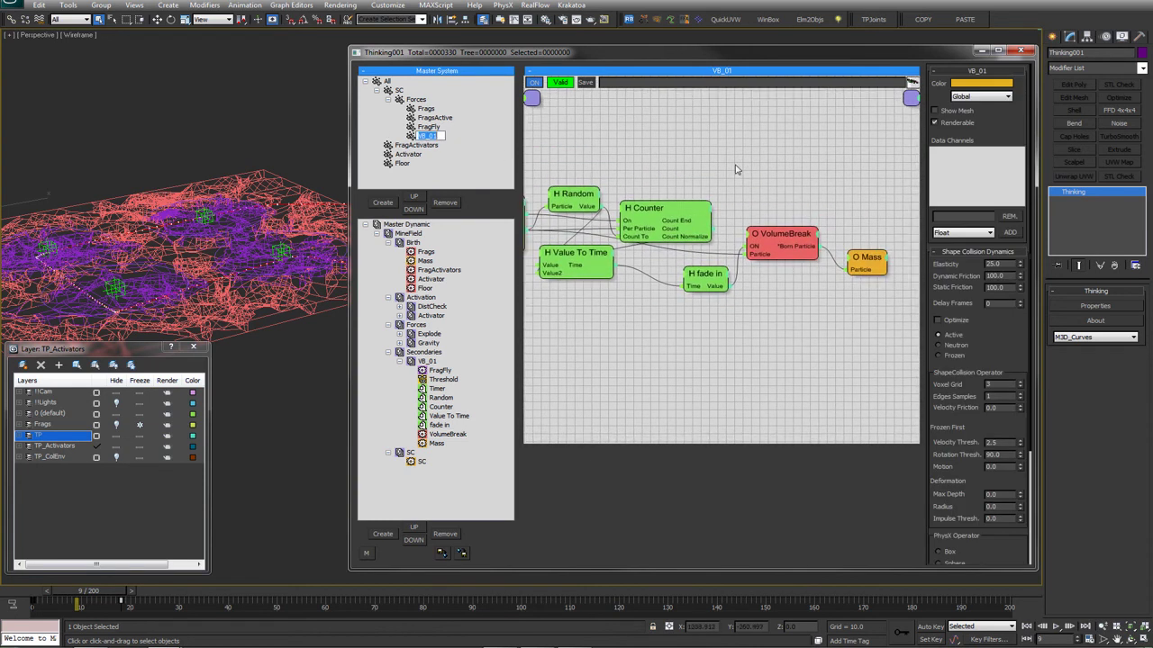
{"action": "left_click", "coordinate": [877, 259]}
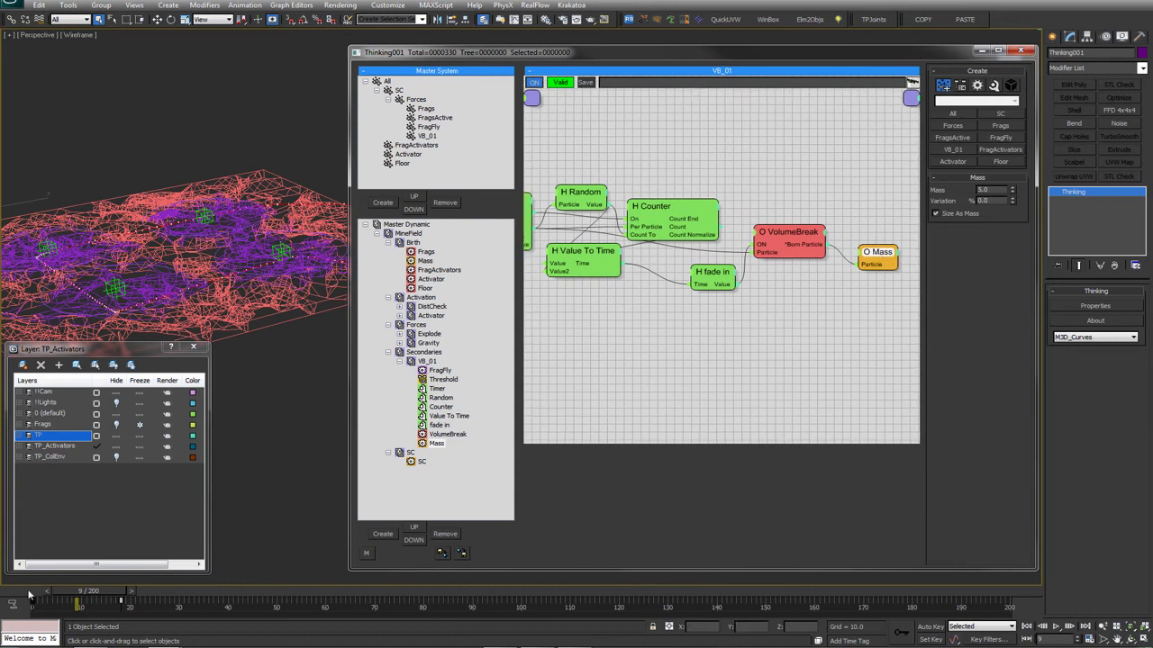
Return the timeline to frame 0 and narrow the Thinking Particles window to uncover more of the perspective viewport
{"action": "left_click", "coordinate": [30, 596]}
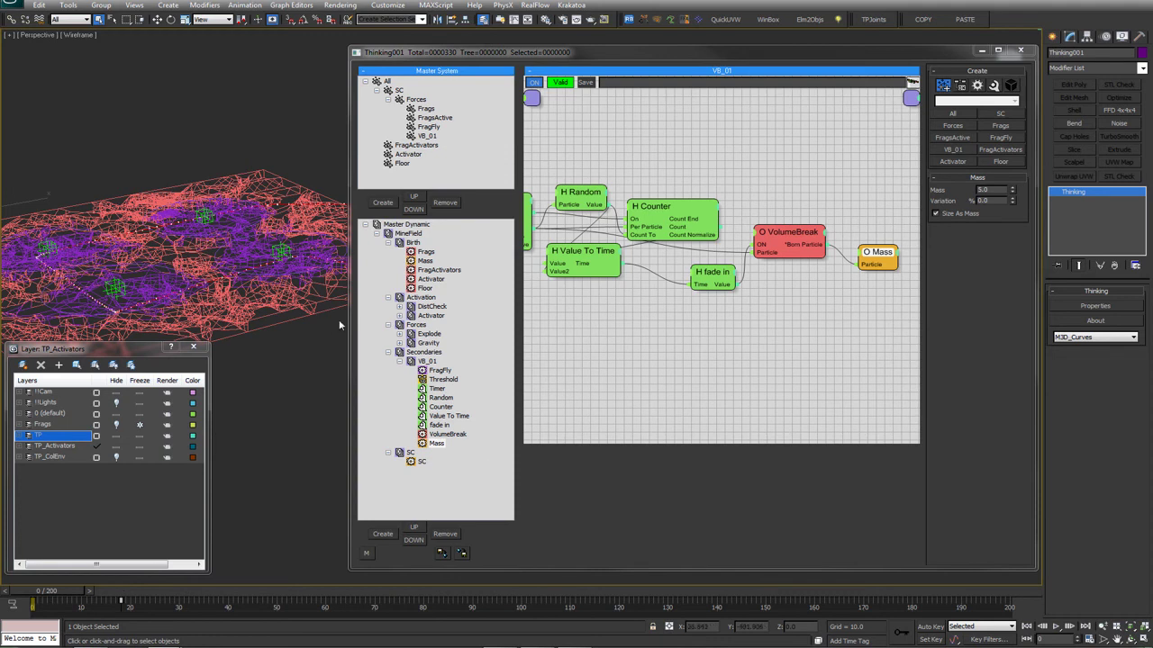
{"action": "left_click_drag", "start_coordinate": [346, 320], "coordinate": [373, 320]}
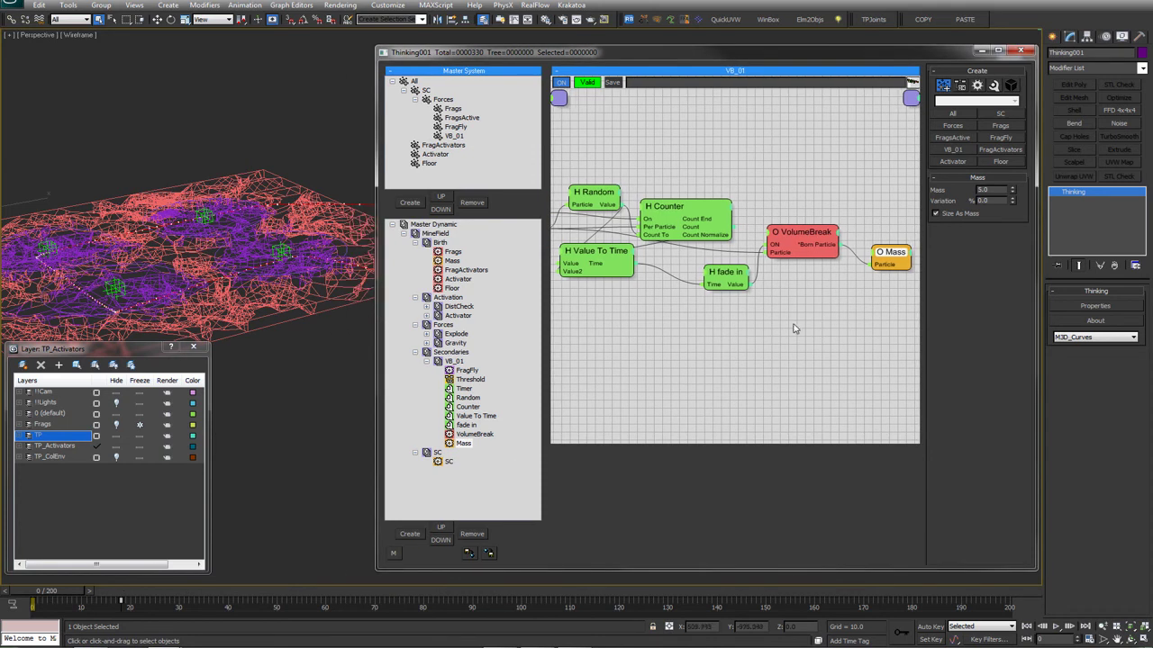
{"action": "left_click", "coordinate": [664, 343]}
{"action": "middle_click_drag", "start_coordinate": [698, 321], "coordinate": [712, 326]}
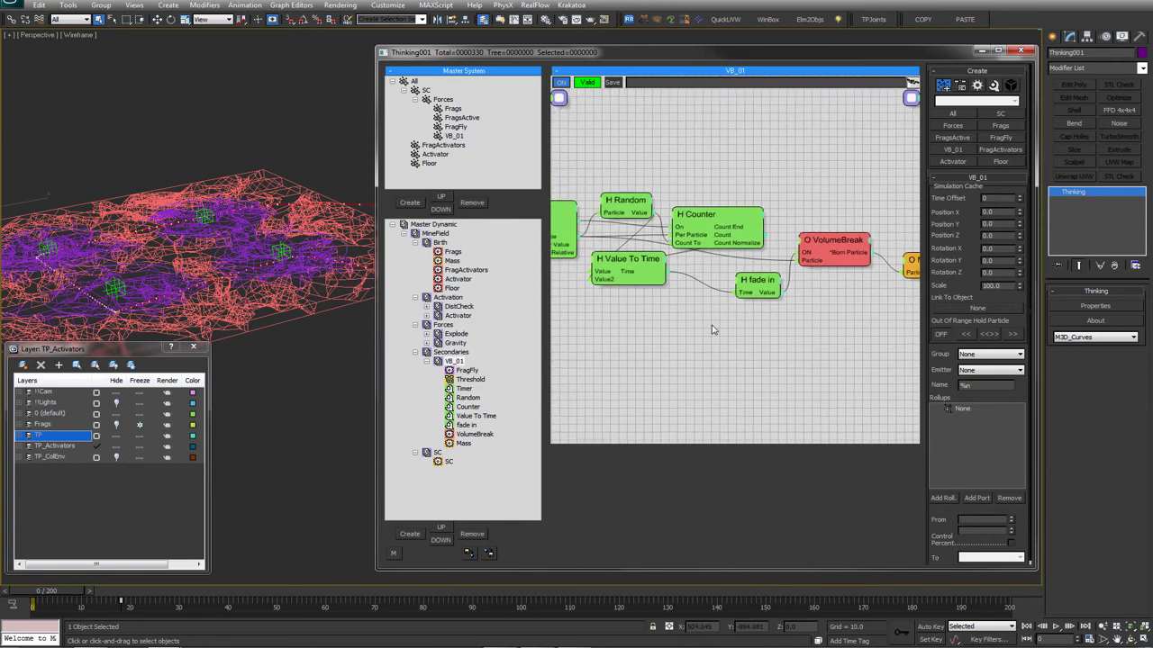
{"action": "middle_click_drag", "start_coordinate": [282, 353], "coordinate": [315, 412]}
{"action": "scroll", "coordinate": [265, 374], "scroll_direction": "up", "scroll_amount": 2}
{"action": "scroll", "coordinate": [314, 378], "scroll_direction": "down", "scroll_amount": 2}
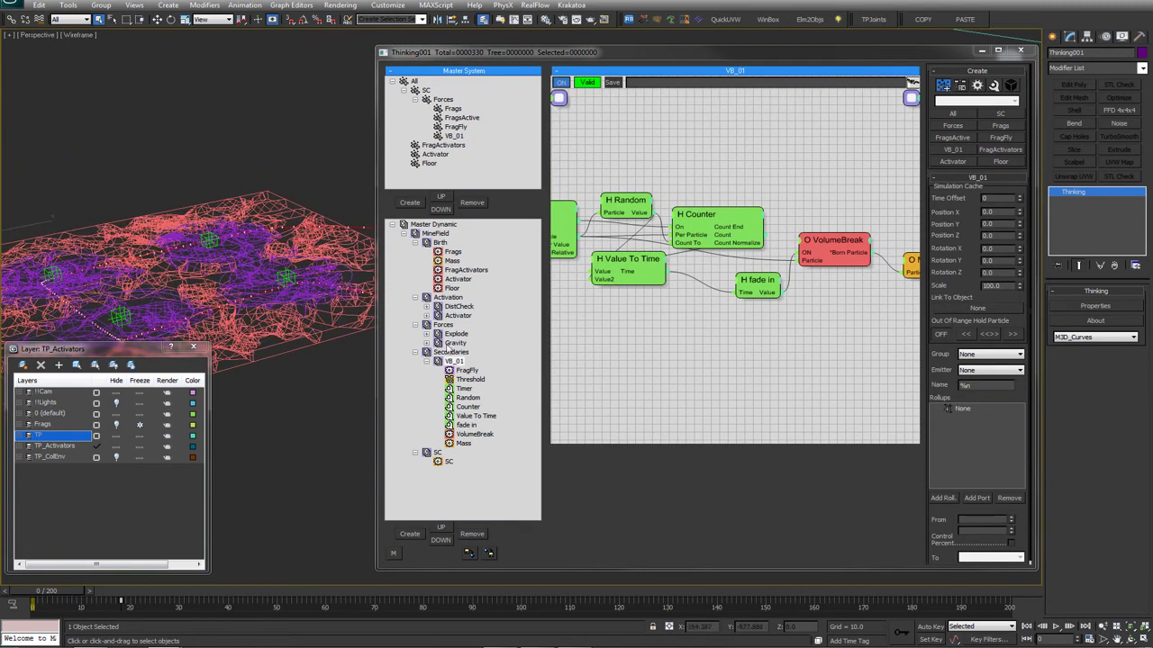
{"action": "left_click", "coordinate": [604, 20]}
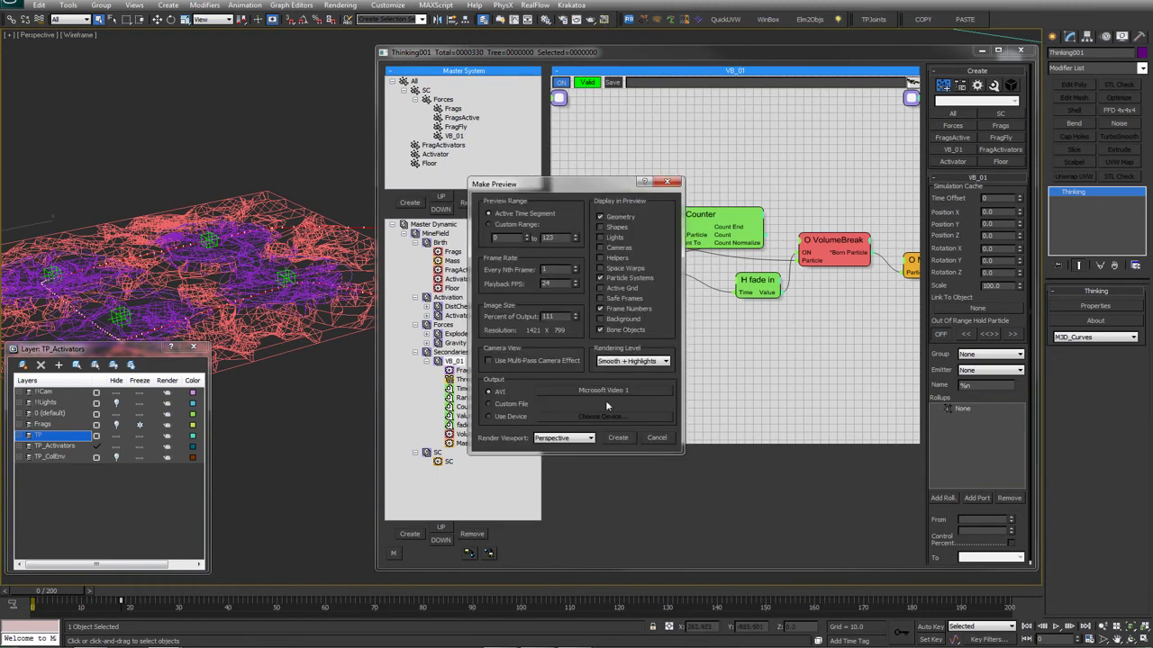
{"action": "left_click", "coordinate": [650, 439]}
Set the VolumeBreak operator's Volume Breaker raster to 1 percent and its density to 3
{"action": "left_click", "coordinate": [858, 239]}
{"action": "left_click_drag", "start_coordinate": [990, 314], "coordinate": [988, 1]}
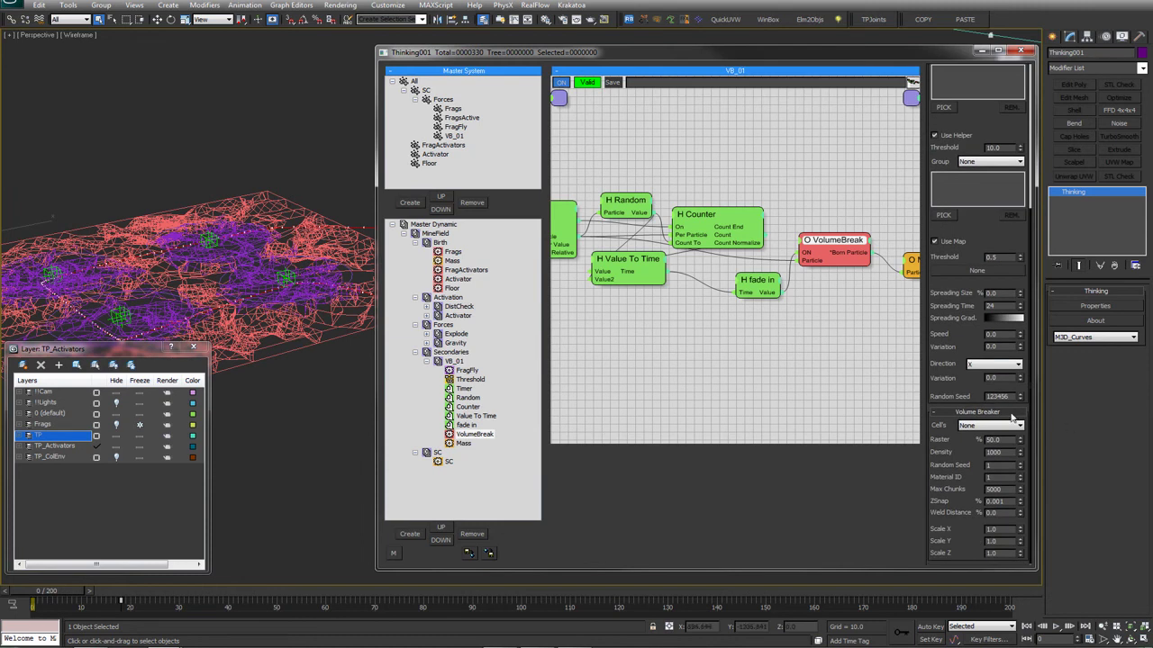
{"action": "left_click_drag", "start_coordinate": [964, 440], "coordinate": [859, 440]}
{"action": "type", "text": "1"}
{"action": "key", "text": "Tab"}
{"action": "type", "text": "3"}
{"action": "left_click", "coordinate": [977, 235]}
{"action": "scroll", "coordinate": [977, 234], "scroll_direction": "up", "scroll_amount": 5}
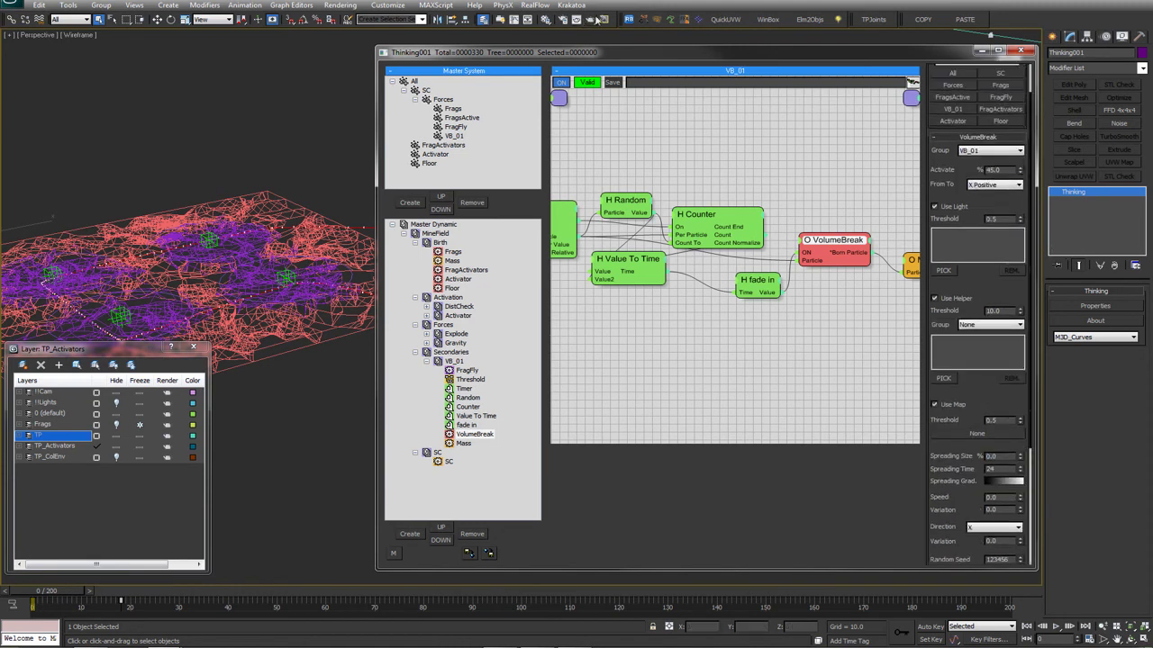
Create an AVI preview of the perspective view, stop it partway through, and watch the simulation result
{"action": "left_click", "coordinate": [604, 21]}
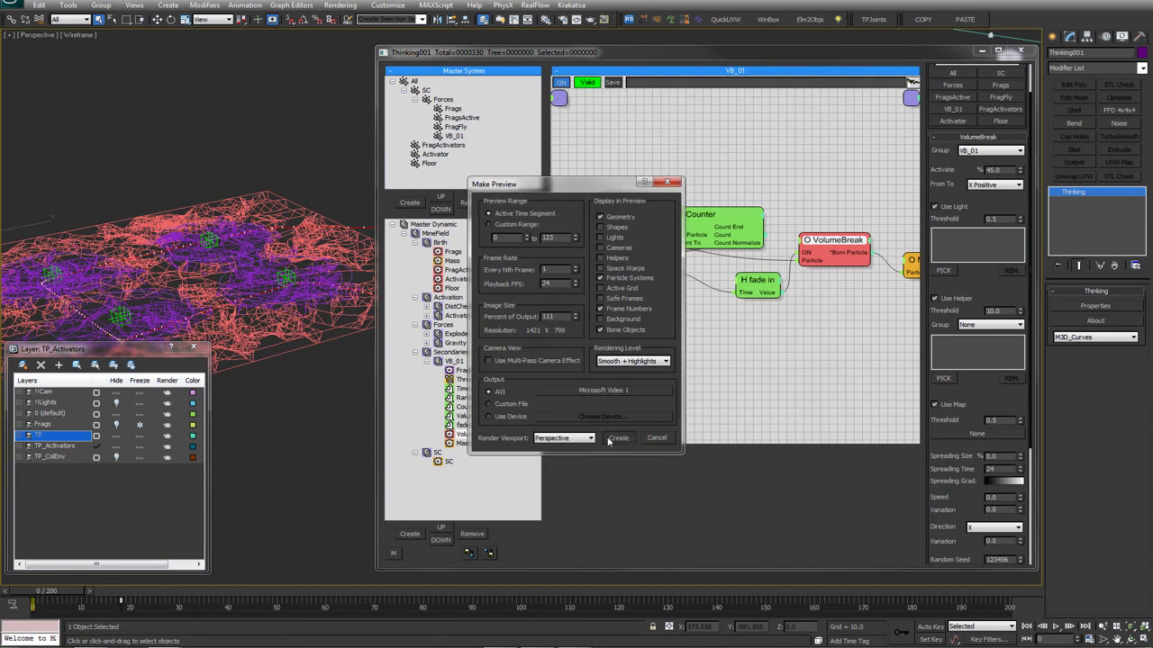
{"action": "left_click", "coordinate": [617, 437]}
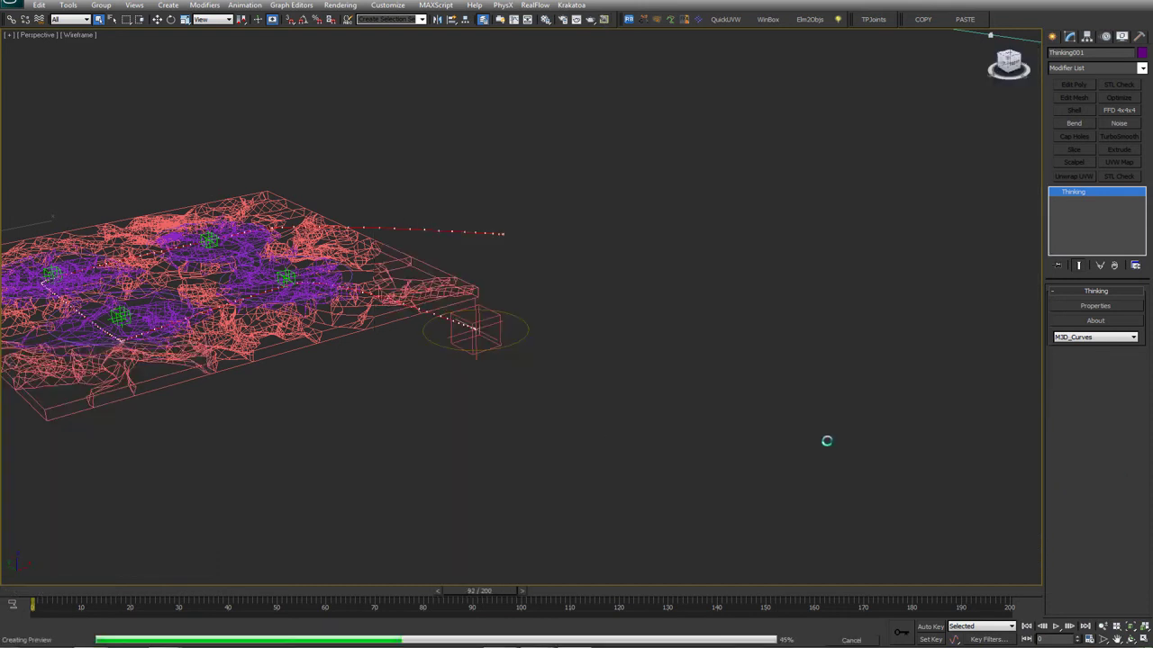
{"action": "key", "text": "Escape"}
{"action": "left_click", "coordinate": [516, 338]}
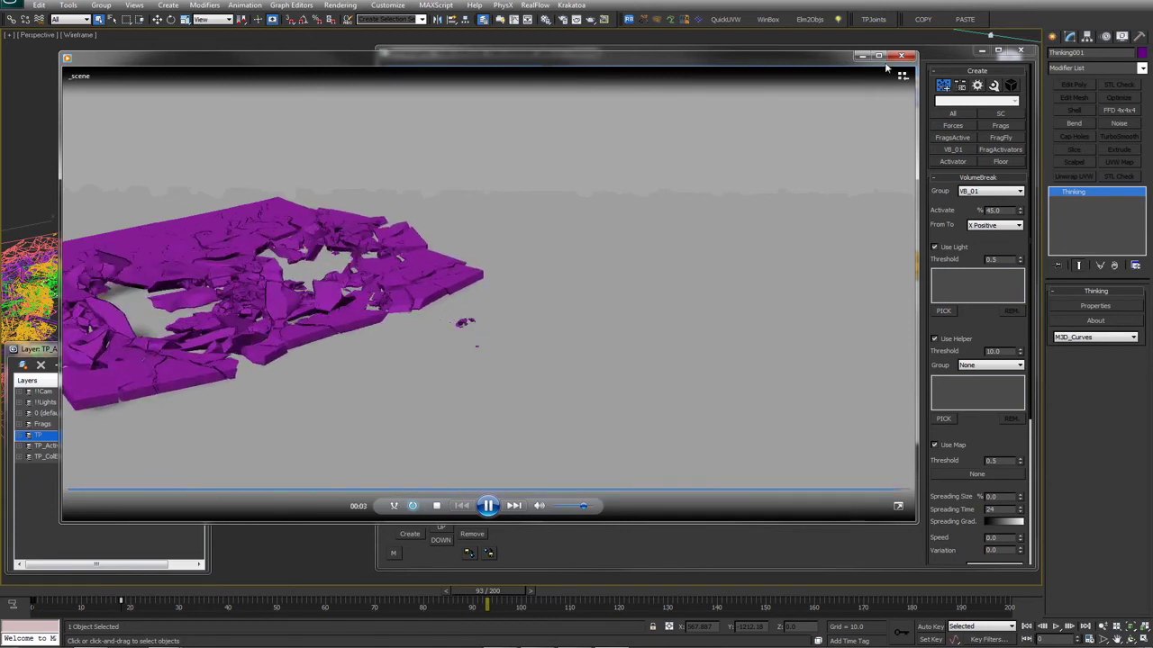
{"action": "left_click", "coordinate": [902, 56]}
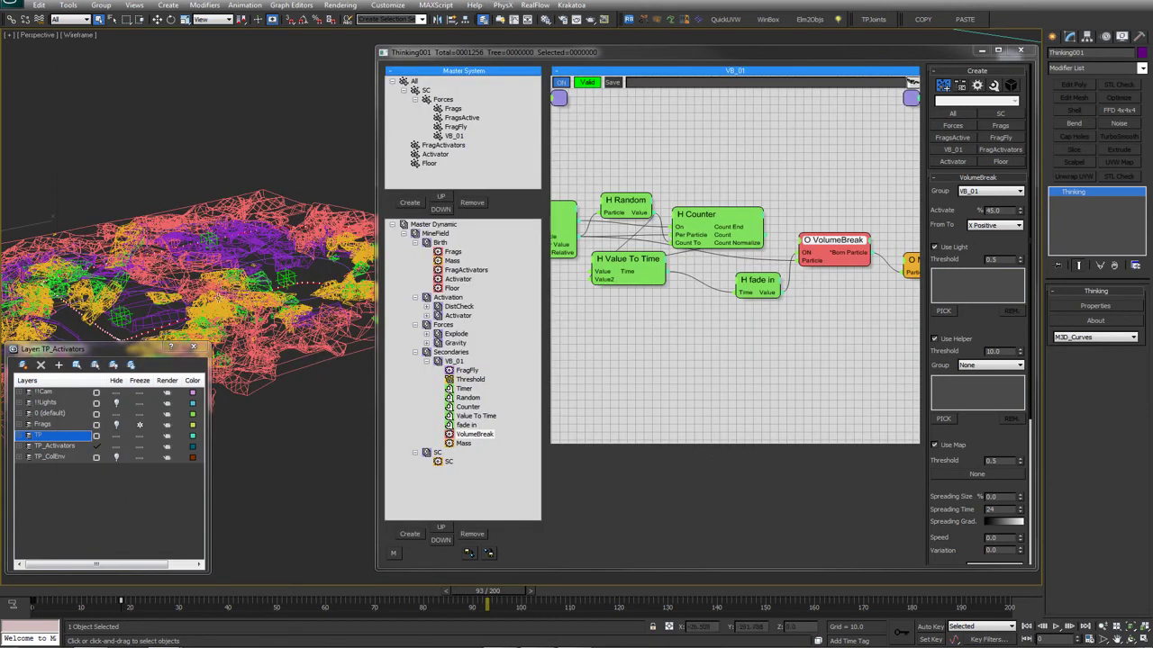
Inspect the broken VB_01 pieces around the craters up close and return the timeline to frame 0
{"action": "middle_click_drag", "start_coordinate": [178, 311], "coordinate": [213, 351], "text": "alt"}
{"action": "middle_click_drag", "start_coordinate": [227, 416], "coordinate": [282, 228]}
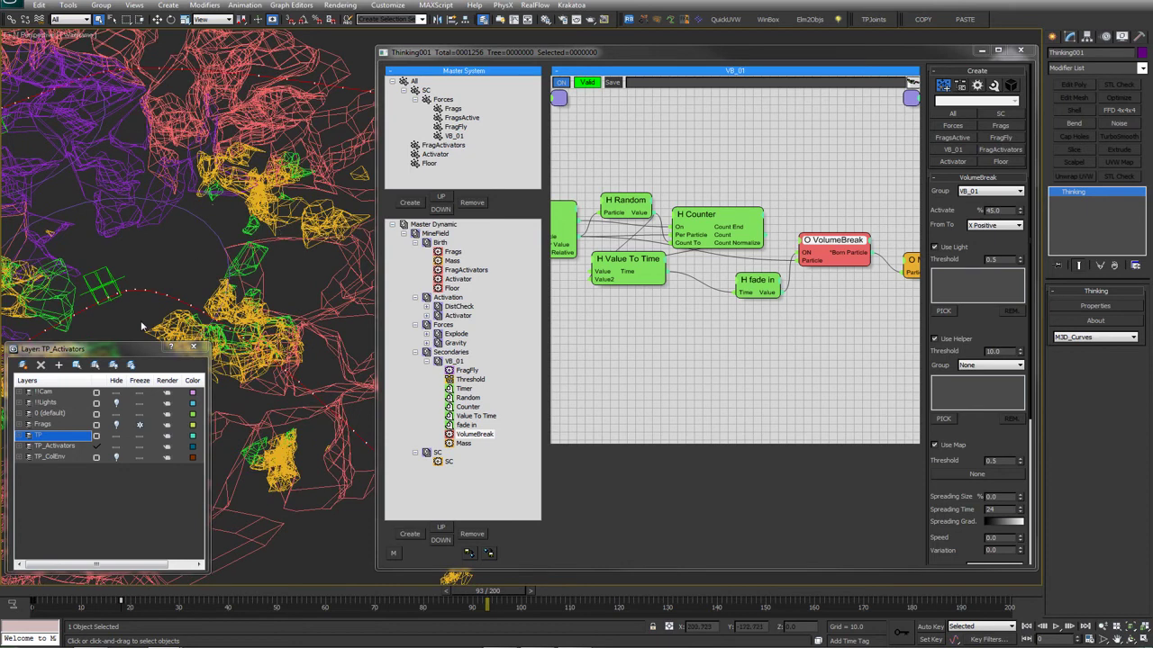
{"action": "middle_click_drag", "start_coordinate": [141, 267], "coordinate": [291, 200], "text": "alt"}
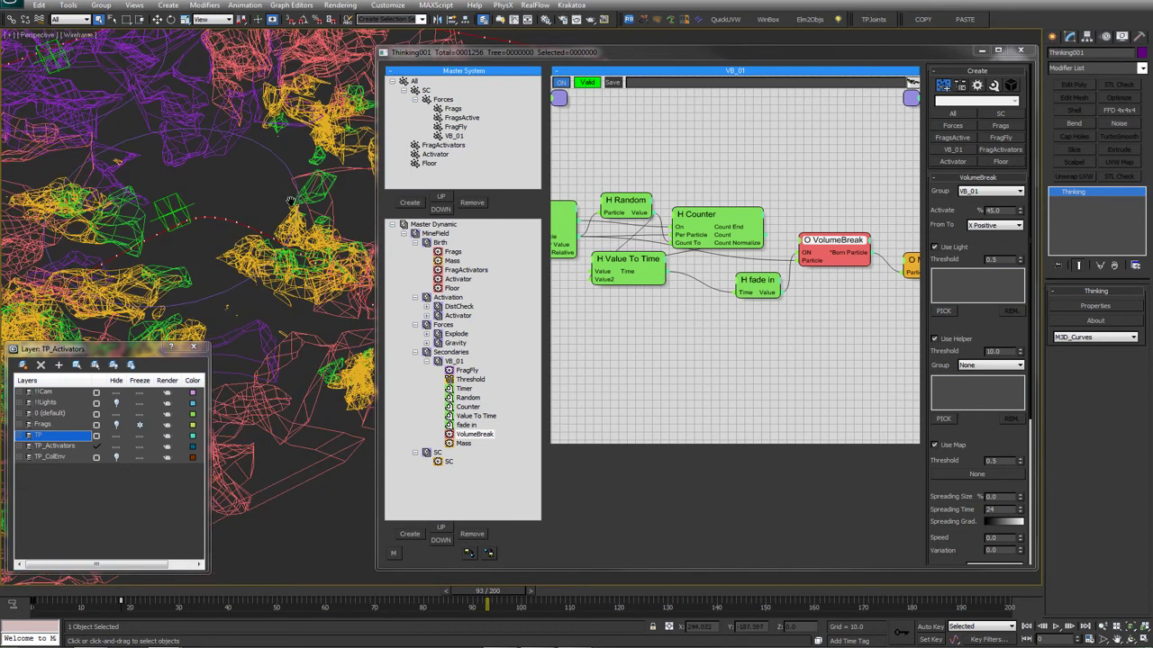
{"action": "middle_click_drag", "start_coordinate": [259, 247], "coordinate": [78, 611], "text": "alt"}
{"action": "middle_click_drag", "start_coordinate": [282, 261], "coordinate": [261, 317], "text": "alt"}
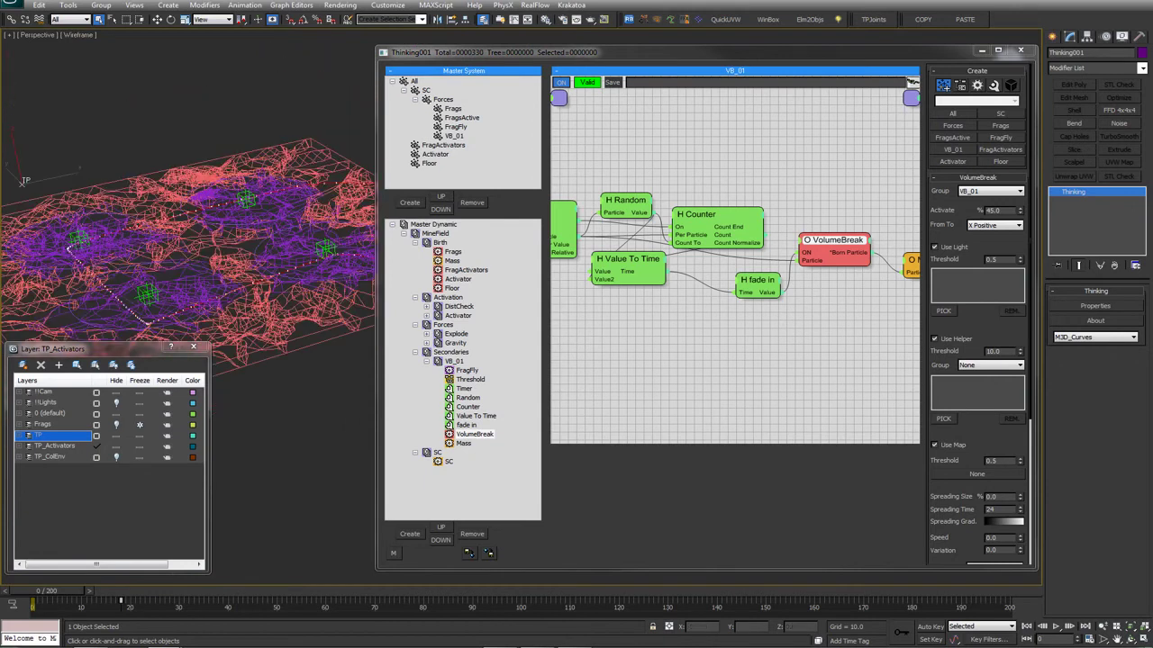
Switch to the MineField_v01_Comp reference video, scrub through its debris, and return to the scene at frame 0
{"action": "key", "text": "alt+Tab"}
{"action": "left_click", "coordinate": [268, 507]}
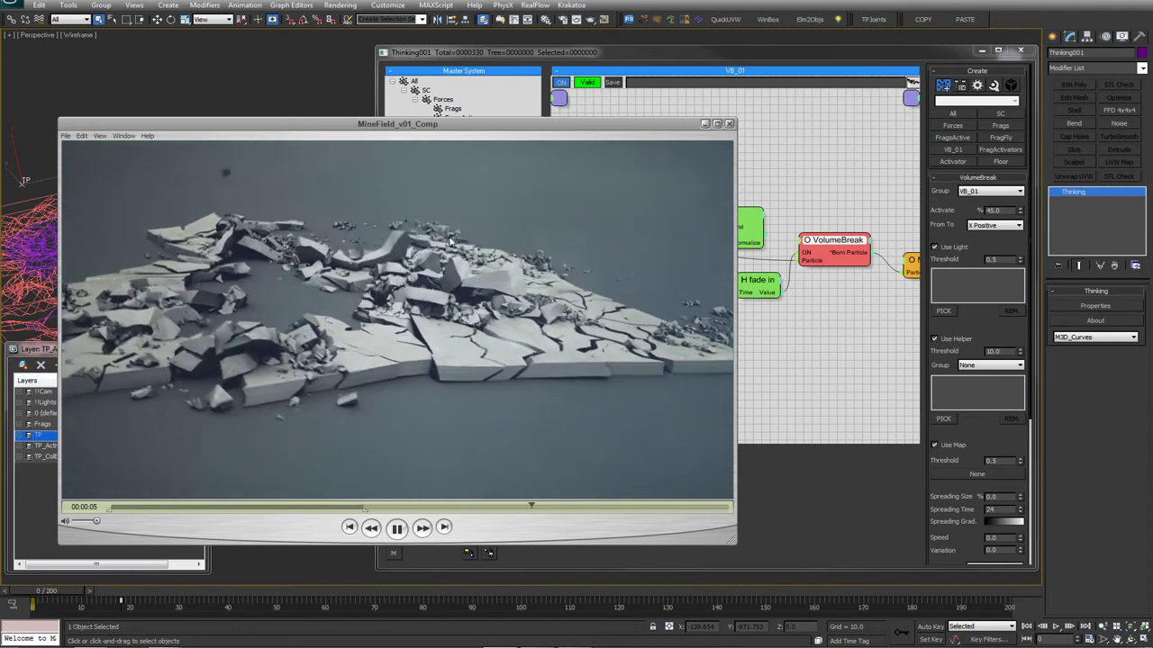
{"action": "left_click_drag", "start_coordinate": [408, 509], "coordinate": [325, 509]}
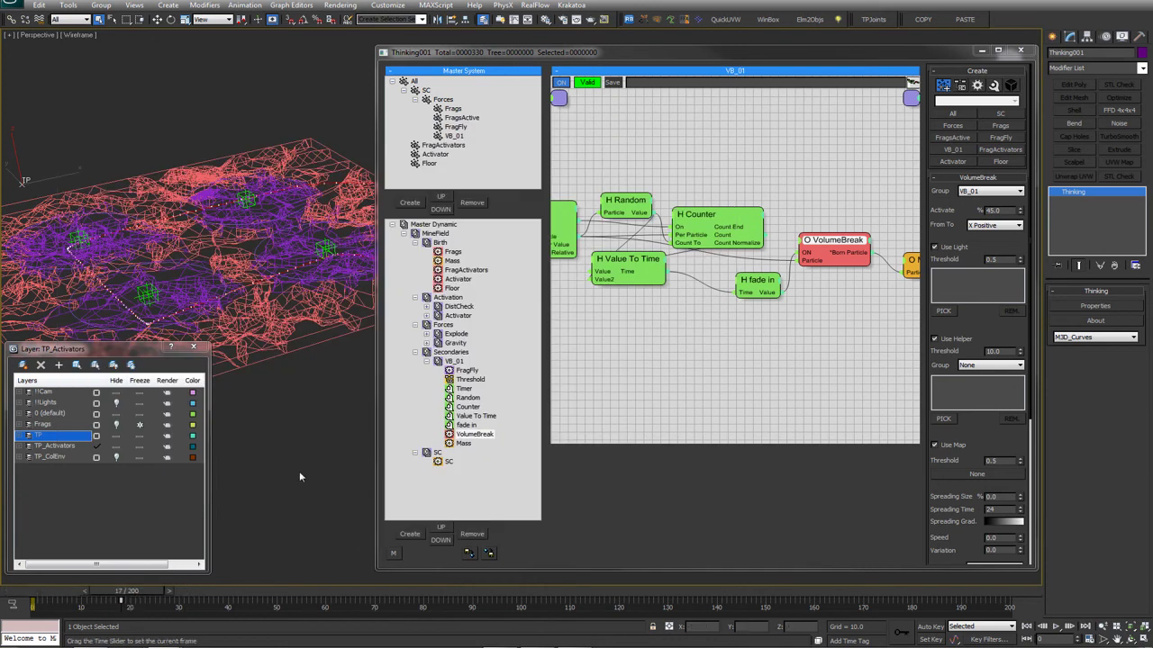
{"action": "left_click", "coordinate": [20, 594]}
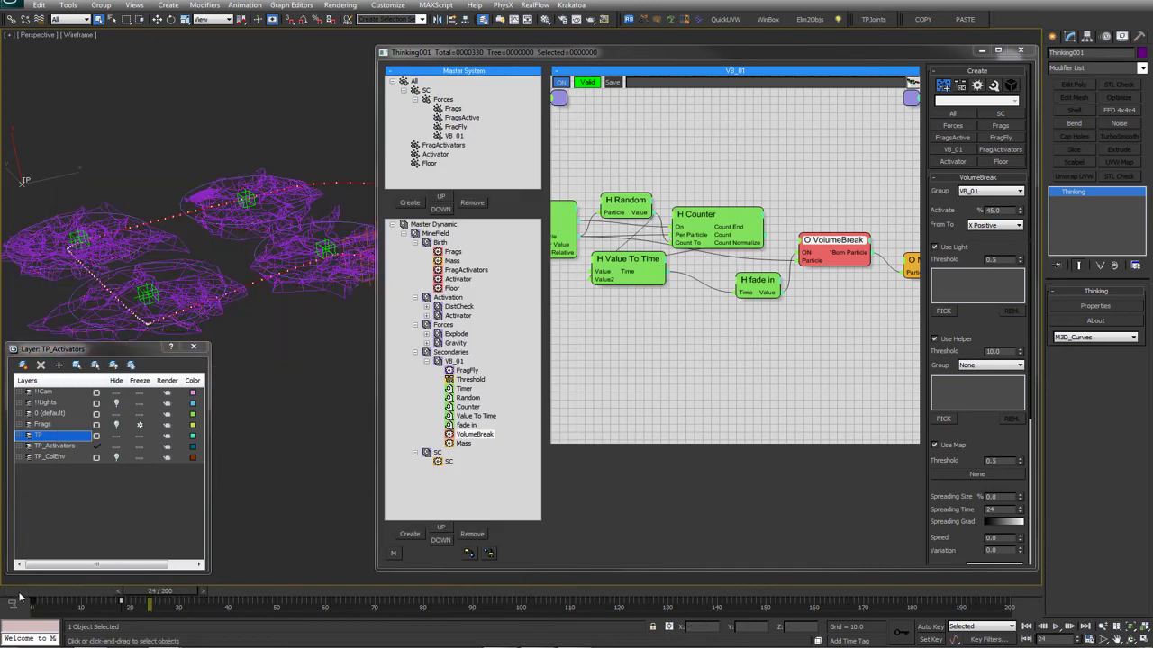
Collapse the VB_01 dynamic set under Secondaries, duplicate it, and rename the copy VB_02
{"action": "double_click", "coordinate": [440, 361]}
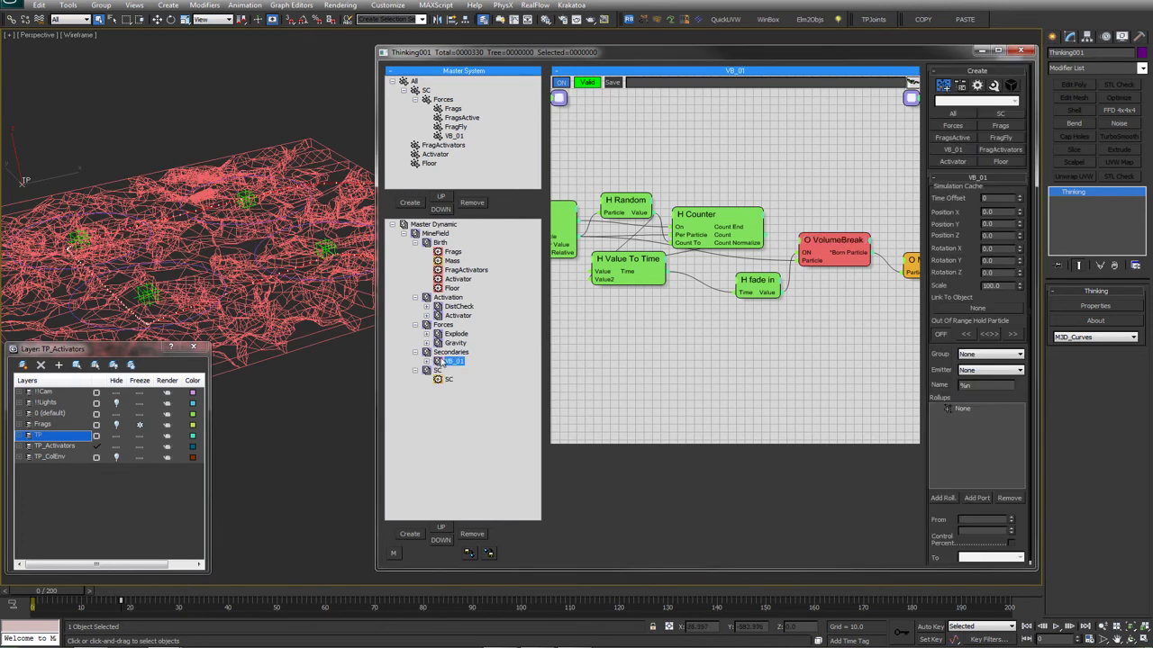
{"action": "left_click_drag", "start_coordinate": [456, 362], "coordinate": [456, 365], "text": "shift"}
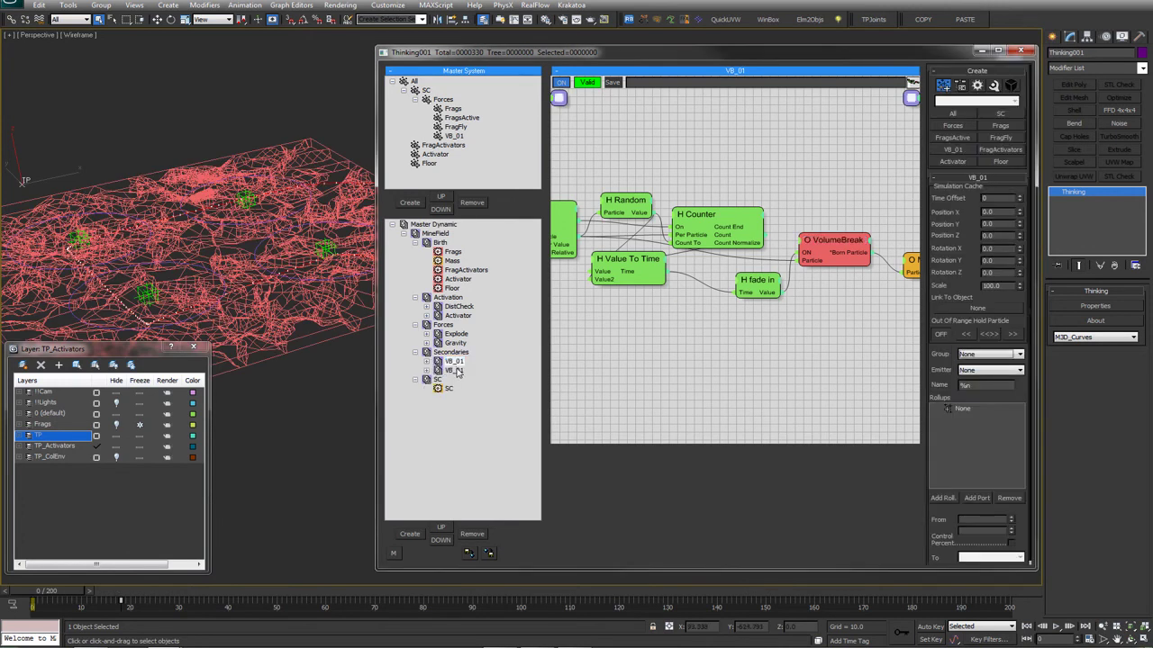
{"action": "left_click", "coordinate": [456, 371]}
{"action": "left_click", "coordinate": [459, 371]}
{"action": "type", "text": "VB_02"}
{"action": "key", "text": "Return"}
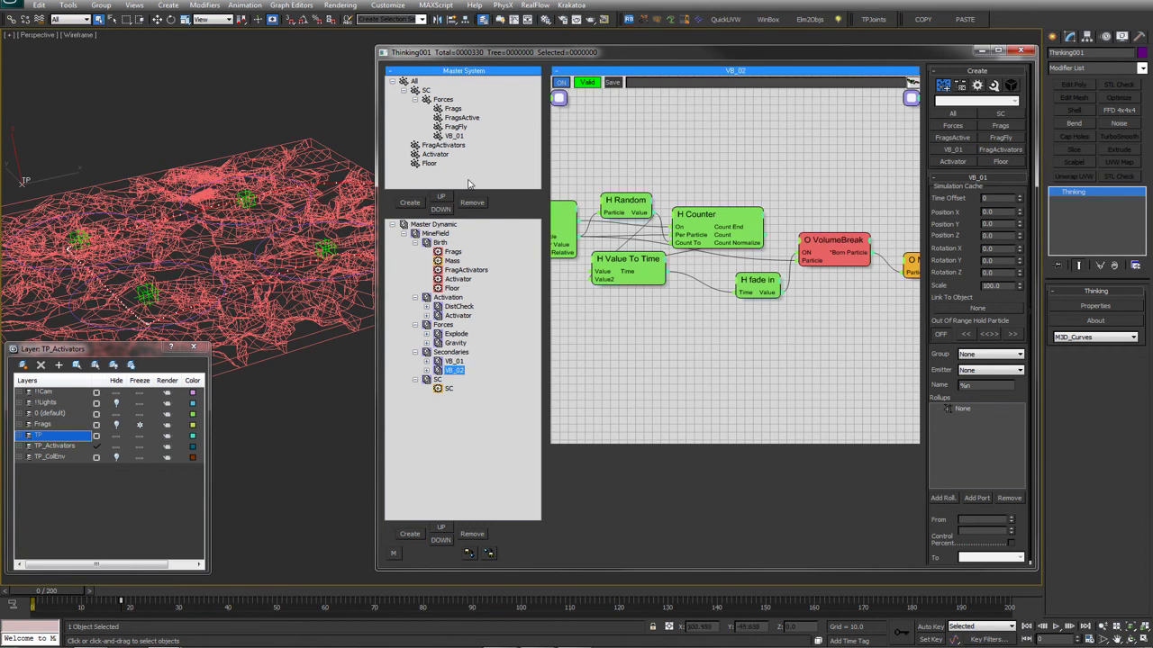
Duplicate the VB_01 particle group under Forces and rename the copy VB_02
{"action": "left_click", "coordinate": [458, 136]}
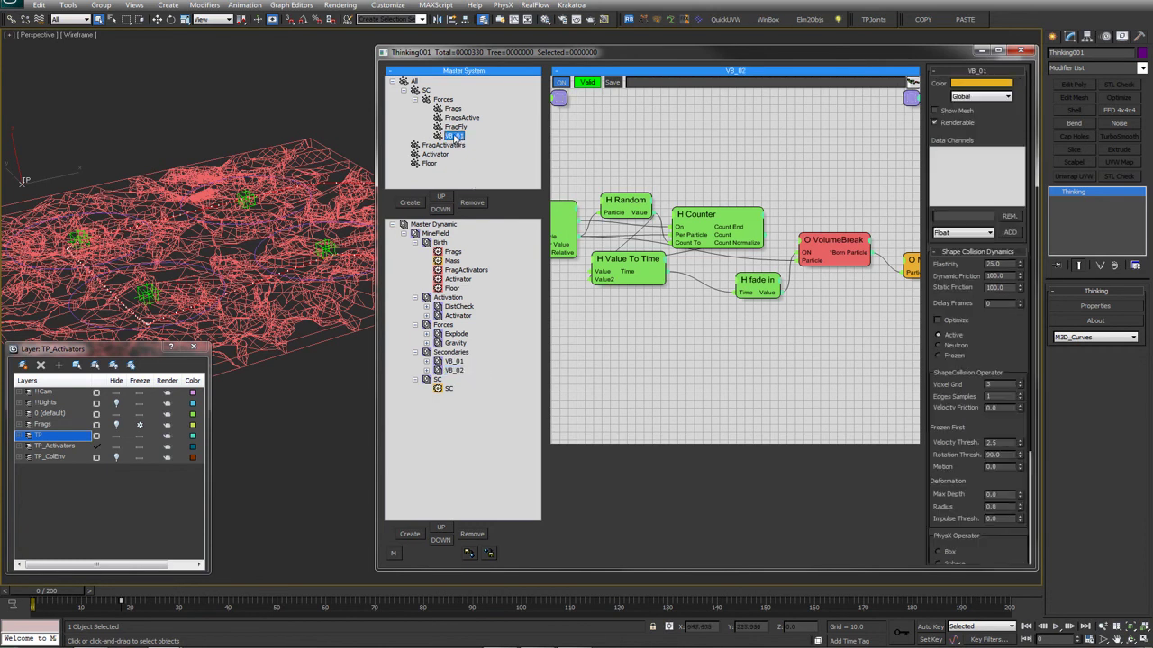
{"action": "left_click_drag", "start_coordinate": [457, 137], "coordinate": [457, 140], "text": "shift"}
{"action": "left_click", "coordinate": [456, 145]}
{"action": "left_click", "coordinate": [459, 145]}
{"action": "type", "text": "2"}
{"action": "key", "text": "Return"}
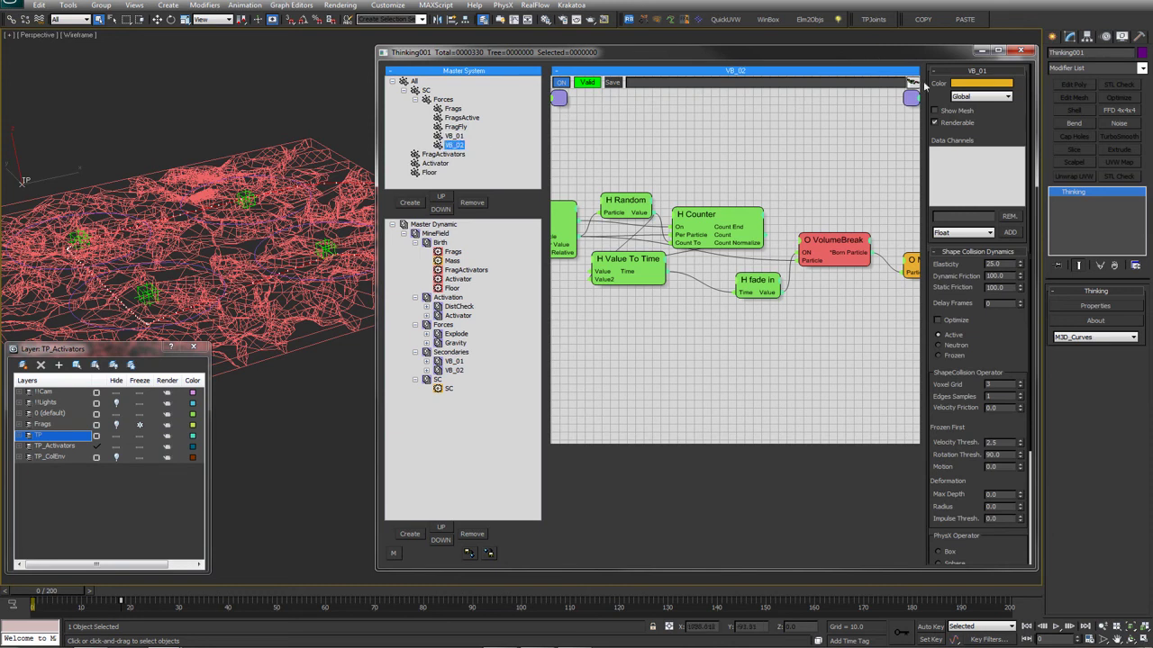
Set the VB_02 particle group's display colour to blue
{"action": "left_click", "coordinate": [958, 83]}
{"action": "left_click", "coordinate": [298, 62]}
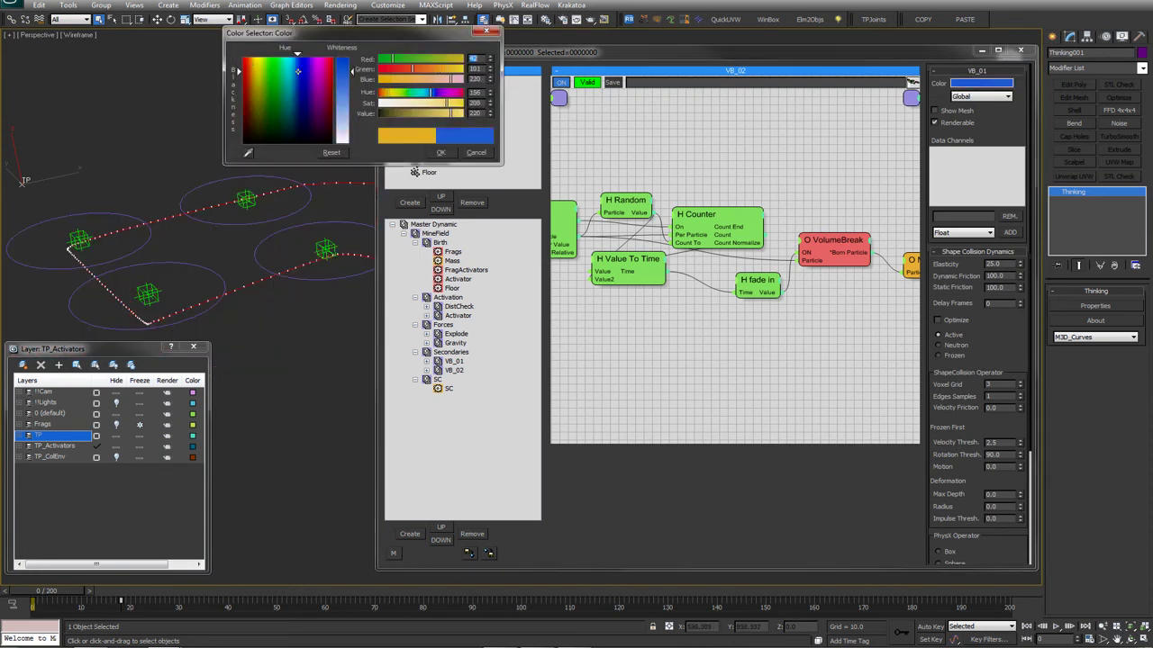
{"action": "left_click", "coordinate": [440, 153]}
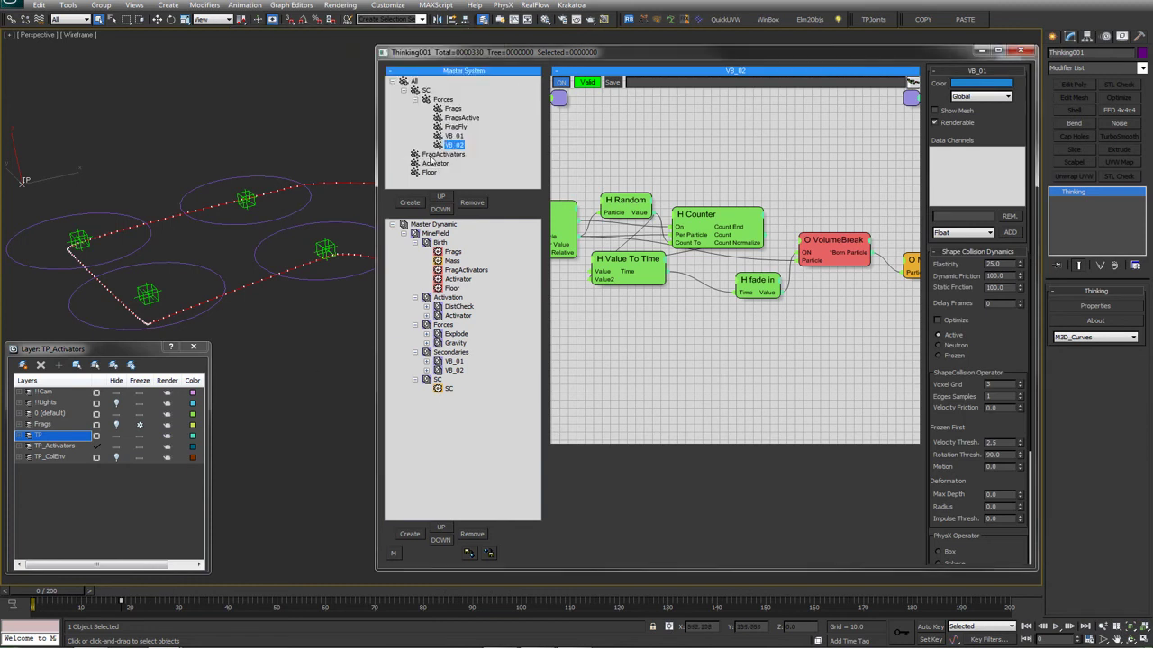
Open the VB_02 dynamic set's network from its FragFly node and expand its operator list
{"action": "left_click", "coordinate": [455, 372]}
{"action": "middle_click_drag", "start_coordinate": [588, 303], "coordinate": [665, 330]}
{"action": "left_click", "coordinate": [454, 361]}
{"action": "double_click", "coordinate": [453, 371]}
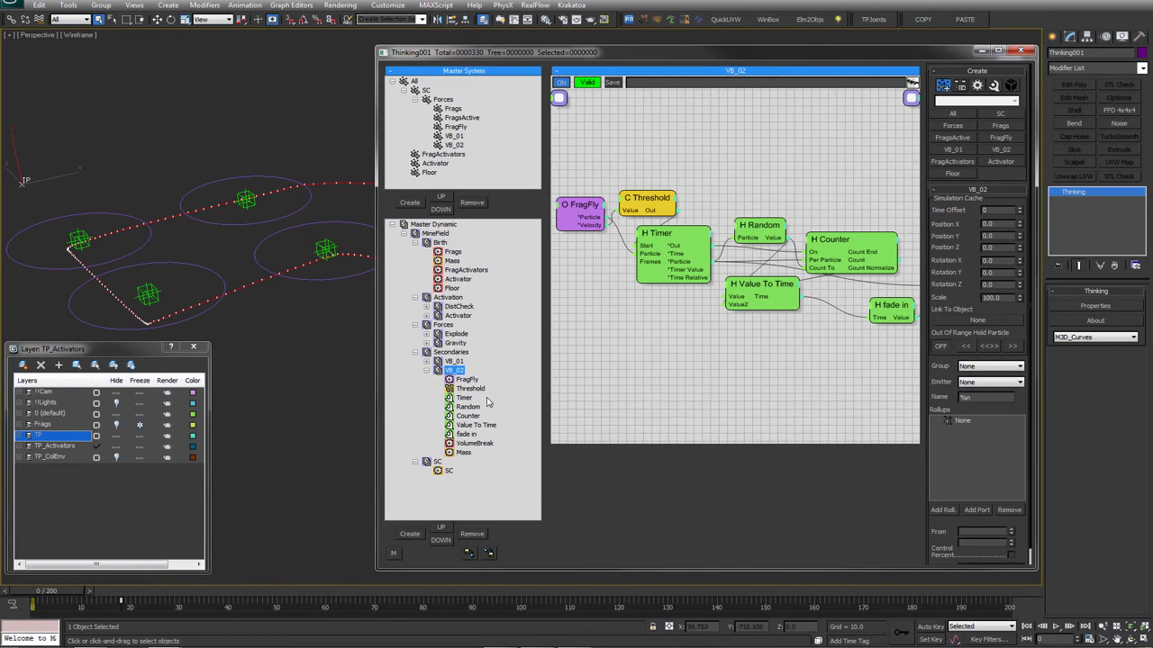
Switch the source group node in the VB_02 network from FragFly to VB_01
{"action": "left_click", "coordinate": [467, 398]}
{"action": "middle_click_drag", "start_coordinate": [667, 298], "coordinate": [668, 303]}
{"action": "left_click", "coordinate": [571, 209]}
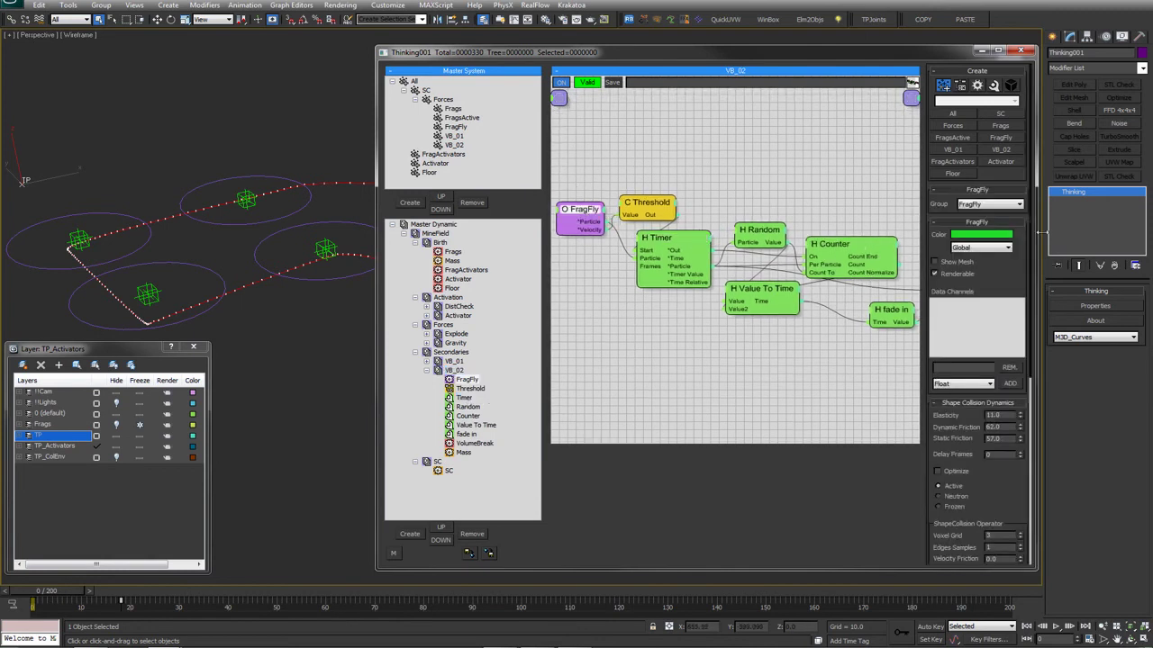
{"action": "left_click", "coordinate": [995, 205]}
{"action": "left_click", "coordinate": [966, 265]}
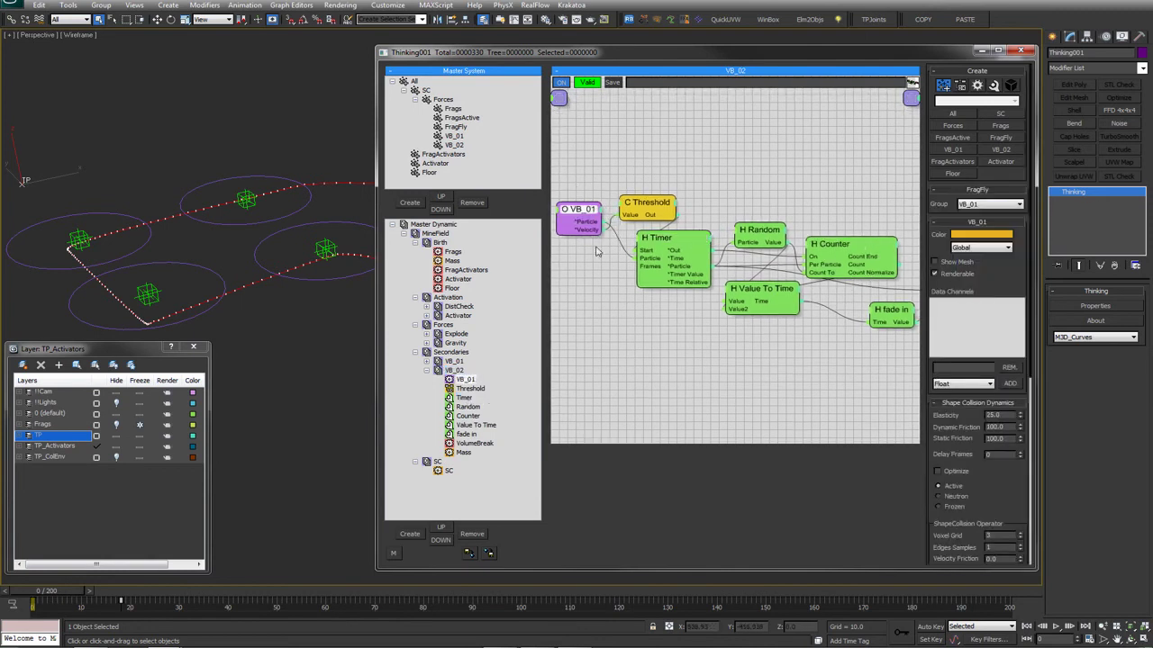
{"action": "left_click_drag", "start_coordinate": [586, 214], "coordinate": [579, 221]}
Assign the VB_02 particle group to the VolumeBreak operator in the VB_02 network
{"action": "middle_click_drag", "start_coordinate": [738, 376], "coordinate": [555, 375]}
{"action": "left_click", "coordinate": [783, 271]}
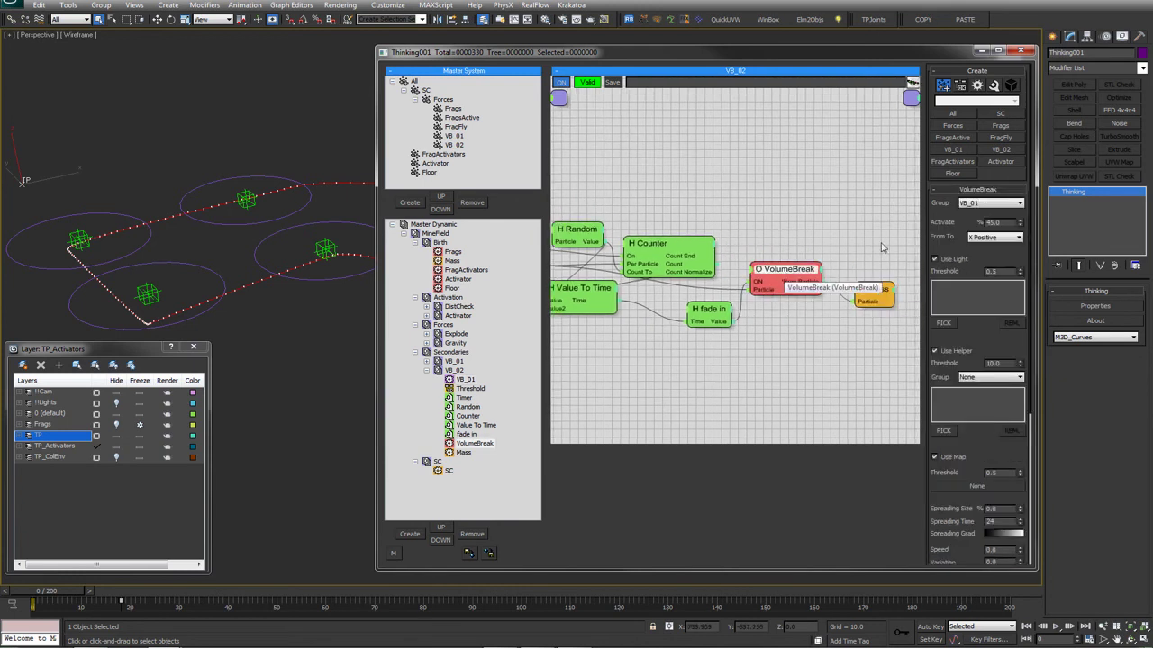
{"action": "left_click", "coordinate": [991, 202]}
{"action": "left_click", "coordinate": [972, 272]}
{"action": "left_click_drag", "start_coordinate": [797, 271], "coordinate": [803, 266]}
{"action": "middle_click_drag", "start_coordinate": [705, 214], "coordinate": [694, 196]}
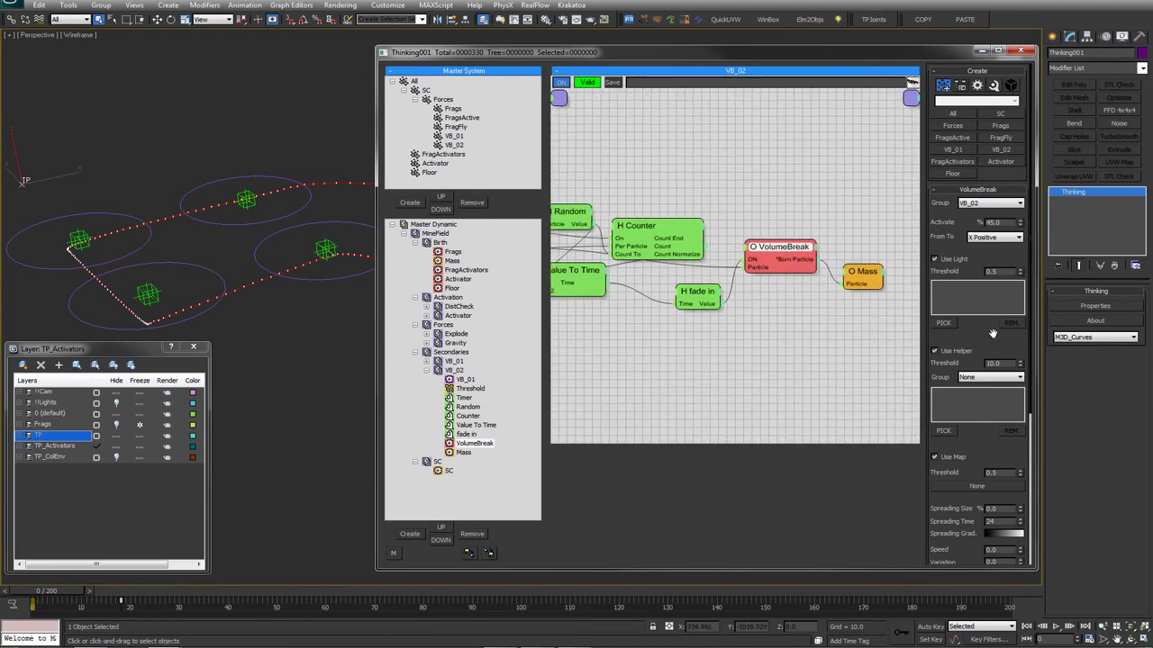
Check the VB_02 VolumeBreak's breaker settings and set its Activate percentage to 28
{"action": "scroll", "coordinate": [970, 340], "scroll_direction": "down", "scroll_amount": 5}
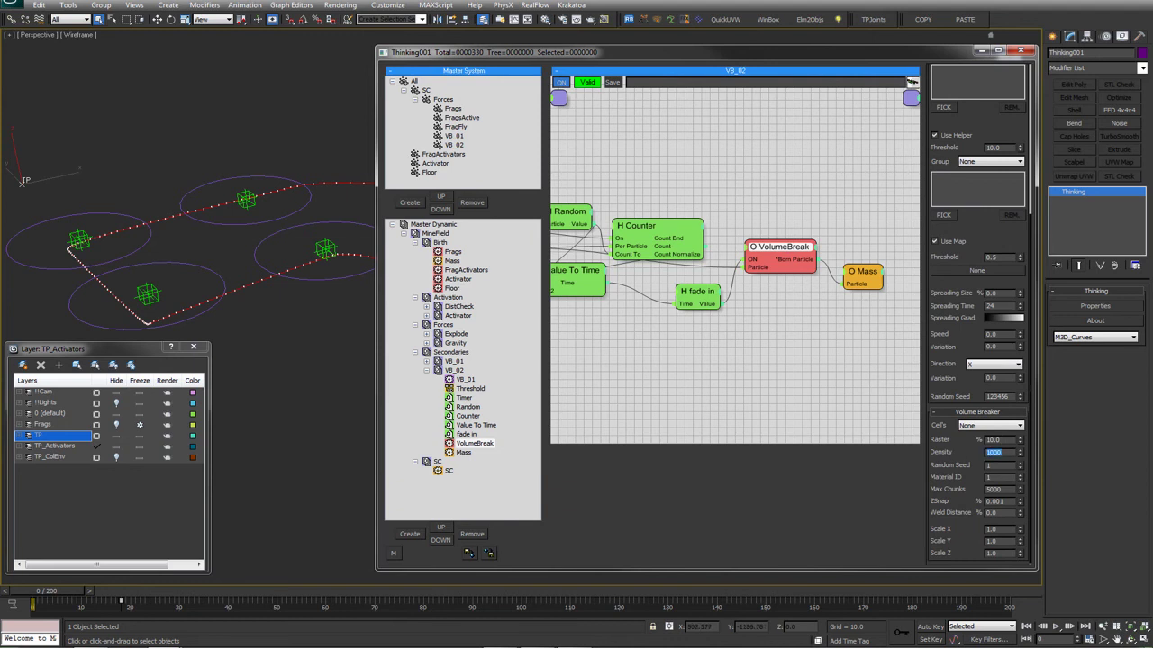
{"action": "scroll", "coordinate": [987, 120], "scroll_direction": "up", "scroll_amount": 5}
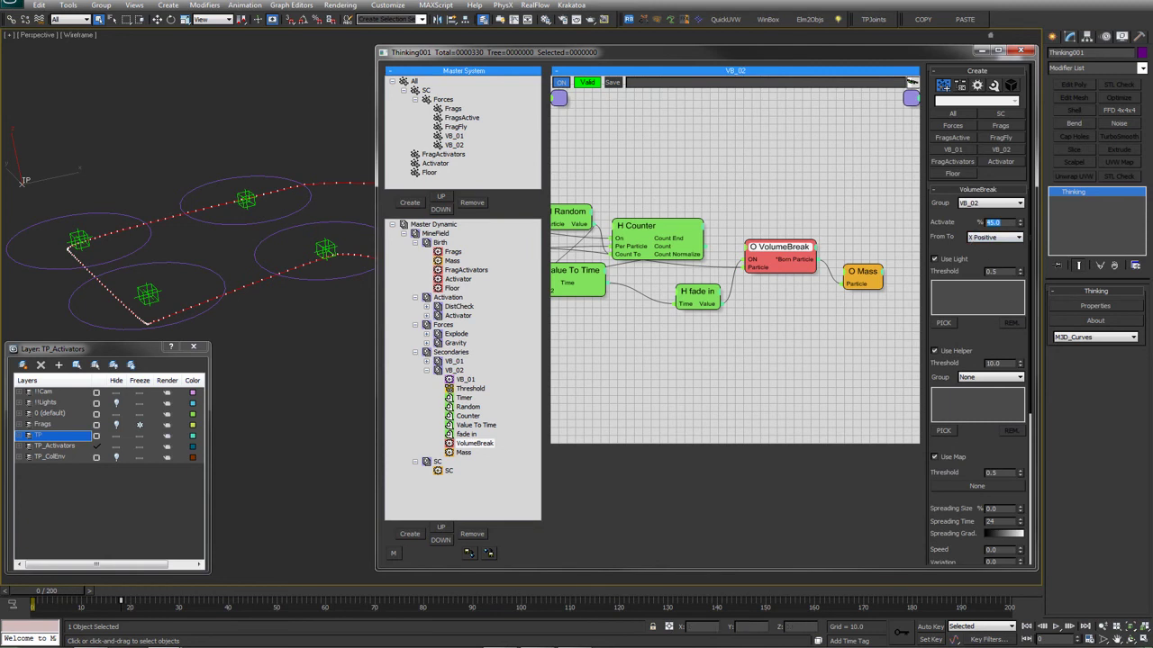
{"action": "key", "text": "Return"}
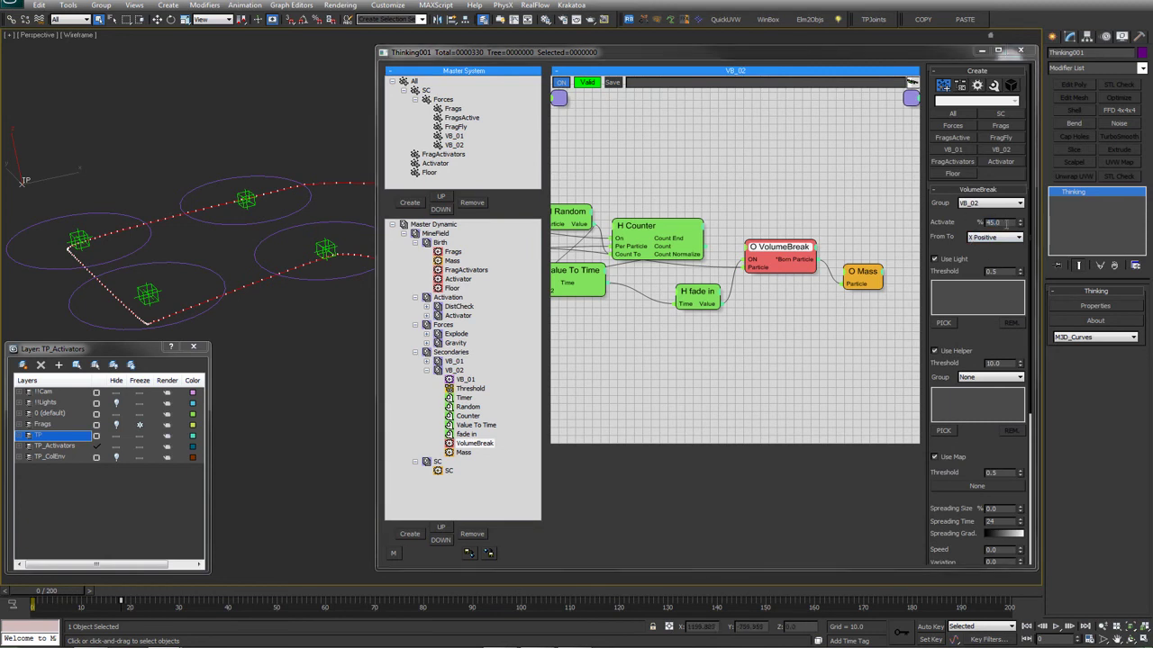
{"action": "left_click_drag", "start_coordinate": [1006, 225], "coordinate": [955, 225]}
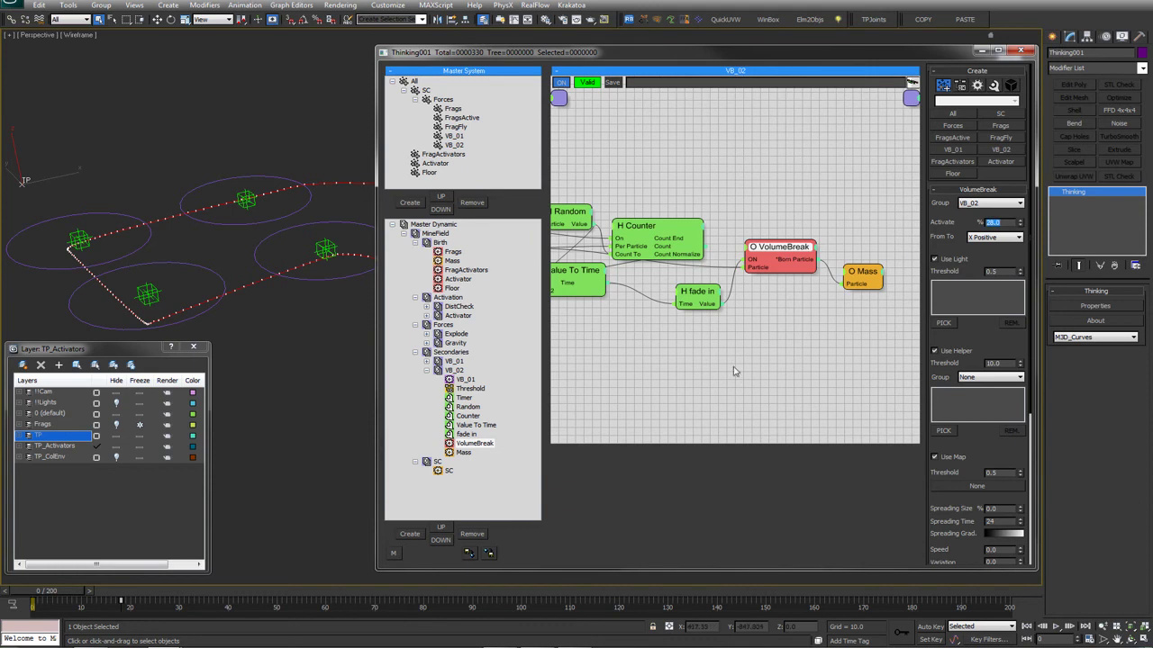
Set the Mass operator in the VB_02 network to a mass of 1.5
{"action": "left_click", "coordinate": [883, 273]}
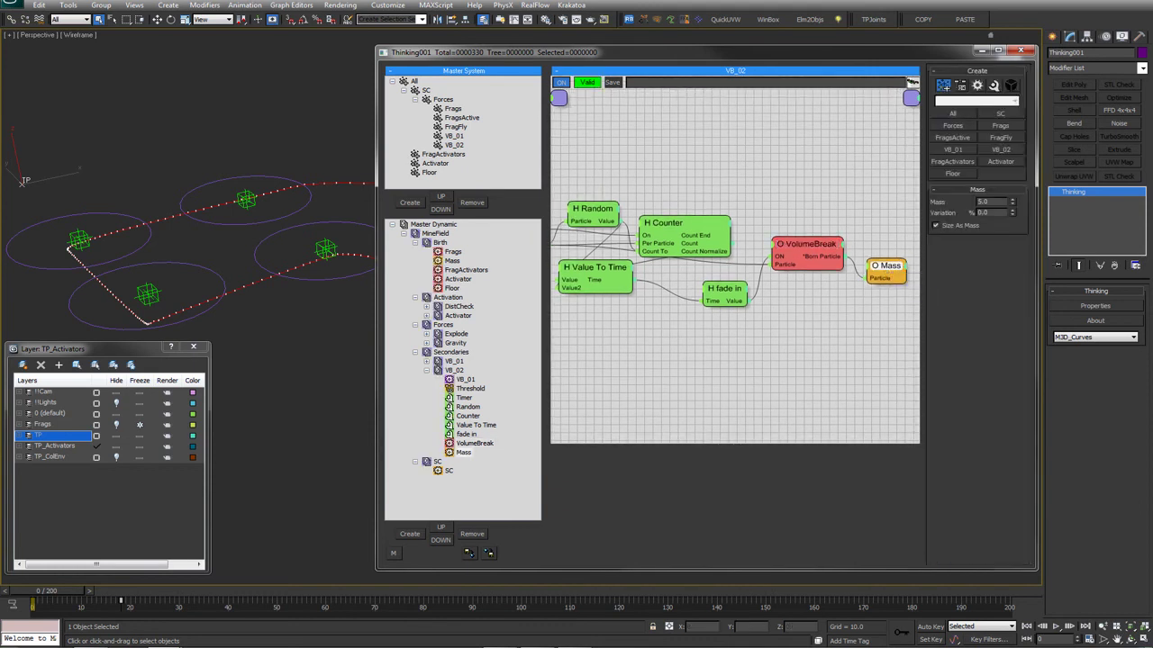
{"action": "double_click", "coordinate": [990, 202]}
{"action": "middle_click_drag", "start_coordinate": [673, 380], "coordinate": [827, 376]}
{"action": "middle_click_drag", "start_coordinate": [738, 337], "coordinate": [749, 353]}
Return to frame 0, create a Wireframe preview of the Perspective viewport, and stop it early to play it back
{"action": "mouse_move", "coordinate": [64, 594]}
{"action": "left_mouse_down"}
{"action": "mouse_move", "coordinate": [72, 599]}
{"action": "mouse_move", "coordinate": [48, 601]}
{"action": "left_mouse_up"}
{"action": "right_click", "coordinate": [317, 1]}
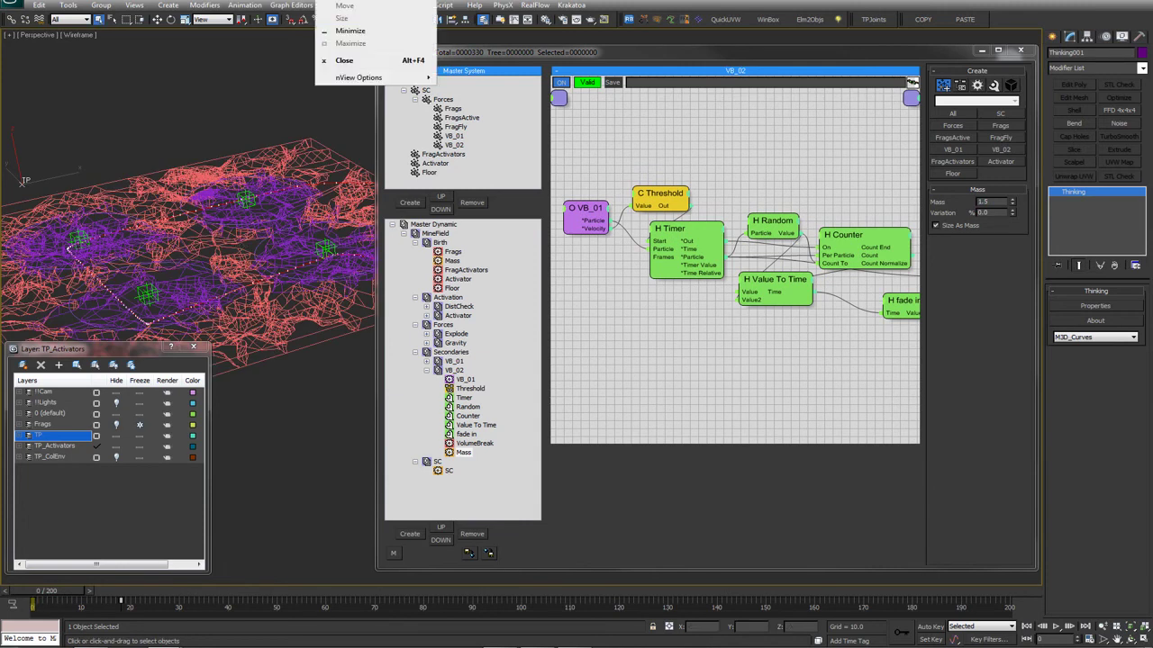
{"action": "left_click", "coordinate": [276, 144]}
{"action": "middle_click_drag", "start_coordinate": [197, 166], "coordinate": [270, 200]}
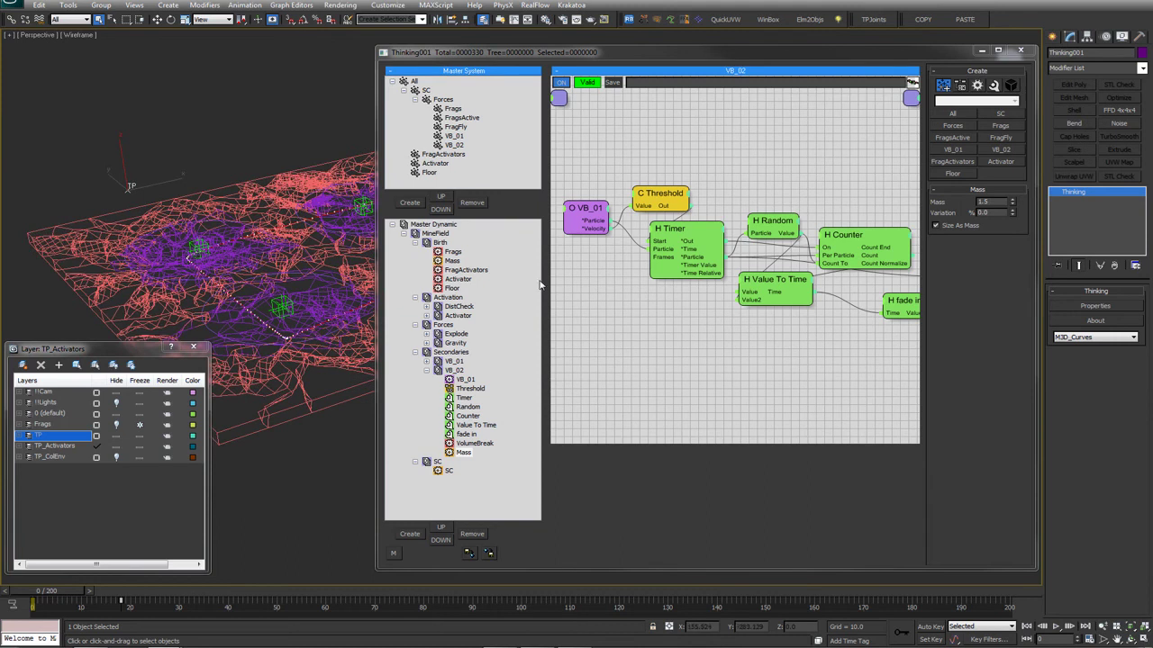
{"action": "left_click", "coordinate": [602, 20]}
{"action": "left_click", "coordinate": [618, 360]}
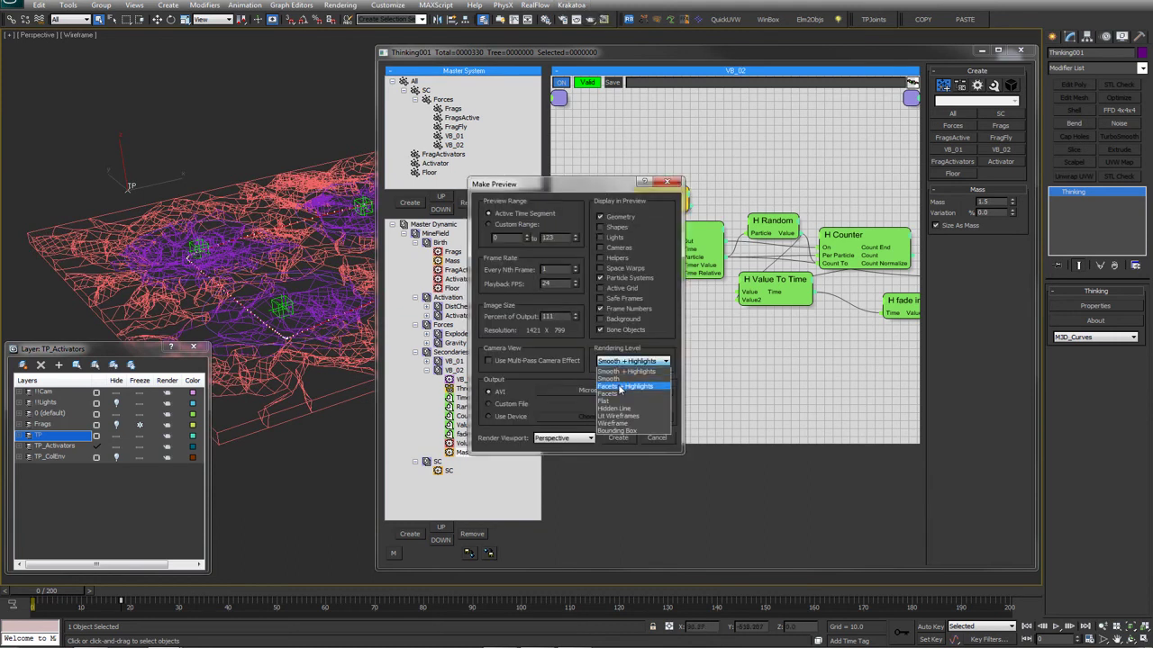
{"action": "left_click", "coordinate": [620, 423]}
{"action": "left_click", "coordinate": [618, 438]}
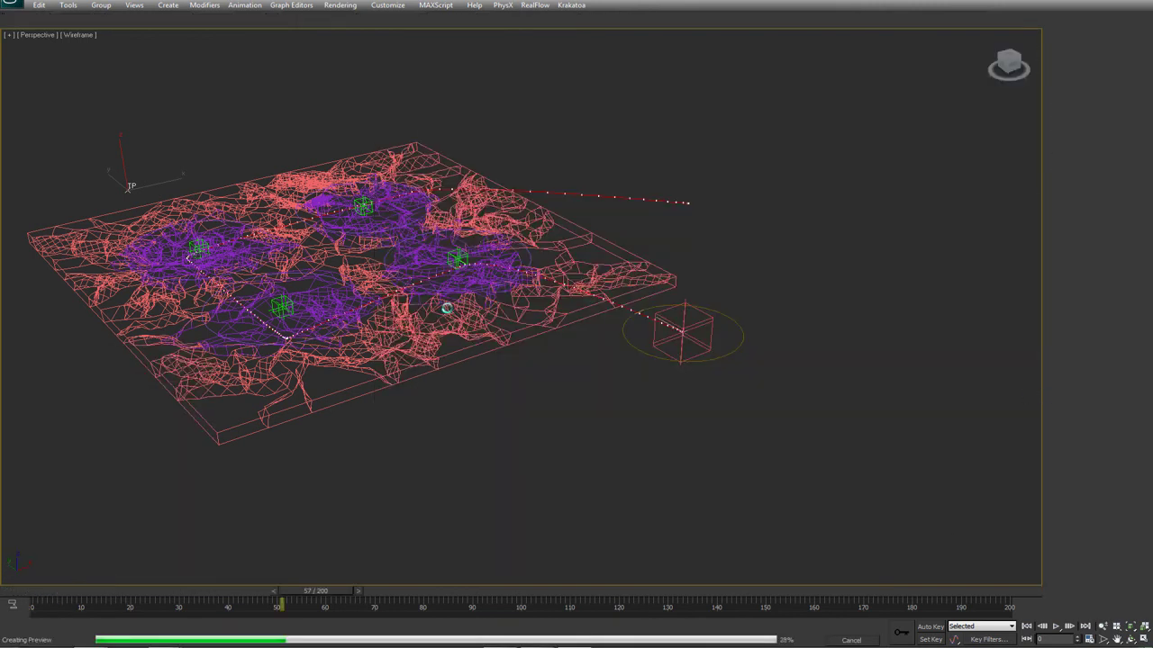
{"action": "key", "text": "Escape"}
{"action": "left_click", "coordinate": [512, 338]}
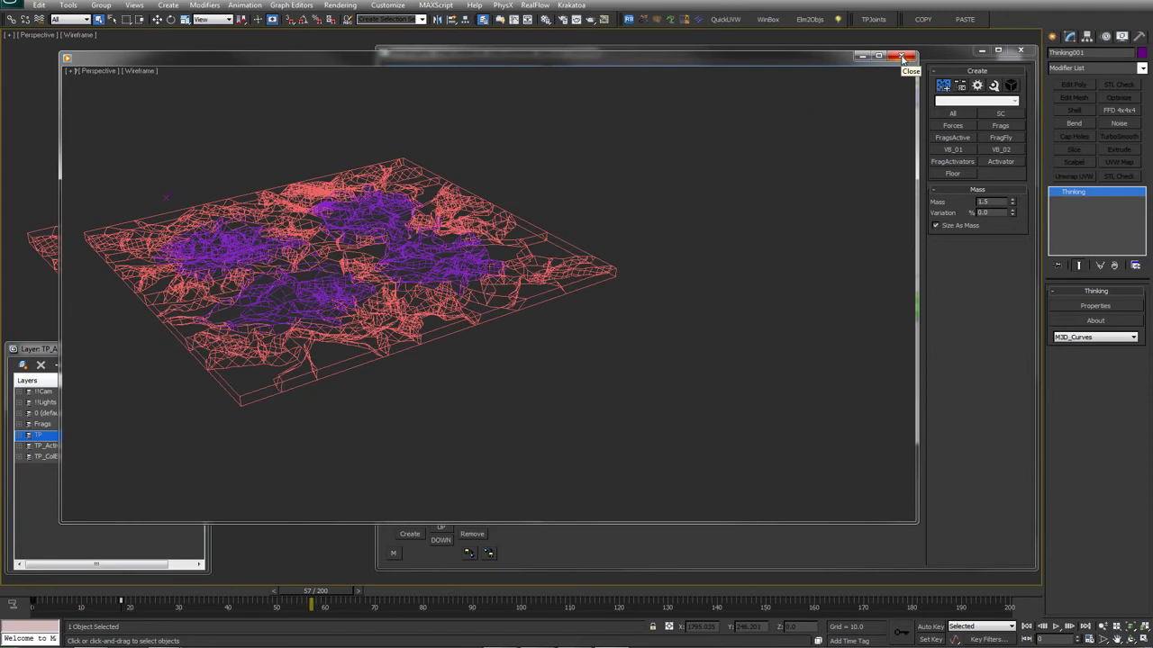
{"action": "left_click", "coordinate": [904, 58]}
Return to frame 0 and resize the Thinking Particles window so more of the minefield viewport shows beside it
{"action": "left_click", "coordinate": [30, 597]}
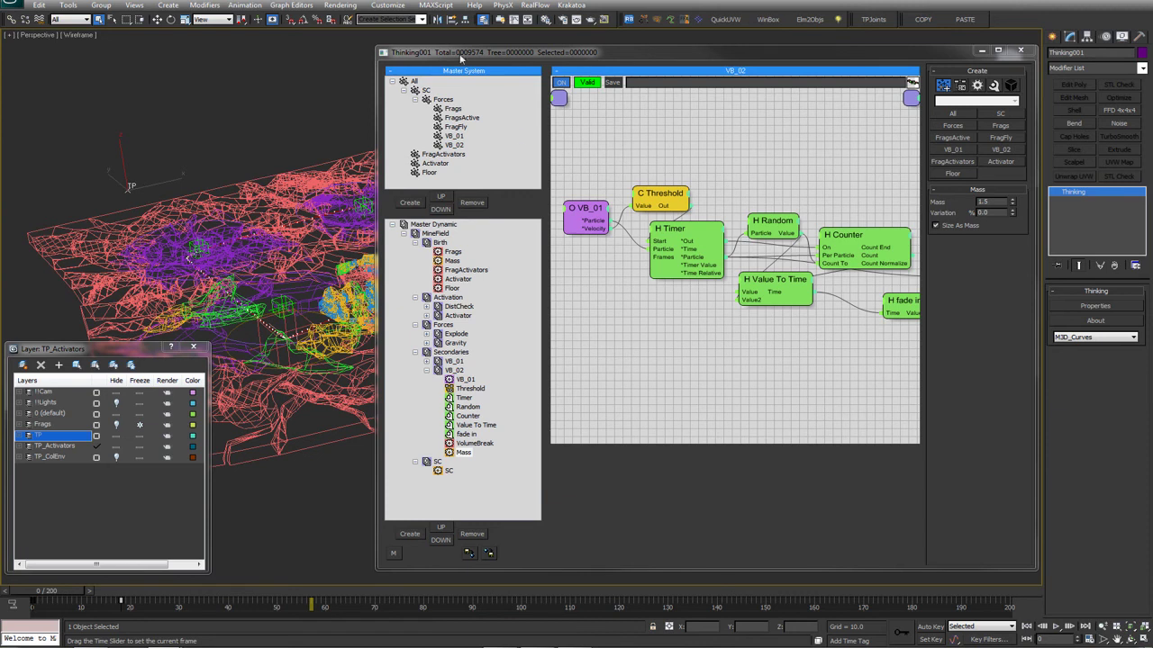
{"action": "left_click_drag", "start_coordinate": [377, 68], "coordinate": [564, 69]}
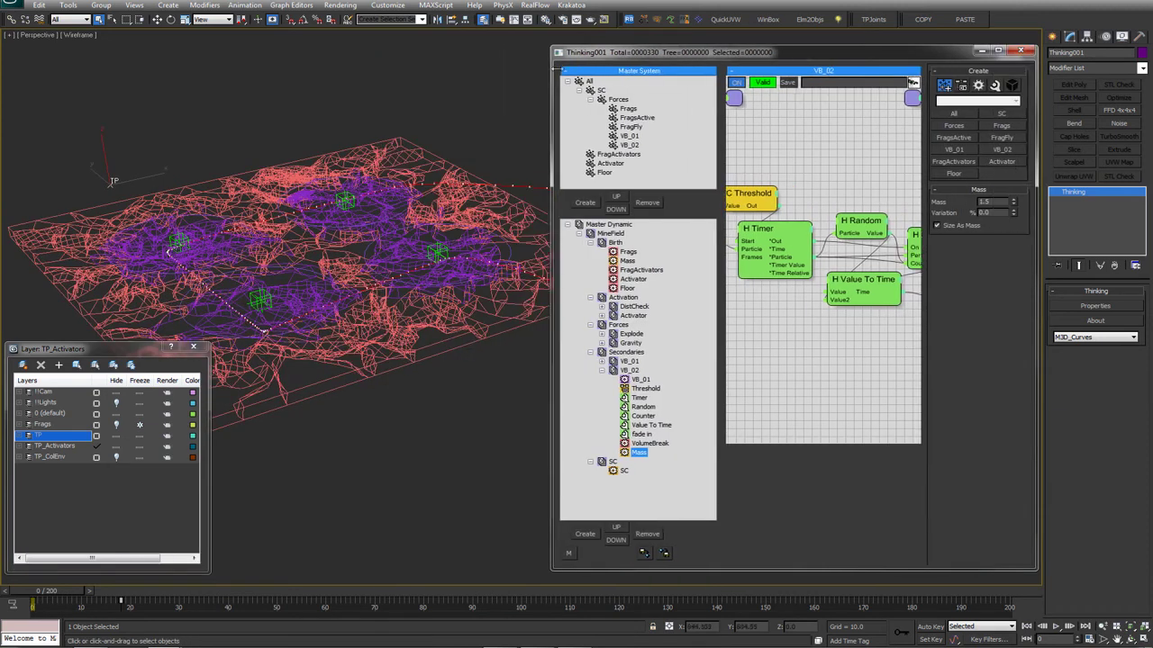
{"action": "scroll", "coordinate": [362, 294], "scroll_direction": "down", "scroll_amount": 3}
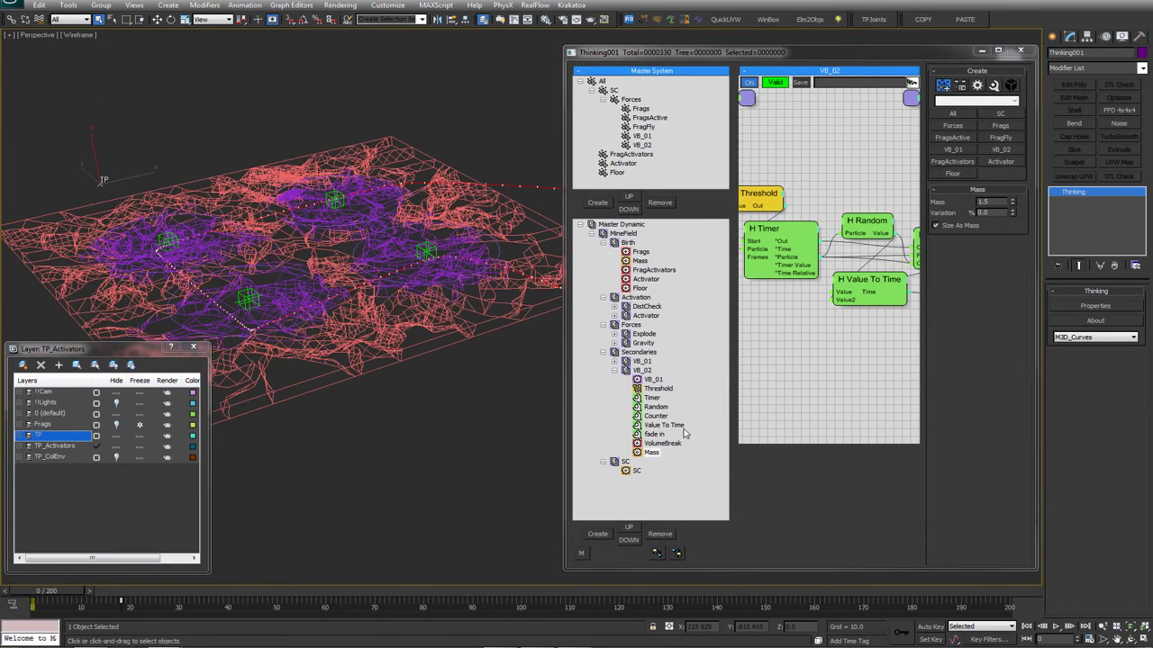
{"action": "middle_click_drag", "start_coordinate": [815, 350], "coordinate": [743, 361]}
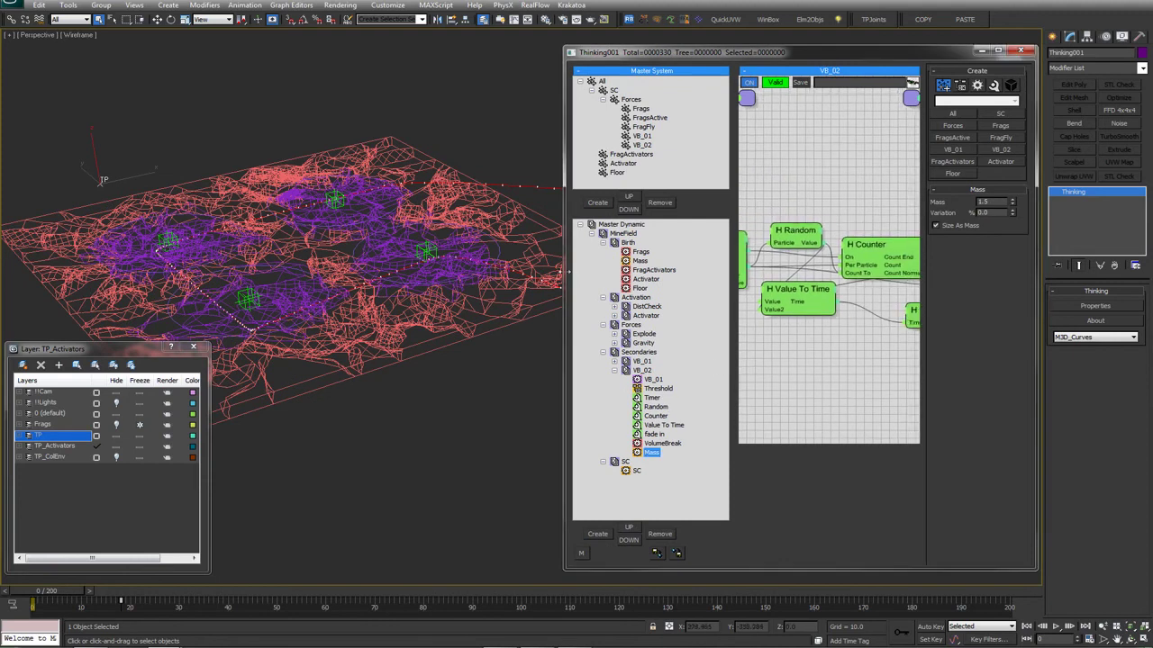
{"action": "left_click_drag", "start_coordinate": [567, 272], "coordinate": [484, 272]}
{"action": "middle_click_drag", "start_coordinate": [815, 367], "coordinate": [741, 366]}
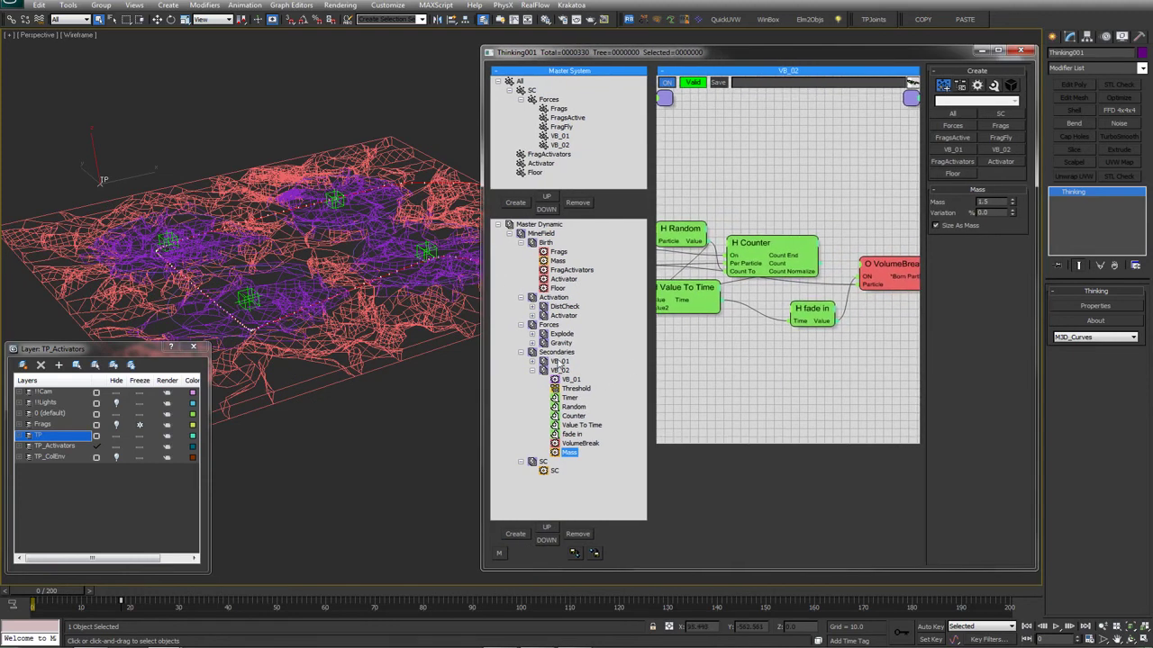
Set the Force operator in the Explode dynamic set to strength 15000 and Decay 1 of 400
{"action": "left_click", "coordinate": [558, 336]}
{"action": "middle_click_drag", "start_coordinate": [904, 234], "coordinate": [817, 232]}
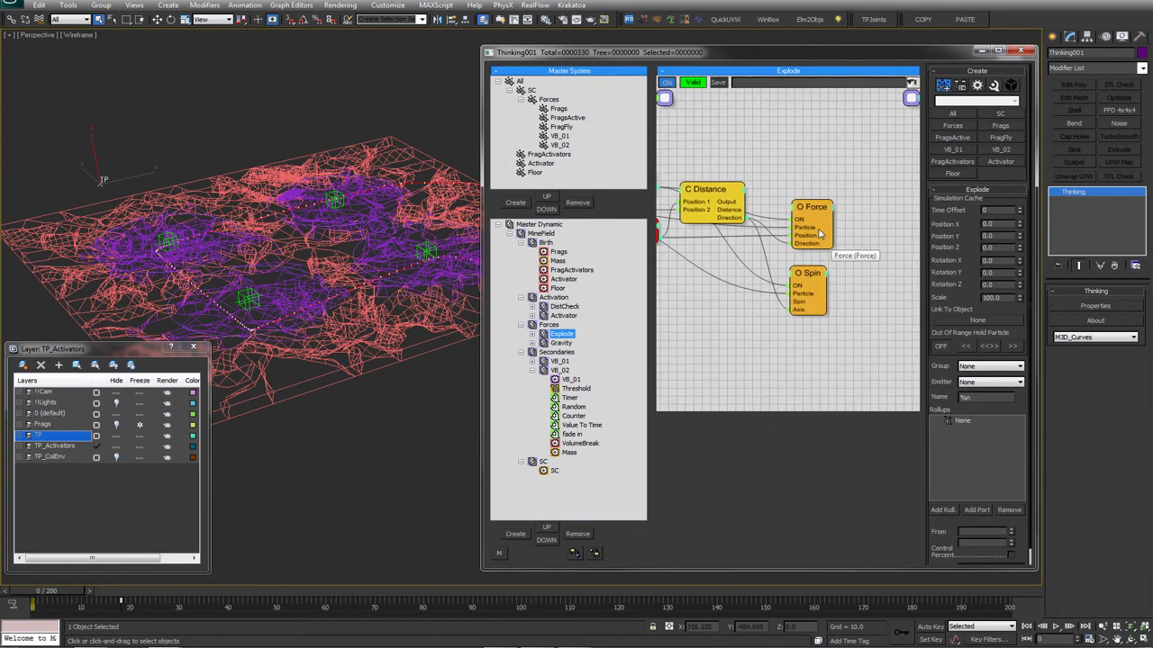
{"action": "left_click", "coordinate": [814, 210]}
{"action": "left_click_drag", "start_coordinate": [1009, 203], "coordinate": [889, 207]}
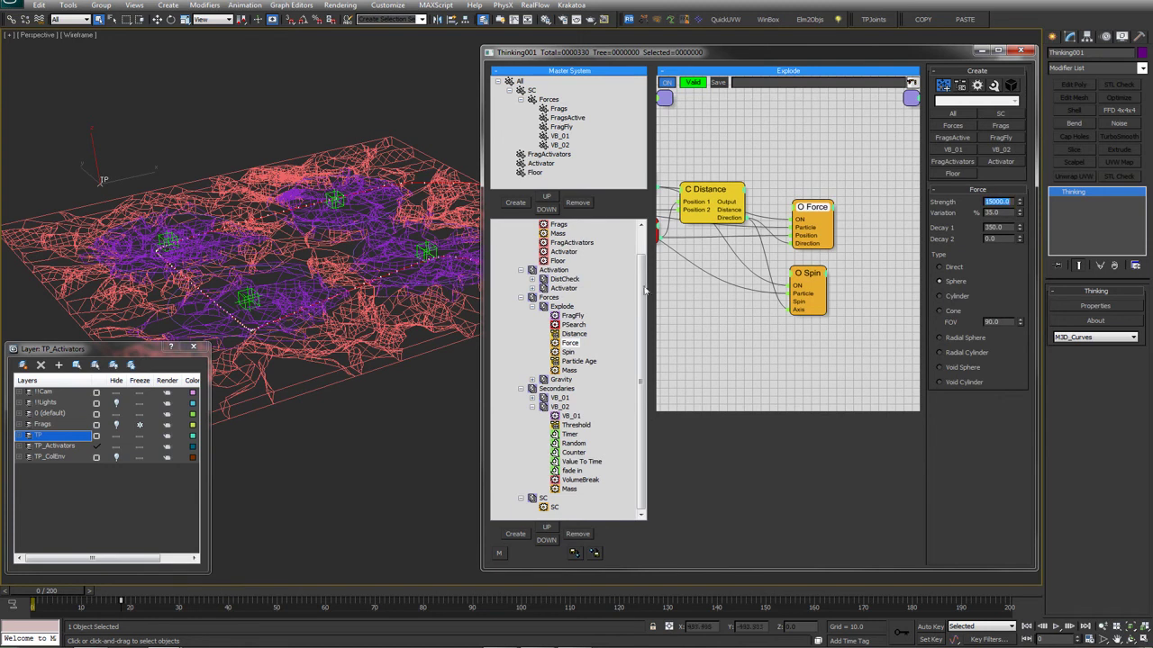
{"action": "left_click", "coordinate": [1001, 227]}
{"action": "middle_click_drag", "start_coordinate": [781, 336], "coordinate": [849, 337]}
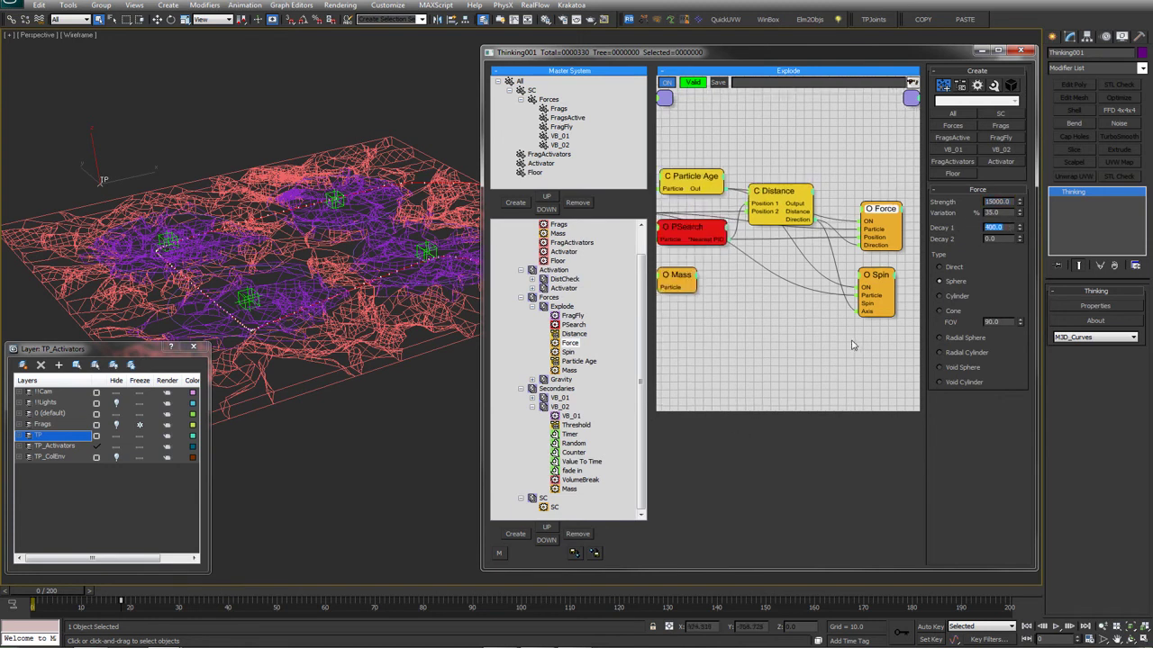
{"action": "right_click", "coordinate": [789, 337]}
{"action": "left_click", "coordinate": [769, 278]}
{"action": "right_click", "coordinate": [789, 327]}
{"action": "left_click", "coordinate": [788, 309]}
{"action": "middle_click_drag", "start_coordinate": [775, 324], "coordinate": [786, 324]}
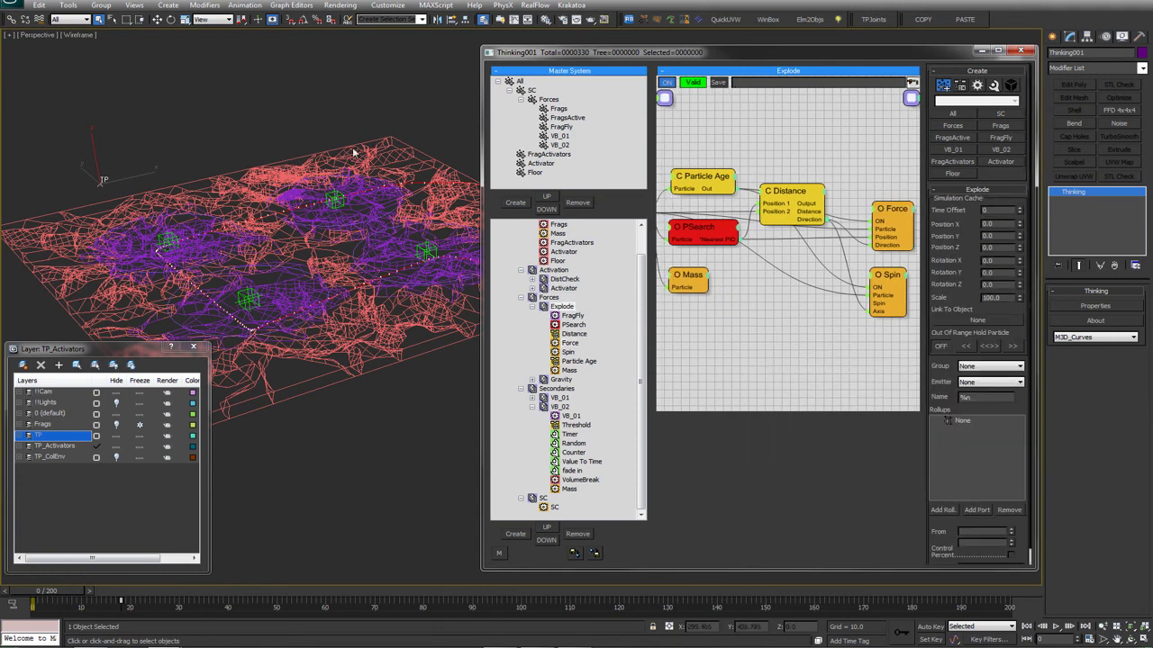
Deselect the scene object, collapse the VB_02 set, and disable the Secondaries dynamic set
{"action": "left_click", "coordinate": [269, 92]}
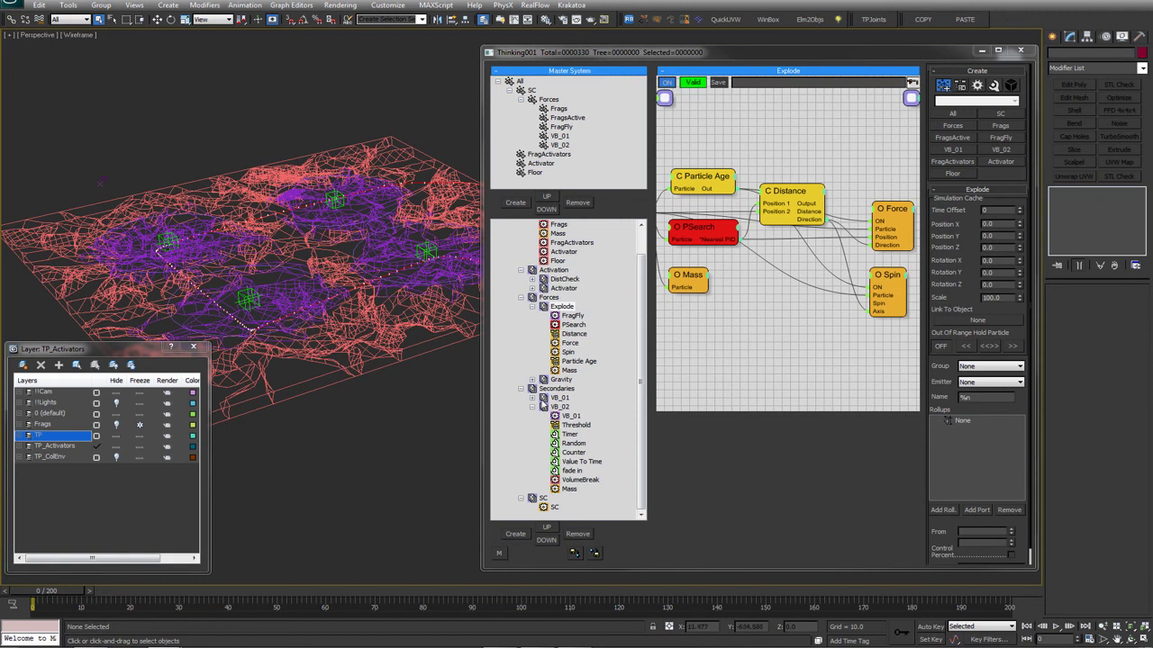
{"action": "left_click", "coordinate": [542, 406]}
{"action": "left_click", "coordinate": [533, 406]}
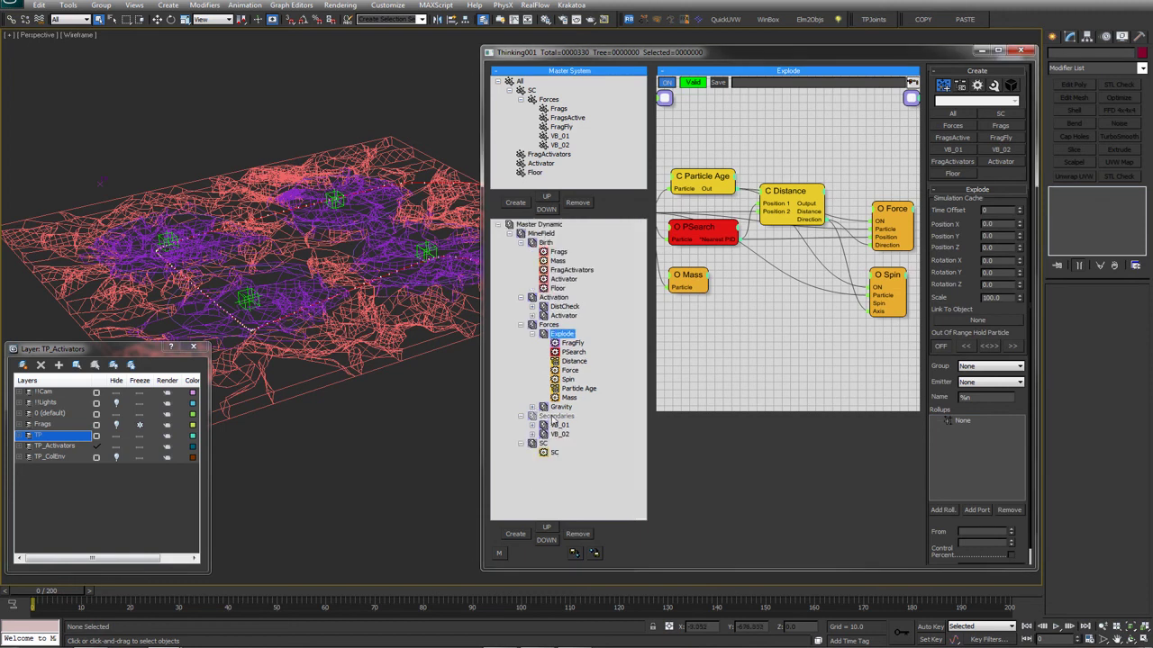
Create a wireframe preview of the explosion with Secondaries disabled, stopping it early to play it back
{"action": "left_click", "coordinate": [606, 19]}
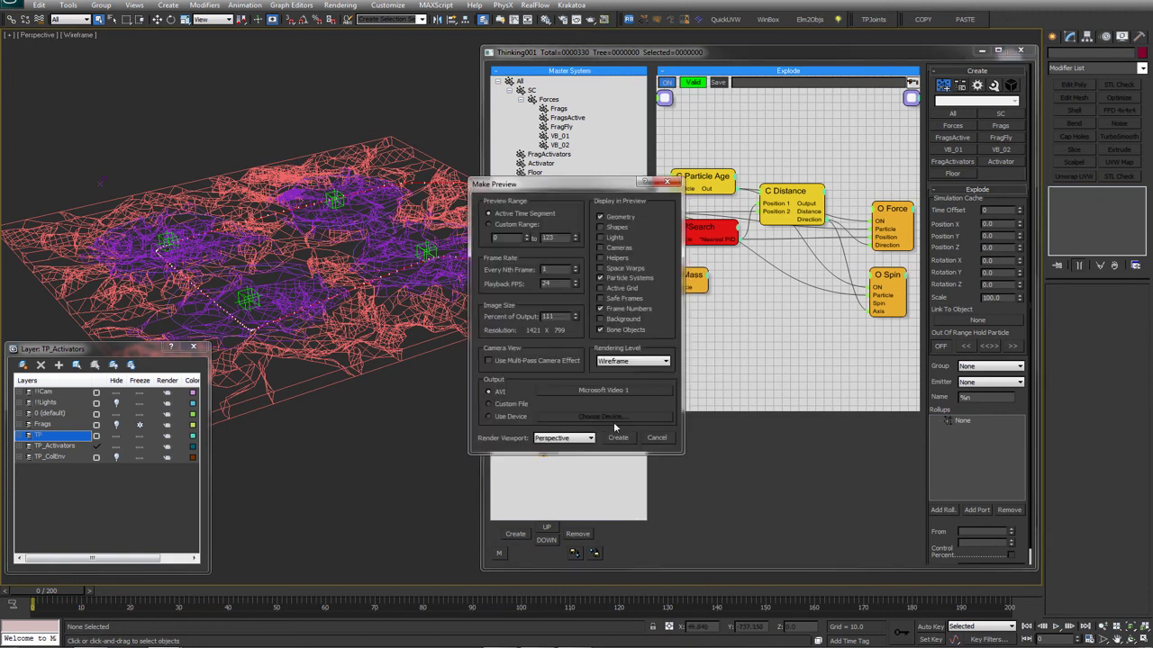
{"action": "left_click", "coordinate": [616, 430]}
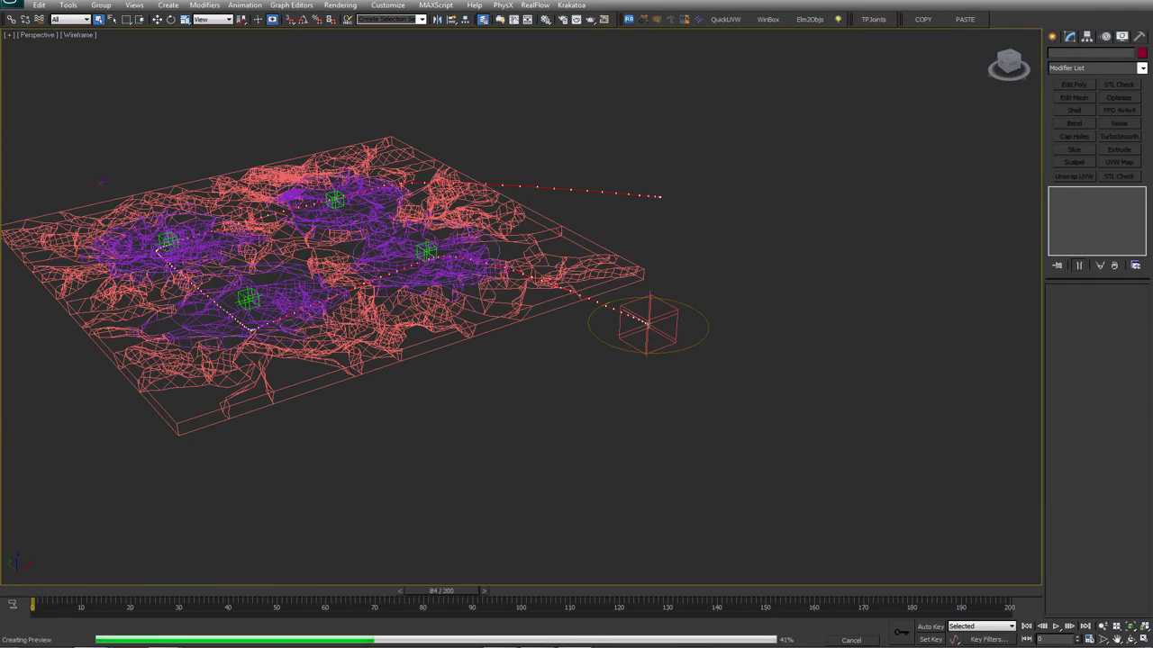
{"action": "key", "text": "Escape"}
{"action": "left_click", "coordinate": [543, 329]}
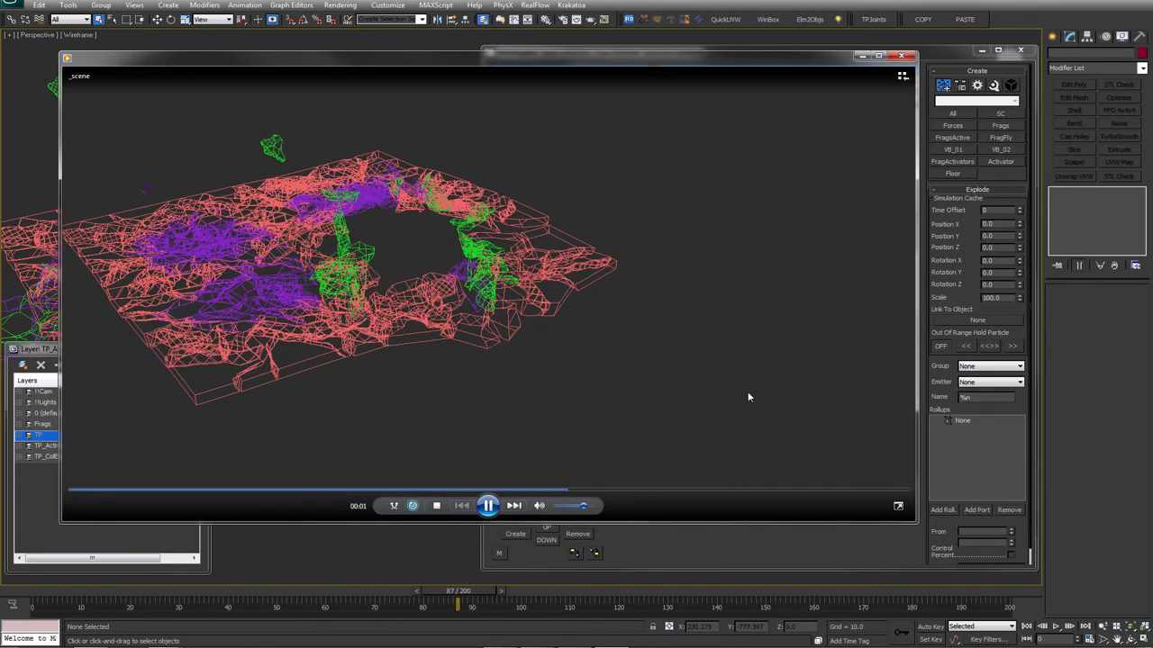
{"action": "left_click", "coordinate": [905, 59]}
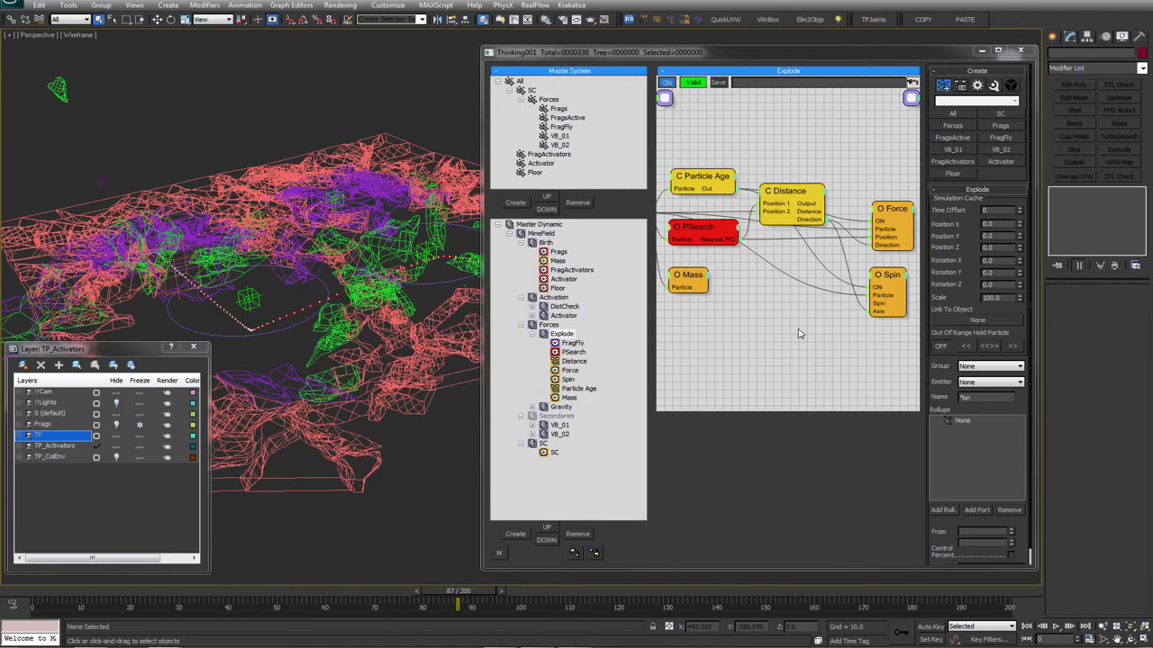
Set the Explode Force's Decay 1 to 150 and play back a partial wireframe preview of it
{"action": "left_click", "coordinate": [901, 225]}
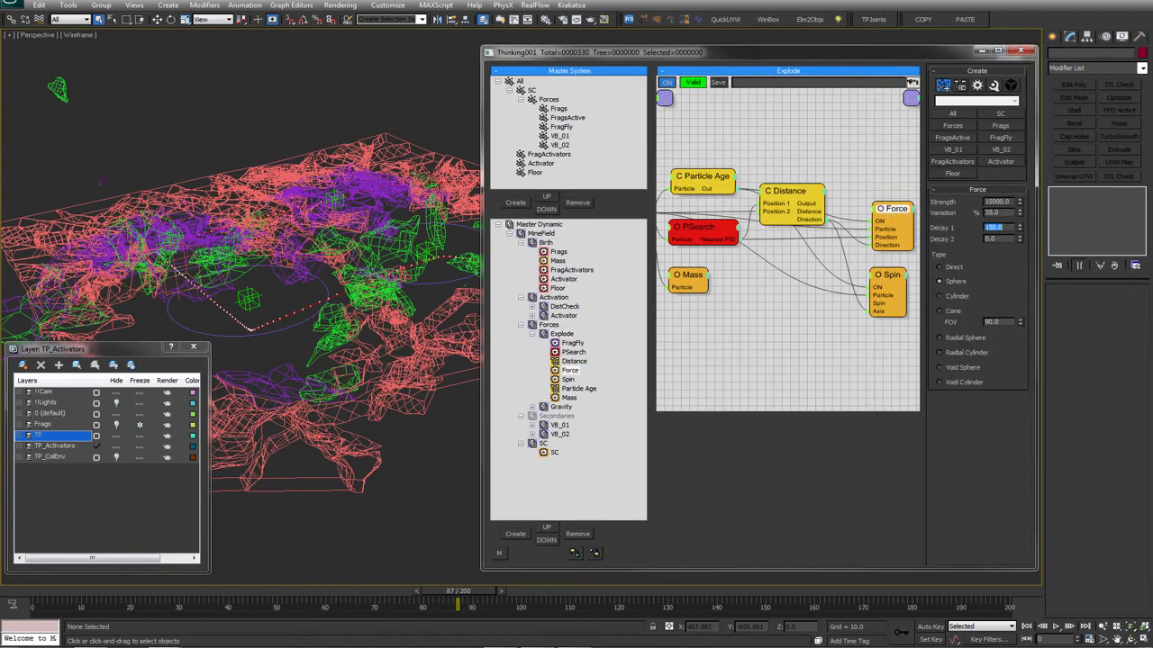
{"action": "key", "text": "shift+v"}
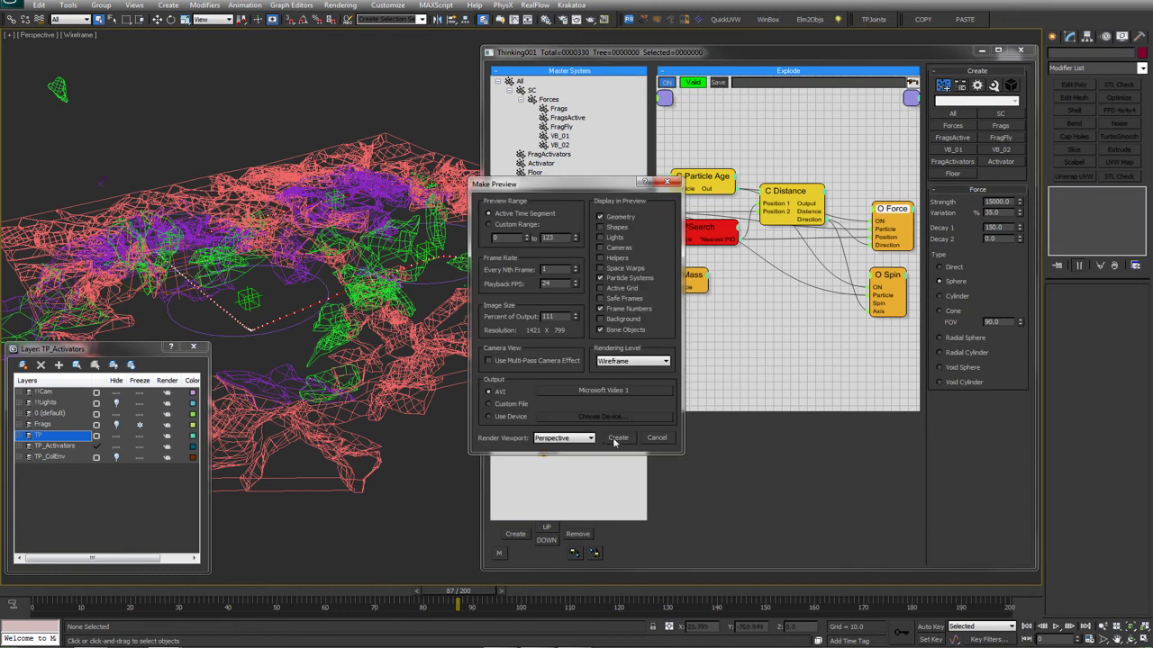
{"action": "left_click", "coordinate": [618, 438]}
{"action": "key", "text": "Escape"}
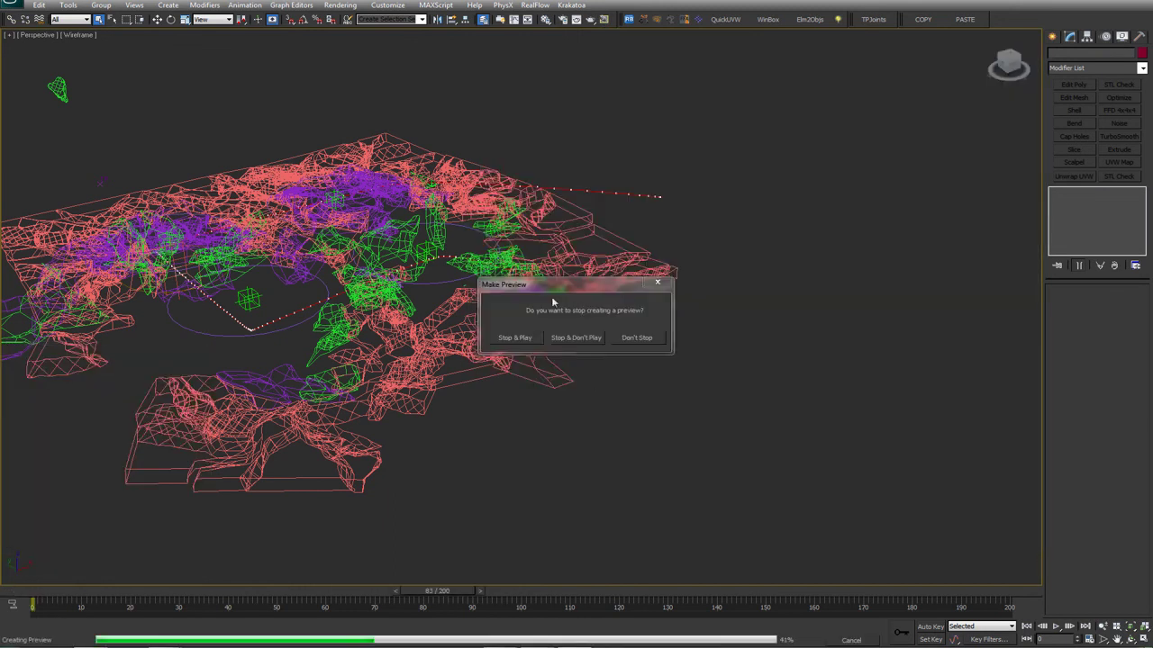
{"action": "left_click", "coordinate": [513, 339]}
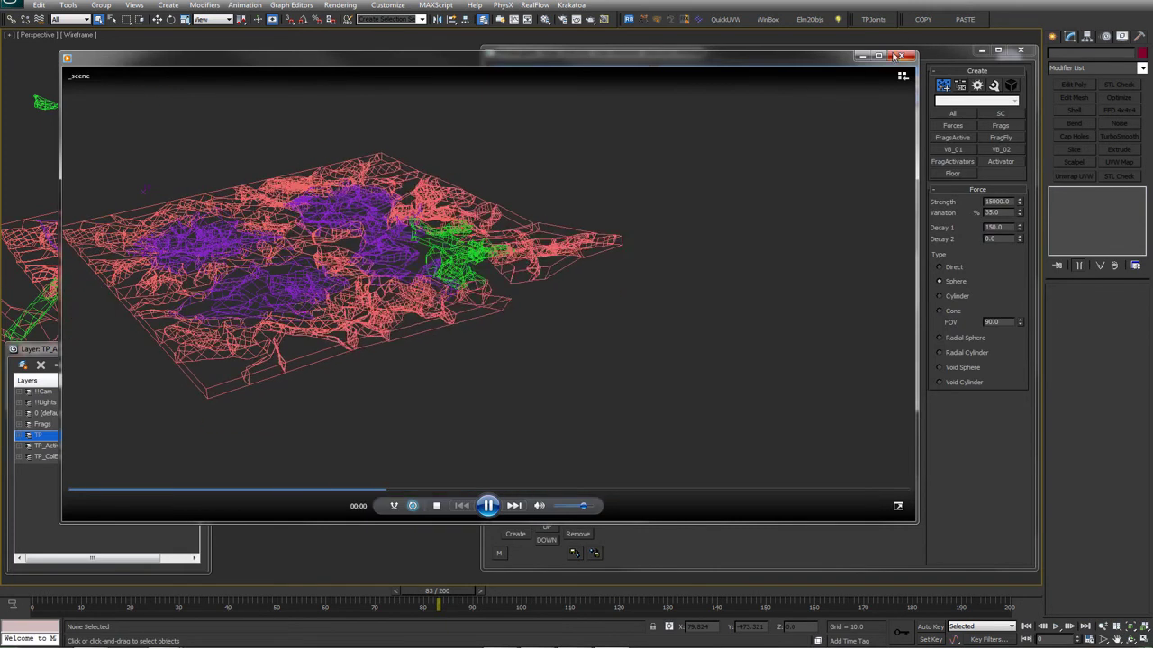
{"action": "left_click", "coordinate": [905, 56]}
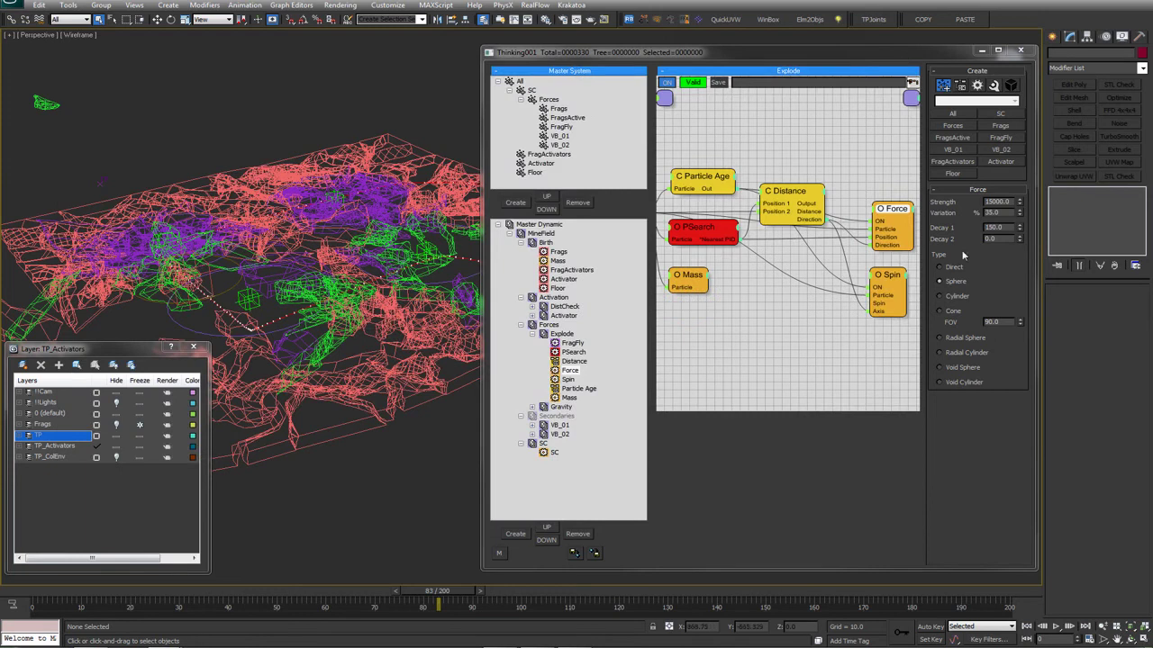
Return to frame 0, set the Explode Force operator's strength to 12000, and review the Mass operator's settings
{"action": "left_click", "coordinate": [1000, 227]}
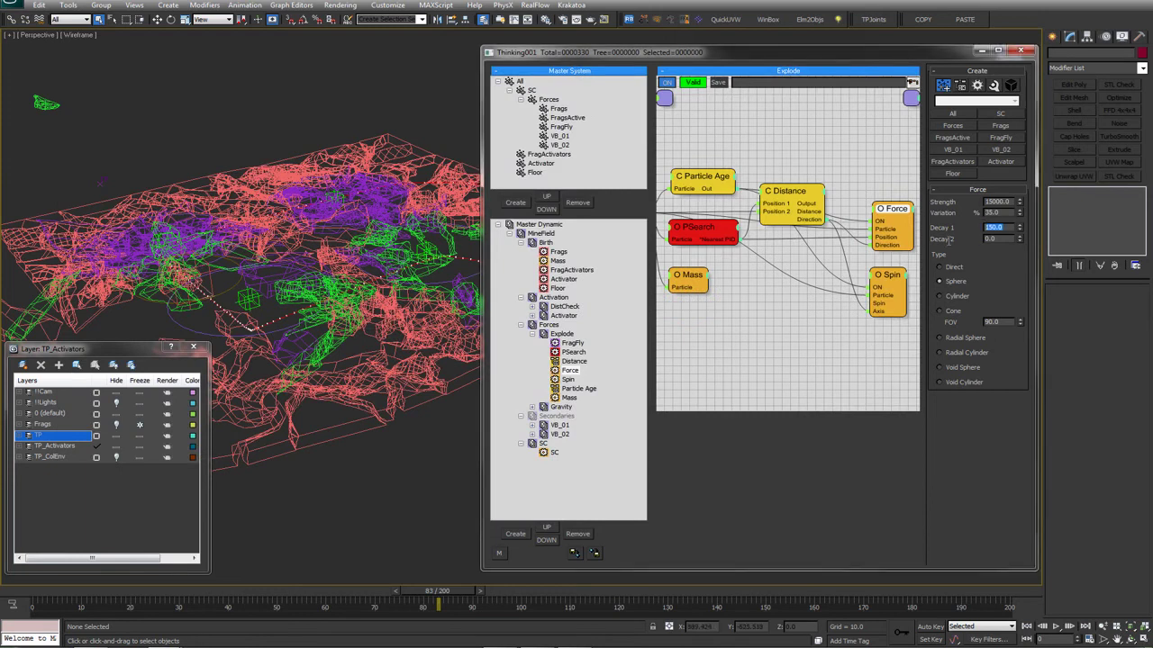
{"action": "left_click", "coordinate": [30, 596]}
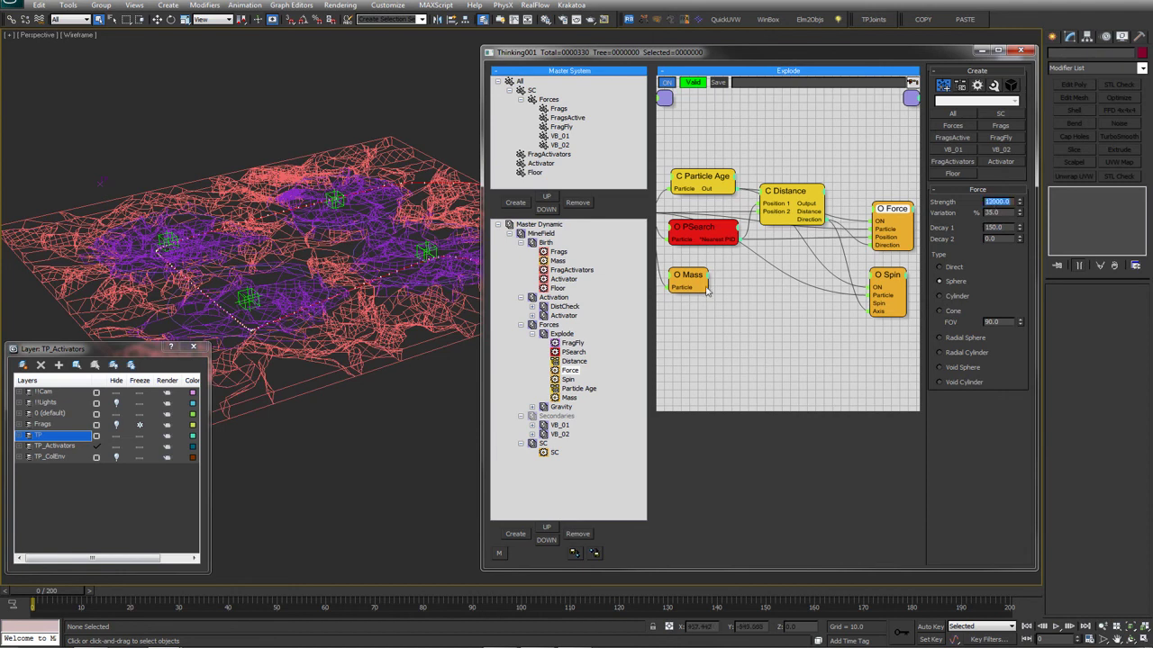
{"action": "left_click", "coordinate": [705, 286]}
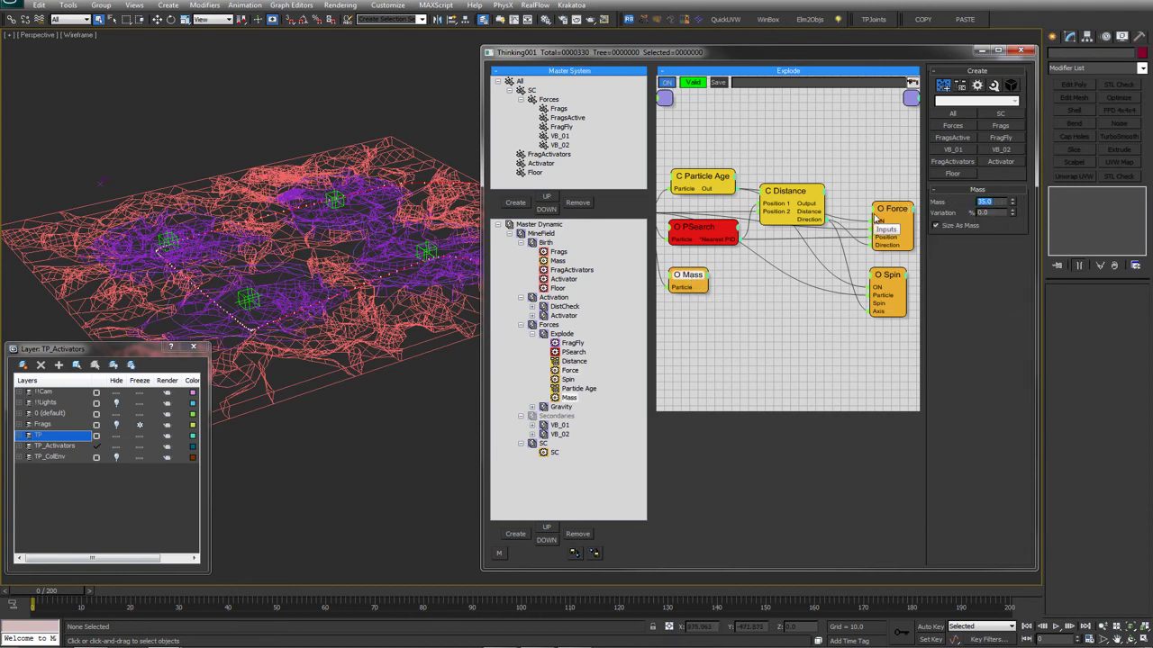
{"action": "left_click", "coordinate": [881, 216]}
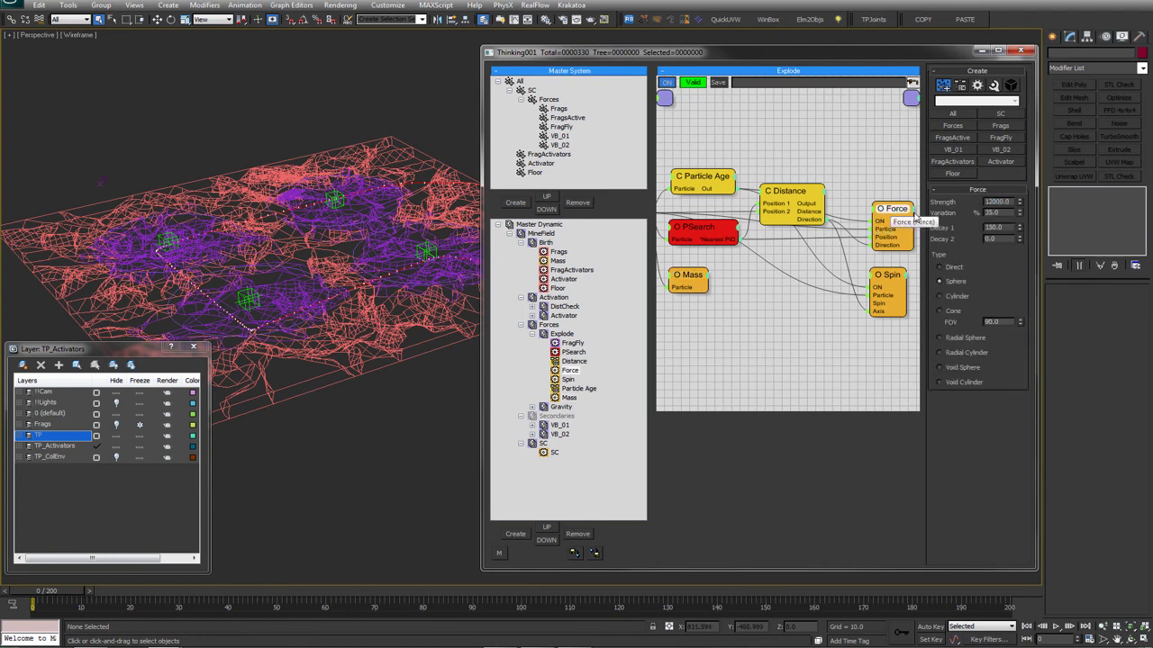
{"action": "middle_click_drag", "start_coordinate": [797, 294], "coordinate": [820, 295]}
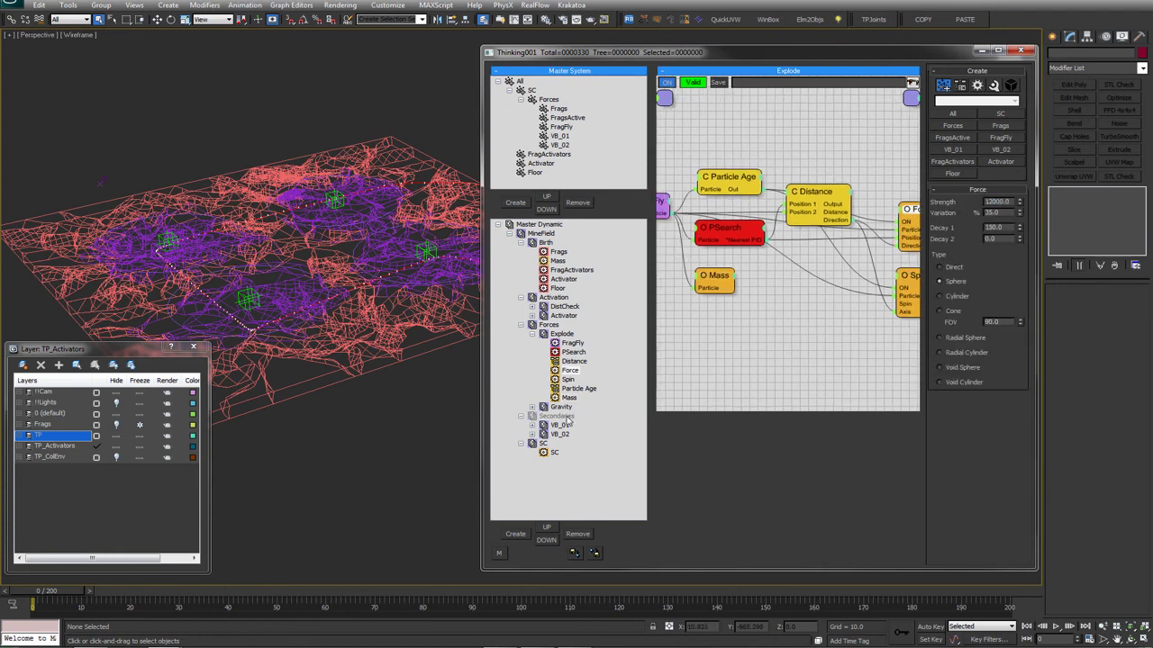
Set the Gravity set's Force strength to 220 and play back a partial wireframe preview
{"action": "left_click", "coordinate": [566, 410]}
{"action": "left_click", "coordinate": [824, 214]}
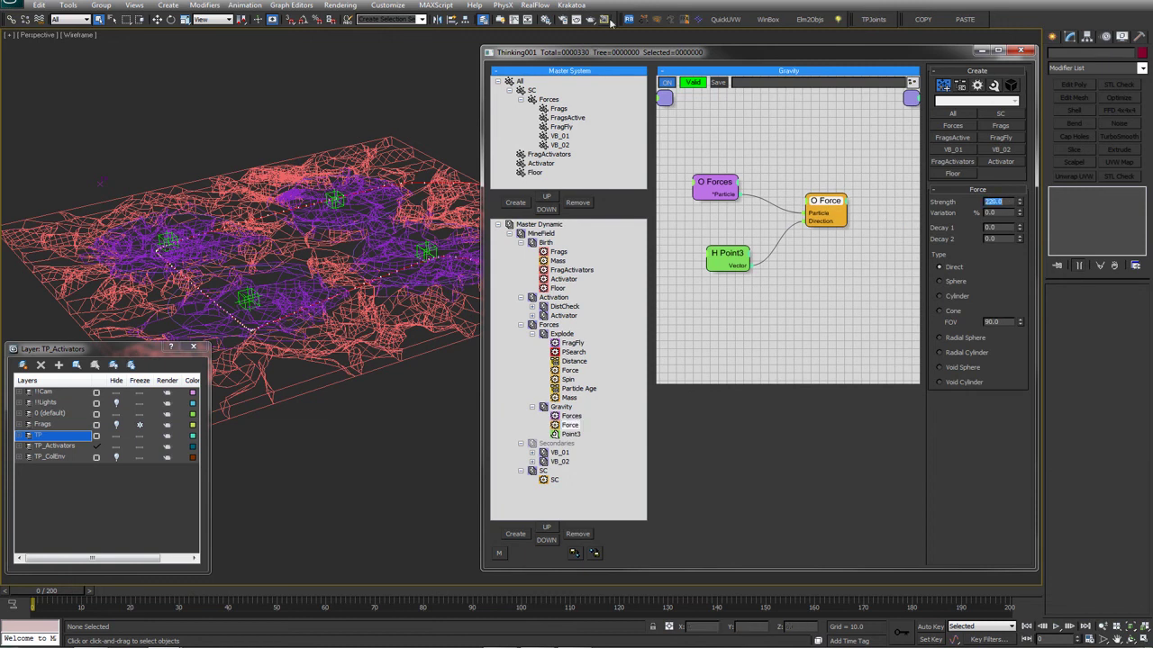
{"action": "key", "text": "shift+v"}
{"action": "left_click", "coordinate": [618, 439]}
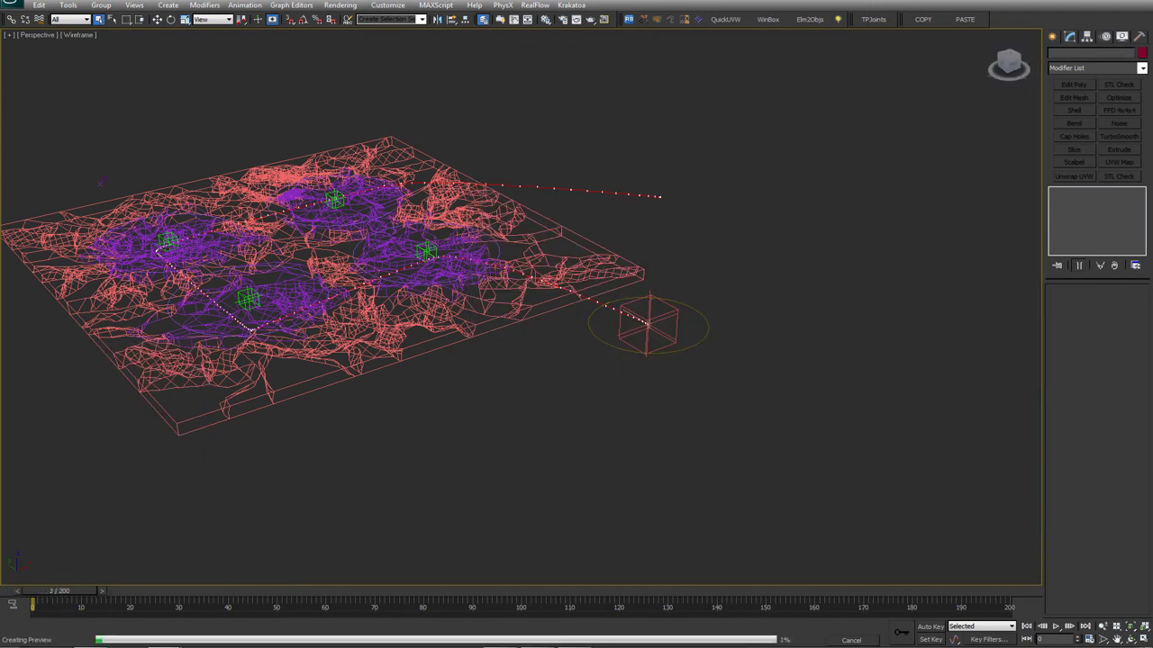
{"action": "key", "text": "Escape"}
{"action": "left_click", "coordinate": [502, 339]}
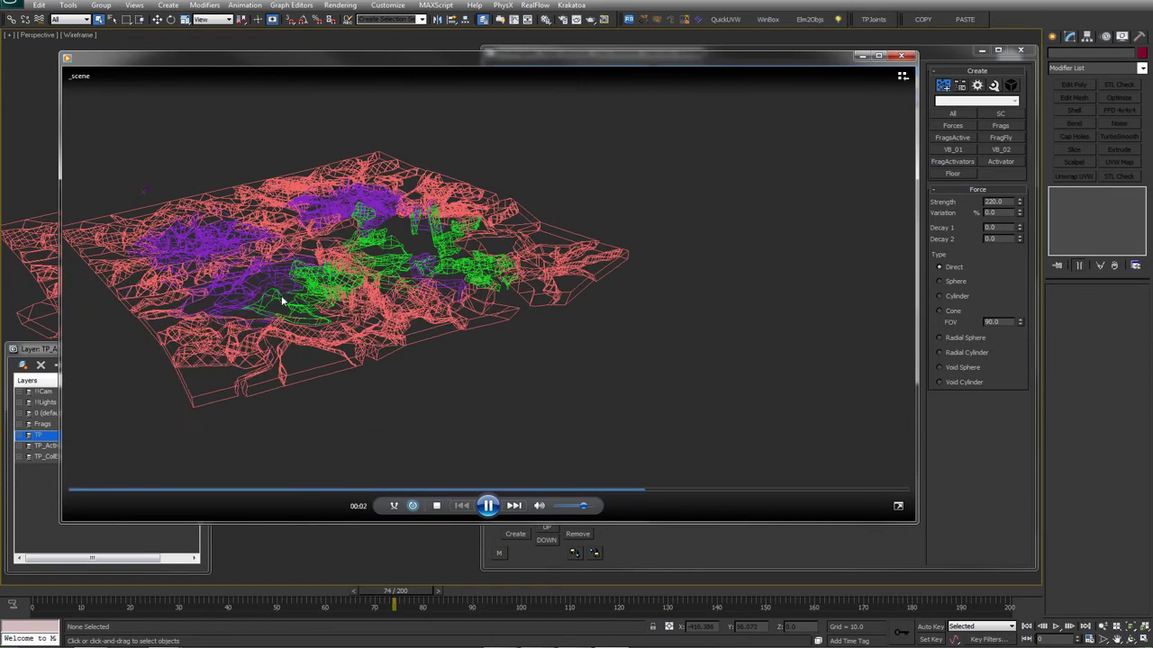
{"action": "left_click", "coordinate": [901, 56]}
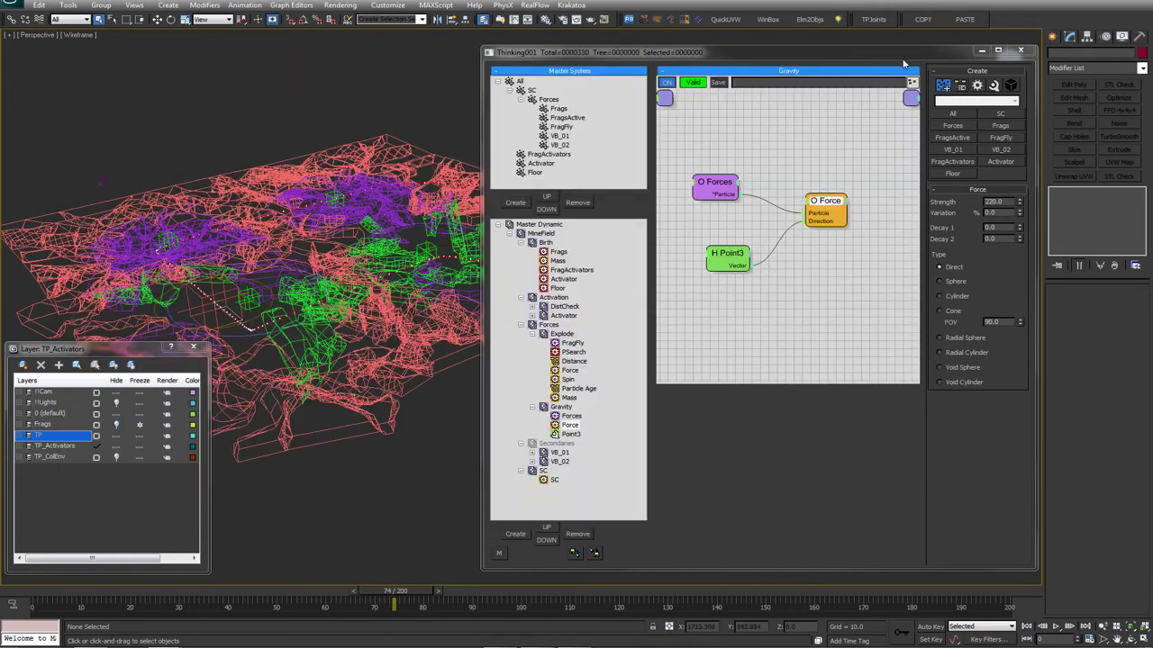
Return to frame 0 and adjust the radius of Circle001, around a mine, to about 93.8
{"action": "key", "text": "Home"}
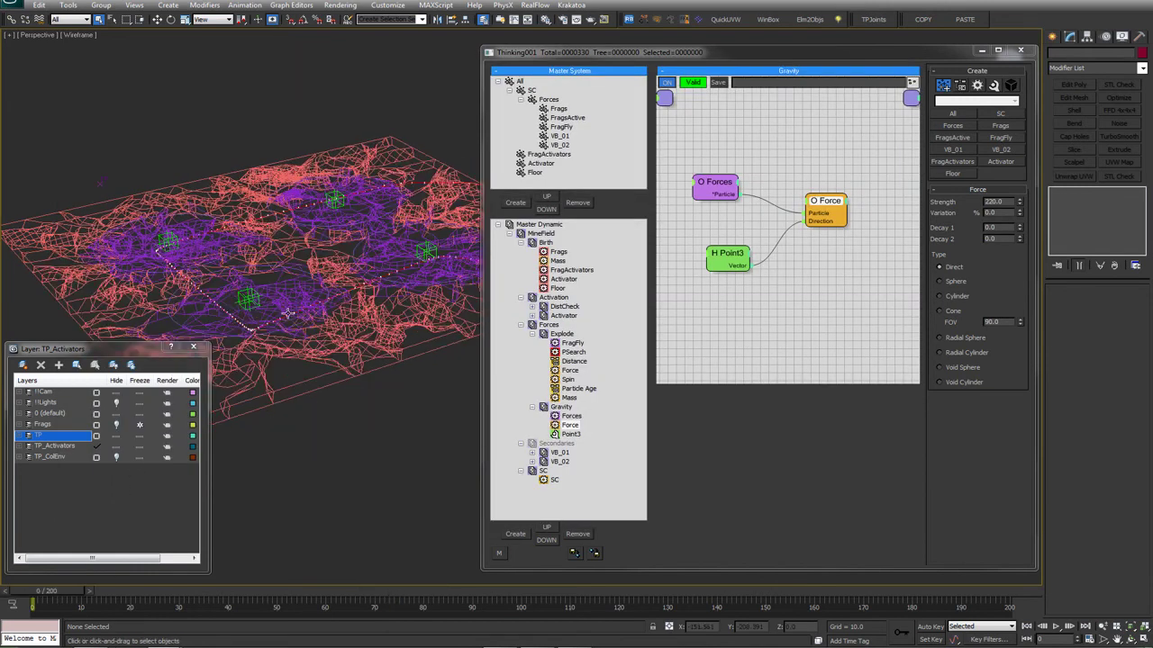
{"action": "middle_click_drag", "start_coordinate": [388, 308], "coordinate": [372, 321], "text": "alt"}
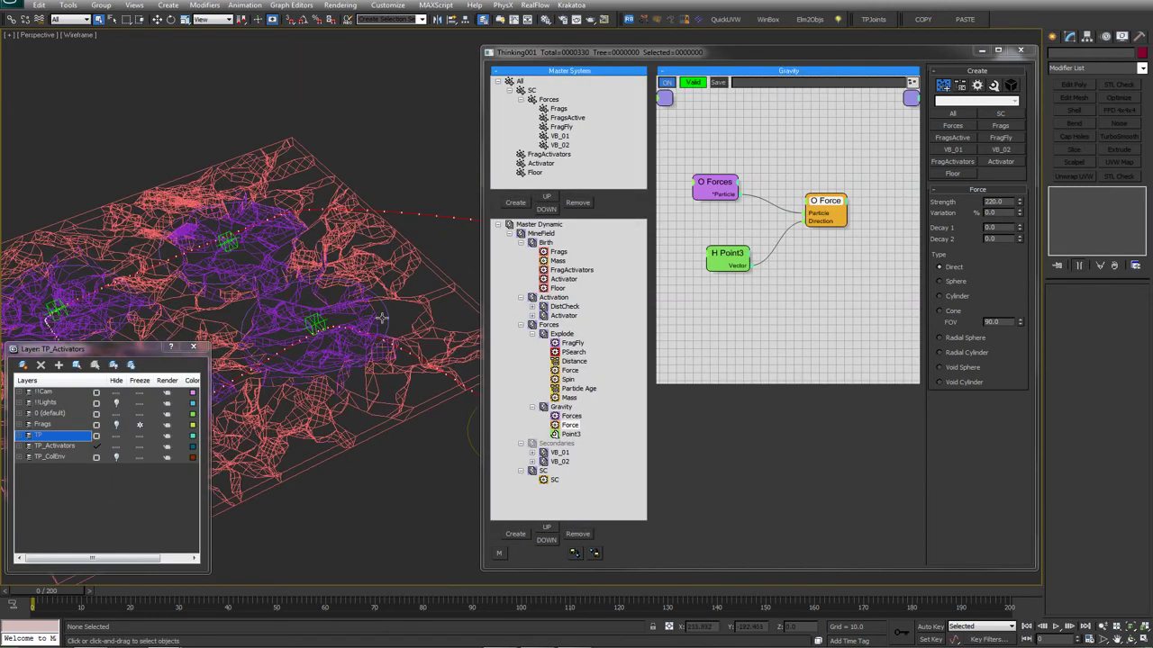
{"action": "left_click", "coordinate": [382, 318]}
{"action": "left_click_drag", "start_coordinate": [1129, 329], "coordinate": [1131, 348]}
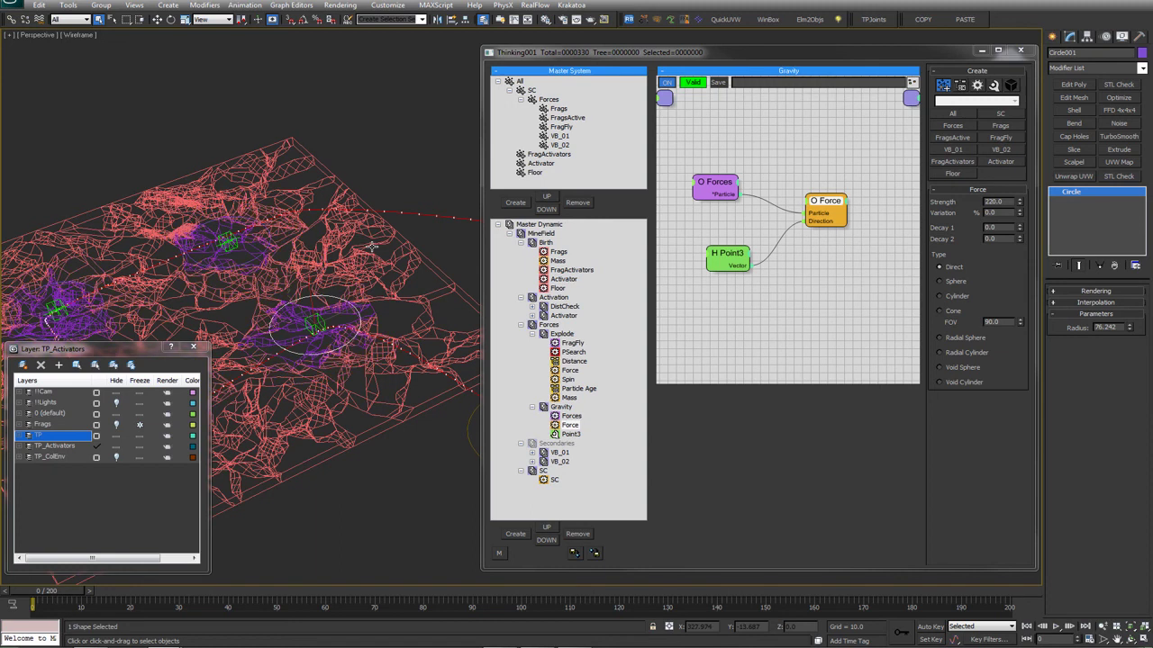
{"action": "middle_click_drag", "start_coordinate": [339, 321], "coordinate": [367, 268]}
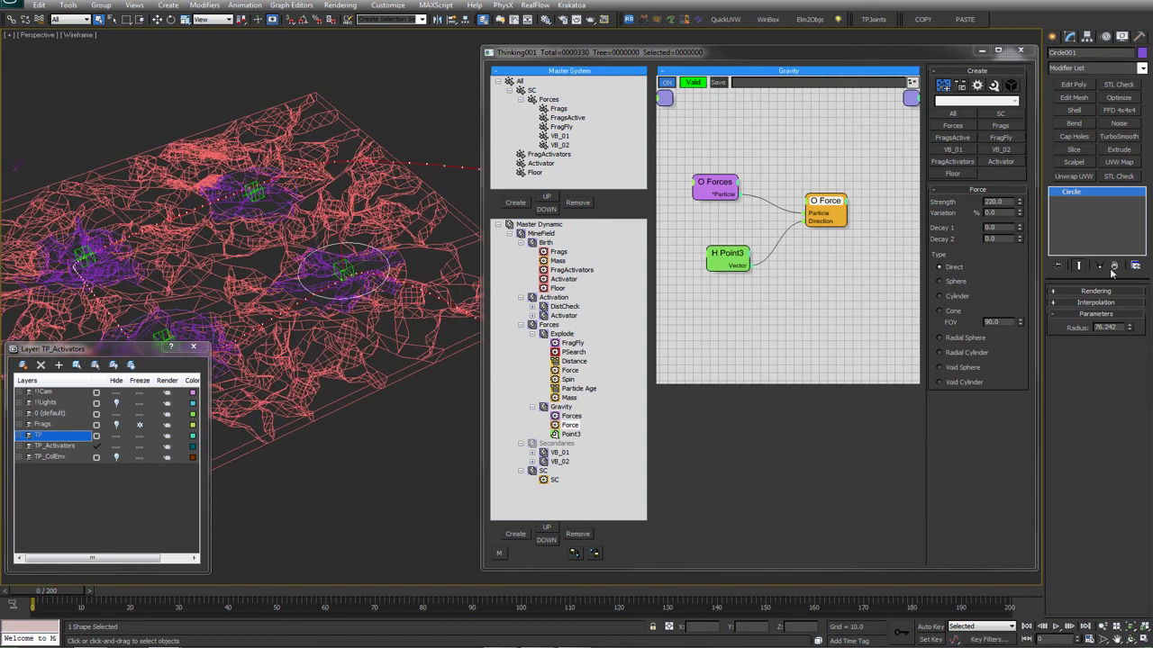
{"action": "left_click_drag", "start_coordinate": [1133, 331], "coordinate": [1133, 311]}
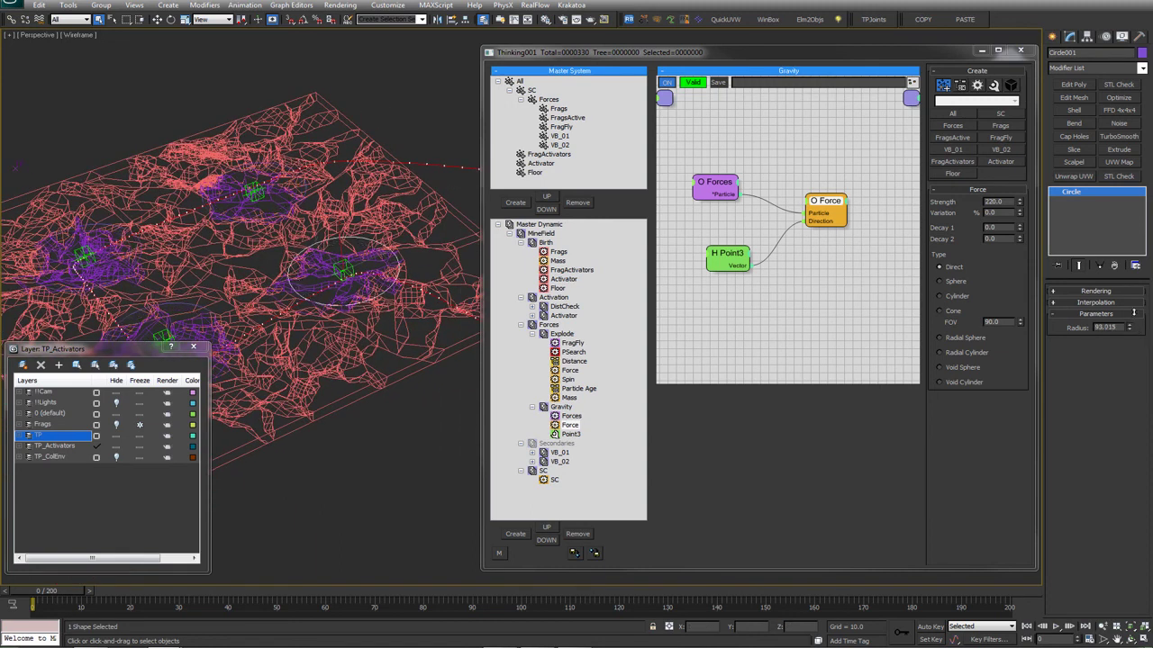
{"action": "middle_click_drag", "start_coordinate": [418, 304], "coordinate": [313, 235]}
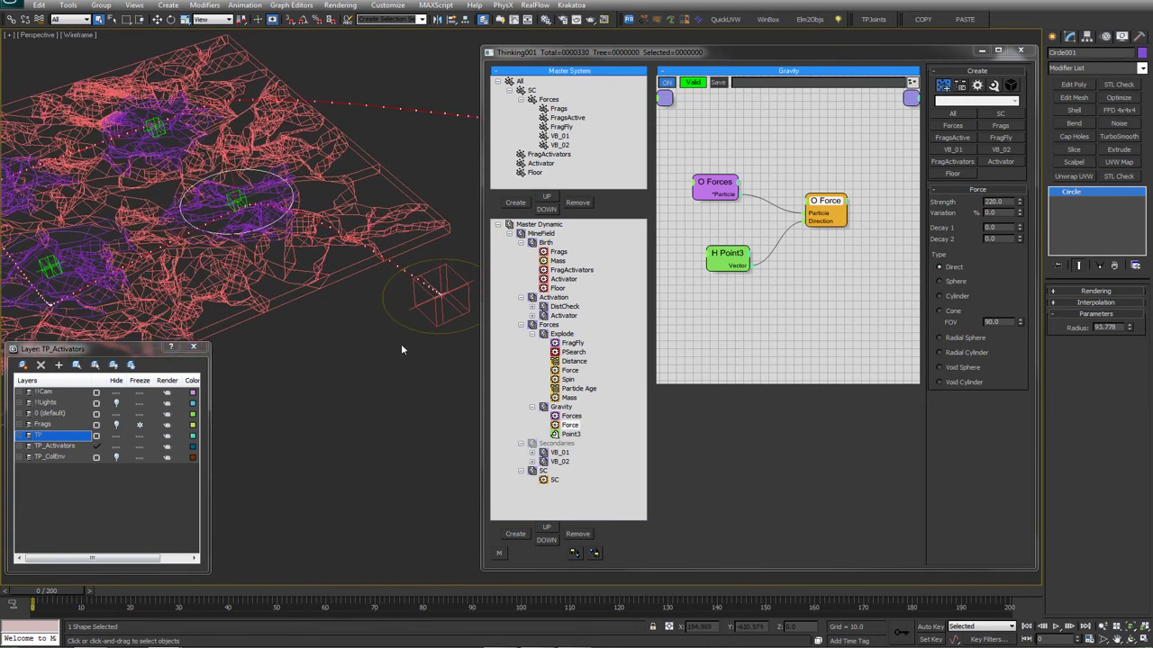
Reduce the radius of Circle005, around the moving activator, to about 72.9
{"action": "left_click", "coordinate": [416, 331]}
{"action": "left_click_drag", "start_coordinate": [1130, 329], "coordinate": [1131, 339]}
{"action": "middle_click_drag", "start_coordinate": [305, 308], "coordinate": [384, 413], "text": "alt"}
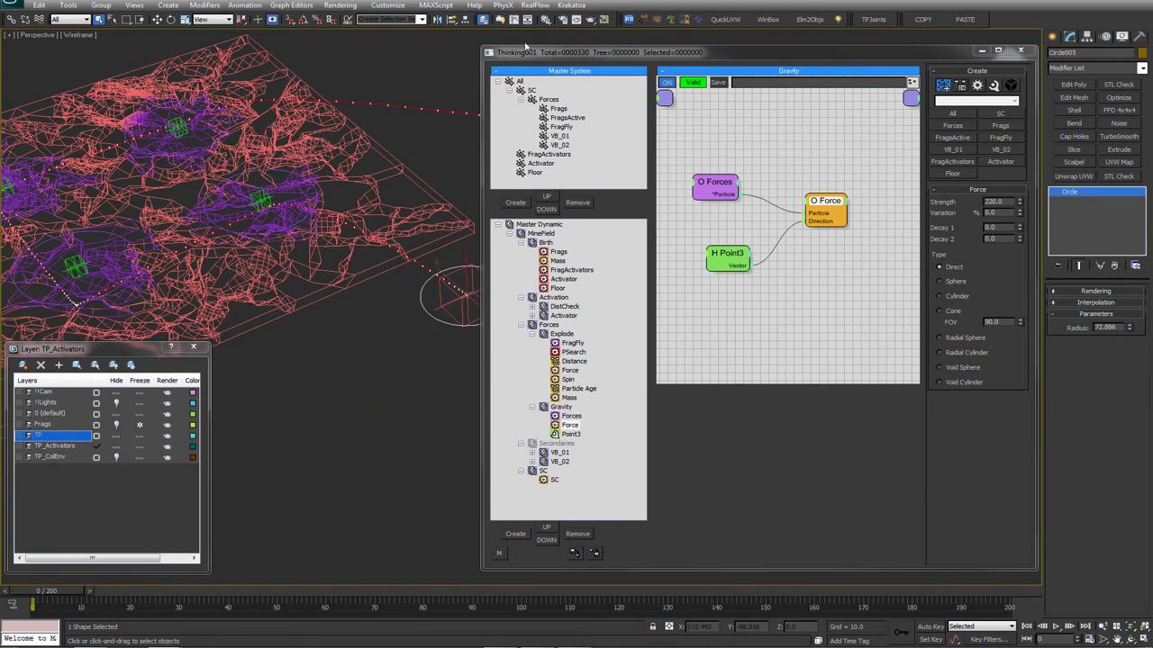
Frame the whole minefield and play back a partial wireframe preview with the resized circles
{"action": "left_click", "coordinate": [603, 19]}
{"action": "left_click", "coordinate": [656, 439]}
{"action": "middle_click_drag", "start_coordinate": [225, 252], "coordinate": [439, 311]}
{"action": "left_click", "coordinate": [603, 20]}
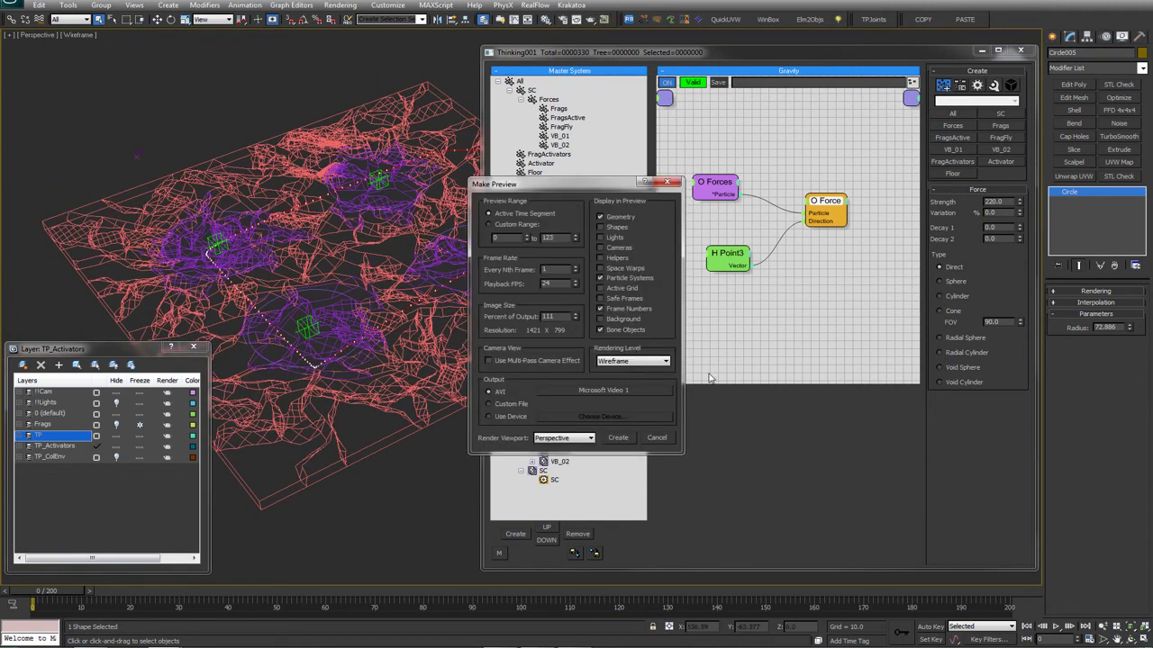
{"action": "left_click", "coordinate": [656, 439]}
{"action": "middle_click_drag", "start_coordinate": [358, 276], "coordinate": [419, 208], "text": "alt"}
{"action": "left_click", "coordinate": [604, 20]}
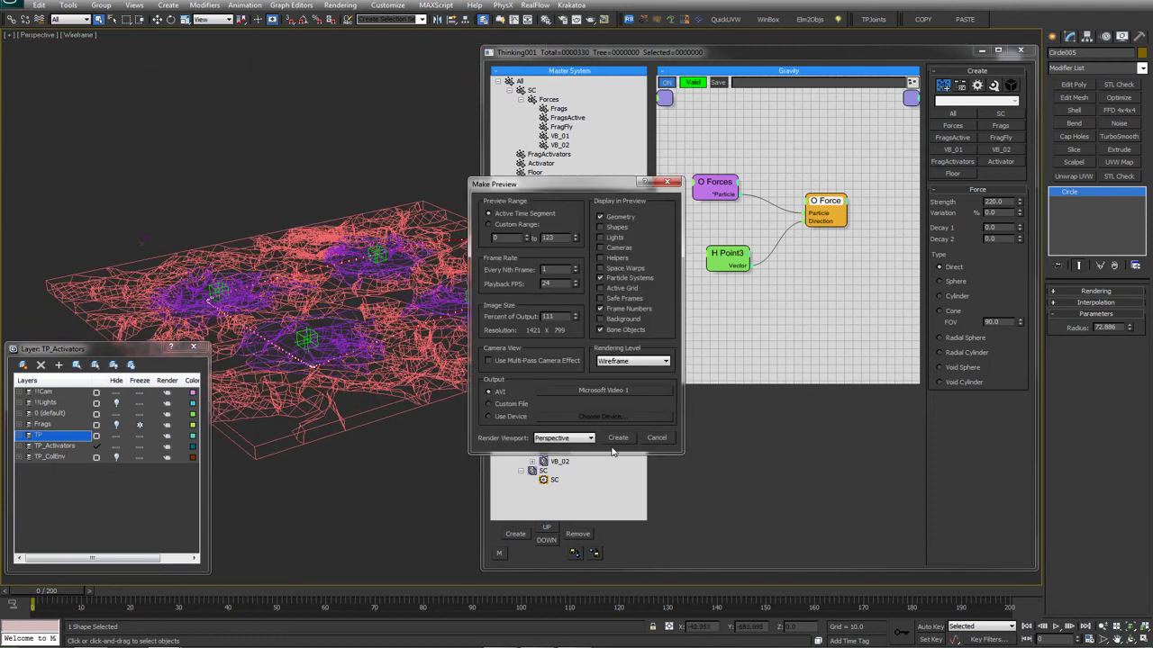
{"action": "left_click", "coordinate": [618, 438]}
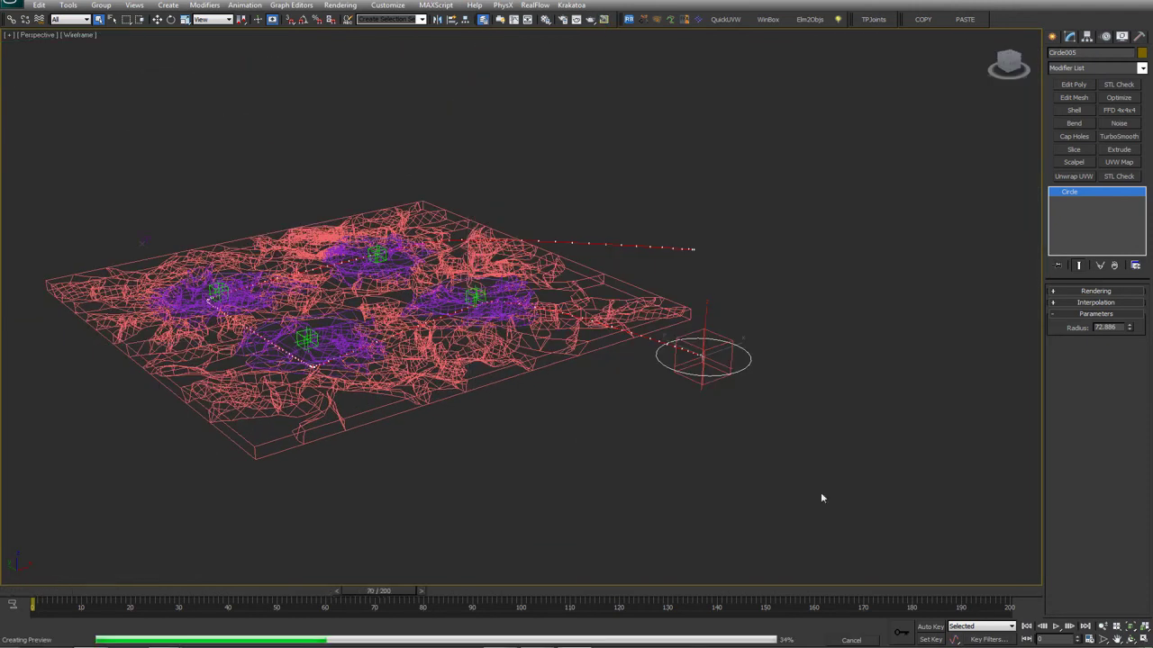
{"action": "key", "text": "Escape"}
{"action": "left_click", "coordinate": [539, 337]}
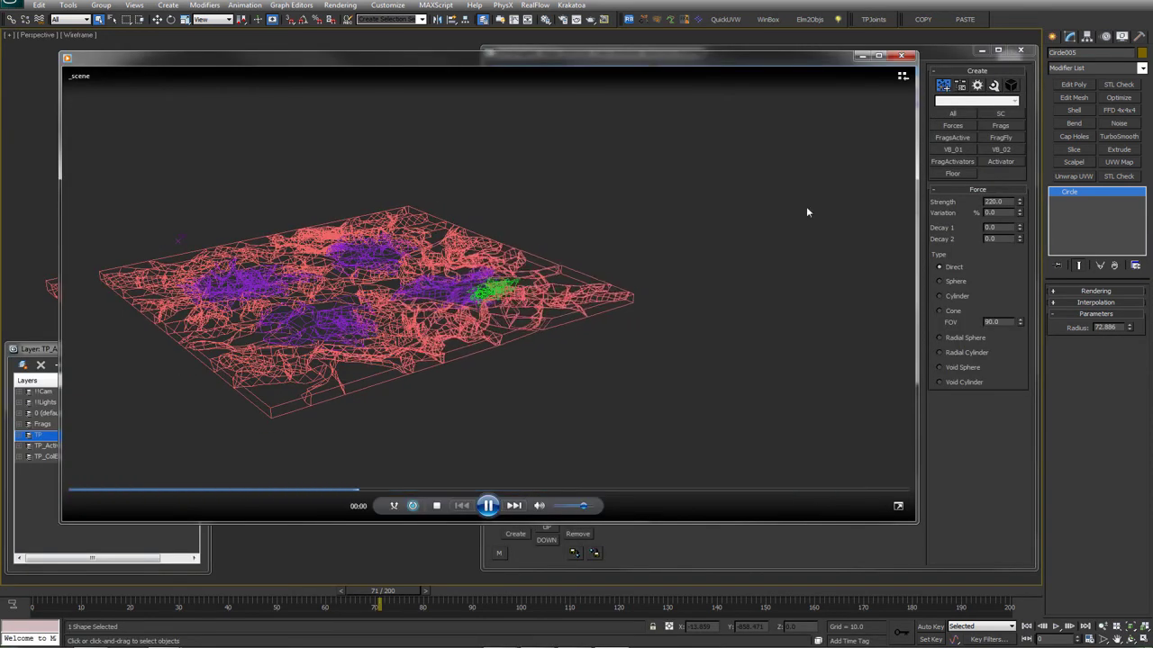
{"action": "left_click", "coordinate": [902, 57]}
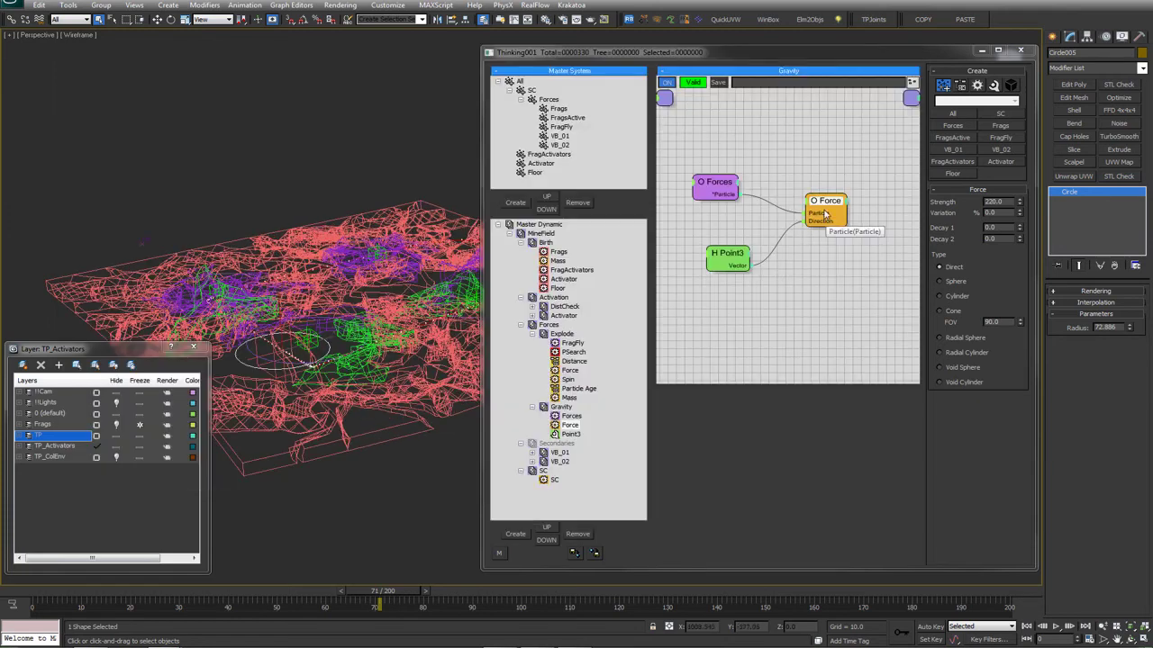
Check the Forces and Force operators in the Gravity set and return to frame 0
{"action": "left_click", "coordinate": [572, 417]}
{"action": "left_click", "coordinate": [571, 425]}
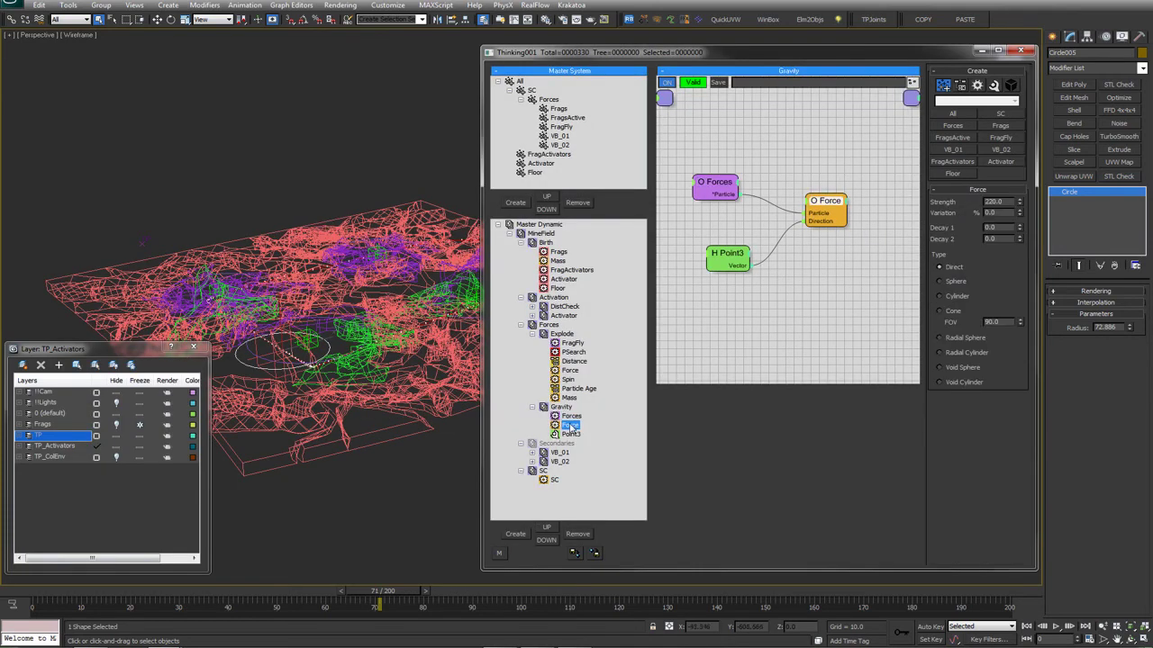
{"action": "middle_click_drag", "start_coordinate": [457, 364], "coordinate": [277, 317]}
{"action": "middle_click_drag", "start_coordinate": [383, 316], "coordinate": [388, 288], "text": "alt"}
{"action": "left_click", "coordinate": [24, 593]}
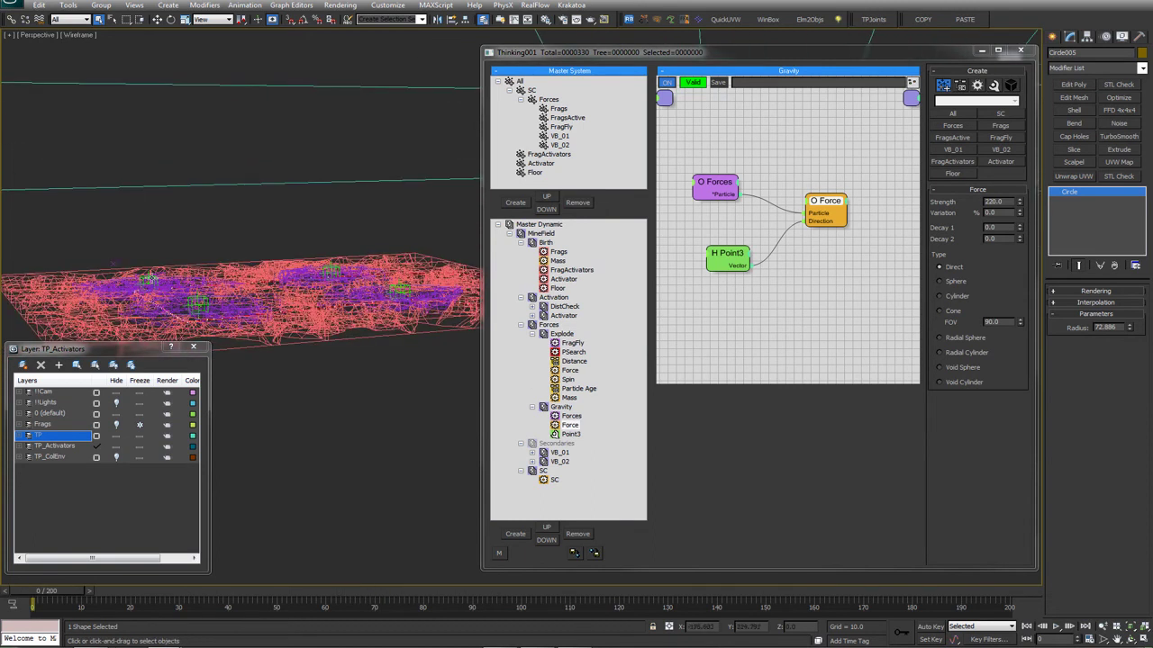
Select the four mine point helpers and move them down vertically into the ground slab
{"action": "left_click", "coordinate": [149, 280]}
{"action": "left_click", "coordinate": [202, 304], "text": "ctrl"}
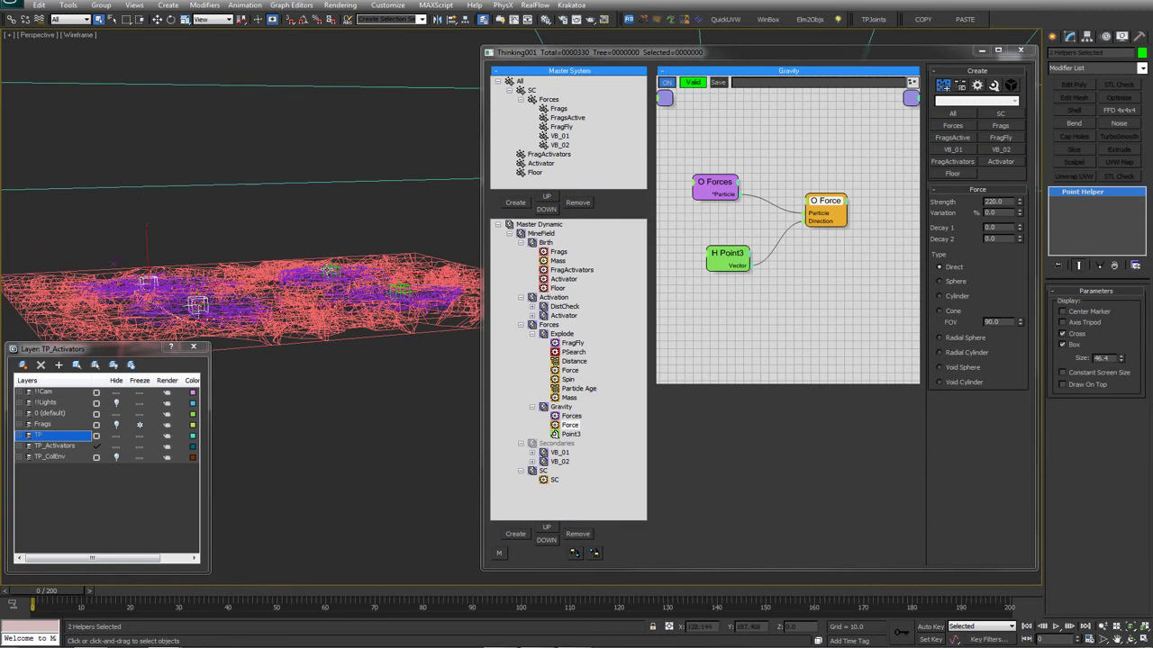
{"action": "left_click", "coordinate": [400, 290], "text": "ctrl"}
{"action": "key", "text": "w"}
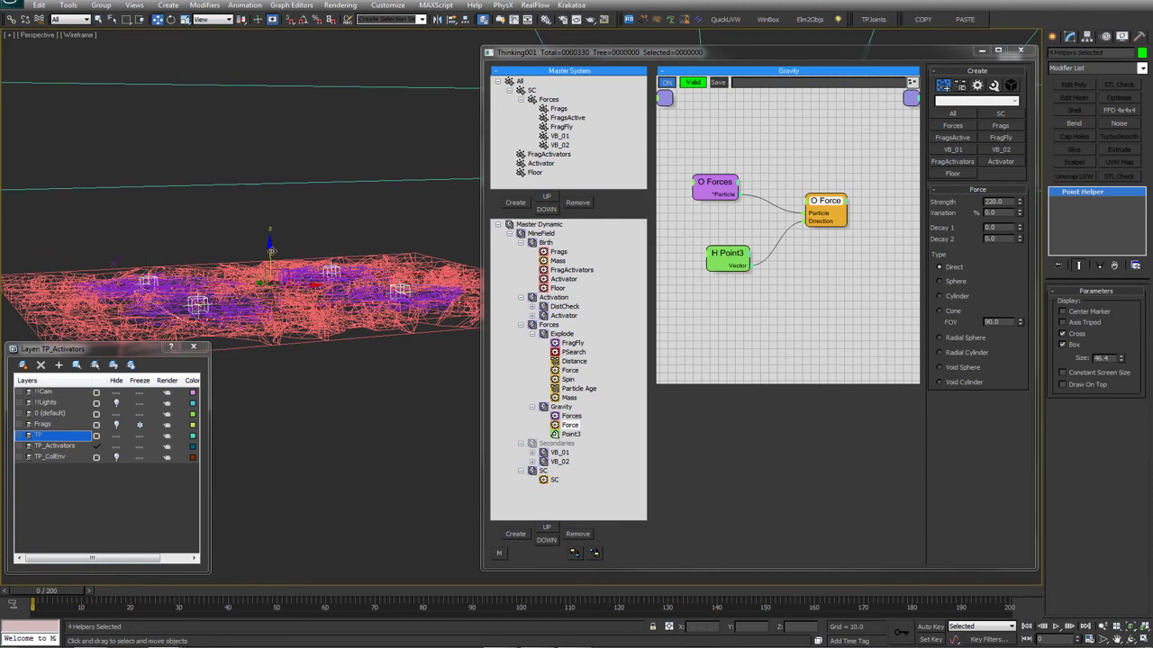
{"action": "mouse_move", "coordinate": [273, 245]}
{"action": "middle_mouse_down", "text": "alt"}
{"action": "mouse_move", "coordinate": [335, 248]}
{"action": "mouse_move", "coordinate": [296, 257]}
{"action": "mouse_move", "coordinate": [314, 270]}
{"action": "mouse_move", "coordinate": [243, 254]}
{"action": "mouse_move", "coordinate": [276, 237]}
{"action": "middle_mouse_up", "text": "alt"}
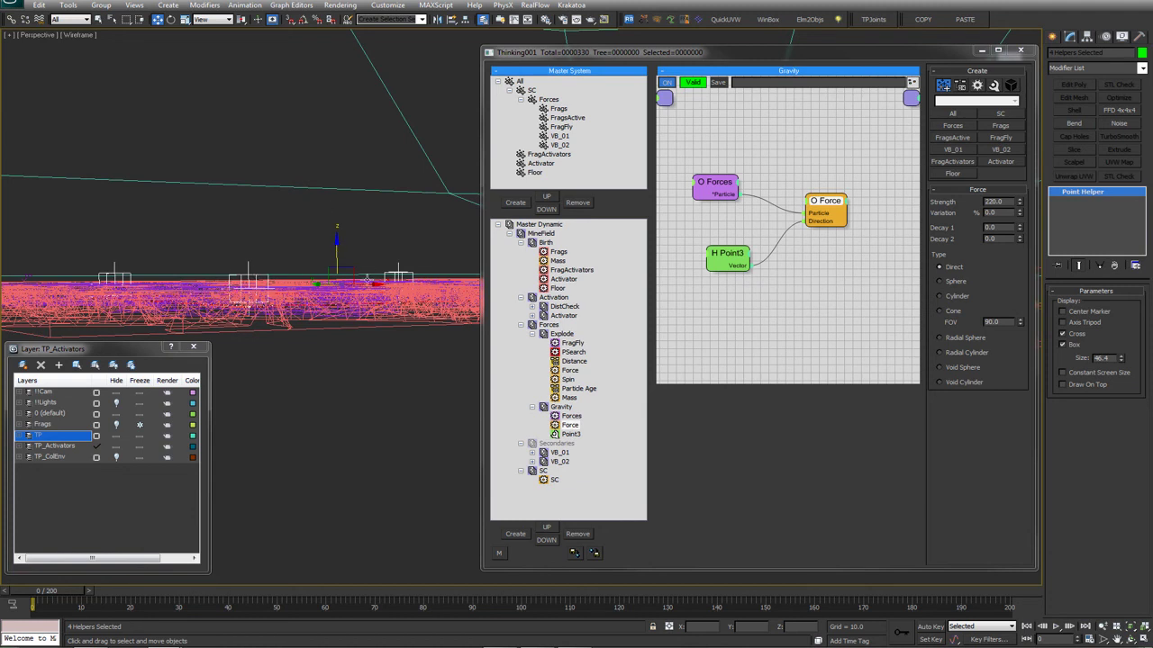
{"action": "middle_click_drag", "start_coordinate": [314, 273], "coordinate": [313, 259], "text": "alt"}
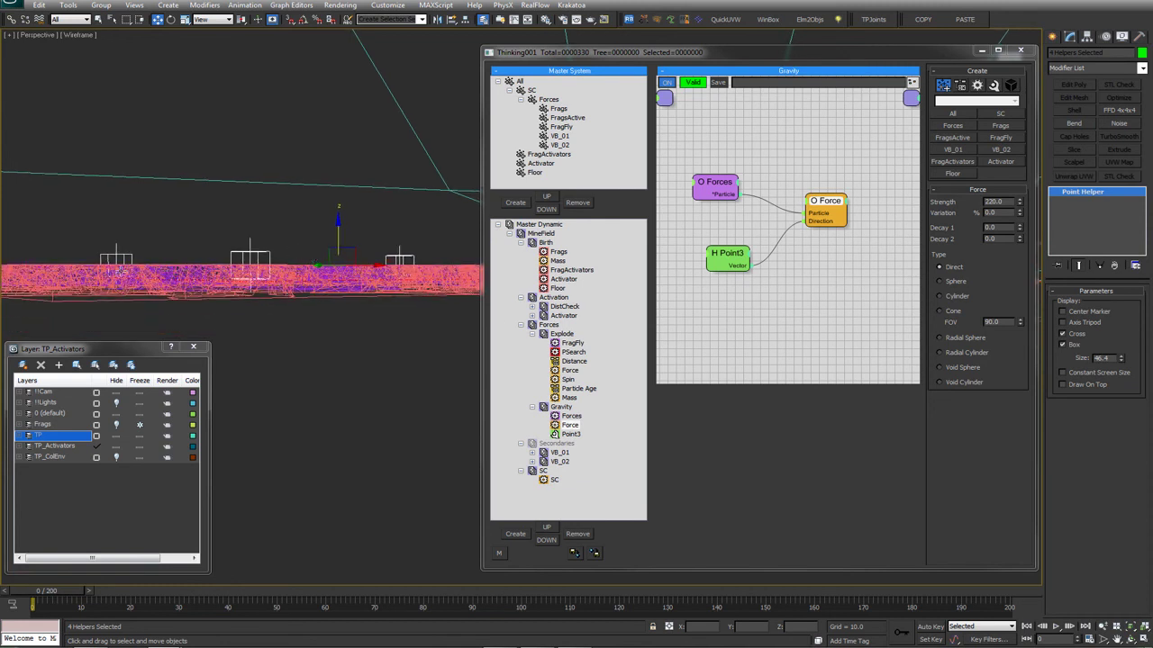
{"action": "middle_click_drag", "start_coordinate": [171, 265], "coordinate": [337, 263], "text": "alt"}
{"action": "key", "text": "q"}
{"action": "key", "text": "w"}
{"action": "middle_click_drag", "start_coordinate": [461, 245], "coordinate": [287, 242]}
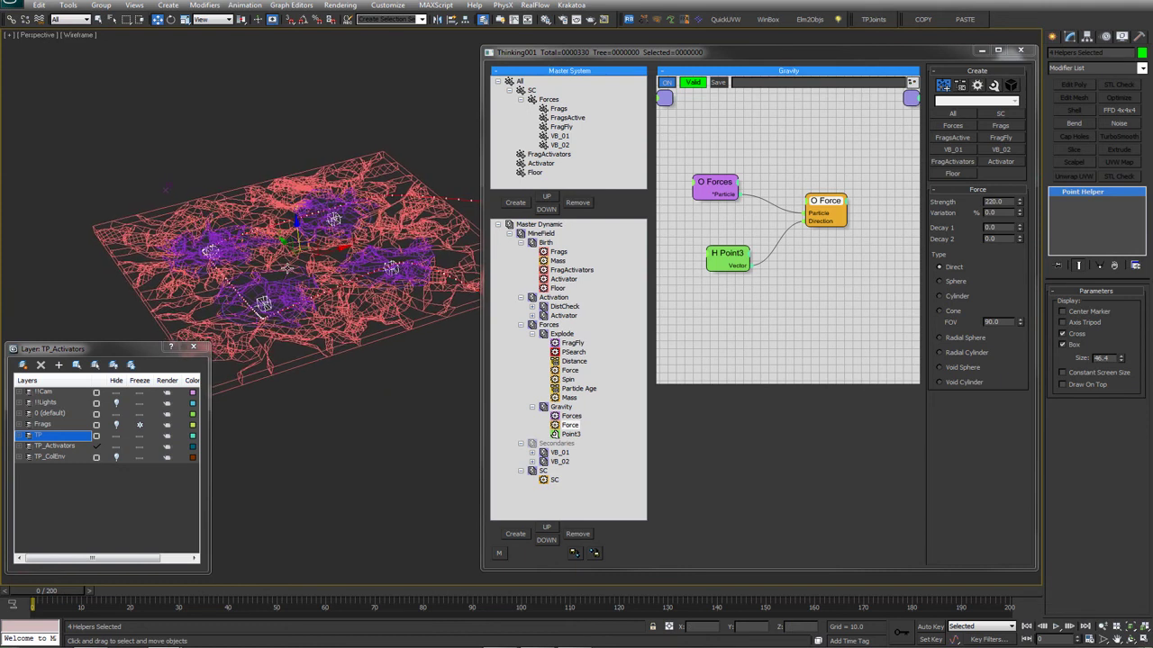
{"action": "scroll", "coordinate": [292, 266], "scroll_direction": "up", "scroll_amount": 3}
{"action": "middle_click_drag", "start_coordinate": [296, 256], "coordinate": [293, 236], "text": "alt"}
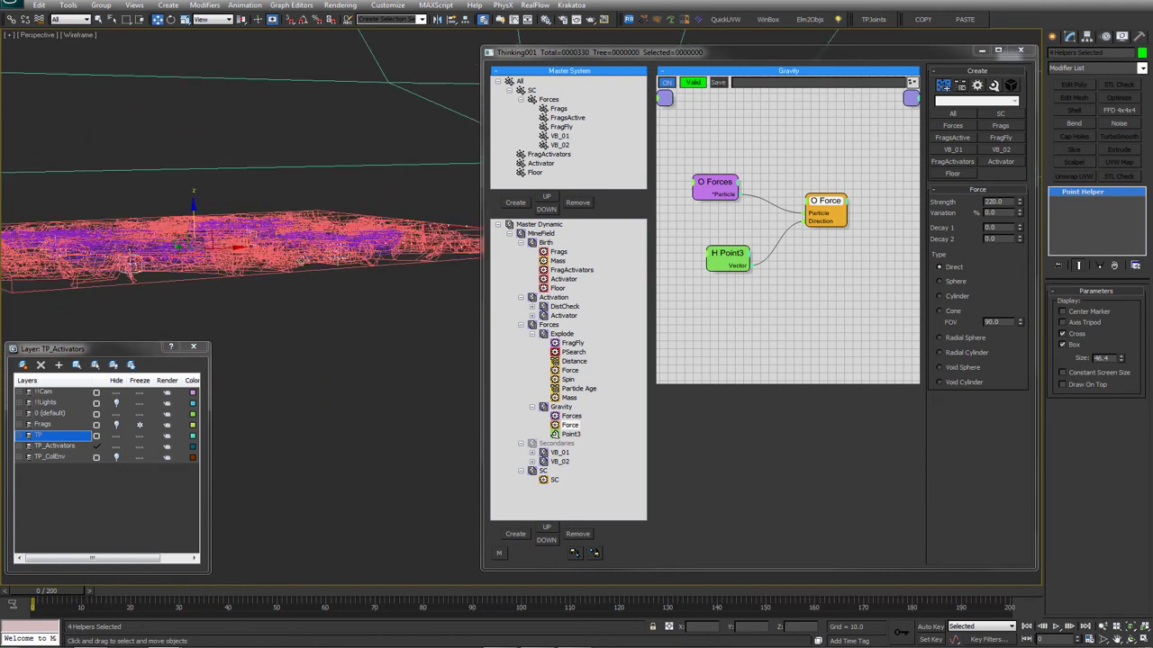
{"action": "middle_click_drag", "start_coordinate": [193, 207], "coordinate": [278, 205], "text": "alt"}
{"action": "key", "text": "w"}
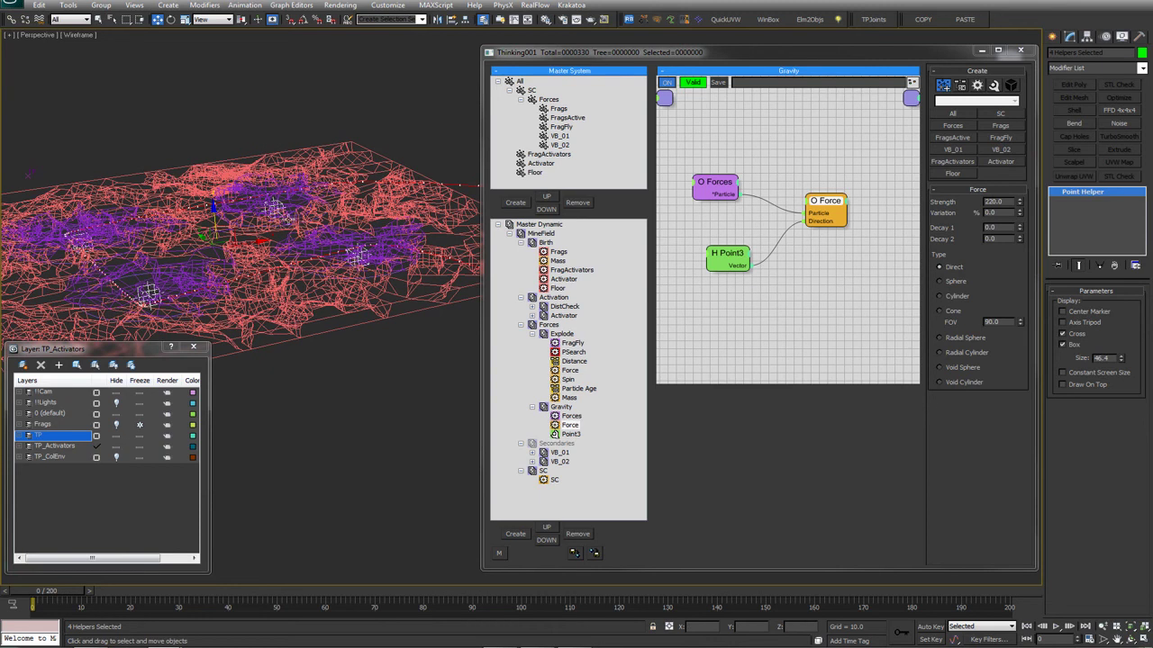
Create a wireframe preview with the repositioned mine helpers, stopping it partway to play it back
{"action": "left_click", "coordinate": [604, 19]}
{"action": "left_click", "coordinate": [618, 438]}
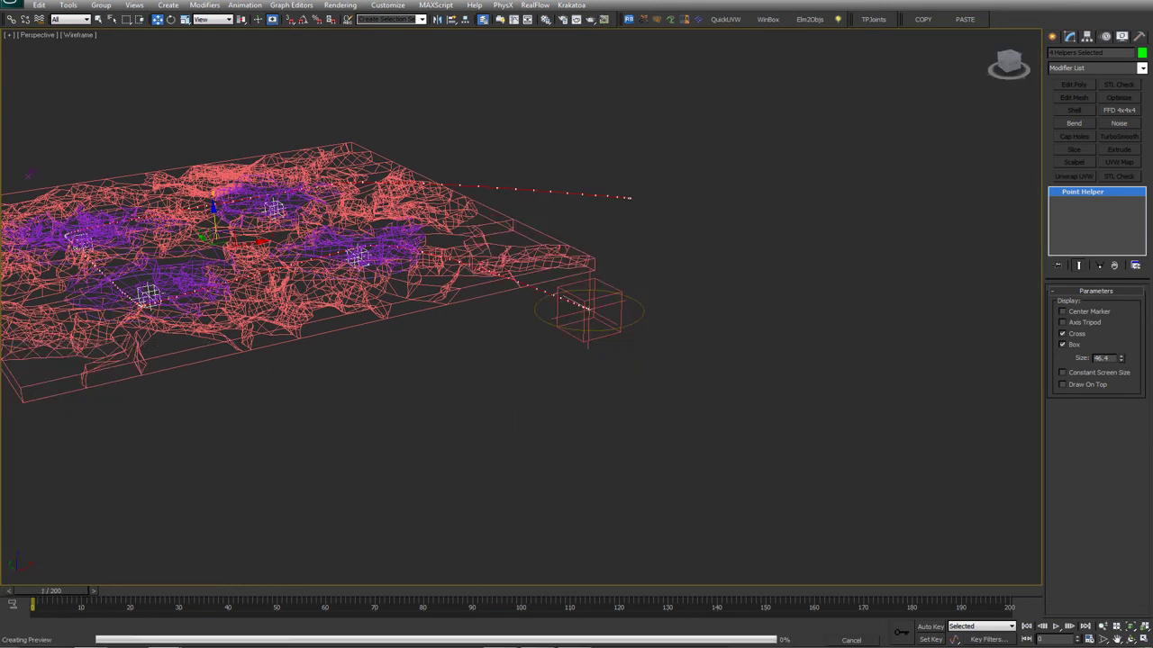
{"action": "key", "text": "Escape"}
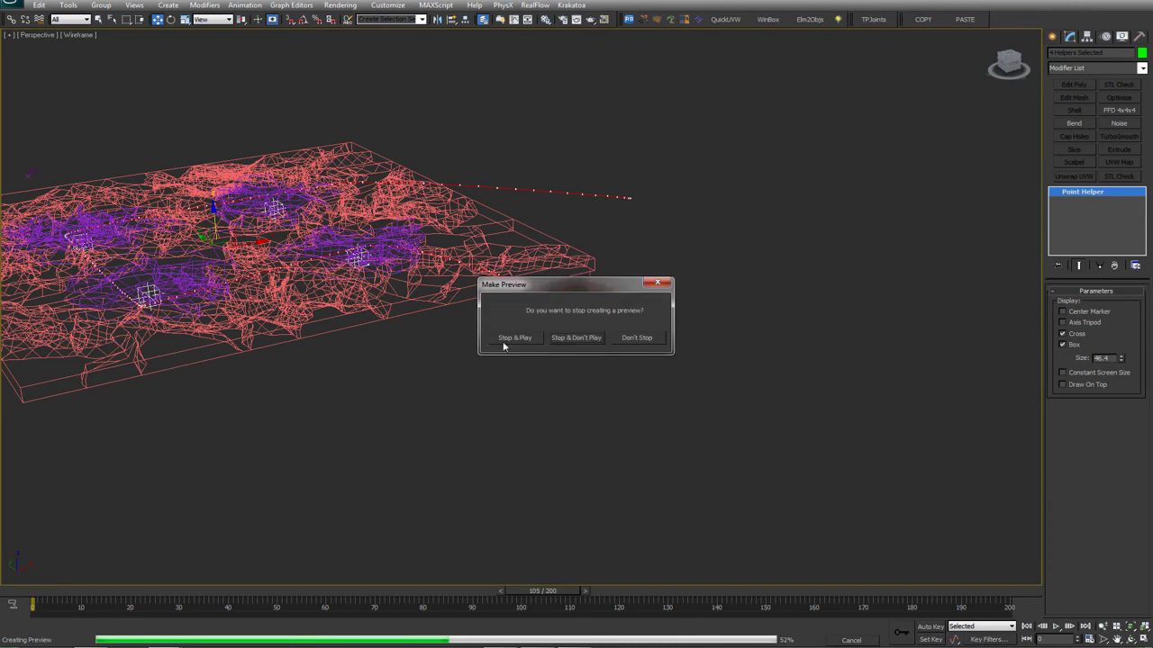
{"action": "left_click", "coordinate": [511, 338]}
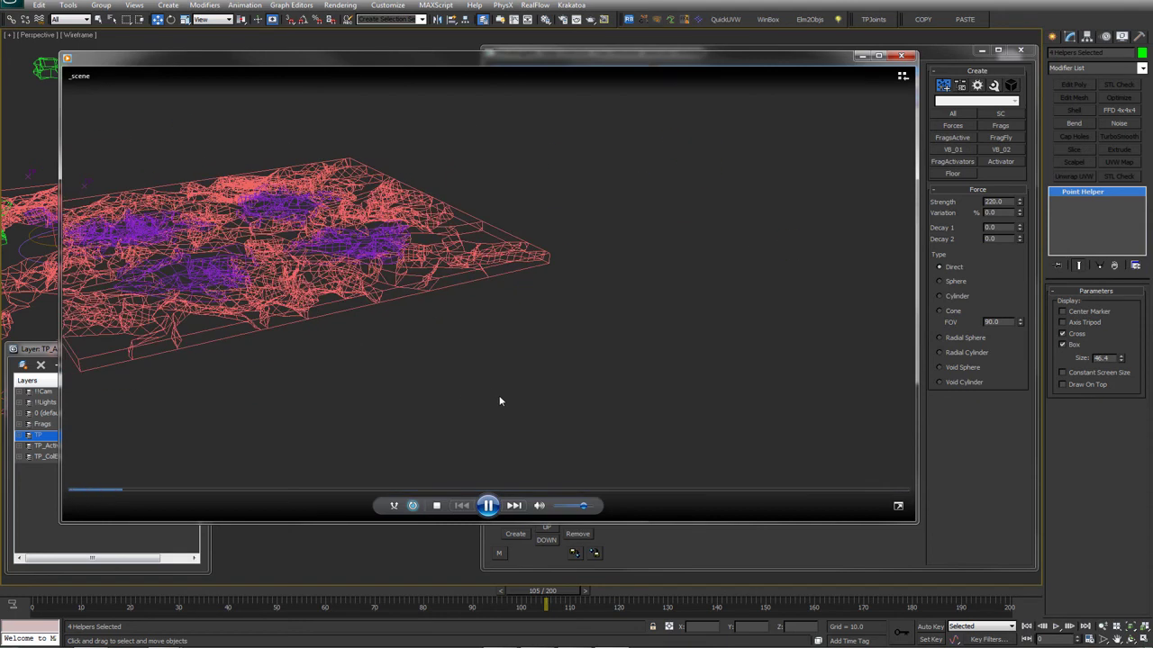
{"action": "left_click", "coordinate": [900, 56]}
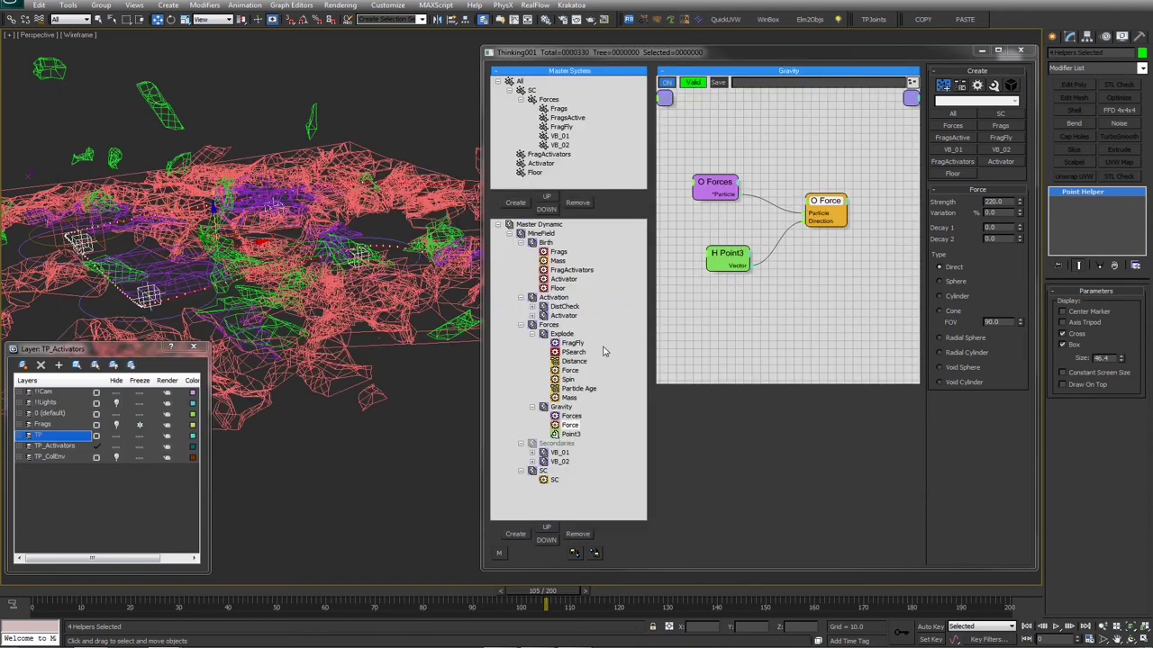
Review the Particle Age and Force settings in the Explode set
{"action": "left_click", "coordinate": [580, 388]}
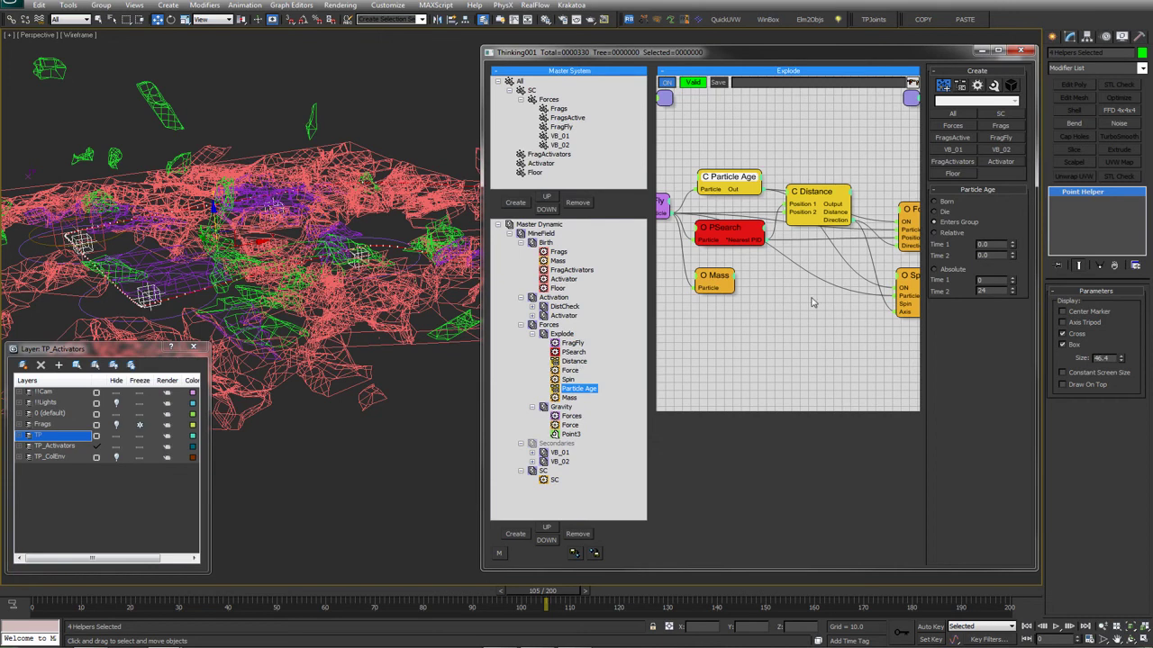
{"action": "left_click", "coordinate": [889, 232]}
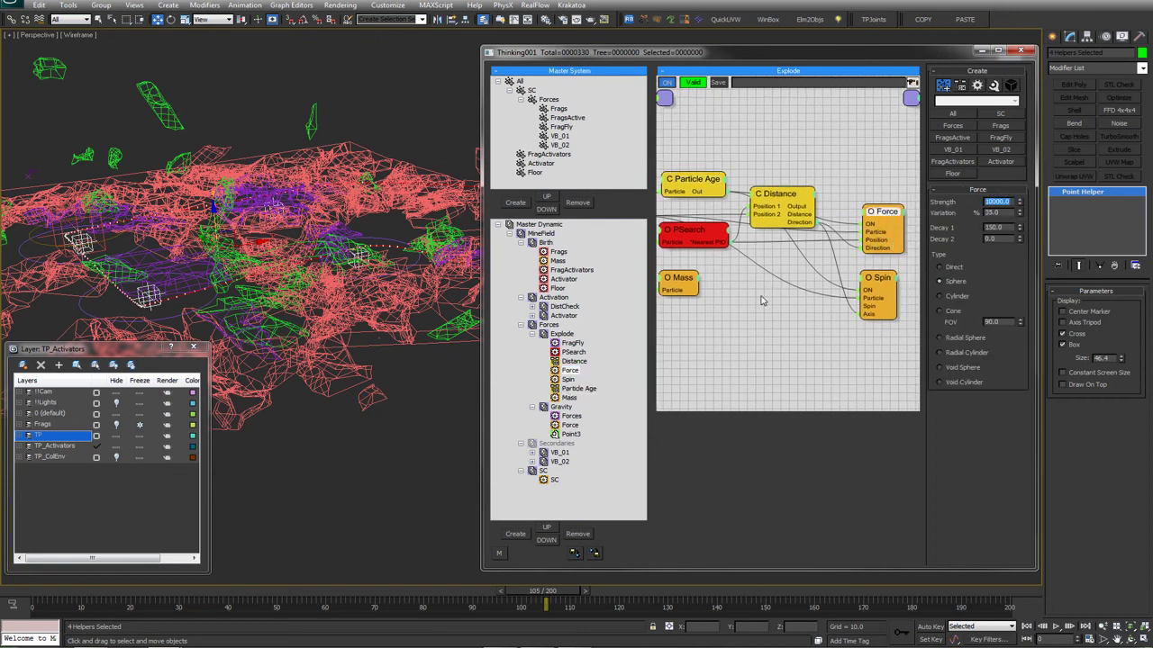
{"action": "middle_click_drag", "start_coordinate": [735, 330], "coordinate": [757, 344]}
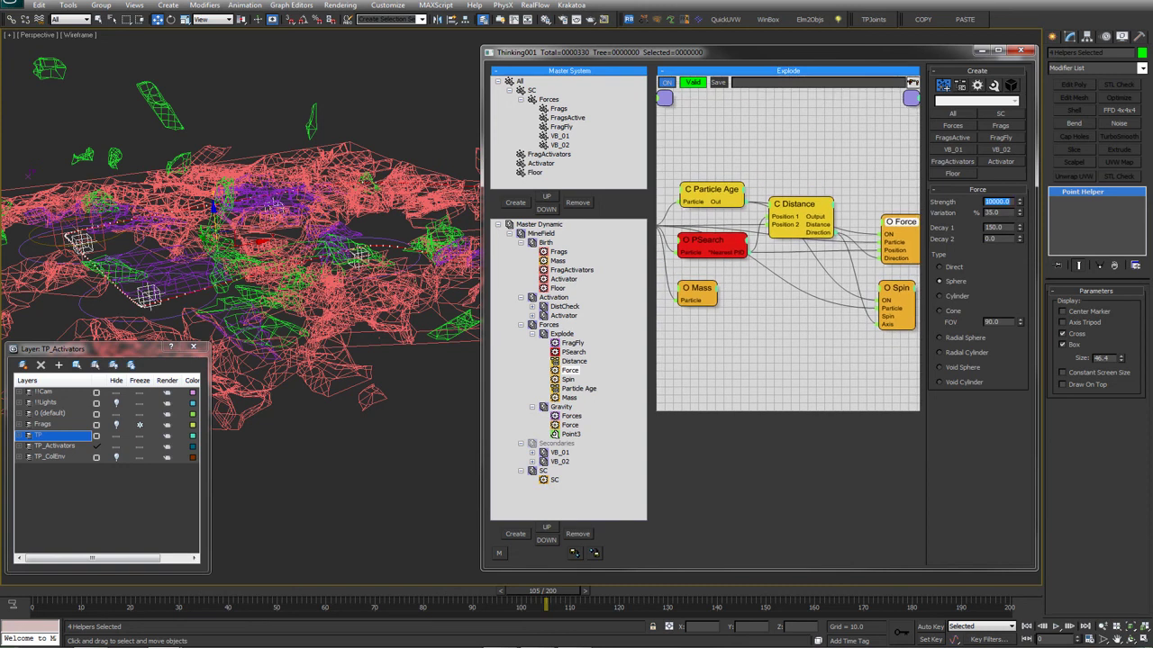
Enable the Secondaries dynamic set, open its VB_02 set and return the timeline to frame 0
{"action": "right_click", "coordinate": [558, 444]}
{"action": "left_click", "coordinate": [553, 444]}
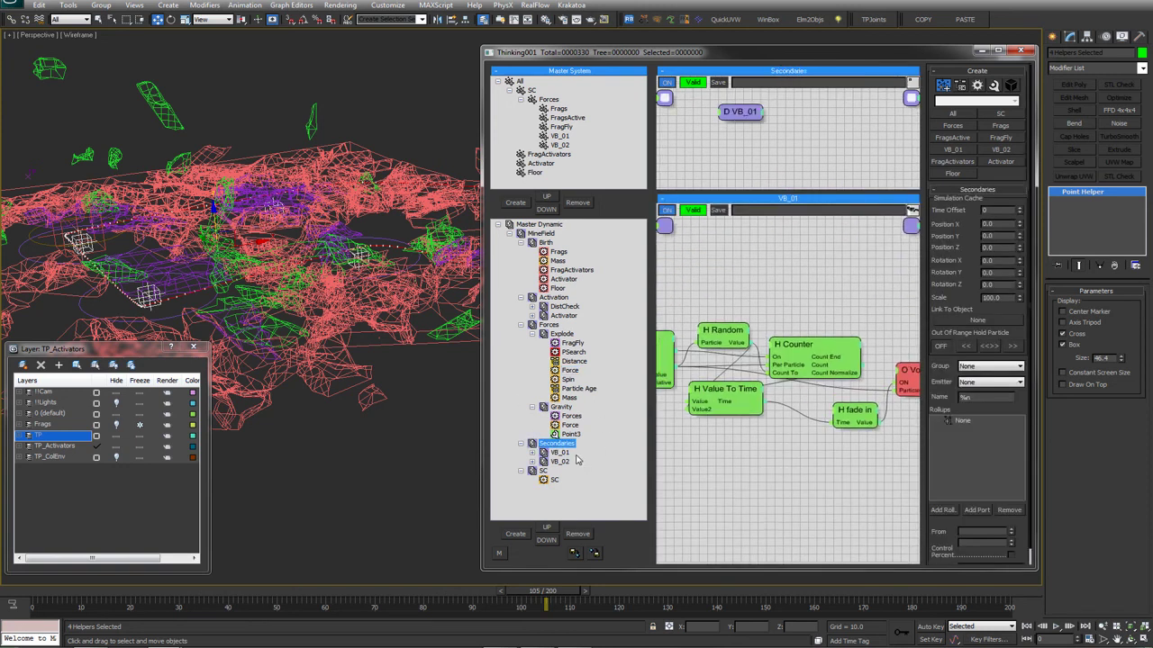
{"action": "left_click", "coordinate": [566, 461]}
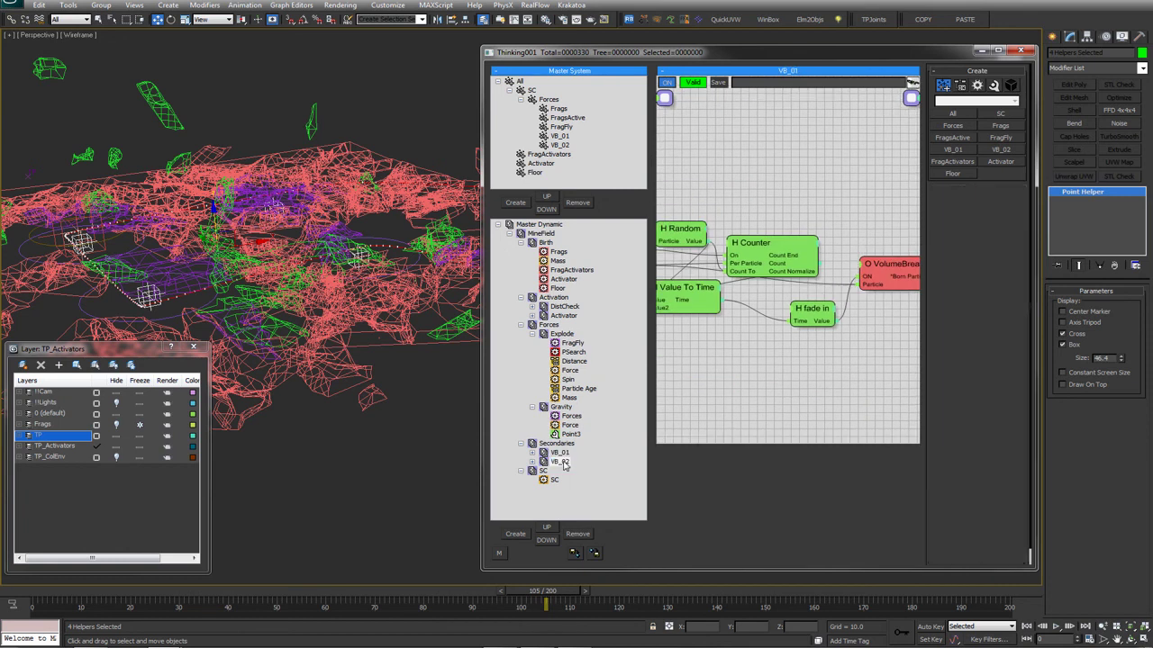
{"action": "left_click", "coordinate": [25, 592]}
{"action": "middle_click_drag", "start_coordinate": [340, 358], "coordinate": [381, 364]}
{"action": "key", "text": "q"}
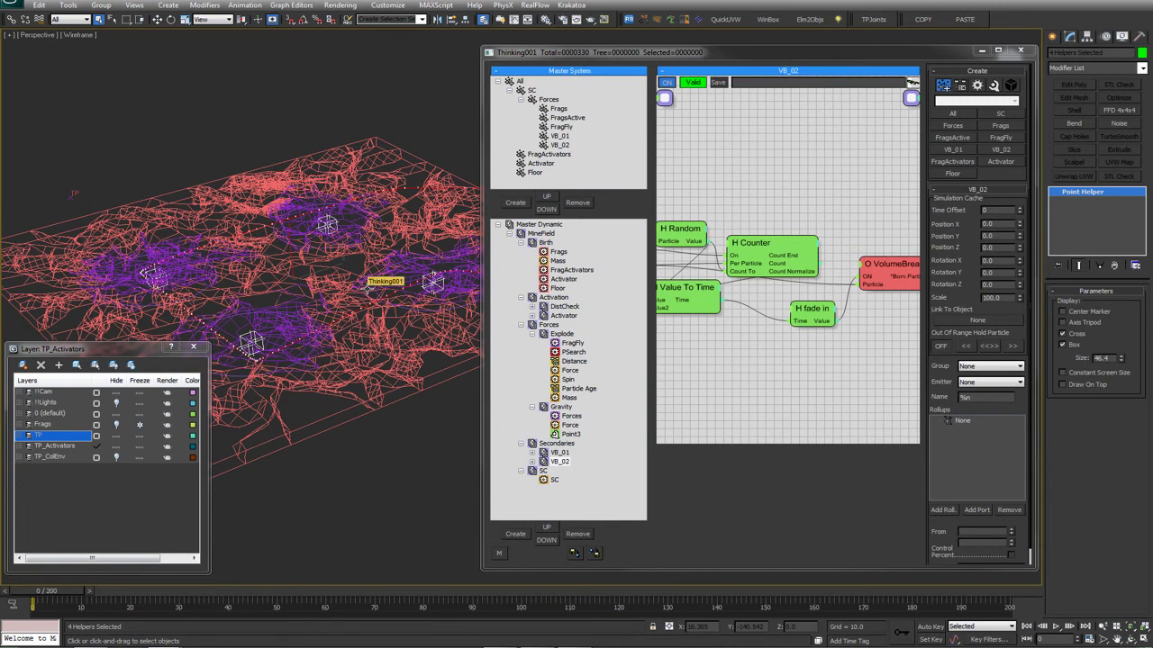
{"action": "key", "text": "F3"}
{"action": "key", "text": "F3"}
{"action": "key", "text": "F3"}
{"action": "key", "text": "F3"}
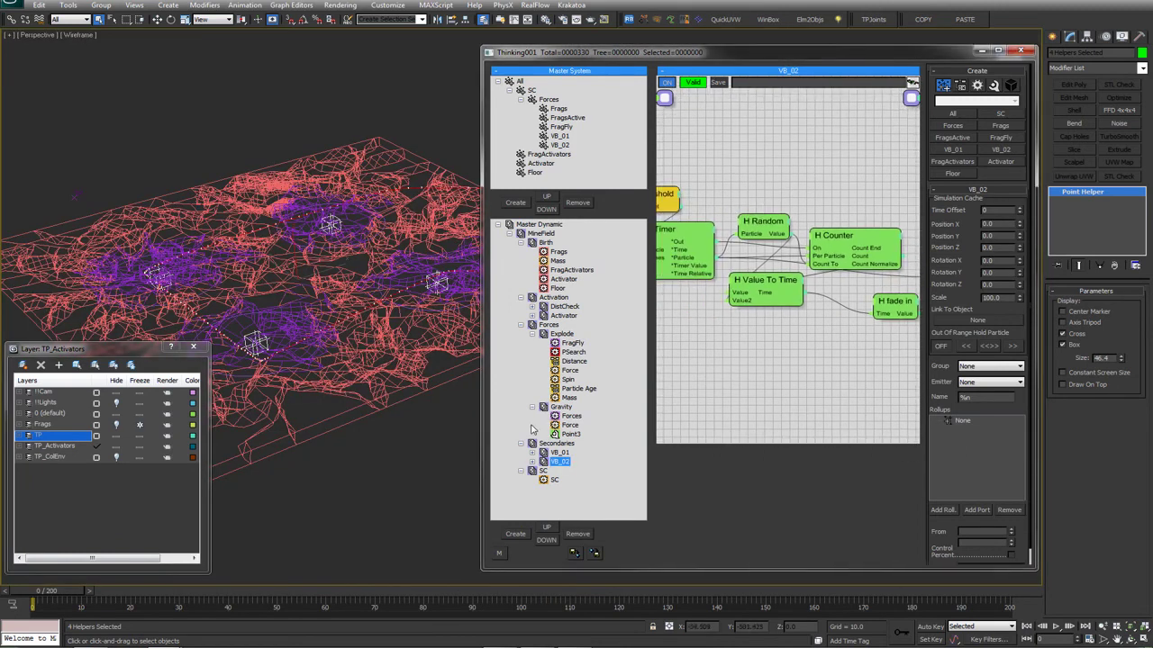
Examine the PSearch and Force operators in the Explode set and how they are wired to the Distance node
{"action": "left_click", "coordinate": [580, 362]}
{"action": "left_click", "coordinate": [776, 292]}
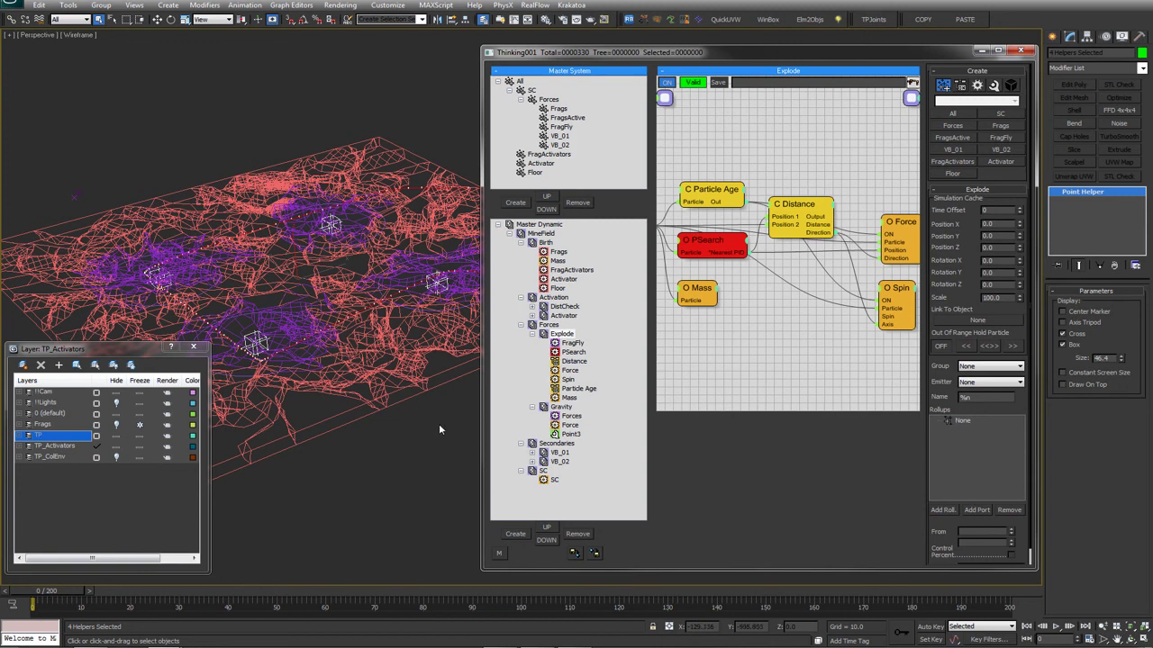
{"action": "left_click", "coordinate": [566, 353]}
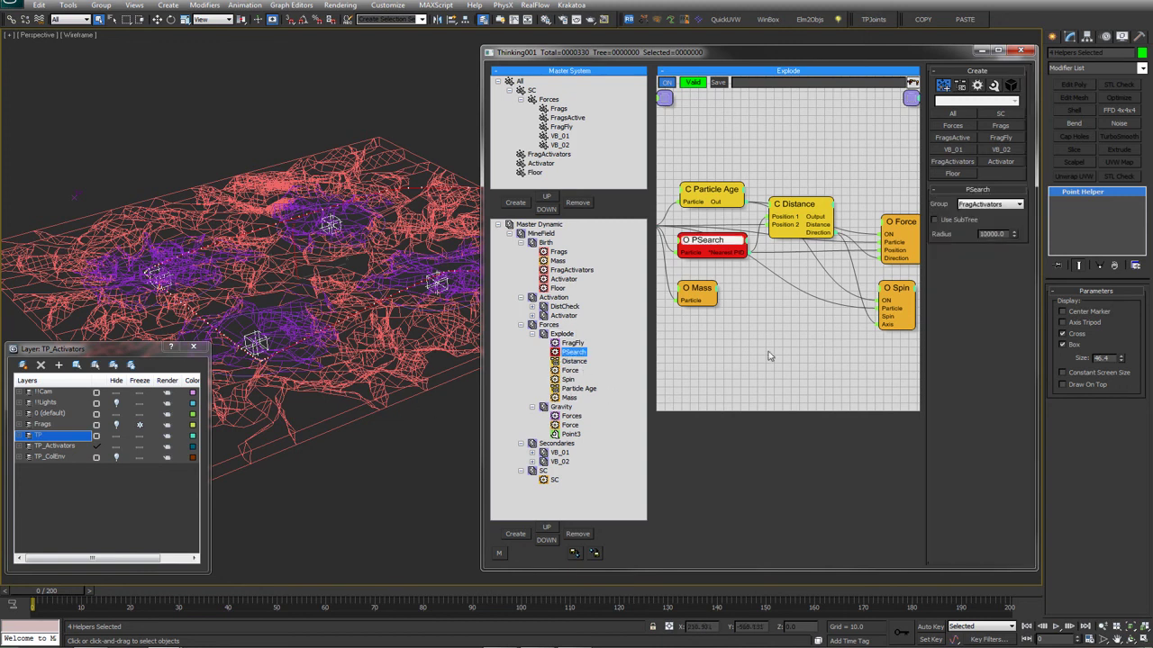
{"action": "middle_click_drag", "start_coordinate": [769, 356], "coordinate": [720, 363]}
{"action": "middle_click_drag", "start_coordinate": [752, 172], "coordinate": [761, 173]}
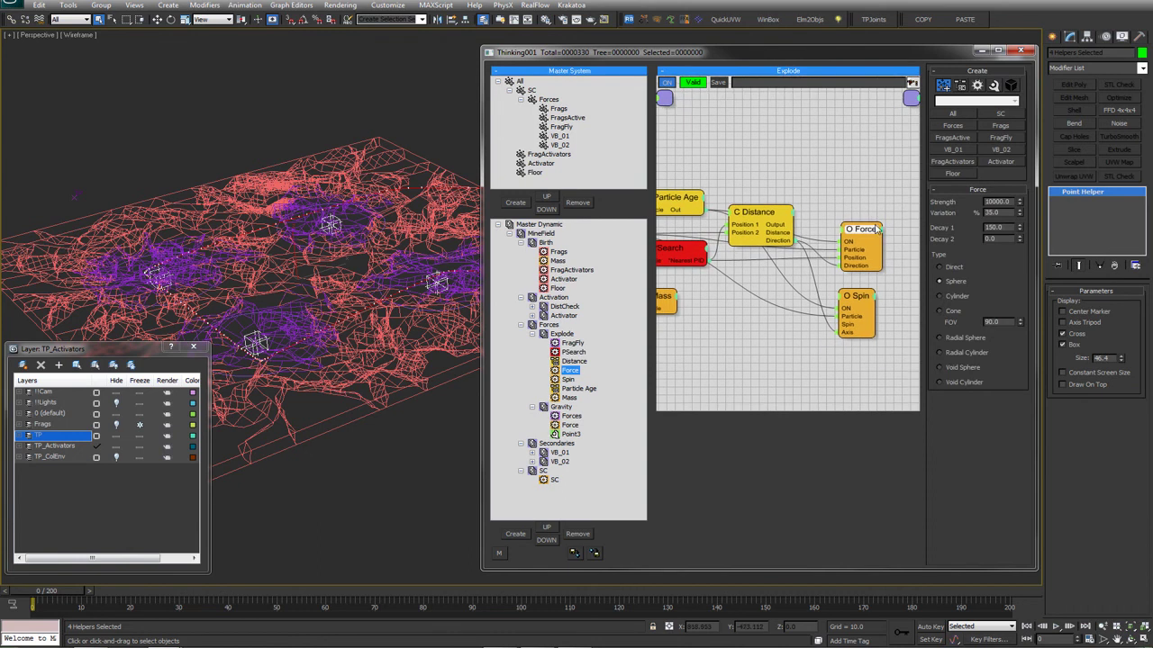
{"action": "left_click", "coordinate": [563, 333]}
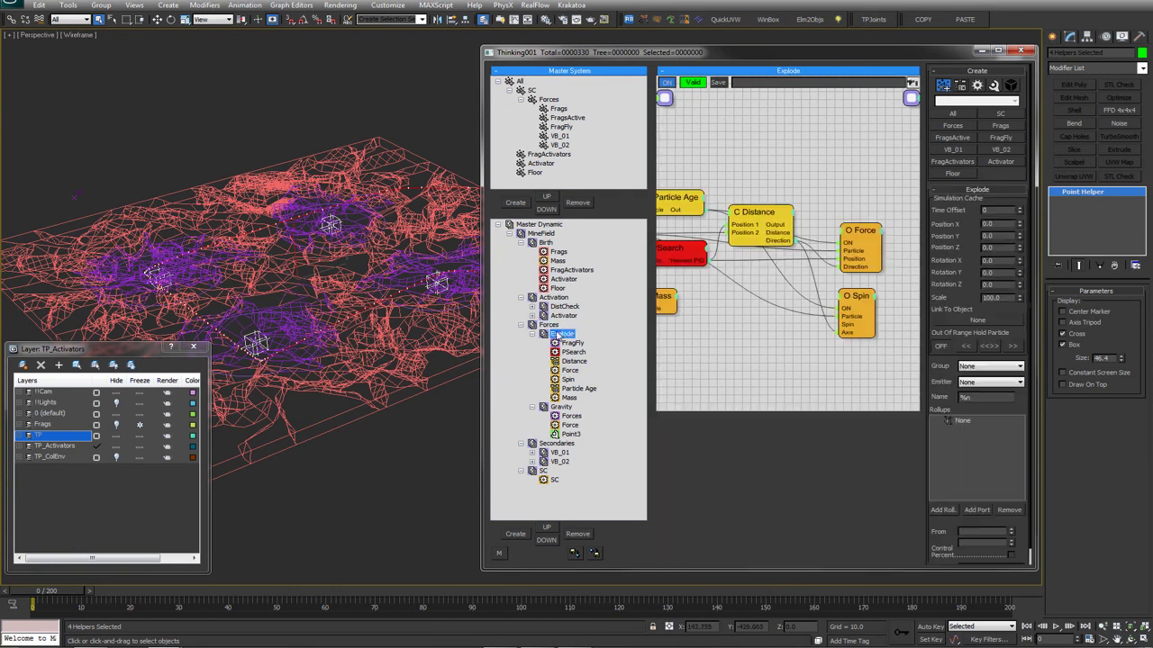
{"action": "left_click", "coordinate": [570, 370]}
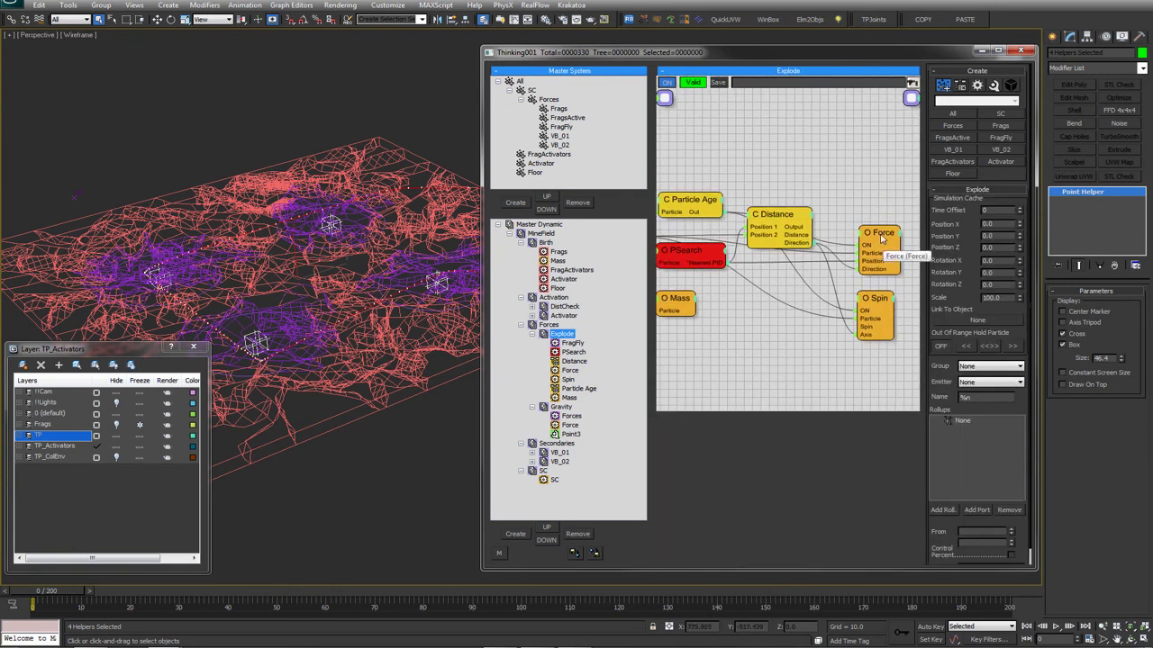
{"action": "left_click", "coordinate": [580, 351]}
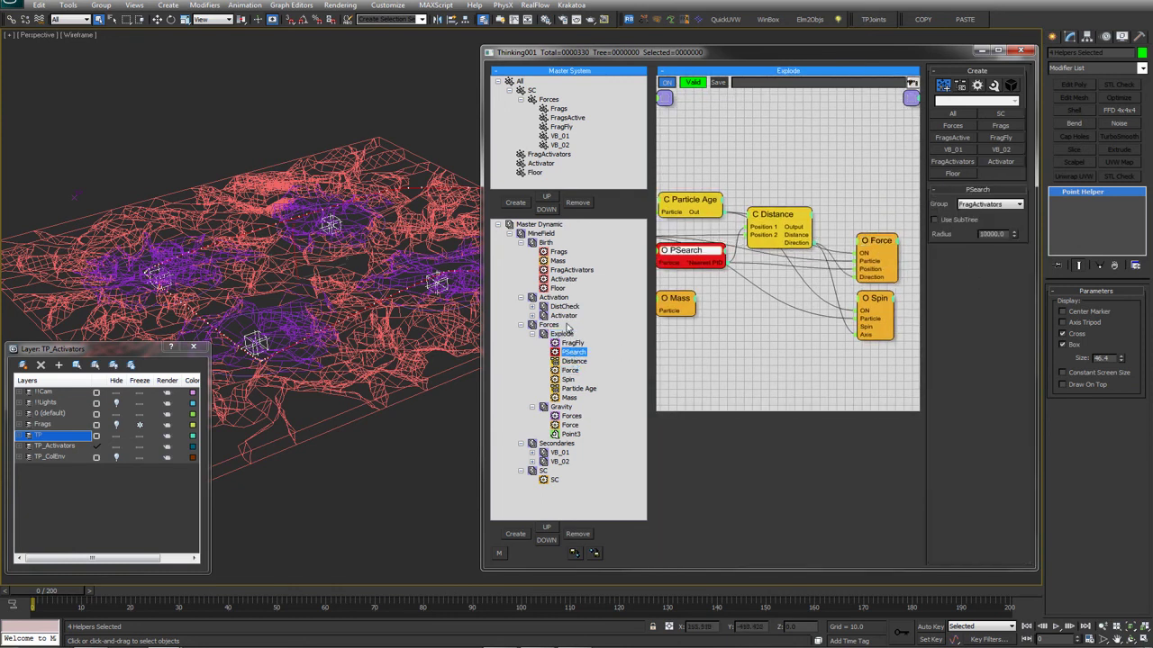
{"action": "left_click", "coordinate": [876, 242]}
Open the MineField set, enlarge its graph area and stack the Birth, Activation, Forces, Secondaries and SC nodes vertically
{"action": "left_click", "coordinate": [539, 233]}
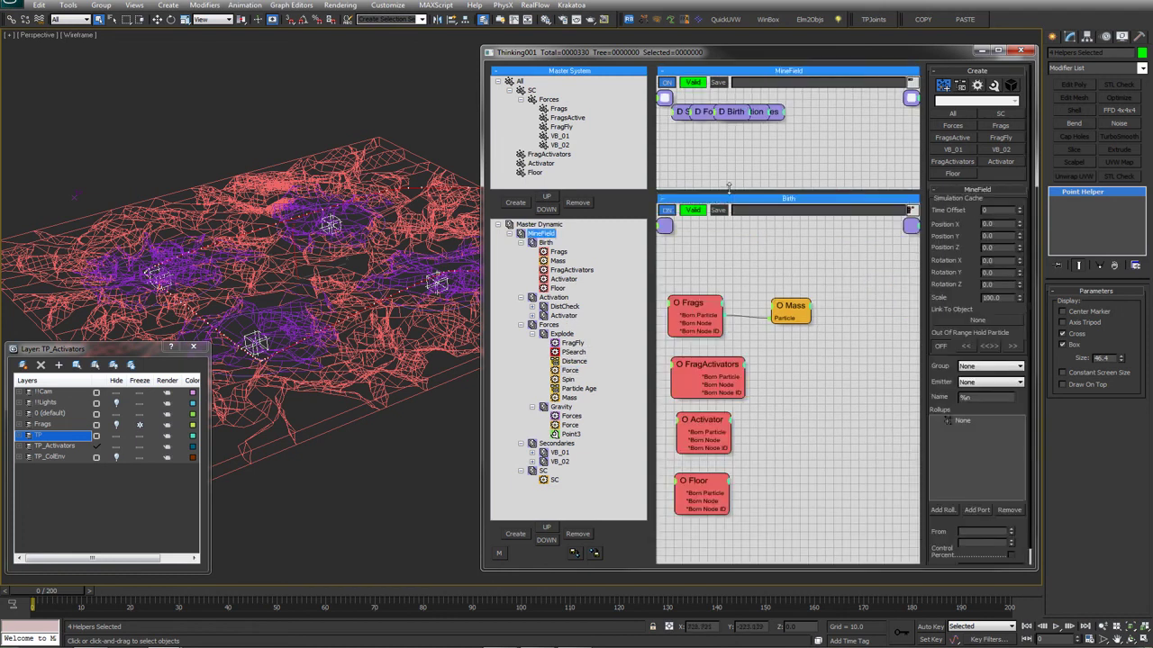
{"action": "left_click_drag", "start_coordinate": [729, 188], "coordinate": [748, 437]}
{"action": "left_click_drag", "start_coordinate": [735, 238], "coordinate": [740, 177]}
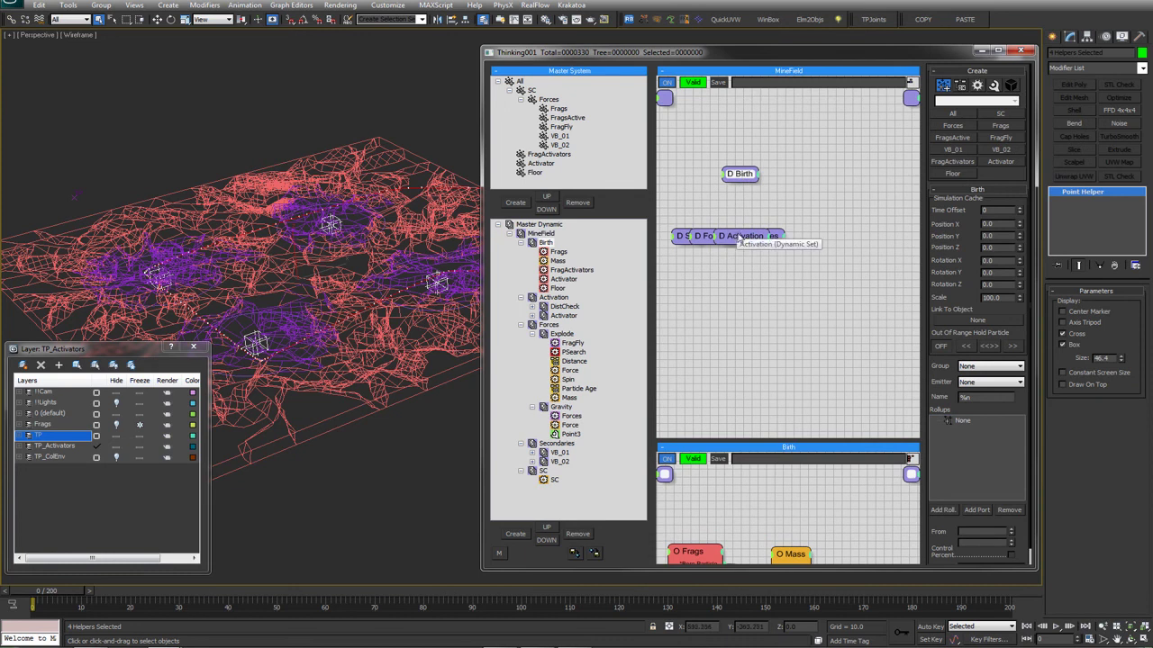
{"action": "left_click_drag", "start_coordinate": [740, 242], "coordinate": [746, 205]}
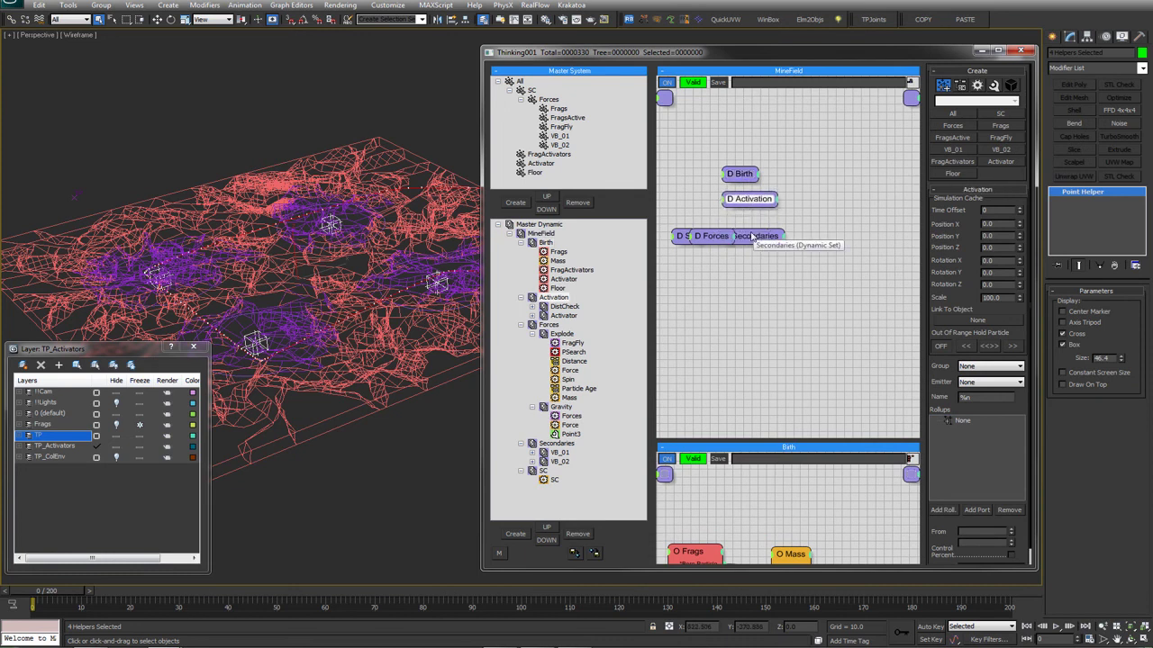
{"action": "left_click_drag", "start_coordinate": [711, 238], "coordinate": [749, 283]}
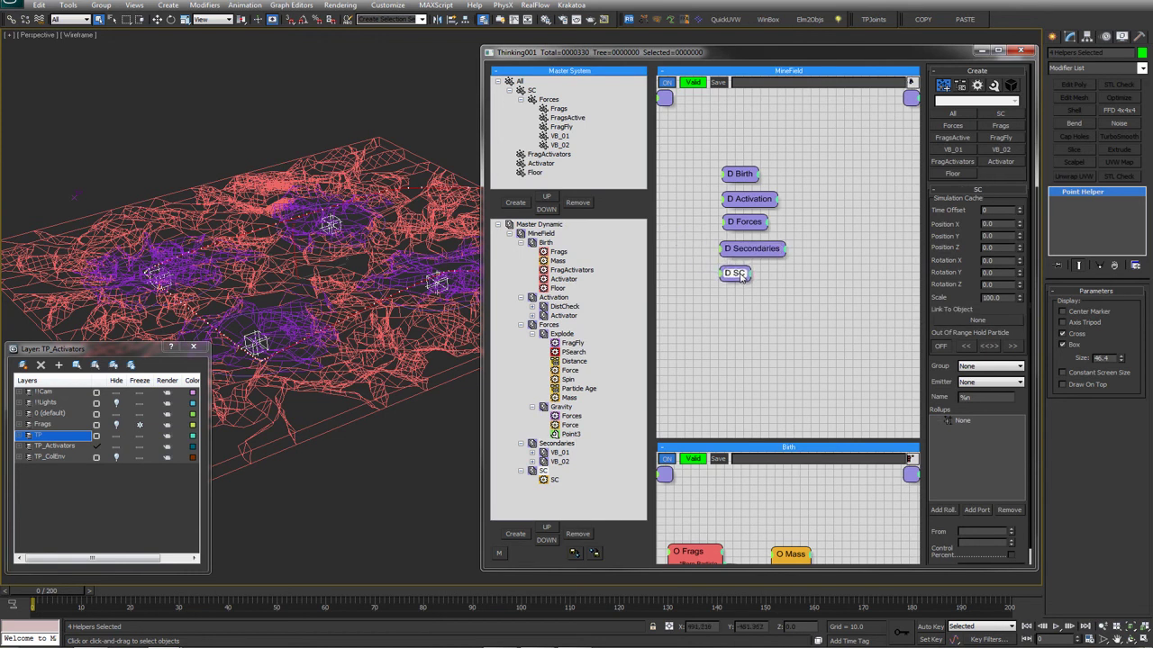
Look through the Gravity, VB_02, Explode and Activator sets, and return to the MineField set with its node stack centred
{"action": "left_click", "coordinate": [554, 427]}
{"action": "left_click", "coordinate": [558, 462]}
{"action": "left_click", "coordinate": [567, 344]}
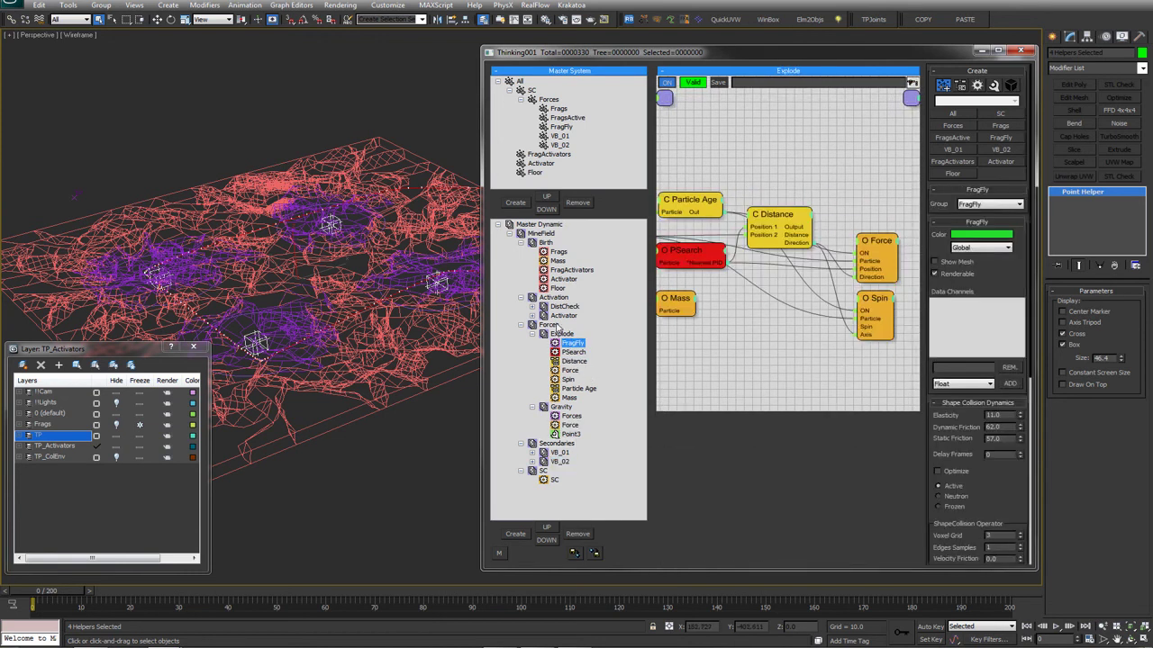
{"action": "left_click", "coordinate": [560, 316]}
{"action": "left_click", "coordinate": [544, 235]}
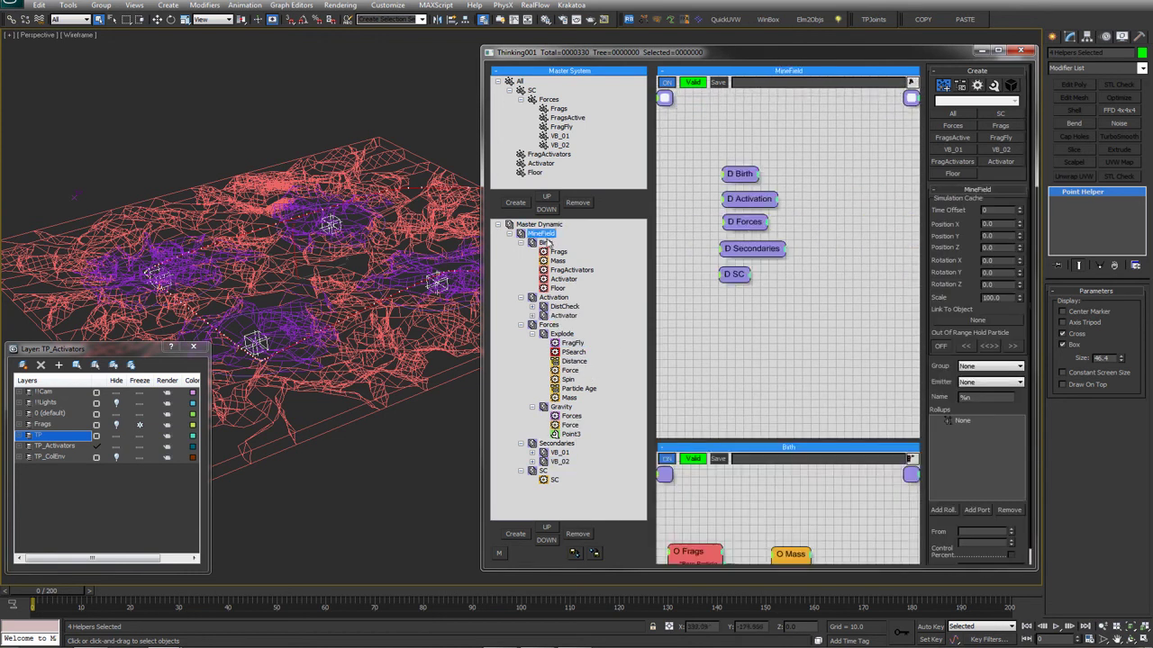
{"action": "middle_click_drag", "start_coordinate": [808, 181], "coordinate": [814, 190]}
{"action": "left_click_drag", "start_coordinate": [721, 439], "coordinate": [723, 472]}
{"action": "middle_click_drag", "start_coordinate": [724, 362], "coordinate": [809, 362]}
{"action": "right_click", "coordinate": [798, 346]}
{"action": "left_click", "coordinate": [746, 273]}
{"action": "middle_click_drag", "start_coordinate": [769, 291], "coordinate": [736, 281]}
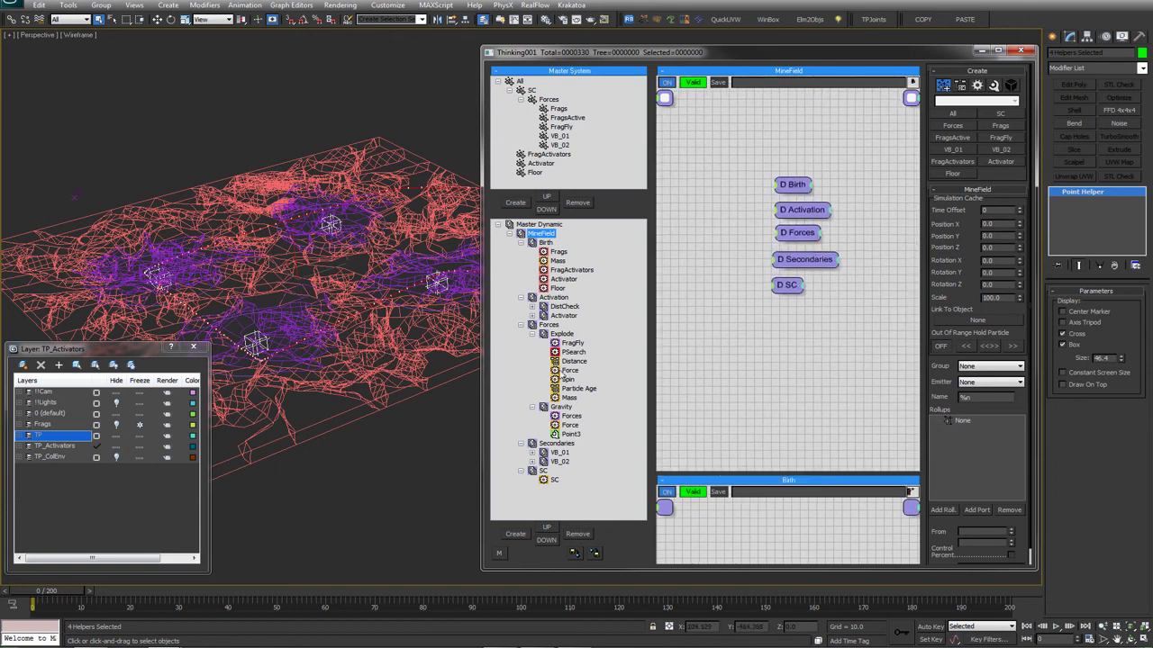
Open the Explode set, widen the Thinking Particles window to fit its network and select the Spin operator
{"action": "left_click", "coordinate": [564, 377]}
{"action": "left_click", "coordinate": [566, 435]}
{"action": "middle_click_drag", "start_coordinate": [769, 335], "coordinate": [735, 325]}
{"action": "left_click", "coordinate": [568, 381]}
{"action": "middle_click_drag", "start_coordinate": [817, 334], "coordinate": [797, 334]}
{"action": "left_click_drag", "start_coordinate": [482, 157], "coordinate": [421, 158]}
{"action": "middle_click_drag", "start_coordinate": [831, 141], "coordinate": [887, 185]}
{"action": "right_click", "coordinate": [873, 226]}
{"action": "left_click", "coordinate": [874, 197]}
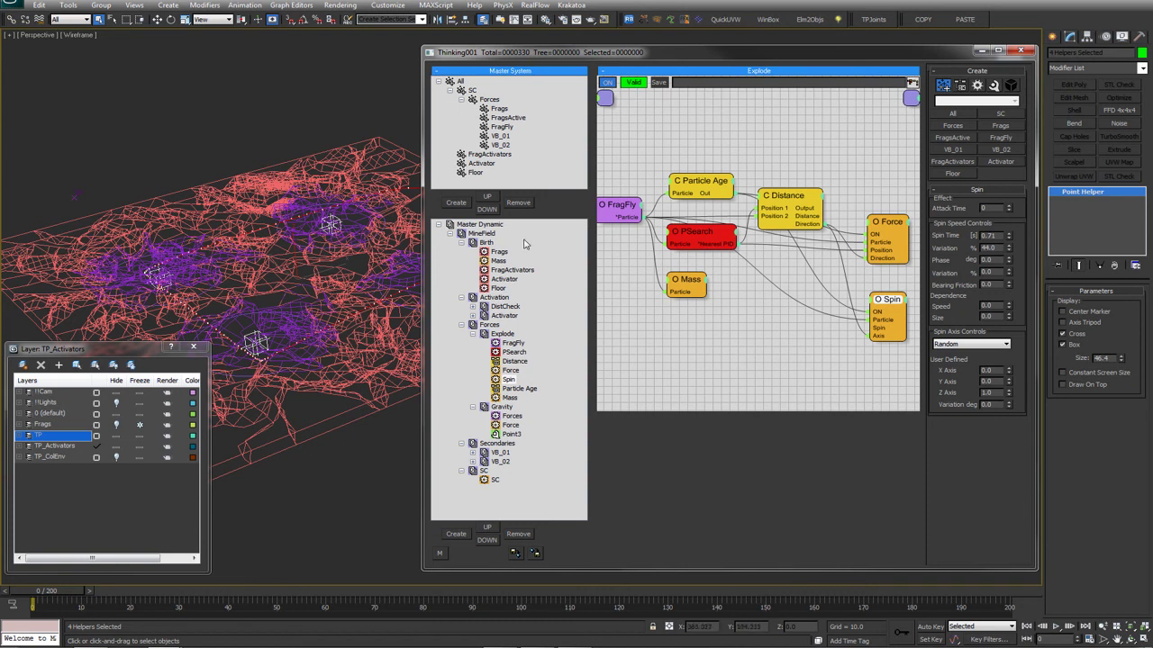
Add Strength and Decay1 inputs to the Force operator in the Explode set
{"action": "left_click_drag", "start_coordinate": [867, 167], "coordinate": [860, 162]}
{"action": "left_click", "coordinate": [876, 224]}
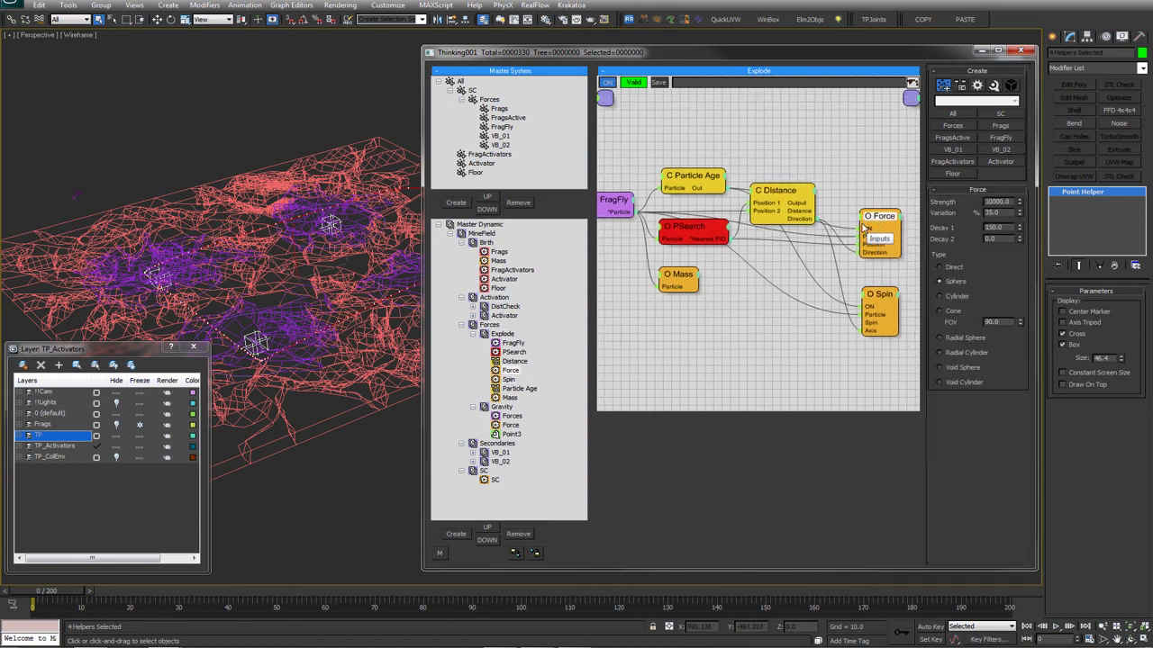
{"action": "left_click", "coordinate": [862, 217]}
{"action": "left_click", "coordinate": [855, 286]}
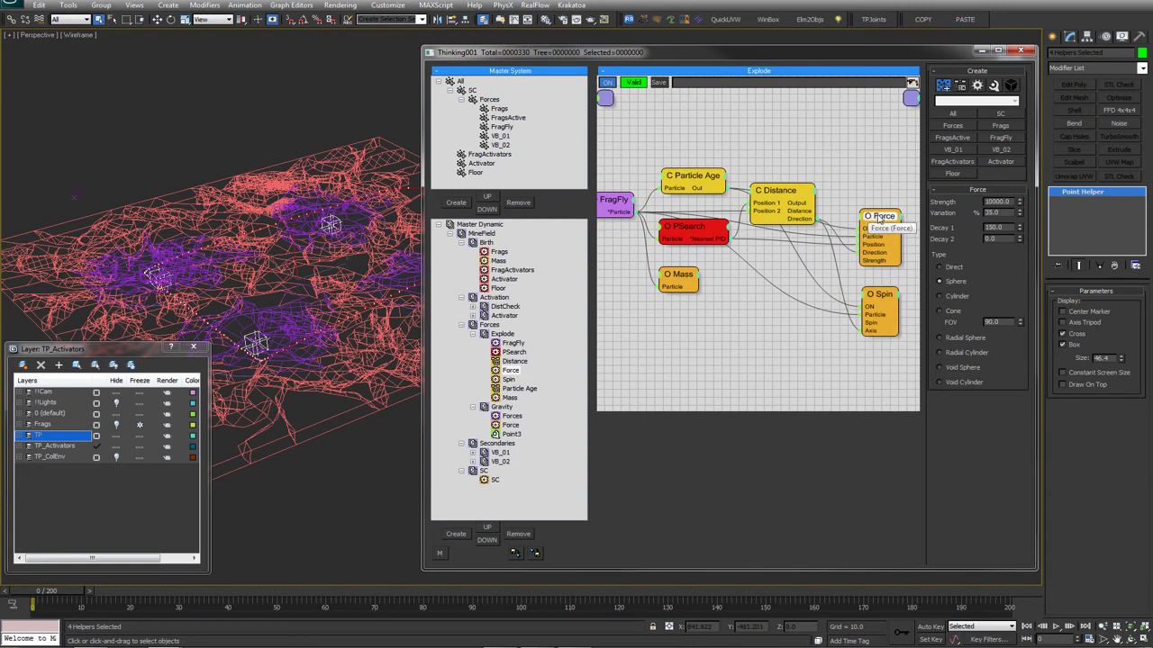
{"action": "left_click", "coordinate": [868, 222]}
{"action": "left_click", "coordinate": [864, 312]}
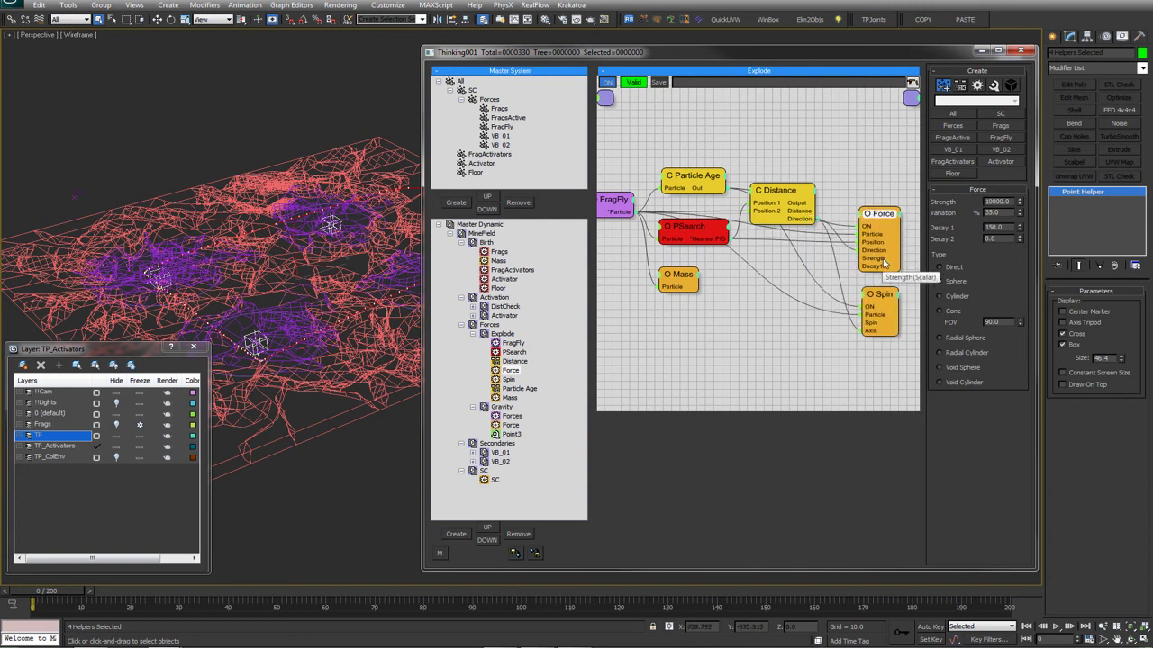
Add a Spin Time[s] input to the Spin operator and set its spin time to 0.89
{"action": "left_click_drag", "start_coordinate": [878, 310], "coordinate": [874, 320]}
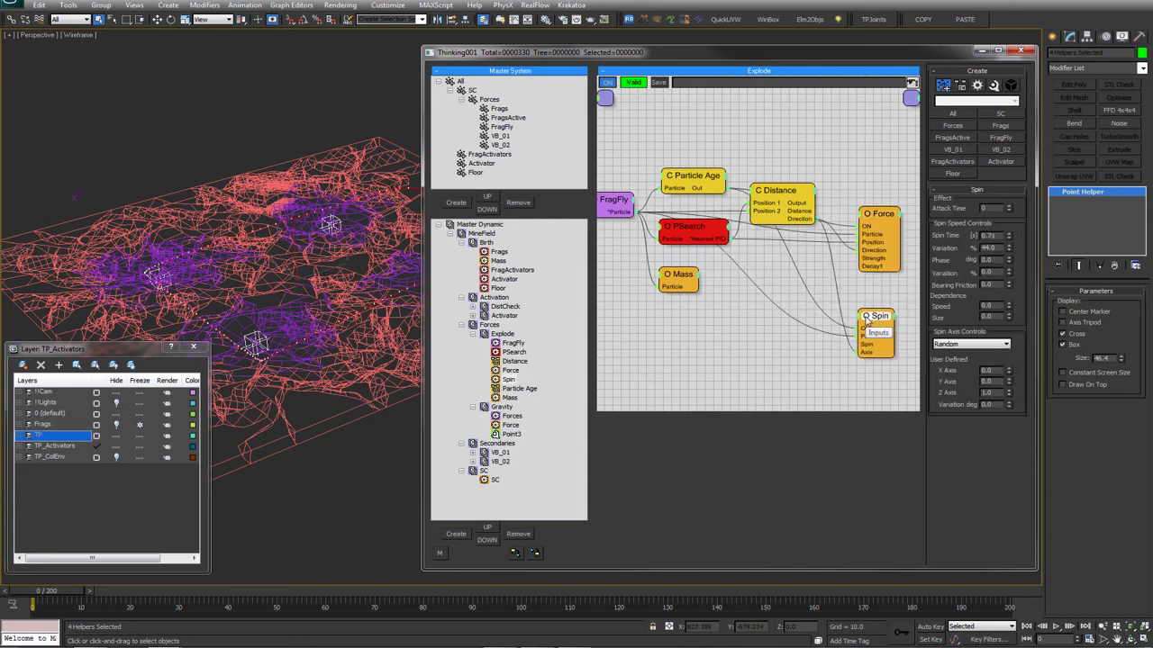
{"action": "left_click", "coordinate": [862, 319]}
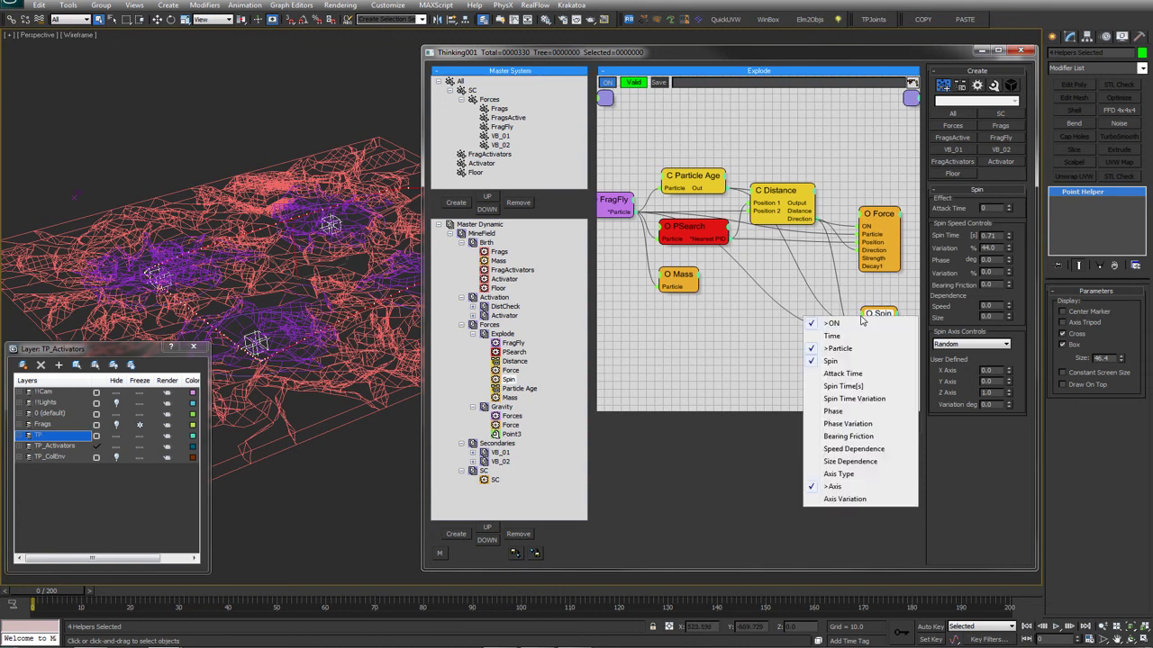
{"action": "left_click", "coordinate": [855, 386]}
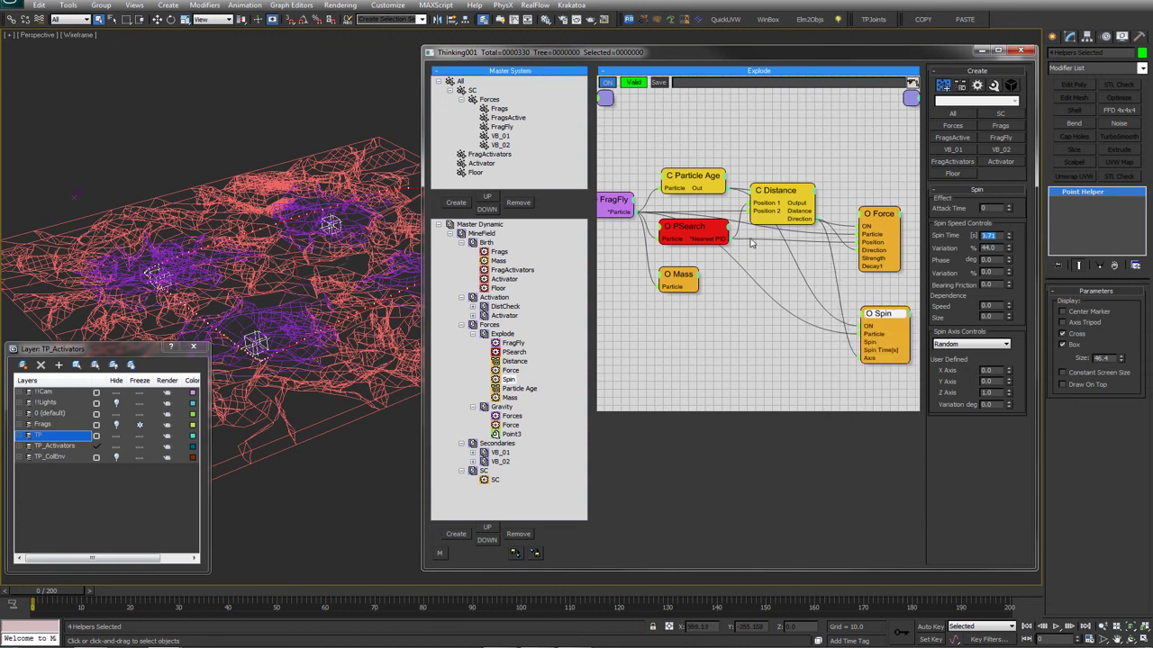
{"action": "right_click", "coordinate": [1010, 231]}
{"action": "left_click", "coordinate": [1010, 228]}
{"action": "right_click", "coordinate": [1010, 226]}
{"action": "left_click", "coordinate": [1009, 221]}
{"action": "right_click", "coordinate": [1006, 225]}
{"action": "left_click", "coordinate": [993, 222]}
{"action": "left_click", "coordinate": [1008, 239]}
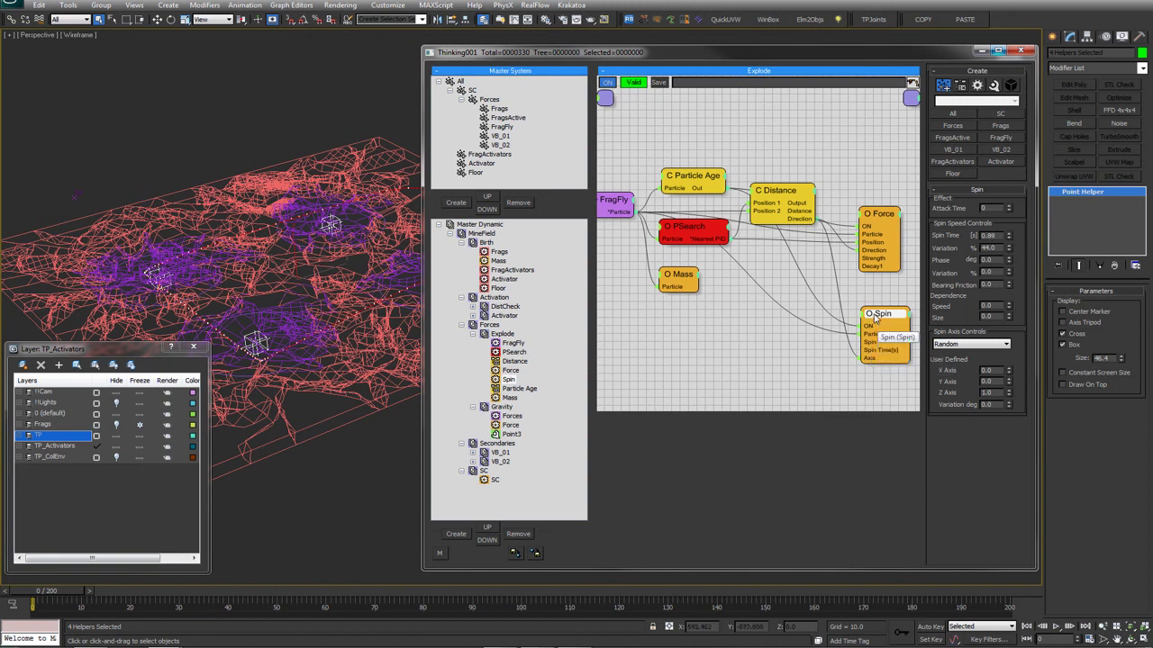
Remove the unused Spin input from the Spin operator and nudge the node slightly
{"action": "right_click", "coordinate": [872, 353]}
{"action": "left_click", "coordinate": [908, 362]}
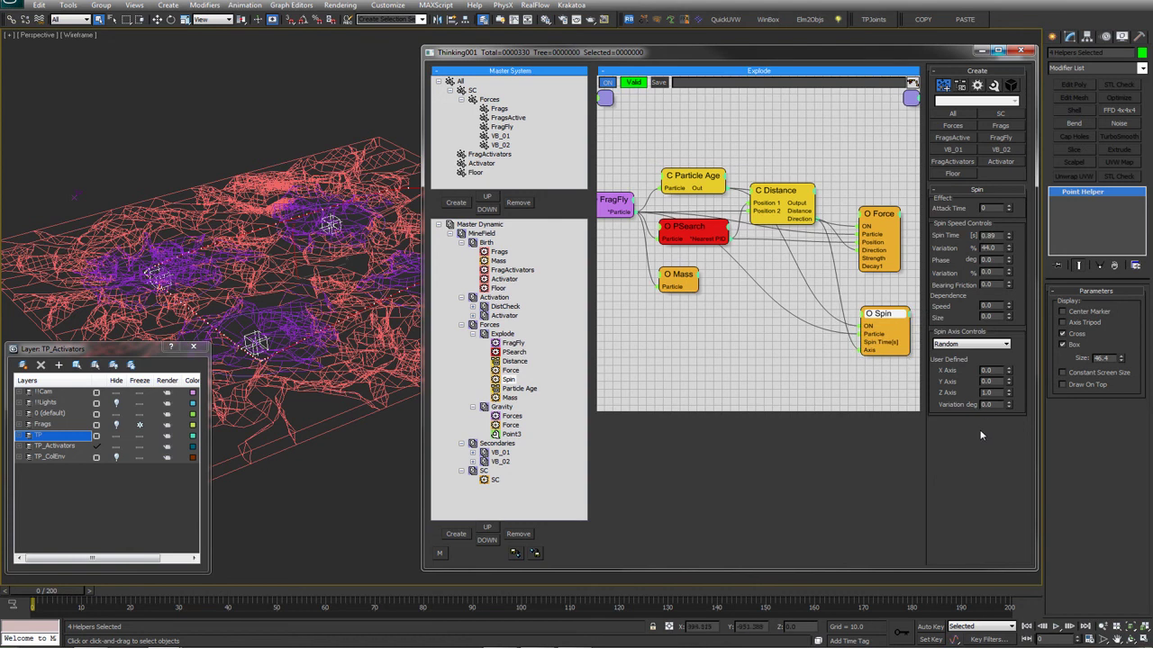
{"action": "left_click_drag", "start_coordinate": [876, 327], "coordinate": [873, 325]}
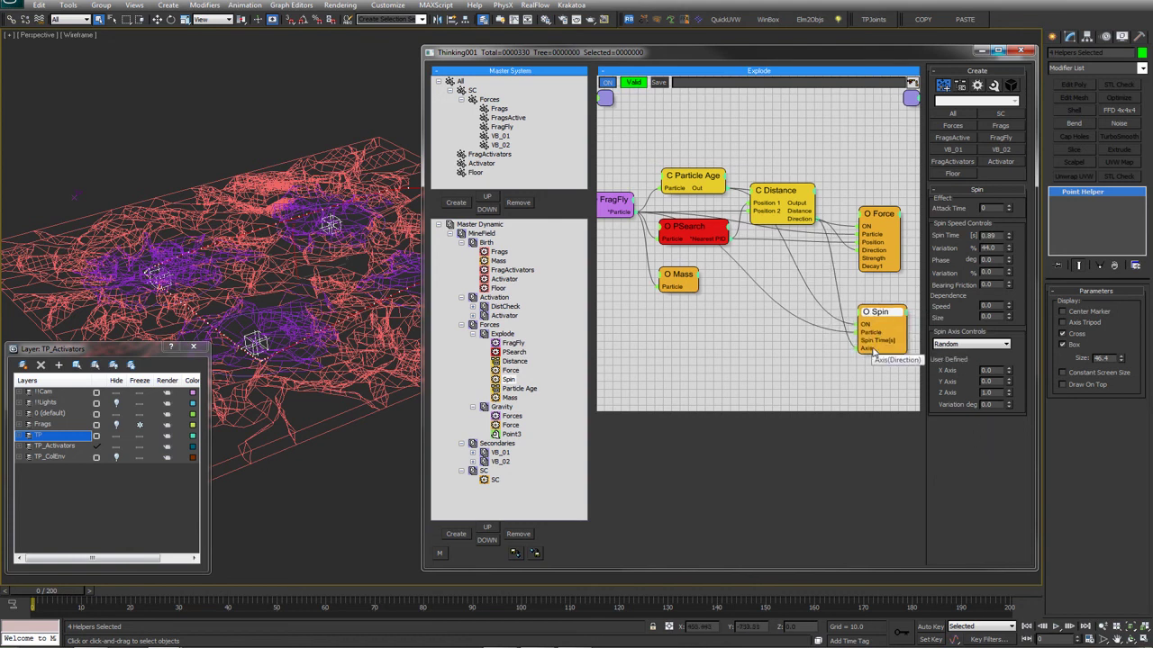
Expose the Force operator's Strength and Decay1 and the Spin operator's Spin Time[s] as inputs of the Explode set
{"action": "middle_click_drag", "start_coordinate": [809, 263], "coordinate": [798, 278]}
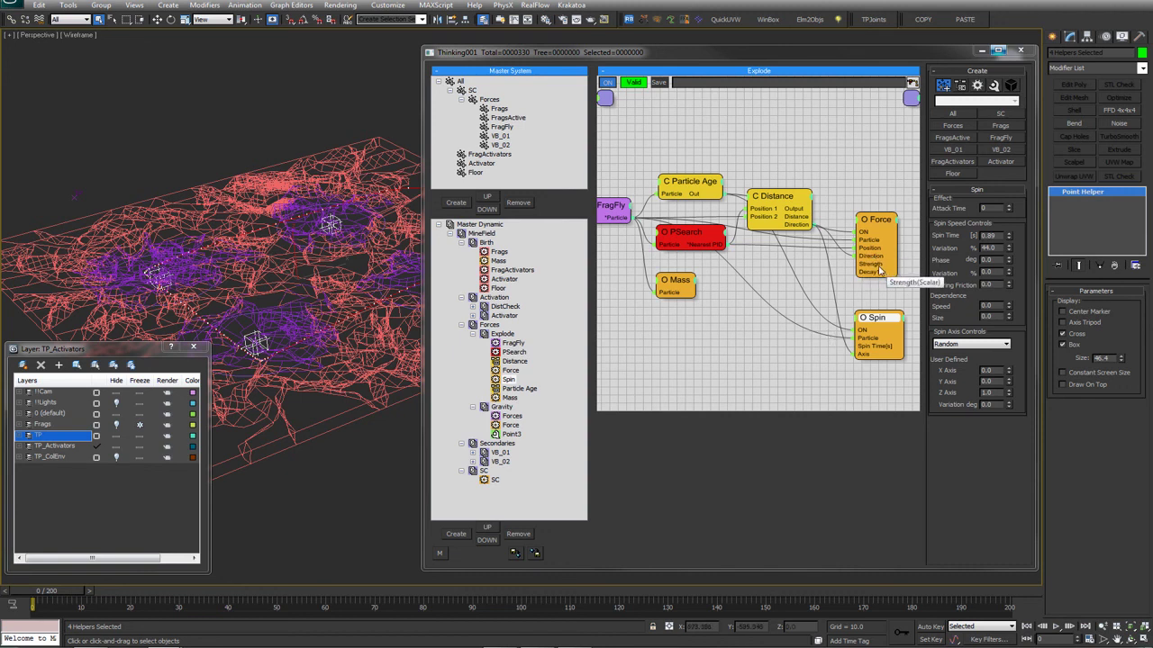
{"action": "left_click", "coordinate": [682, 194]}
{"action": "left_click_drag", "start_coordinate": [600, 100], "coordinate": [604, 99]}
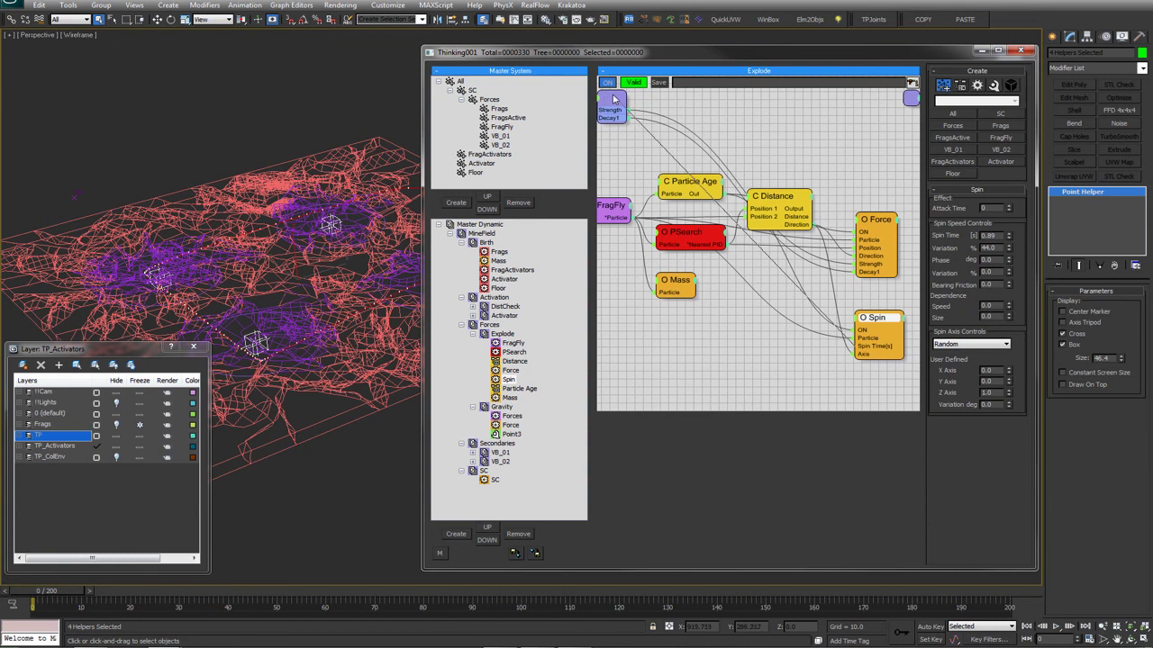
{"action": "left_click_drag", "start_coordinate": [614, 99], "coordinate": [613, 99]}
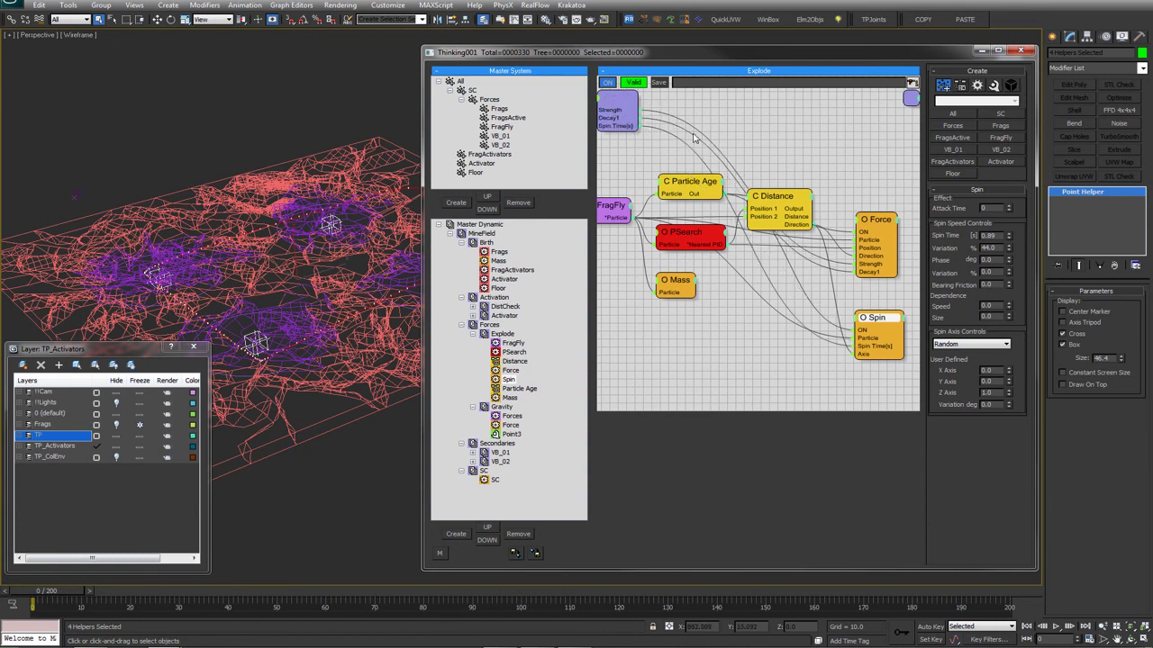
{"action": "middle_click_drag", "start_coordinate": [682, 184], "coordinate": [695, 175]}
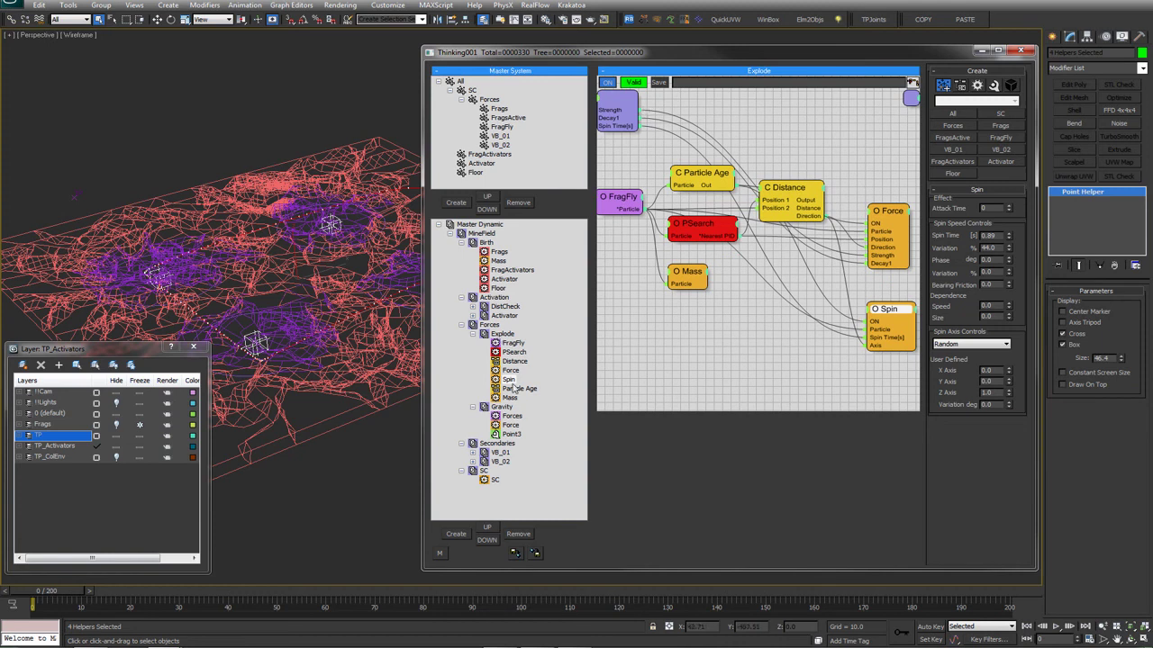
Open the Forces set and arrange its nodes with Explode above Gravity
{"action": "left_click", "coordinate": [492, 326]}
{"action": "left_click_drag", "start_coordinate": [696, 114], "coordinate": [746, 223]}
{"action": "left_click_drag", "start_coordinate": [684, 114], "coordinate": [737, 286]}
{"action": "left_click_drag", "start_coordinate": [731, 228], "coordinate": [734, 214]}
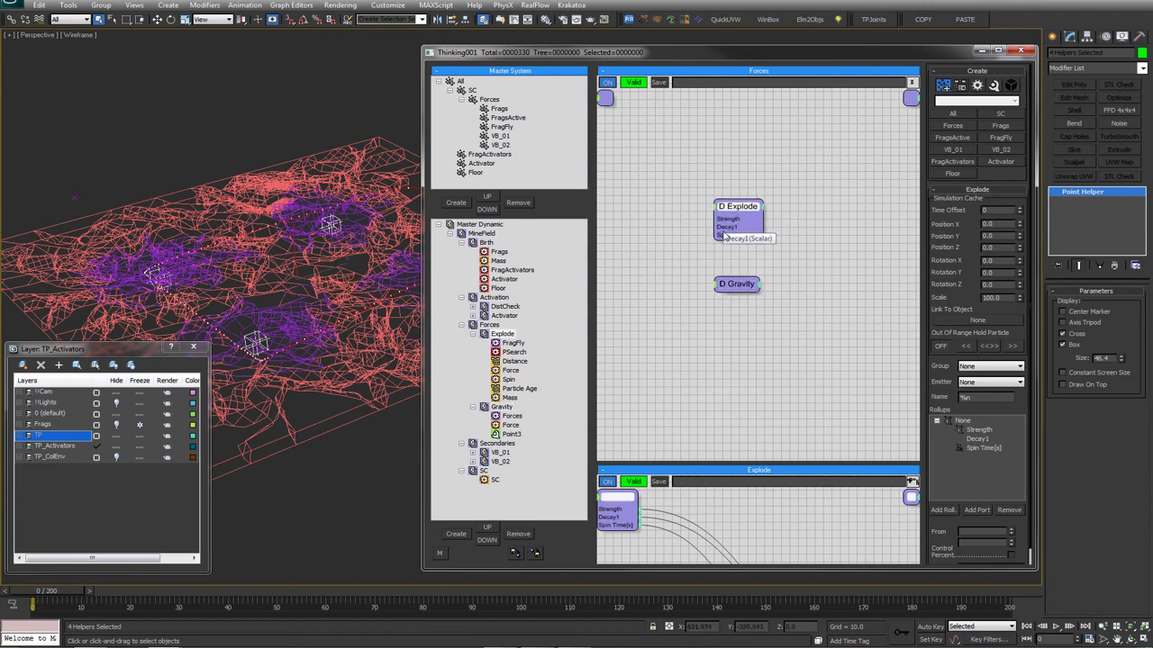
Expose the Explode node's Strength, Decay1 and Spin Time[s] as inputs of the Forces set and tidy the Explode and Gravity node positions
{"action": "left_click_drag", "start_coordinate": [714, 219], "coordinate": [606, 101]}
{"action": "mouse_move", "coordinate": [717, 227]}
{"action": "left_mouse_down"}
{"action": "mouse_move", "coordinate": [655, 117]}
{"action": "mouse_move", "coordinate": [614, 105]}
{"action": "left_mouse_up"}
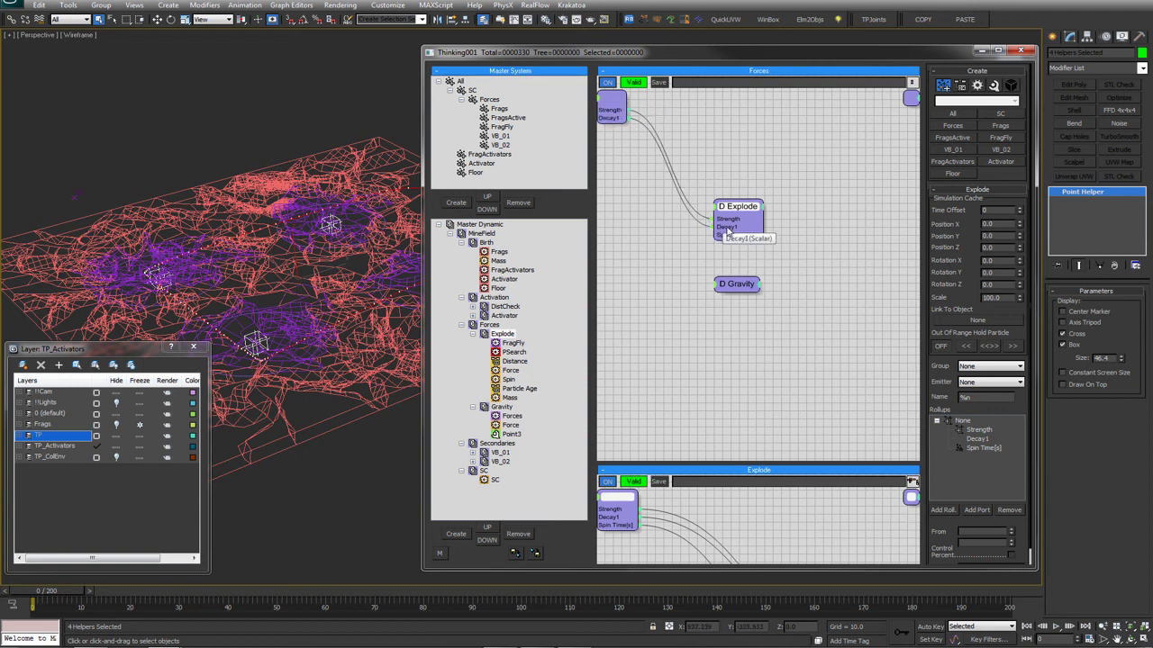
{"action": "left_click_drag", "start_coordinate": [732, 237], "coordinate": [619, 106]}
{"action": "left_click_drag", "start_coordinate": [733, 208], "coordinate": [733, 205]}
{"action": "right_click", "coordinate": [776, 196]}
{"action": "right_click", "coordinate": [755, 155]}
{"action": "left_click", "coordinate": [781, 142]}
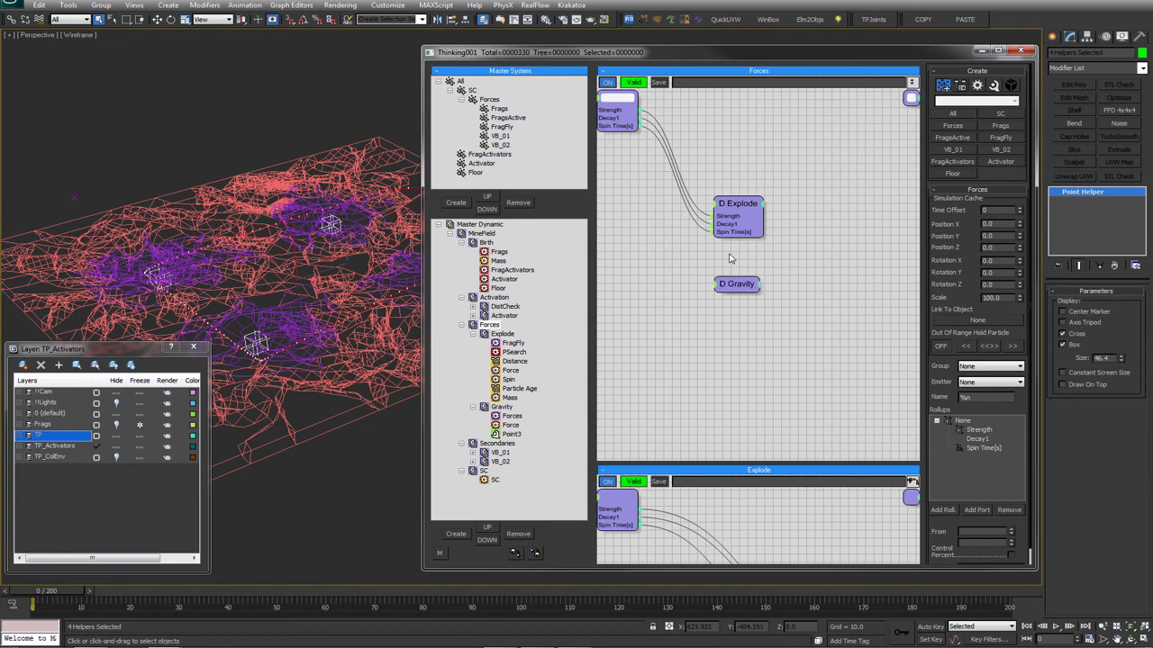
{"action": "left_click_drag", "start_coordinate": [739, 277], "coordinate": [736, 271]}
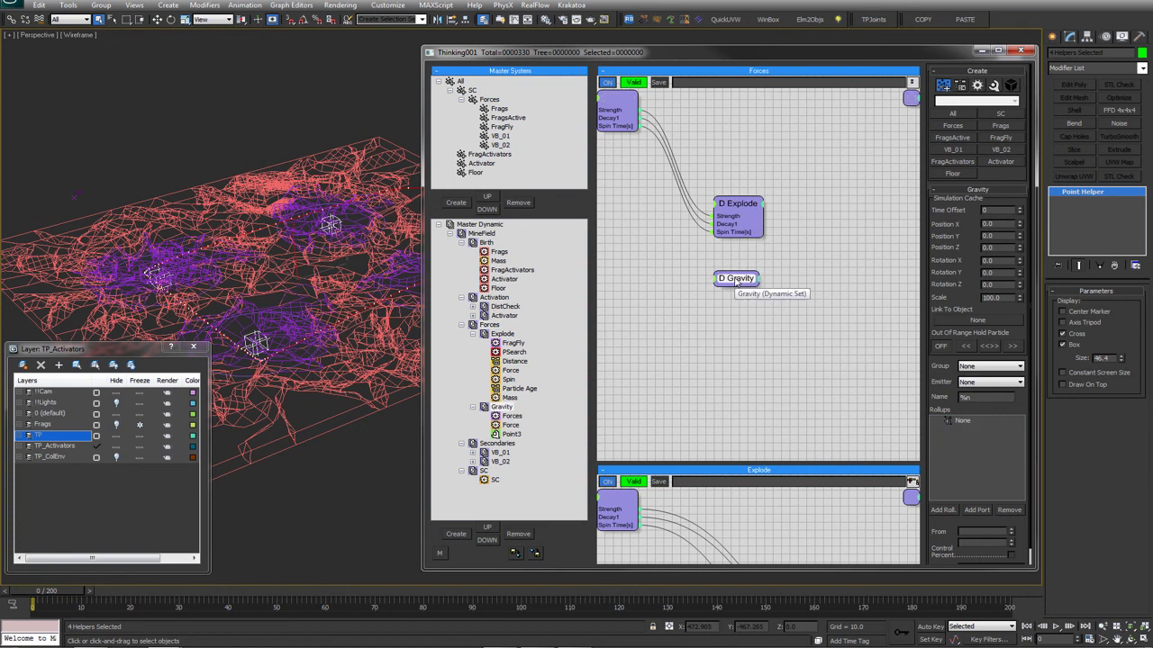
{"action": "left_click_drag", "start_coordinate": [744, 213], "coordinate": [744, 206]}
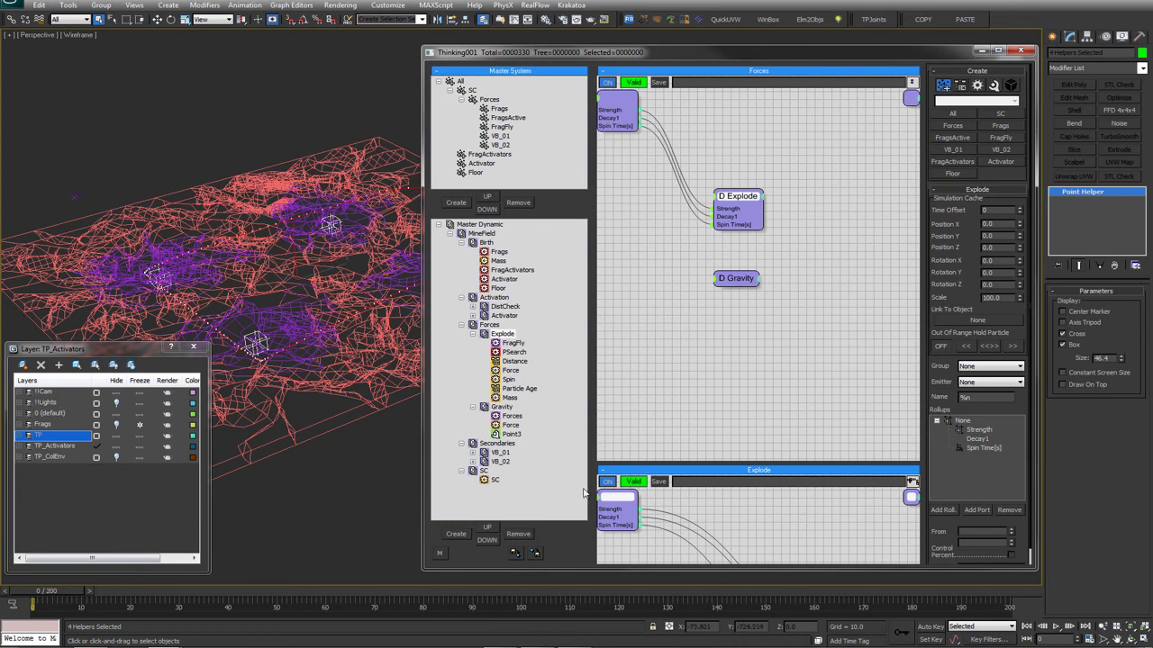
Open the MineField set and space its nodes so Secondaries and SC sit clear below Forces
{"action": "left_click", "coordinate": [490, 326]}
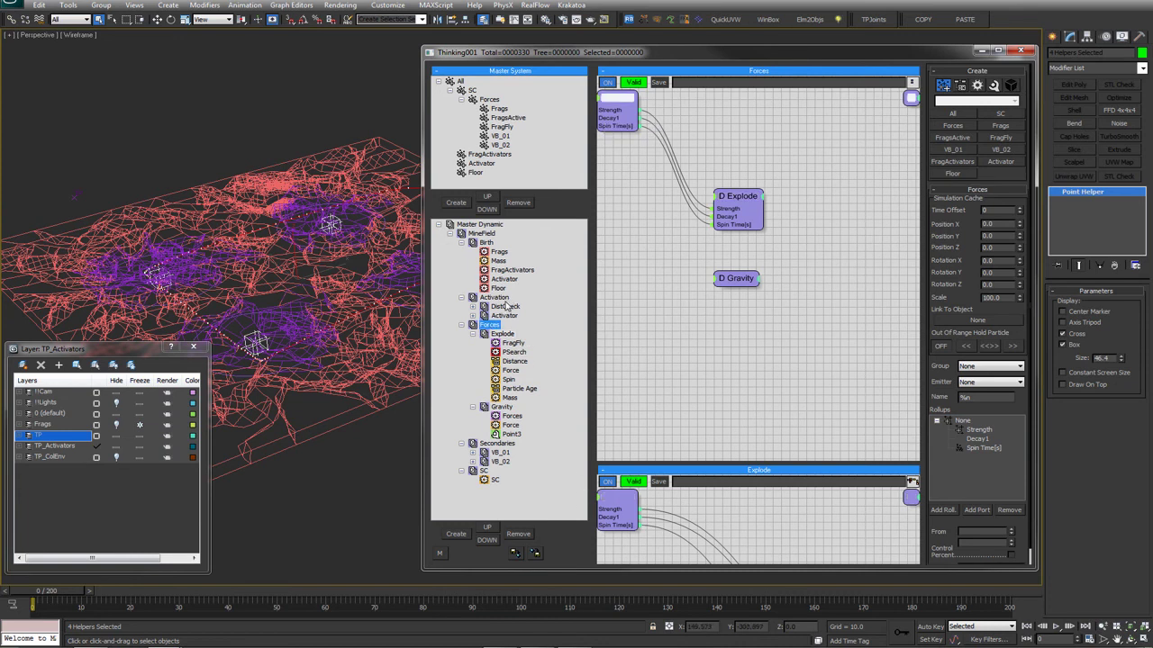
{"action": "left_click", "coordinate": [482, 233]}
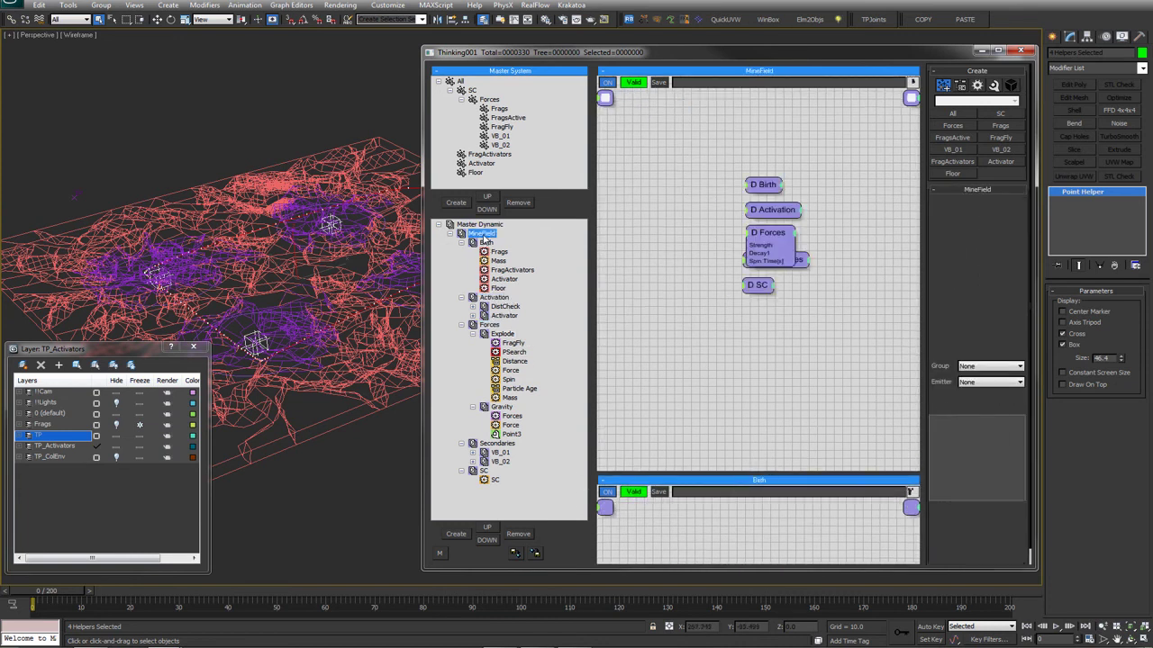
{"action": "left_click", "coordinate": [780, 259]}
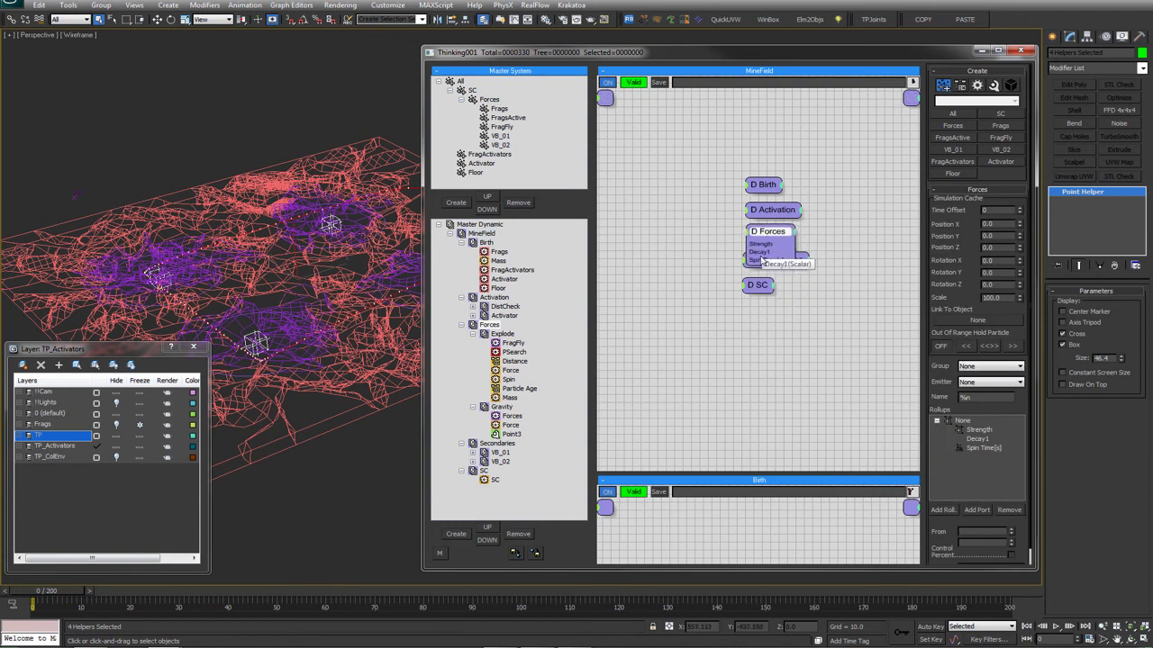
{"action": "left_click_drag", "start_coordinate": [800, 259], "coordinate": [764, 280]}
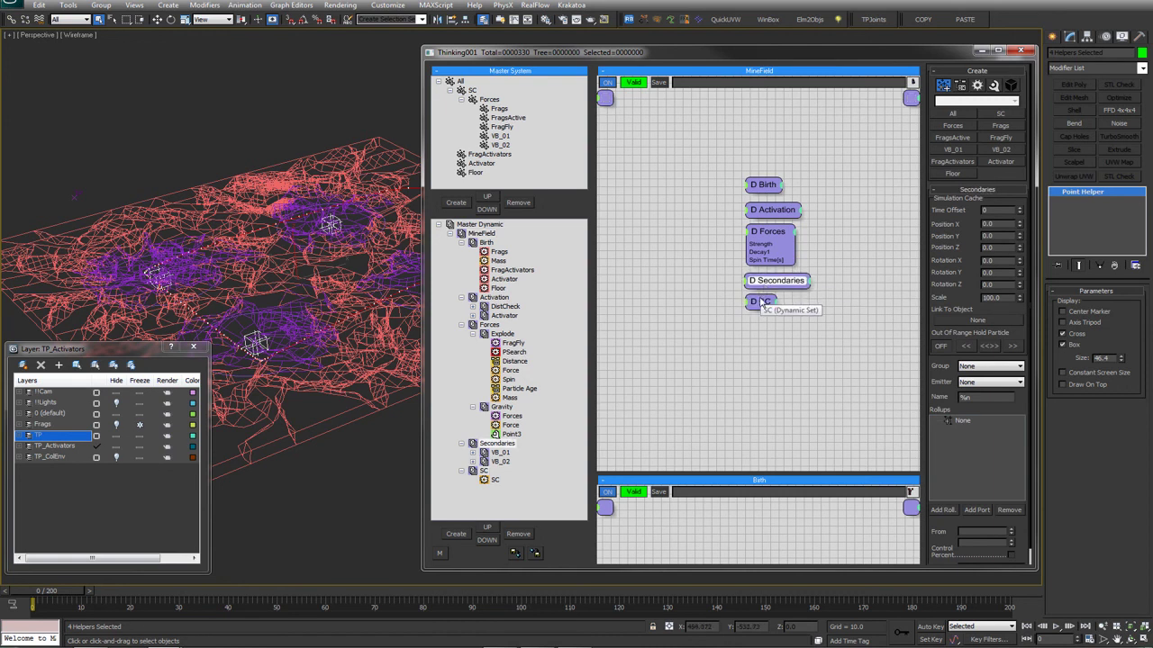
Add a standard Float helper beside the Forces node in the MineField set and copy it twice
{"action": "right_click", "coordinate": [656, 226]}
{"action": "mouse_move", "coordinate": [655, 265]}
{"action": "mouse_move", "coordinate": [741, 267]}
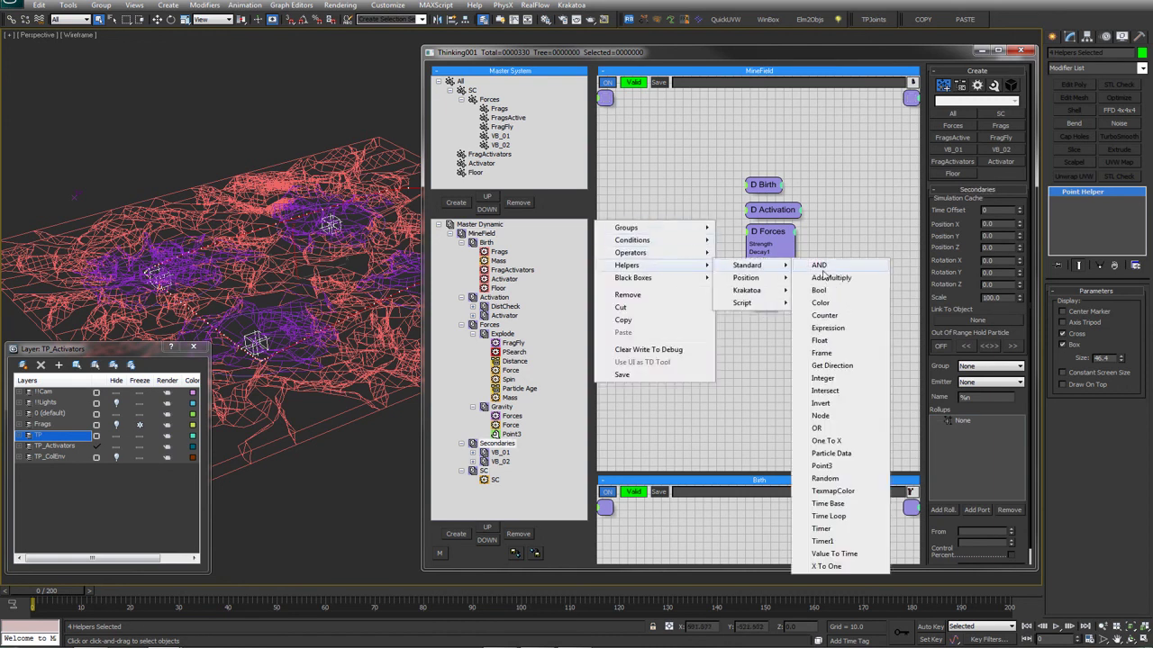
{"action": "left_click", "coordinate": [826, 344]}
{"action": "mouse_move", "coordinate": [658, 232]}
{"action": "left_mouse_down"}
{"action": "mouse_move", "coordinate": [651, 243]}
{"action": "mouse_move", "coordinate": [665, 238]}
{"action": "mouse_move", "coordinate": [667, 270]}
{"action": "left_mouse_up"}
{"action": "left_click", "coordinate": [650, 242]}
{"action": "left_click", "coordinate": [651, 271]}
{"action": "left_click_drag", "start_coordinate": [667, 270], "coordinate": [665, 308], "text": "shift"}
Connect the three Float helpers to the Forces node's Strength, Decay1 and Spin Time[s] inputs and move the helpers up beside it
{"action": "left_click_drag", "start_coordinate": [677, 245], "coordinate": [751, 244]}
{"action": "left_click_drag", "start_coordinate": [677, 276], "coordinate": [750, 252]}
{"action": "left_click_drag", "start_coordinate": [676, 313], "coordinate": [751, 260]}
{"action": "left_click", "coordinate": [689, 361]}
{"action": "left_click_drag", "start_coordinate": [689, 361], "coordinate": [674, 225]}
{"action": "left_click", "coordinate": [668, 227]}
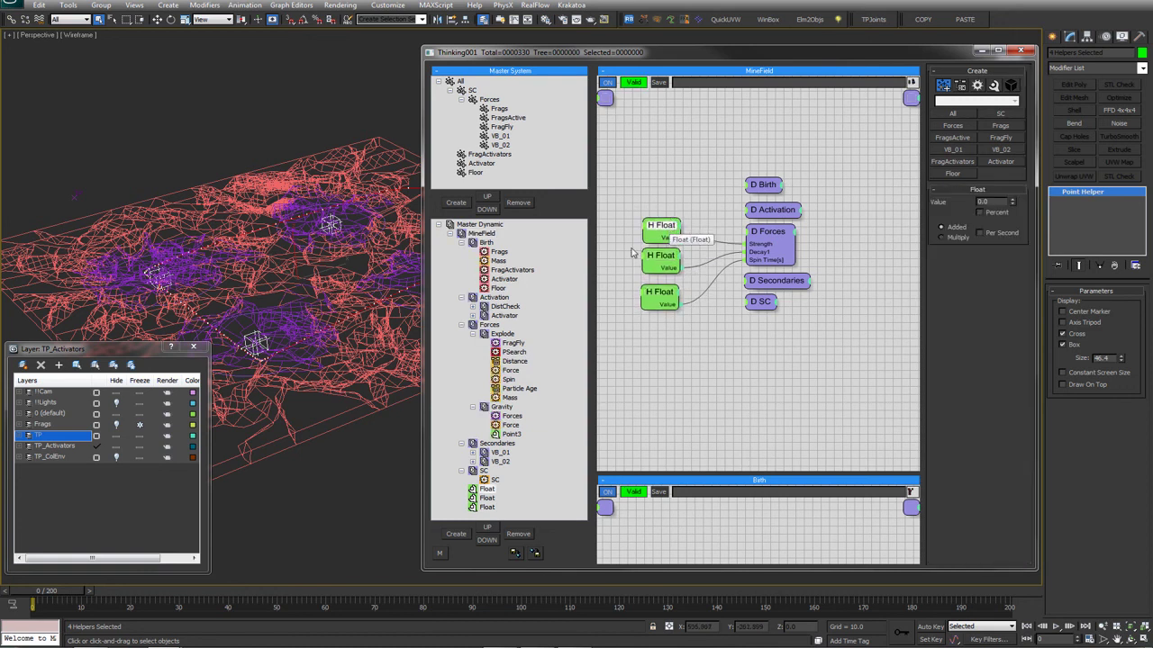
Rename the three Float helpers as Strength, Decay and Spin and align their nodes
{"action": "left_click", "coordinate": [486, 489]}
{"action": "left_click", "coordinate": [487, 489]}
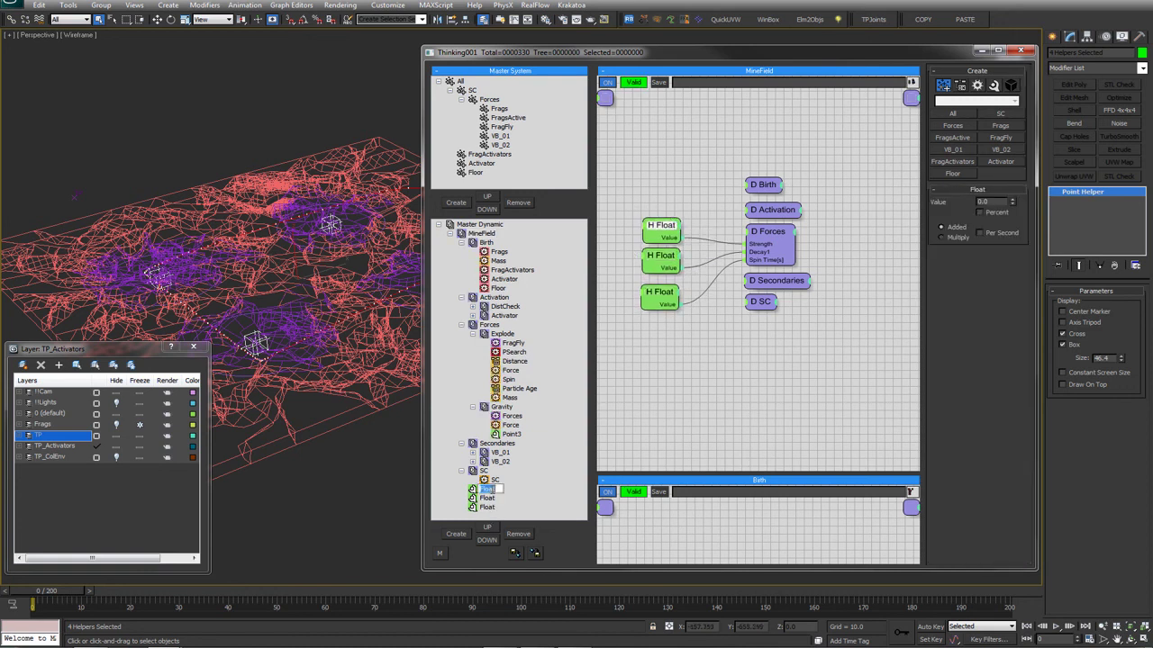
{"action": "type", "text": "Strength"}
{"action": "key", "text": "Return"}
{"action": "left_click", "coordinate": [491, 498]}
{"action": "left_click", "coordinate": [491, 498]}
{"action": "type", "text": "Decay"}
{"action": "key", "text": "Return"}
{"action": "left_click", "coordinate": [485, 509]}
{"action": "left_click", "coordinate": [486, 509]}
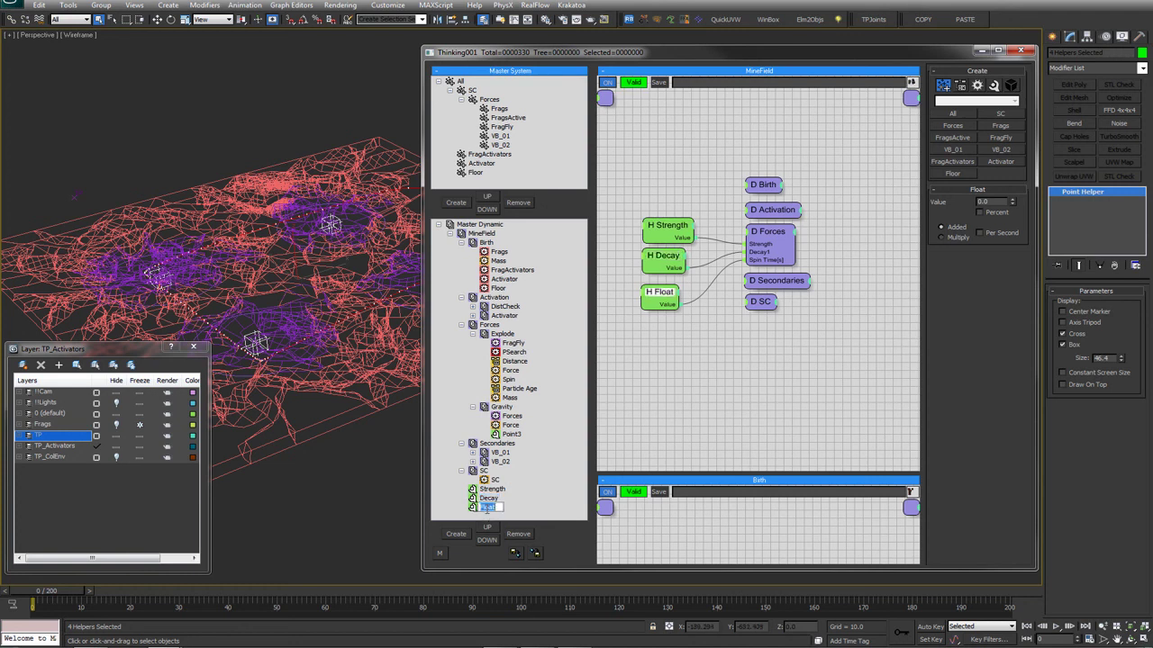
{"action": "type", "text": "Spin"}
{"action": "key", "text": "Return"}
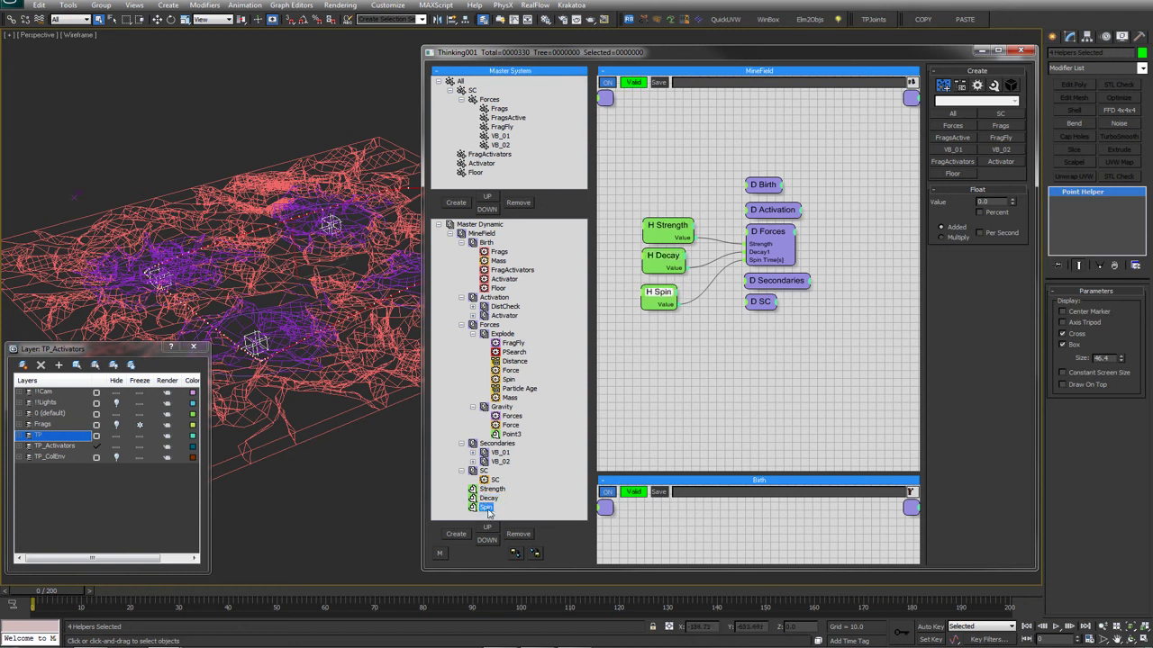
{"action": "left_click_drag", "start_coordinate": [654, 290], "coordinate": [671, 260]}
{"action": "left_click", "coordinate": [698, 339]}
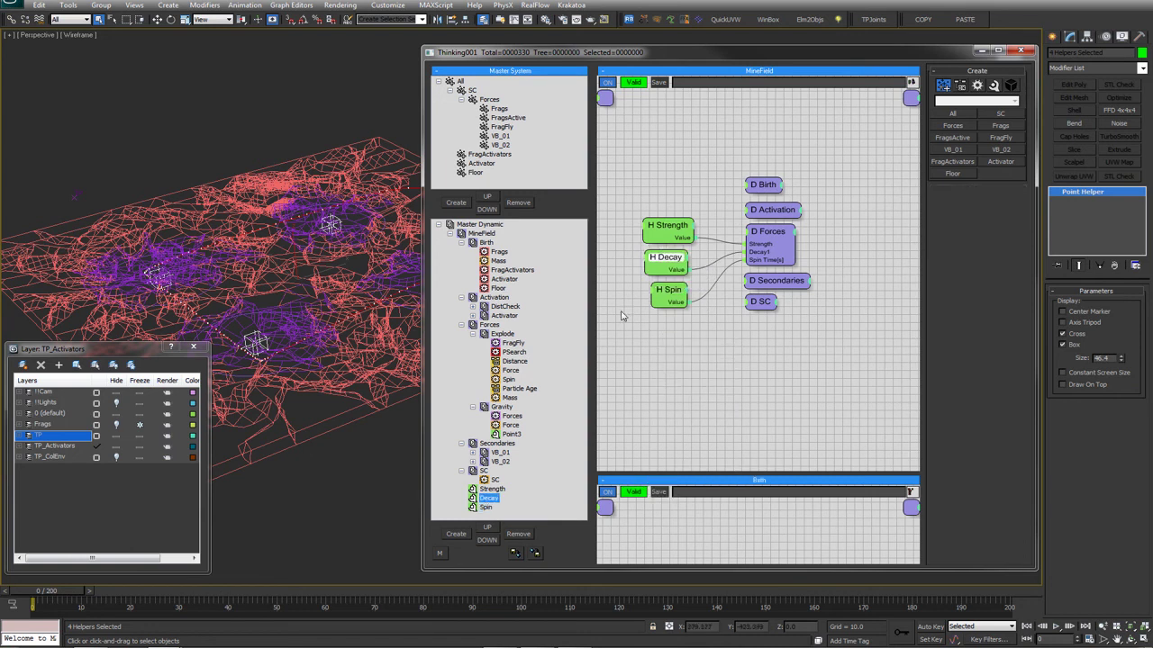
Check the Force operator's strength and decay in the Explode set and set the Spin operator's spin time to 0.8
{"action": "left_click", "coordinate": [510, 370]}
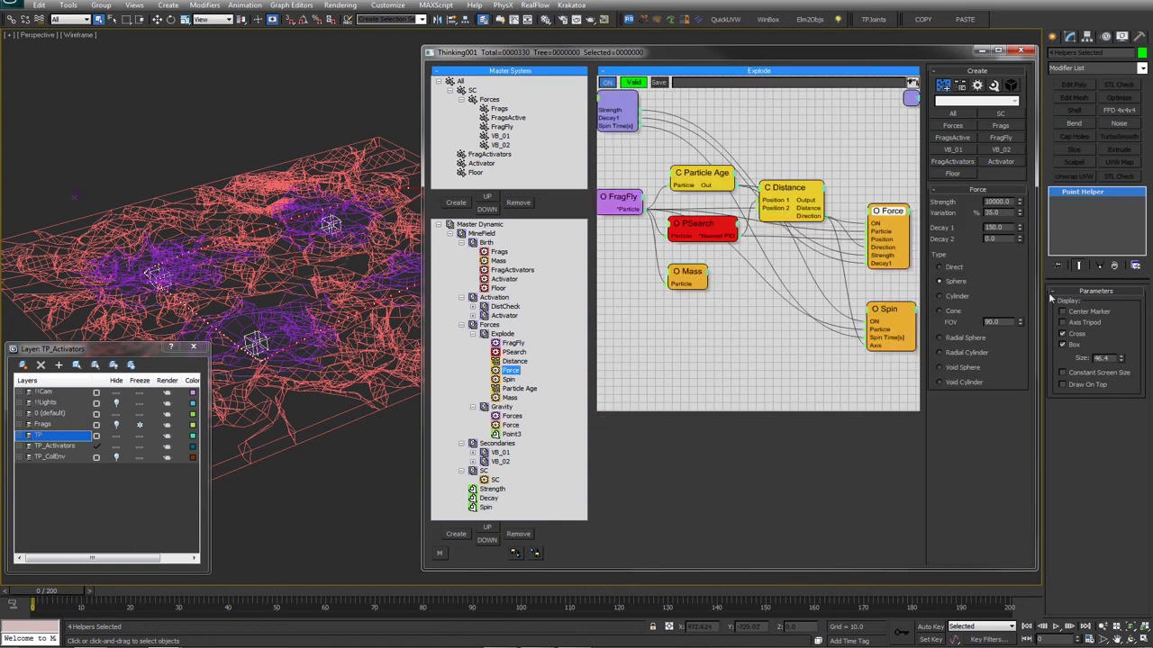
{"action": "double_click", "coordinate": [987, 203]}
{"action": "double_click", "coordinate": [1007, 228]}
{"action": "left_click_drag", "start_coordinate": [896, 313], "coordinate": [892, 310]}
{"action": "type", "text": ".8"}
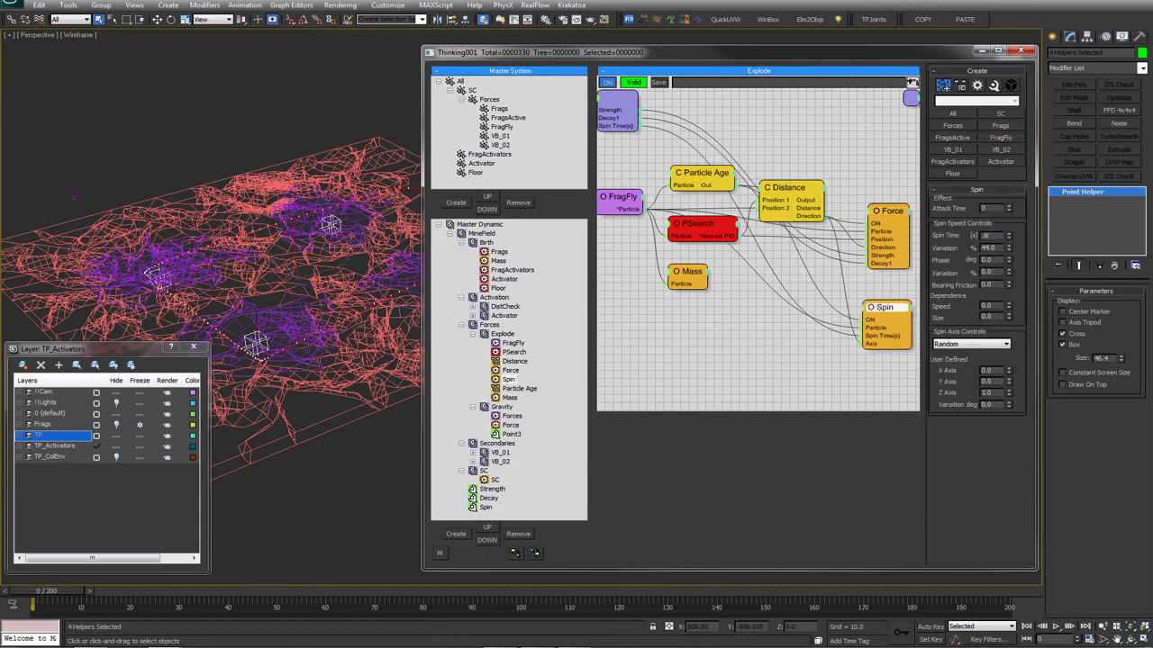
Set the Strength helper to 10000, enter the Decay helper's value, and set the Spin helper to 0.8
{"action": "left_click", "coordinate": [490, 489]}
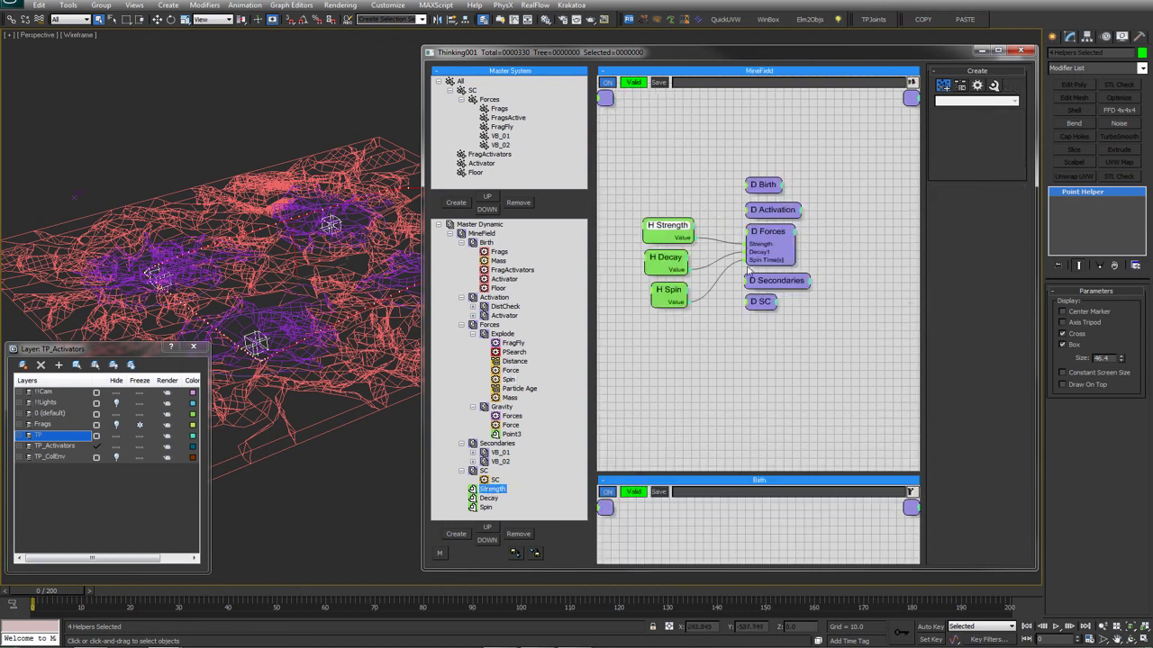
{"action": "left_click_drag", "start_coordinate": [997, 202], "coordinate": [808, 209]}
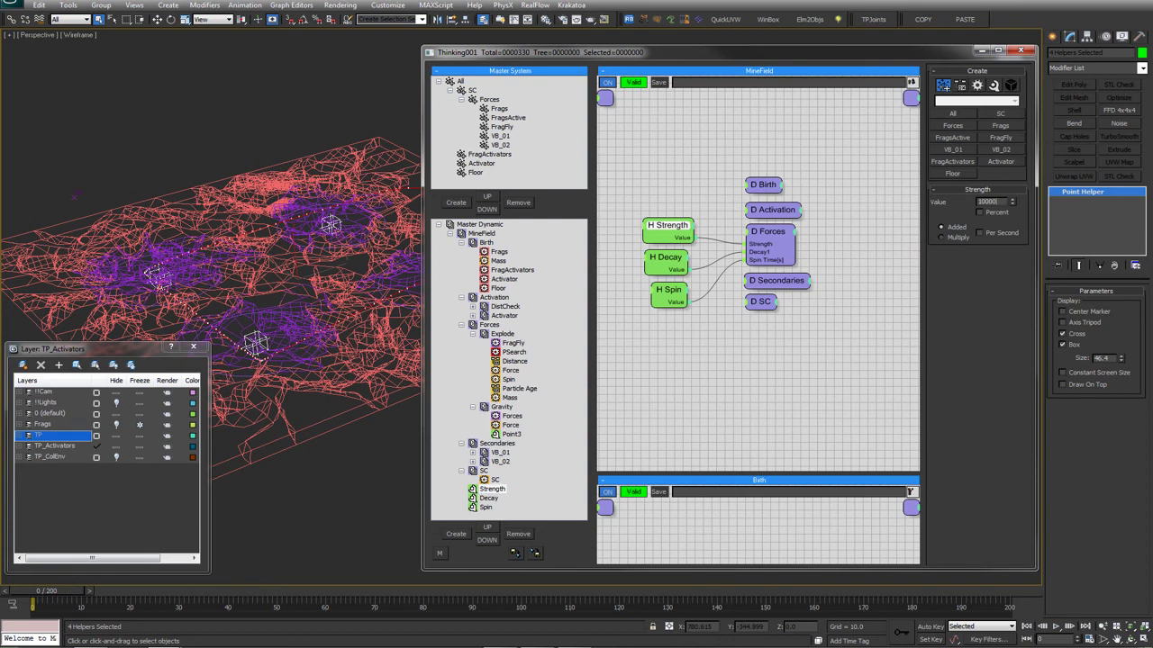
{"action": "left_click", "coordinate": [667, 258]}
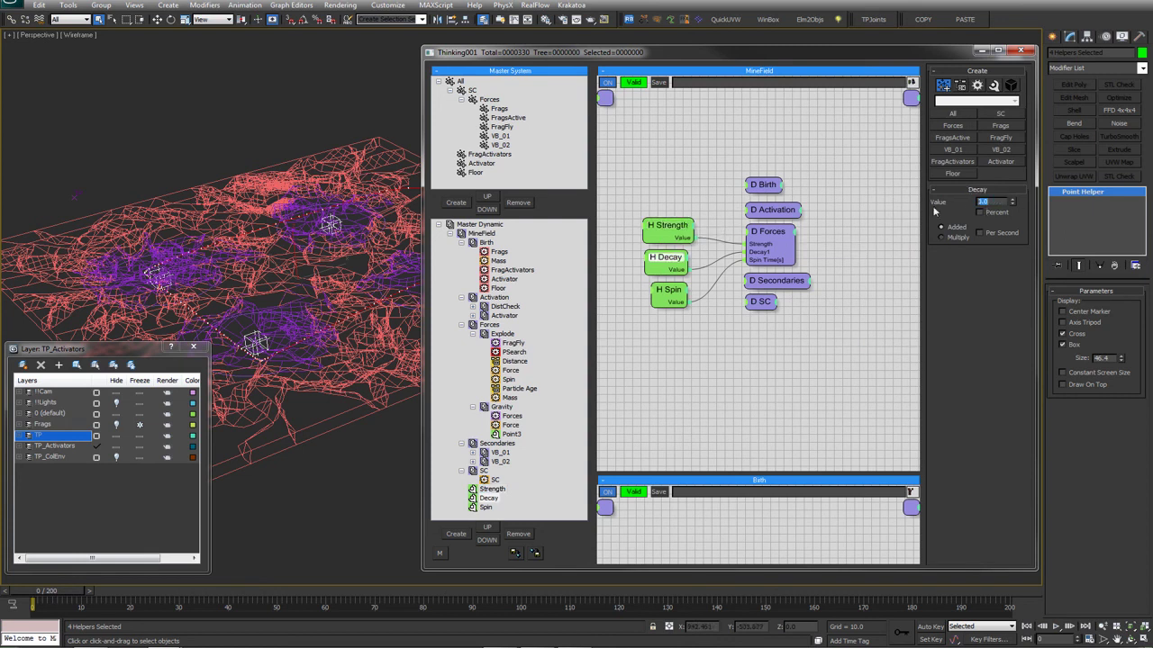
{"action": "left_click", "coordinate": [669, 292]}
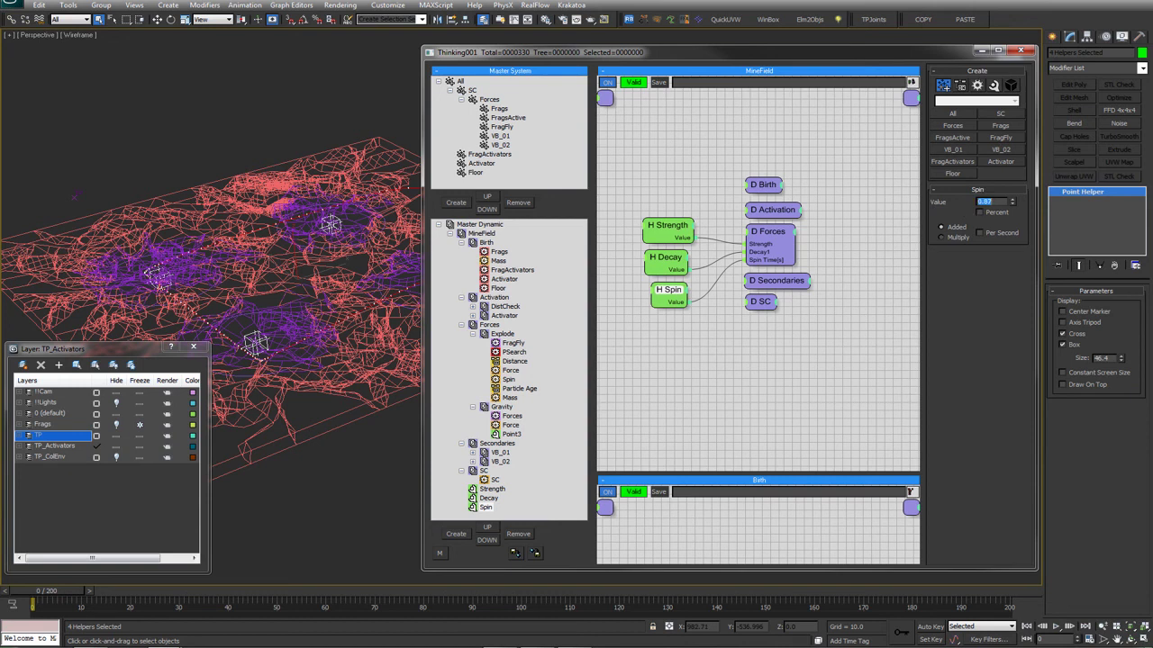
{"action": "type", "text": ".8"}
Turn off the SC set and reorder the dynamics tree so Strength, Decay and Spin come before the Forces set
{"action": "left_click", "coordinate": [484, 472]}
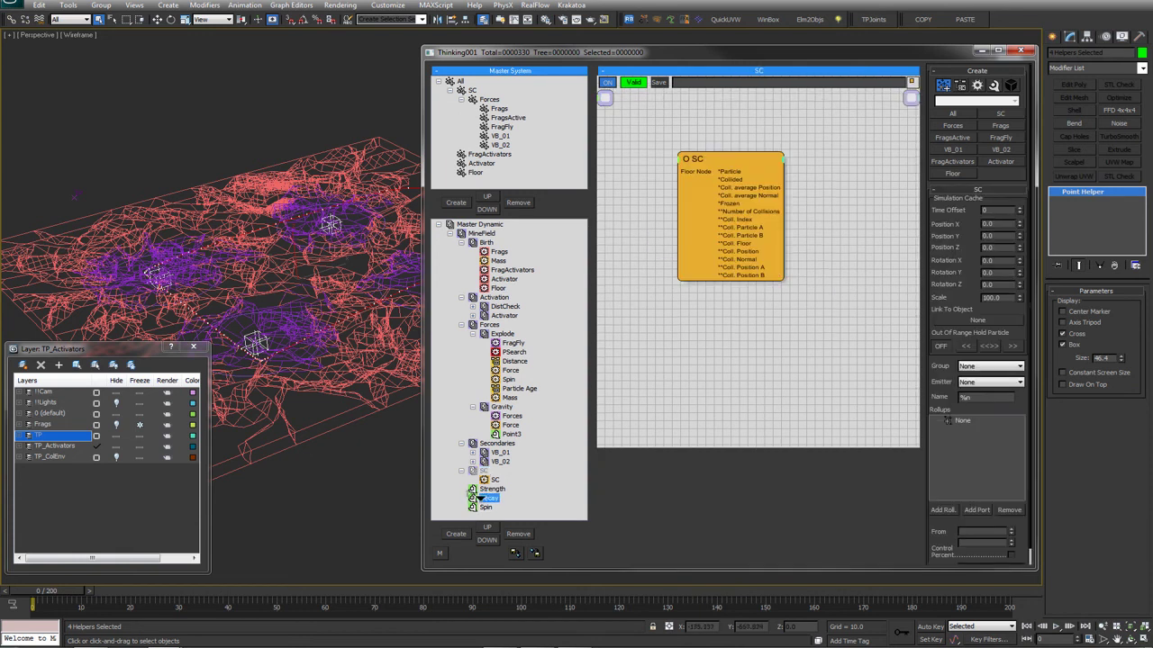
{"action": "left_click_drag", "start_coordinate": [480, 502], "coordinate": [482, 506]}
{"action": "left_click_drag", "start_coordinate": [498, 443], "coordinate": [485, 491]}
{"action": "left_click", "coordinate": [462, 325]}
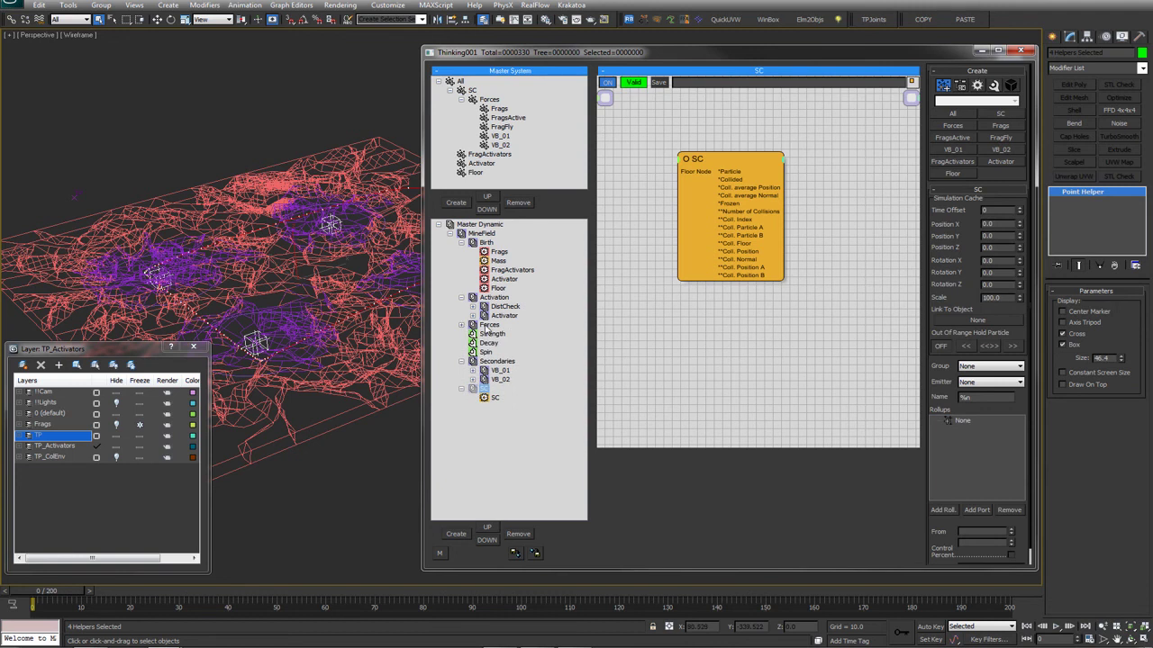
{"action": "left_click_drag", "start_coordinate": [493, 326], "coordinate": [489, 360]}
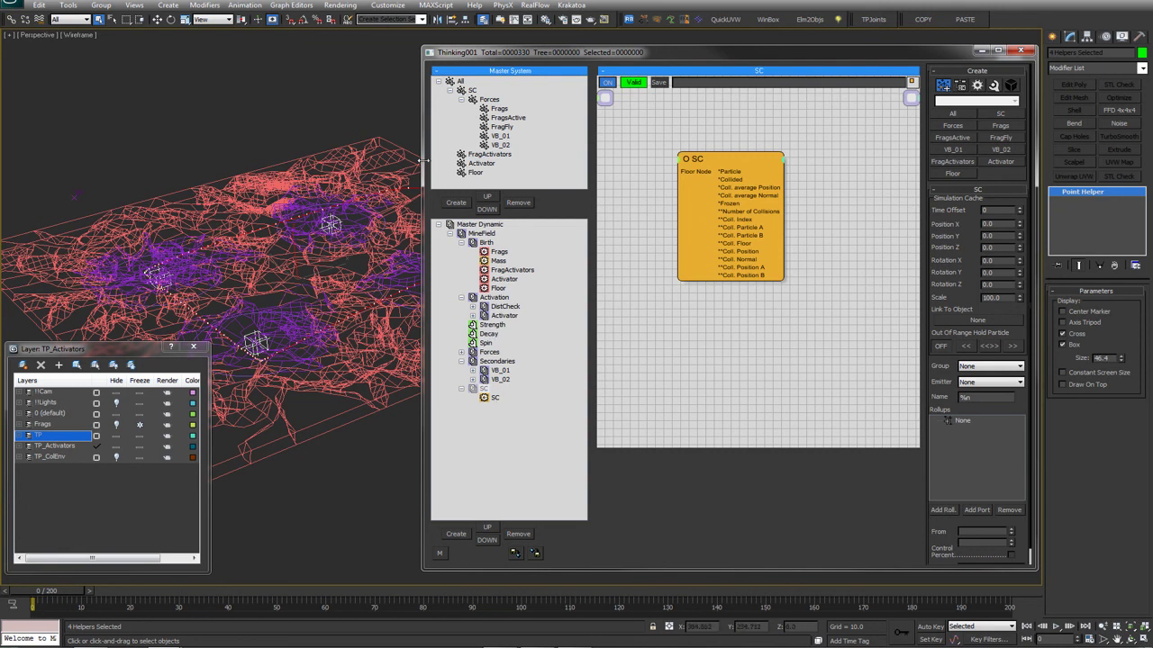
Narrow the Thinking Particles window to reveal more of the viewport and turn off the Secondaries set
{"action": "left_click_drag", "start_coordinate": [421, 160], "coordinate": [503, 160]}
{"action": "middle_click", "coordinate": [570, 353]}
{"action": "middle_click", "coordinate": [572, 360]}
{"action": "middle_click", "coordinate": [570, 354]}
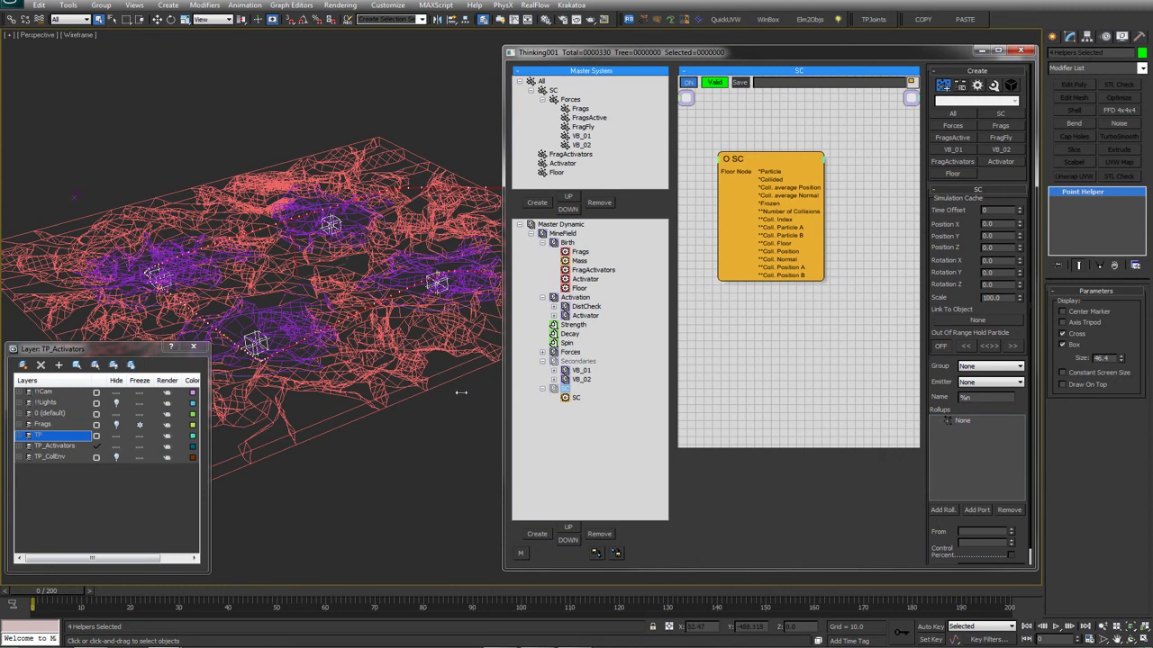
{"action": "left_click_drag", "start_coordinate": [39, 593], "coordinate": [38, 594]}
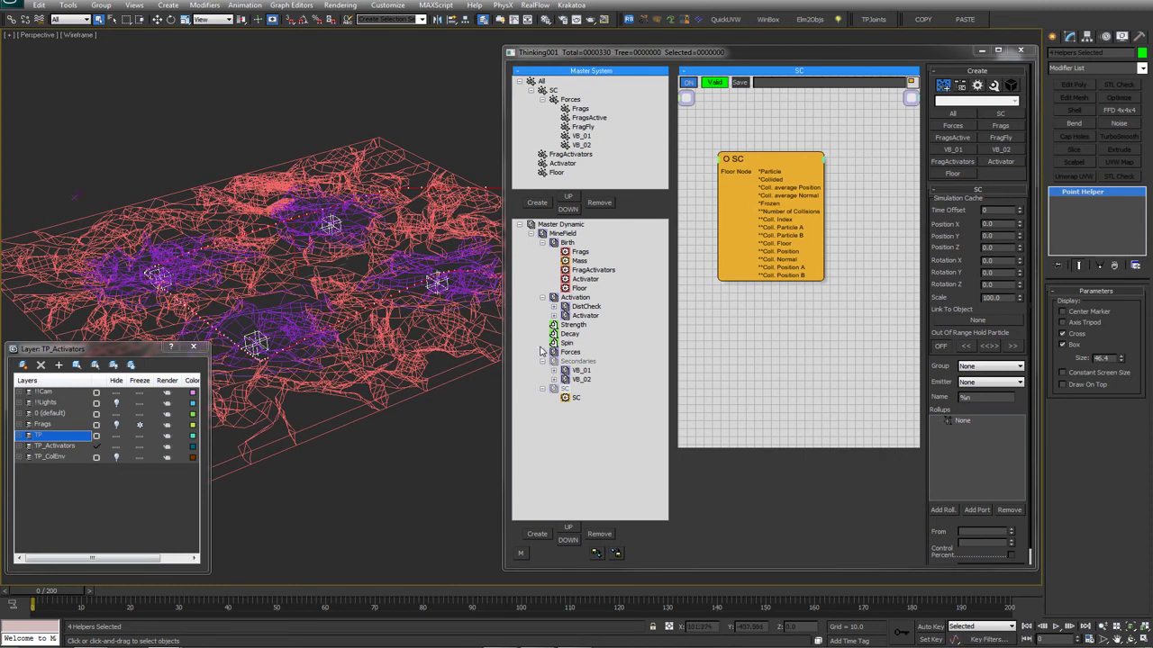
Turn off the Gravity set inside Forces and advance the simulation to frame 39
{"action": "left_click", "coordinate": [542, 352]}
{"action": "left_click", "coordinate": [553, 361]}
{"action": "left_click", "coordinate": [553, 370]}
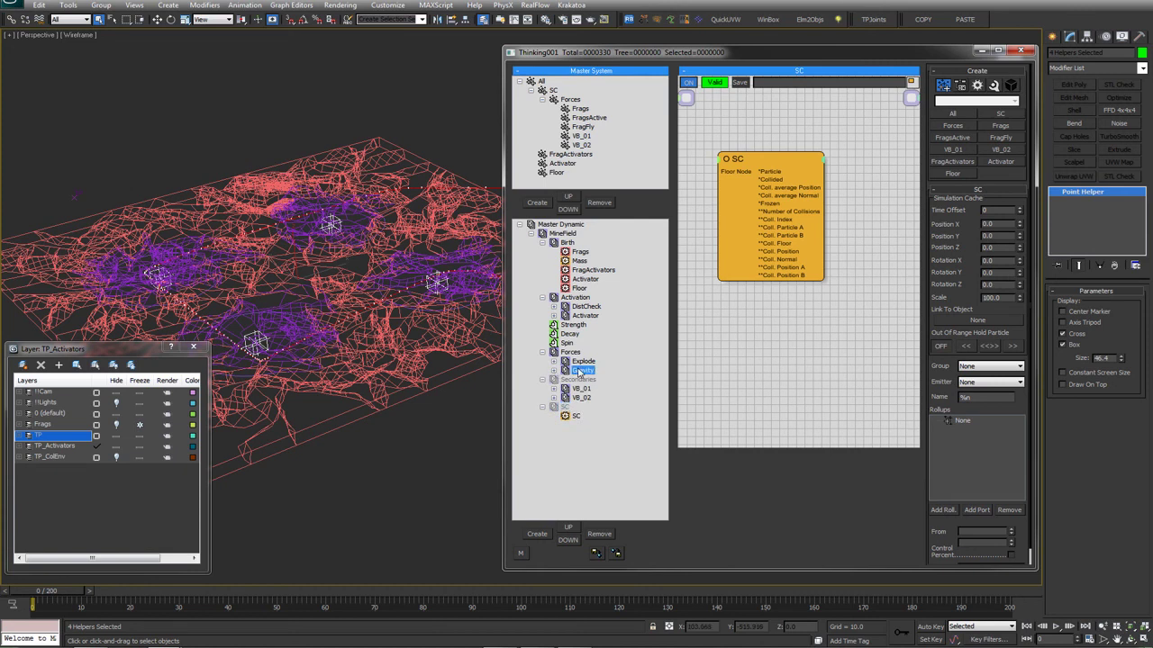
{"action": "left_click_drag", "start_coordinate": [68, 592], "coordinate": [223, 595]}
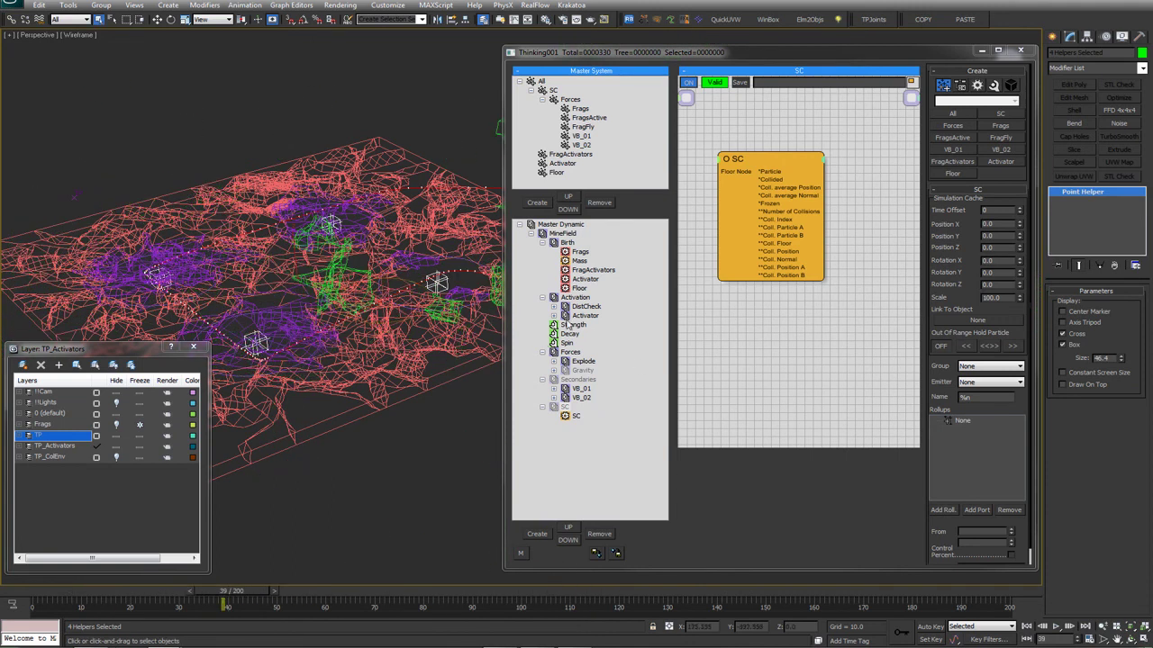
Enable Edit on the fly for the Master Dynamic and try different Strength, Decay and Spin helper values
{"action": "left_click", "coordinate": [569, 326]}
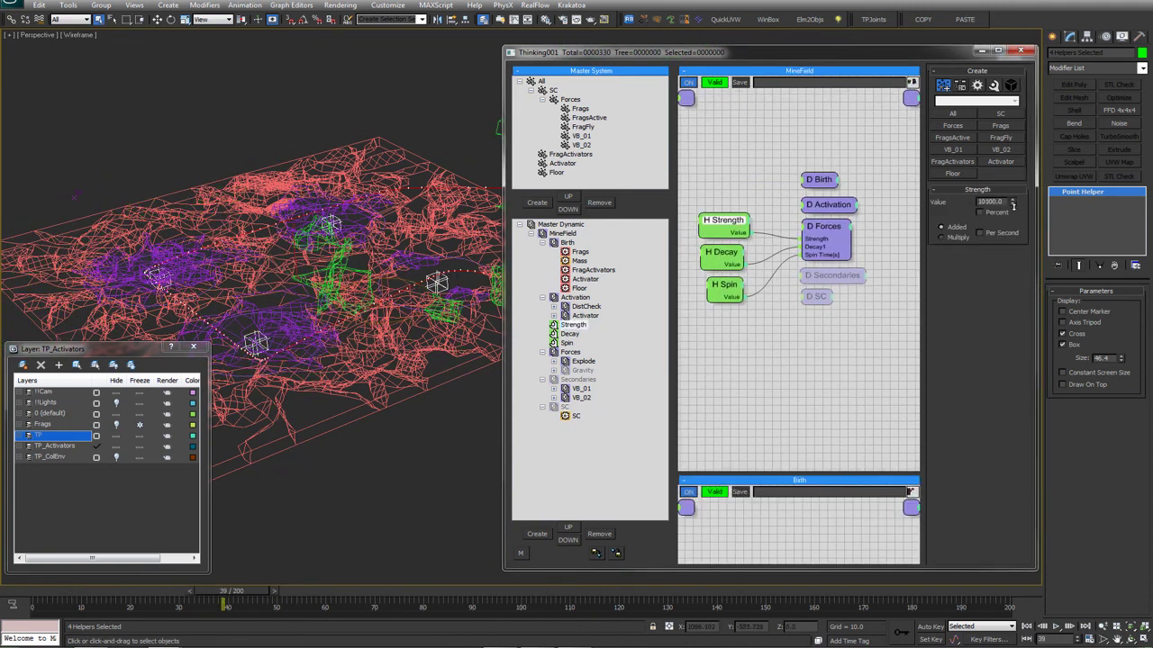
{"action": "left_click", "coordinate": [562, 232]}
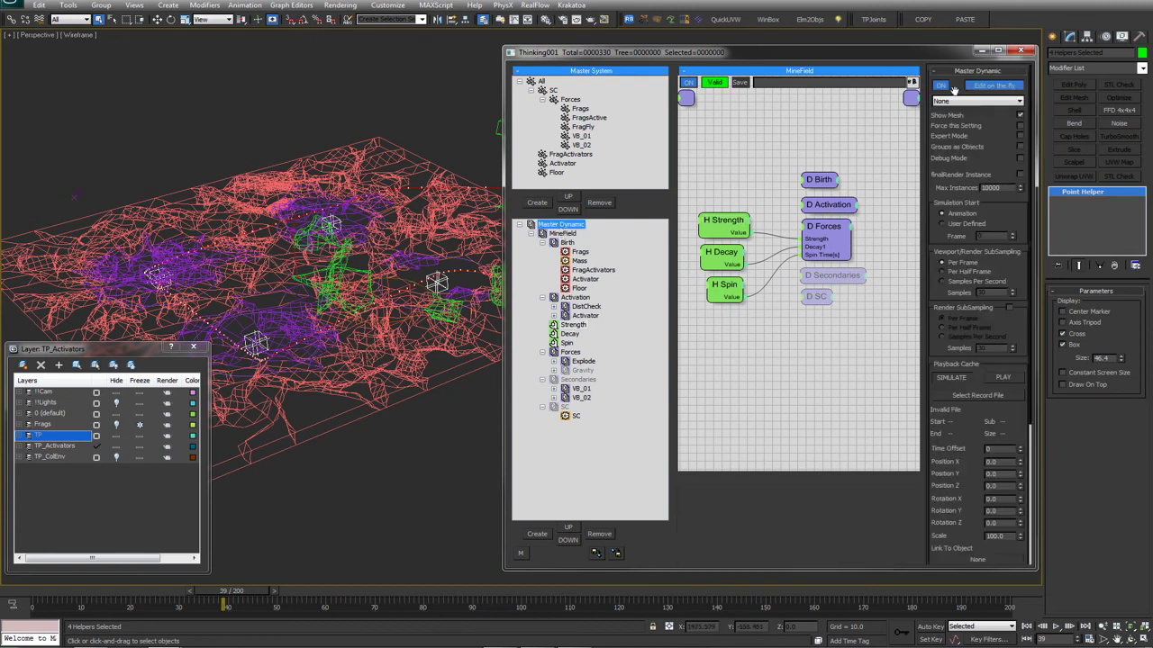
{"action": "left_click", "coordinate": [726, 226]}
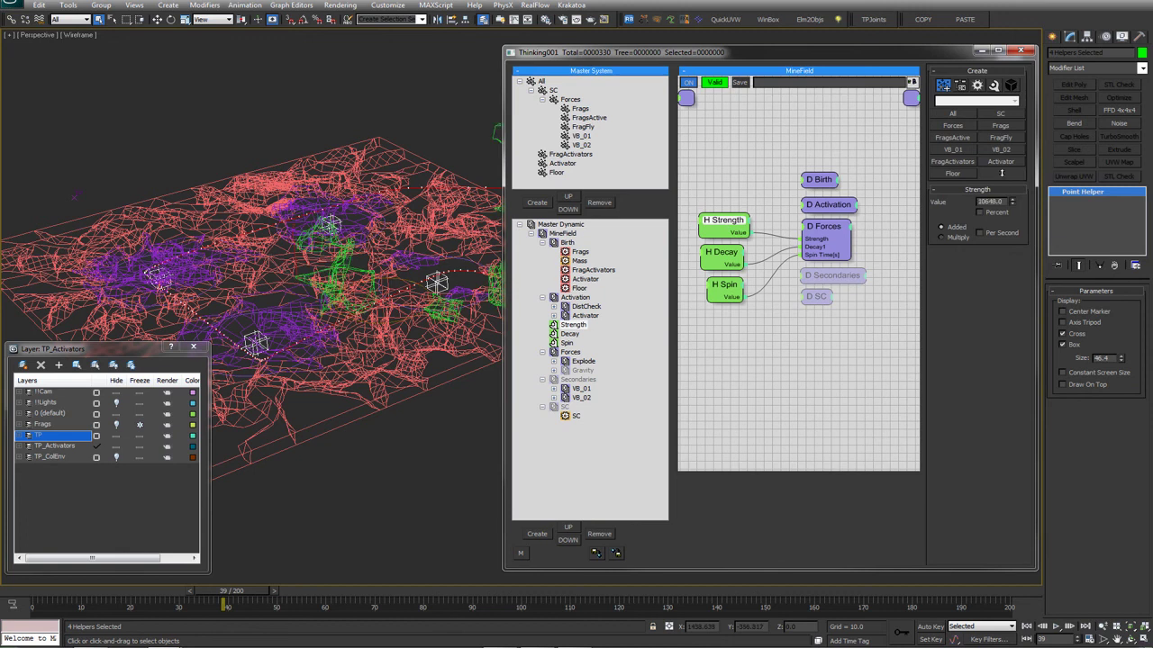
{"action": "left_click", "coordinate": [721, 254]}
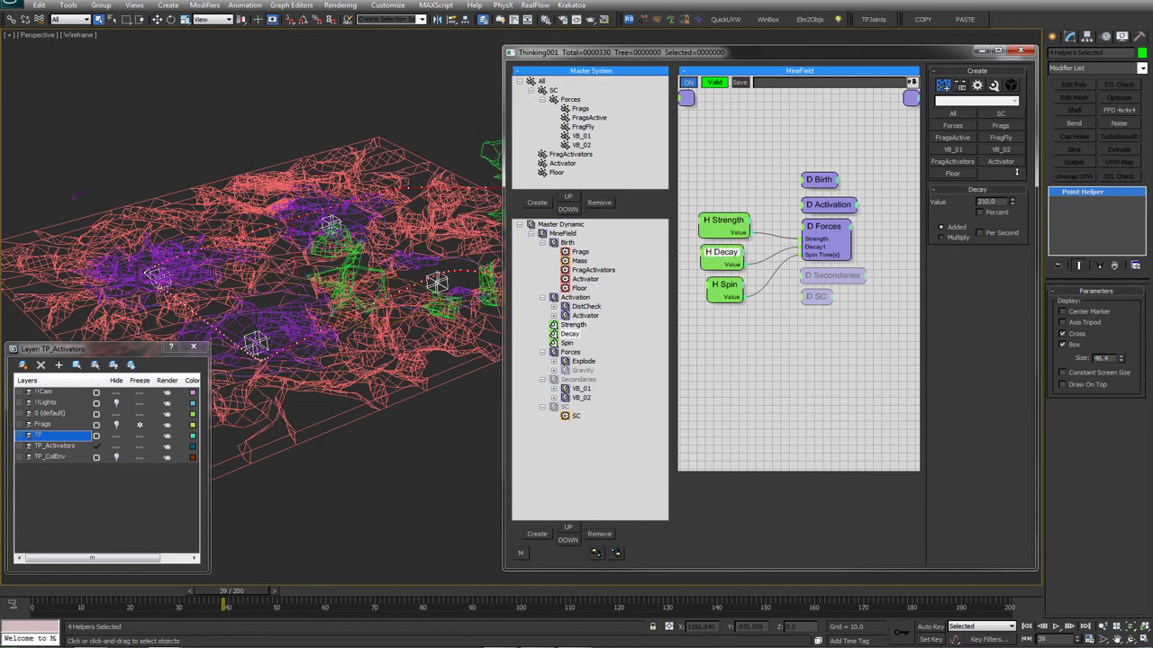
{"action": "left_click", "coordinate": [734, 290]}
{"action": "left_click_drag", "start_coordinate": [1014, 203], "coordinate": [1013, 204]}
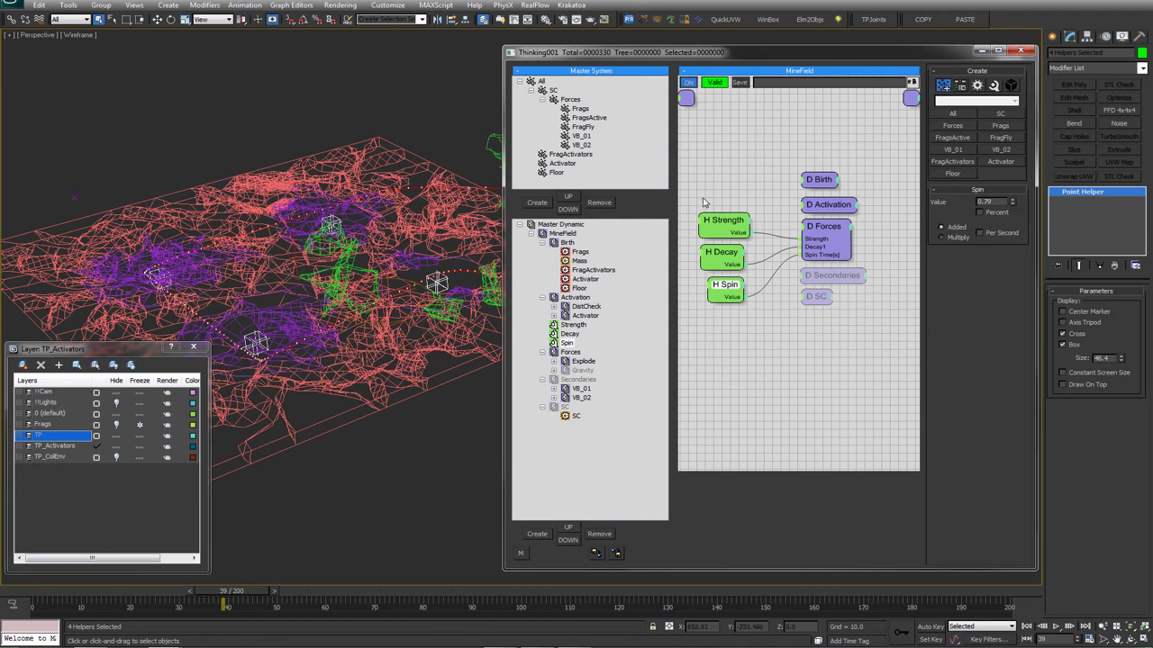
Examine the Force operator's strength, variation and decay settings inside the Explode set
{"action": "left_click_drag", "start_coordinate": [704, 203], "coordinate": [756, 337]}
{"action": "middle_click_drag", "start_coordinate": [757, 337], "coordinate": [764, 340]}
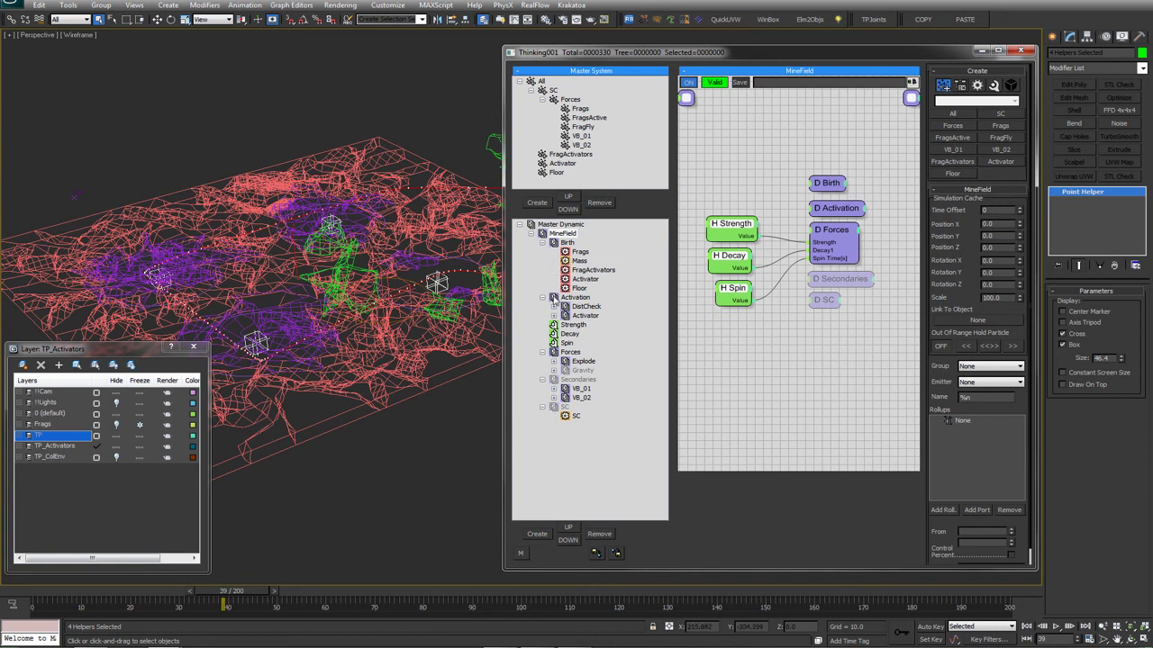
{"action": "left_click", "coordinate": [584, 361]}
{"action": "middle_click_drag", "start_coordinate": [877, 225], "coordinate": [835, 221]}
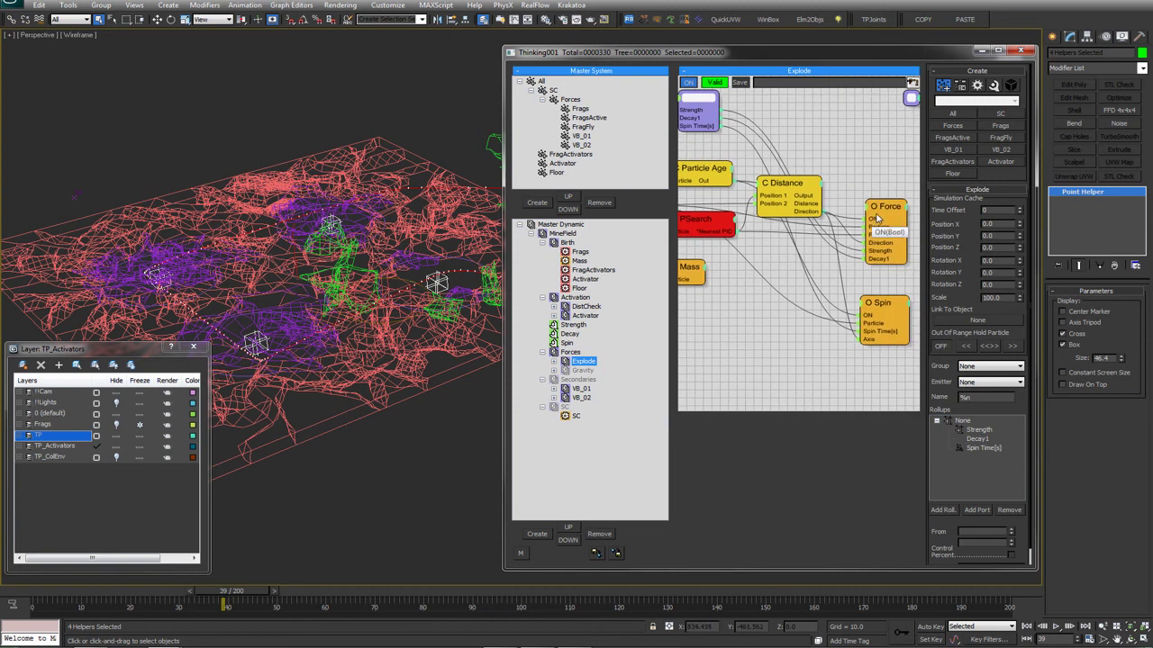
{"action": "left_click", "coordinate": [877, 219]}
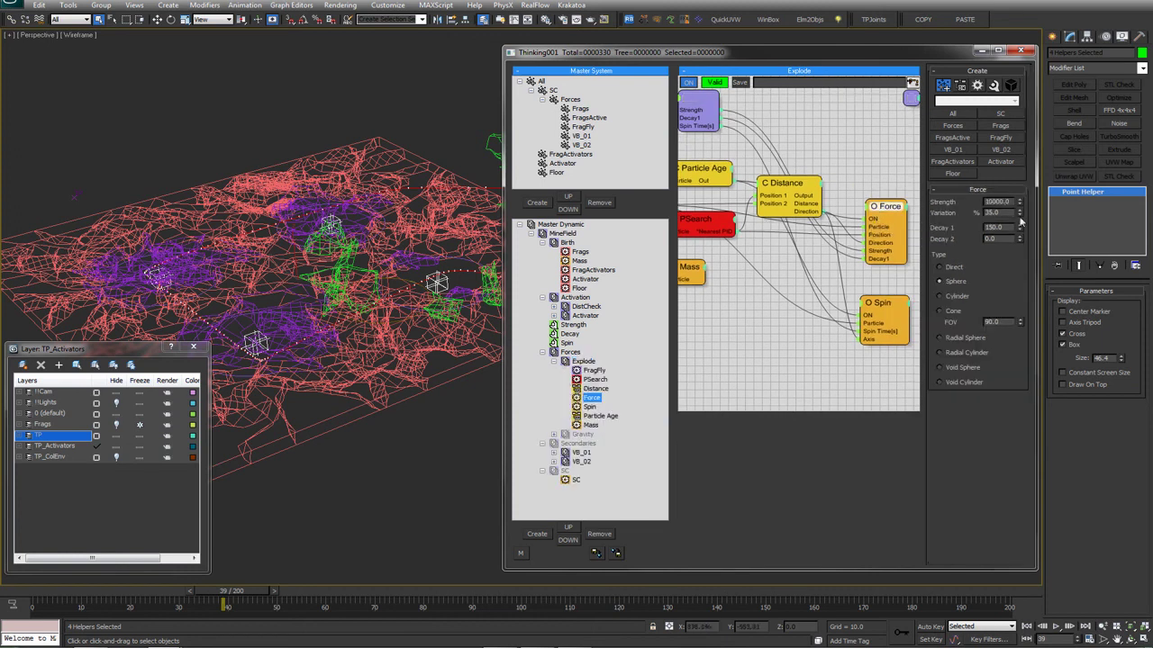
{"action": "left_click", "coordinate": [541, 353]}
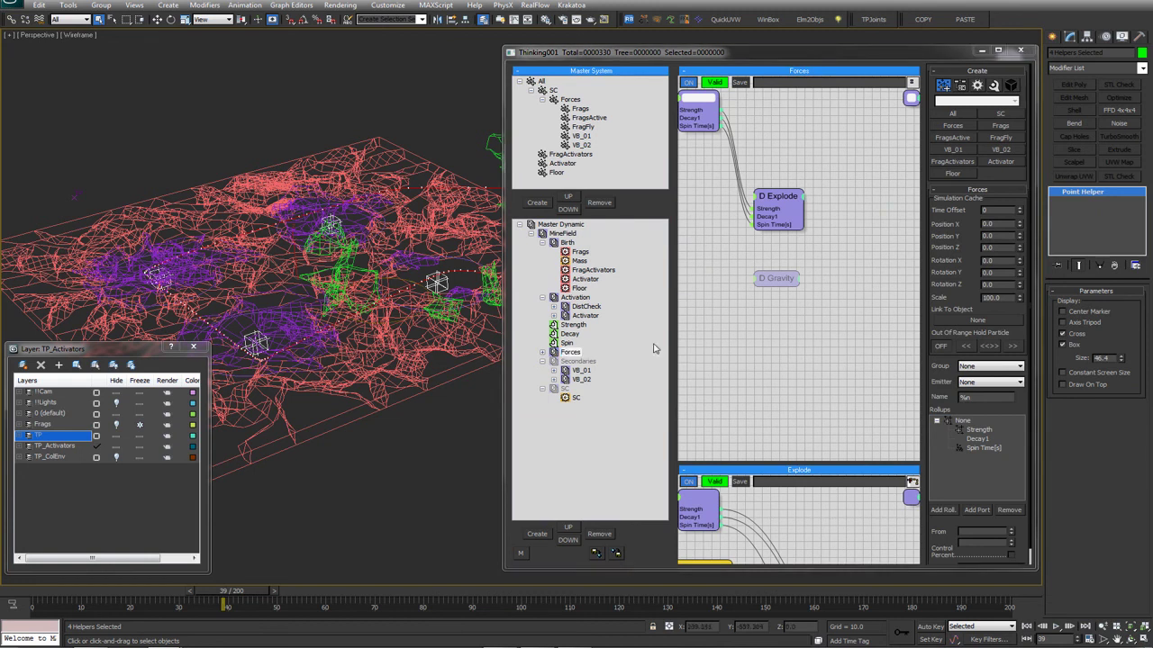
Review the Counter, Random and Value To Time helpers in the VB_01 set and return to the MineField level
{"action": "left_click", "coordinate": [575, 326]}
{"action": "left_click", "coordinate": [581, 370]}
{"action": "left_click", "coordinate": [823, 224]}
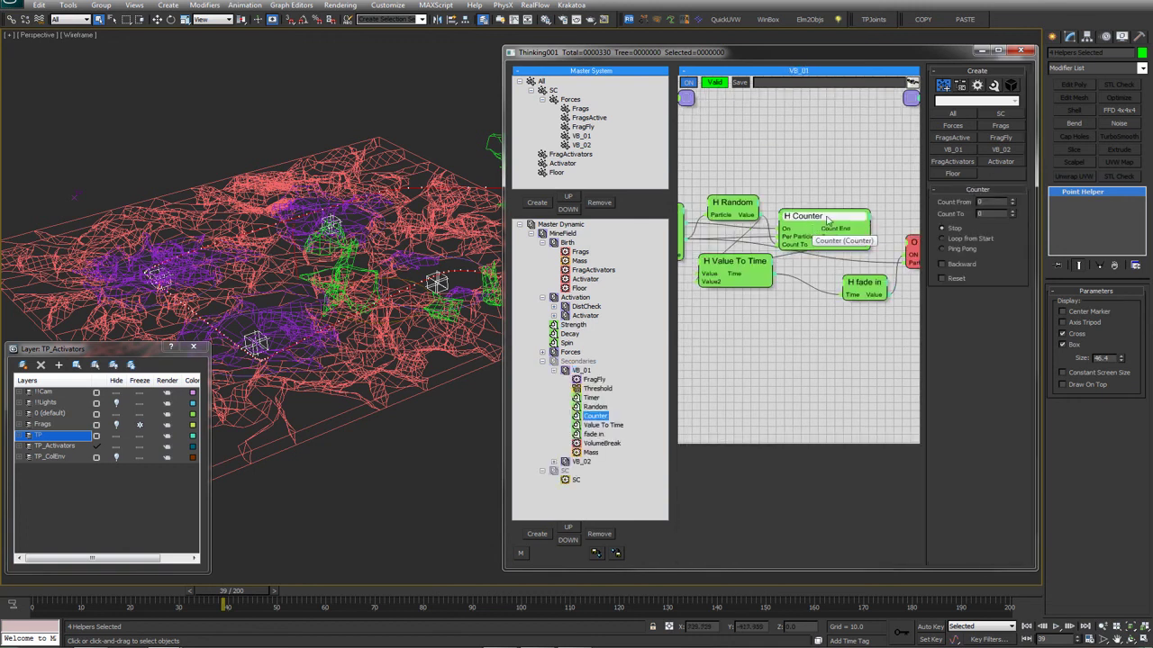
{"action": "left_click", "coordinate": [727, 210]}
{"action": "left_click", "coordinate": [730, 263]}
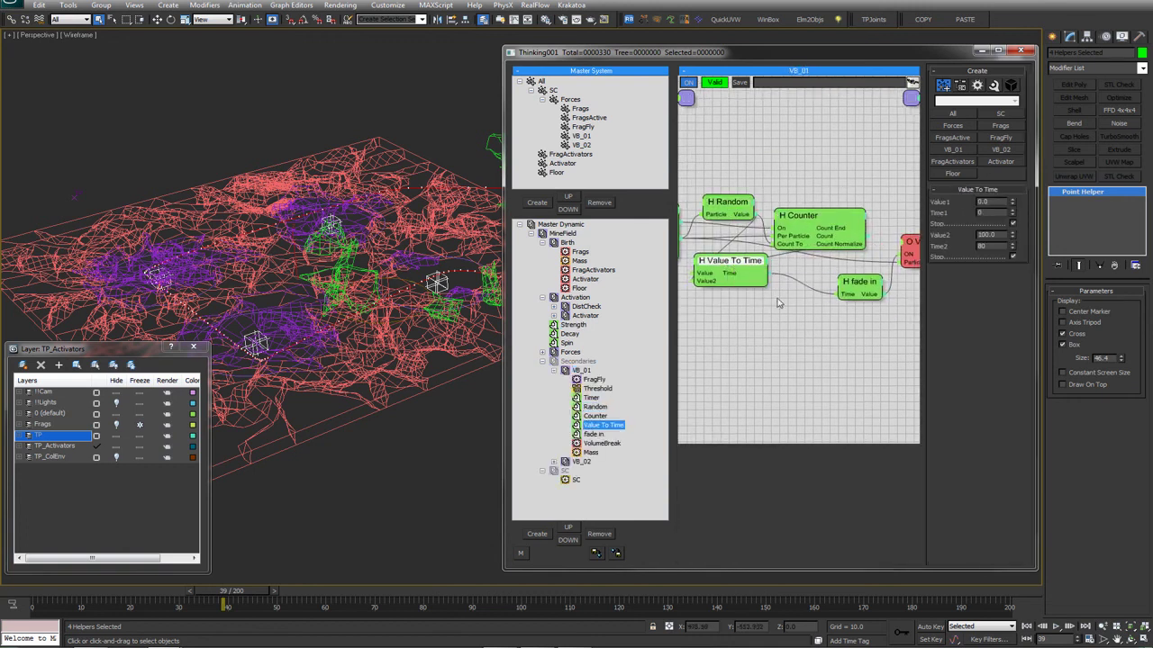
{"action": "left_click", "coordinate": [686, 99]}
{"action": "left_click", "coordinate": [794, 135]}
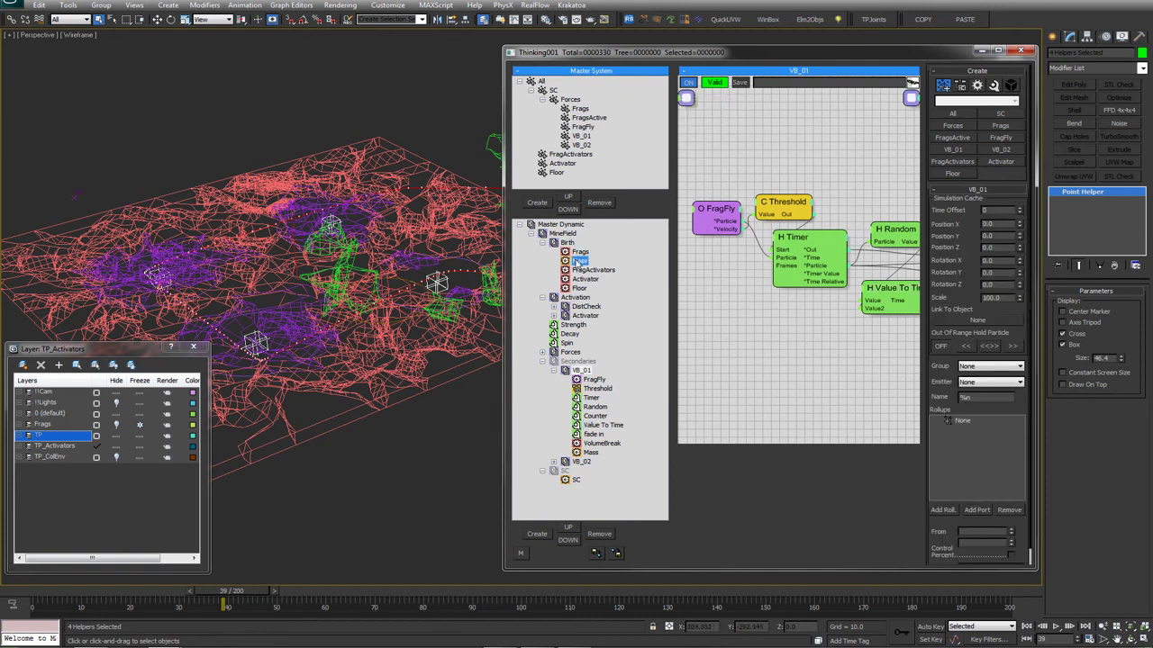
{"action": "left_click", "coordinate": [574, 324]}
{"action": "left_click", "coordinate": [735, 176]}
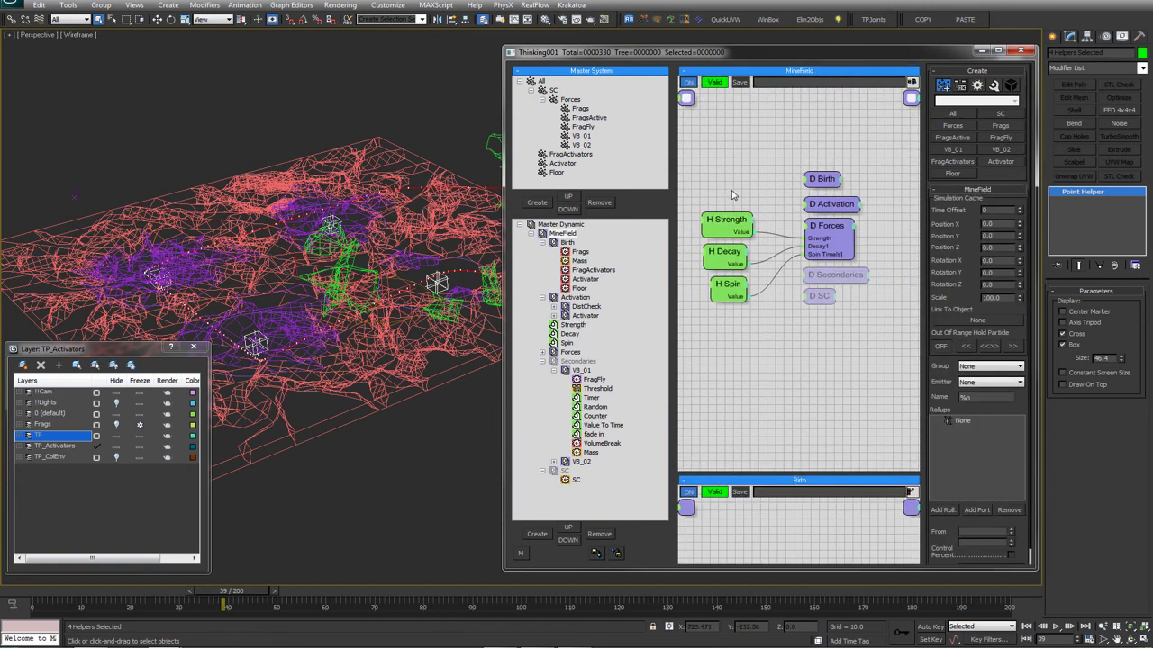
Turn the SC and Secondaries sets back on at frame 0 and display the viewport shaded
{"action": "left_click_drag", "start_coordinate": [88, 586], "coordinate": [33, 603]}
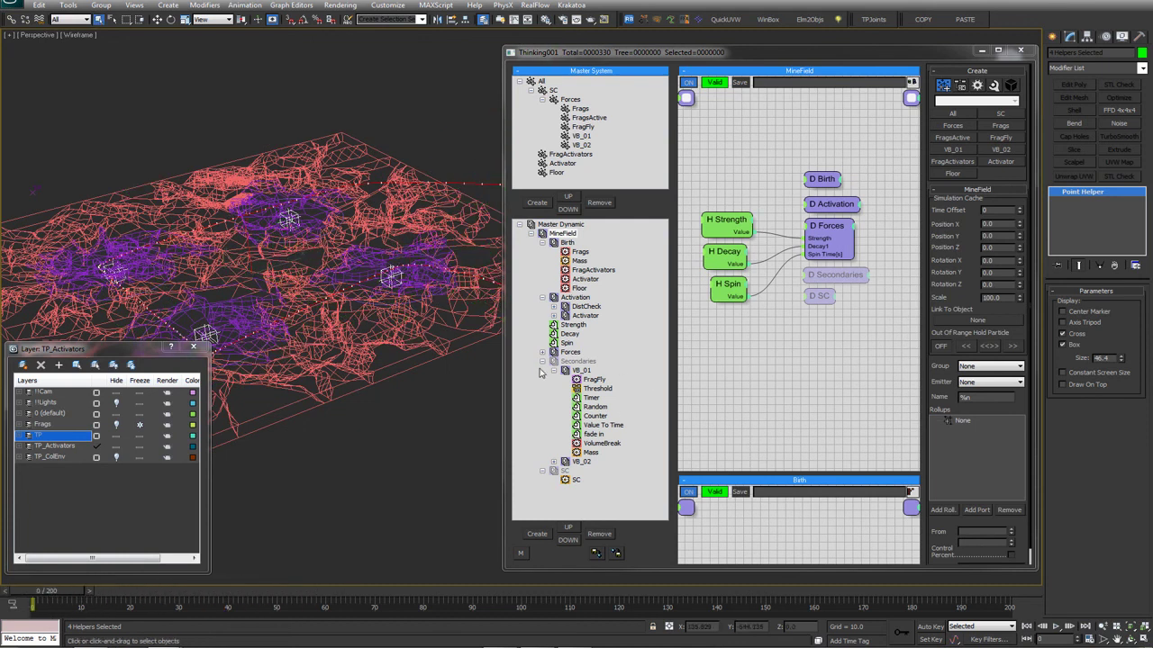
{"action": "right_click", "coordinate": [563, 471]}
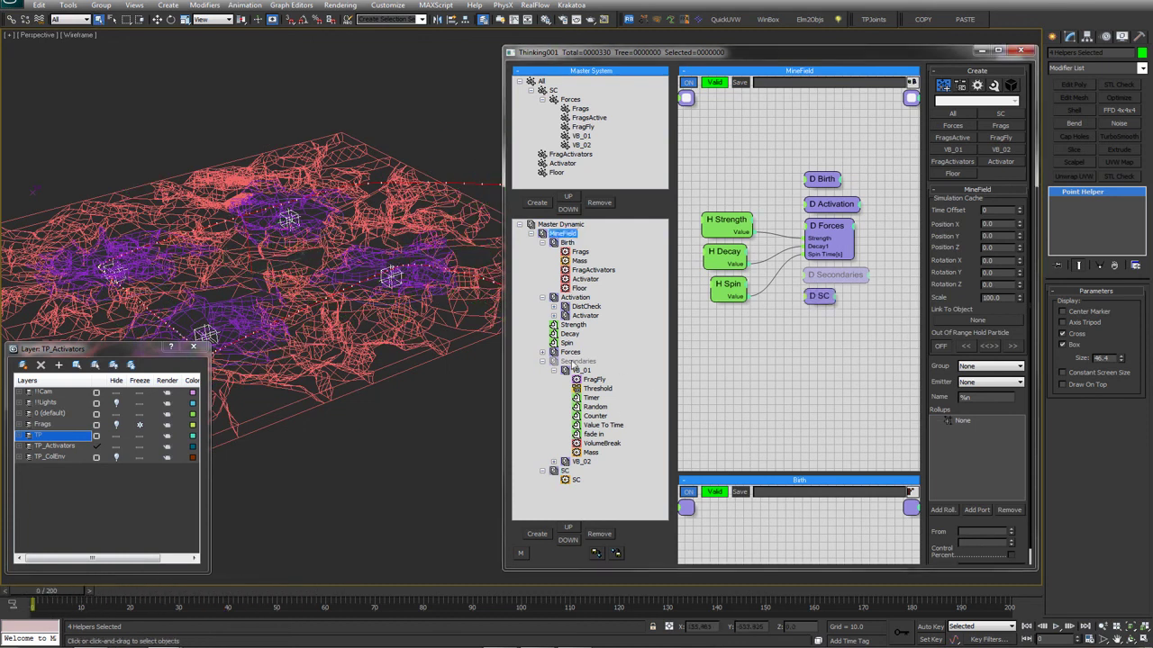
{"action": "right_click", "coordinate": [586, 362]}
{"action": "left_click", "coordinate": [554, 371]}
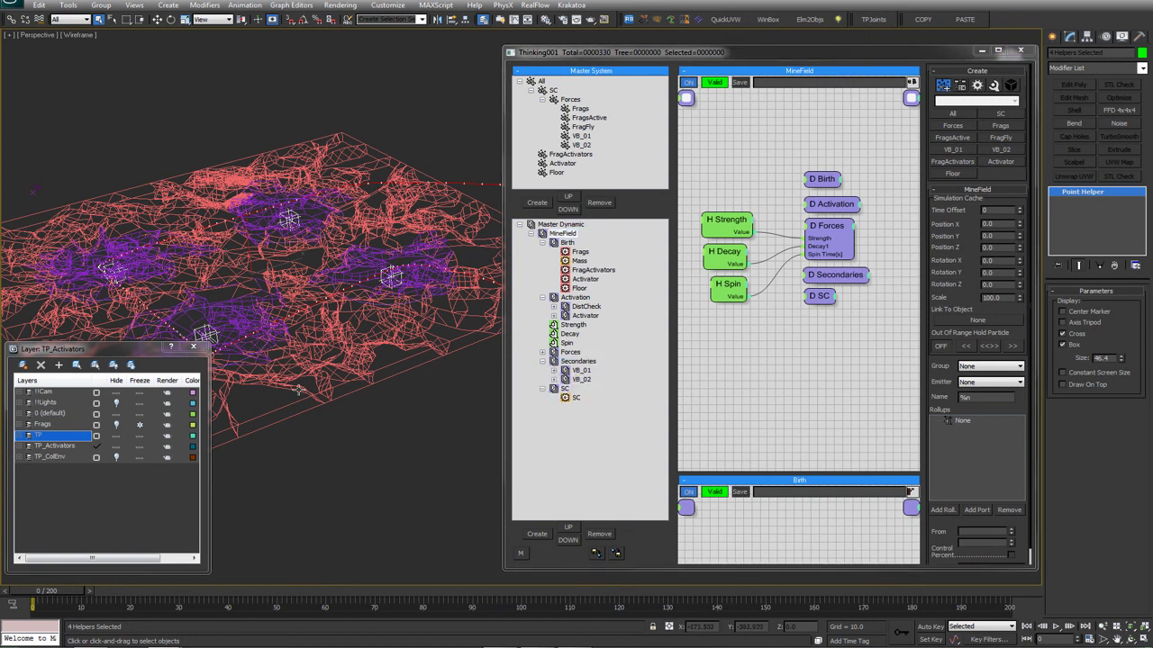
{"action": "key", "text": "F3"}
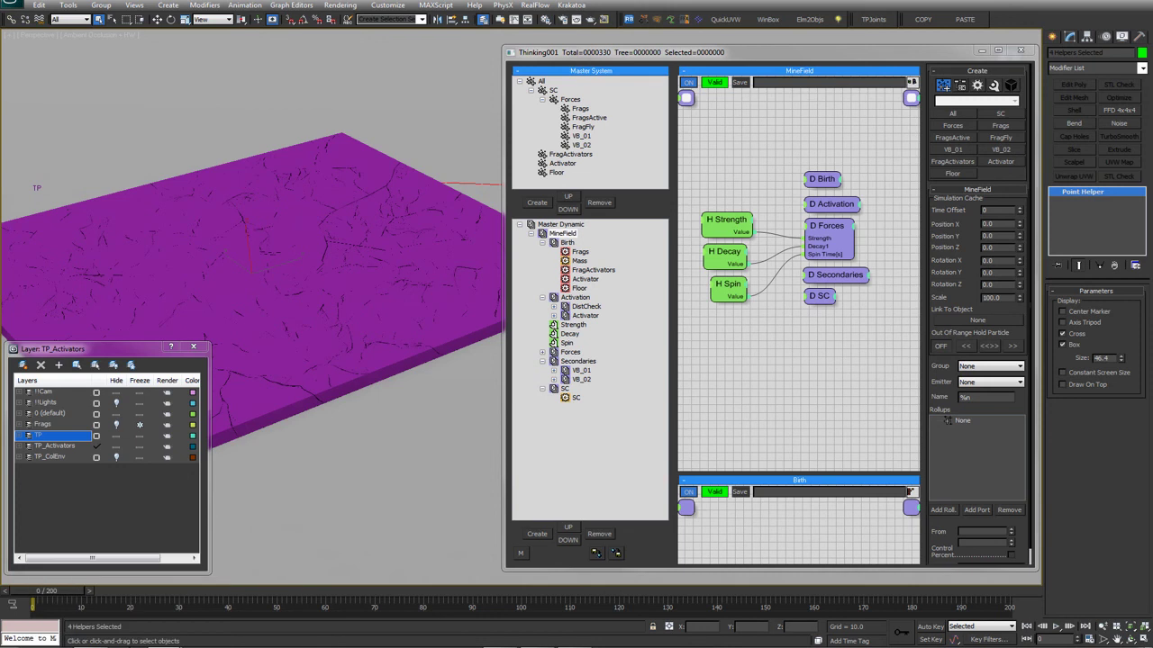
Switch to the other 3ds Max window with the MineField_v01 scene, maximize it and open its Thinking Particles setup beside the viewport
{"action": "left_click_drag", "start_coordinate": [0, 133], "coordinate": [506, 131]}
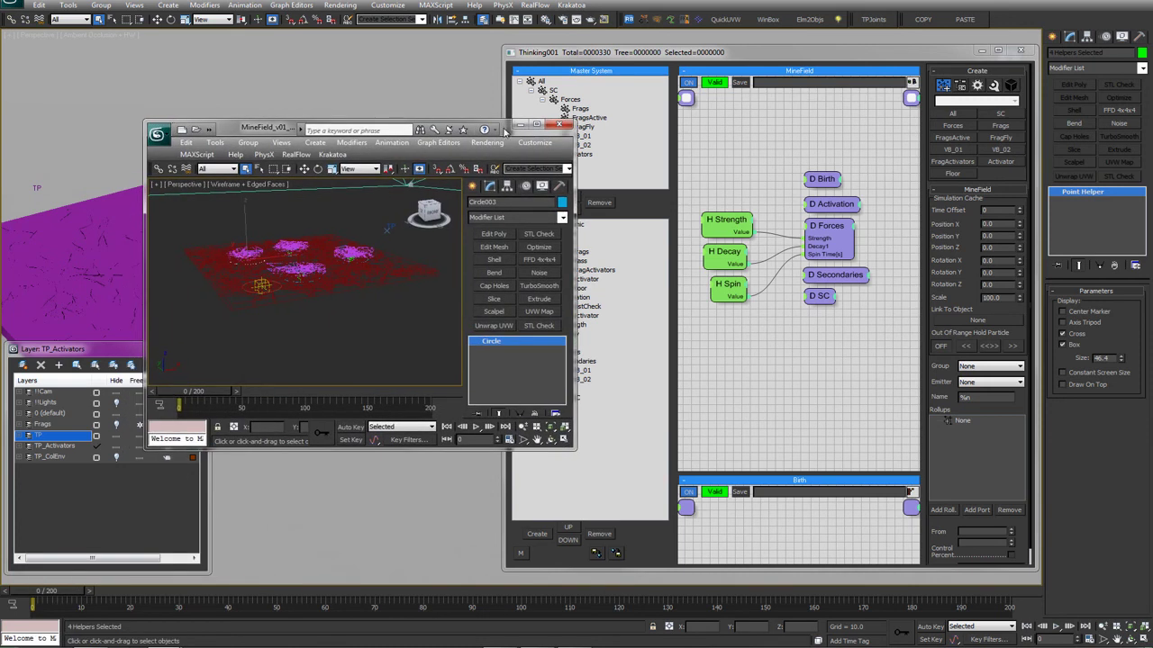
{"action": "left_click", "coordinate": [536, 125]}
{"action": "middle_click_drag", "start_coordinate": [474, 327], "coordinate": [421, 358], "text": "alt"}
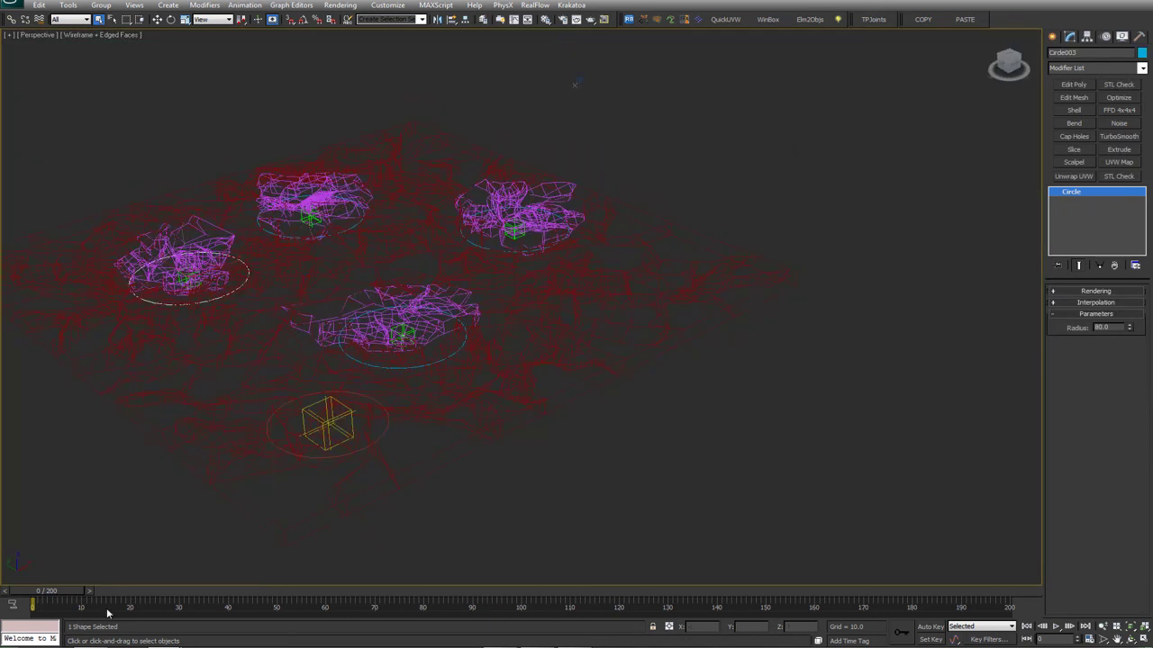
{"action": "right_click", "coordinate": [461, 123]}
{"action": "left_click", "coordinate": [445, 157]}
{"action": "left_click_drag", "start_coordinate": [1152, 36], "coordinate": [879, 61]}
{"action": "middle_click_drag", "start_coordinate": [291, 290], "coordinate": [252, 279], "text": "alt"}
{"action": "scroll", "coordinate": [253, 280], "scroll_direction": "down", "scroll_amount": 3}
{"action": "scroll", "coordinate": [252, 279], "scroll_direction": "up", "scroll_amount": 3}
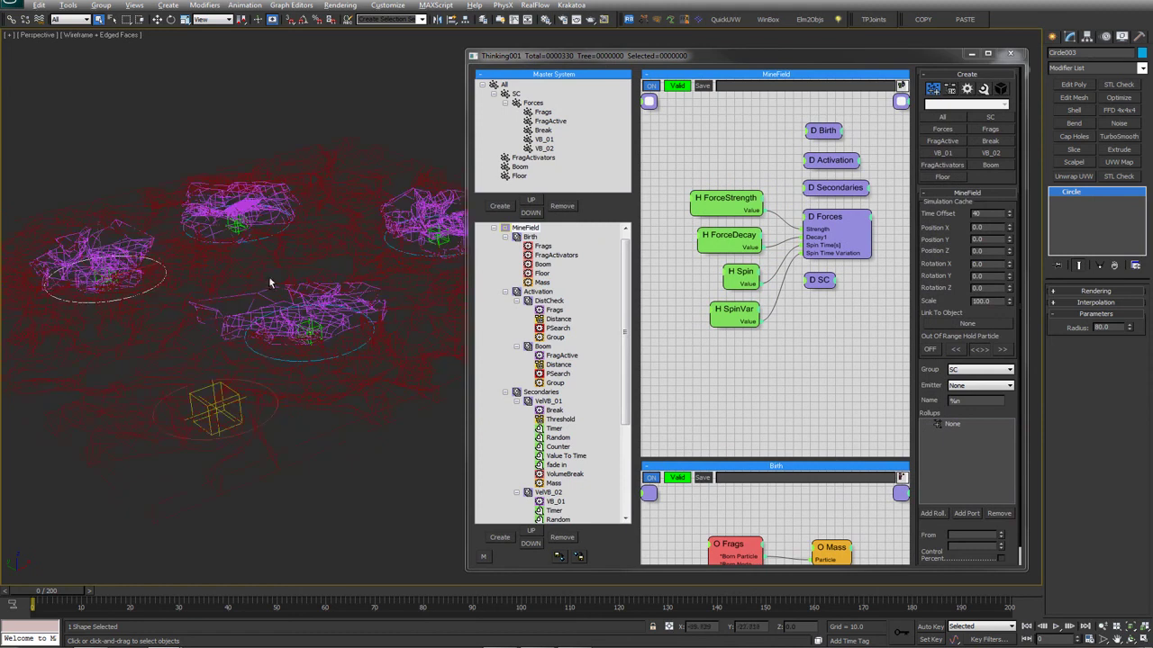
Set the MineField dynamic set to Cache Play
{"action": "middle_click_drag", "start_coordinate": [726, 160], "coordinate": [727, 169]}
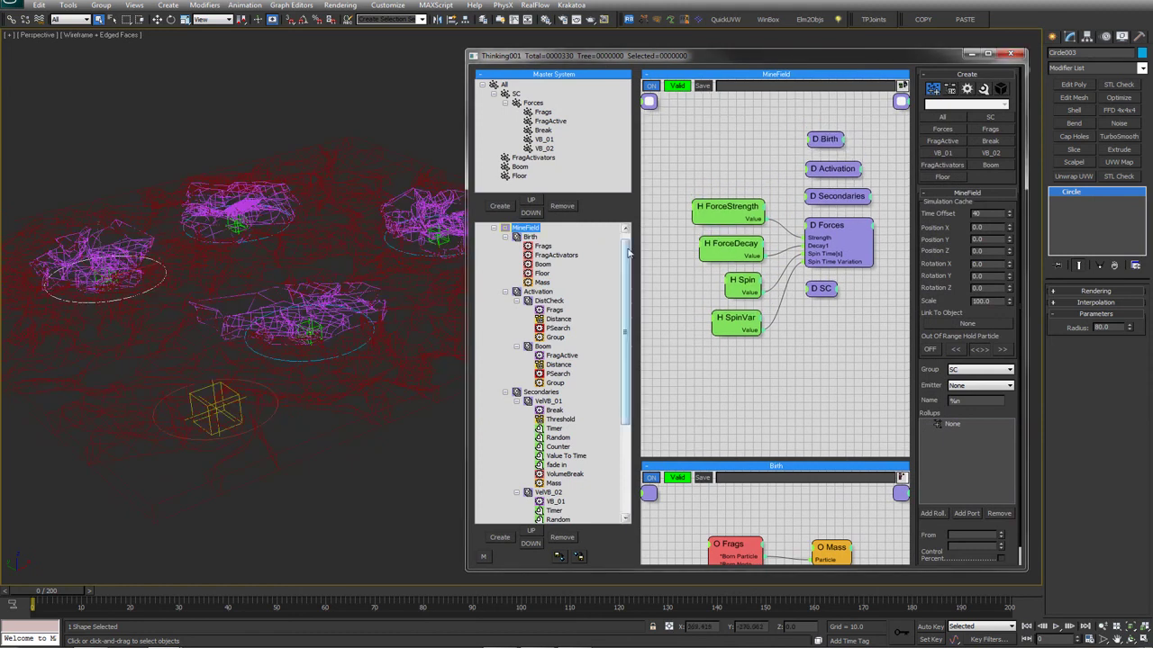
{"action": "scroll", "coordinate": [628, 254], "scroll_direction": "up", "scroll_amount": 1}
{"action": "right_click", "coordinate": [495, 237]}
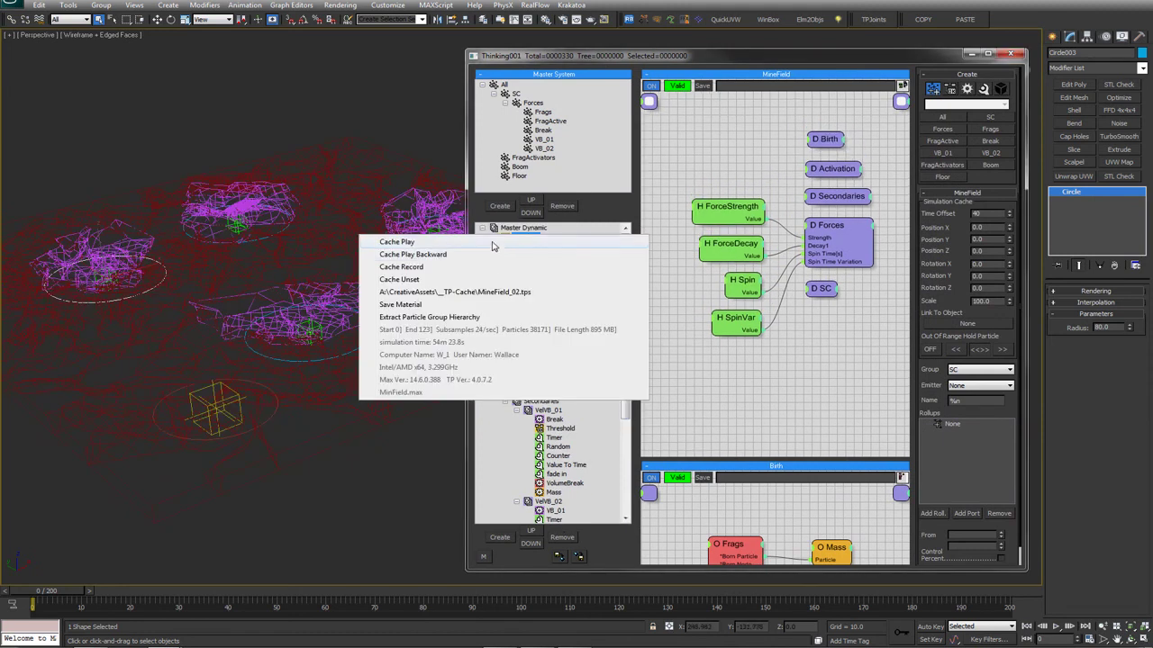
{"action": "left_click", "coordinate": [492, 246]}
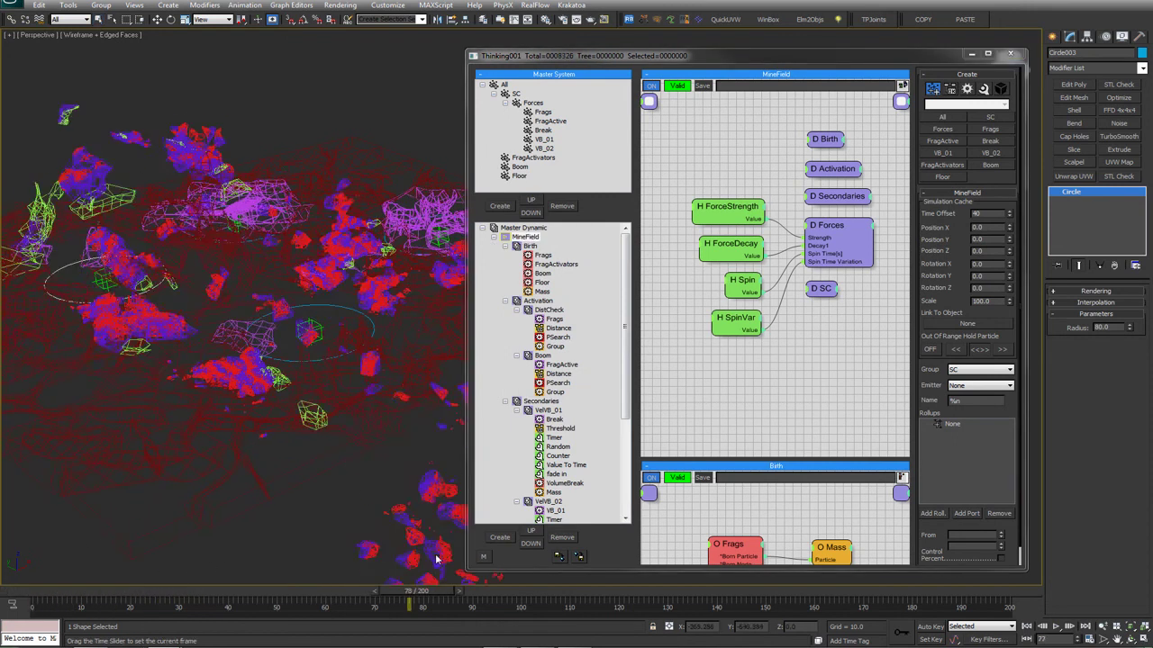
Scrub the cached simulation to frame 104, examine the debris in shaded display and return to frame 0
{"action": "key", "text": "F3"}
{"action": "key", "text": "F3"}
{"action": "left_click_drag", "start_coordinate": [72, 591], "coordinate": [540, 591]}
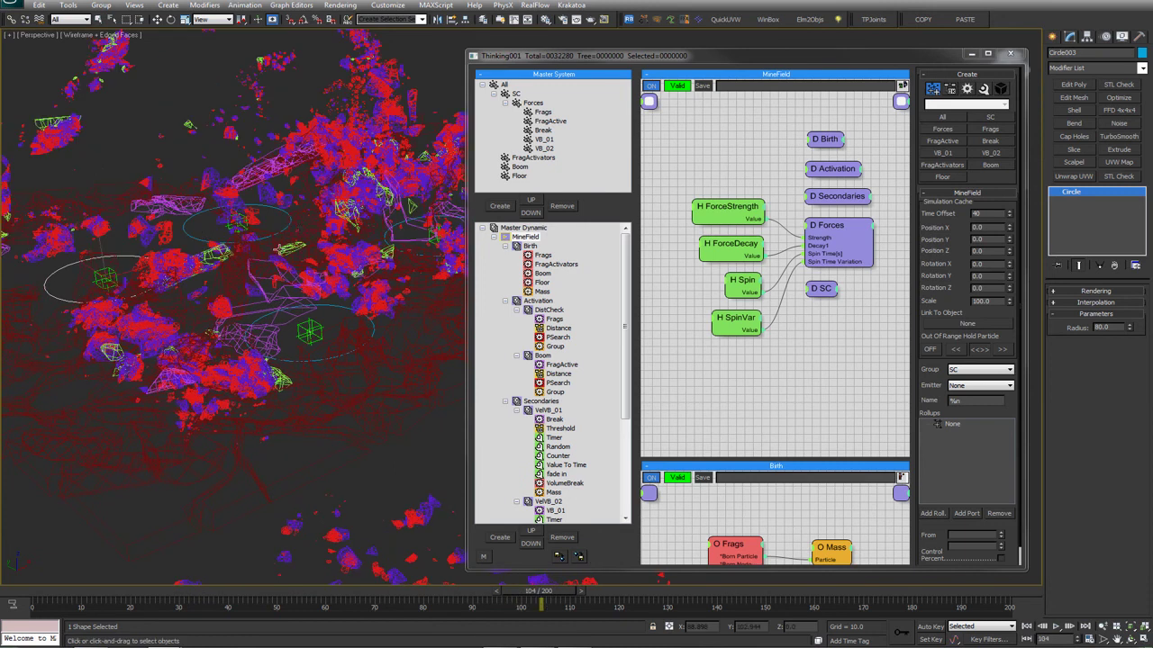
{"action": "key", "text": "F3"}
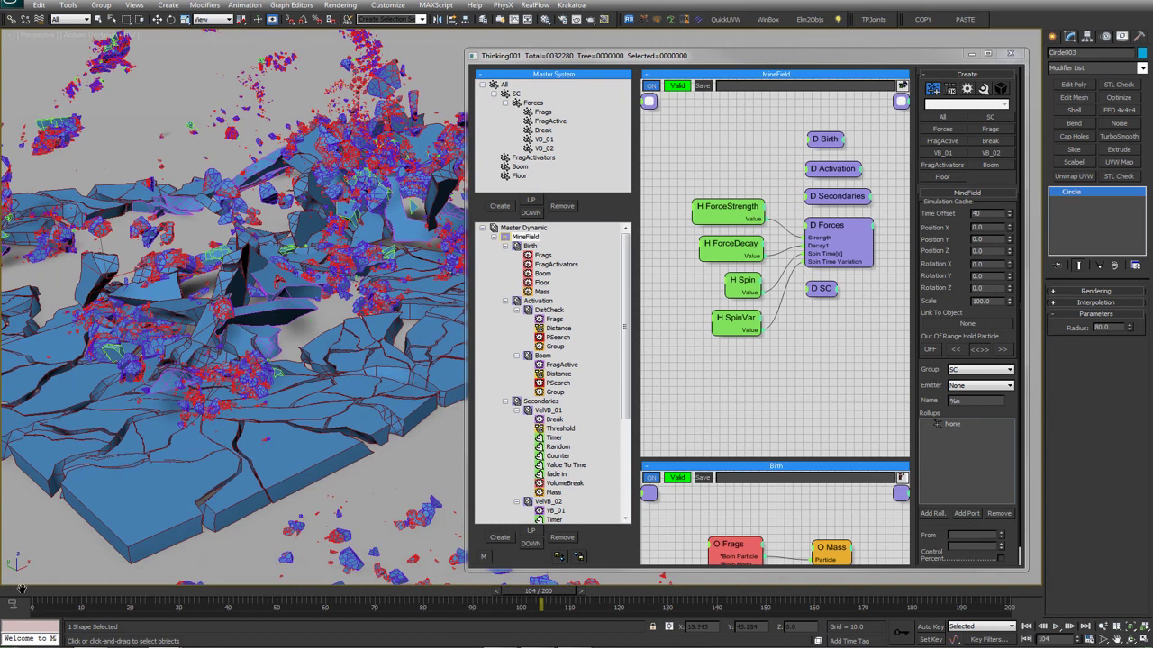
{"action": "scroll", "coordinate": [41, 588], "scroll_direction": "down", "scroll_amount": 3}
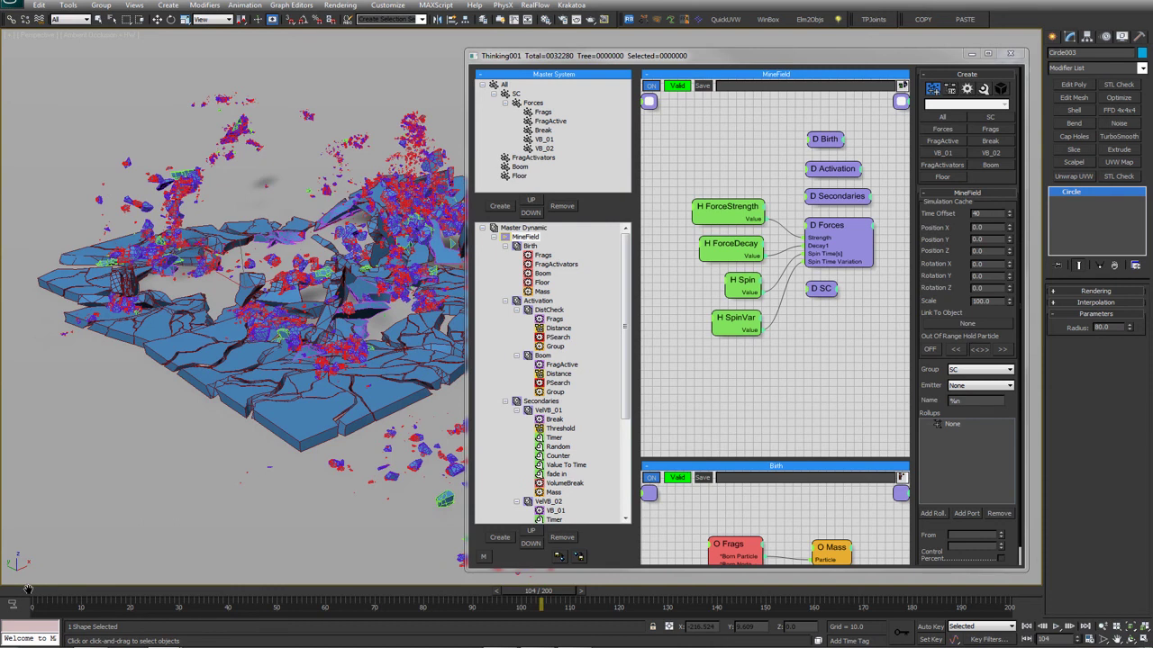
{"action": "middle_click_drag", "start_coordinate": [27, 591], "coordinate": [24, 592]}
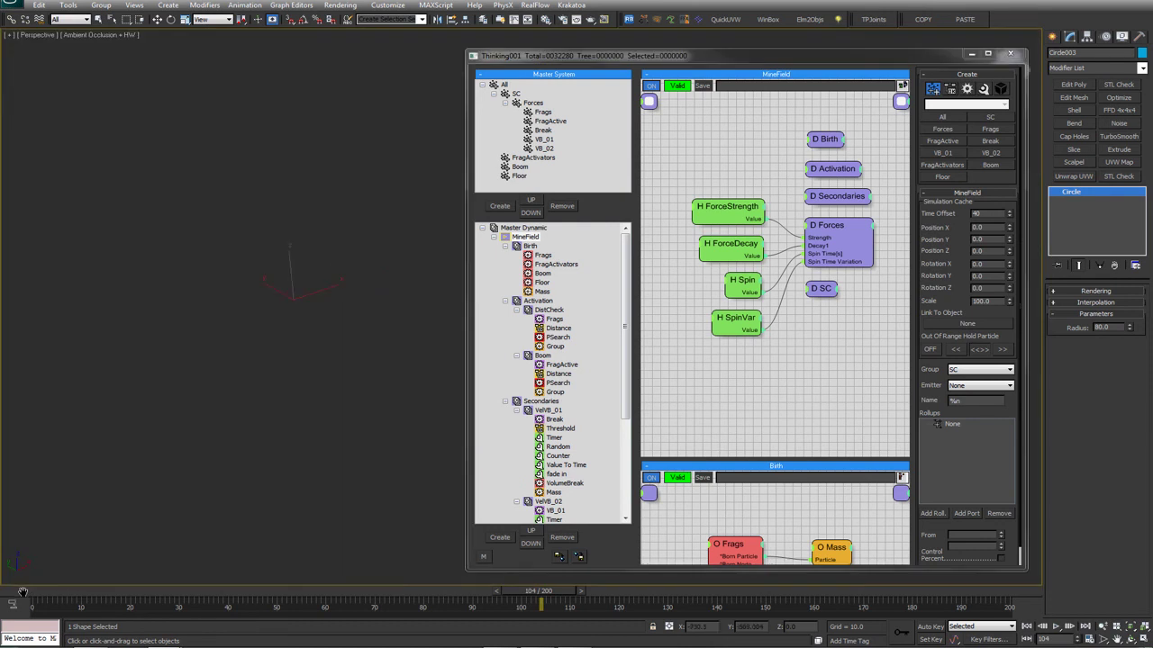
{"action": "left_click", "coordinate": [27, 594]}
{"action": "scroll", "coordinate": [103, 391], "scroll_direction": "up", "scroll_amount": 8}
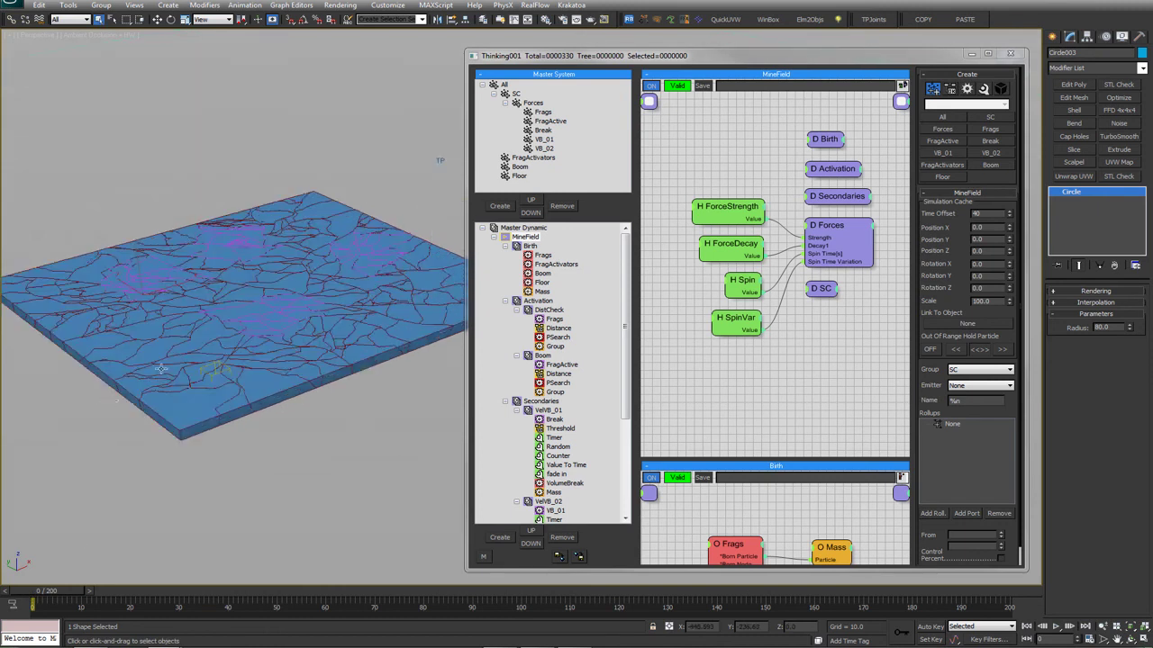
Select Circle003 around its mine in the viewport and set its radius to 76.8
{"action": "scroll", "coordinate": [630, 383], "scroll_direction": "down", "scroll_amount": 2}
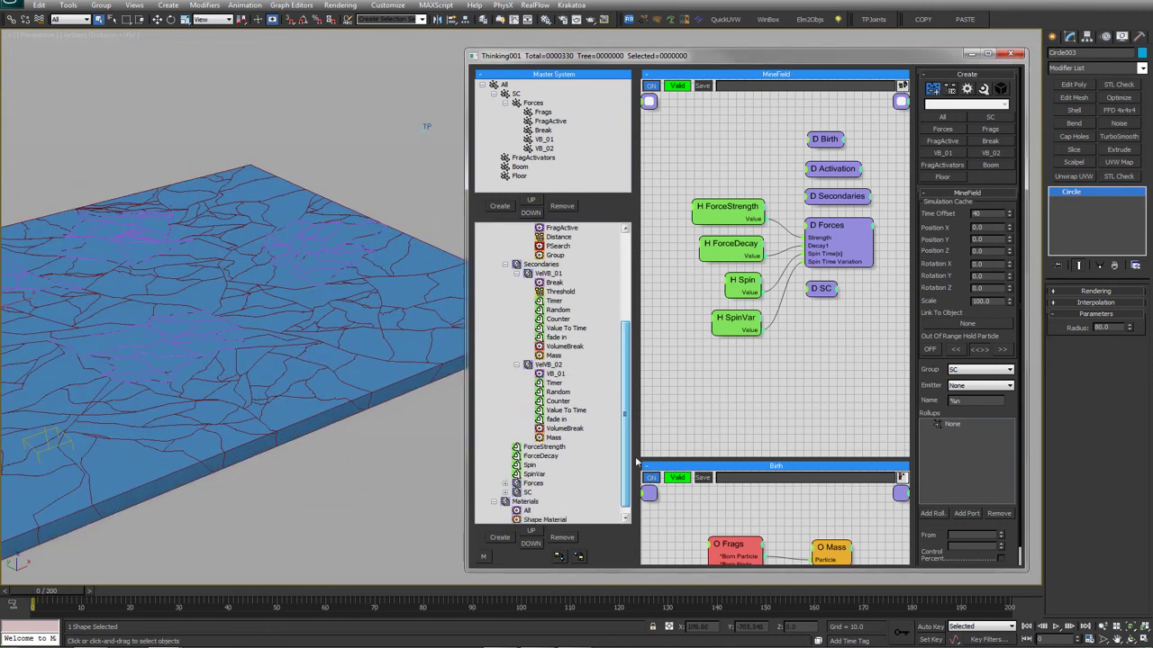
{"action": "middle_click_drag", "start_coordinate": [132, 286], "coordinate": [319, 389]}
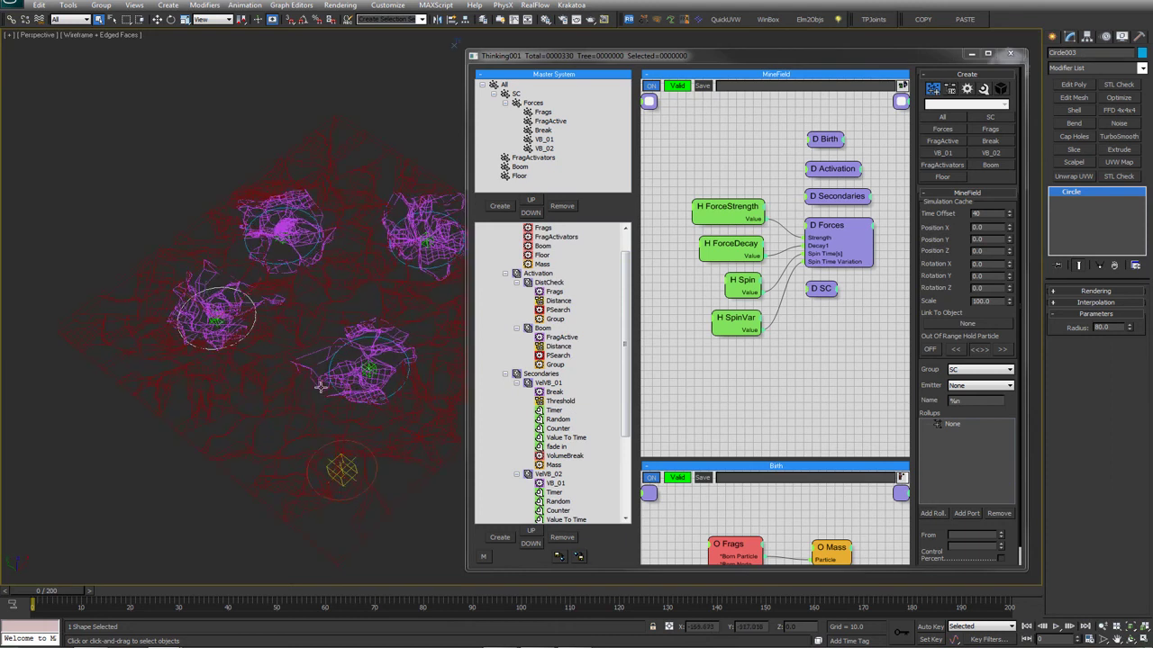
{"action": "left_click", "coordinate": [218, 298]}
{"action": "left_click", "coordinate": [218, 298]}
{"action": "scroll", "coordinate": [239, 325], "scroll_direction": "up", "scroll_amount": 3}
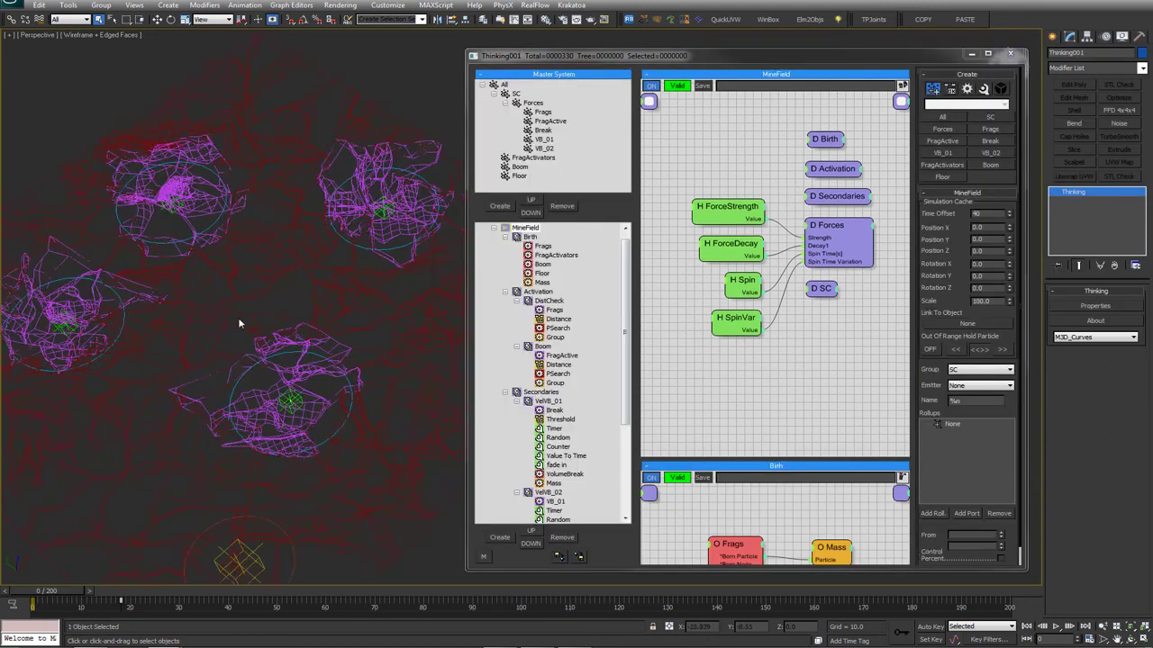
{"action": "left_click", "coordinate": [169, 315]}
{"action": "key", "text": "r"}
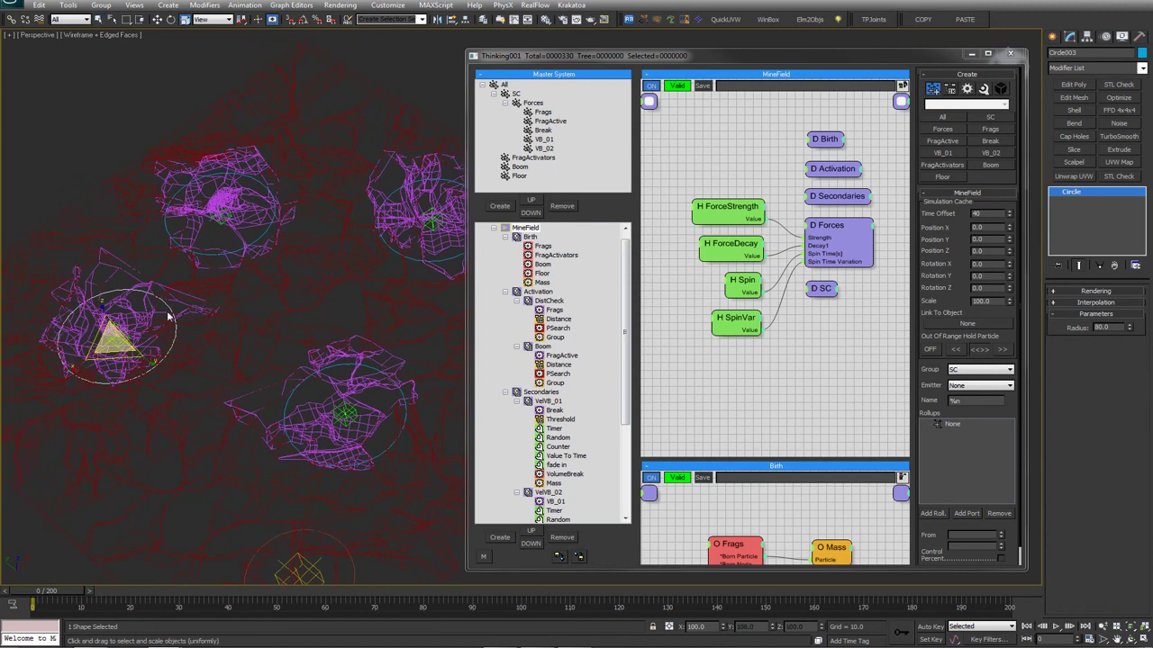
{"action": "mouse_move", "coordinate": [1130, 328]}
{"action": "left_mouse_down"}
{"action": "mouse_move", "coordinate": [1130, 253]}
{"action": "mouse_move", "coordinate": [1130, 331]}
{"action": "left_mouse_up"}
{"action": "middle_click_drag", "start_coordinate": [261, 325], "coordinate": [356, 341], "text": "alt"}
{"action": "key", "text": "q"}
Switch to the MineField_v01_Comp movie in the video player, enlarge its window and play it full screen
{"action": "key", "text": "alt+Tab"}
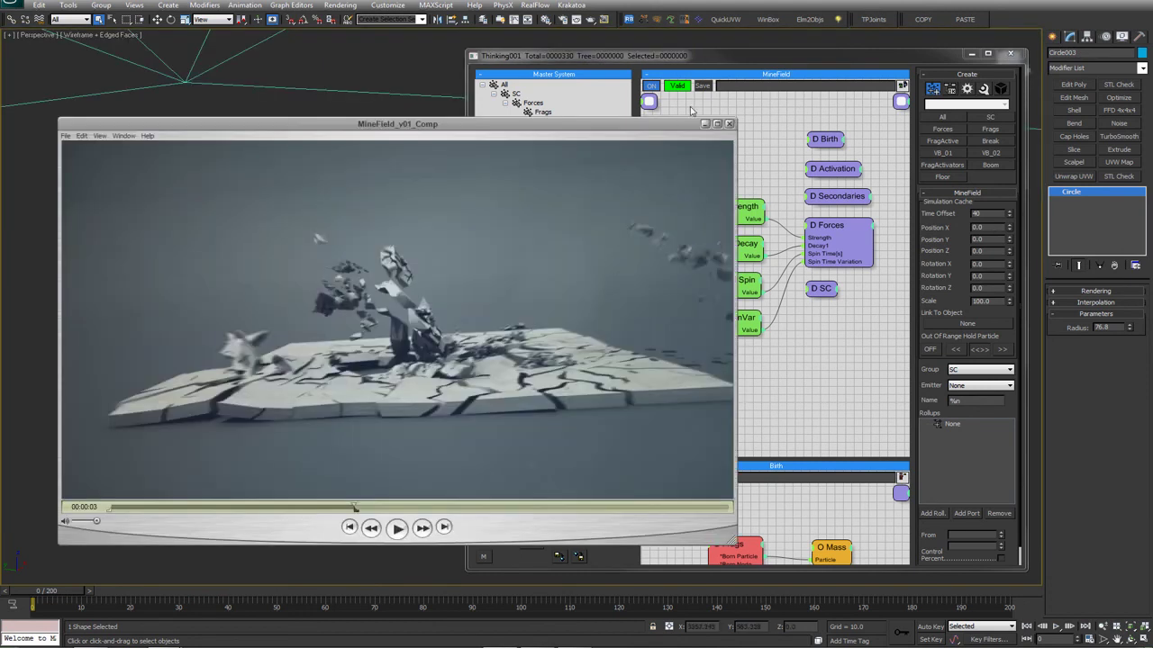
{"action": "left_click_drag", "start_coordinate": [675, 124], "coordinate": [705, 46]}
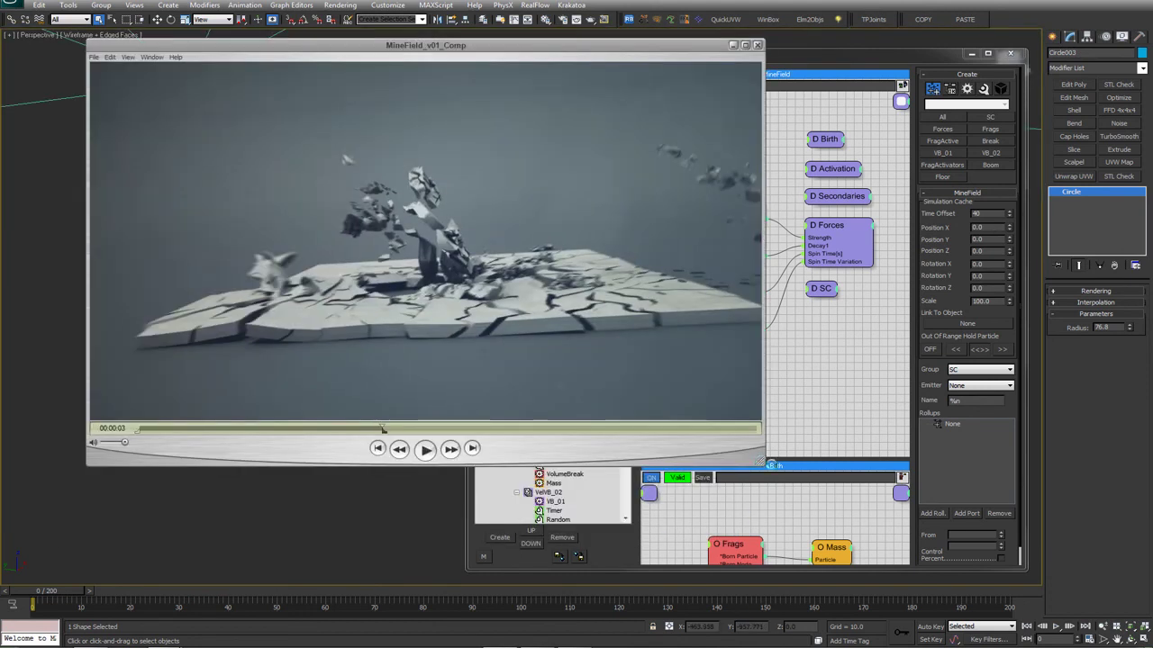
{"action": "left_click_drag", "start_coordinate": [765, 464], "coordinate": [946, 517]}
{"action": "key", "text": "space"}
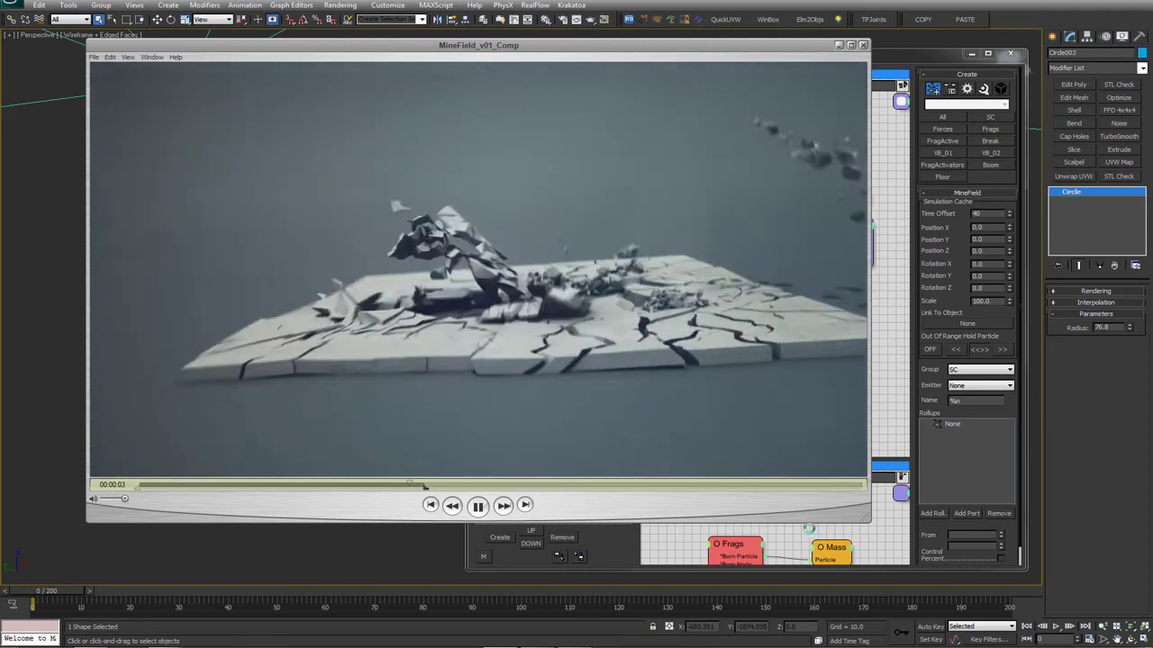
{"action": "key", "text": "ctrl+f"}
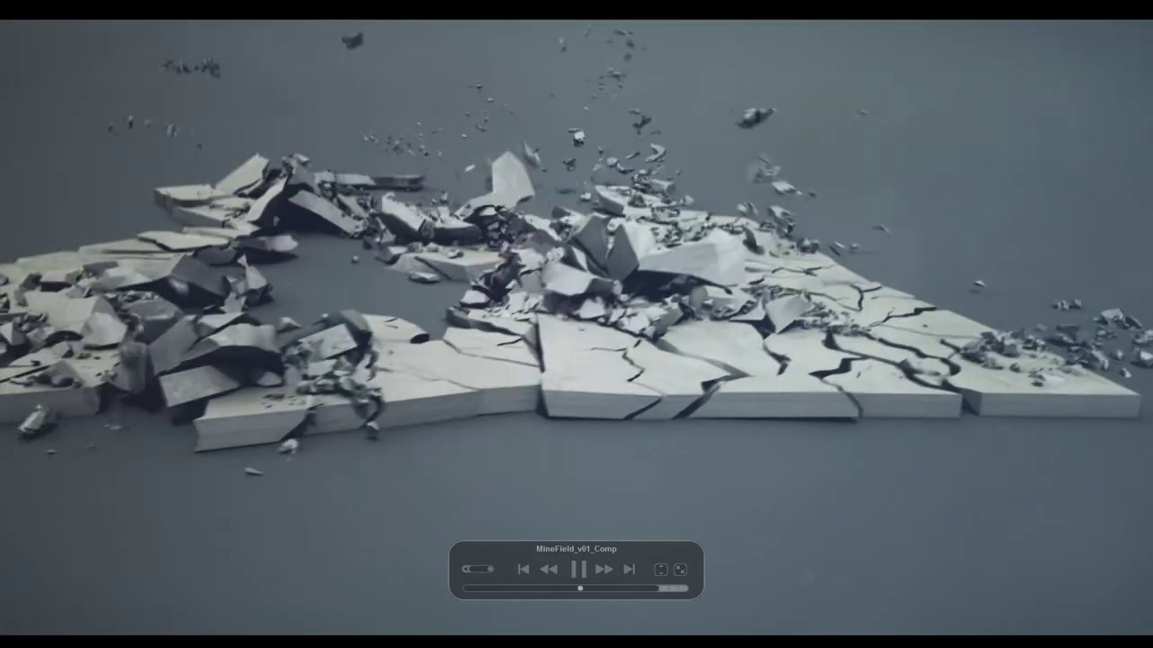